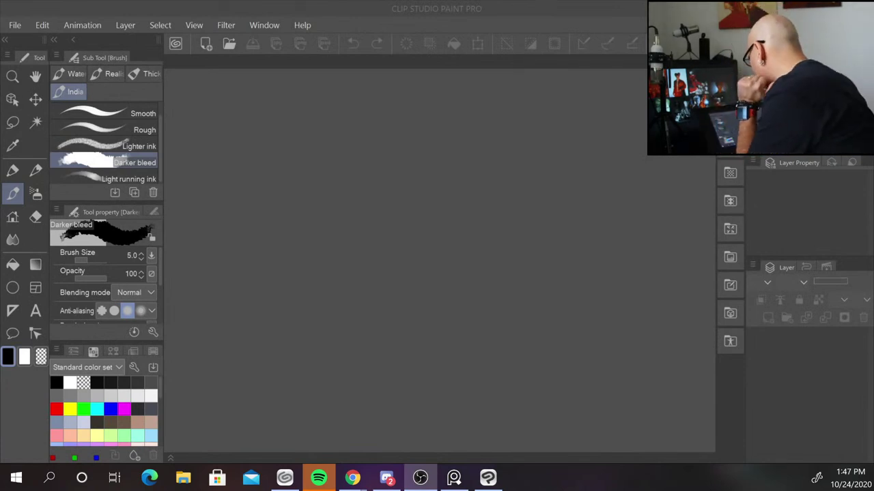
# Start a new illustration and pick the A4 (595 × 842 px) canvas size
pyautogui.click(20, 26)
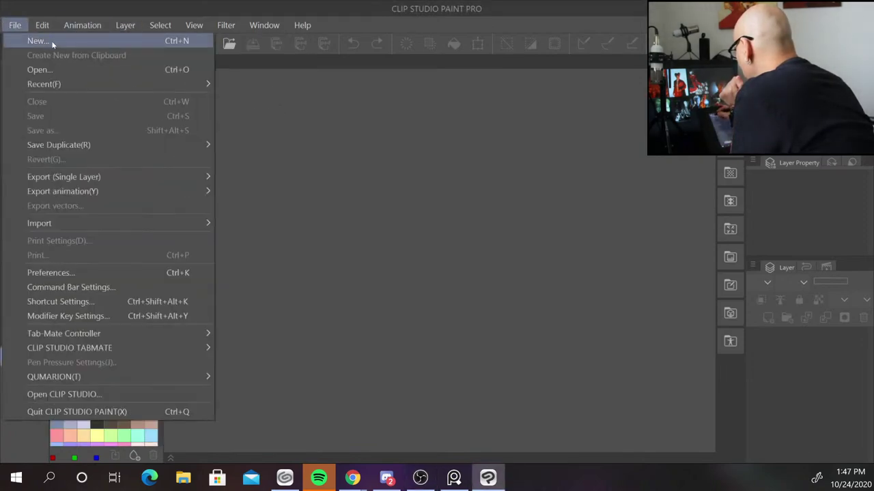
pyautogui.click(58, 43)
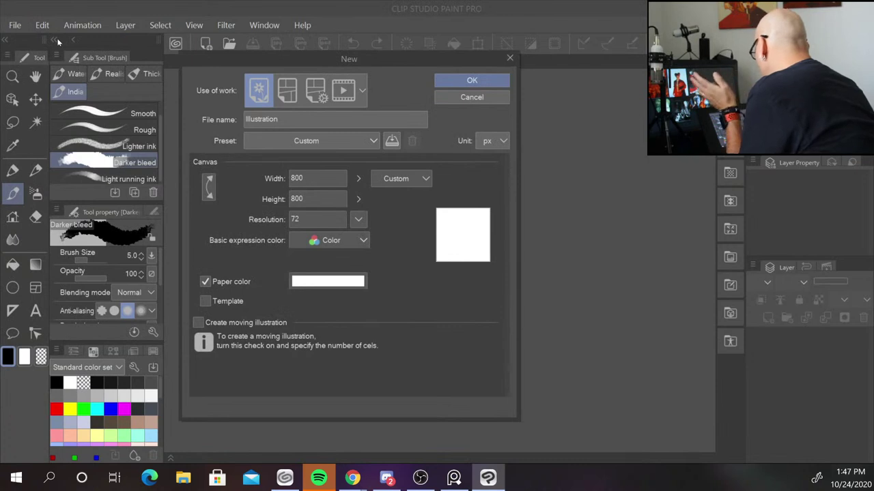
pyautogui.click(372, 142)
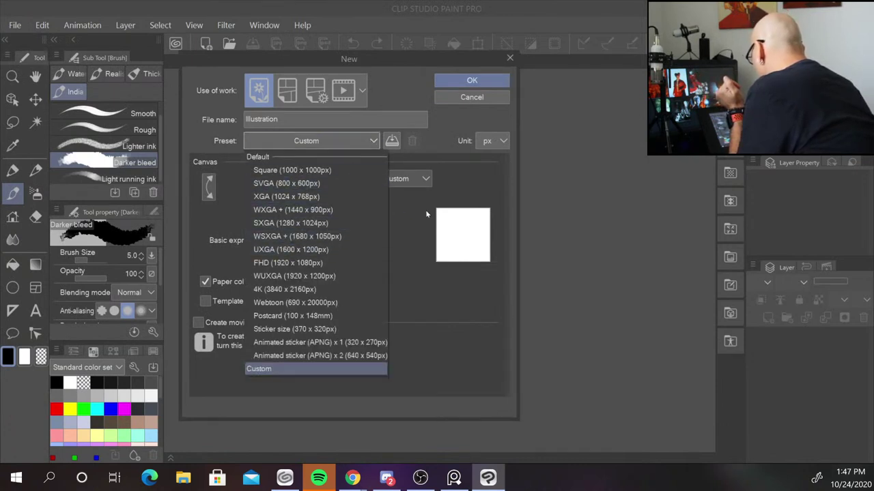
pyautogui.click(421, 235)
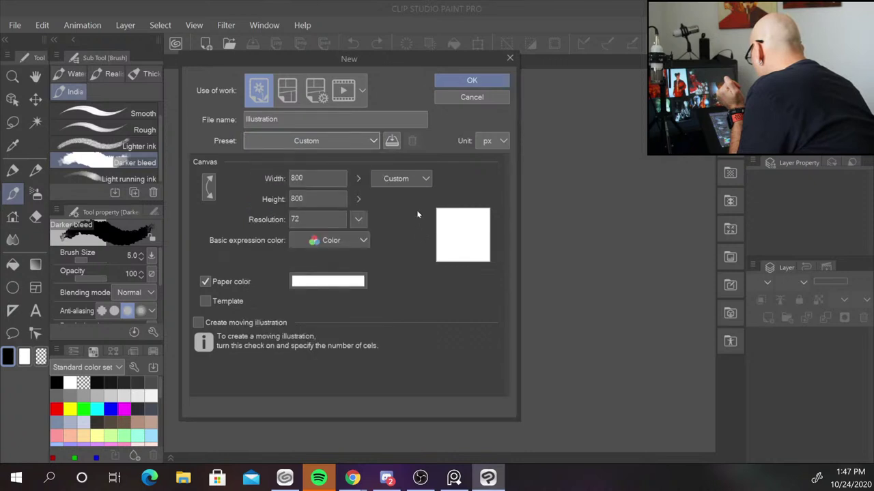
pyautogui.click(373, 141)
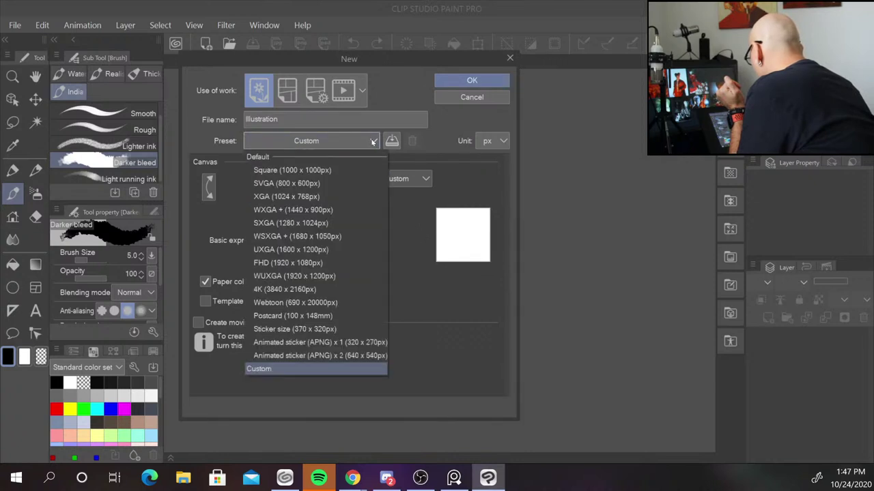
pyautogui.click(413, 317)
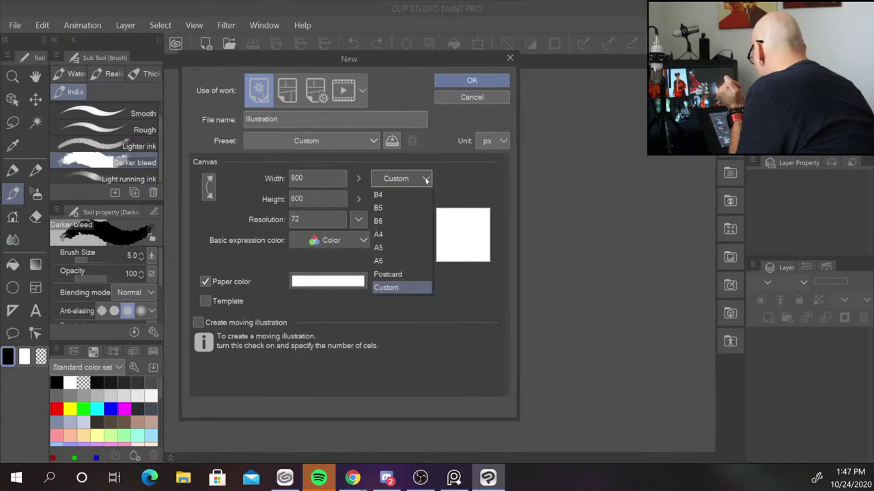
pyautogui.click(394, 234)
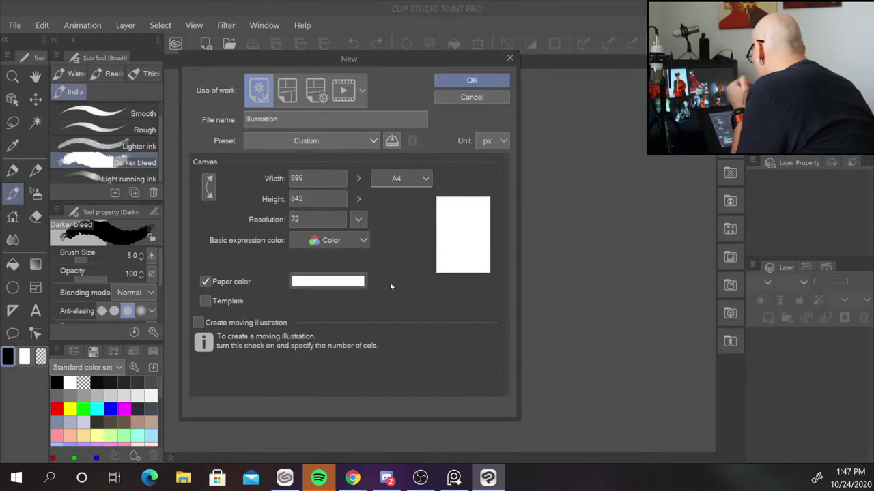
pyautogui.click(358, 220)
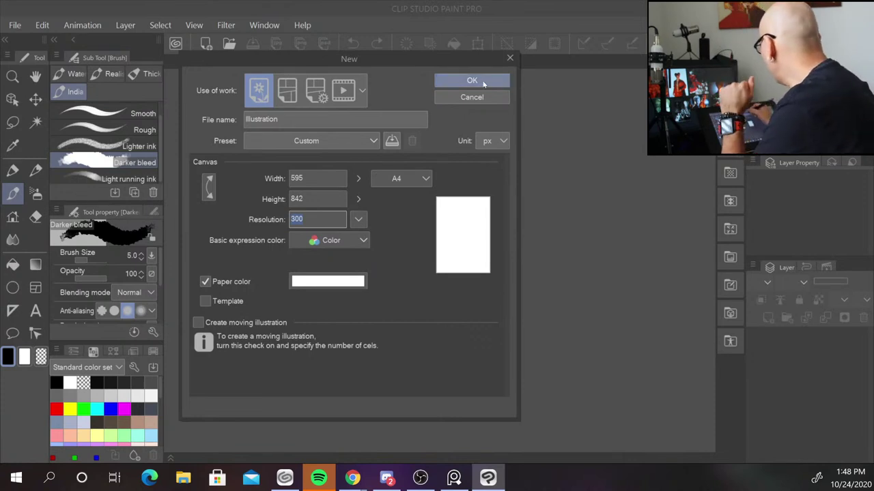
# Confirm the New dialog to create the A4 canvas at 300 dpi
pyautogui.press('Return')
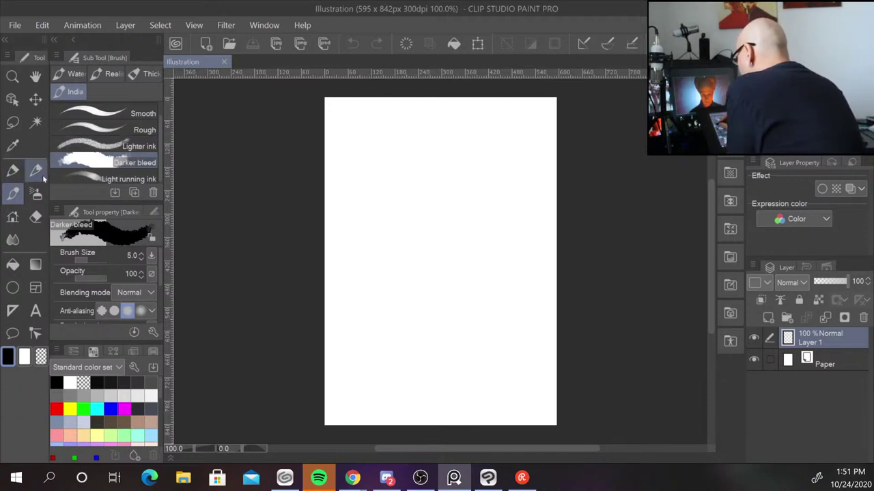
# Select the Real pencil, shrink it slightly, and undo a trial stroke
pyautogui.click(36, 170)
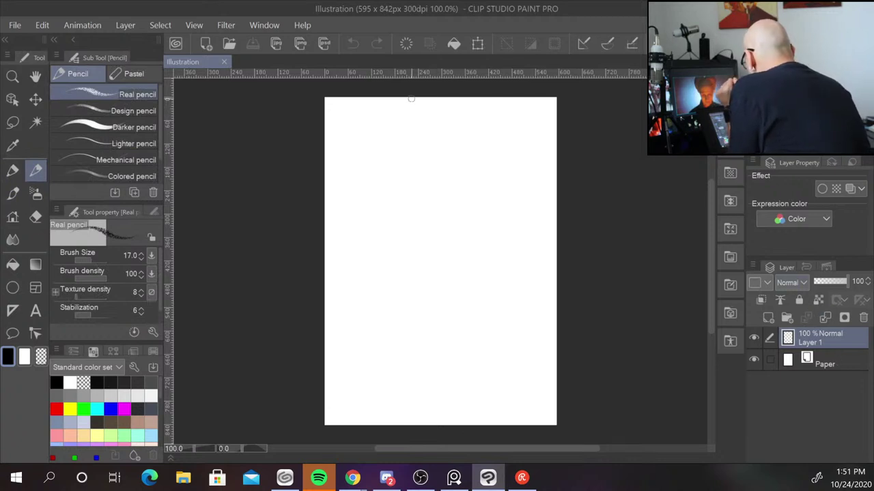
pyautogui.press('[')
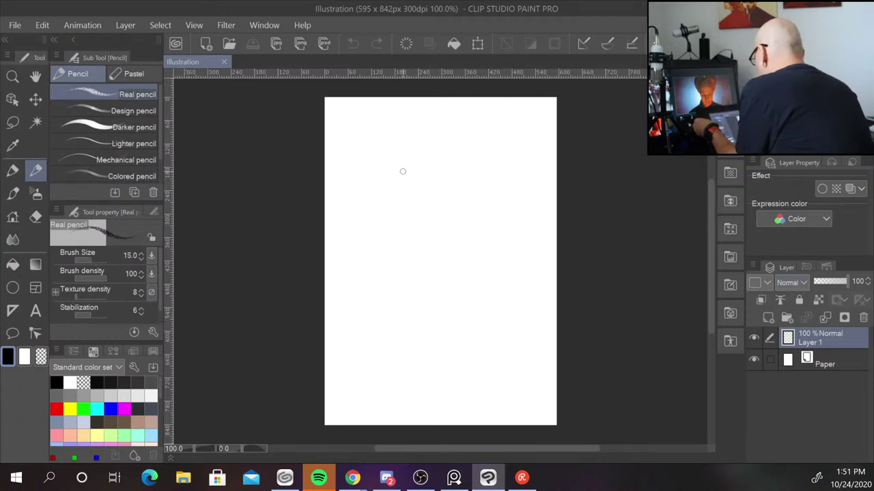
pyautogui.click(410, 181)
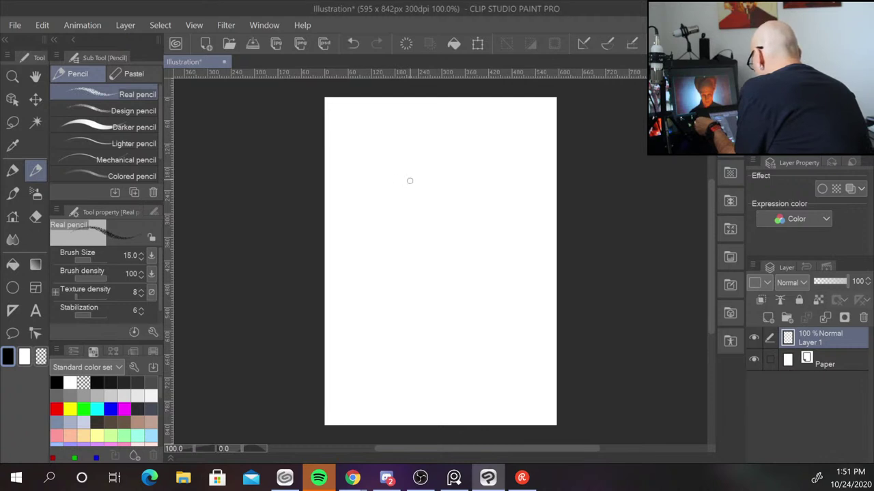
pyautogui.moveTo(404, 176); pyautogui.dragTo(397, 204)
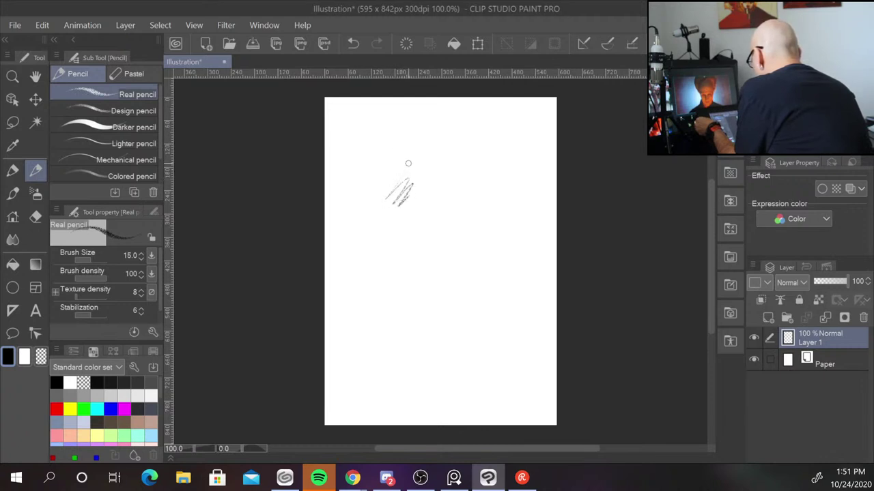
pyautogui.hotkey('ctrl', 'z')
pyautogui.hotkey('ctrl', 'z')
pyautogui.hotkey('ctrl', 'z')
# Reduce the pencil to size 10, undo the test hatching, and begin the head oval
pyautogui.press('[')
pyautogui.press('[')
pyautogui.moveTo(401, 176); pyautogui.dragTo(386, 205)
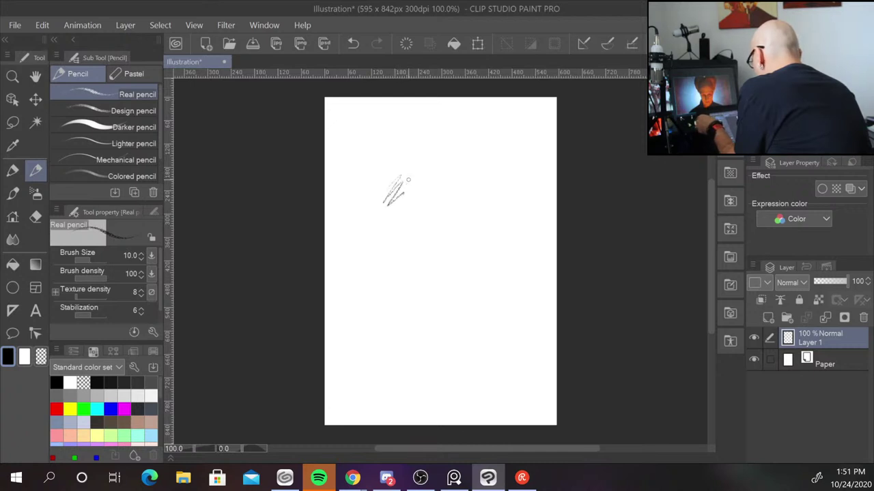
pyautogui.hotkey('ctrl', 'z')
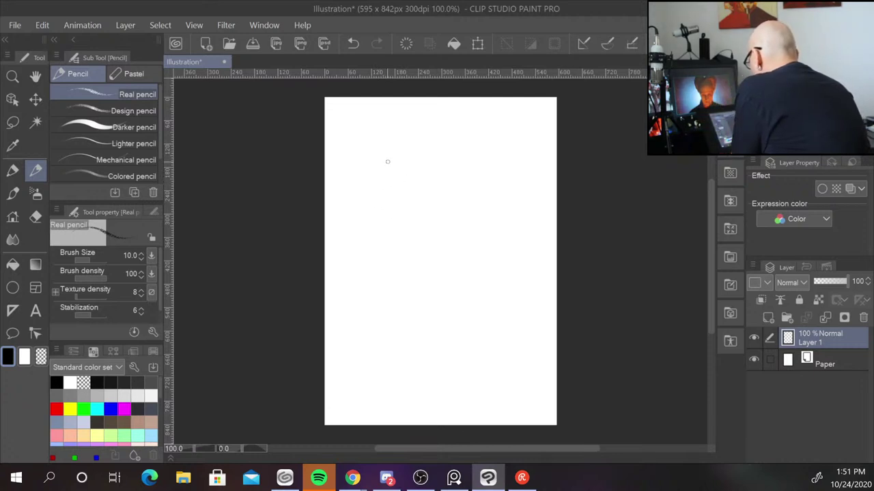
pyautogui.moveTo(390, 174)
pyautogui.mouseDown()
pyautogui.moveTo(374, 202)
pyautogui.moveTo(382, 206)
pyautogui.mouseUp()
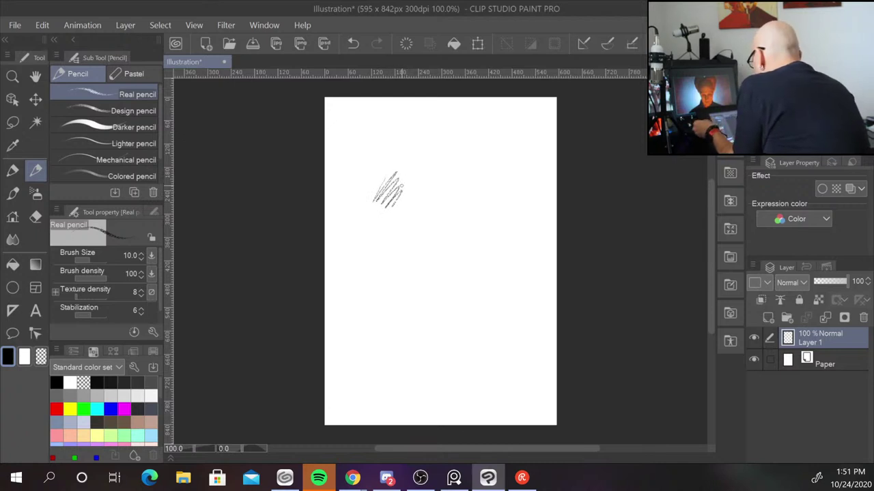
pyautogui.hotkey('ctrl', 'z')
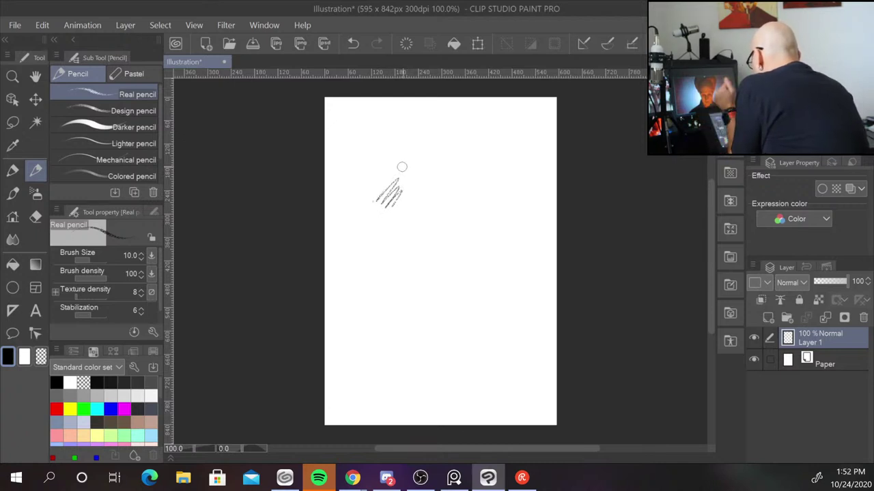
pyautogui.hotkey('ctrl', 'z')
pyautogui.hotkey('ctrl', 'z')
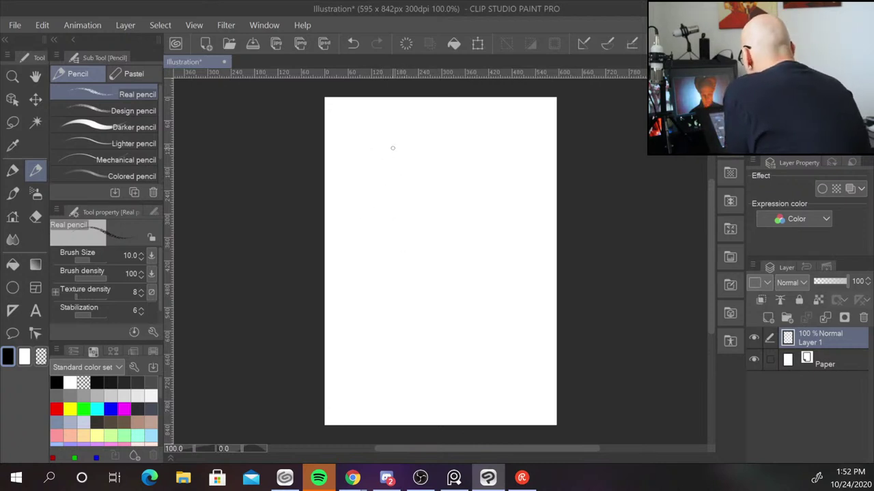
pyautogui.moveTo(413, 155)
pyautogui.mouseDown()
pyautogui.moveTo(415, 232)
pyautogui.moveTo(403, 211)
pyautogui.moveTo(431, 218)
pyautogui.mouseUp()
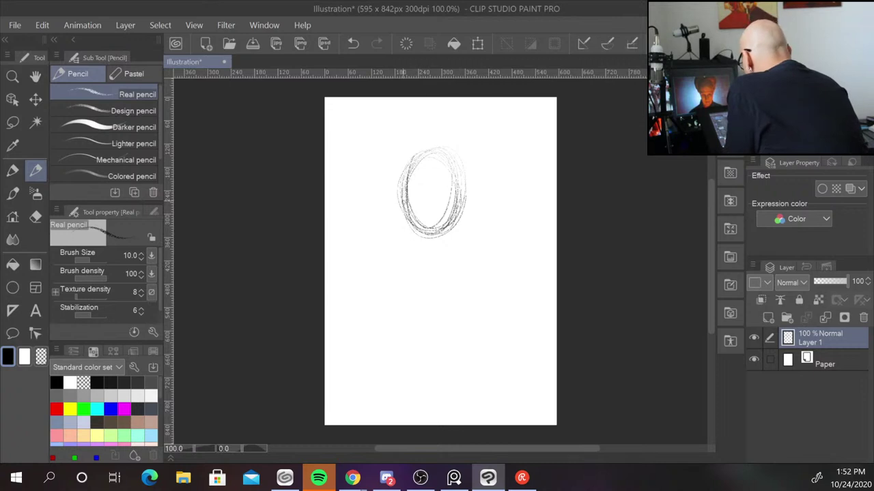
# Sketch the head oval and jaw with a vertical centre line and eye-level guides
pyautogui.moveTo(404, 199); pyautogui.dragTo(421, 260)
pyautogui.moveTo(457, 210)
pyautogui.mouseDown()
pyautogui.moveTo(454, 243)
pyautogui.moveTo(428, 265)
pyautogui.mouseUp()
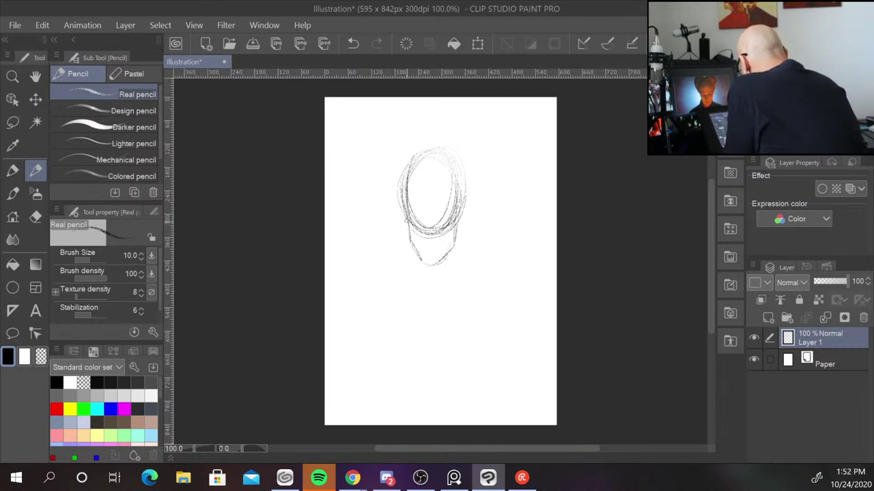
pyautogui.moveTo(429, 155); pyautogui.dragTo(432, 266)
pyautogui.moveTo(432, 191); pyautogui.dragTo(432, 259)
pyautogui.moveTo(406, 230)
pyautogui.mouseDown()
pyautogui.moveTo(463, 228)
pyautogui.moveTo(452, 231)
pyautogui.moveTo(470, 218)
pyautogui.mouseUp()
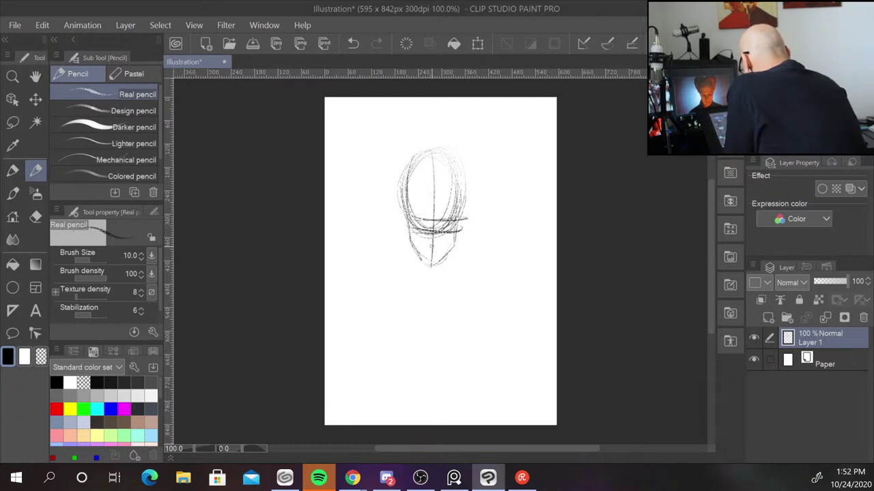
pyautogui.moveTo(431, 232); pyautogui.dragTo(431, 244)
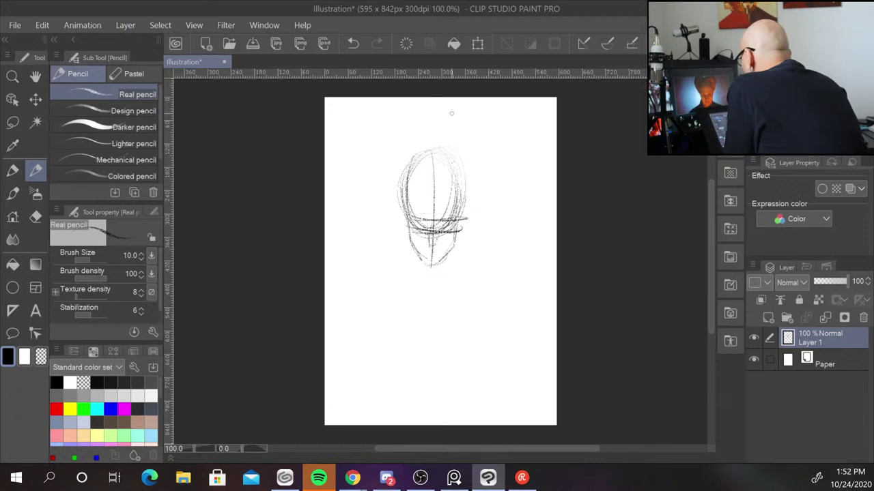
pyautogui.moveTo(411, 178)
pyautogui.mouseDown()
pyautogui.moveTo(457, 179)
pyautogui.moveTo(456, 202)
pyautogui.mouseUp()
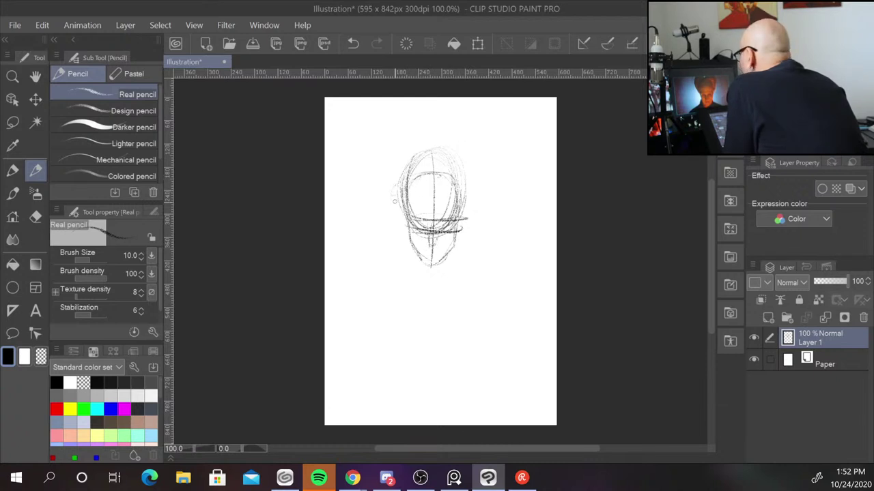
# Rough in tall swept hair strokes over both sides of the head
pyautogui.moveTo(433, 164)
pyautogui.mouseDown()
pyautogui.moveTo(448, 140)
pyautogui.moveTo(483, 151)
pyautogui.moveTo(473, 202)
pyautogui.moveTo(456, 225)
pyautogui.mouseUp()
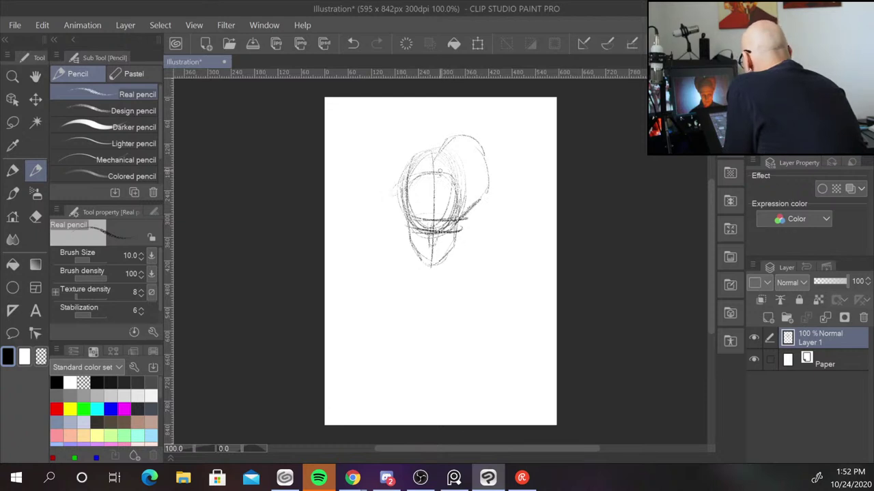
pyautogui.moveTo(434, 172); pyautogui.dragTo(480, 148)
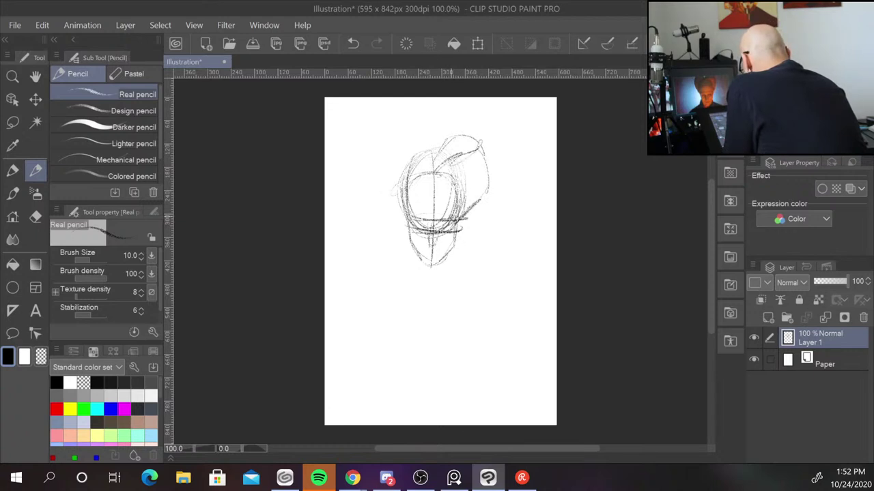
pyautogui.moveTo(430, 175)
pyautogui.mouseDown()
pyautogui.moveTo(386, 134)
pyautogui.moveTo(379, 188)
pyautogui.moveTo(408, 220)
pyautogui.mouseUp()
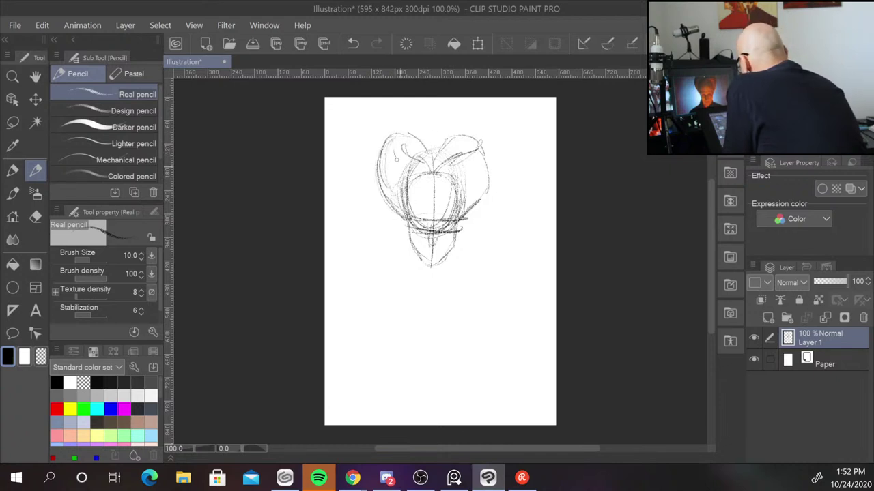
pyautogui.moveTo(396, 159)
pyautogui.mouseDown()
pyautogui.moveTo(408, 191)
pyautogui.moveTo(399, 210)
pyautogui.mouseUp()
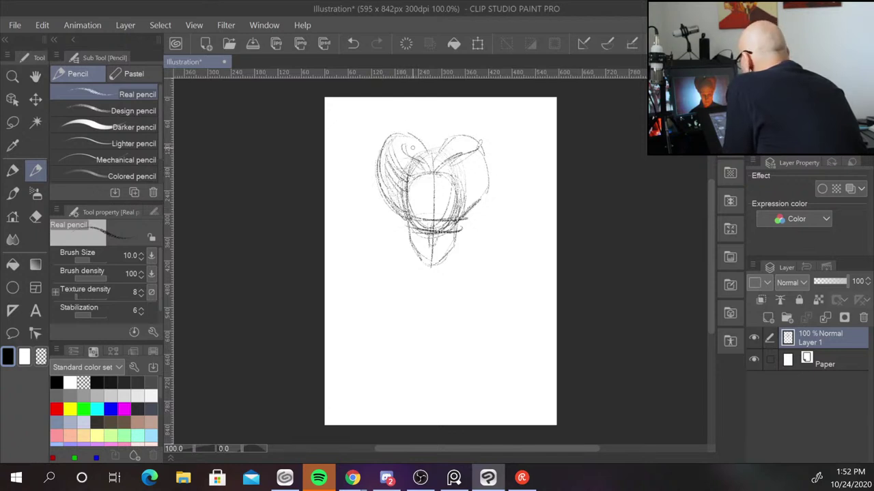
pyautogui.moveTo(423, 163)
pyautogui.mouseDown()
pyautogui.moveTo(400, 154)
pyautogui.moveTo(433, 168)
pyautogui.mouseUp()
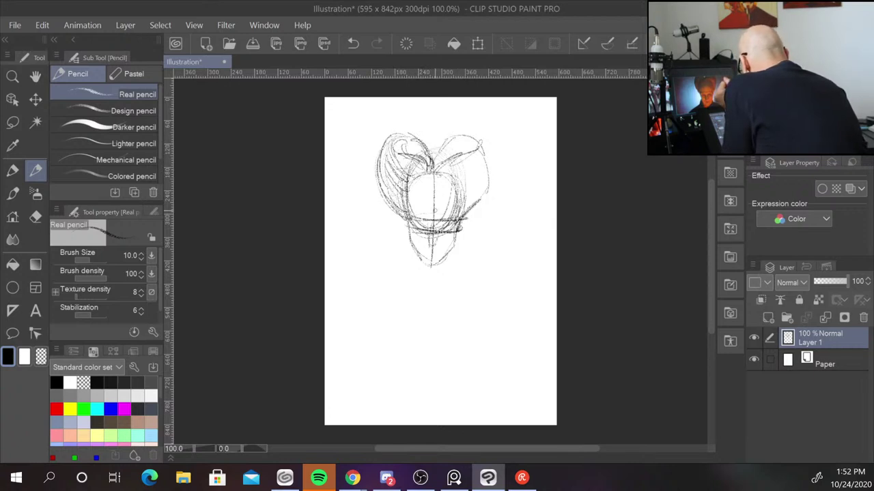
pyautogui.moveTo(402, 217); pyautogui.dragTo(409, 232)
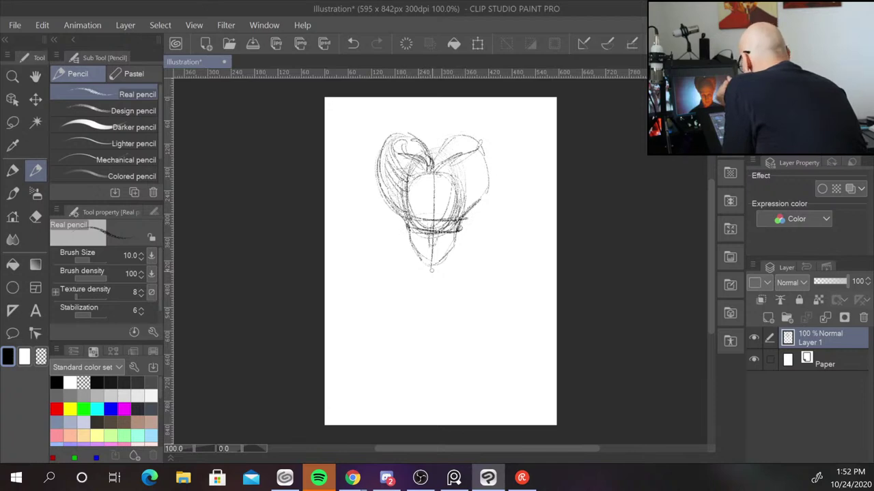
# At pencil size 6, draw the nose, left eye, brow line and mouth
pyautogui.scroll(2, 479, 267)
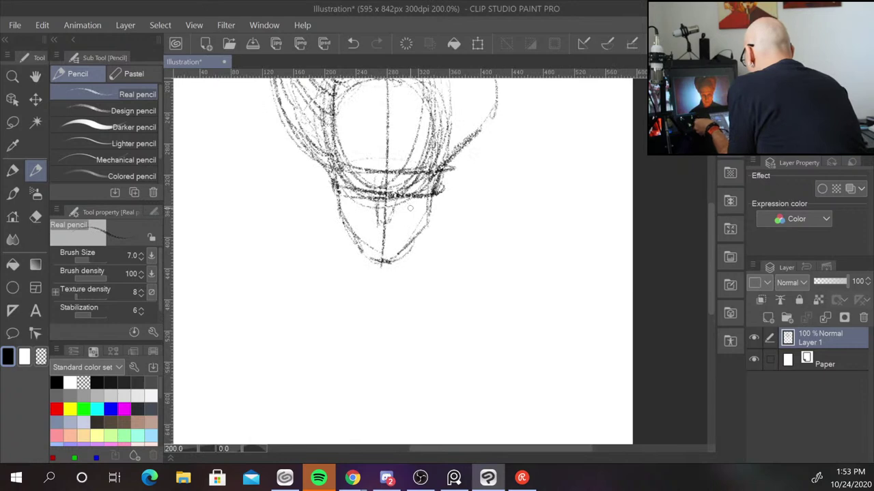
pyautogui.press('[')
pyautogui.press('[')
pyautogui.press('[')
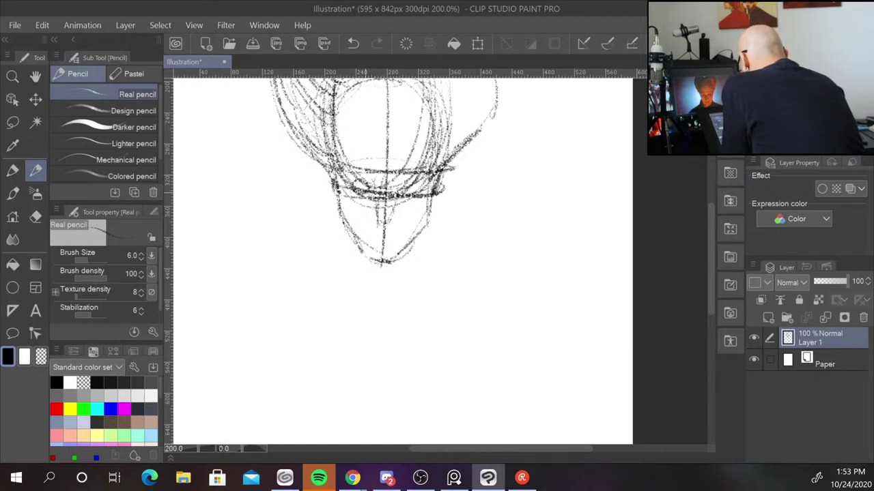
pyautogui.moveTo(404, 183)
pyautogui.mouseDown()
pyautogui.moveTo(415, 192)
pyautogui.moveTo(379, 221)
pyautogui.moveTo(385, 225)
pyautogui.mouseUp()
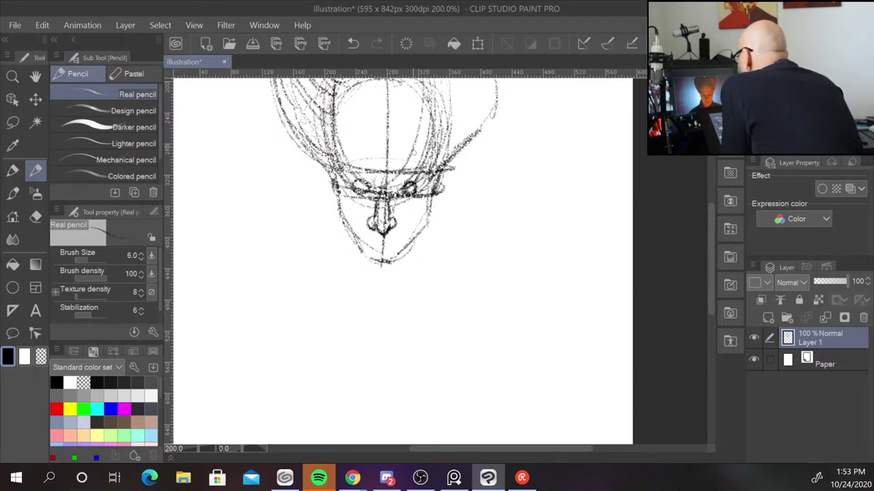
pyautogui.moveTo(396, 186); pyautogui.dragTo(400, 190)
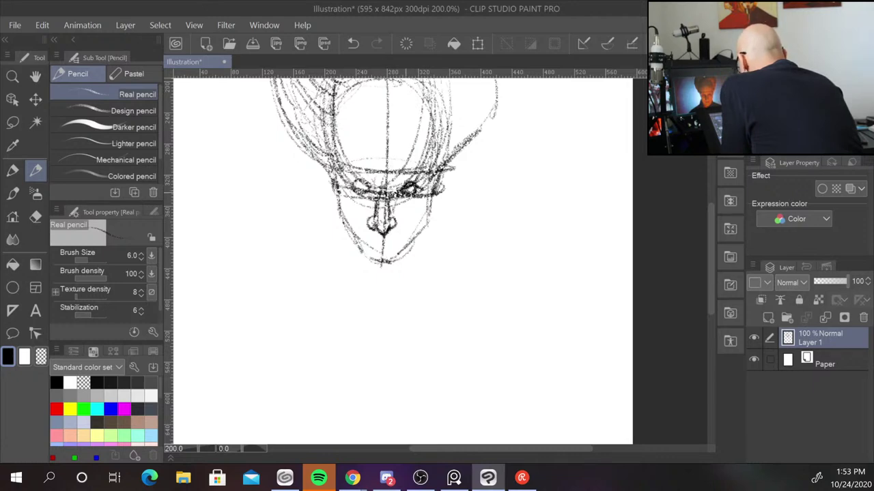
pyautogui.moveTo(350, 182)
pyautogui.mouseDown()
pyautogui.moveTo(374, 189)
pyautogui.moveTo(357, 190)
pyautogui.mouseUp()
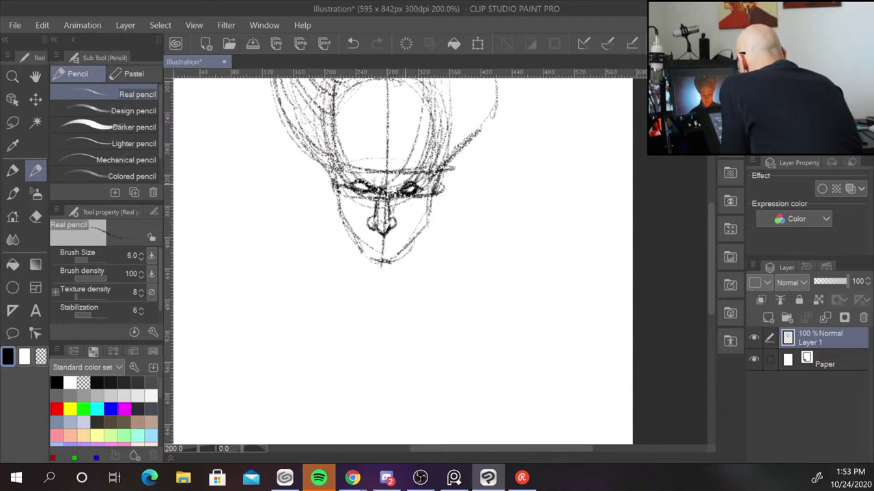
pyautogui.moveTo(400, 188); pyautogui.dragTo(386, 191)
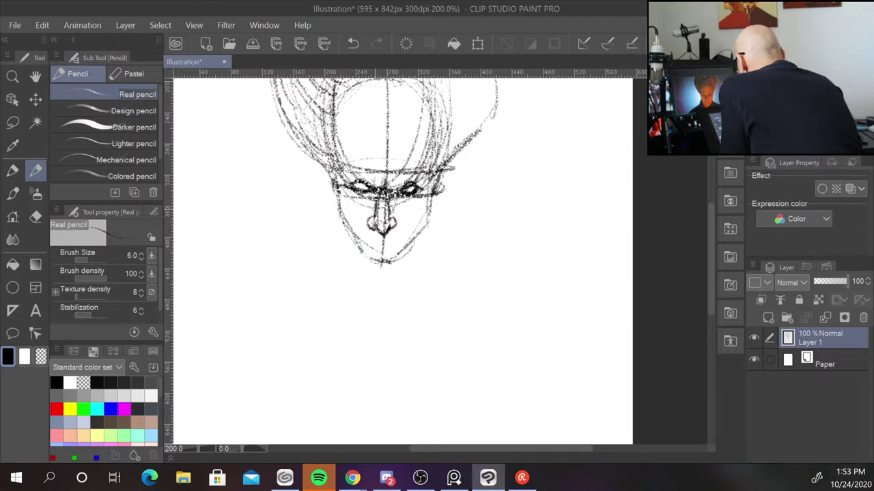
pyautogui.moveTo(370, 225); pyautogui.dragTo(378, 230)
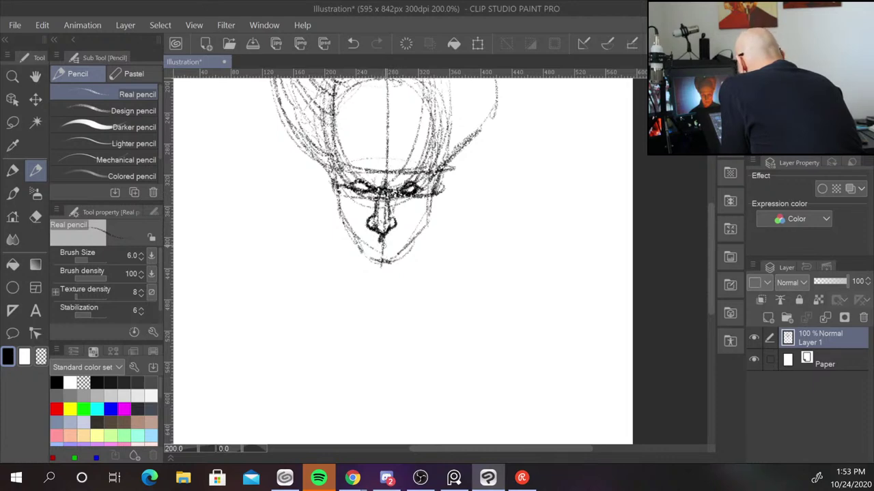
pyautogui.moveTo(371, 246); pyautogui.dragTo(395, 246)
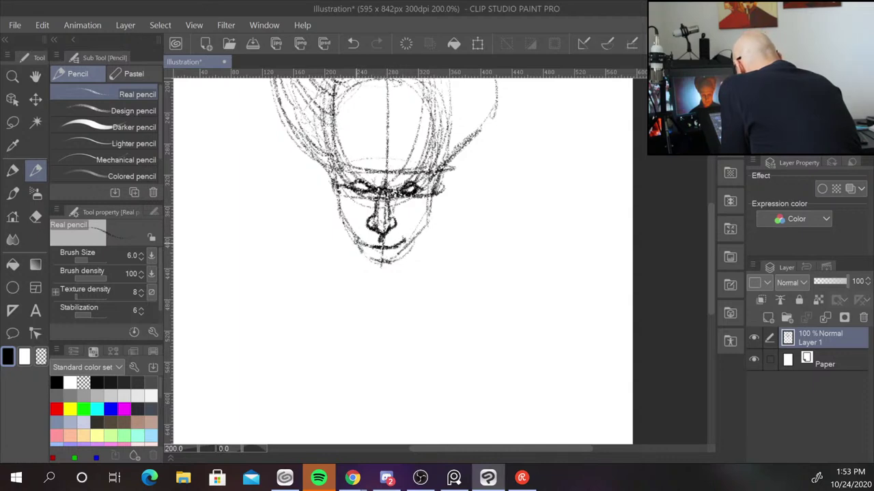
# Define the cheeks, jawline and pointed chin with darker strokes
pyautogui.moveTo(338, 193)
pyautogui.mouseDown()
pyautogui.moveTo(335, 216)
pyautogui.moveTo(356, 247)
pyautogui.moveTo(342, 222)
pyautogui.mouseUp()
pyautogui.moveTo(435, 198); pyautogui.dragTo(417, 232)
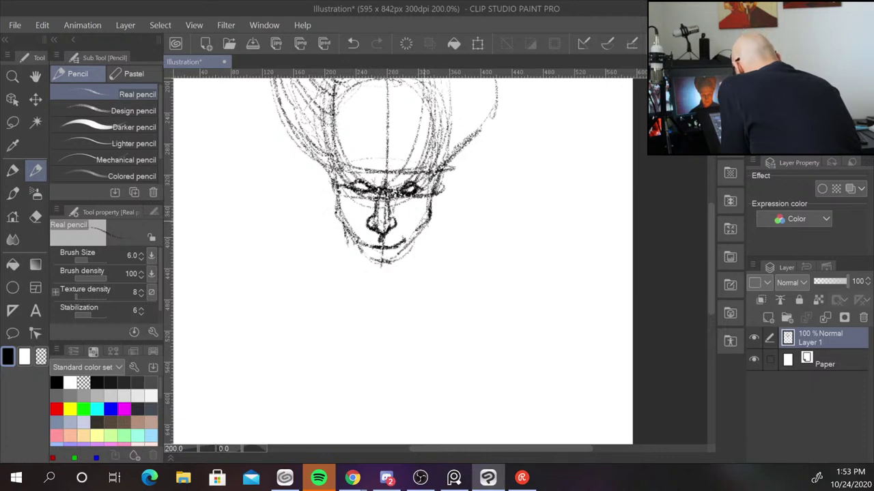
pyautogui.moveTo(347, 220); pyautogui.dragTo(347, 226)
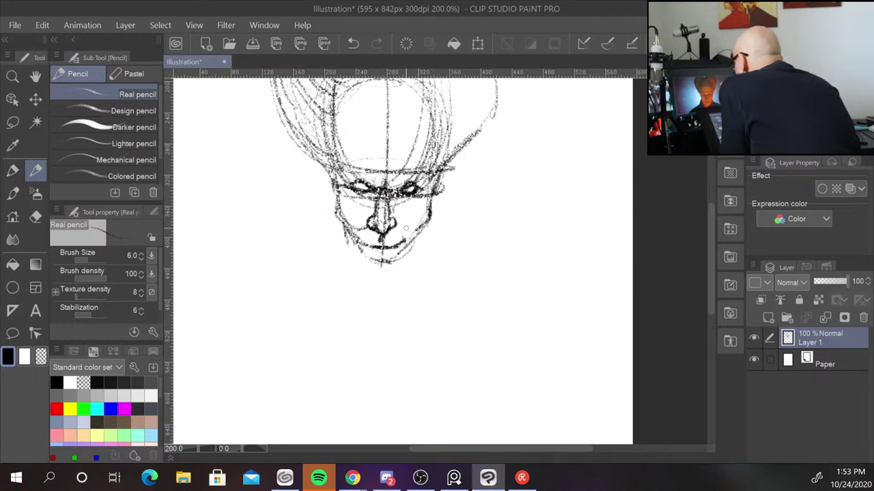
pyautogui.moveTo(395, 220)
pyautogui.mouseDown()
pyautogui.moveTo(407, 236)
pyautogui.moveTo(403, 255)
pyautogui.mouseUp()
pyautogui.moveTo(366, 225)
pyautogui.mouseDown()
pyautogui.moveTo(358, 239)
pyautogui.moveTo(395, 280)
pyautogui.moveTo(412, 263)
pyautogui.moveTo(429, 220)
pyautogui.mouseUp()
pyautogui.moveTo(389, 280)
pyautogui.mouseDown()
pyautogui.moveTo(375, 281)
pyautogui.moveTo(398, 276)
pyautogui.moveTo(366, 278)
pyautogui.moveTo(381, 288)
pyautogui.moveTo(404, 266)
pyautogui.moveTo(366, 286)
pyautogui.mouseUp()
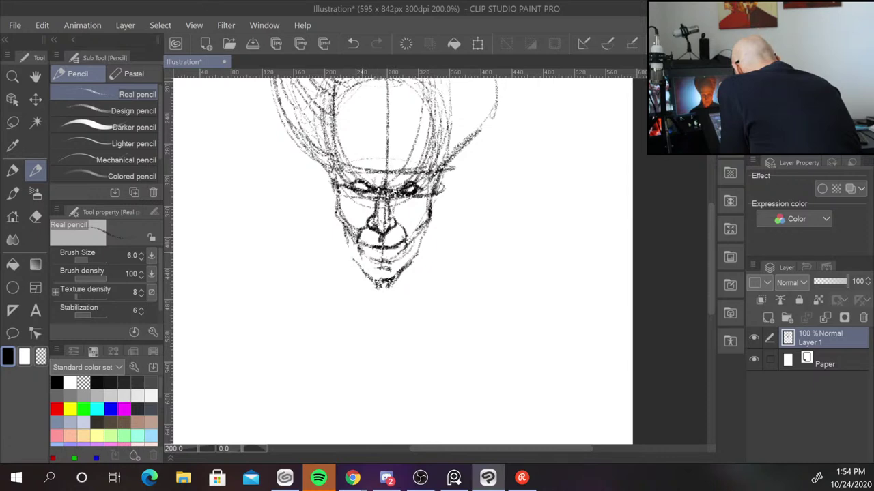
pyautogui.moveTo(362, 247); pyautogui.dragTo(349, 263)
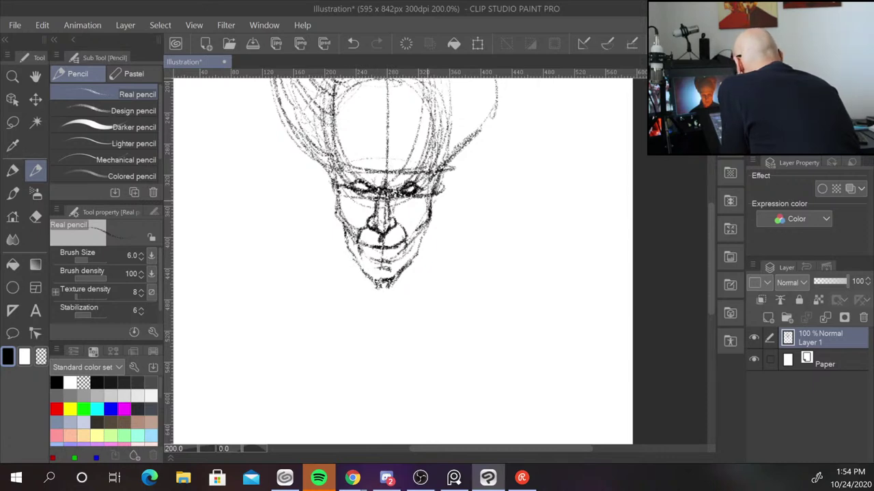
# Draw the right ear and darken the temple and left face edge
pyautogui.moveTo(435, 191)
pyautogui.mouseDown()
pyautogui.moveTo(467, 154)
pyautogui.moveTo(433, 217)
pyautogui.mouseUp()
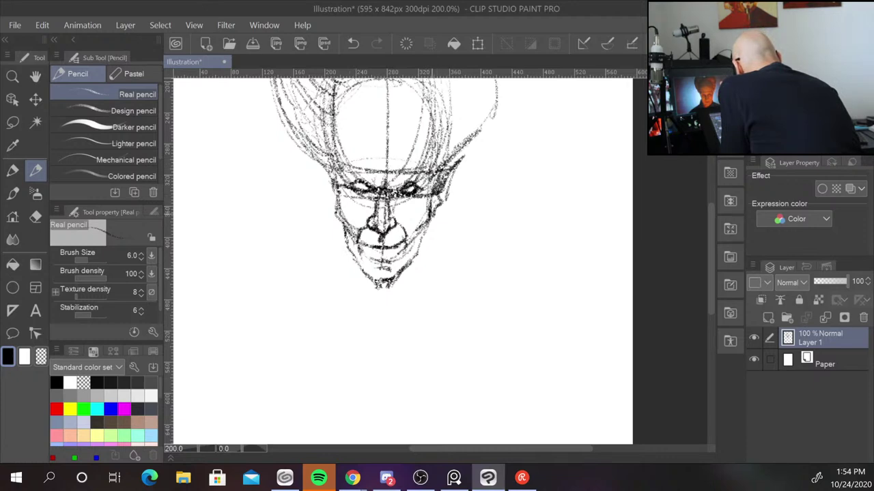
pyautogui.moveTo(451, 170); pyautogui.dragTo(440, 214)
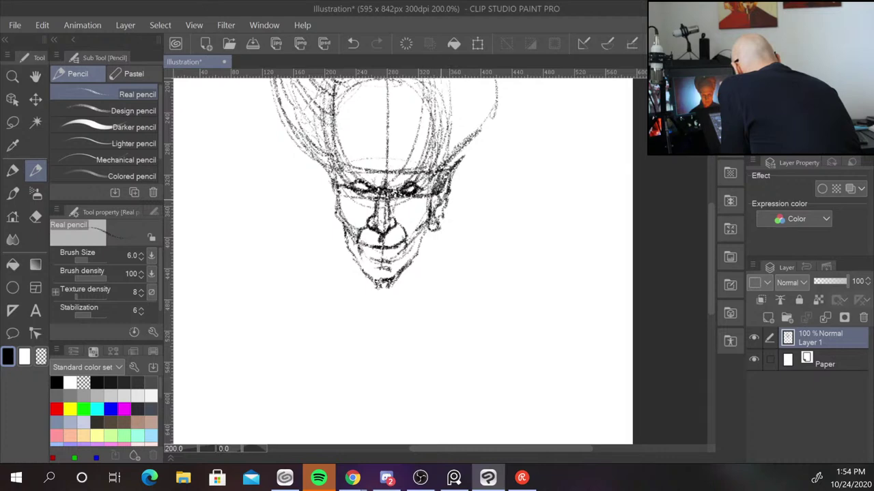
pyautogui.moveTo(461, 155); pyautogui.dragTo(447, 170)
pyautogui.moveTo(334, 157)
pyautogui.mouseDown()
pyautogui.moveTo(318, 178)
pyautogui.moveTo(329, 204)
pyautogui.mouseUp()
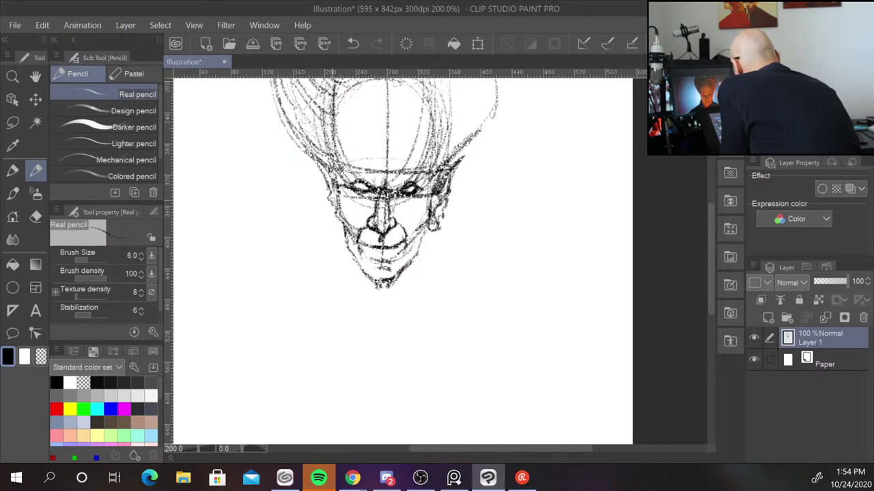
pyautogui.moveTo(339, 228); pyautogui.dragTo(334, 235)
pyautogui.moveTo(432, 222); pyautogui.dragTo(430, 236)
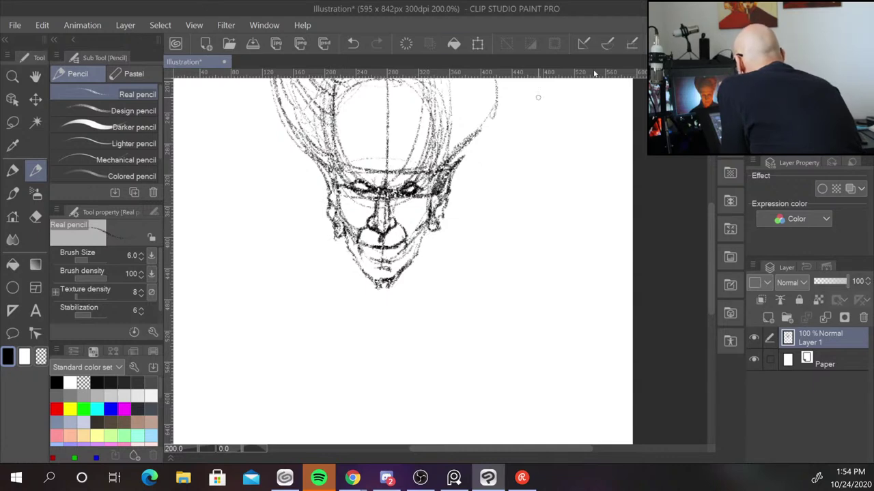
pyautogui.moveTo(710, 259); pyautogui.dragTo(707, 240)
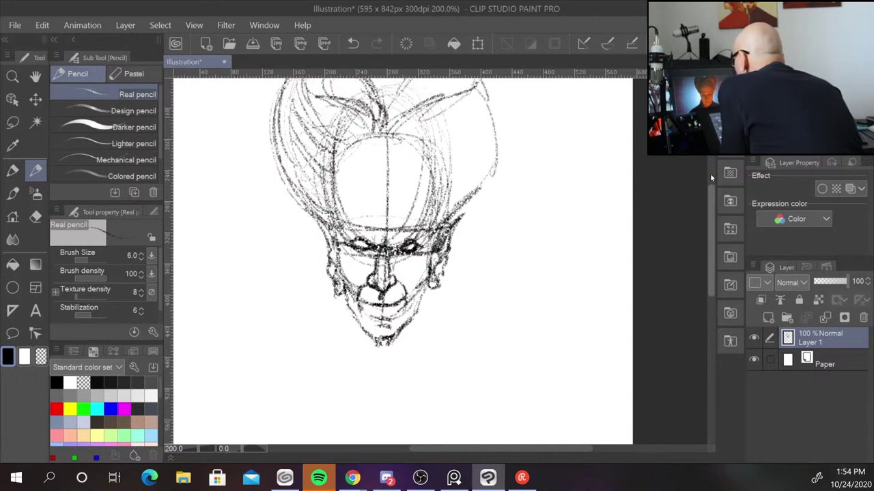
# Darken the forehead arc and upper head outline
pyautogui.moveTo(336, 154)
pyautogui.mouseDown()
pyautogui.moveTo(430, 139)
pyautogui.moveTo(445, 213)
pyautogui.mouseUp()
pyautogui.moveTo(442, 177)
pyautogui.mouseDown()
pyautogui.moveTo(441, 218)
pyautogui.moveTo(429, 149)
pyautogui.mouseUp()
pyautogui.moveTo(433, 152)
pyautogui.mouseDown()
pyautogui.moveTo(400, 138)
pyautogui.moveTo(381, 158)
pyautogui.mouseUp()
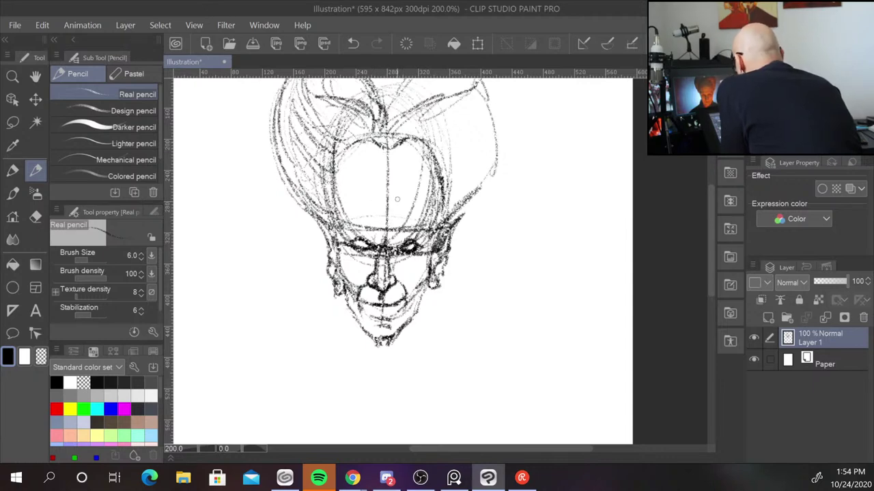
pyautogui.moveTo(348, 211); pyautogui.dragTo(410, 217)
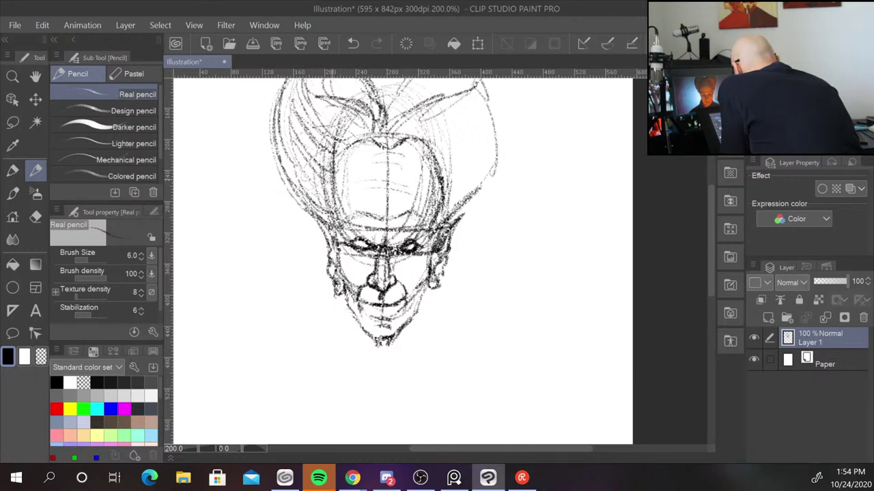
# Strengthen and hatch the right outline of the hair
pyautogui.moveTo(489, 102); pyautogui.dragTo(492, 179)
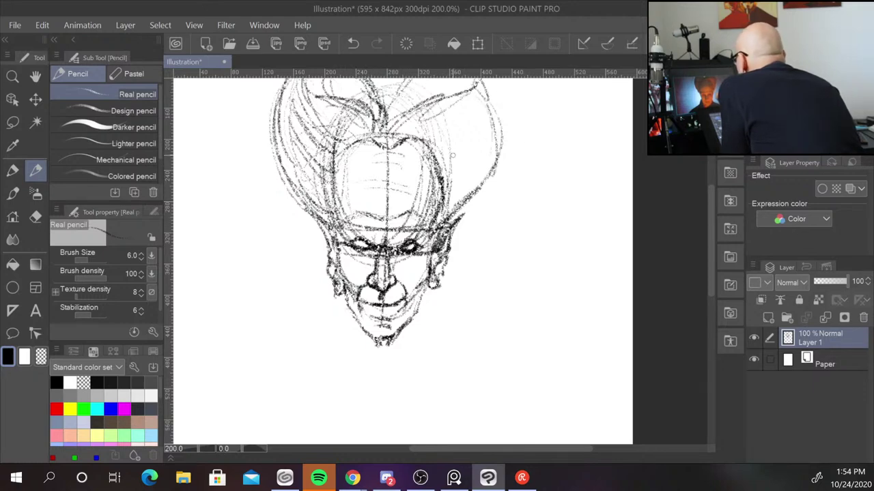
pyautogui.moveTo(443, 168)
pyautogui.mouseDown()
pyautogui.moveTo(486, 179)
pyautogui.moveTo(450, 195)
pyautogui.moveTo(454, 215)
pyautogui.moveTo(490, 133)
pyautogui.mouseUp()
pyautogui.moveTo(490, 75)
pyautogui.mouseDown()
pyautogui.moveTo(491, 151)
pyautogui.moveTo(484, 93)
pyautogui.mouseUp()
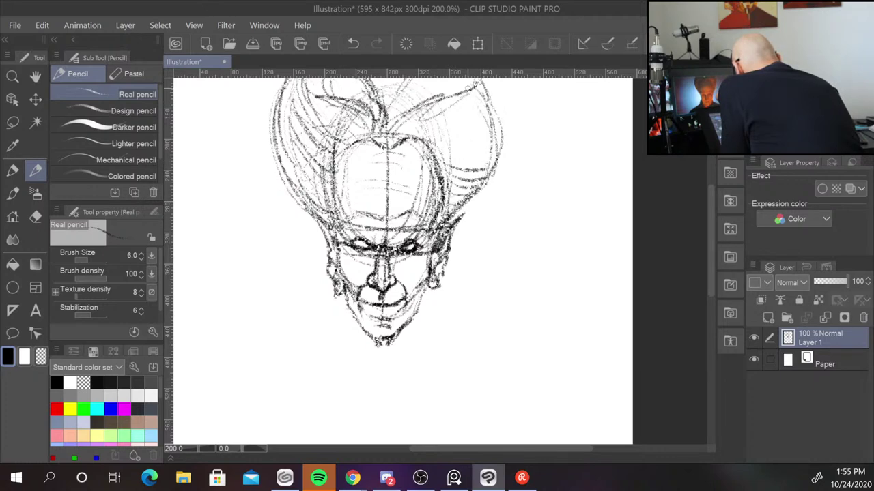
pyautogui.scroll(3, 391, 114)
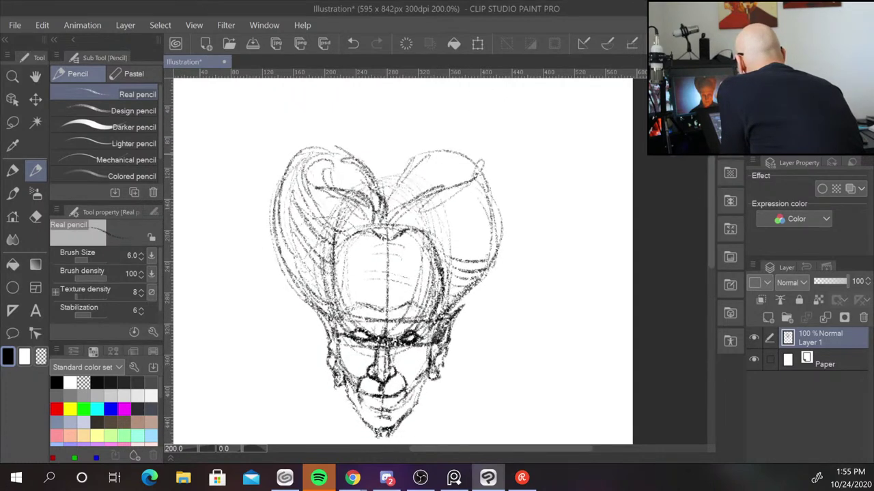
# Sweep curved strokes across the right hair lobe and the hair between lobes
pyautogui.moveTo(402, 166); pyautogui.dragTo(458, 147)
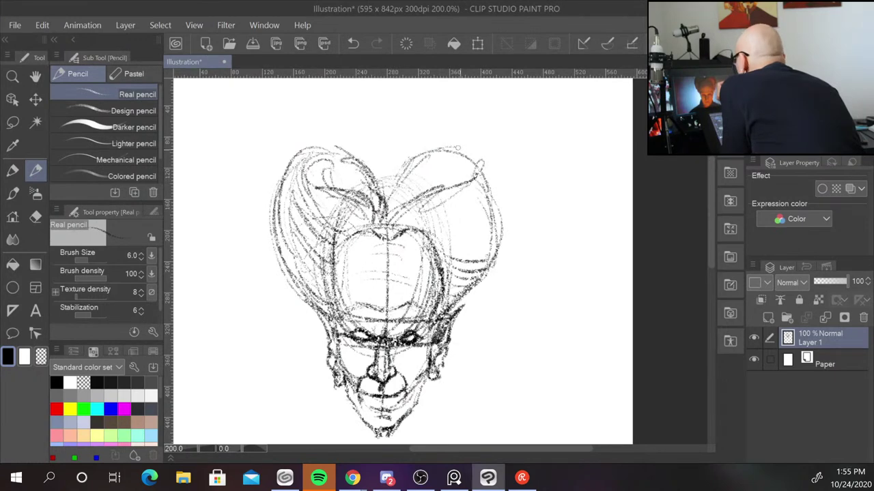
pyautogui.moveTo(392, 217); pyautogui.dragTo(476, 163)
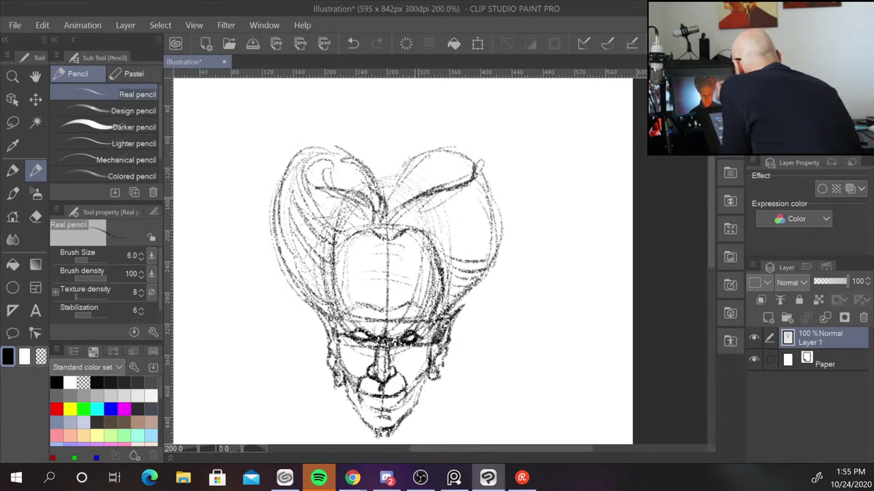
pyautogui.moveTo(424, 196); pyautogui.dragTo(396, 222)
pyautogui.moveTo(407, 169); pyautogui.dragTo(389, 217)
pyautogui.moveTo(369, 175); pyautogui.dragTo(382, 215)
pyautogui.moveTo(396, 182)
pyautogui.mouseDown()
pyautogui.moveTo(373, 168)
pyautogui.moveTo(385, 192)
pyautogui.moveTo(417, 165)
pyautogui.mouseUp()
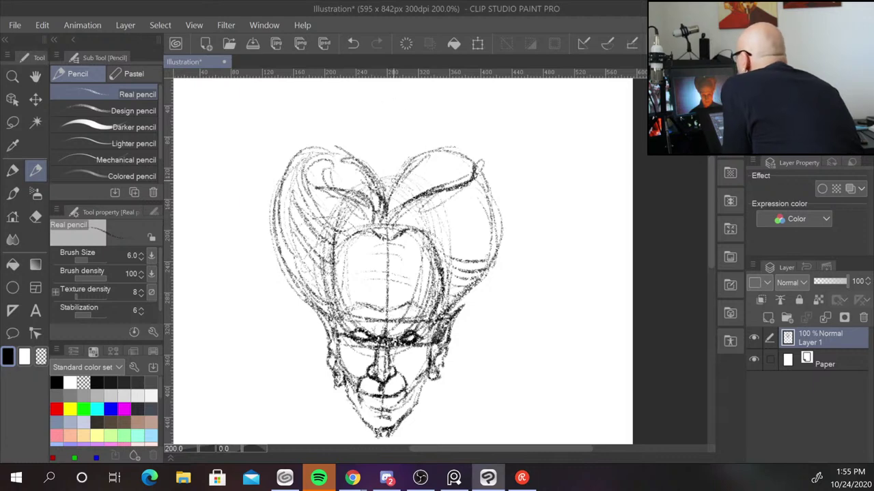
pyautogui.moveTo(390, 208)
pyautogui.mouseDown()
pyautogui.moveTo(413, 171)
pyautogui.moveTo(407, 191)
pyautogui.moveTo(434, 190)
pyautogui.moveTo(387, 232)
pyautogui.mouseUp()
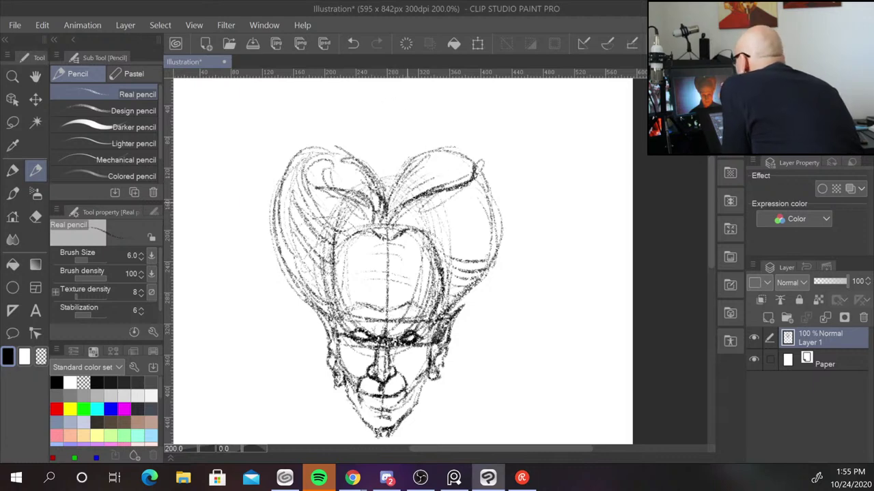
pyautogui.moveTo(414, 201); pyautogui.dragTo(388, 236)
# Hatch the right hair lobe down to its lower edge
pyautogui.moveTo(443, 194); pyautogui.dragTo(387, 236)
pyautogui.moveTo(463, 207)
pyautogui.mouseDown()
pyautogui.moveTo(392, 236)
pyautogui.moveTo(409, 230)
pyautogui.mouseUp()
pyautogui.moveTo(493, 203); pyautogui.dragTo(416, 232)
pyautogui.moveTo(488, 169)
pyautogui.mouseDown()
pyautogui.moveTo(485, 208)
pyautogui.moveTo(427, 212)
pyautogui.moveTo(417, 218)
pyautogui.moveTo(468, 216)
pyautogui.moveTo(423, 238)
pyautogui.mouseUp()
pyautogui.moveTo(492, 223)
pyautogui.mouseDown()
pyautogui.moveTo(426, 240)
pyautogui.moveTo(443, 239)
pyautogui.mouseUp()
pyautogui.moveTo(487, 206)
pyautogui.mouseDown()
pyautogui.moveTo(443, 234)
pyautogui.moveTo(467, 236)
pyautogui.moveTo(434, 253)
pyautogui.mouseUp()
pyautogui.moveTo(494, 230)
pyautogui.mouseDown()
pyautogui.moveTo(442, 256)
pyautogui.moveTo(450, 261)
pyautogui.mouseUp()
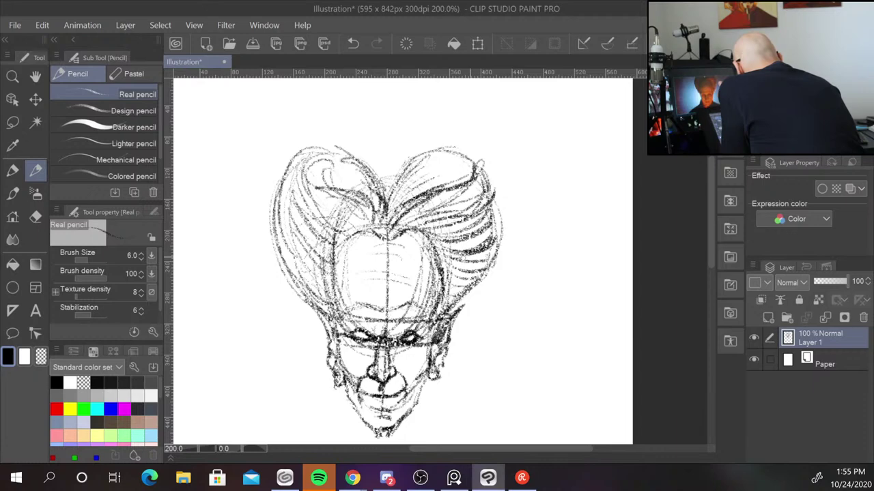
pyautogui.moveTo(493, 203)
pyautogui.mouseDown()
pyautogui.moveTo(486, 269)
pyautogui.moveTo(468, 287)
pyautogui.mouseUp()
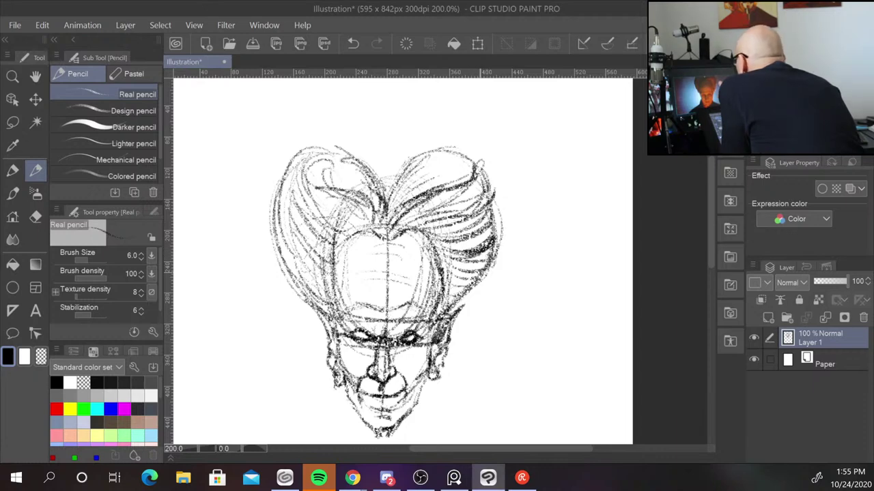
pyautogui.moveTo(488, 249)
pyautogui.mouseDown()
pyautogui.moveTo(443, 258)
pyautogui.moveTo(492, 250)
pyautogui.moveTo(446, 273)
pyautogui.mouseUp()
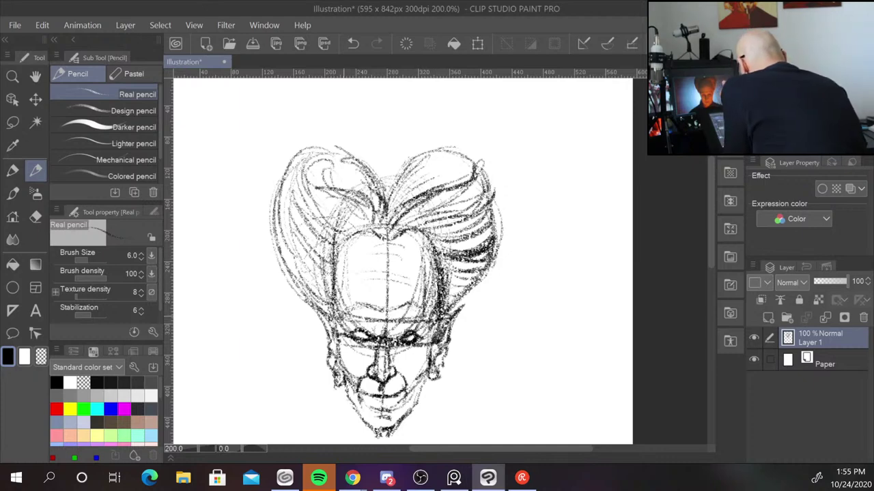
# Darken the marks around the right eye and draw a vertical line below the chin
pyautogui.scroll(-2, 708, 280)
pyautogui.scroll(-3, 703, 314)
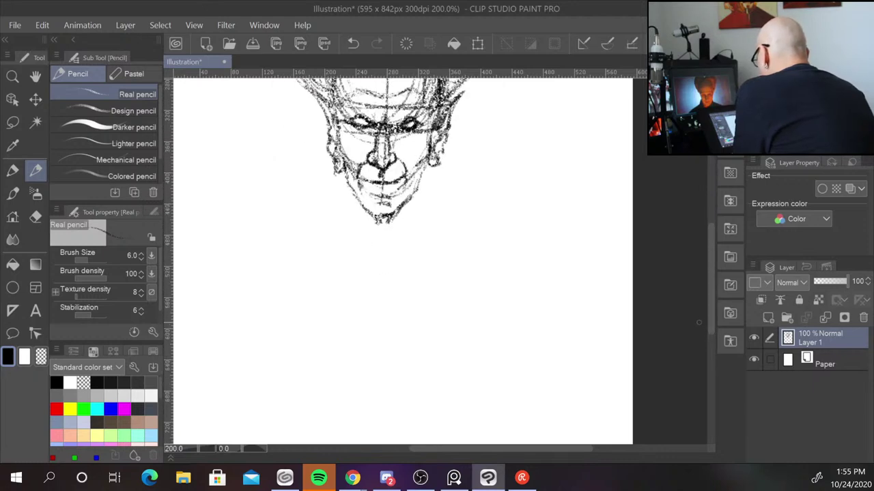
pyautogui.scroll(1, 703, 277)
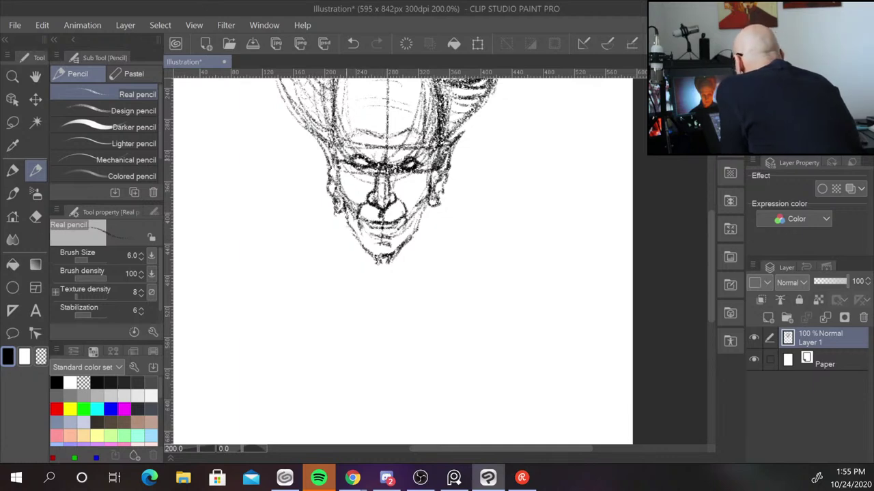
pyautogui.moveTo(427, 167); pyautogui.dragTo(413, 161)
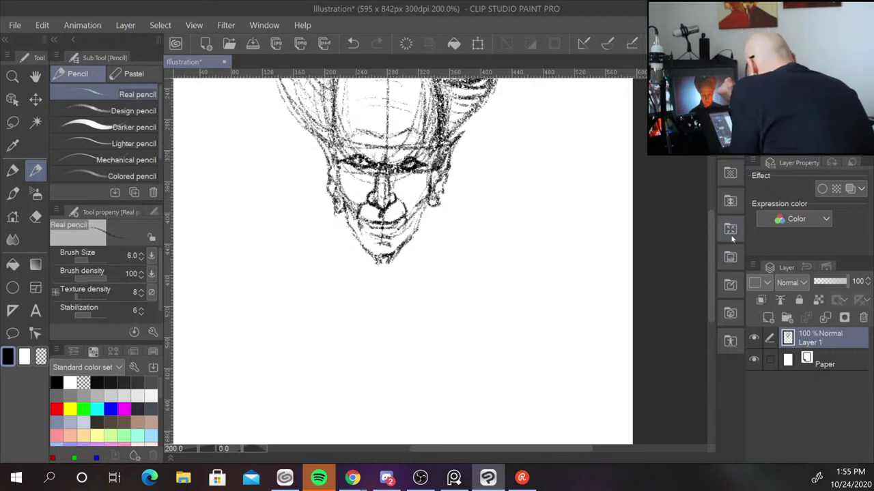
pyautogui.scroll(1, 710, 284)
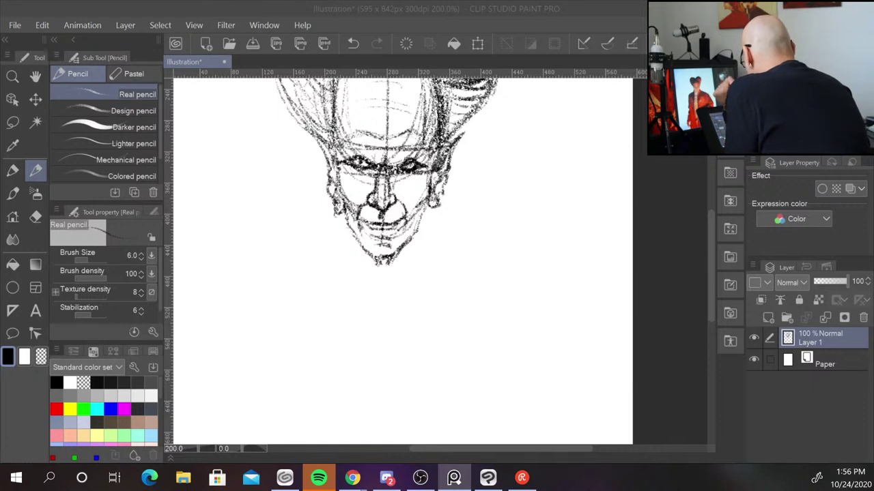
pyautogui.moveTo(383, 267); pyautogui.dragTo(382, 374)
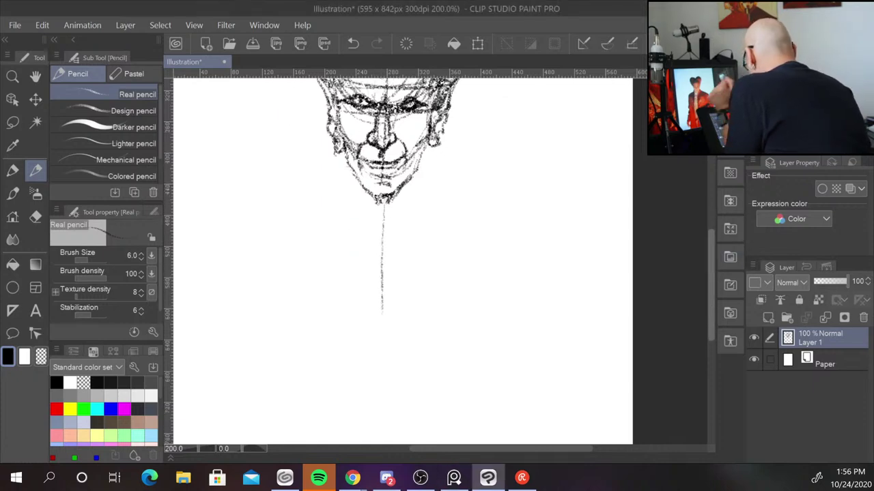
# Zoom out and extend the centre line to the bottom of the page
pyautogui.scroll(-2, 706, 273)
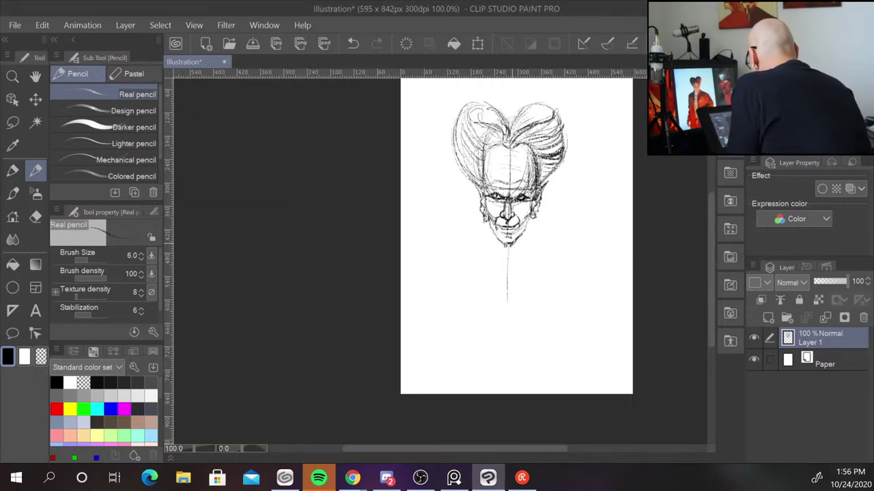
pyautogui.moveTo(508, 254); pyautogui.dragTo(507, 389)
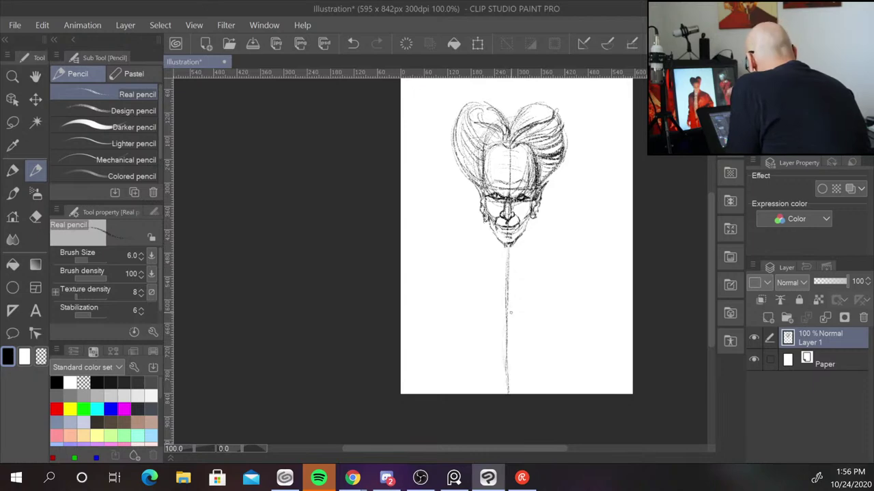
pyautogui.moveTo(506, 340); pyautogui.dragTo(507, 393)
# Sketch a broad shoulder line below the chin and both sides of the neck
pyautogui.moveTo(467, 252); pyautogui.dragTo(568, 250)
pyautogui.moveTo(505, 256); pyautogui.dragTo(564, 250)
pyautogui.moveTo(449, 250); pyautogui.dragTo(571, 245)
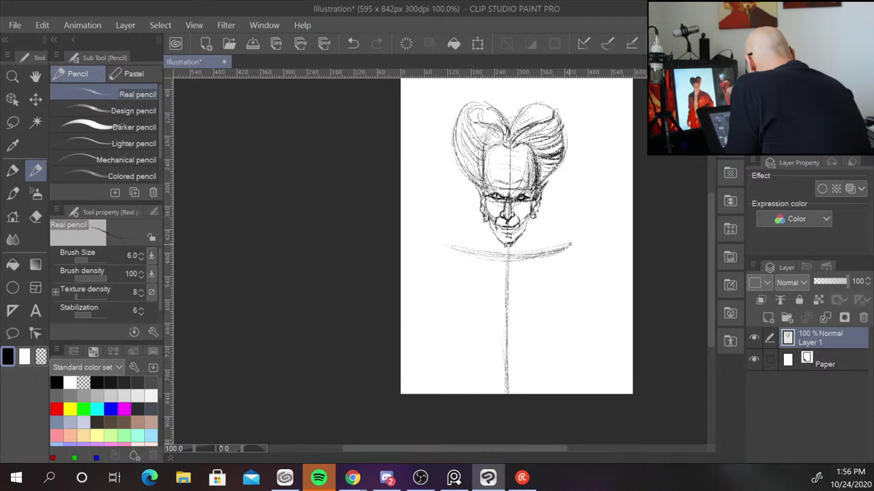
pyautogui.moveTo(450, 250); pyautogui.dragTo(571, 247)
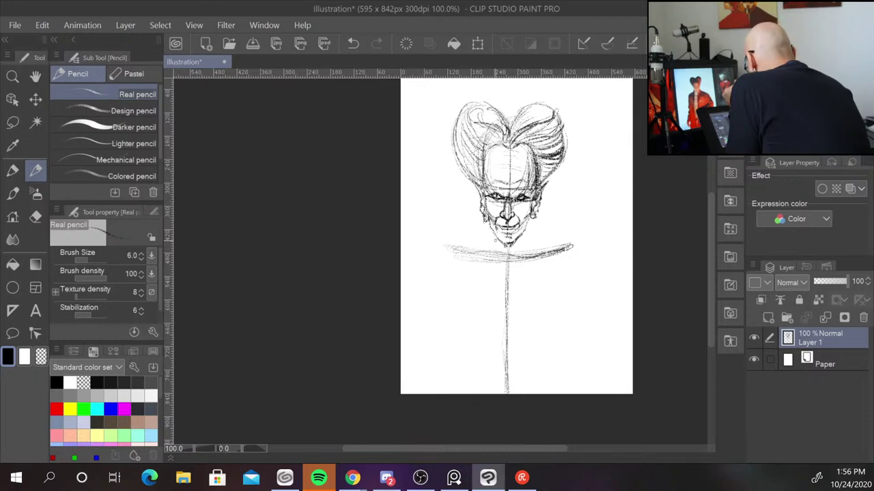
pyautogui.moveTo(521, 225); pyautogui.dragTo(525, 256)
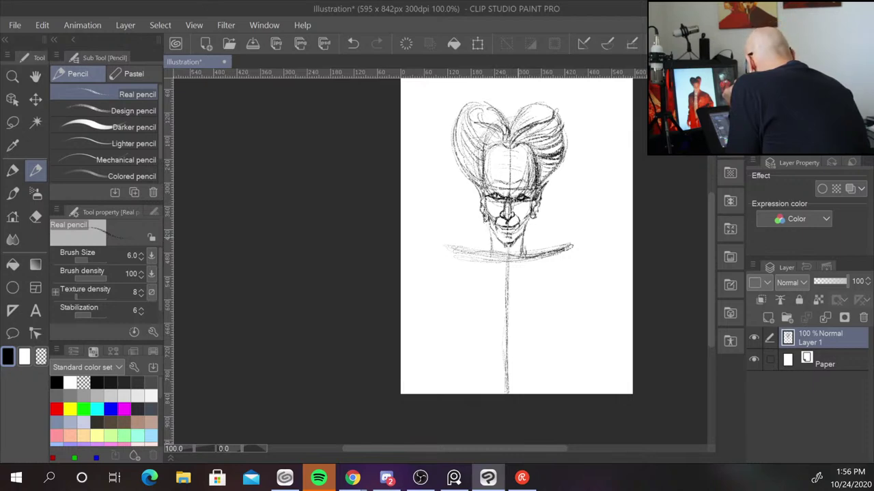
pyautogui.moveTo(492, 229)
pyautogui.mouseDown()
pyautogui.moveTo(487, 256)
pyautogui.moveTo(572, 247)
pyautogui.mouseUp()
pyautogui.moveTo(532, 253); pyautogui.dragTo(509, 254)
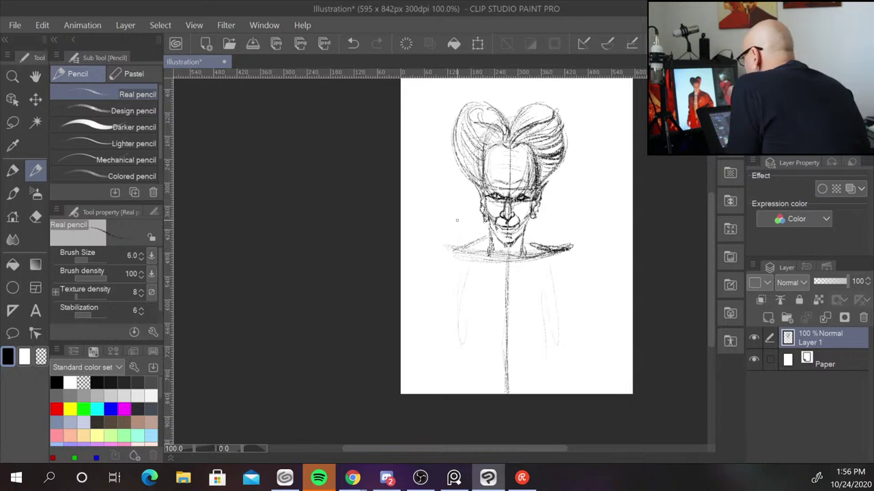
# Sketch the left shoulder, left arm, diagonal forearm and lower-left torso edge
pyautogui.moveTo(459, 249)
pyautogui.mouseDown()
pyautogui.moveTo(425, 261)
pyautogui.moveTo(438, 312)
pyautogui.mouseUp()
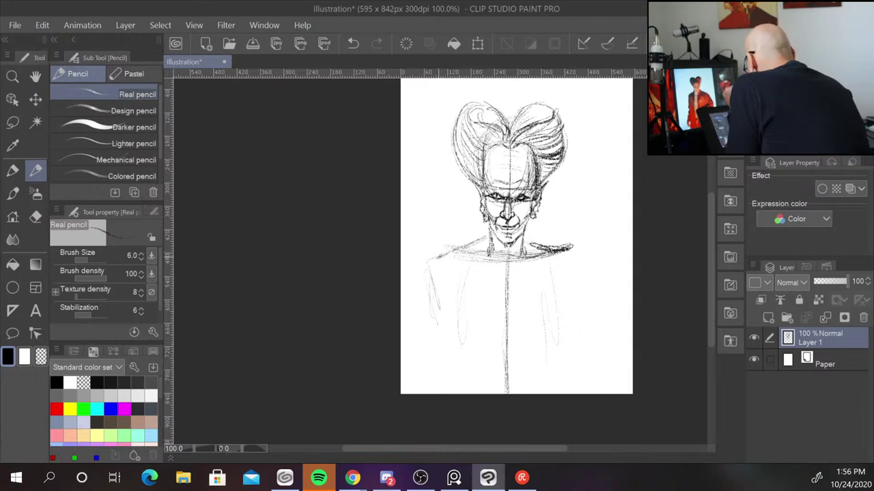
pyautogui.moveTo(419, 285); pyautogui.dragTo(437, 329)
pyautogui.moveTo(422, 297)
pyautogui.mouseDown()
pyautogui.moveTo(428, 343)
pyautogui.moveTo(516, 302)
pyautogui.mouseUp()
pyautogui.moveTo(472, 320); pyautogui.dragTo(526, 299)
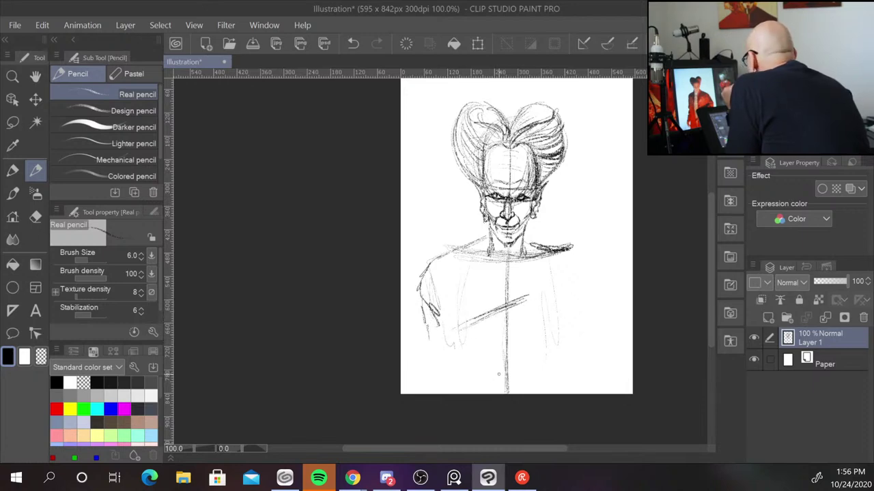
pyautogui.moveTo(486, 383)
pyautogui.mouseDown()
pyautogui.moveTo(526, 344)
pyautogui.moveTo(533, 319)
pyautogui.moveTo(487, 391)
pyautogui.mouseUp()
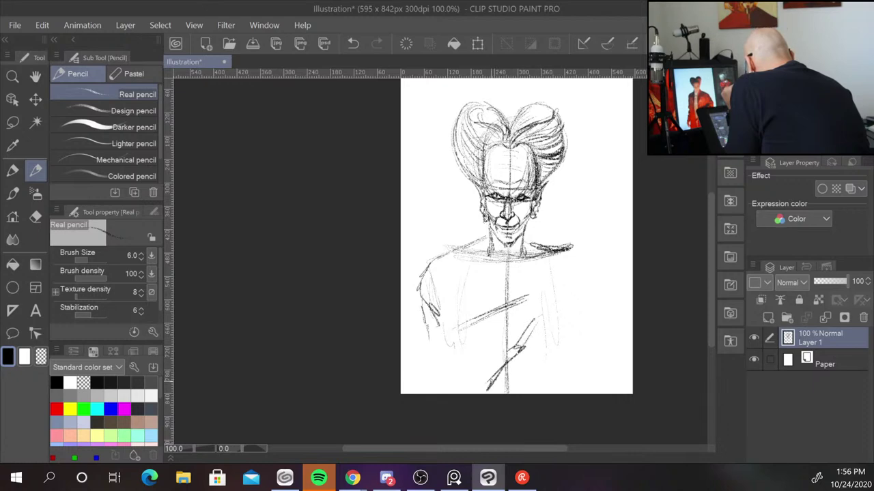
pyautogui.moveTo(473, 329)
pyautogui.mouseDown()
pyautogui.moveTo(442, 347)
pyautogui.moveTo(451, 394)
pyautogui.mouseUp()
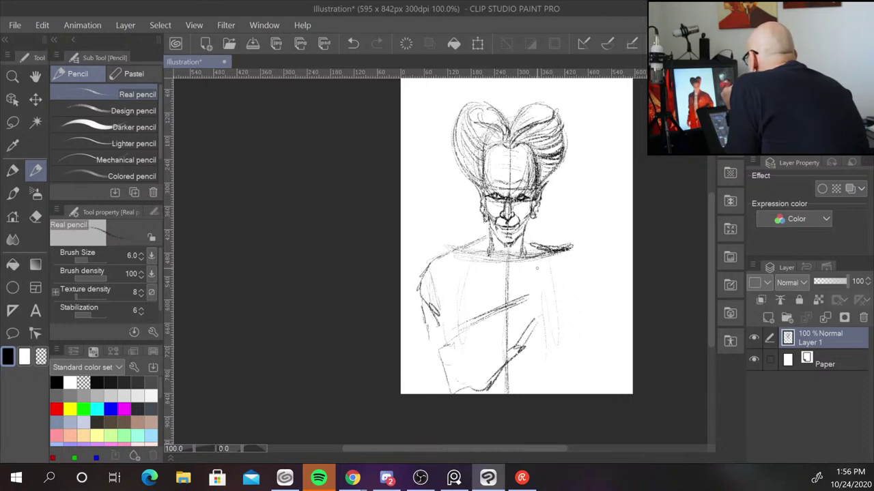
# Rough out the hand on the right of the torso
pyautogui.moveTo(520, 299); pyautogui.dragTo(569, 302)
pyautogui.moveTo(528, 324); pyautogui.dragTo(555, 333)
pyautogui.moveTo(566, 300); pyautogui.dragTo(548, 330)
pyautogui.moveTo(520, 305); pyautogui.dragTo(550, 295)
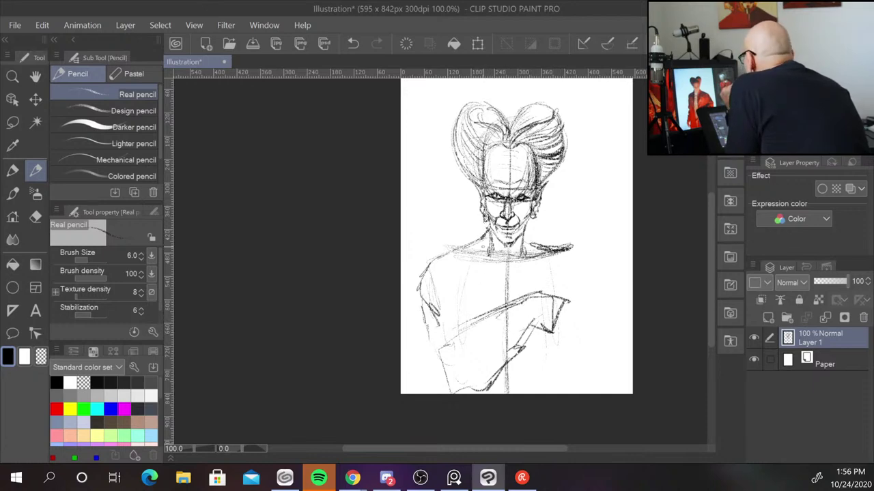
# Draw torso, collar and chest lines down from the neck
pyautogui.moveTo(489, 230)
pyautogui.mouseDown()
pyautogui.moveTo(483, 273)
pyautogui.moveTo(493, 321)
pyautogui.mouseUp()
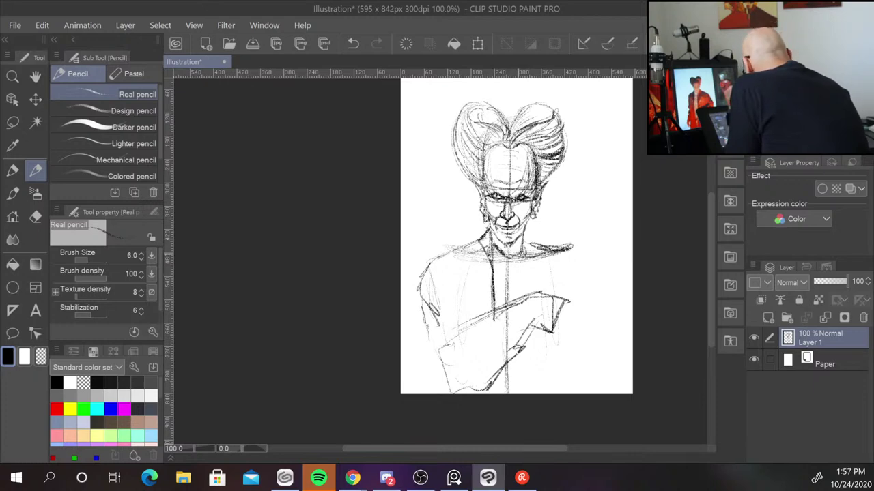
pyautogui.moveTo(520, 252)
pyautogui.mouseDown()
pyautogui.moveTo(491, 256)
pyautogui.moveTo(522, 266)
pyautogui.moveTo(522, 276)
pyautogui.mouseUp()
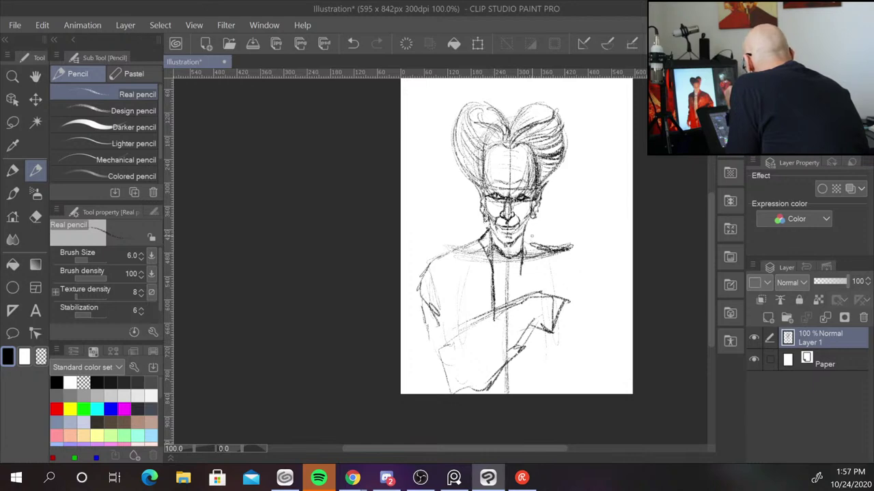
pyautogui.moveTo(524, 227); pyautogui.dragTo(525, 285)
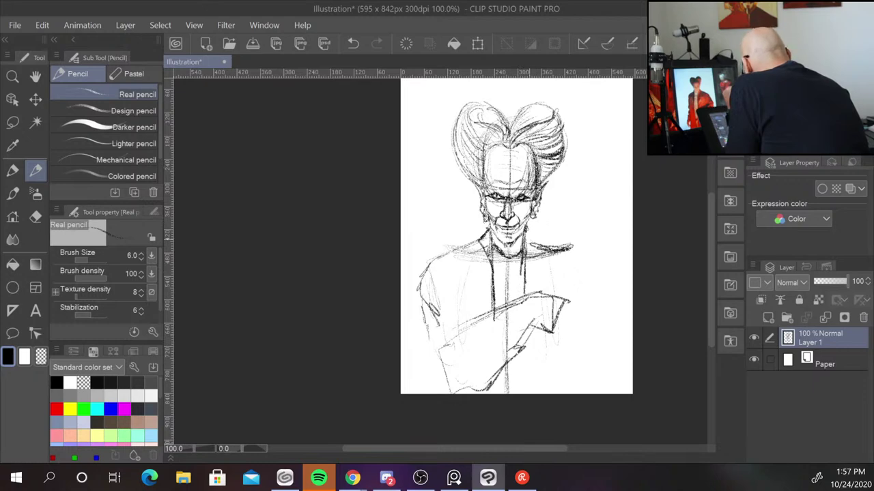
pyautogui.moveTo(527, 227); pyautogui.dragTo(525, 247)
pyautogui.moveTo(530, 244); pyautogui.dragTo(537, 252)
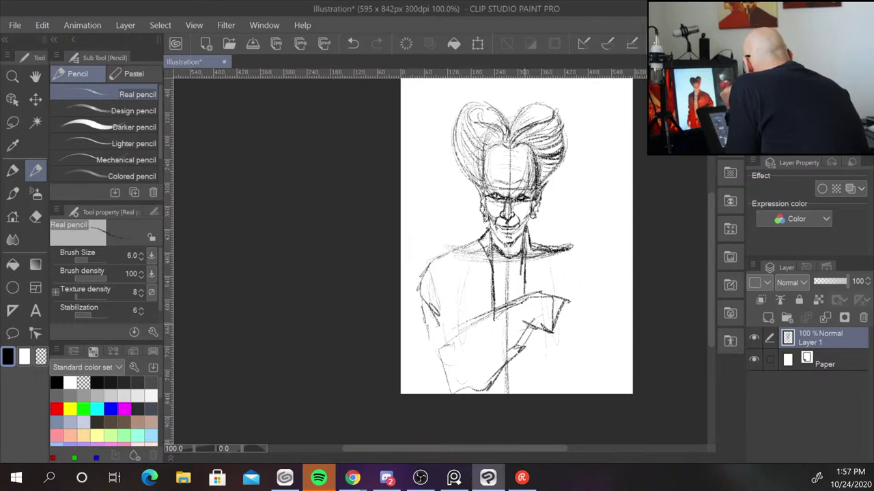
# Darken the hand's knuckles and fingertips and the top of the forearm
pyautogui.moveTo(532, 322); pyautogui.dragTo(521, 334)
pyautogui.moveTo(531, 331); pyautogui.dragTo(505, 353)
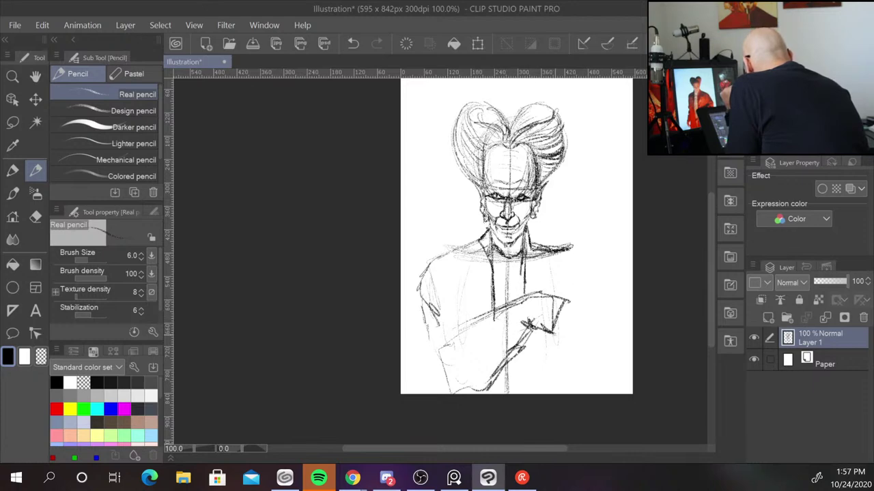
pyautogui.moveTo(565, 296); pyautogui.dragTo(545, 304)
pyautogui.moveTo(547, 298)
pyautogui.mouseDown()
pyautogui.moveTo(535, 327)
pyautogui.moveTo(572, 341)
pyautogui.mouseUp()
pyautogui.moveTo(534, 322); pyautogui.dragTo(588, 343)
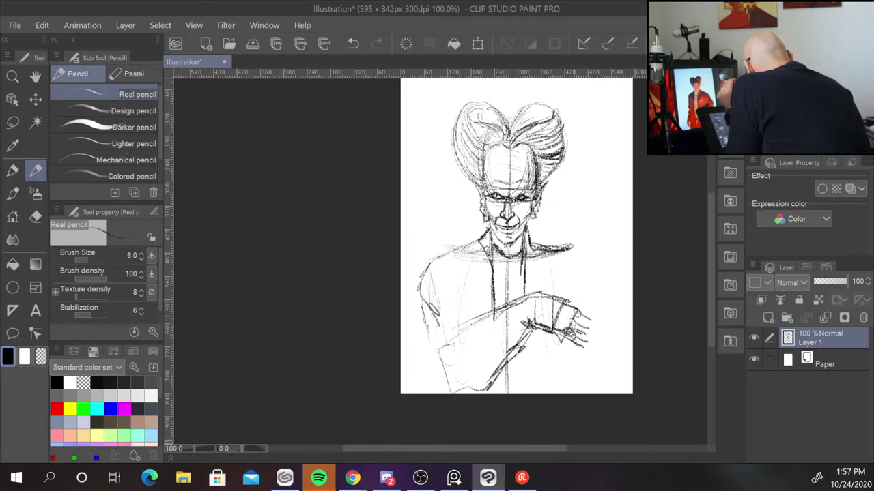
pyautogui.moveTo(576, 319); pyautogui.dragTo(590, 326)
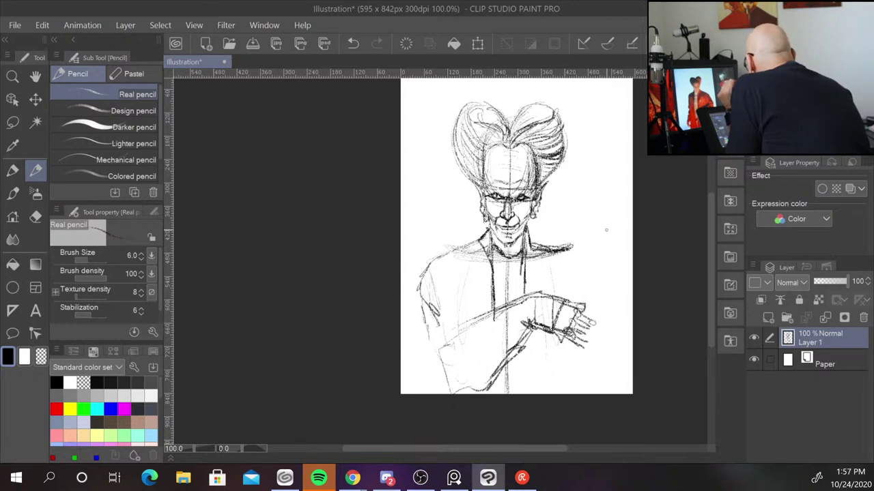
pyautogui.moveTo(578, 304); pyautogui.dragTo(609, 306)
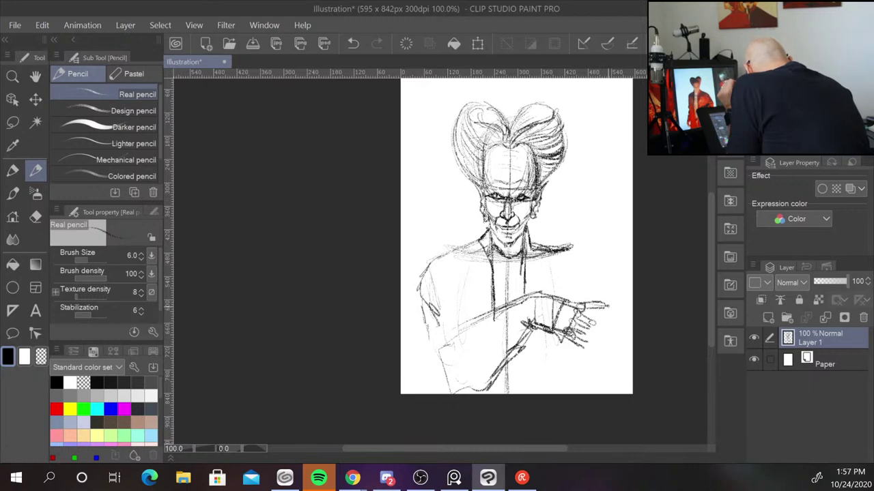
pyautogui.moveTo(531, 295)
pyautogui.mouseDown()
pyautogui.moveTo(558, 287)
pyautogui.moveTo(567, 240)
pyautogui.moveTo(576, 309)
pyautogui.mouseUp()
# Sketch the striped vertical sword grip above the hand
pyautogui.moveTo(577, 235)
pyautogui.mouseDown()
pyautogui.moveTo(578, 305)
pyautogui.moveTo(564, 304)
pyautogui.moveTo(576, 304)
pyautogui.mouseUp()
pyautogui.moveTo(566, 248); pyautogui.dragTo(578, 262)
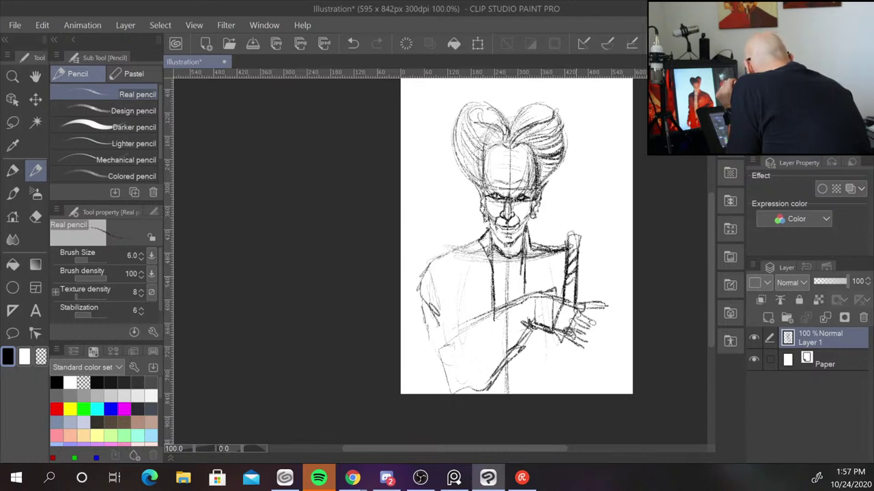
pyautogui.moveTo(578, 273); pyautogui.dragTo(563, 292)
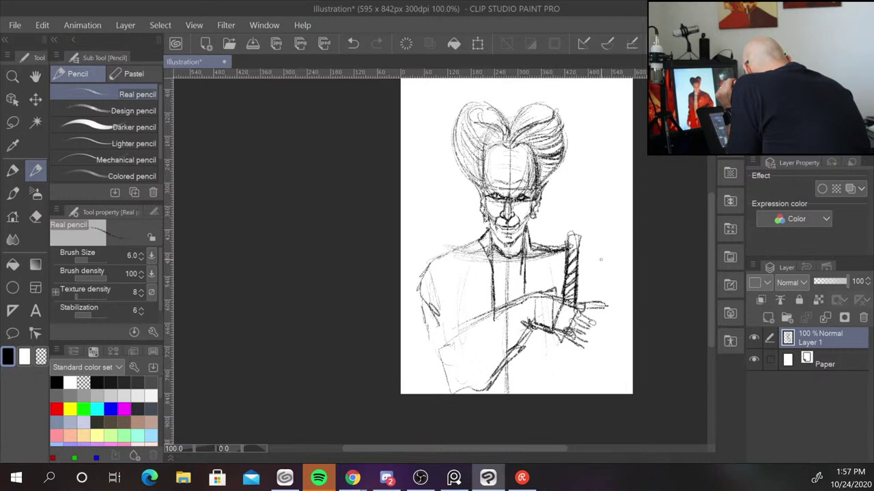
pyautogui.moveTo(528, 331)
pyautogui.mouseDown()
pyautogui.moveTo(561, 345)
pyautogui.moveTo(621, 345)
pyautogui.mouseUp()
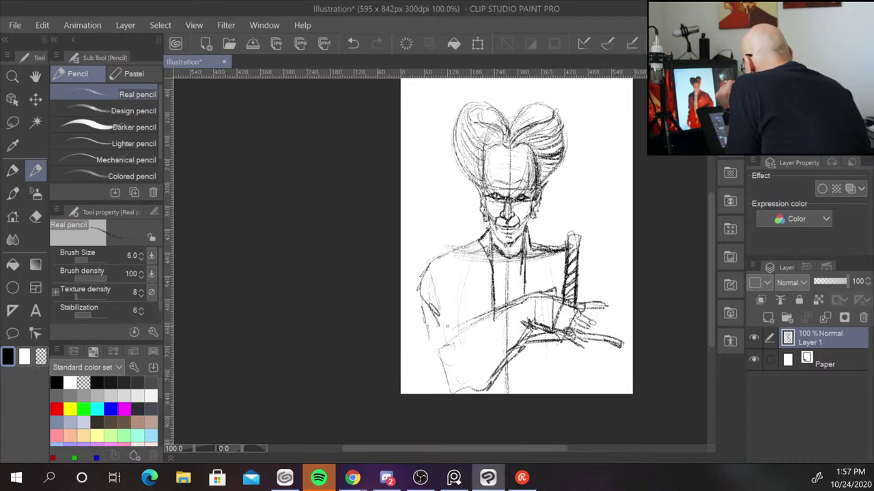
# Outline the lower-left side of the figure
pyautogui.moveTo(428, 340); pyautogui.dragTo(427, 368)
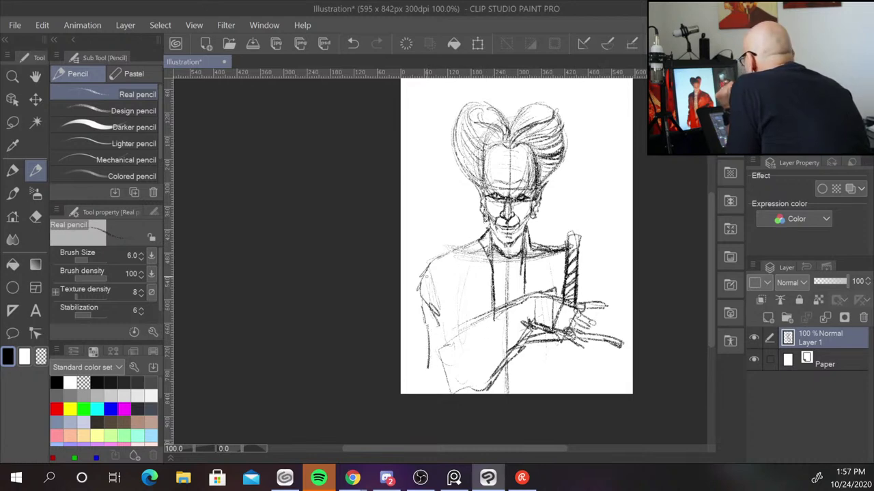
pyautogui.moveTo(423, 323)
pyautogui.mouseDown()
pyautogui.moveTo(414, 376)
pyautogui.moveTo(454, 392)
pyautogui.mouseUp()
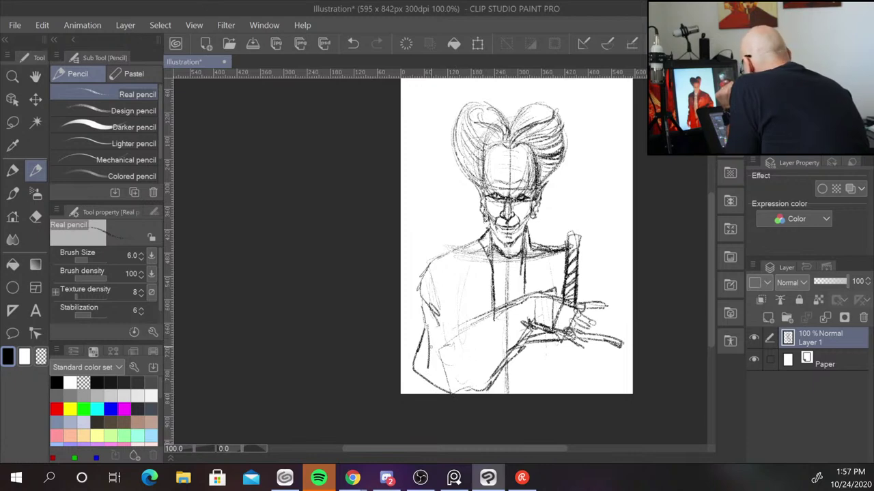
pyautogui.moveTo(430, 337)
pyautogui.mouseDown()
pyautogui.moveTo(461, 363)
pyautogui.moveTo(511, 321)
pyautogui.mouseUp()
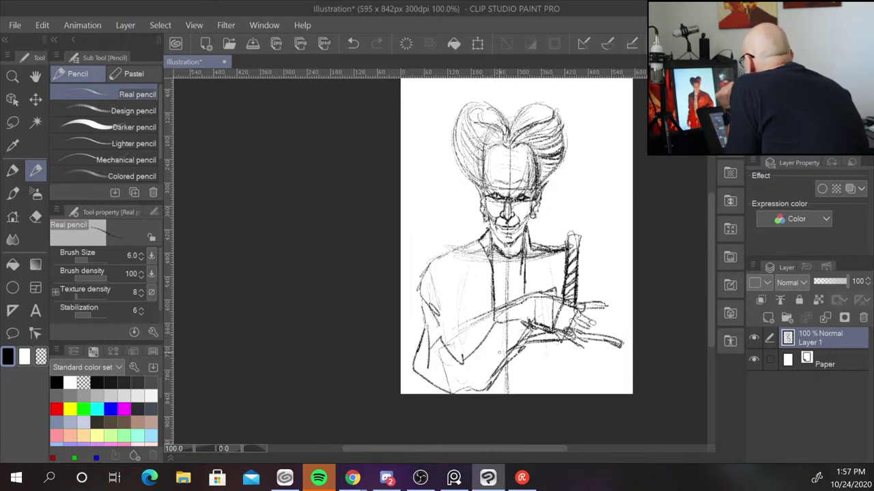
pyautogui.moveTo(465, 372); pyautogui.dragTo(477, 378)
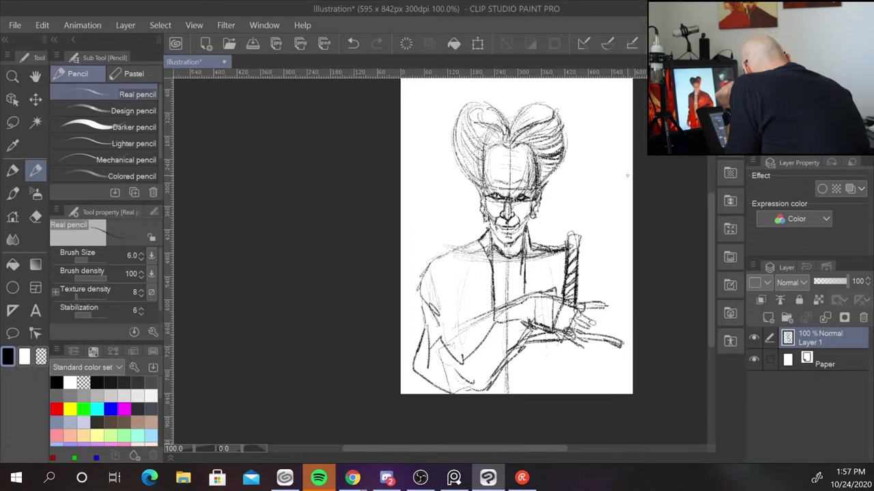
# Darken the grip top and left coat line, and add a curl above the handle
pyautogui.moveTo(565, 237); pyautogui.dragTo(579, 257)
pyautogui.moveTo(485, 220)
pyautogui.mouseDown()
pyautogui.moveTo(450, 283)
pyautogui.moveTo(445, 345)
pyautogui.moveTo(459, 304)
pyautogui.moveTo(462, 349)
pyautogui.mouseUp()
pyautogui.moveTo(455, 266); pyautogui.dragTo(447, 341)
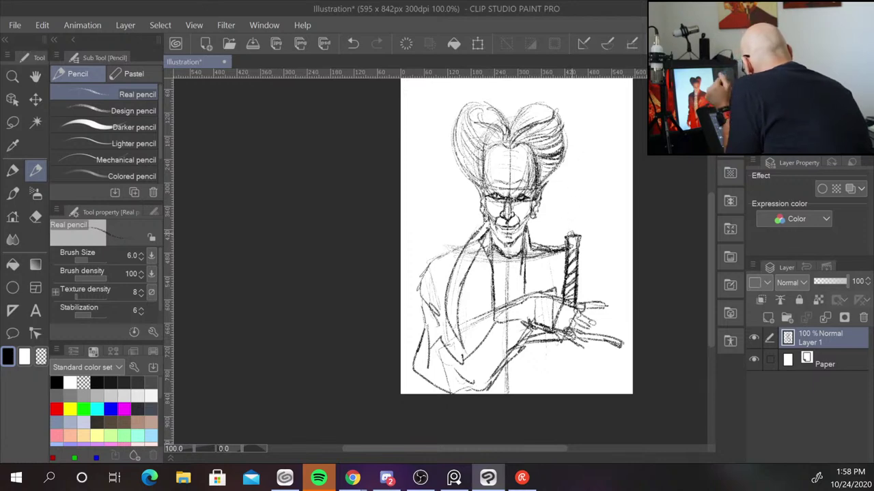
pyautogui.moveTo(559, 223)
pyautogui.mouseDown()
pyautogui.moveTo(564, 234)
pyautogui.moveTo(587, 206)
pyautogui.moveTo(563, 227)
pyautogui.mouseUp()
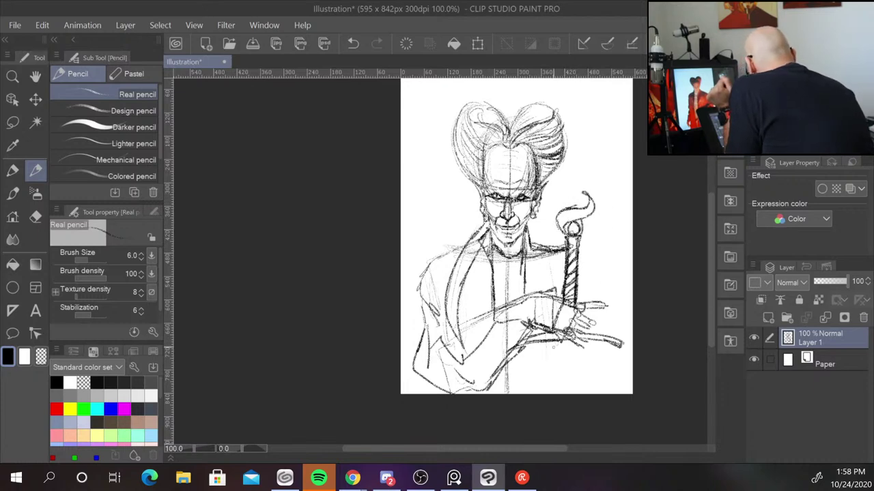
# Sketch the sword blade lines below the hands and mark the guard
pyautogui.moveTo(548, 339); pyautogui.dragTo(554, 394)
pyautogui.moveTo(579, 344); pyautogui.dragTo(584, 395)
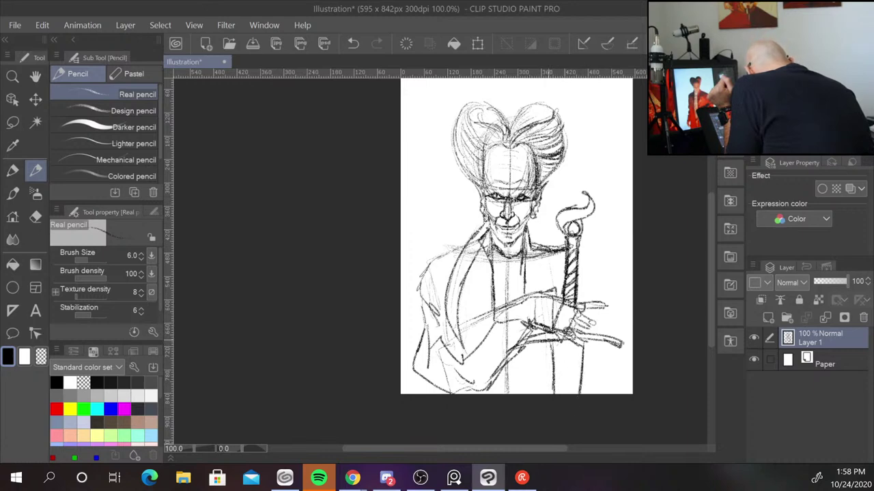
pyautogui.moveTo(548, 338); pyautogui.dragTo(554, 395)
pyautogui.moveTo(564, 340)
pyautogui.mouseDown()
pyautogui.moveTo(573, 383)
pyautogui.moveTo(570, 377)
pyautogui.mouseUp()
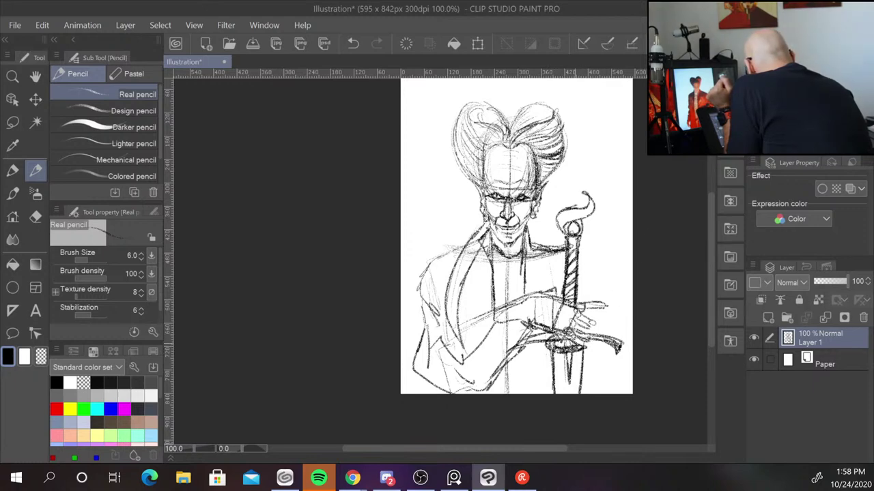
pyautogui.moveTo(584, 340)
pyautogui.mouseDown()
pyautogui.moveTo(607, 359)
pyautogui.moveTo(589, 351)
pyautogui.moveTo(594, 341)
pyautogui.mouseUp()
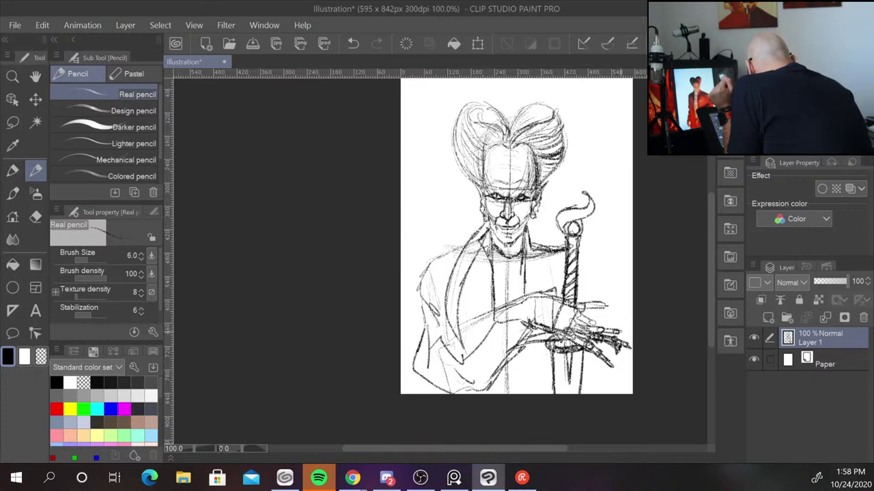
# Erase the overworked clawed finger strokes on the right hand
pyautogui.moveTo(628, 333)
pyautogui.mouseDown()
pyautogui.moveTo(614, 341)
pyautogui.moveTo(590, 328)
pyautogui.mouseUp()
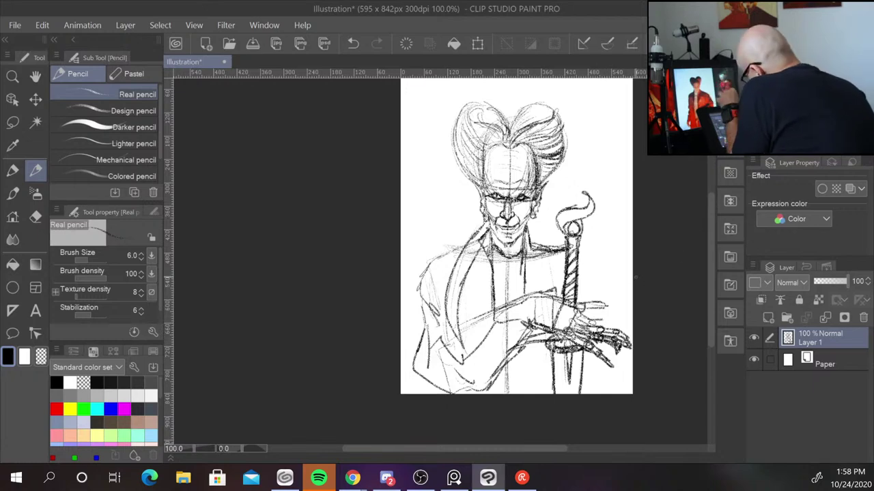
pyautogui.moveTo(582, 321); pyautogui.dragTo(624, 369)
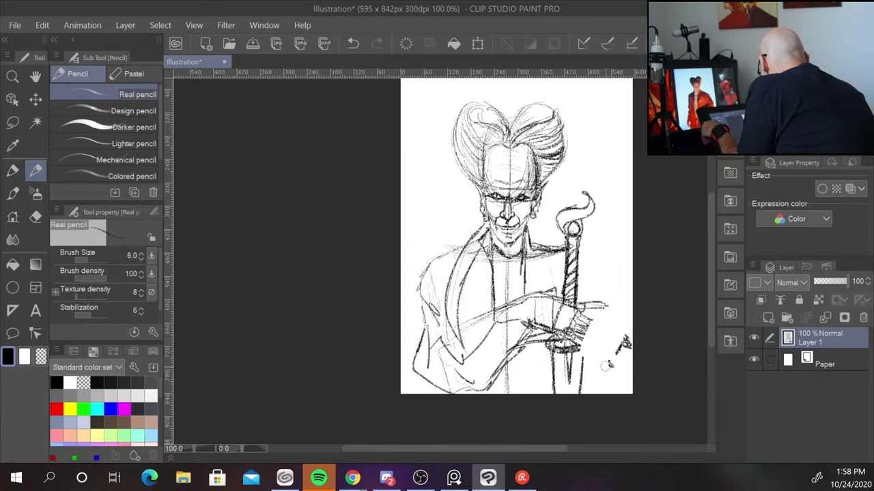
pyautogui.moveTo(616, 336); pyautogui.dragTo(629, 358)
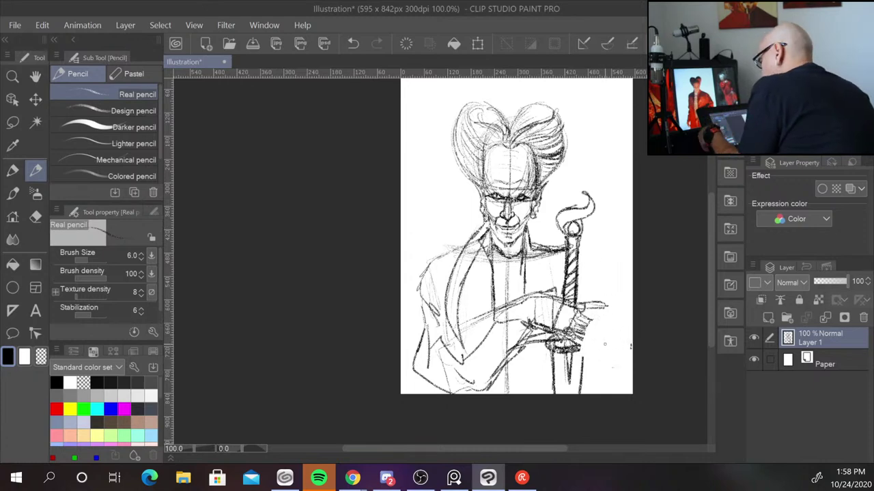
# Redraw the fingers wrapping over the sword grip at closer zoom
pyautogui.scroll(2, 566, 344)
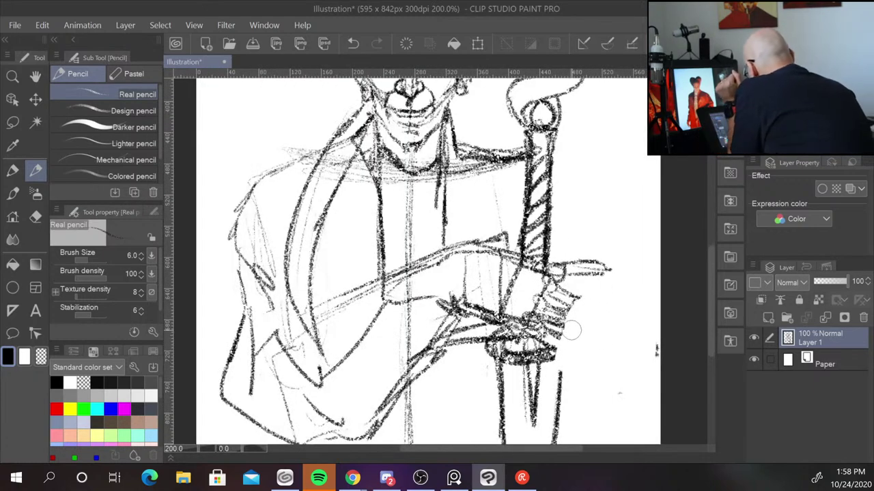
pyautogui.moveTo(544, 325)
pyautogui.mouseDown()
pyautogui.moveTo(572, 335)
pyautogui.moveTo(568, 353)
pyautogui.moveTo(575, 339)
pyautogui.mouseUp()
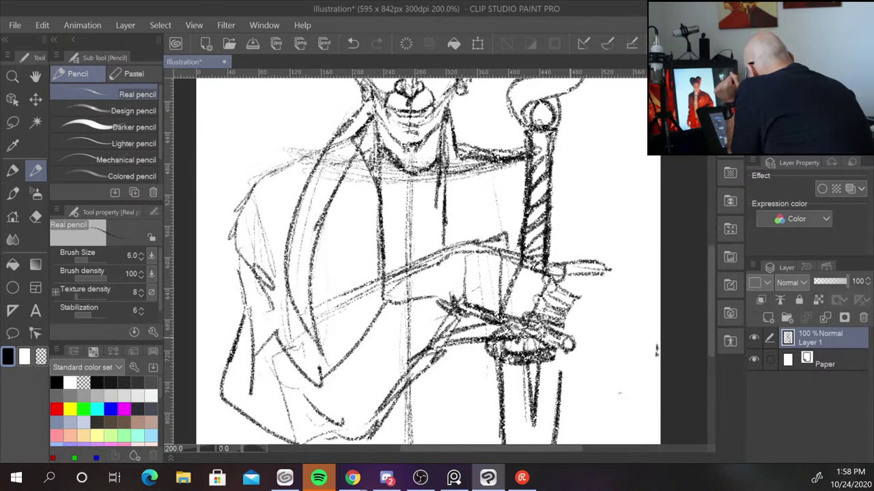
pyautogui.moveTo(564, 308)
pyautogui.mouseDown()
pyautogui.moveTo(573, 343)
pyautogui.moveTo(557, 333)
pyautogui.moveTo(585, 300)
pyautogui.mouseUp()
pyautogui.moveTo(558, 261)
pyautogui.mouseDown()
pyautogui.moveTo(624, 278)
pyautogui.moveTo(613, 293)
pyautogui.moveTo(622, 276)
pyautogui.moveTo(636, 301)
pyautogui.moveTo(633, 327)
pyautogui.moveTo(647, 329)
pyautogui.mouseUp()
pyautogui.moveTo(628, 293); pyautogui.dragTo(638, 321)
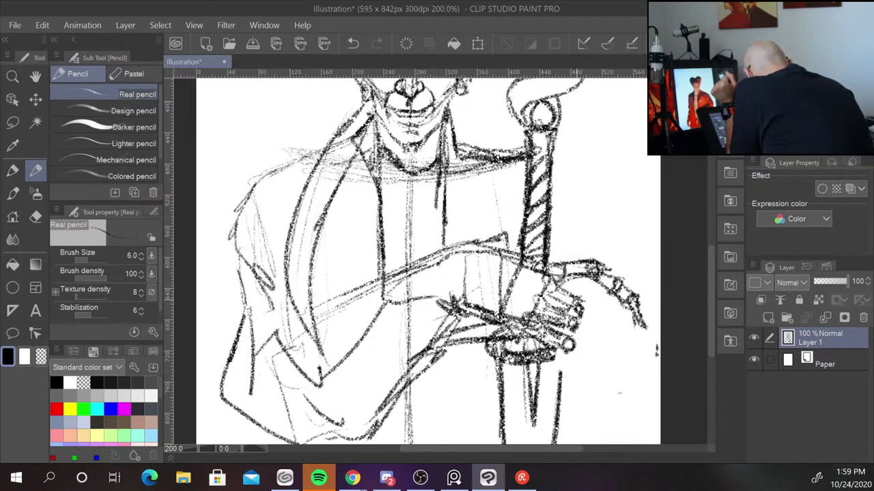
pyautogui.moveTo(585, 307)
pyautogui.mouseDown()
pyautogui.moveTo(580, 368)
pyautogui.moveTo(594, 383)
pyautogui.mouseUp()
pyautogui.moveTo(566, 348)
pyautogui.mouseDown()
pyautogui.moveTo(583, 372)
pyautogui.moveTo(571, 352)
pyautogui.mouseUp()
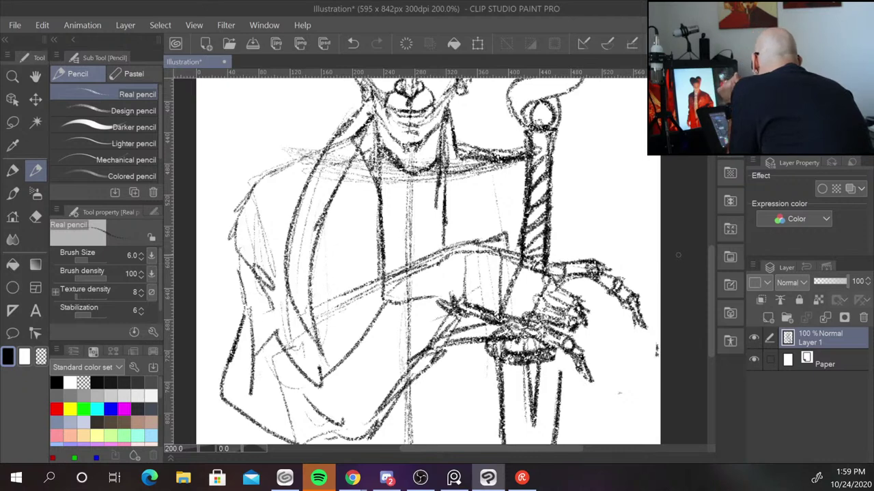
# Sketch the crossguard extending right of the hilt, undoing a bad stroke
pyautogui.moveTo(493, 239)
pyautogui.mouseDown()
pyautogui.moveTo(521, 222)
pyautogui.moveTo(520, 239)
pyautogui.mouseUp()
pyautogui.moveTo(515, 242); pyautogui.dragTo(519, 228)
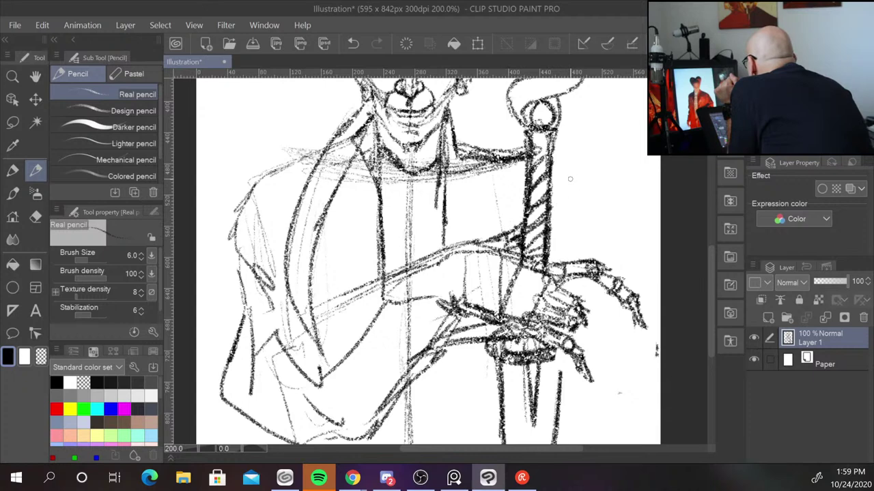
pyautogui.moveTo(550, 219); pyautogui.dragTo(567, 209)
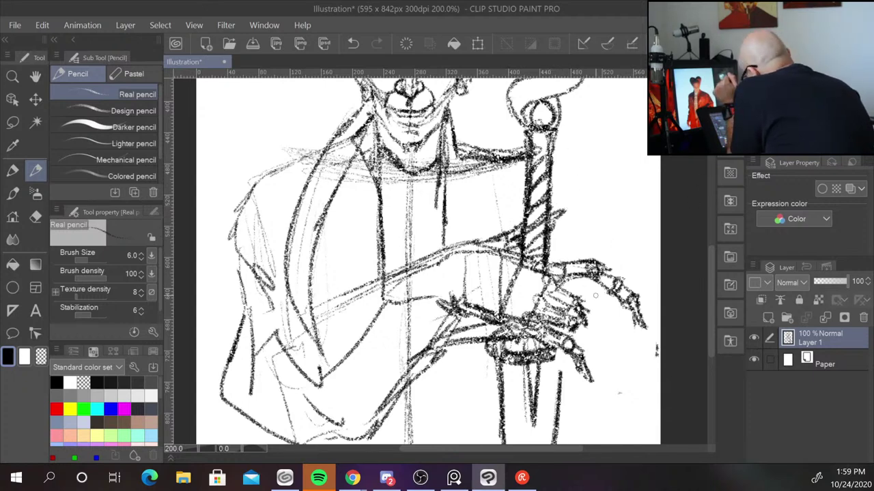
pyautogui.hotkey('ctrl', 'z')
pyautogui.hotkey('ctrl', 'z')
pyautogui.hotkey('ctrl', 'z')
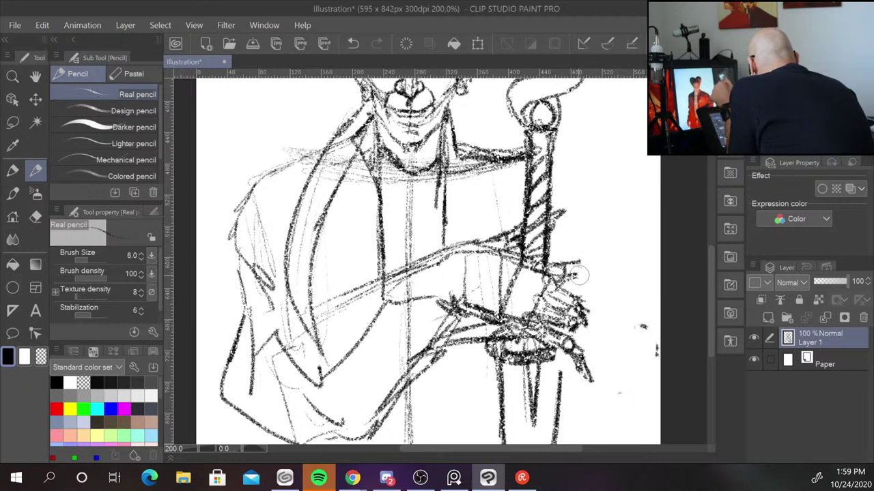
# Redraw the hand's upper and lower parts near the guard, then zoom to 400%
pyautogui.moveTo(561, 265); pyautogui.dragTo(590, 260)
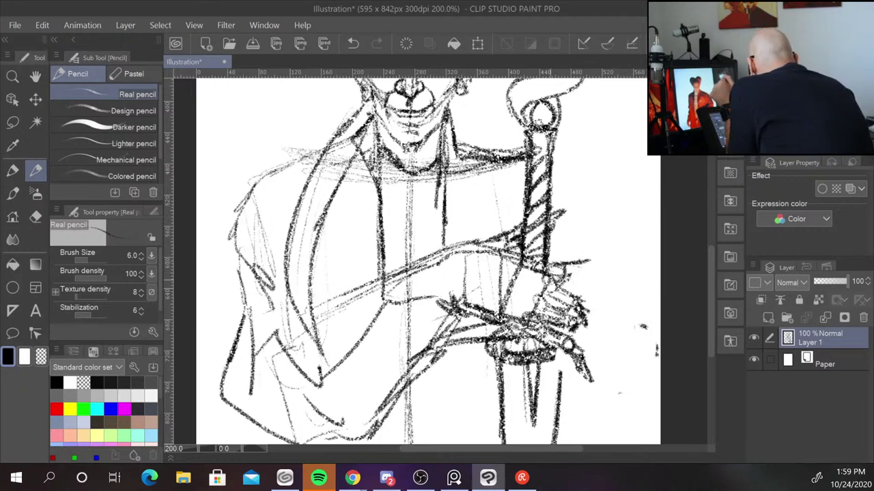
pyautogui.moveTo(549, 281)
pyautogui.mouseDown()
pyautogui.moveTo(663, 253)
pyautogui.moveTo(569, 281)
pyautogui.moveTo(587, 288)
pyautogui.mouseUp()
pyautogui.moveTo(546, 310); pyautogui.dragTo(580, 299)
pyautogui.moveTo(570, 315); pyautogui.dragTo(585, 302)
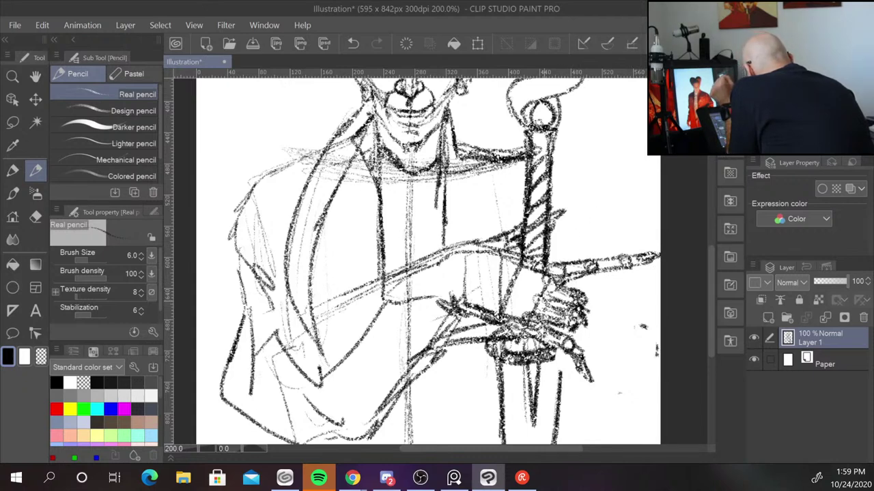
pyautogui.moveTo(542, 319)
pyautogui.mouseDown()
pyautogui.moveTo(580, 301)
pyautogui.moveTo(574, 322)
pyautogui.mouseUp()
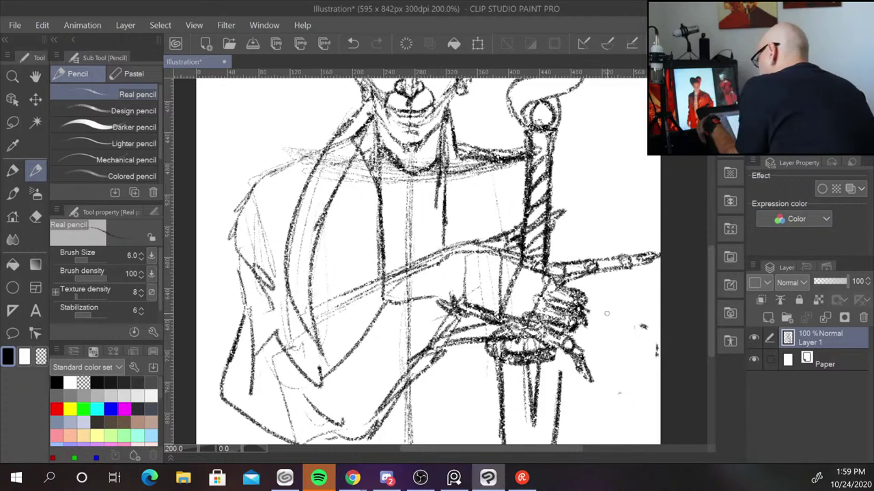
pyautogui.hotkey('ctrl', '-')
pyautogui.hotkey('ctrl', '-')
pyautogui.hotkey('ctrl', '+')
pyautogui.hotkey('ctrl', '+')
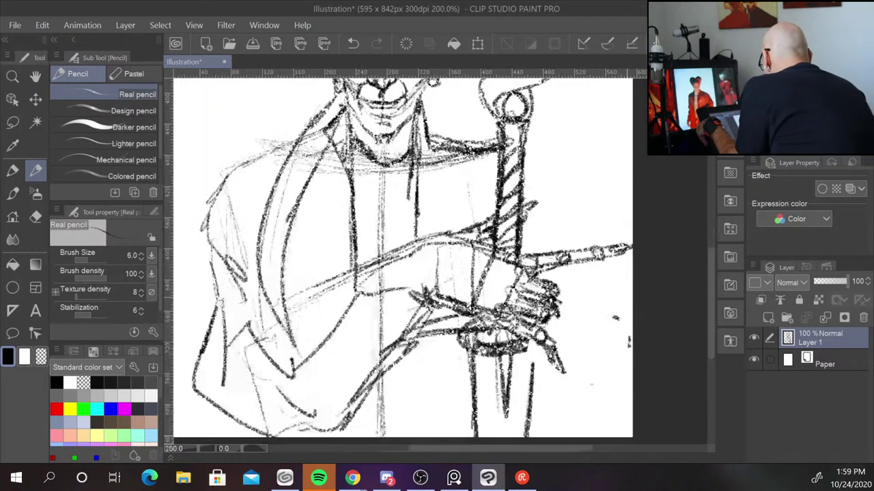
pyautogui.hotkey('ctrl', '+')
pyautogui.hotkey('ctrl', '+')
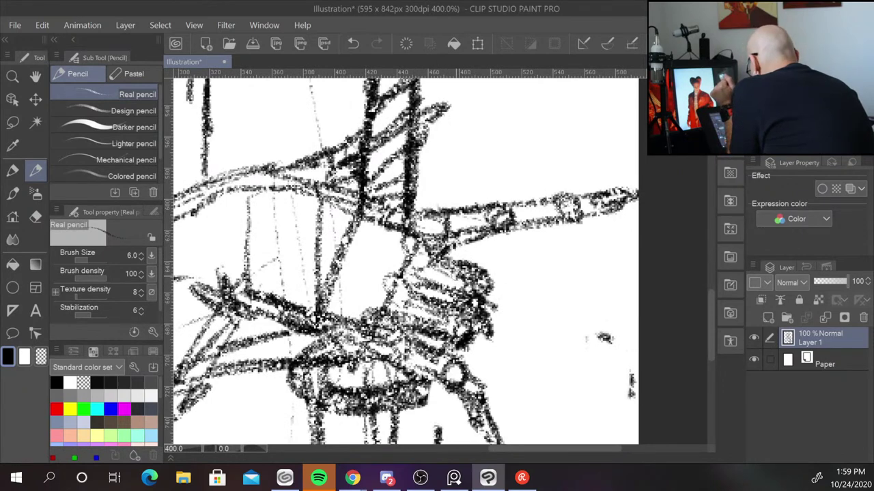
# Add a new inking Layer 2, set brush size 2.5, and fade Layer 1 to 18%
pyautogui.click(768, 318)
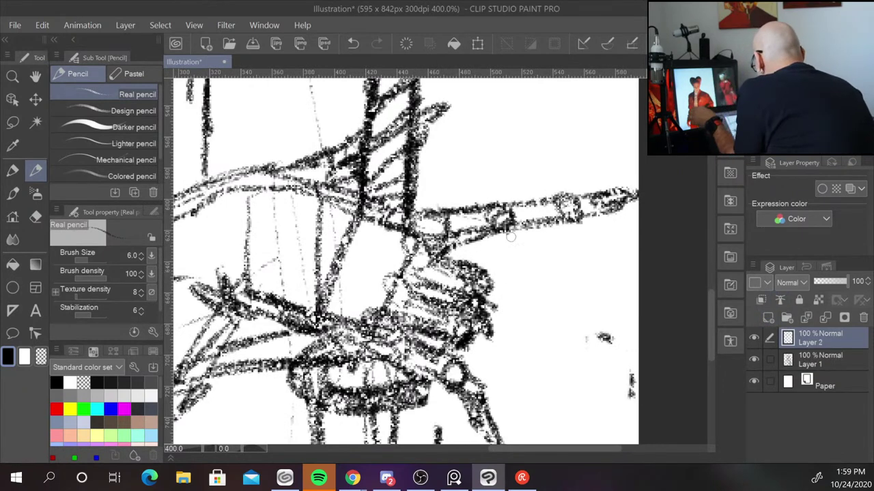
pyautogui.press('[')
pyautogui.press('[')
pyautogui.press('[')
pyautogui.click(819, 360)
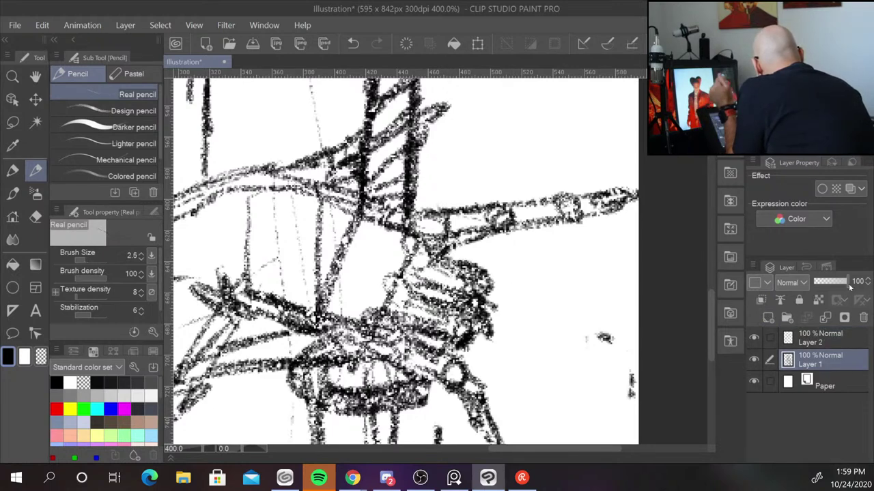
pyautogui.moveTo(847, 281); pyautogui.dragTo(821, 281)
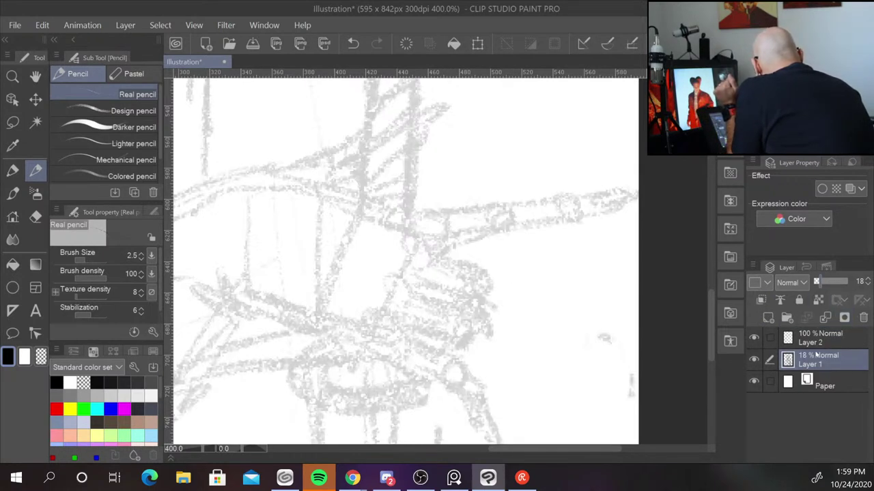
pyautogui.click(817, 343)
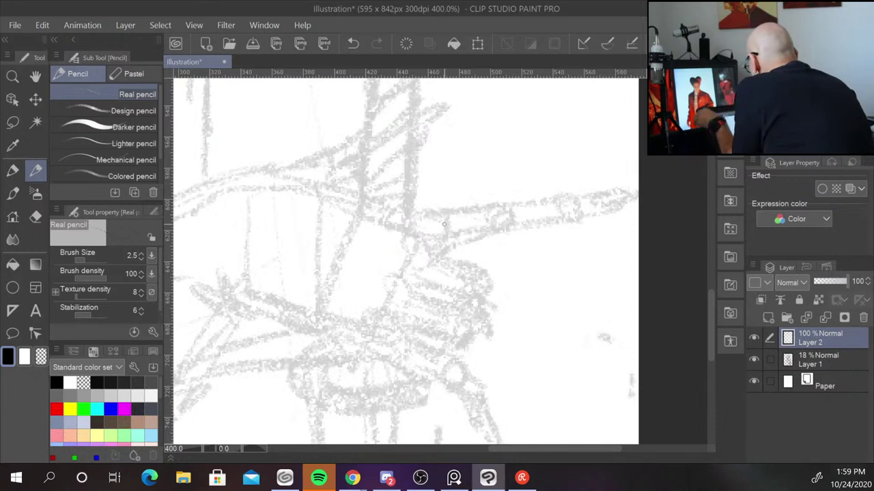
# Ink the hand joint and the crossguard edges extending to the right
pyautogui.moveTo(424, 214); pyautogui.dragTo(450, 225)
pyautogui.moveTo(419, 252)
pyautogui.mouseDown()
pyautogui.moveTo(458, 233)
pyautogui.moveTo(498, 231)
pyautogui.mouseUp()
pyautogui.moveTo(444, 217)
pyautogui.mouseDown()
pyautogui.moveTo(496, 207)
pyautogui.moveTo(504, 222)
pyautogui.moveTo(560, 219)
pyautogui.mouseUp()
pyautogui.moveTo(511, 208)
pyautogui.mouseDown()
pyautogui.moveTo(556, 199)
pyautogui.moveTo(605, 206)
pyautogui.moveTo(639, 186)
pyautogui.mouseUp()
pyautogui.moveTo(601, 206); pyautogui.dragTo(638, 191)
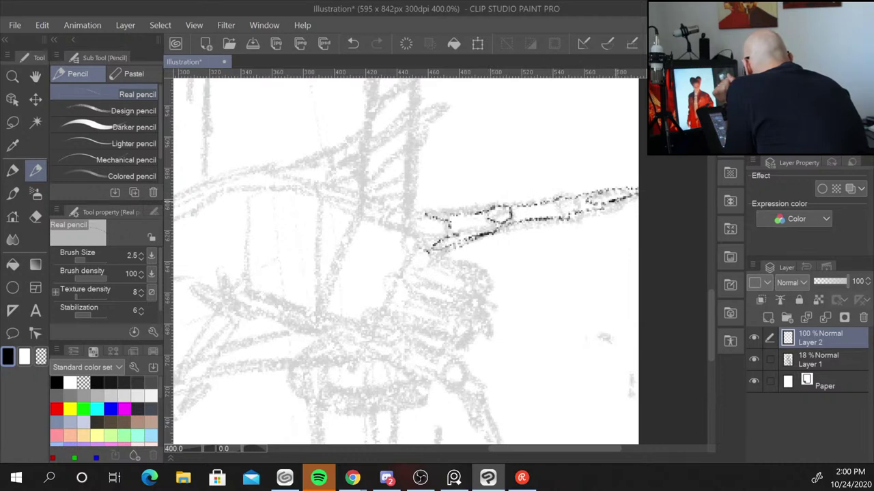
pyautogui.moveTo(573, 217); pyautogui.dragTo(619, 200)
pyautogui.moveTo(478, 238); pyautogui.dragTo(443, 258)
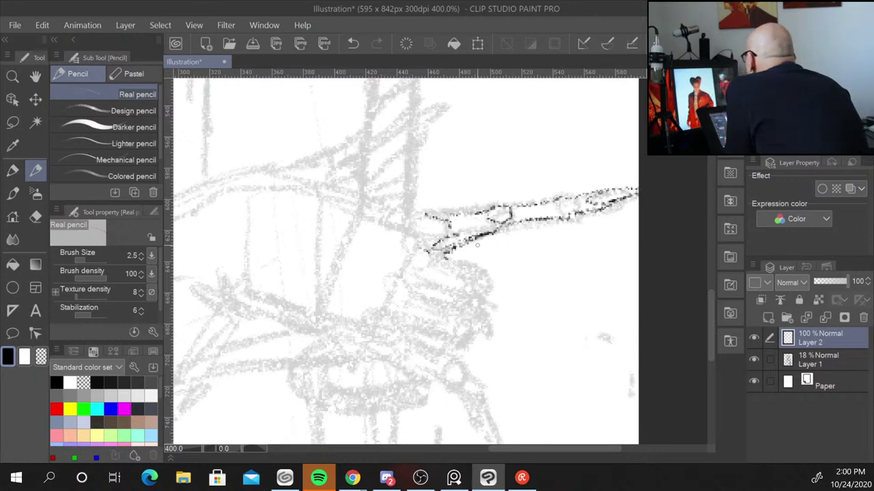
pyautogui.moveTo(503, 228)
pyautogui.mouseDown()
pyautogui.moveTo(448, 257)
pyautogui.moveTo(419, 258)
pyautogui.moveTo(489, 280)
pyautogui.mouseUp()
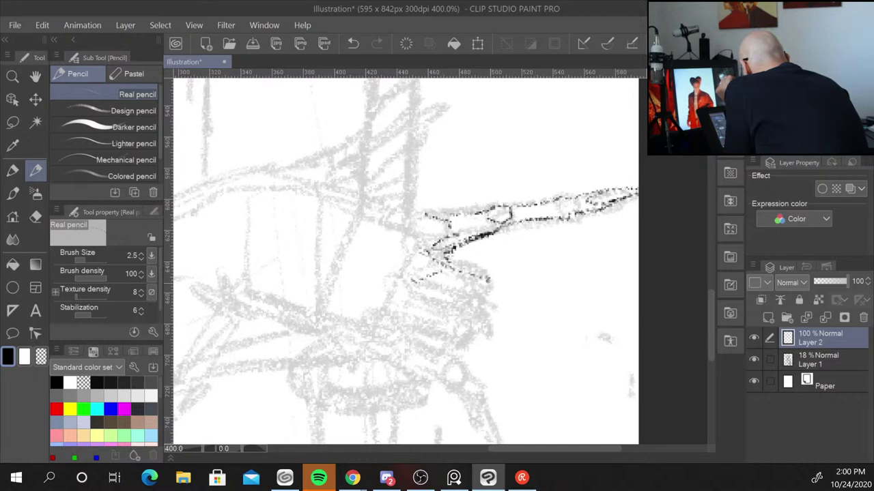
# Ink the hand's lower and left contours and the diagonal finger line
pyautogui.moveTo(424, 282); pyautogui.dragTo(474, 303)
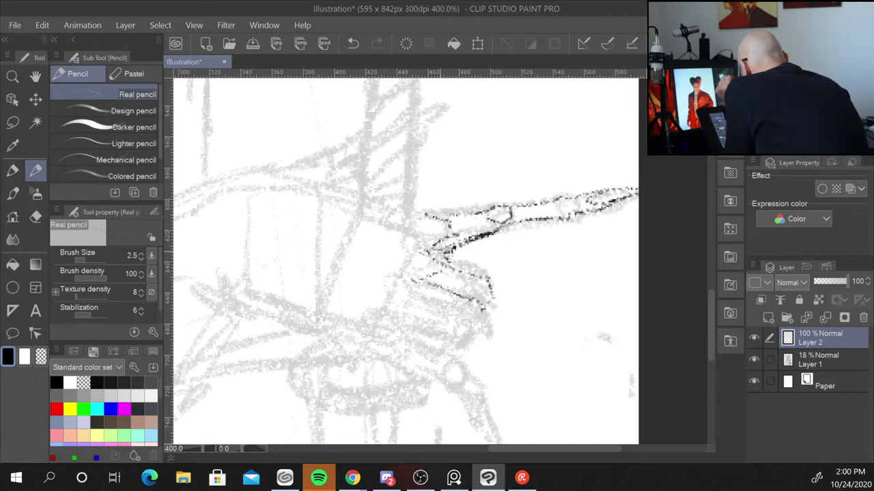
pyautogui.moveTo(409, 303)
pyautogui.mouseDown()
pyautogui.moveTo(440, 290)
pyautogui.moveTo(480, 309)
pyautogui.moveTo(464, 337)
pyautogui.moveTo(418, 339)
pyautogui.moveTo(409, 363)
pyautogui.mouseUp()
pyautogui.moveTo(414, 326); pyautogui.dragTo(430, 351)
pyautogui.moveTo(404, 352); pyautogui.dragTo(432, 377)
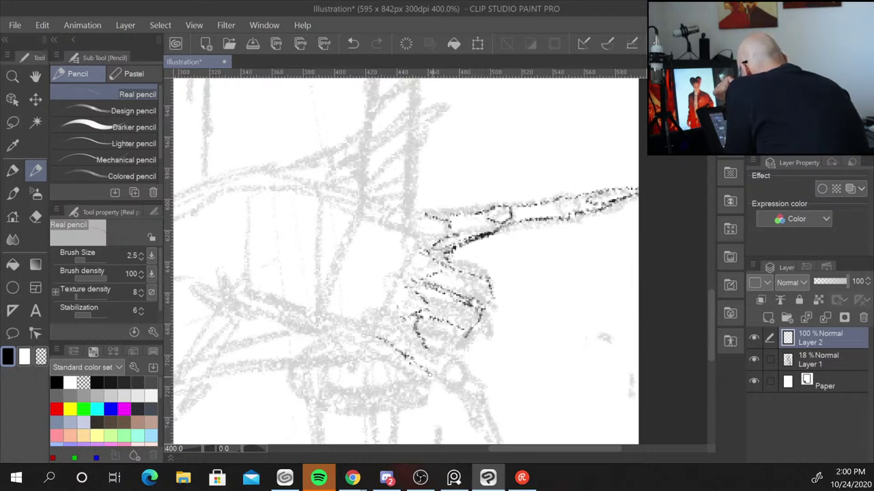
pyautogui.moveTo(422, 344)
pyautogui.mouseDown()
pyautogui.moveTo(468, 398)
pyautogui.moveTo(455, 409)
pyautogui.moveTo(471, 424)
pyautogui.moveTo(468, 437)
pyautogui.mouseUp()
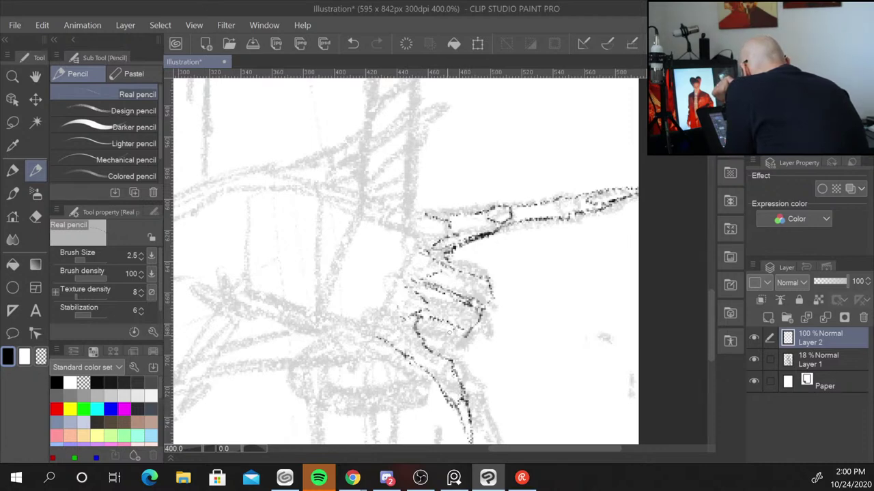
pyautogui.moveTo(453, 326); pyautogui.dragTo(436, 350)
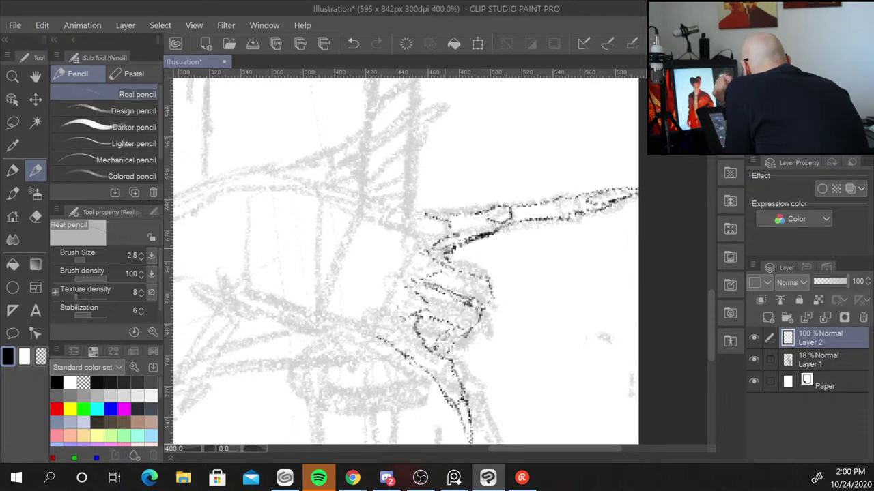
pyautogui.moveTo(419, 316); pyautogui.dragTo(411, 329)
pyautogui.moveTo(418, 222); pyautogui.dragTo(379, 339)
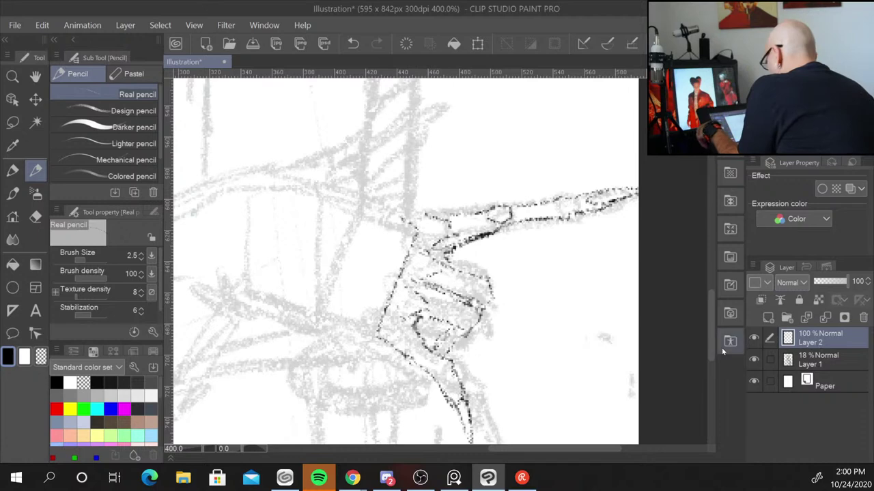
# Ink the fingertips, knuckle lines and extended finger of the gripping hand
pyautogui.hotkey('ctrl', '-')
pyautogui.hotkey('ctrl', '-')
pyautogui.hotkey('ctrl', '-')
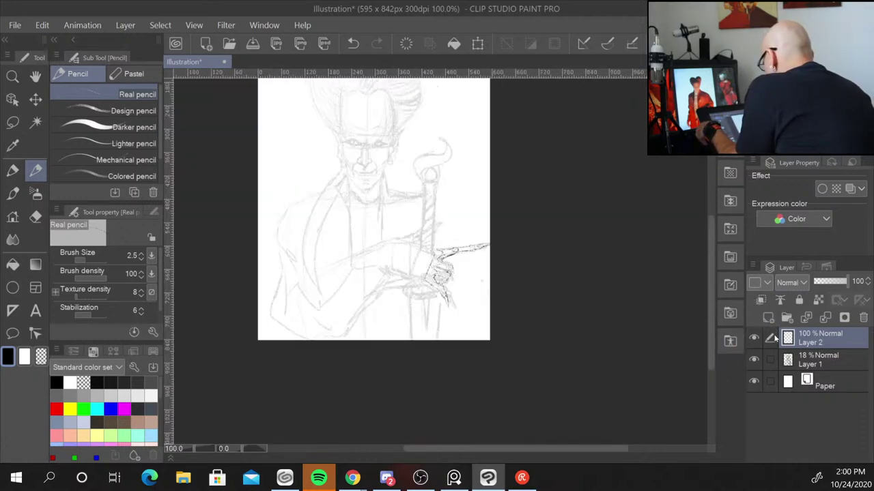
pyautogui.click(821, 358)
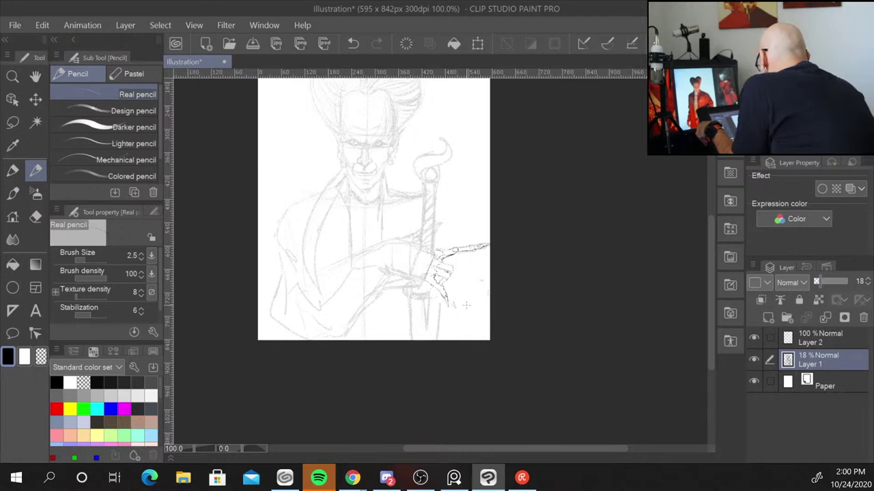
pyautogui.click(812, 341)
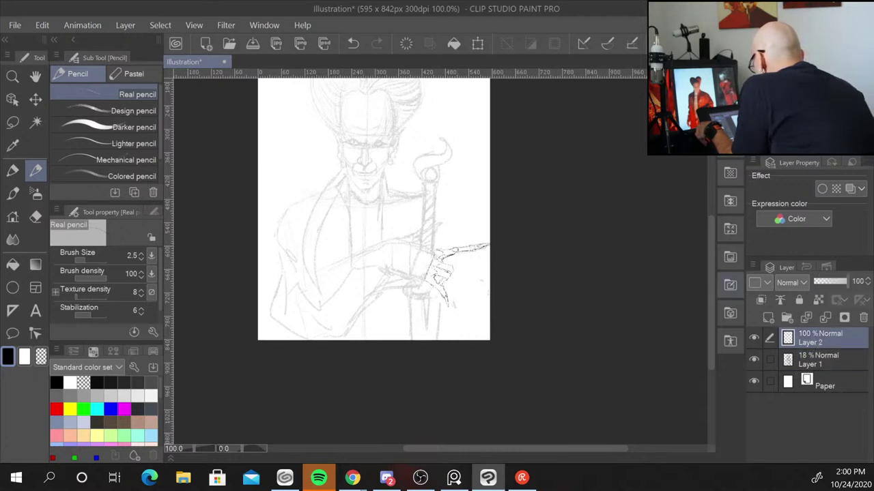
pyautogui.scroll(2, 450, 253)
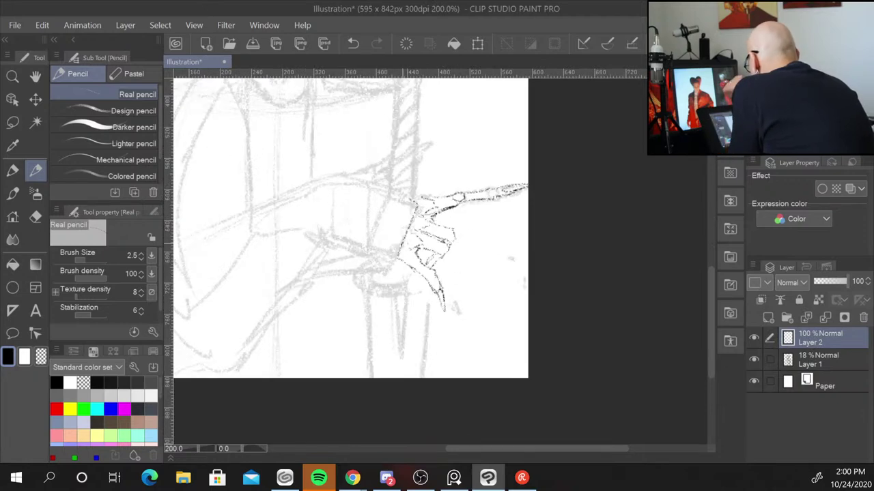
pyautogui.moveTo(401, 278); pyautogui.dragTo(428, 293)
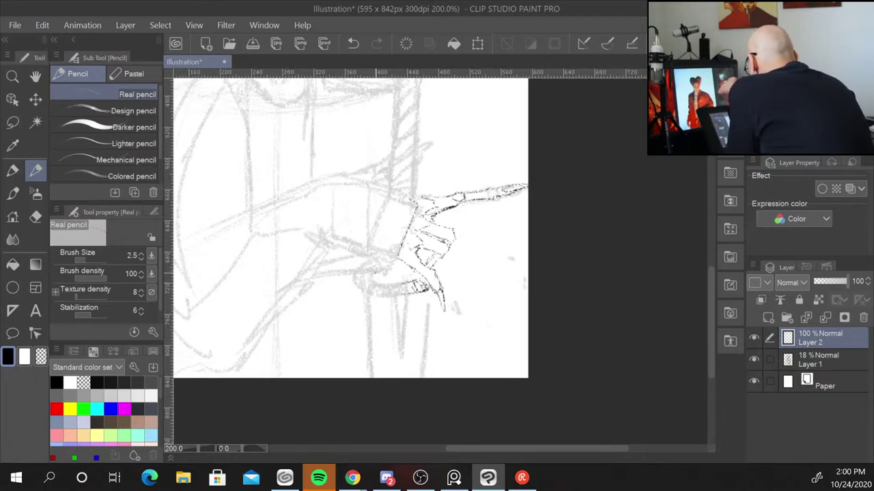
pyautogui.moveTo(374, 273); pyautogui.dragTo(487, 260)
pyautogui.moveTo(433, 267); pyautogui.dragTo(489, 272)
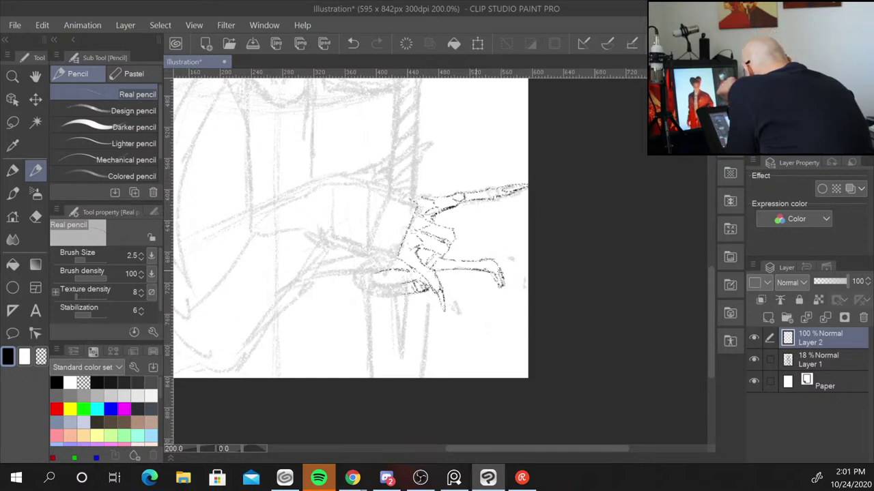
# Ink the sword blade's vertical edges and the ring around the hilt
pyautogui.moveTo(428, 290); pyautogui.dragTo(424, 356)
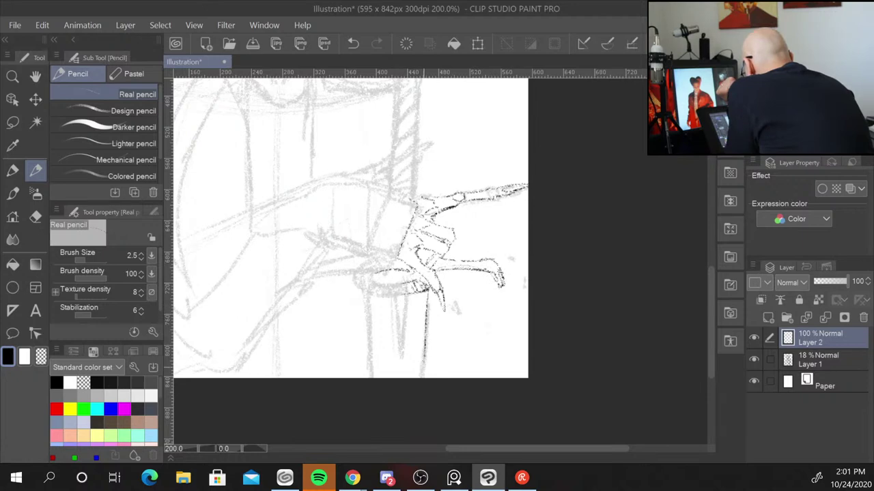
pyautogui.moveTo(386, 303); pyautogui.dragTo(392, 374)
pyautogui.moveTo(415, 293); pyautogui.dragTo(405, 377)
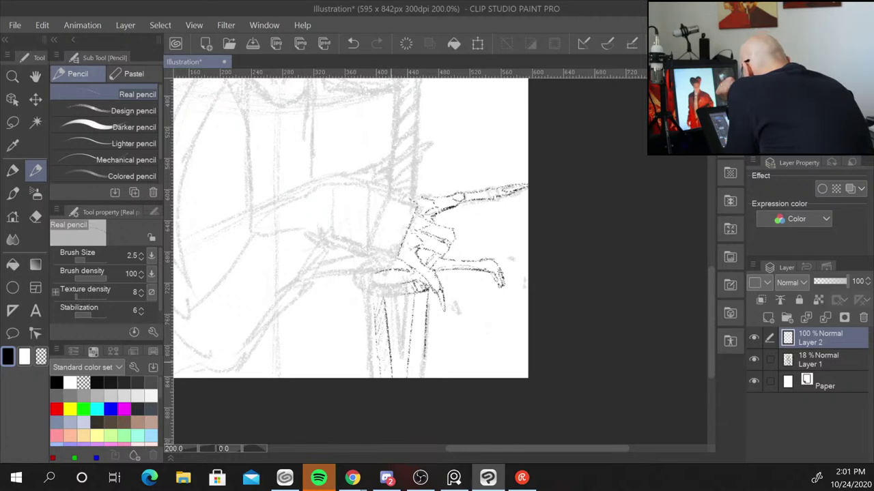
pyautogui.moveTo(414, 332); pyautogui.dragTo(410, 379)
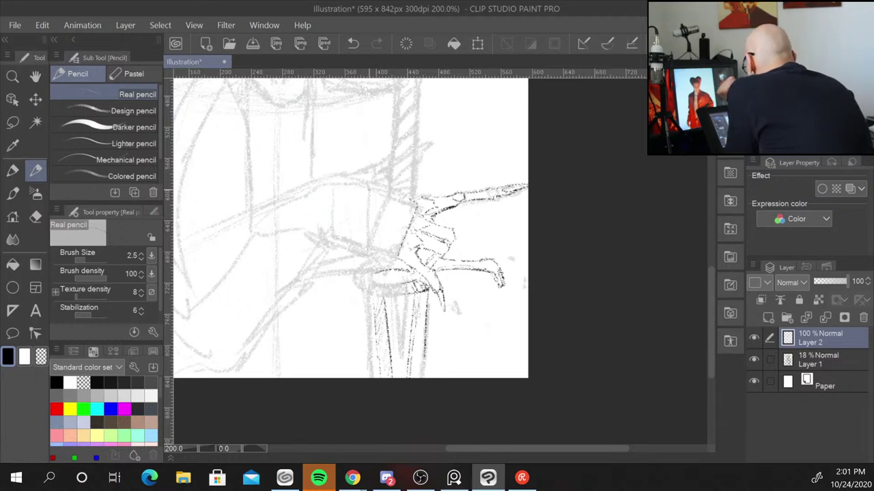
pyautogui.moveTo(402, 273)
pyautogui.mouseDown()
pyautogui.moveTo(374, 281)
pyautogui.moveTo(398, 297)
pyautogui.moveTo(370, 292)
pyautogui.moveTo(391, 259)
pyautogui.mouseUp()
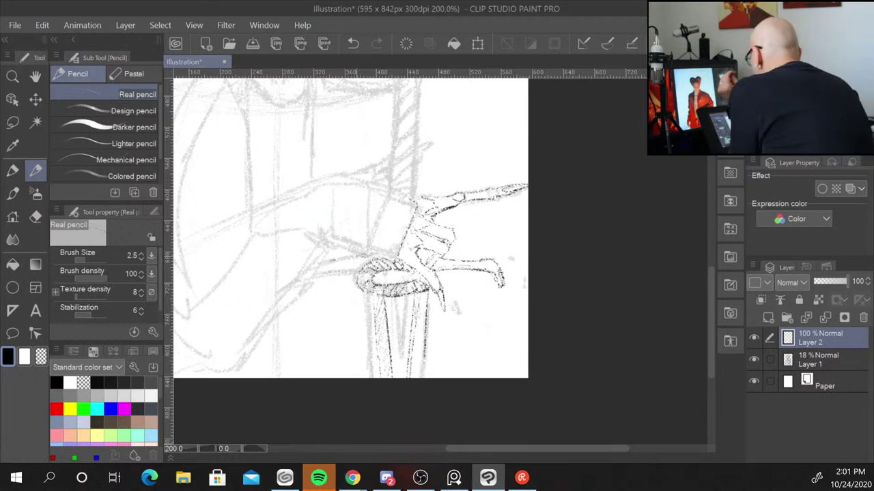
pyautogui.moveTo(410, 259); pyautogui.dragTo(606, 335)
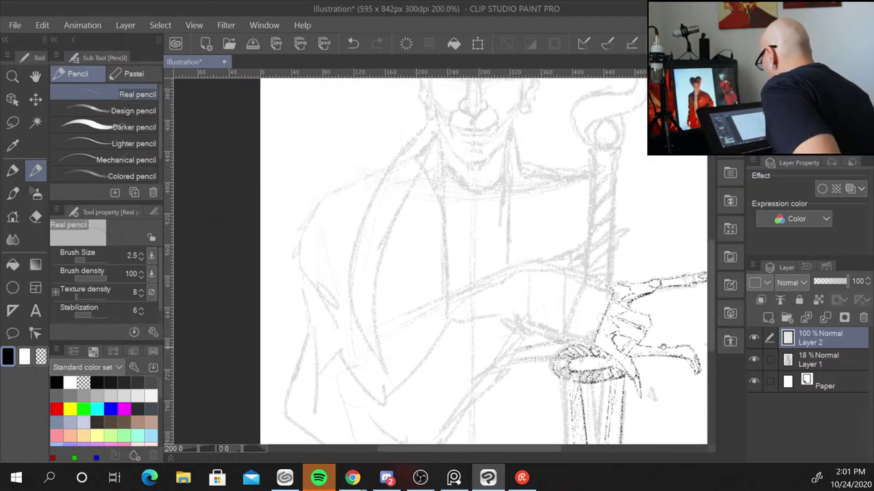
# Ink the cloak edge right of the staff and its vertical lines
pyautogui.moveTo(478, 273); pyautogui.dragTo(459, 287)
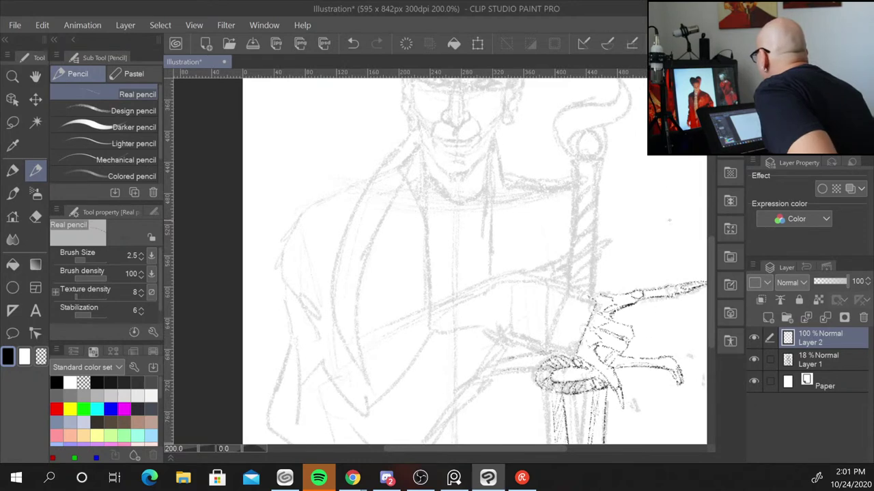
pyautogui.moveTo(602, 198); pyautogui.dragTo(649, 276)
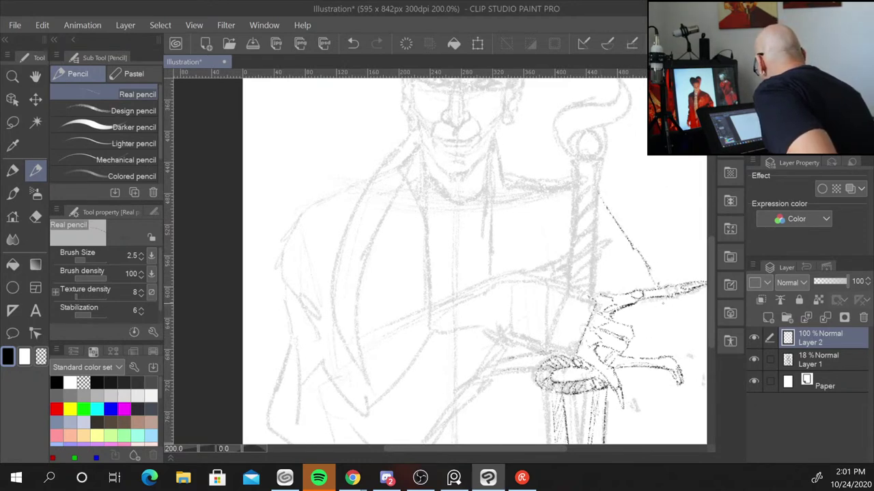
pyautogui.moveTo(681, 422); pyautogui.dragTo(659, 324)
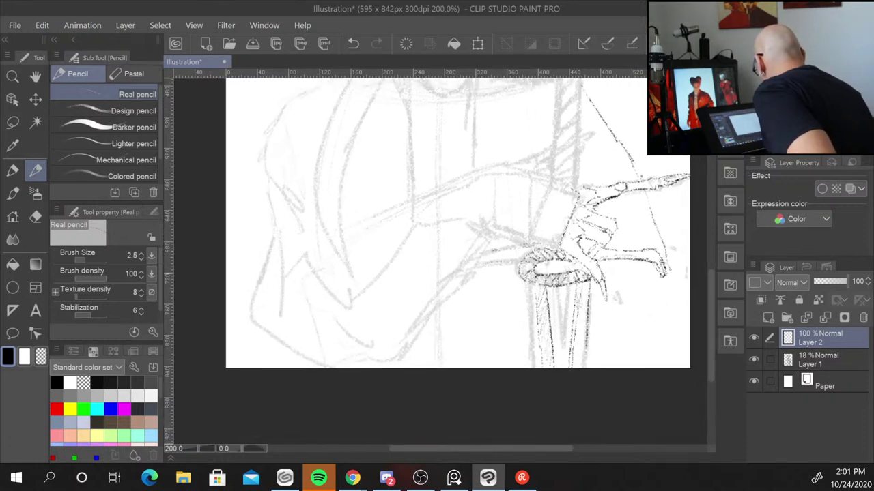
pyautogui.moveTo(671, 278); pyautogui.dragTo(686, 363)
pyautogui.moveTo(552, 362); pyautogui.dragTo(550, 458)
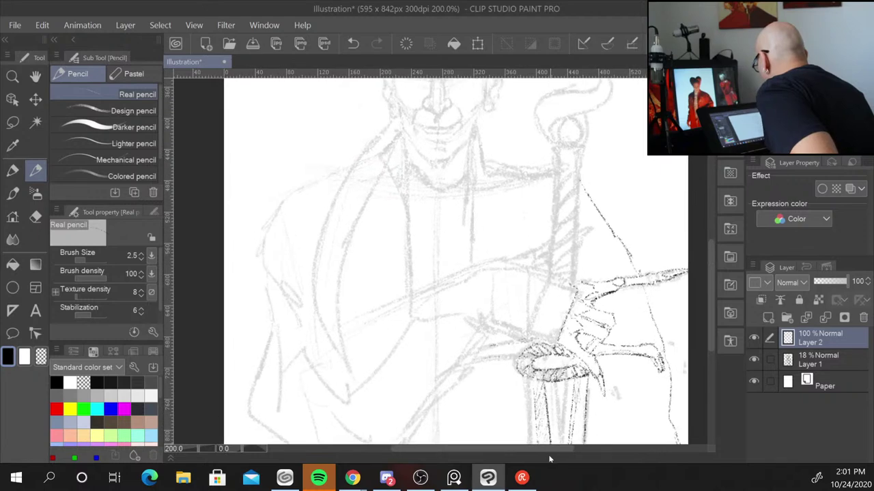
pyautogui.moveTo(478, 372); pyautogui.dragTo(478, 443)
pyautogui.moveTo(479, 409); pyautogui.dragTo(479, 444)
# Ink the braided strap from beside the chin diagonally down the chest
pyautogui.moveTo(514, 287)
pyautogui.mouseDown()
pyautogui.moveTo(514, 194)
pyautogui.moveTo(514, 452)
pyautogui.moveTo(541, 390)
pyautogui.mouseUp()
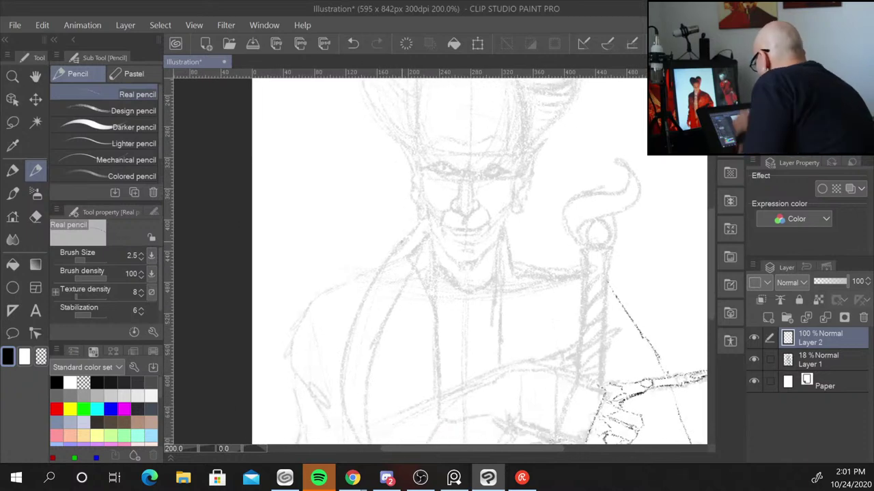
pyautogui.moveTo(397, 247)
pyautogui.mouseDown()
pyautogui.moveTo(397, 268)
pyautogui.moveTo(422, 248)
pyautogui.mouseUp()
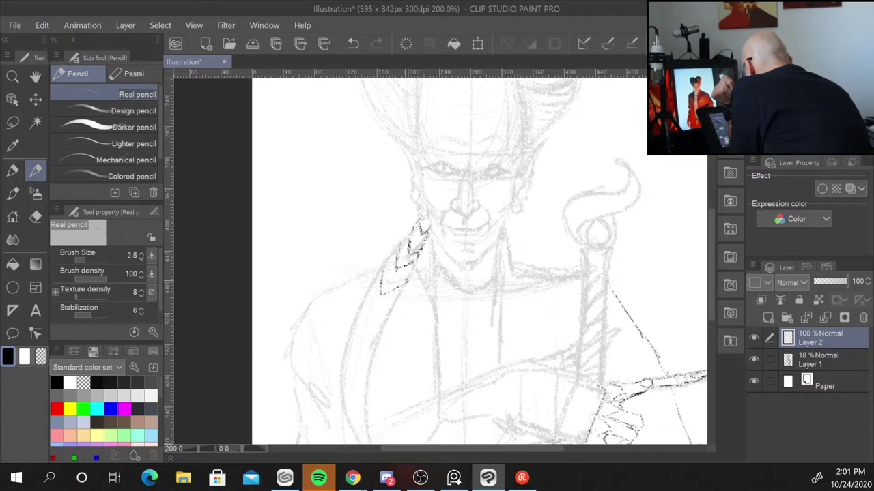
pyautogui.moveTo(356, 330); pyautogui.dragTo(355, 352)
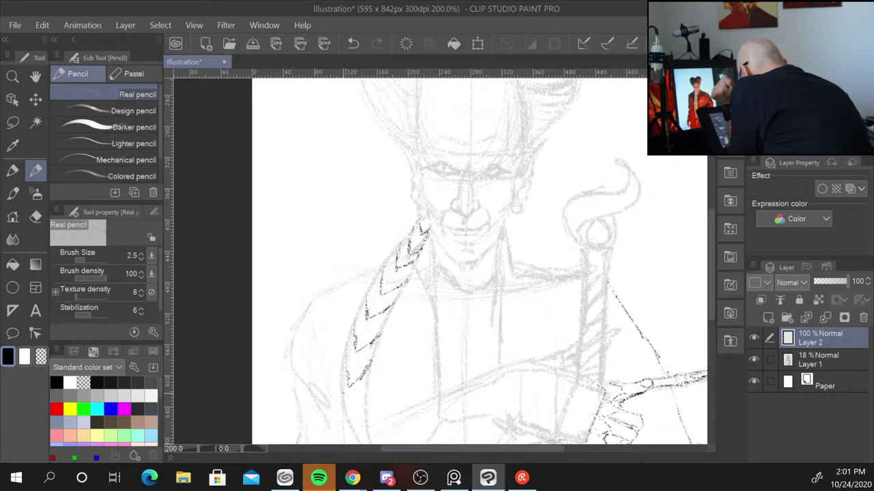
pyautogui.moveTo(362, 430); pyautogui.dragTo(356, 443)
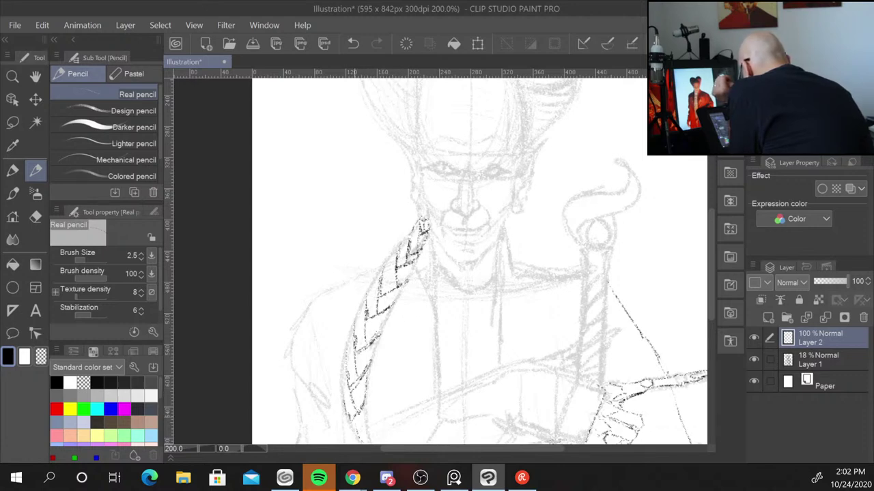
pyautogui.moveTo(365, 416)
pyautogui.mouseDown()
pyautogui.moveTo(354, 438)
pyautogui.moveTo(363, 439)
pyautogui.mouseUp()
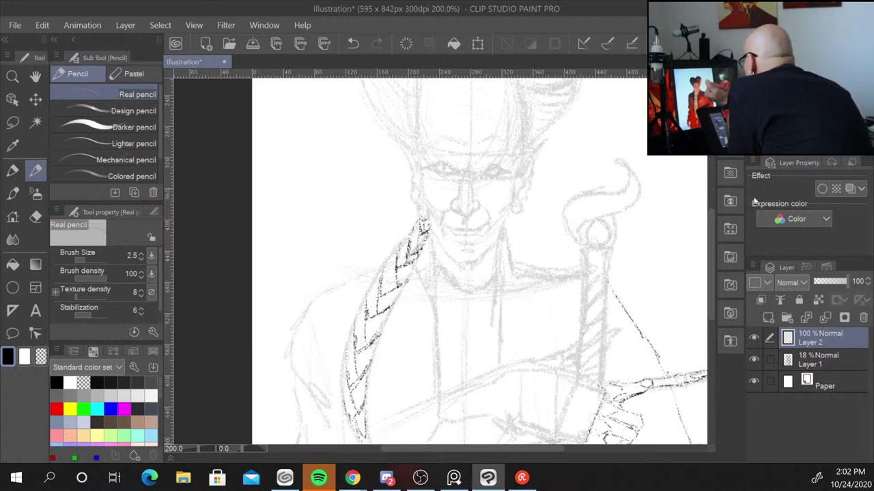
pyautogui.scroll(-5, 478, 259)
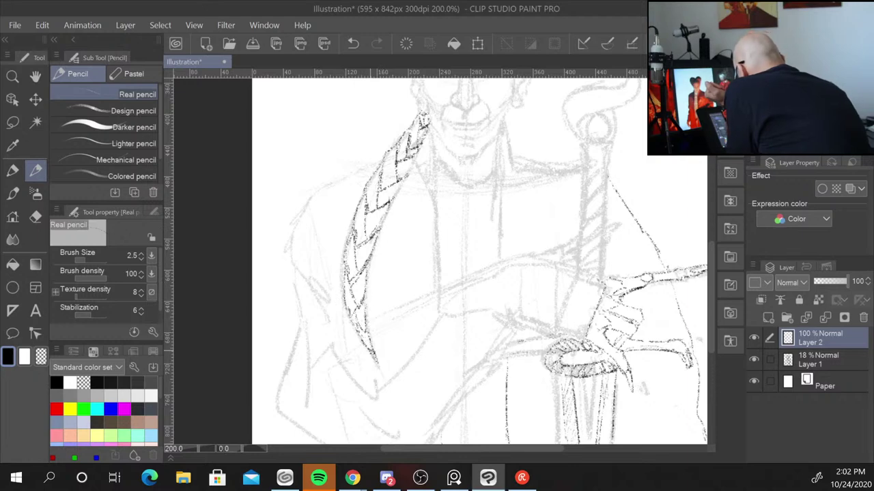
pyautogui.moveTo(373, 357); pyautogui.dragTo(392, 418)
pyautogui.moveTo(378, 373); pyautogui.dragTo(392, 418)
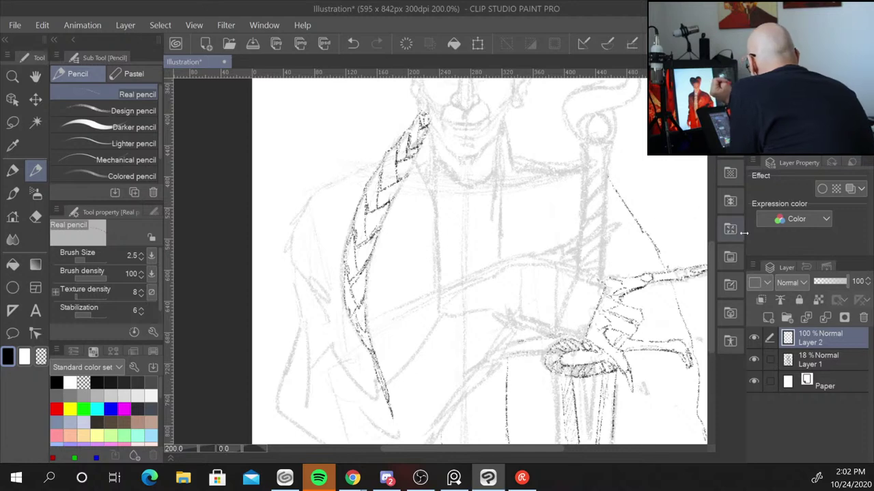
pyautogui.moveTo(710, 287); pyautogui.dragTo(709, 217)
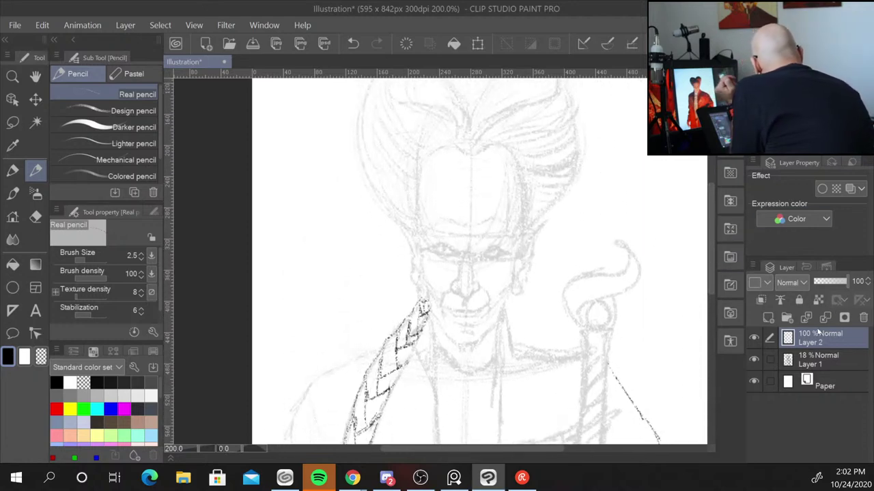
# Make Layer 1 active, raise its opacity to 100%, and zoom out to 66.7%
pyautogui.click(819, 359)
pyautogui.moveTo(820, 282); pyautogui.dragTo(860, 285)
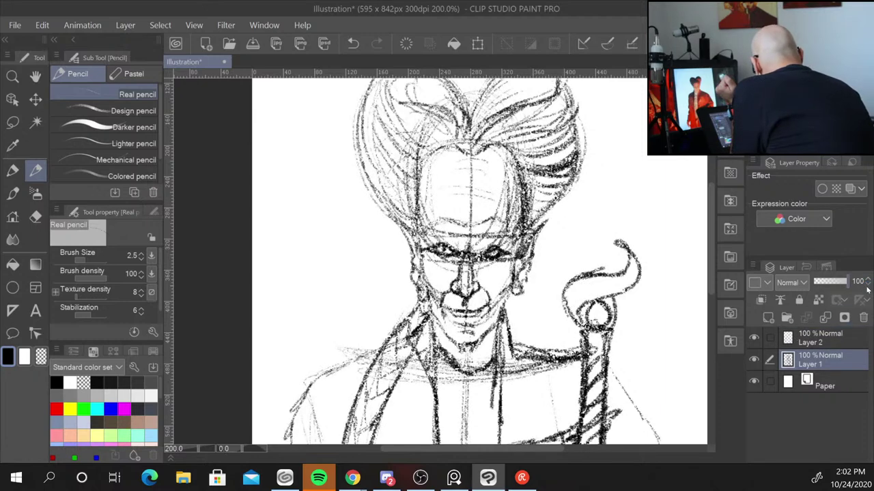
pyautogui.scroll(-1, 645, 352)
pyautogui.scroll(-3, 645, 353)
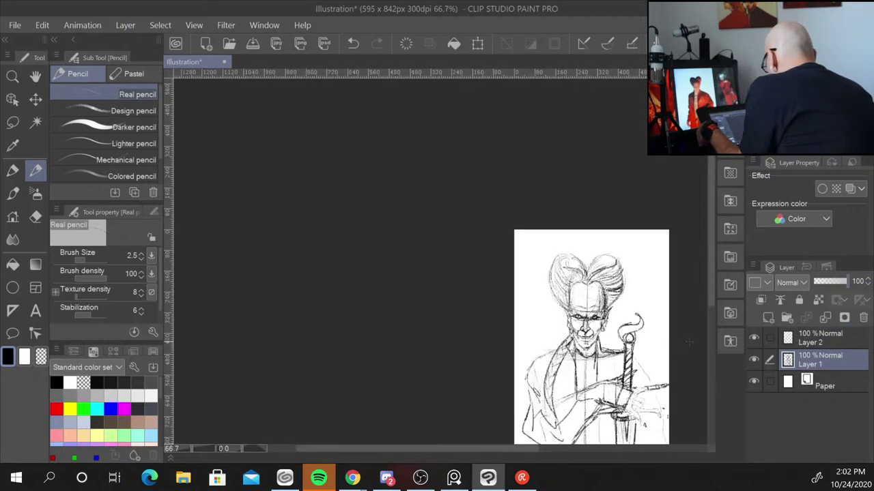
pyautogui.moveTo(645, 353); pyautogui.dragTo(595, 242)
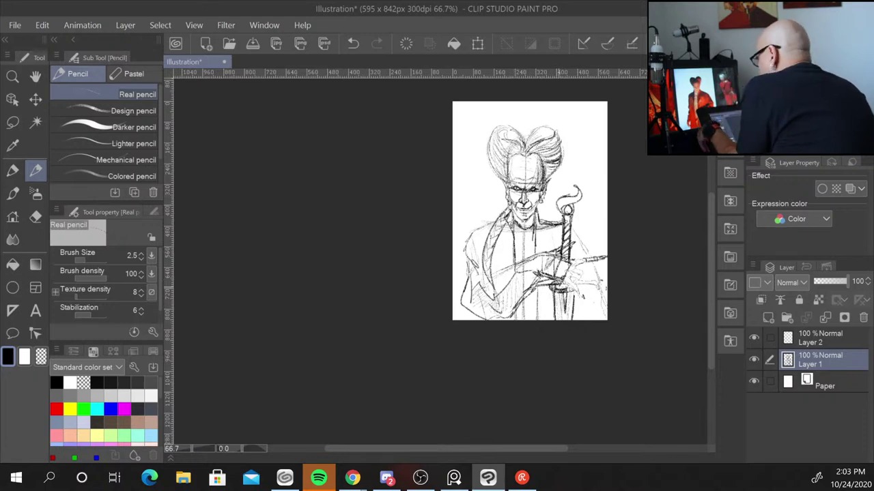
# Zoom to 150%, add a short stroke near the chest emblem, and select the Lasso
pyautogui.hotkey('ctrl', '+')
pyautogui.hotkey('ctrl', '+')
pyautogui.hotkey('ctrl', '+')
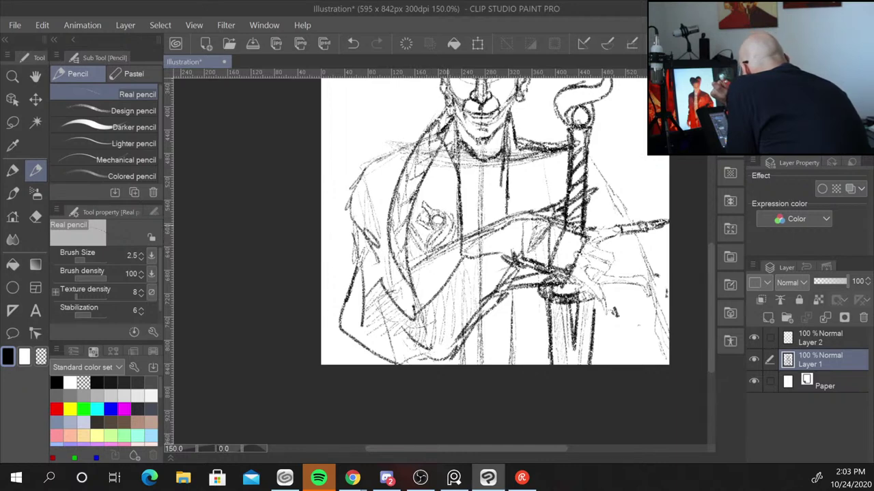
pyautogui.moveTo(412, 239); pyautogui.dragTo(417, 260)
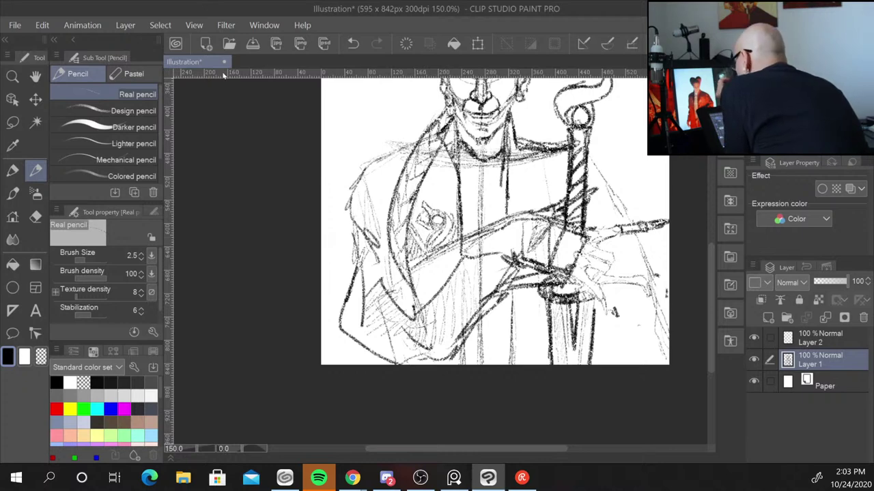
pyautogui.click(14, 122)
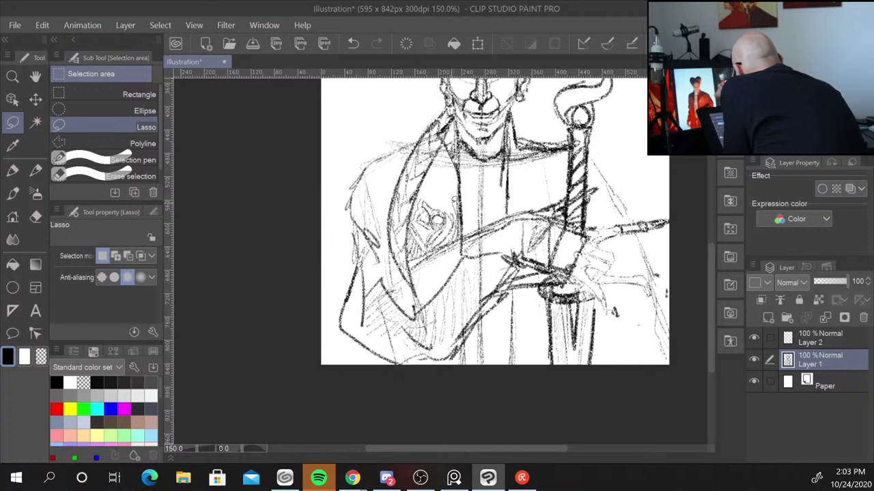
# Lasso the chest rose emblem and shift it up and to the right
pyautogui.moveTo(454, 199); pyautogui.dragTo(451, 200)
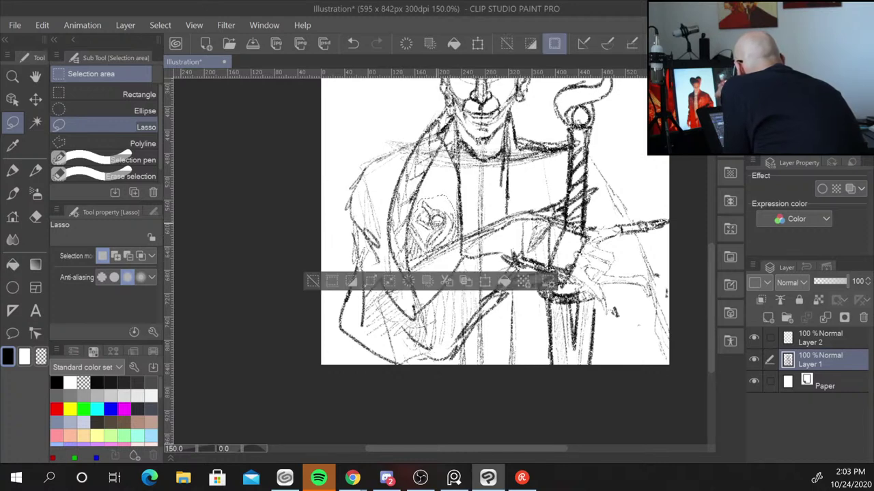
pyautogui.press('k')
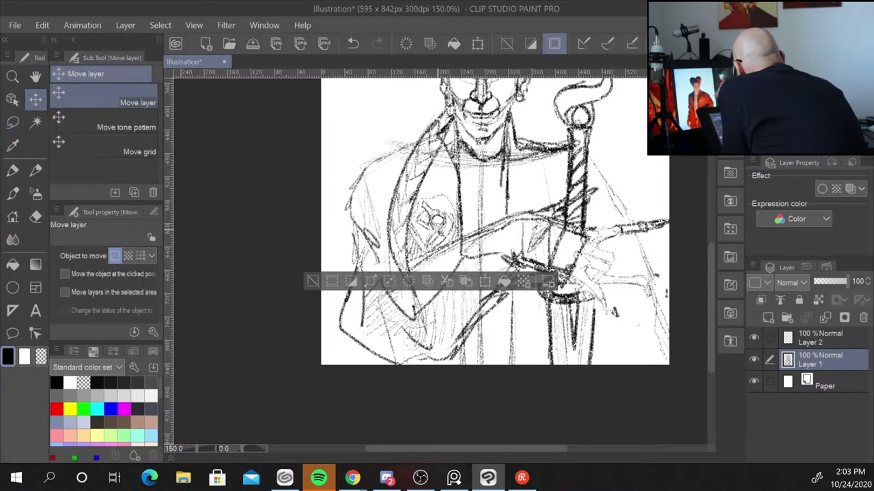
pyautogui.moveTo(431, 218); pyautogui.dragTo(527, 206)
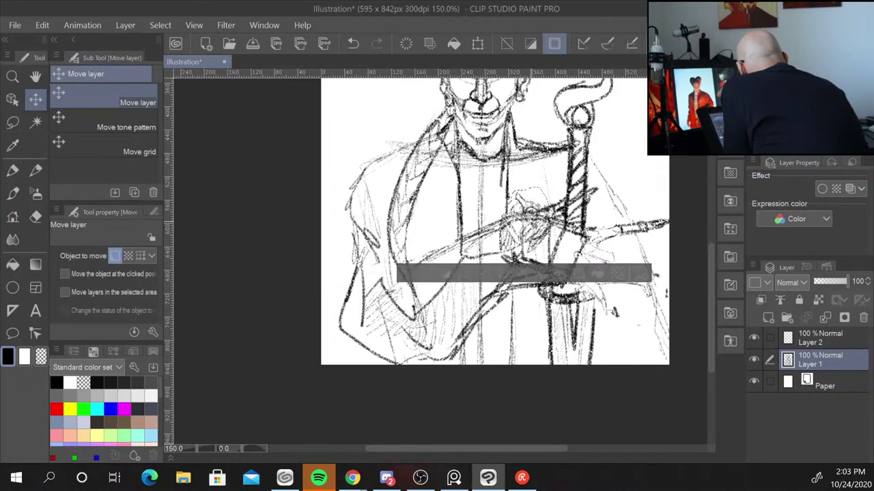
pyautogui.moveTo(527, 206); pyautogui.dragTo(533, 186)
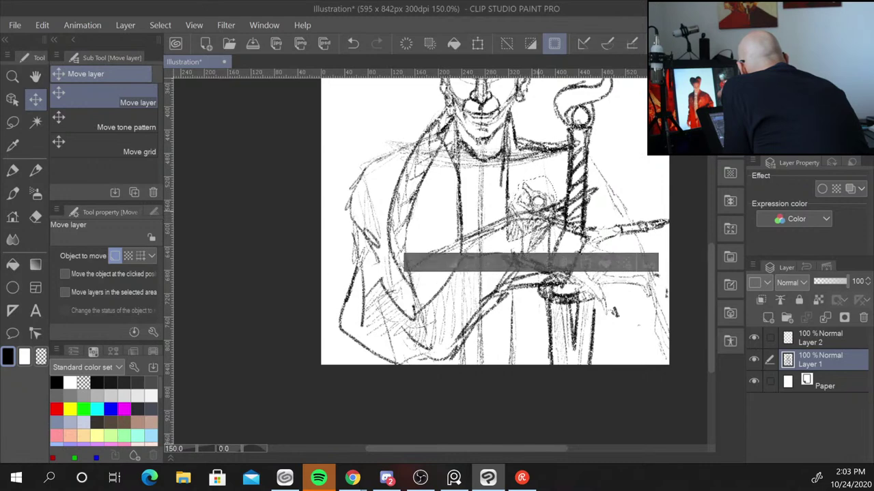
pyautogui.moveTo(533, 185); pyautogui.dragTo(535, 183)
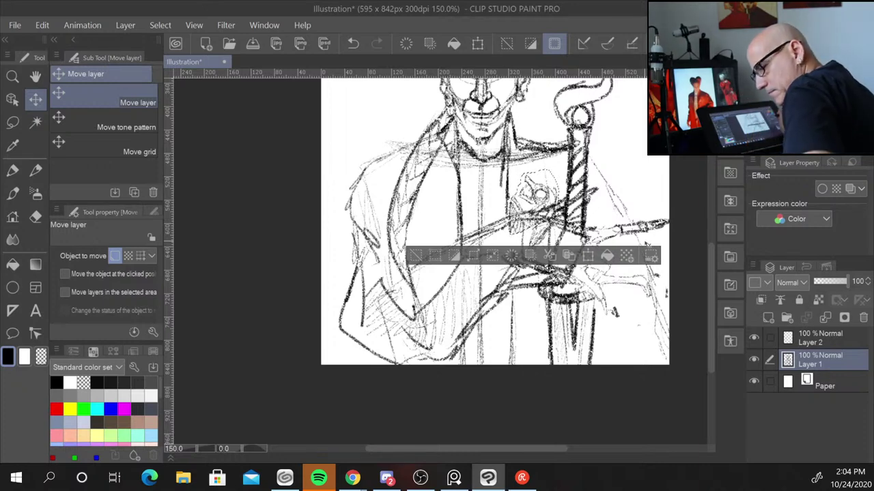
# Cut the rose from the sketch and paste it onto Layer 1 Copy on the chest's right
pyautogui.press('Delete')
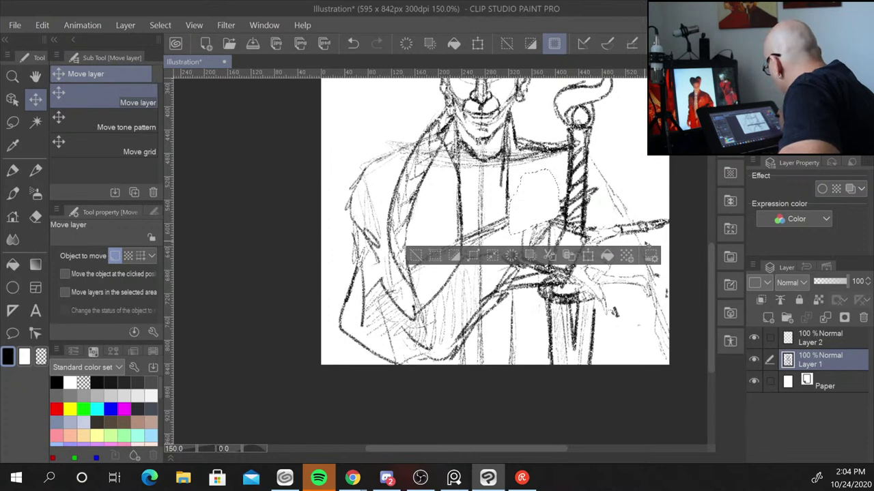
pyautogui.hotkey('ctrl', 'z')
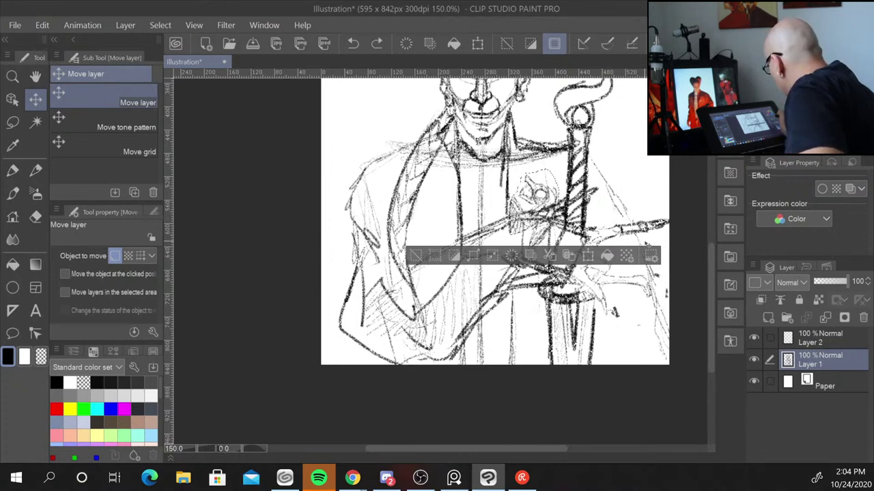
pyautogui.hotkey('ctrl', 'z')
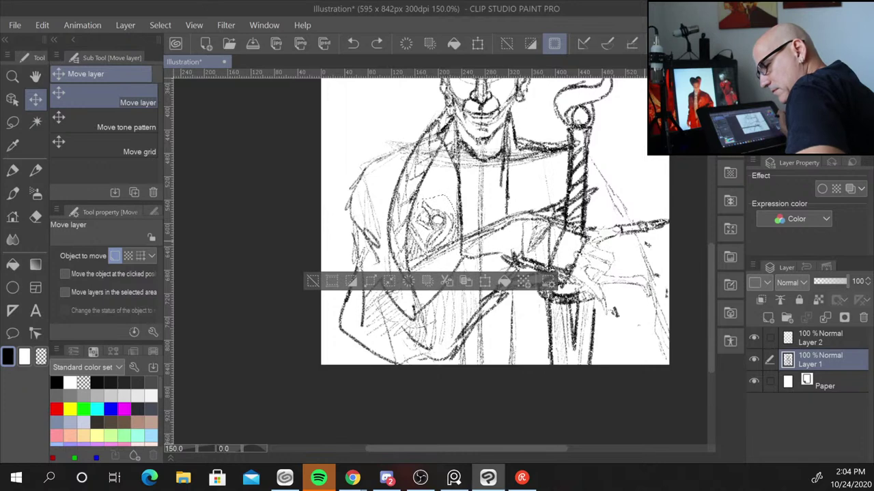
pyautogui.hotkey('ctrl', 'y')
pyautogui.hotkey('ctrl', 'v')
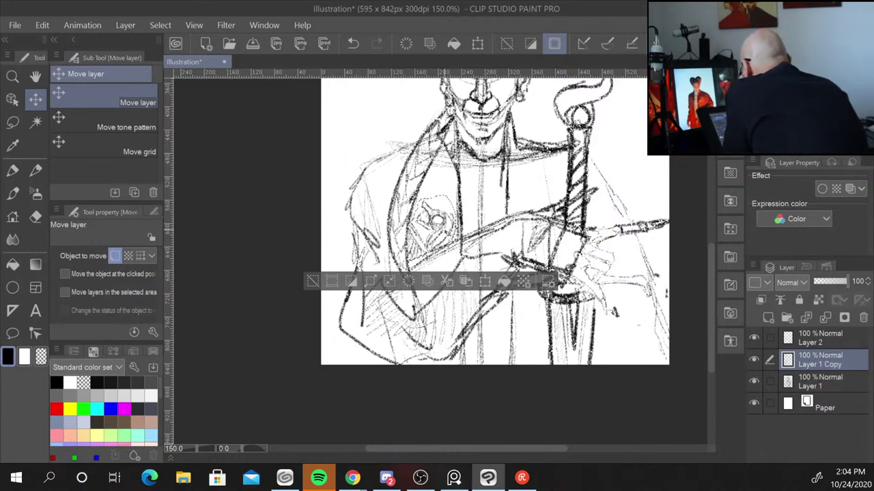
pyautogui.moveTo(436, 216); pyautogui.dragTo(535, 193)
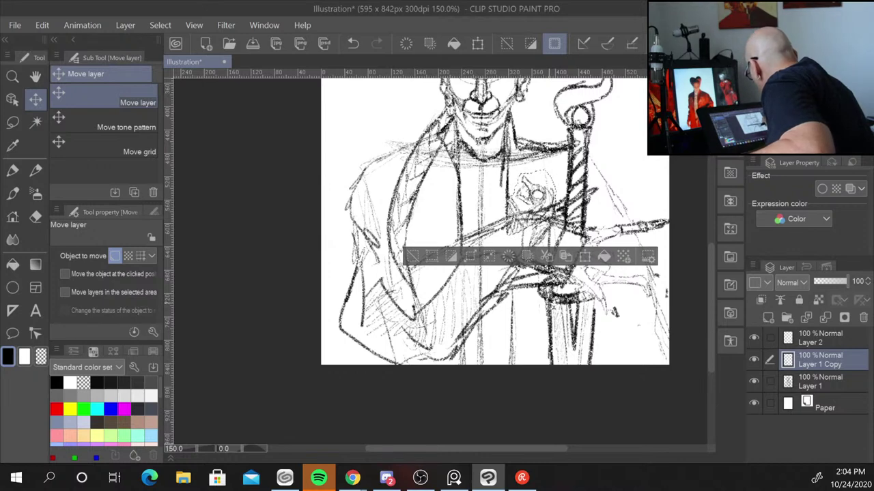
# Deselect, return to the Real pencil, and undo two stray strokes near the flower
pyautogui.hotkey('ctrl', 'd')
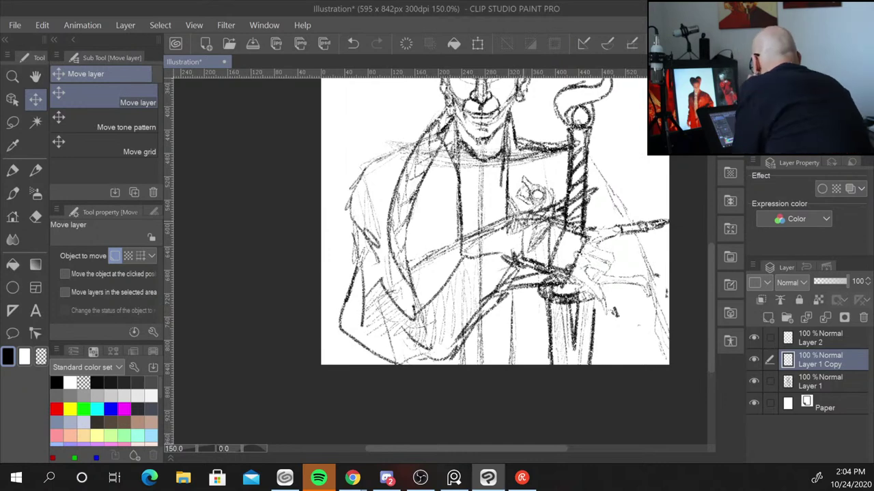
pyautogui.press('p')
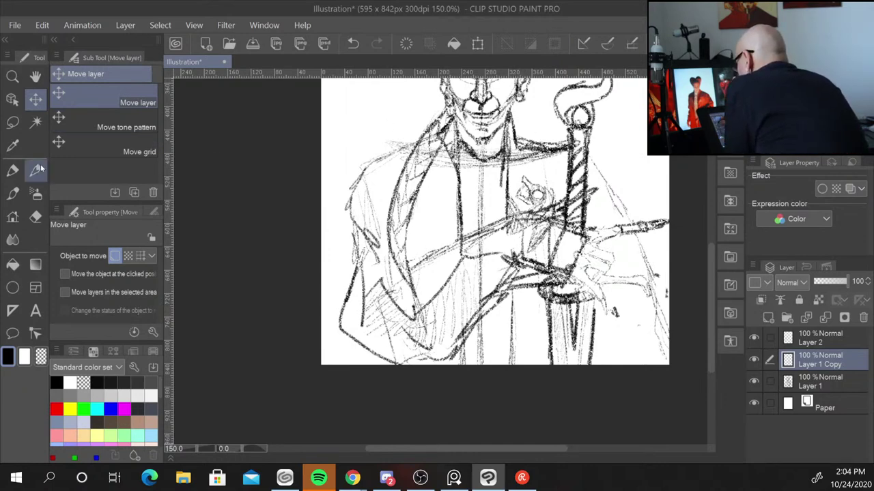
pyautogui.hotkey('ctrl', 'z')
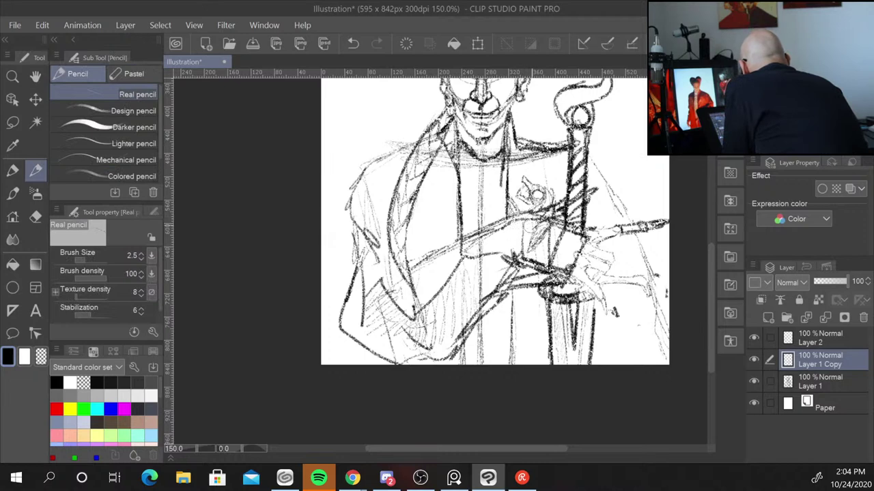
pyautogui.hotkey('ctrl', 'z')
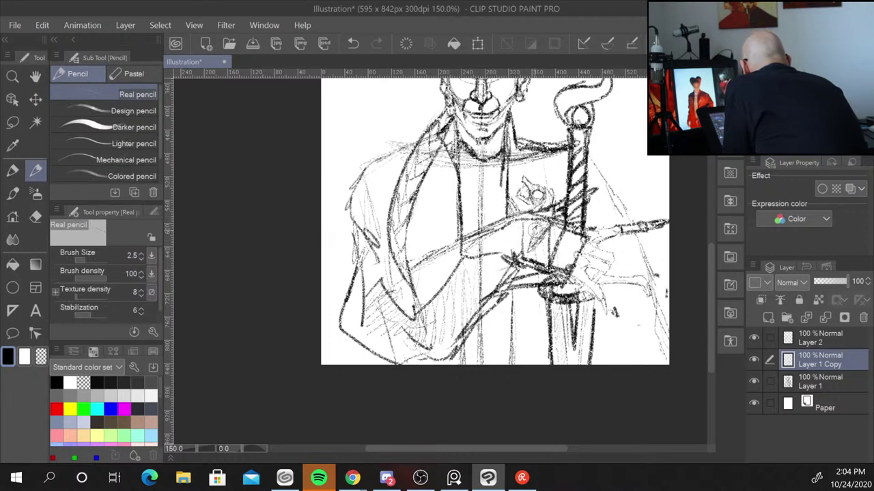
# Paste a second rose onto Layer 1 Copy 2, flip it horizontally, and place it on the left chest
pyautogui.hotkey('ctrl', 'c')
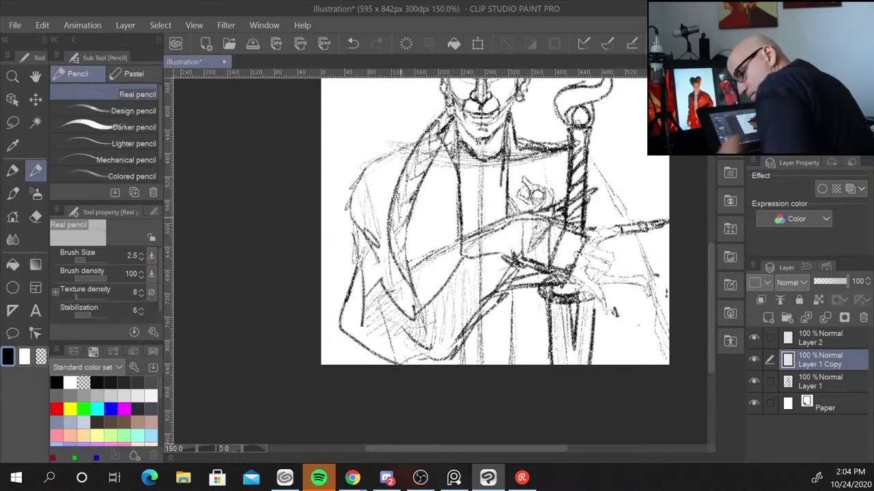
pyautogui.hotkey('ctrl', 'v')
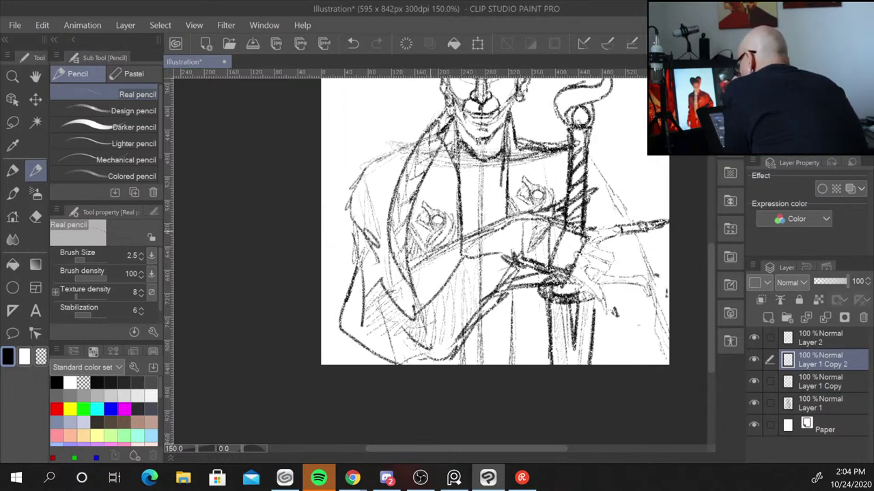
pyautogui.click(36, 99)
pyautogui.moveTo(432, 217); pyautogui.dragTo(438, 199)
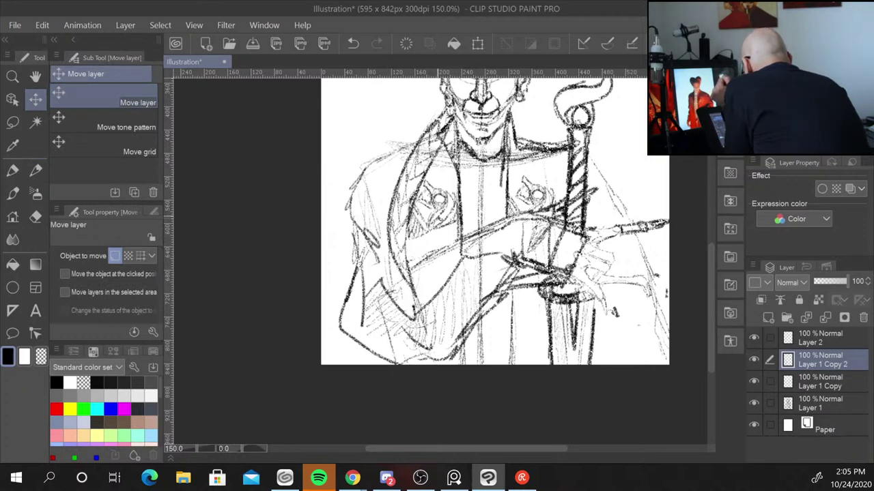
pyautogui.click(42, 25)
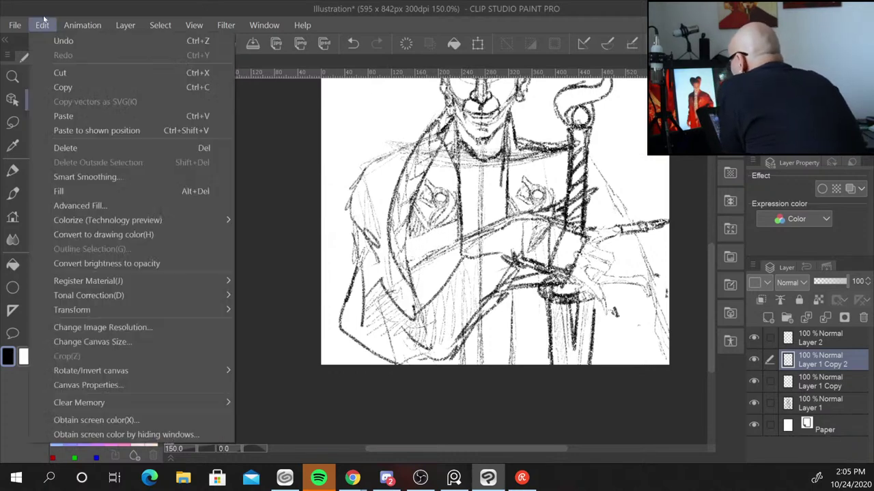
pyautogui.moveTo(72, 310)
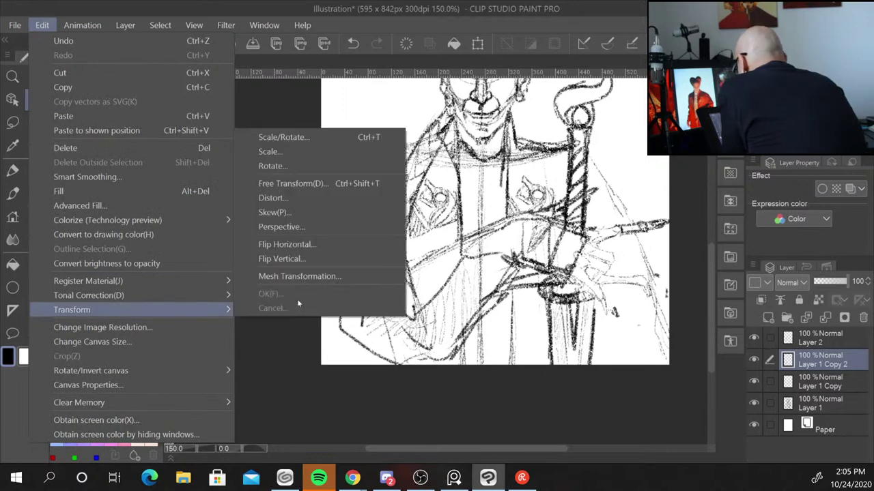
pyautogui.click(367, 245)
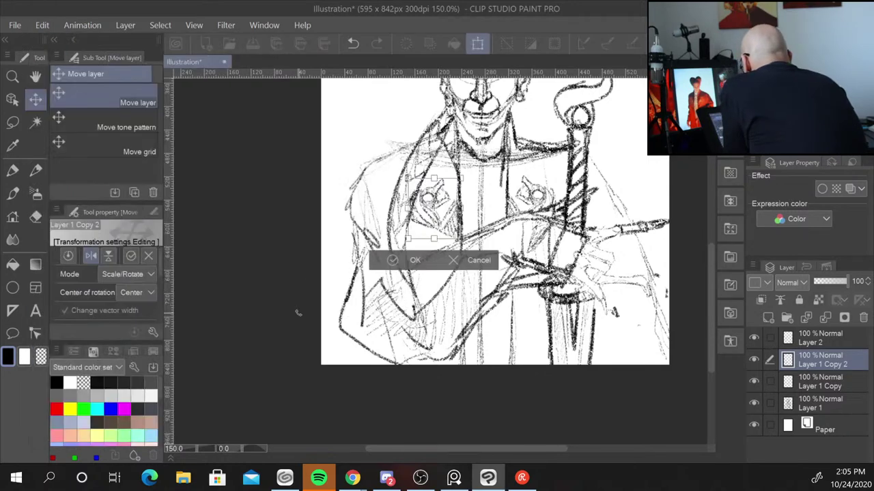
pyautogui.click(415, 262)
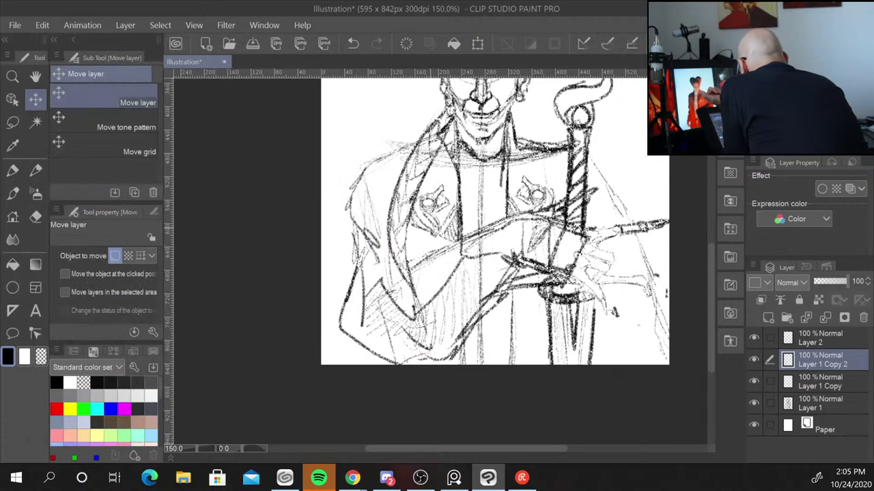
pyautogui.moveTo(431, 229); pyautogui.dragTo(431, 221)
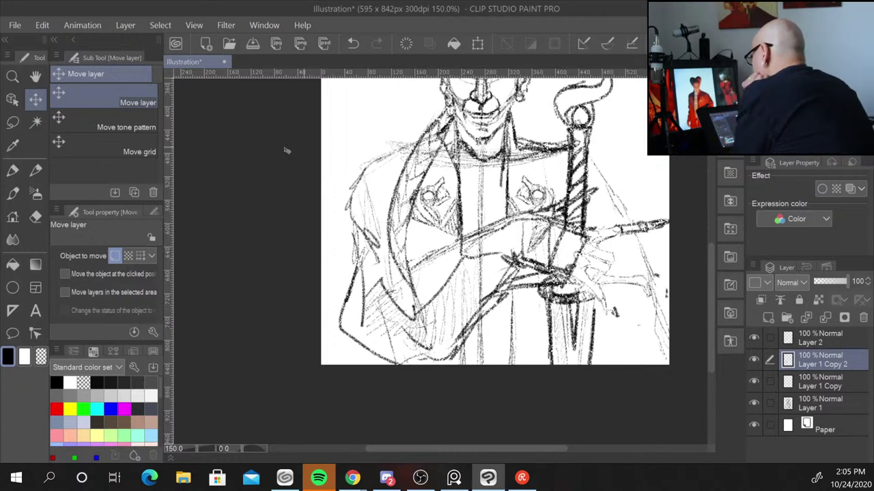
pyautogui.press('p')
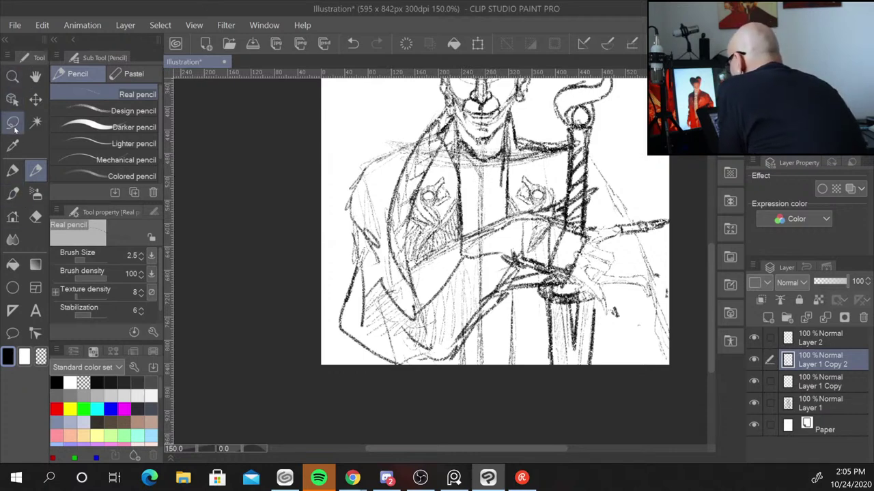
# Place a vertical symmetry ruler down the figure's centre and sketch a mirrored chest stroke
pyautogui.click(12, 311)
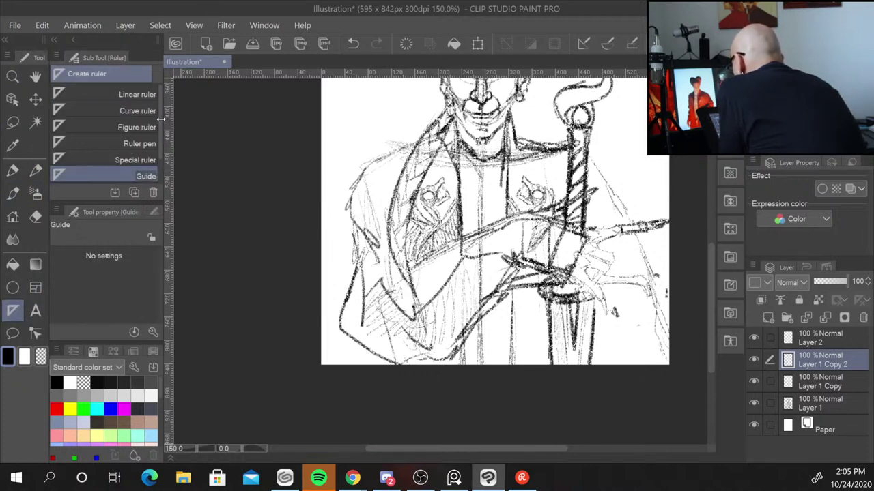
pyautogui.scroll(-2, 161, 185)
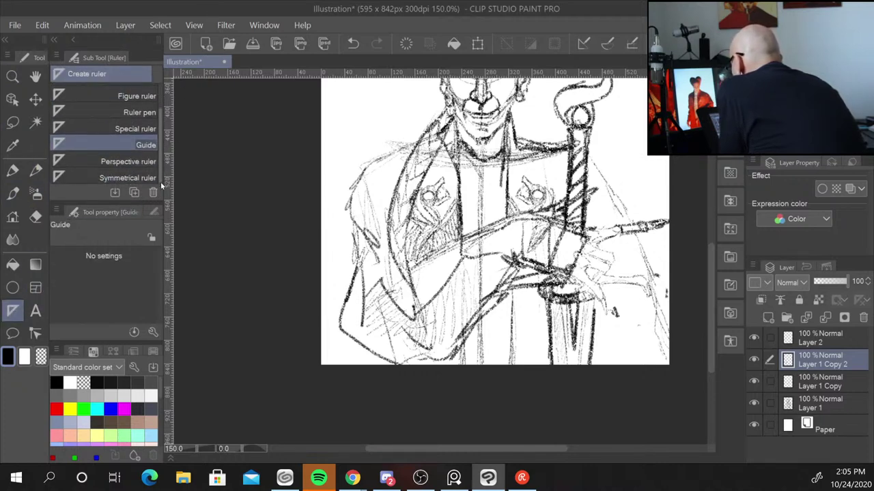
pyautogui.click(129, 178)
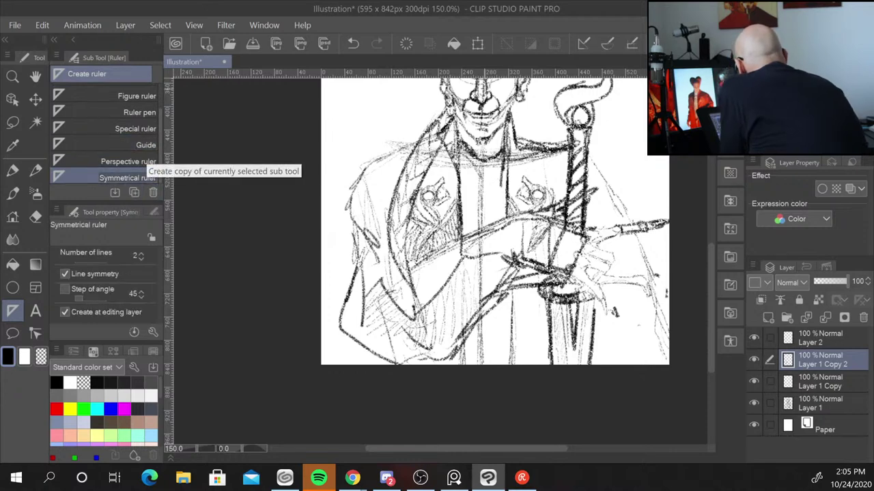
pyautogui.moveTo(481, 80); pyautogui.dragTo(482, 372)
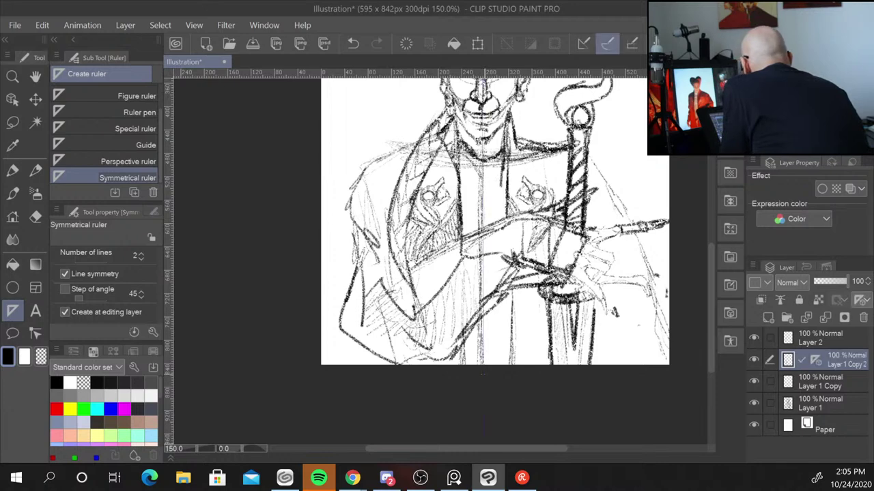
pyautogui.click(36, 170)
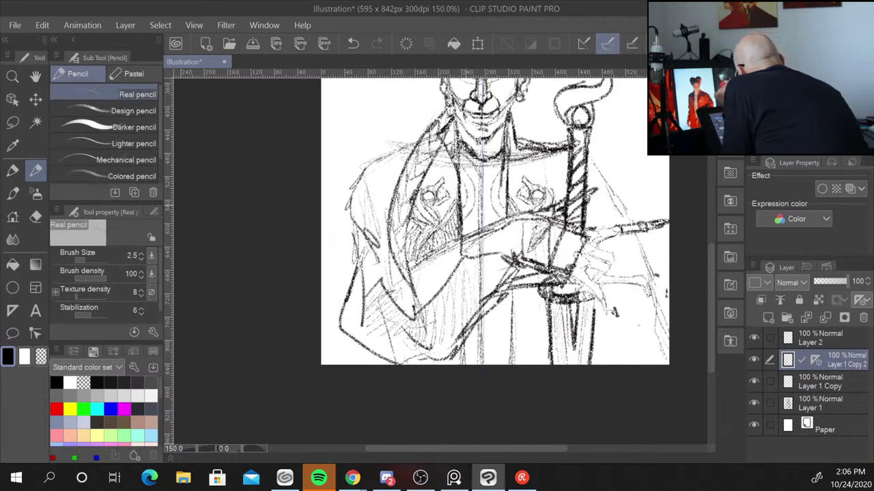
pyautogui.moveTo(466, 175); pyautogui.dragTo(462, 204)
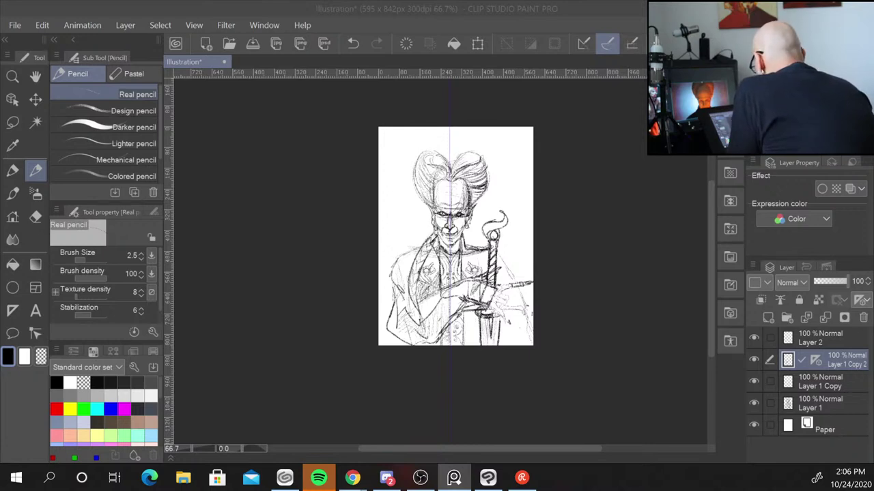
# Check Layer 1 Copy 2's visibility, select its ruler, and turn off ruler snapping
pyautogui.click(853, 361)
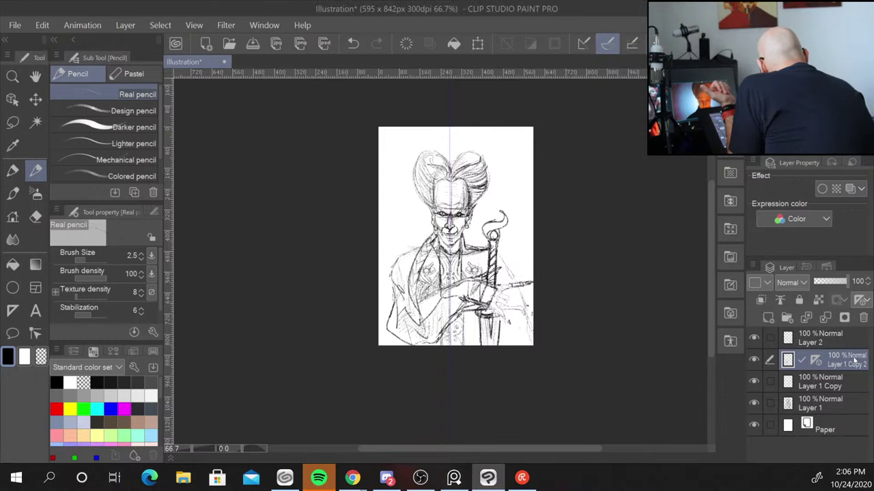
pyautogui.click(755, 361)
pyautogui.click(754, 362)
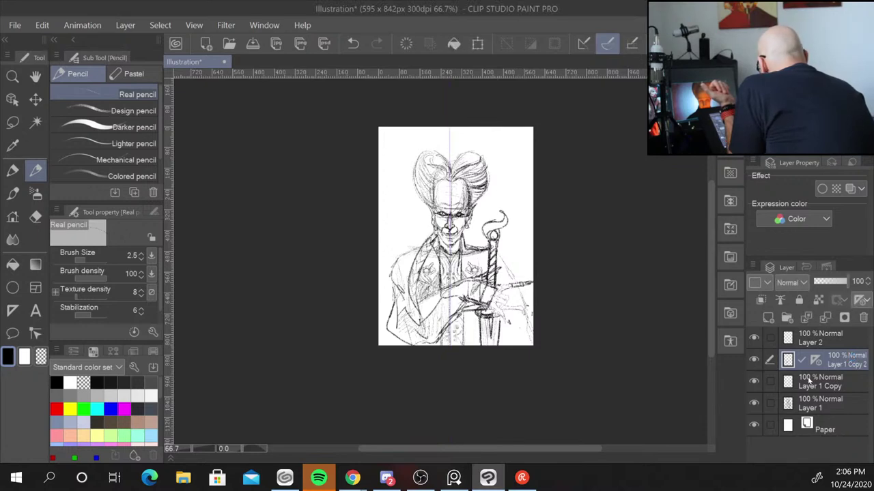
pyautogui.click(816, 362)
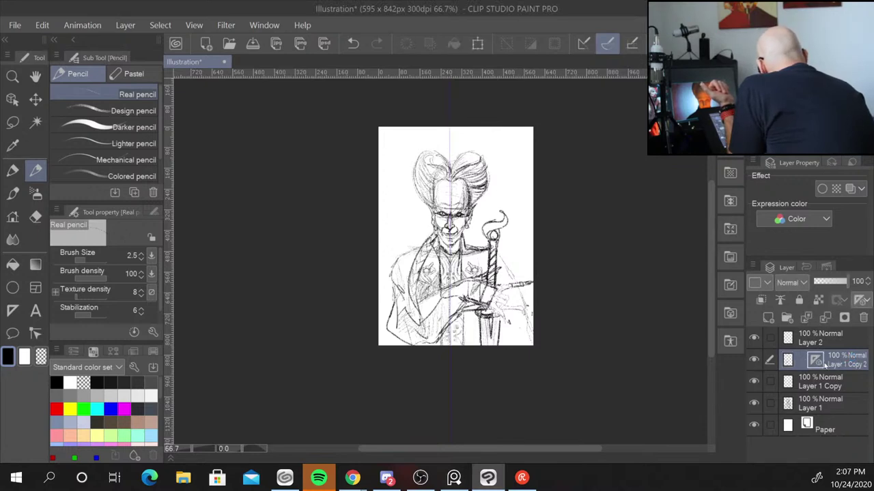
pyautogui.hotkey('ctrl', '2')
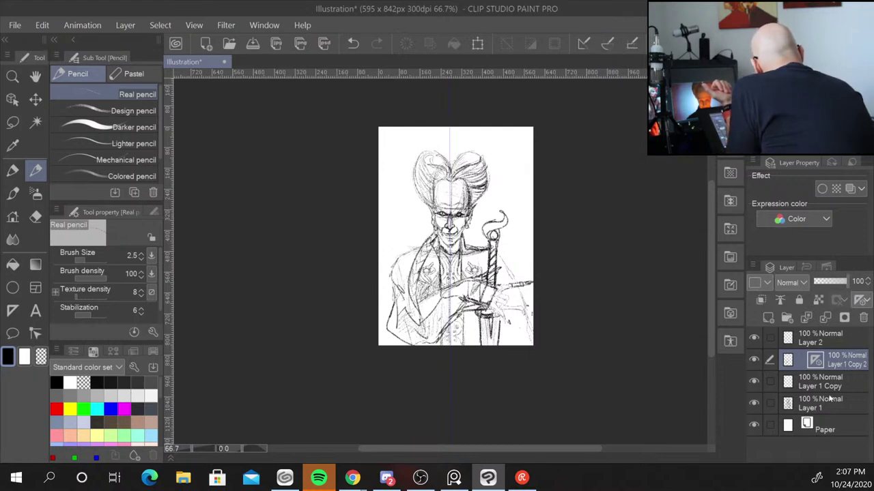
# Merge Layer 2, both sketch copies and Layer 1 into a single layer
pyautogui.click(836, 338)
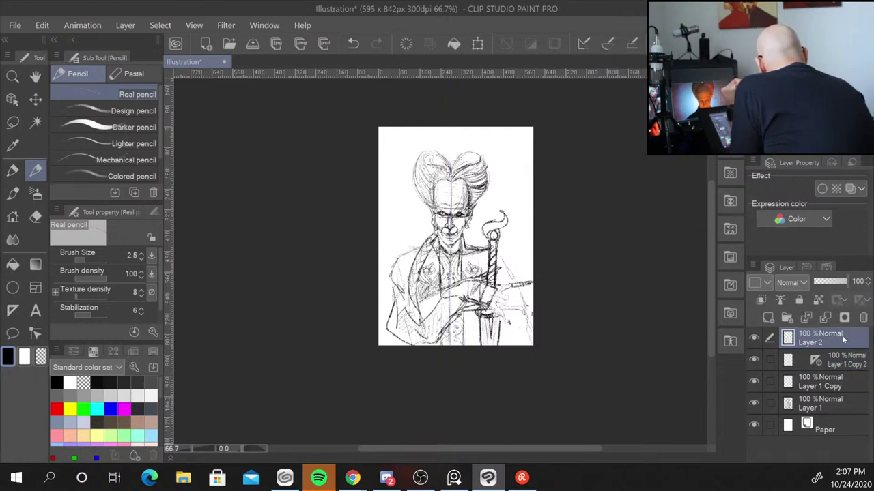
pyautogui.keyDown('shift'); pyautogui.click(844, 386); pyautogui.keyUp('shift')
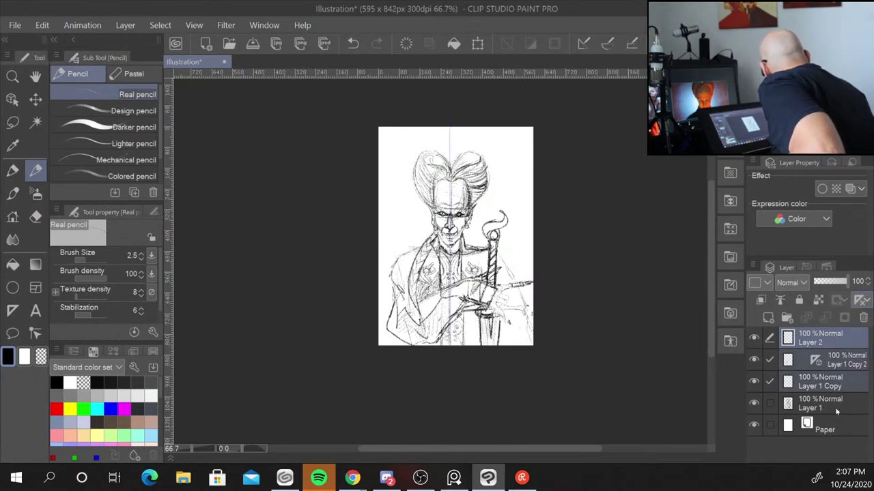
pyautogui.keyDown('shift'); pyautogui.click(836, 406); pyautogui.keyUp('shift')
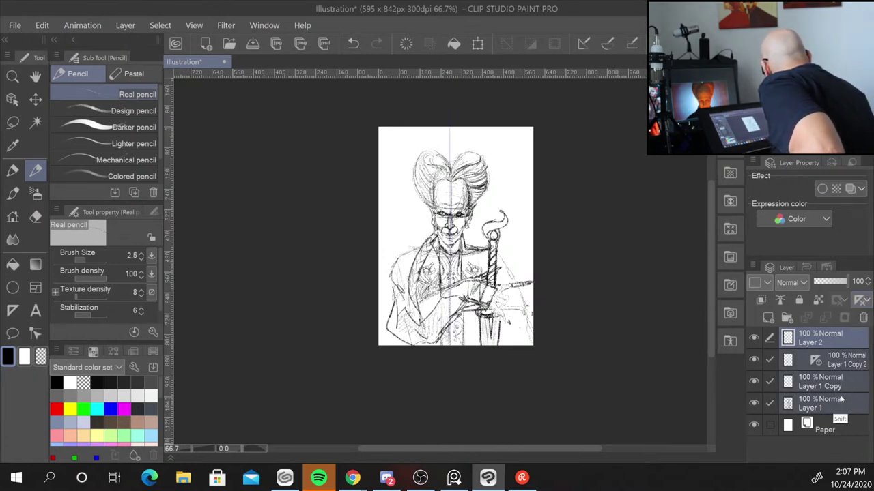
pyautogui.rightClick(809, 344)
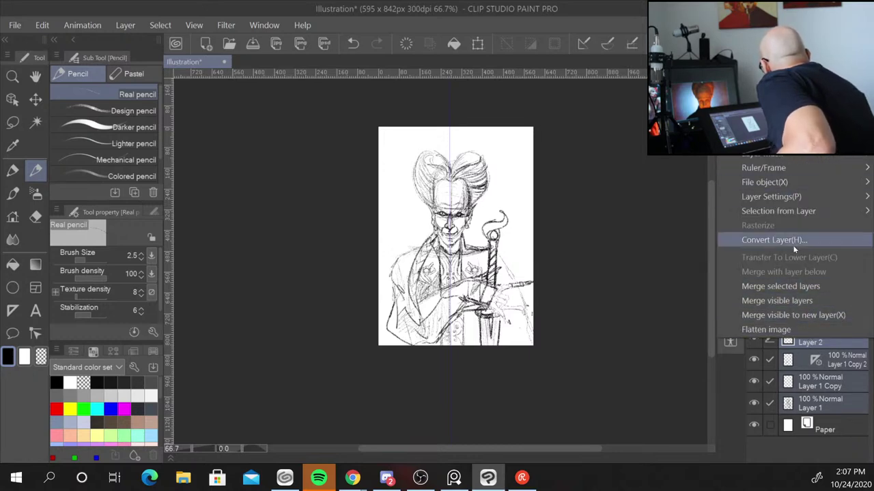
pyautogui.click(816, 287)
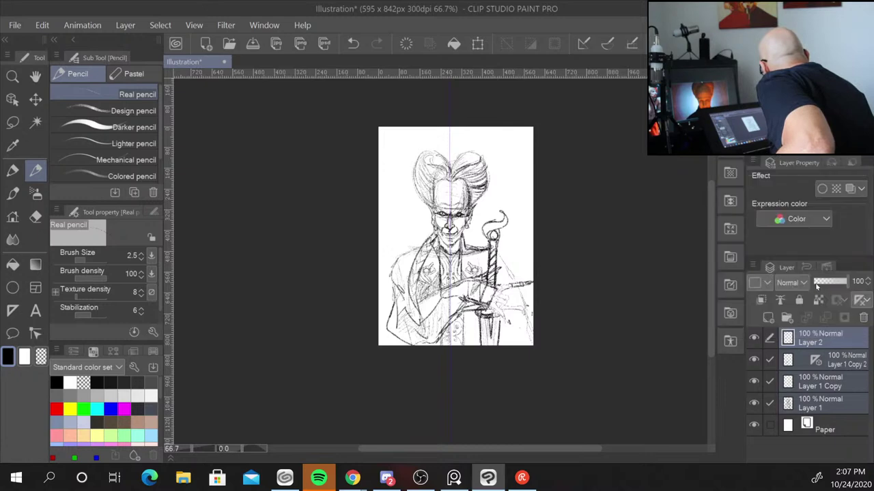
# Check the merged layer's visibility and delete all its rulers
pyautogui.click(754, 338)
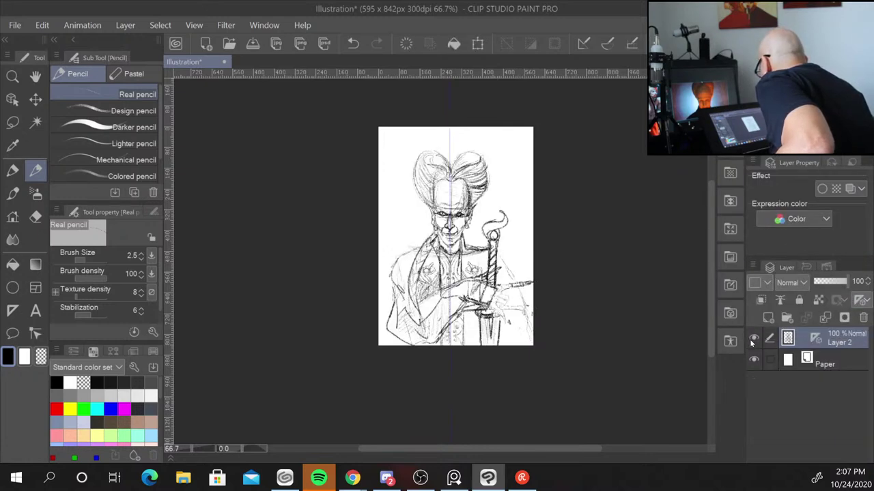
pyautogui.click(754, 339)
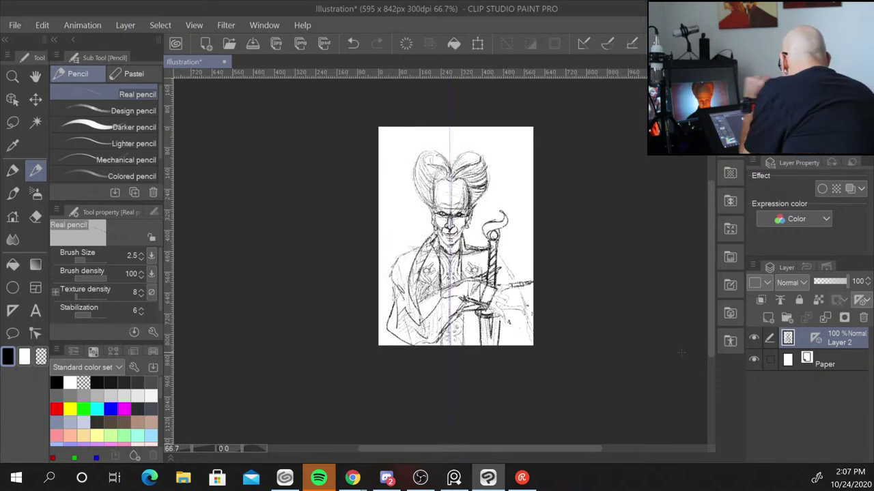
pyautogui.click(864, 318)
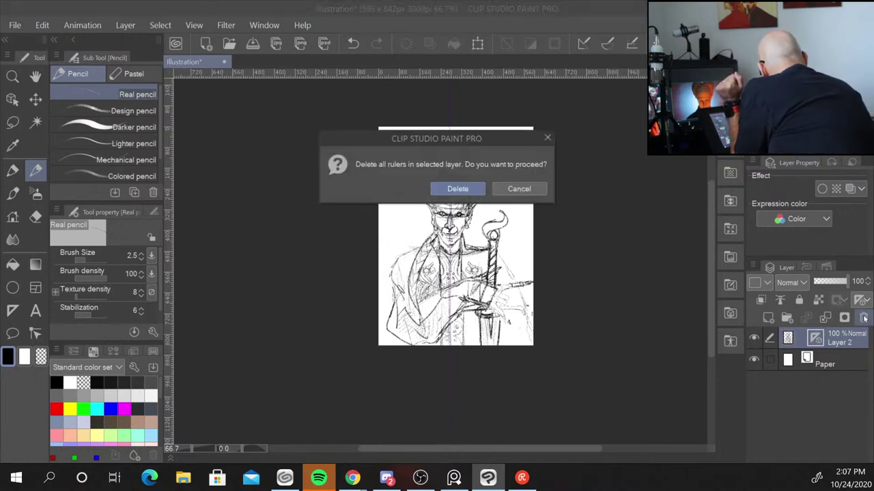
pyautogui.click(466, 188)
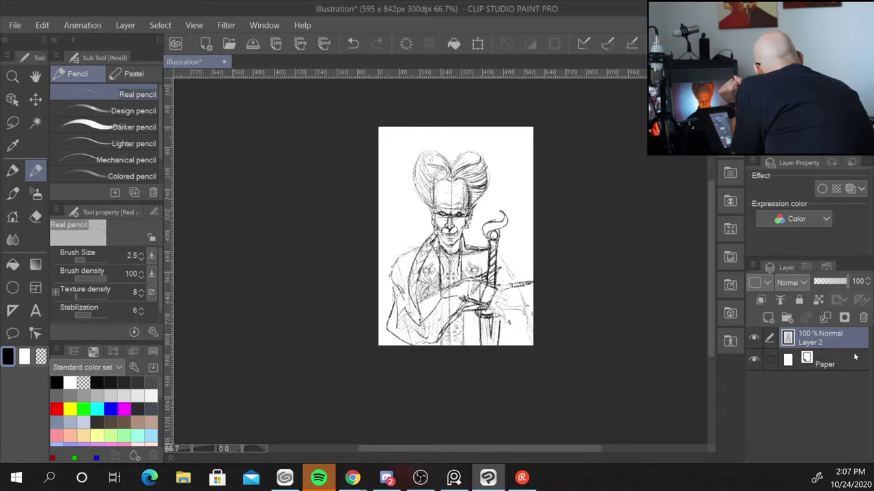
# Add an empty Layer 1 and fade the sketch layer (Layer 2) to 37% opacity
pyautogui.click(767, 317)
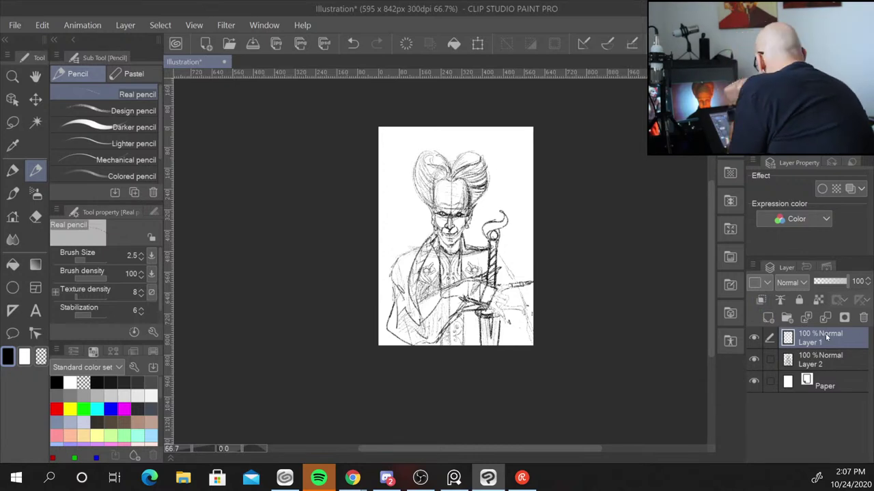
pyautogui.click(823, 359)
pyautogui.moveTo(850, 284); pyautogui.dragTo(824, 283)
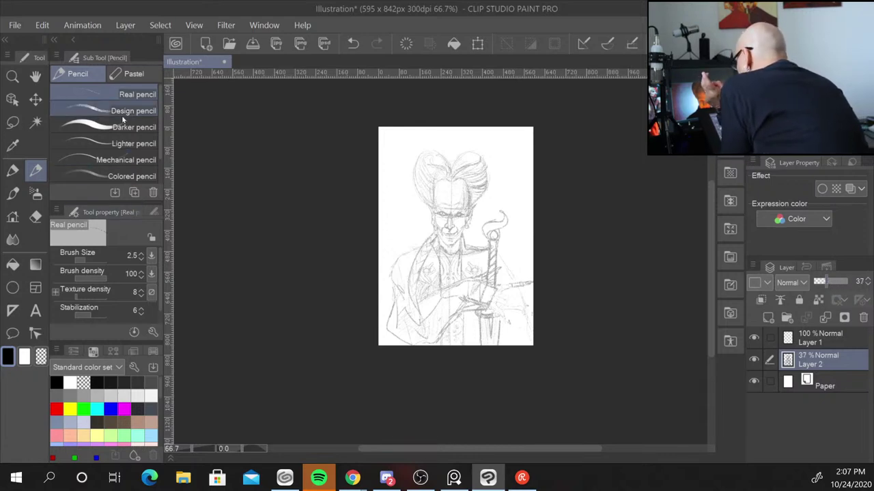
# Choose the Thick paint sketchyOil-Gus brush and bring the head top into view
pyautogui.click(13, 195)
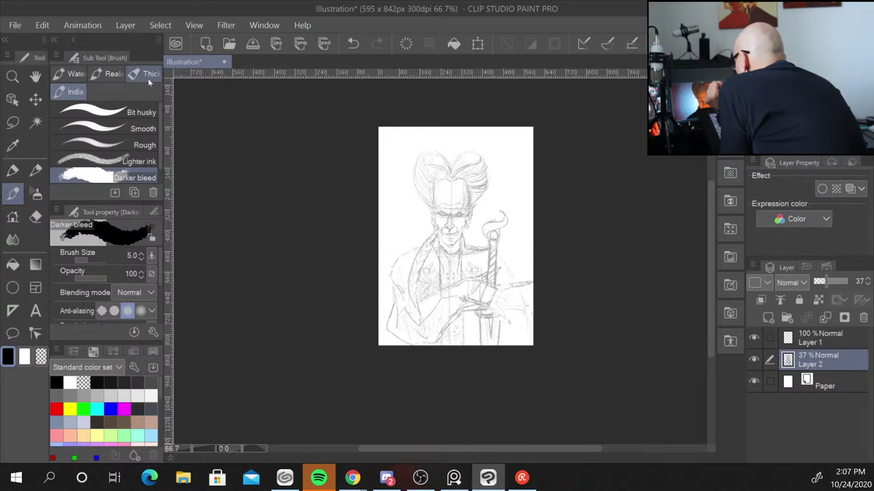
pyautogui.click(110, 75)
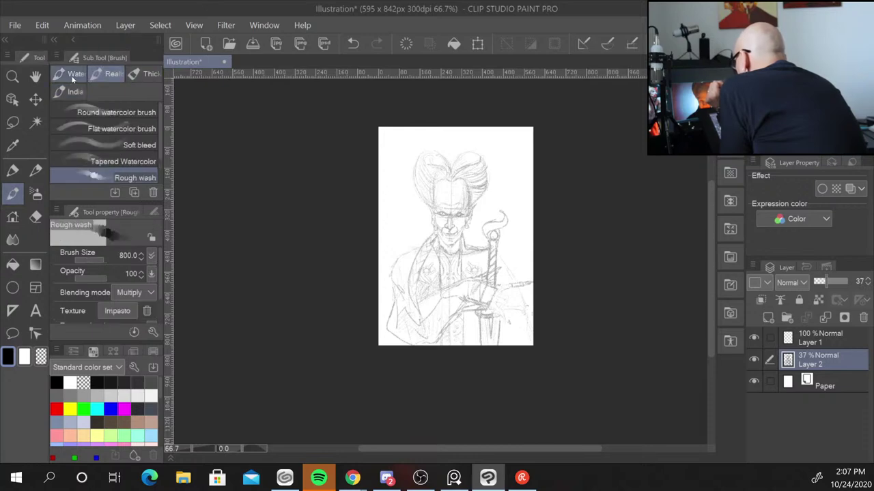
pyautogui.click(146, 74)
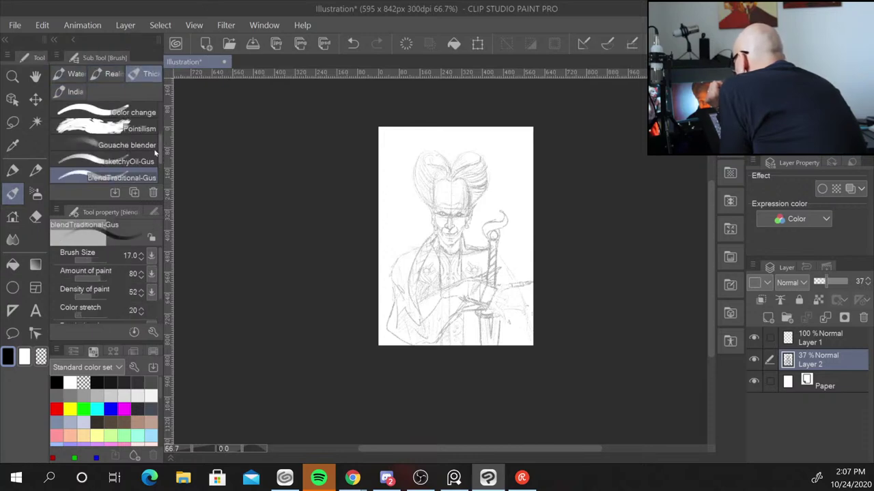
pyautogui.click(122, 161)
pyautogui.scroll(2, 555, 283)
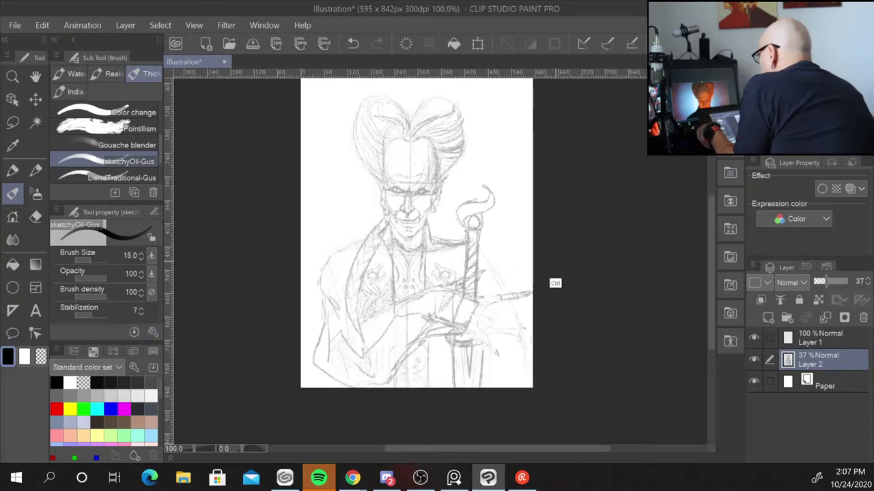
pyautogui.scroll(1, 555, 283)
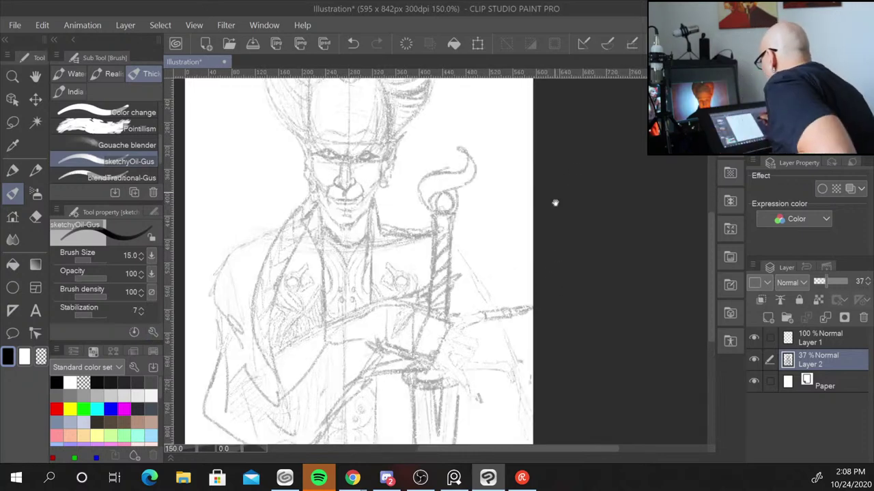
pyautogui.moveTo(555, 203); pyautogui.dragTo(580, 315)
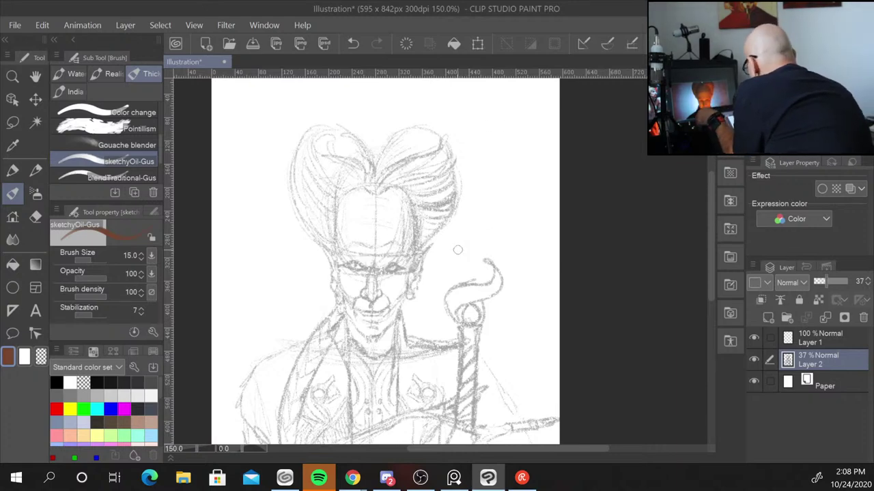
# Test the brush, shrink it to size 5, and undo all test strokes
pyautogui.moveTo(456, 251); pyautogui.dragTo(511, 185)
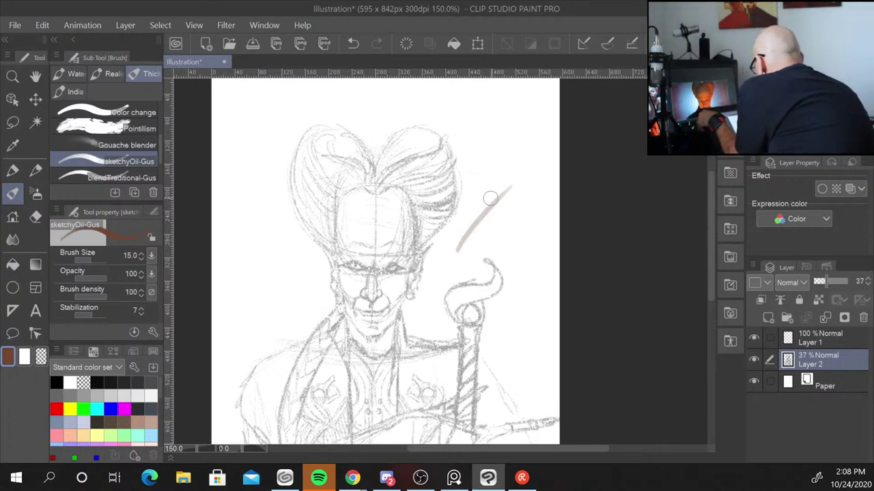
pyautogui.hotkey('ctrl', 'z')
pyautogui.hotkey('ctrl', 'z')
pyautogui.press('[')
pyautogui.press('[')
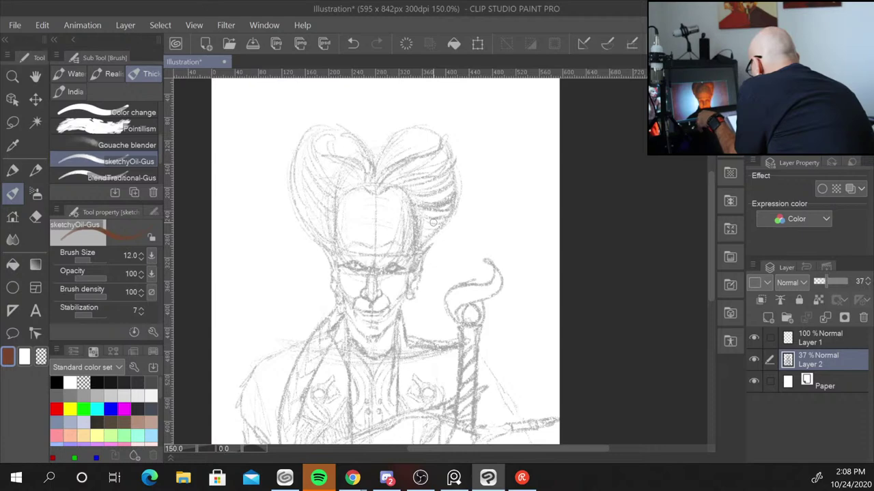
pyautogui.press('[')
pyautogui.press('[')
pyautogui.press('[')
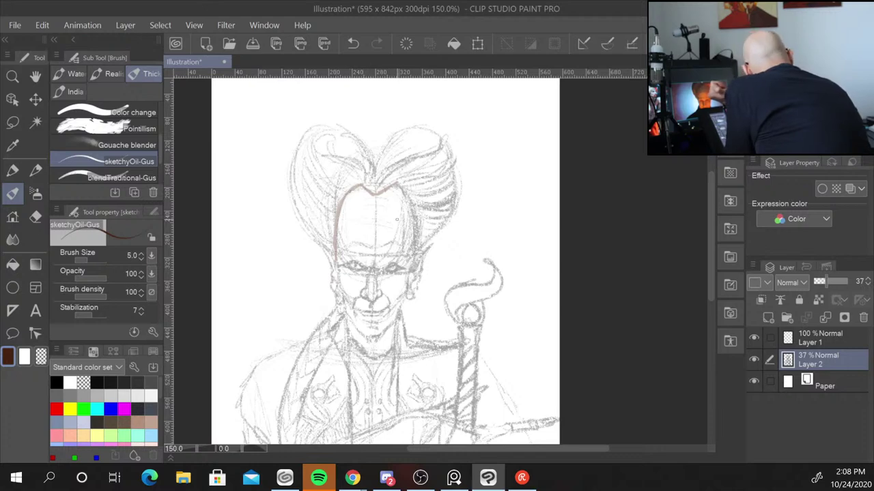
pyautogui.hotkey('ctrl', 'z')
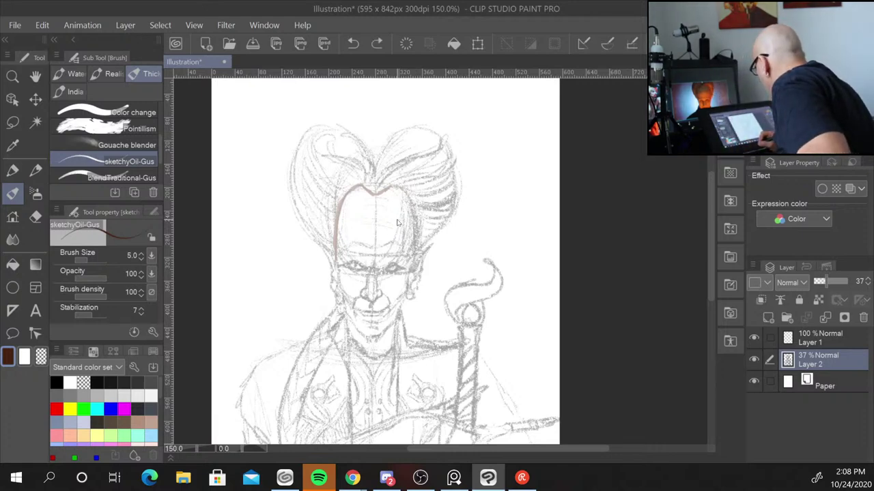
pyautogui.hotkey('ctrl', 'z')
pyautogui.hotkey('ctrl', 'z')
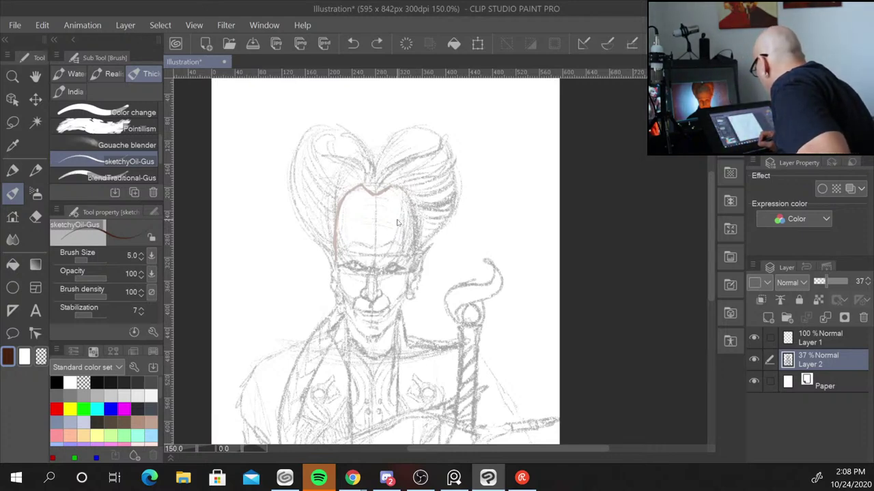
pyautogui.hotkey('ctrl', 'z')
pyautogui.hotkey('ctrl', 'z')
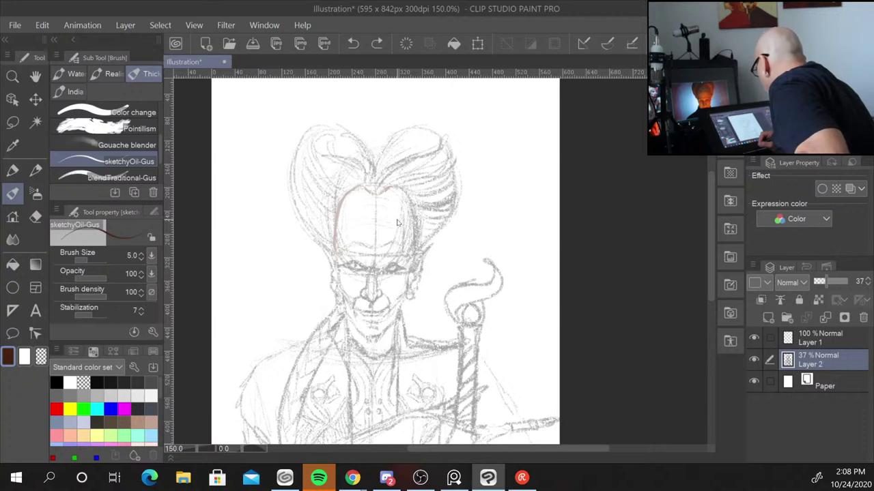
pyautogui.hotkey('ctrl', 'z')
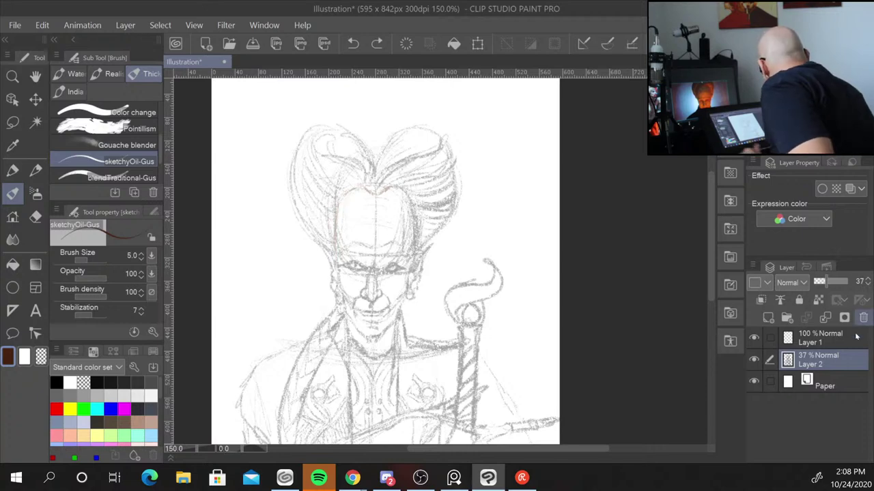
# On Layer 1, ink brown lines over the hair top, an inner strand and the left hair outline
pyautogui.click(819, 338)
pyautogui.moveTo(364, 188); pyautogui.dragTo(375, 192)
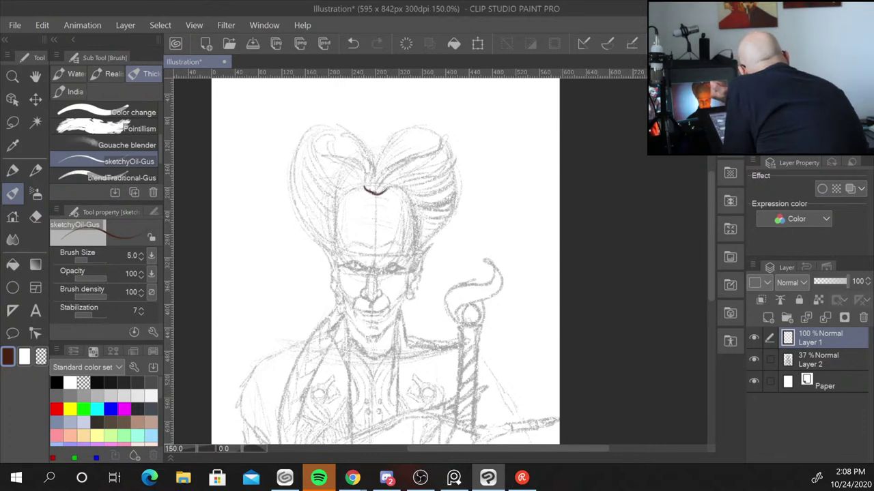
pyautogui.hotkey('ctrl', 'z')
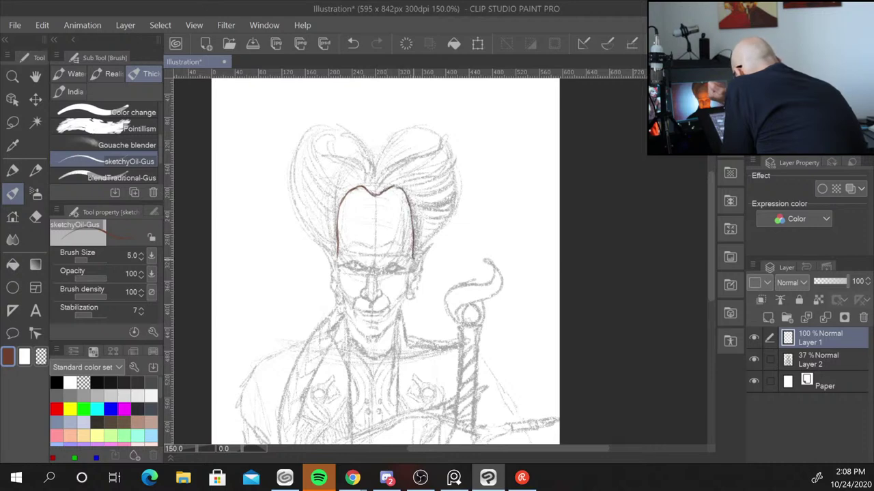
pyautogui.moveTo(384, 151); pyautogui.dragTo(443, 142)
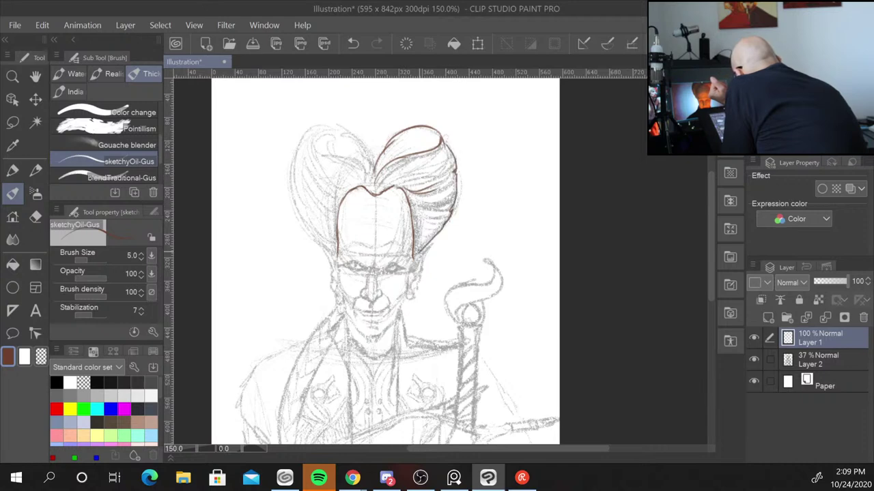
pyautogui.moveTo(358, 141); pyautogui.dragTo(372, 163)
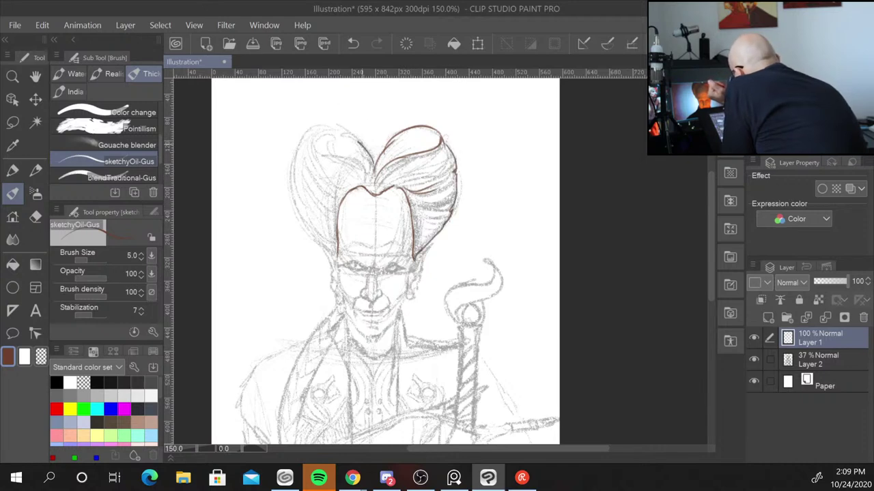
pyautogui.moveTo(301, 129)
pyautogui.mouseDown()
pyautogui.moveTo(294, 204)
pyautogui.moveTo(331, 251)
pyautogui.mouseUp()
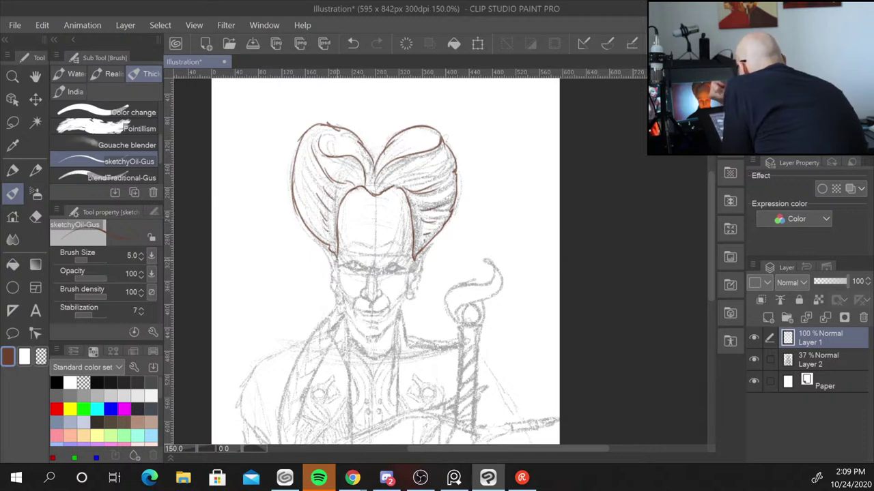
# Zoom in on the face and reduce the brush size to 4
pyautogui.scroll(-3, 489, 273)
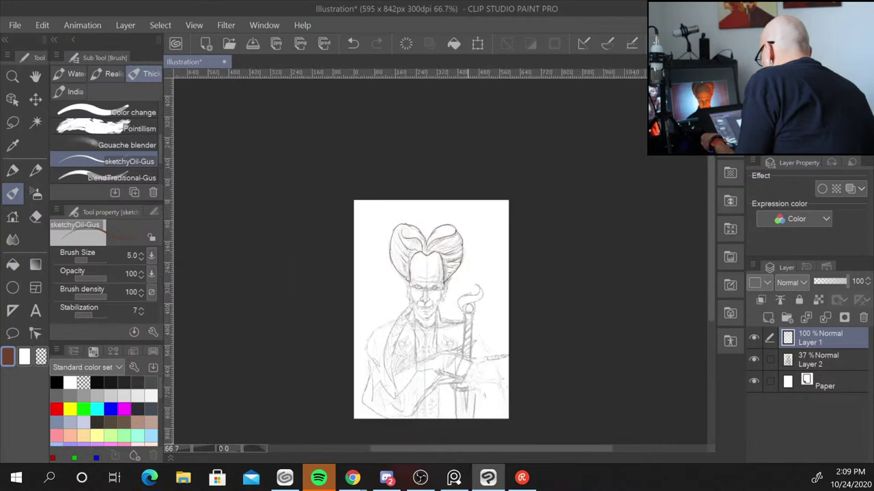
pyautogui.scroll(3, 488, 273)
pyautogui.scroll(3, 503, 297)
pyautogui.scroll(2, 489, 222)
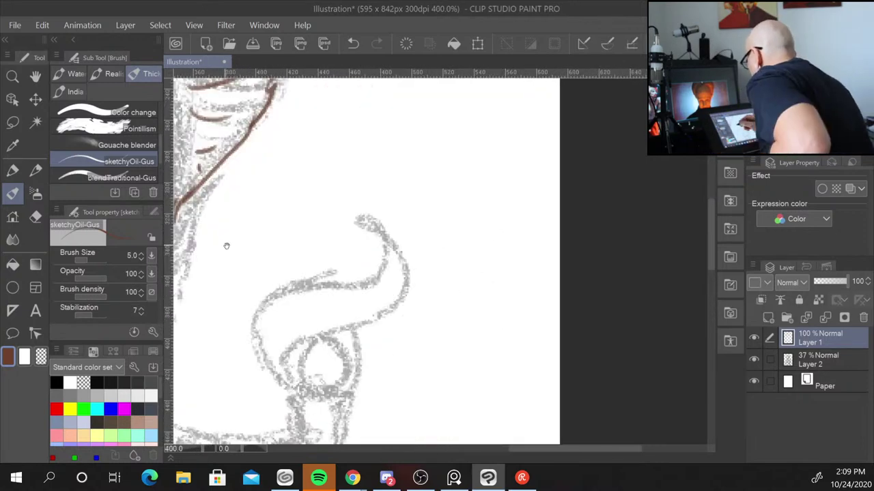
pyautogui.moveTo(226, 244); pyautogui.dragTo(640, 307)
pyautogui.press('[')
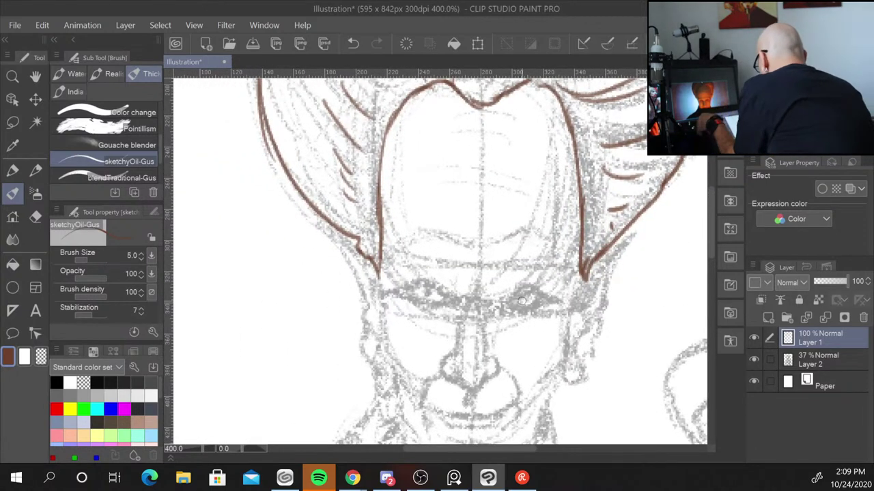
pyautogui.scroll(2, 519, 307)
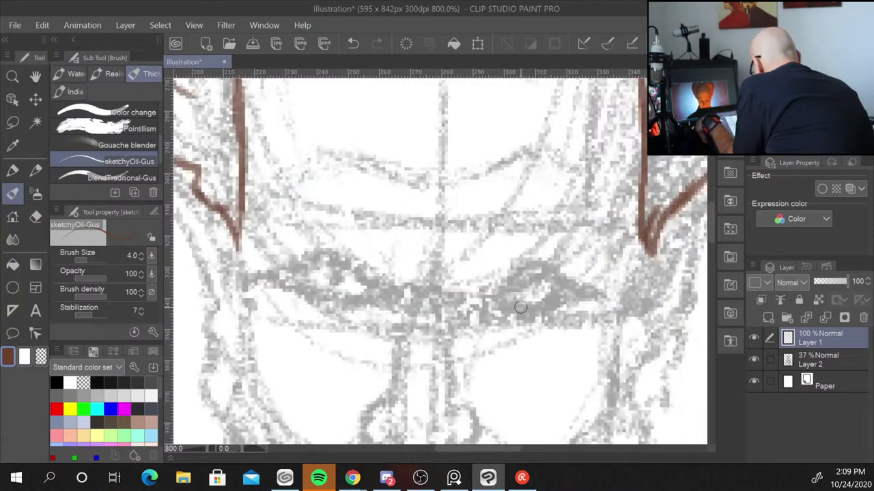
pyautogui.scroll(-2, 520, 309)
pyautogui.scroll(-2, 522, 311)
pyautogui.scroll(4, 524, 312)
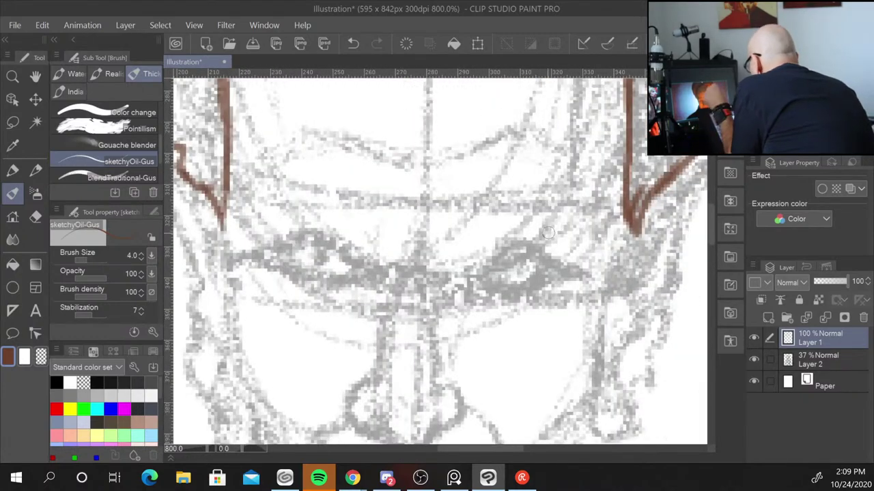
# Ink the right-hand eye with its outline, lower-lid lines, iris and pupil
pyautogui.moveTo(460, 280)
pyautogui.mouseDown()
pyautogui.moveTo(542, 255)
pyautogui.moveTo(522, 292)
pyautogui.mouseUp()
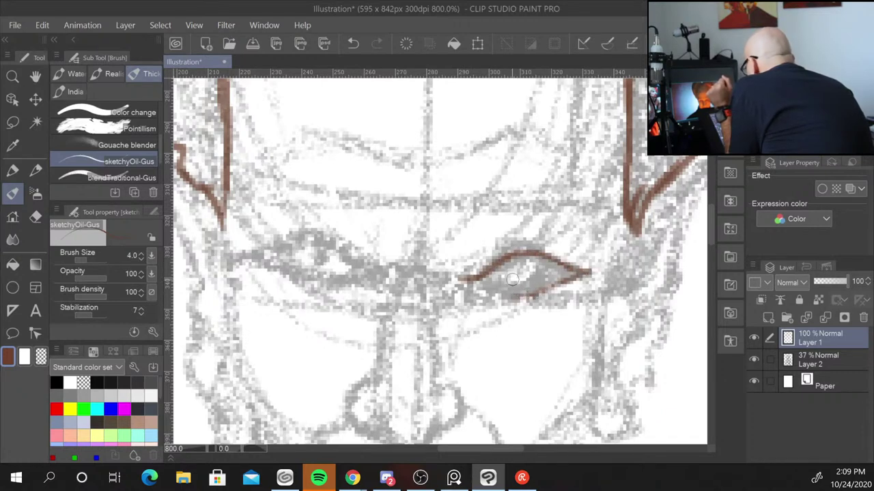
pyautogui.moveTo(518, 295); pyautogui.dragTo(464, 287)
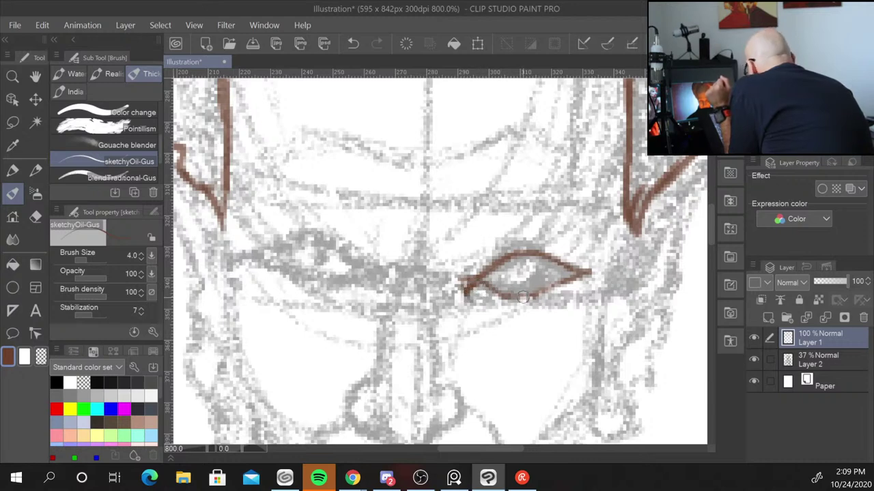
pyautogui.moveTo(485, 306); pyautogui.dragTo(566, 311)
pyautogui.moveTo(505, 318)
pyautogui.mouseDown()
pyautogui.moveTo(569, 302)
pyautogui.moveTo(613, 273)
pyautogui.mouseUp()
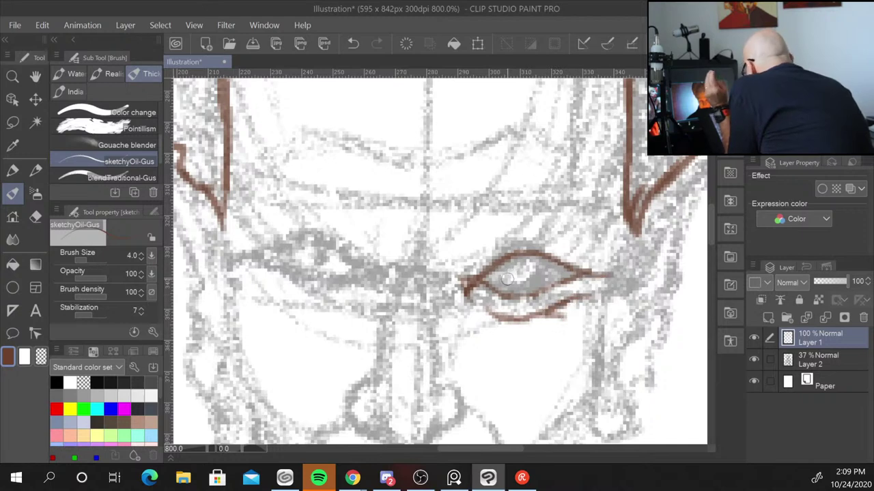
pyautogui.moveTo(508, 266)
pyautogui.mouseDown()
pyautogui.moveTo(547, 273)
pyautogui.moveTo(541, 257)
pyautogui.moveTo(513, 259)
pyautogui.moveTo(524, 272)
pyautogui.mouseUp()
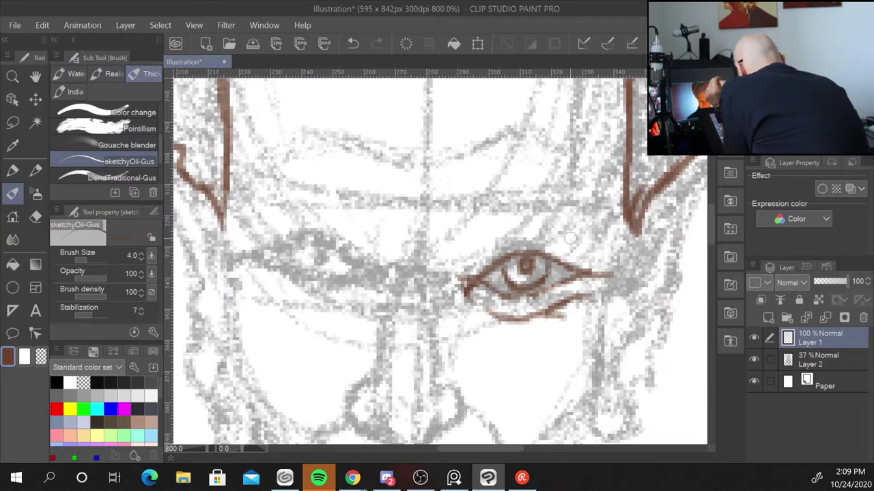
# Ink the left-hand eye, darken both pupils, and strengthen both upper lids
pyautogui.moveTo(253, 259)
pyautogui.mouseDown()
pyautogui.moveTo(385, 274)
pyautogui.moveTo(307, 289)
pyautogui.moveTo(249, 265)
pyautogui.moveTo(328, 236)
pyautogui.moveTo(359, 262)
pyautogui.mouseUp()
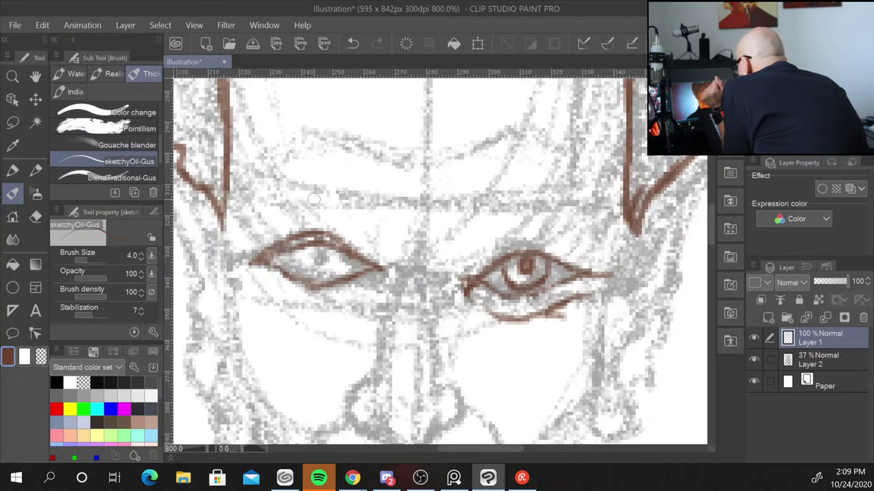
pyautogui.moveTo(303, 252)
pyautogui.mouseDown()
pyautogui.moveTo(300, 274)
pyautogui.moveTo(342, 277)
pyautogui.moveTo(320, 260)
pyautogui.mouseUp()
pyautogui.moveTo(524, 258)
pyautogui.mouseDown()
pyautogui.moveTo(527, 273)
pyautogui.moveTo(532, 258)
pyautogui.mouseUp()
pyautogui.moveTo(477, 277)
pyautogui.mouseDown()
pyautogui.moveTo(509, 243)
pyautogui.moveTo(565, 257)
pyautogui.mouseUp()
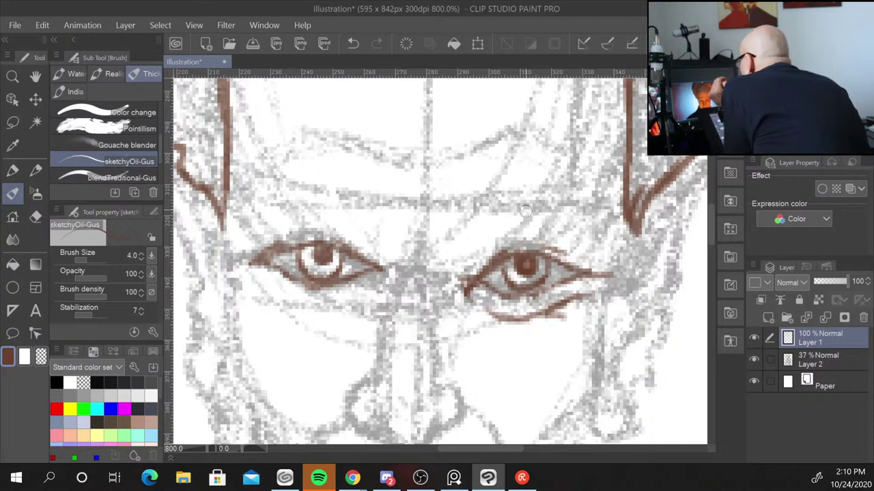
pyautogui.moveTo(496, 247); pyautogui.dragTo(591, 260)
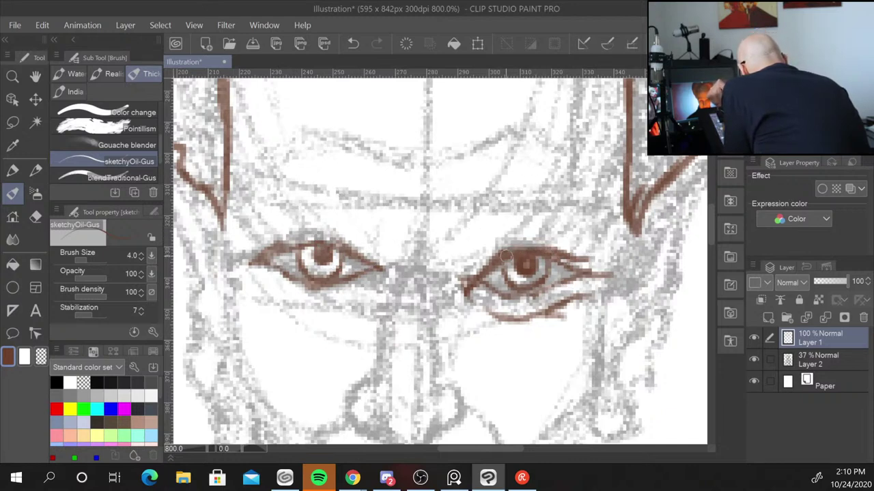
pyautogui.moveTo(353, 239); pyautogui.dragTo(253, 232)
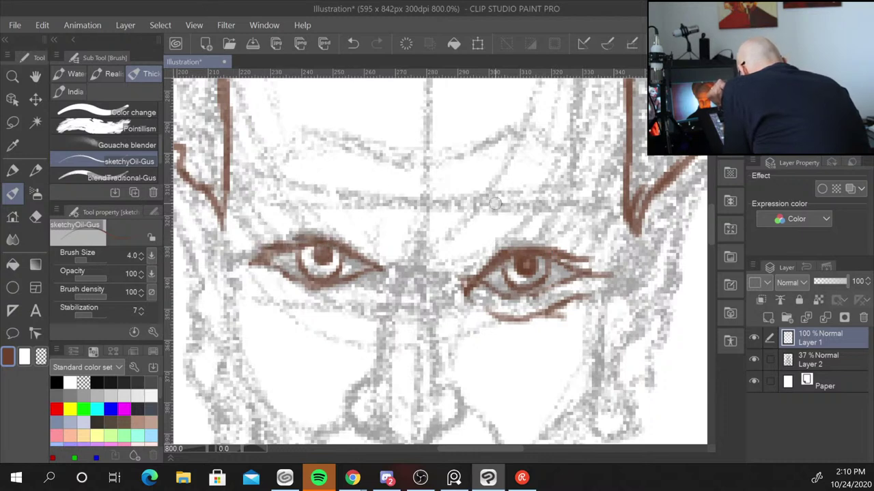
pyautogui.moveTo(386, 270)
pyautogui.mouseDown()
pyautogui.moveTo(436, 283)
pyautogui.moveTo(463, 272)
pyautogui.mouseUp()
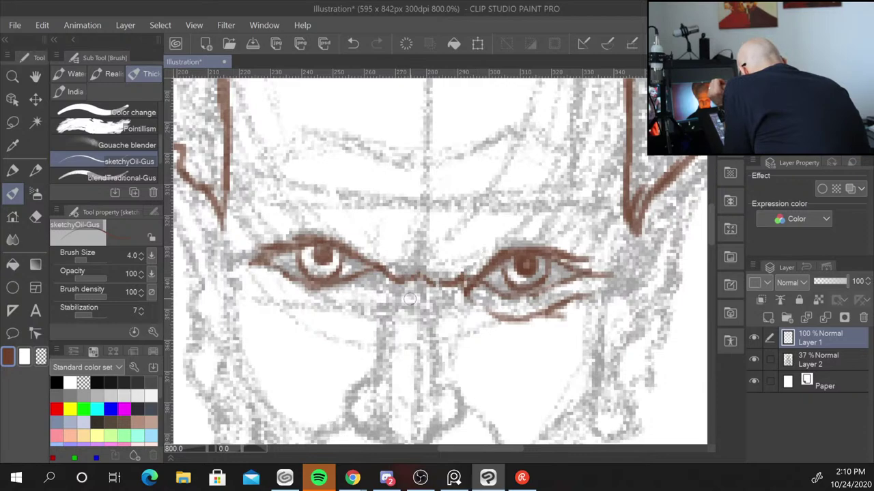
# Ink the nose's bottom edge and both nostrils
pyautogui.moveTo(710, 232)
pyautogui.mouseDown()
pyautogui.moveTo(710, 261)
pyautogui.moveTo(710, 251)
pyautogui.mouseUp()
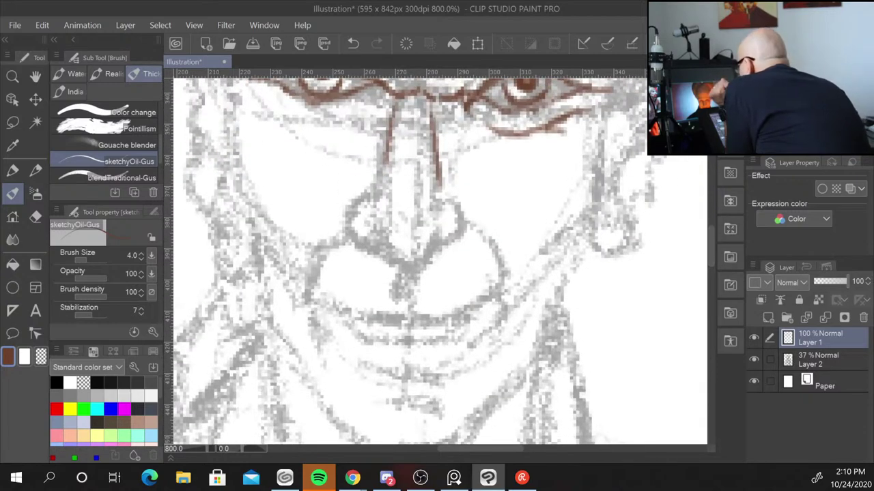
pyautogui.moveTo(383, 258)
pyautogui.mouseDown()
pyautogui.moveTo(452, 235)
pyautogui.moveTo(438, 195)
pyautogui.mouseUp()
pyautogui.moveTo(379, 197); pyautogui.dragTo(381, 254)
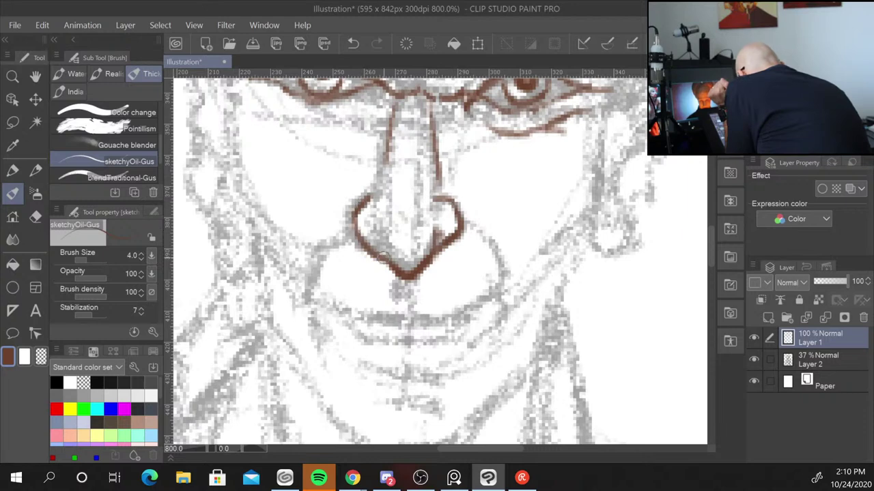
pyautogui.moveTo(384, 215); pyautogui.dragTo(396, 297)
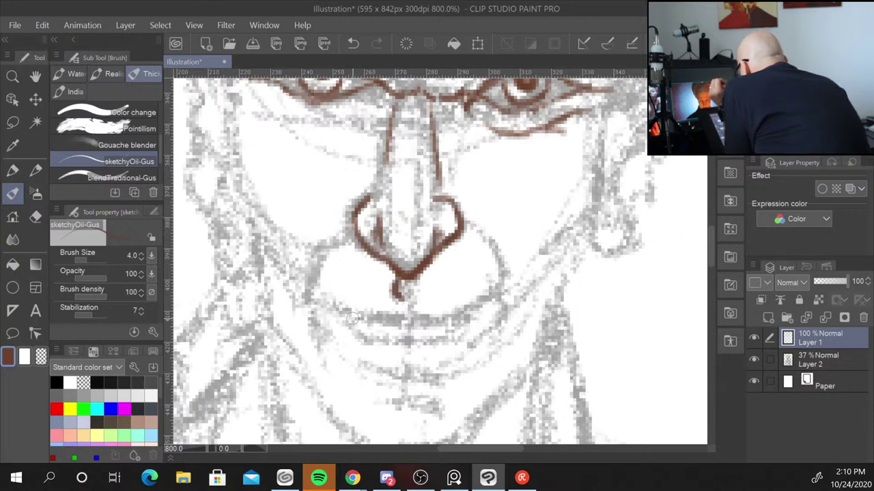
# Ink the grinning mouth with lower lip, teeth and chin line
pyautogui.moveTo(333, 303)
pyautogui.mouseDown()
pyautogui.moveTo(463, 310)
pyautogui.moveTo(488, 297)
pyautogui.moveTo(332, 300)
pyautogui.mouseUp()
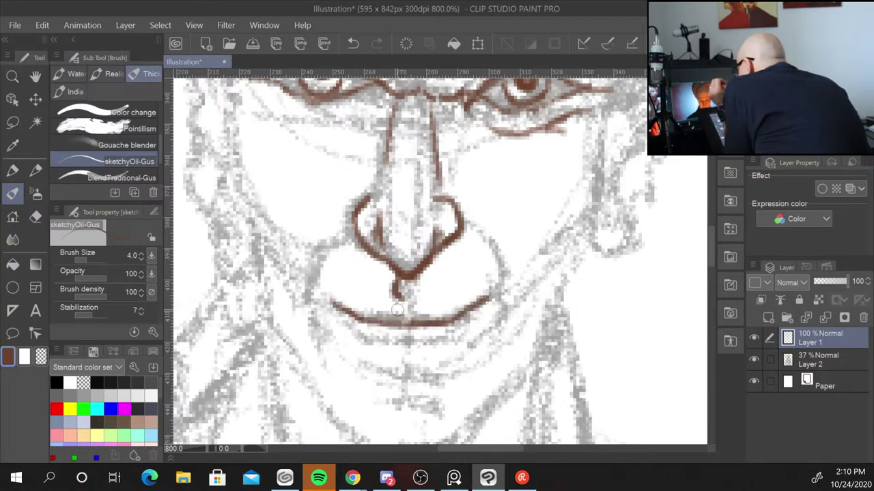
pyautogui.moveTo(354, 330)
pyautogui.mouseDown()
pyautogui.moveTo(453, 348)
pyautogui.moveTo(471, 315)
pyautogui.mouseUp()
pyautogui.moveTo(357, 322)
pyautogui.mouseDown()
pyautogui.moveTo(382, 369)
pyautogui.moveTo(396, 363)
pyautogui.mouseUp()
pyautogui.moveTo(409, 346)
pyautogui.mouseDown()
pyautogui.moveTo(411, 372)
pyautogui.moveTo(449, 360)
pyautogui.mouseUp()
pyautogui.moveTo(374, 384)
pyautogui.mouseDown()
pyautogui.moveTo(456, 385)
pyautogui.moveTo(396, 403)
pyautogui.moveTo(420, 393)
pyautogui.moveTo(463, 397)
pyautogui.mouseUp()
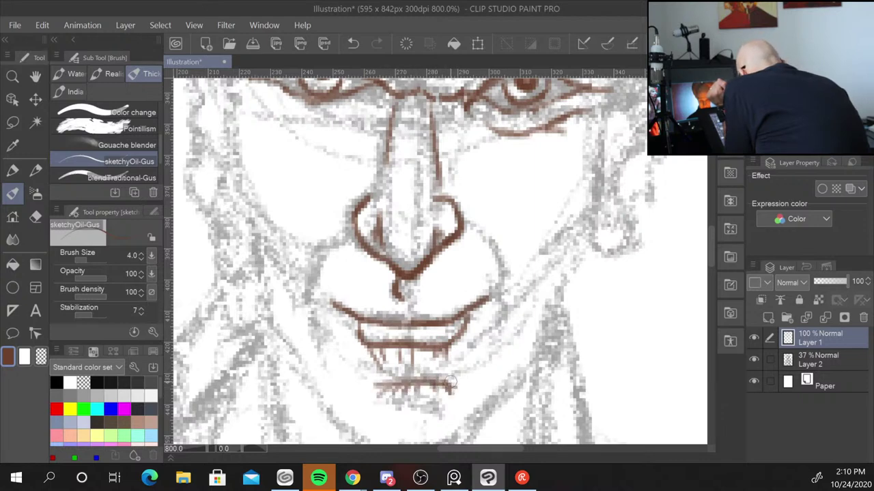
pyautogui.moveTo(389, 384); pyautogui.dragTo(367, 393)
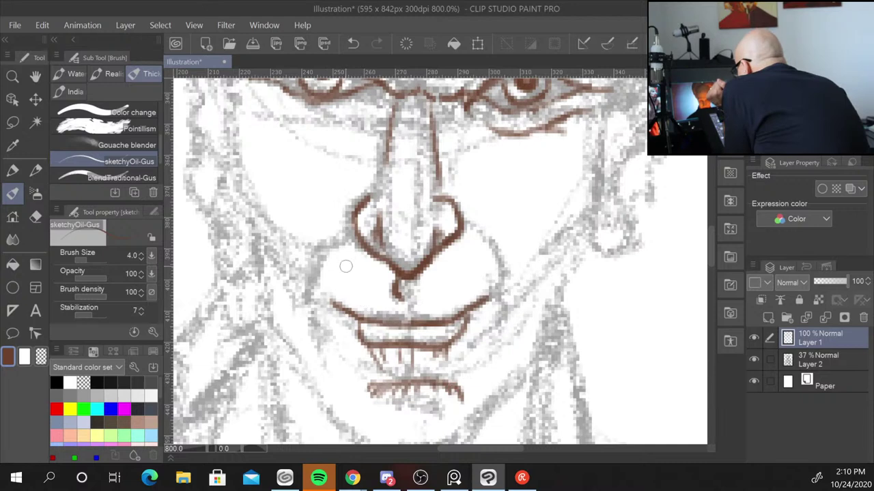
pyautogui.moveTo(333, 305); pyautogui.dragTo(336, 343)
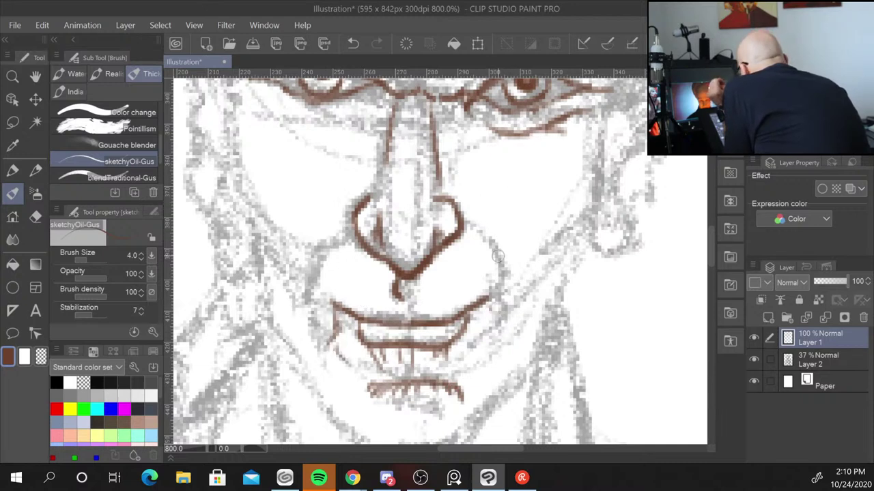
# Ink the cheek lines, right brow area and right side of the cheek and neck
pyautogui.moveTo(477, 231)
pyautogui.mouseDown()
pyautogui.moveTo(507, 269)
pyautogui.moveTo(503, 315)
pyautogui.mouseUp()
pyautogui.moveTo(342, 236)
pyautogui.mouseDown()
pyautogui.moveTo(316, 256)
pyautogui.moveTo(306, 281)
pyautogui.moveTo(309, 318)
pyautogui.moveTo(332, 327)
pyautogui.mouseUp()
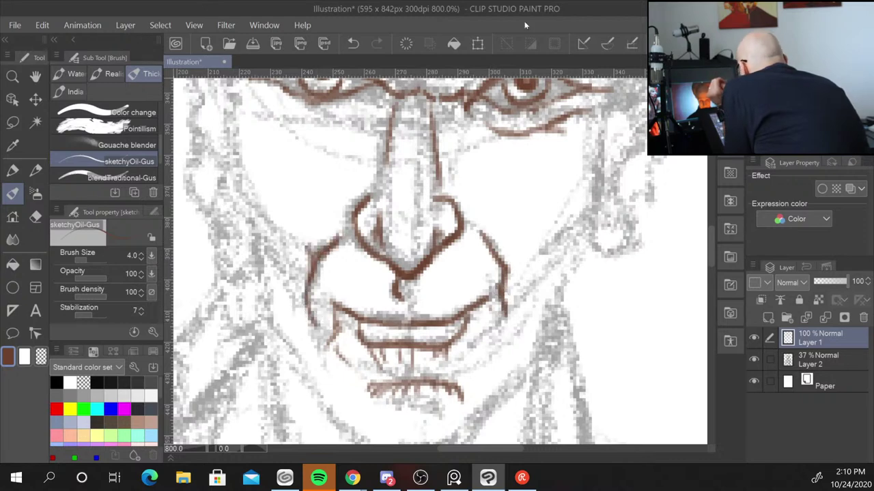
pyautogui.moveTo(450, 109); pyautogui.dragTo(483, 146)
pyautogui.moveTo(464, 109); pyautogui.dragTo(499, 133)
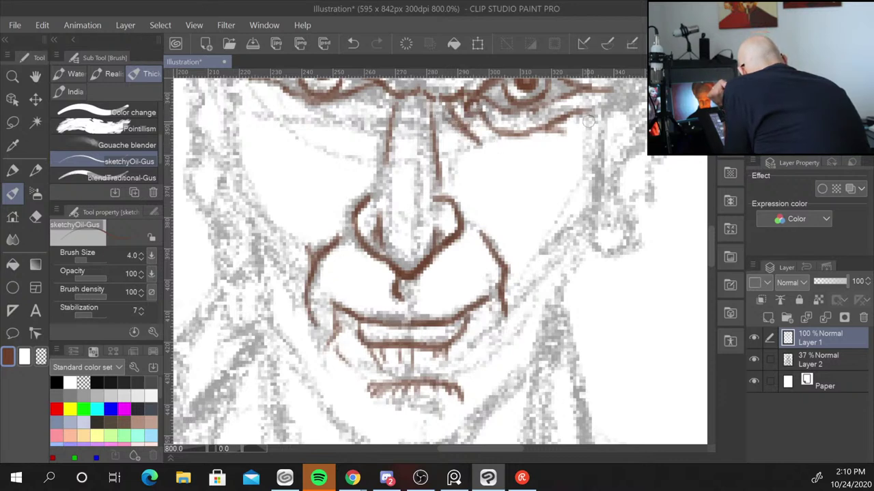
pyautogui.moveTo(592, 116)
pyautogui.mouseDown()
pyautogui.moveTo(574, 133)
pyautogui.moveTo(588, 205)
pyautogui.moveTo(559, 268)
pyautogui.mouseUp()
pyautogui.moveTo(554, 232); pyautogui.dragTo(541, 314)
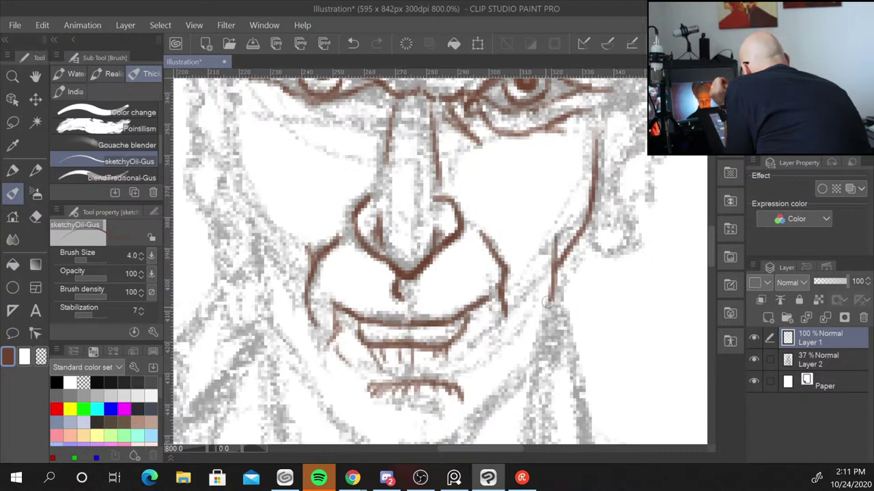
pyautogui.moveTo(585, 228); pyautogui.dragTo(561, 284)
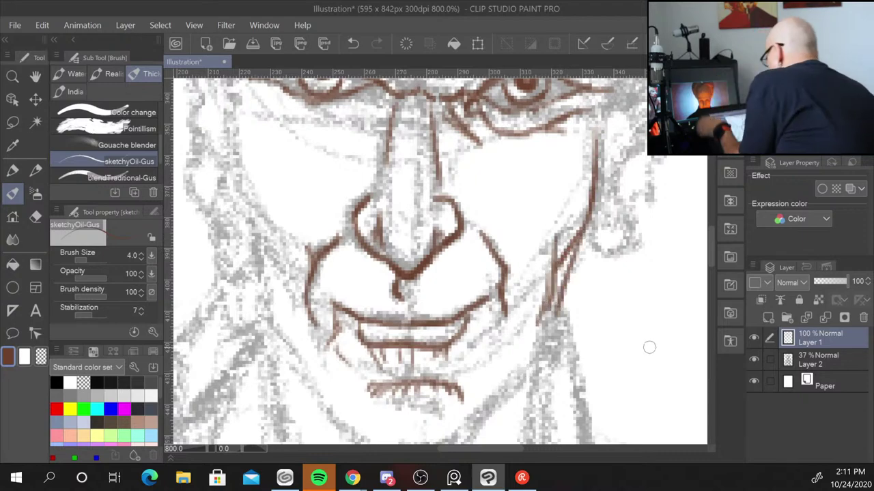
# Zoom out to 150% and centre the whole figure with inked head and sword sketch
pyautogui.scroll(-3, 649, 346)
pyautogui.scroll(-2, 655, 346)
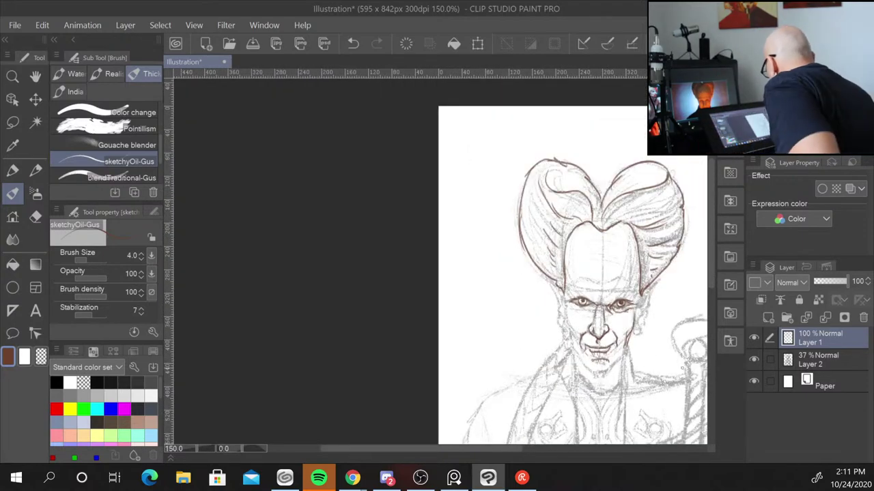
pyautogui.moveTo(655, 347)
pyautogui.mouseDown()
pyautogui.moveTo(588, 263)
pyautogui.moveTo(537, 257)
pyautogui.mouseUp()
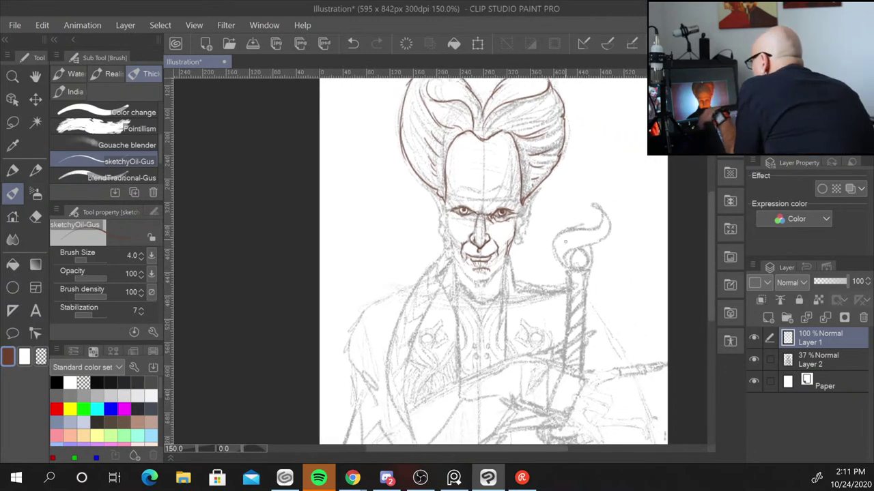
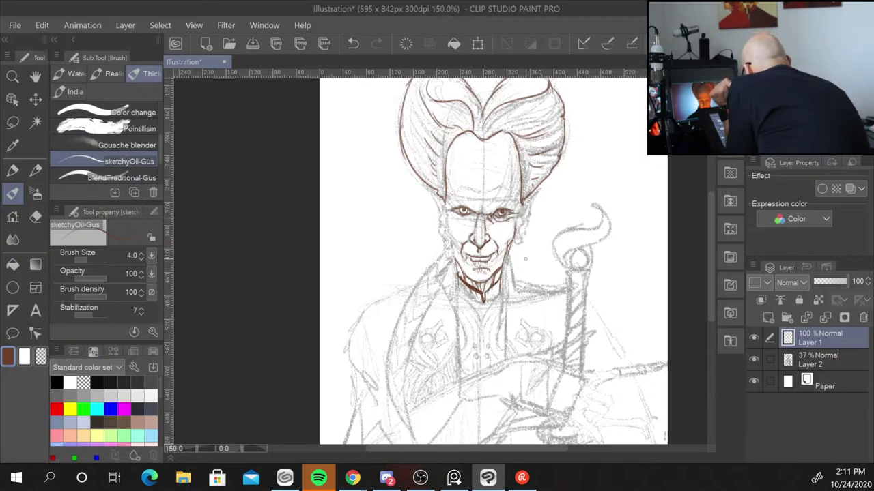
# Ink the right ear, the right hair edge and wrinkle lines on both cheeks in brown
pyautogui.scroll(-1, 539, 265)
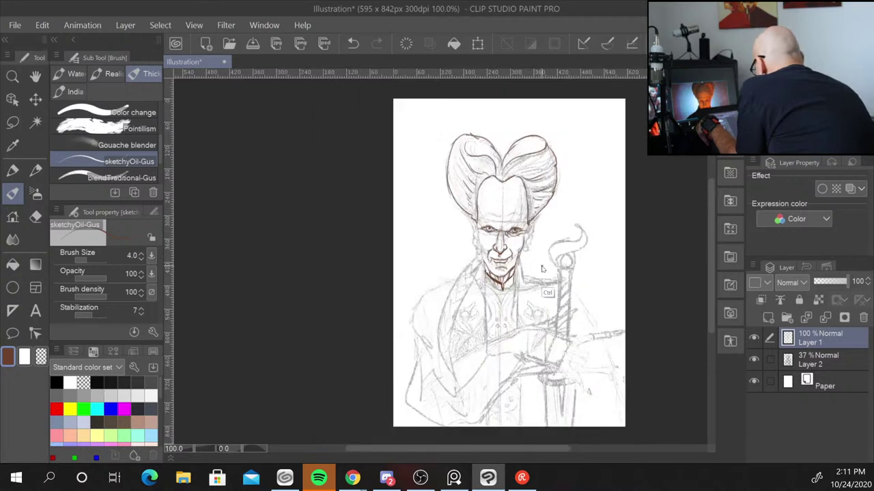
pyautogui.scroll(2, 540, 266)
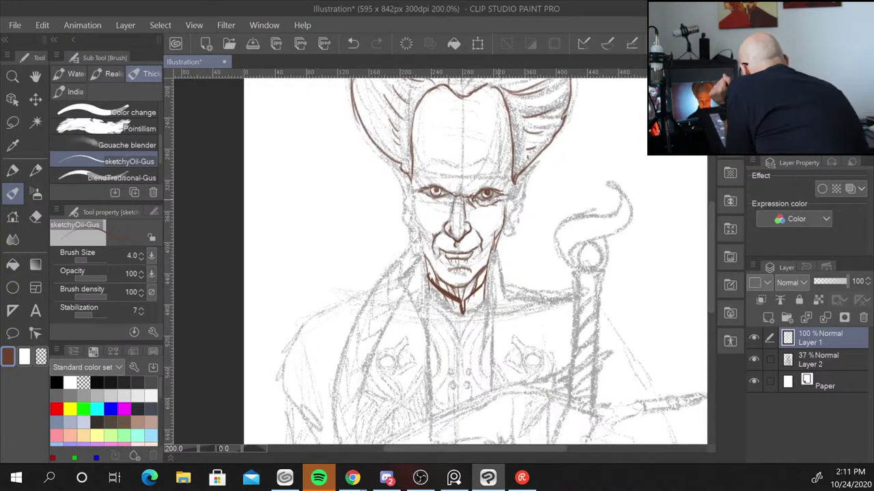
pyautogui.moveTo(504, 227); pyautogui.dragTo(508, 236)
pyautogui.moveTo(510, 184); pyautogui.dragTo(520, 176)
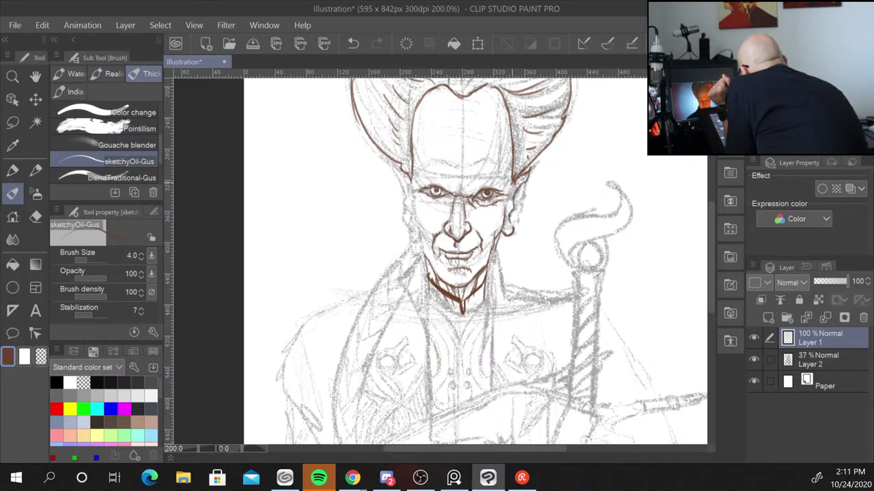
pyautogui.moveTo(502, 173); pyautogui.dragTo(501, 191)
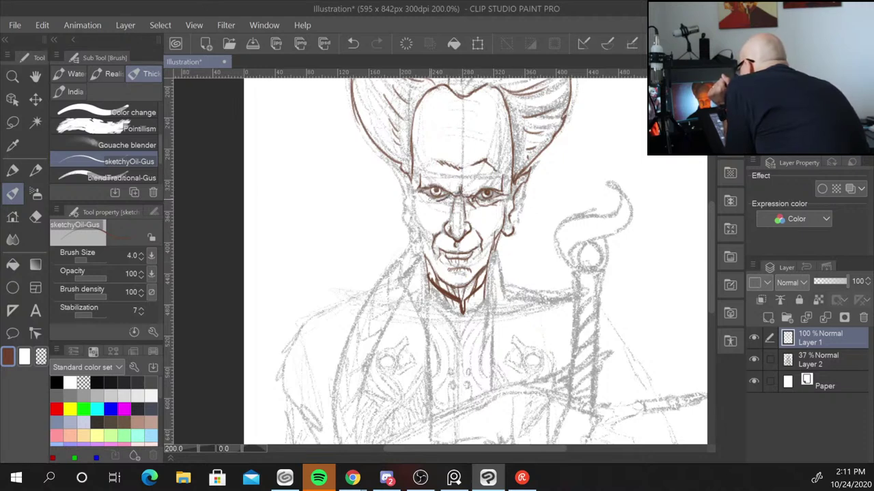
pyautogui.moveTo(431, 204)
pyautogui.mouseDown()
pyautogui.moveTo(492, 220)
pyautogui.moveTo(495, 237)
pyautogui.mouseUp()
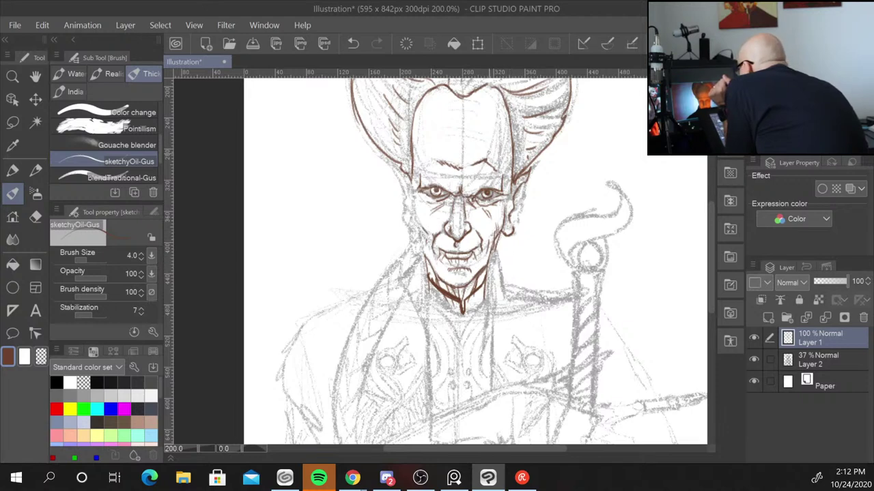
pyautogui.moveTo(506, 210); pyautogui.dragTo(512, 227)
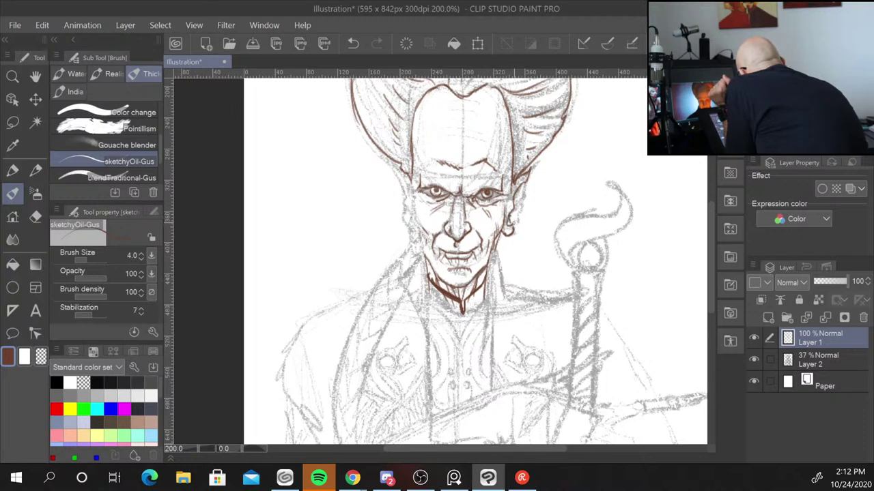
pyautogui.moveTo(521, 187); pyautogui.dragTo(520, 194)
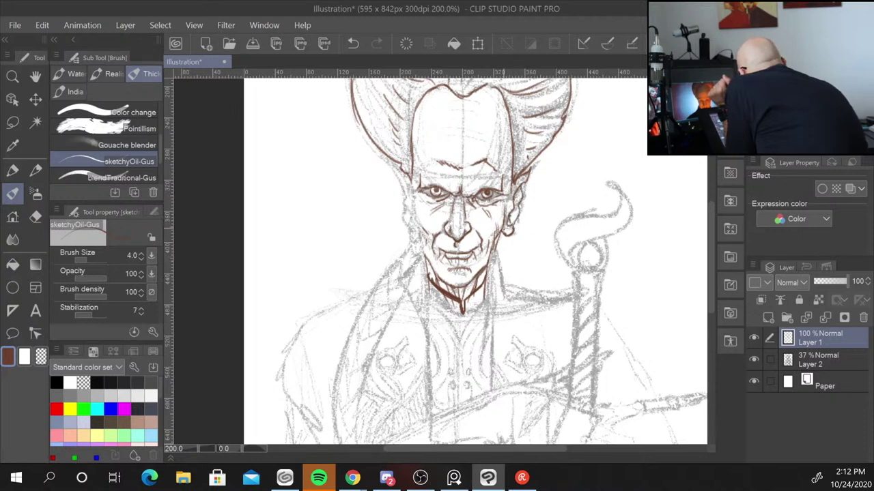
# Ink the left hair and face edges, the left cheek and jaw wrinkles, a forehead line and the neck
pyautogui.moveTo(412, 228); pyautogui.dragTo(408, 236)
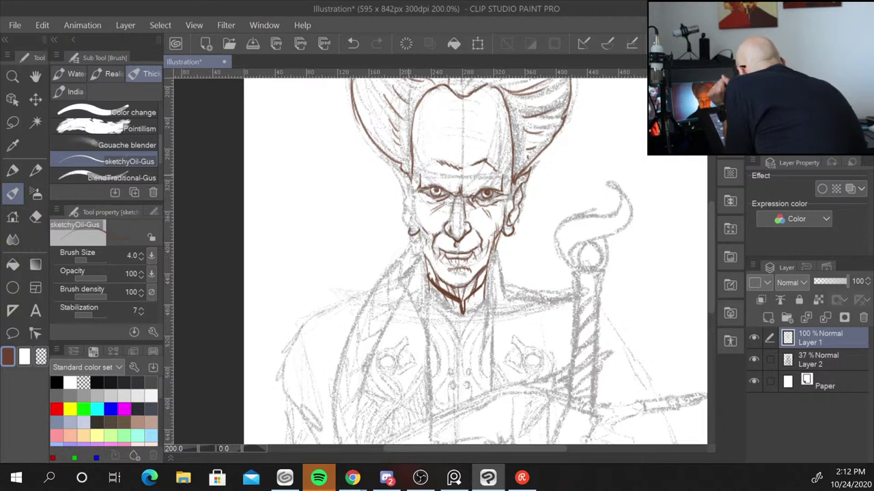
pyautogui.moveTo(410, 183)
pyautogui.mouseDown()
pyautogui.moveTo(392, 164)
pyautogui.moveTo(412, 196)
pyautogui.moveTo(408, 224)
pyautogui.mouseUp()
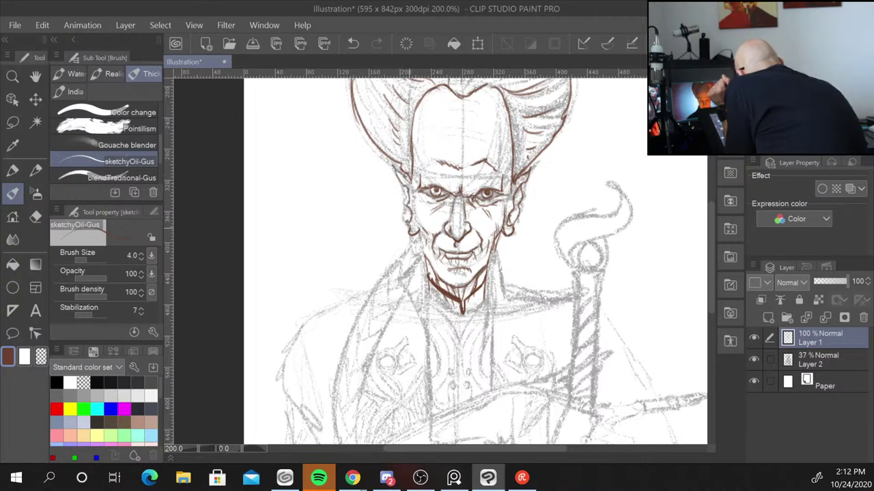
pyautogui.moveTo(402, 182)
pyautogui.mouseDown()
pyautogui.moveTo(403, 223)
pyautogui.moveTo(404, 206)
pyautogui.mouseUp()
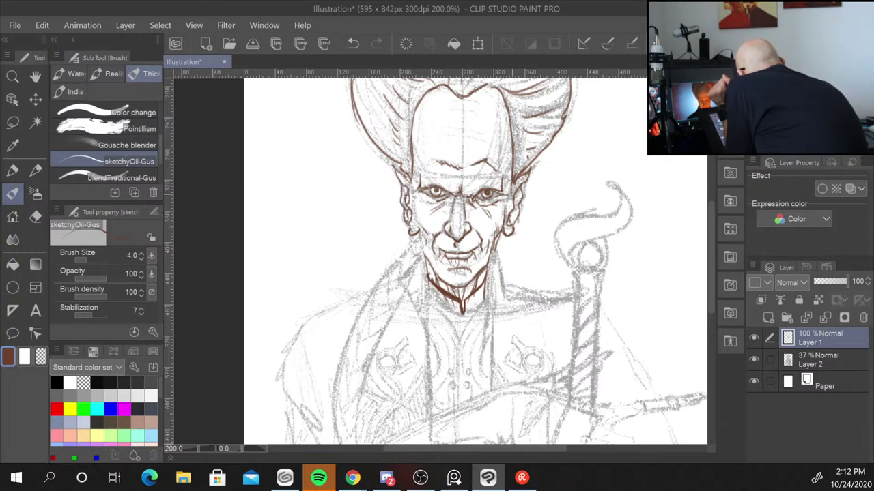
pyautogui.moveTo(516, 196); pyautogui.dragTo(514, 215)
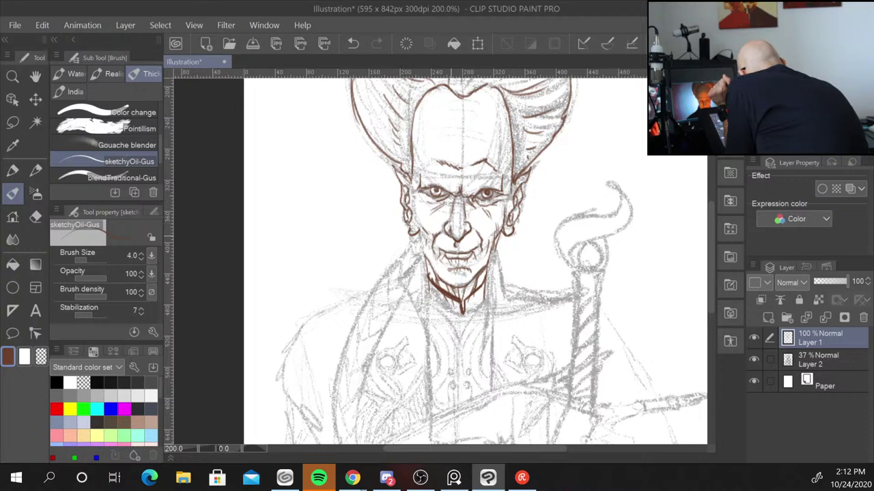
pyautogui.moveTo(413, 195); pyautogui.dragTo(421, 254)
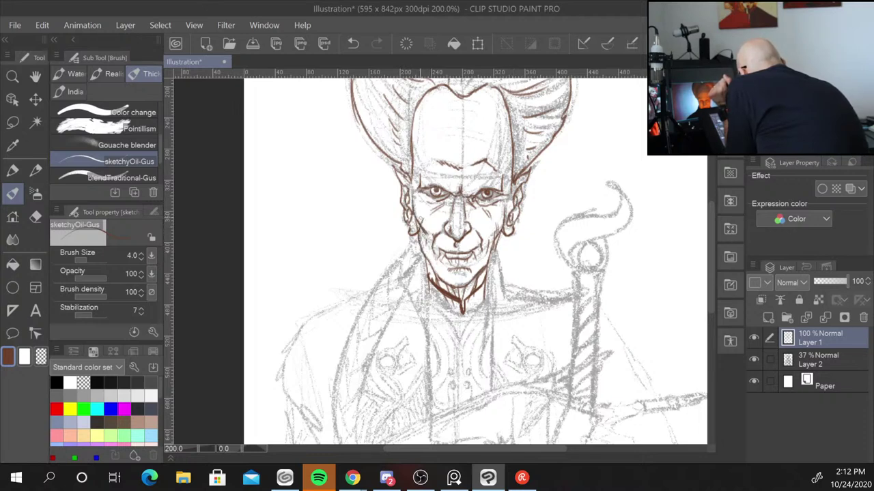
pyautogui.moveTo(418, 209); pyautogui.dragTo(420, 222)
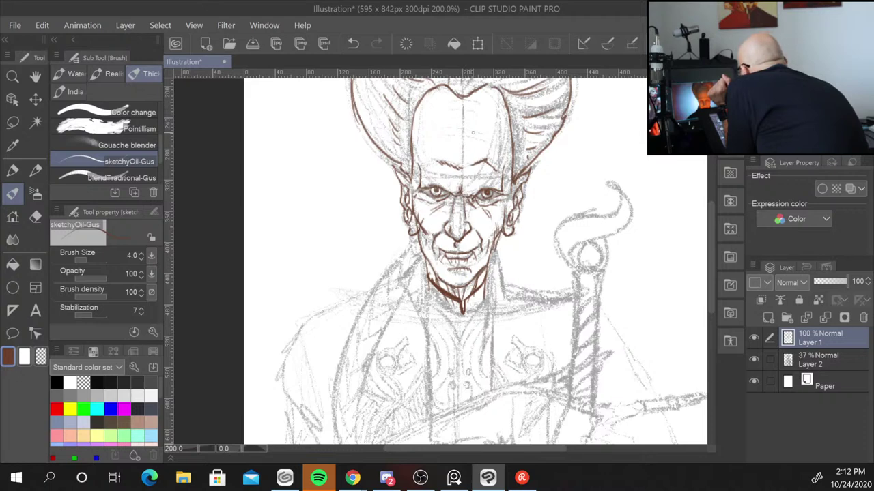
pyautogui.moveTo(445, 136); pyautogui.dragTo(485, 139)
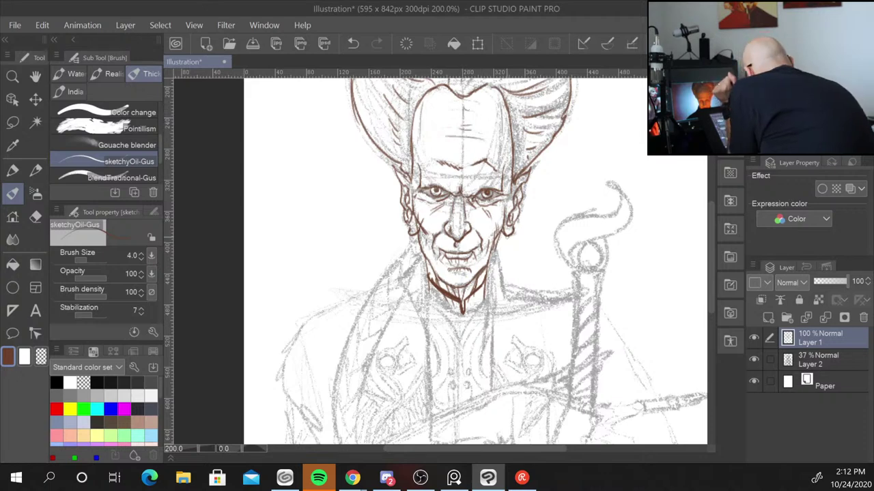
pyautogui.moveTo(429, 280); pyautogui.dragTo(428, 359)
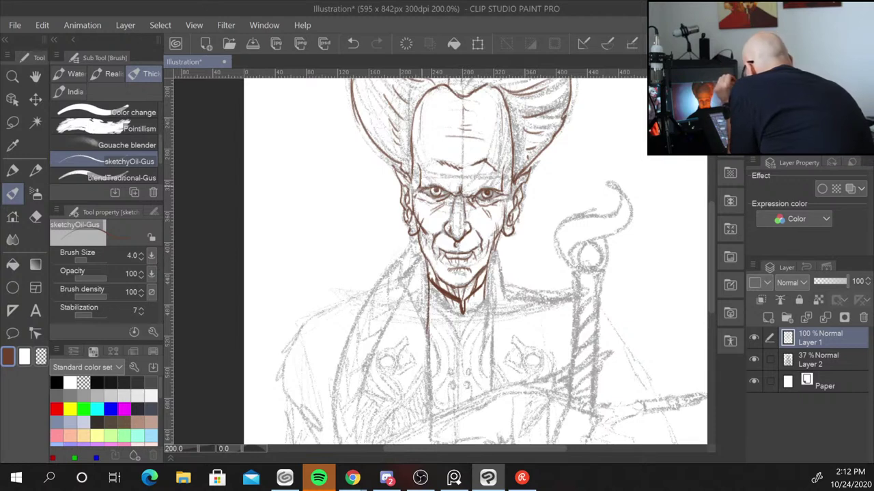
# Extend the neck line and ink the tall collar lines running down from the right jaw
pyautogui.moveTo(424, 253)
pyautogui.mouseDown()
pyautogui.moveTo(400, 283)
pyautogui.moveTo(430, 347)
pyautogui.mouseUp()
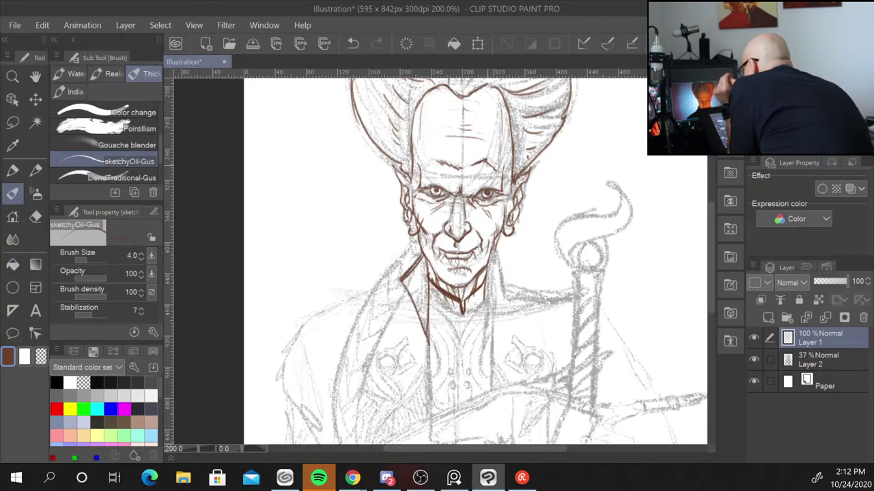
pyautogui.moveTo(498, 249); pyautogui.dragTo(483, 300)
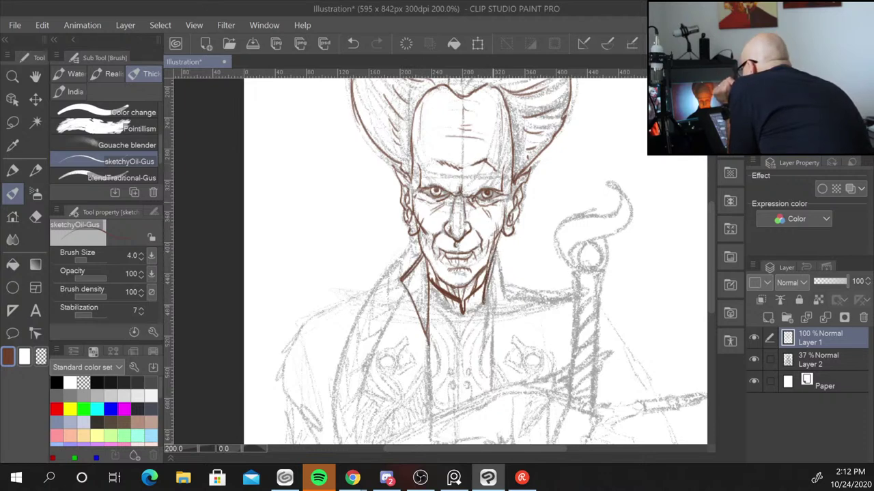
pyautogui.moveTo(496, 240)
pyautogui.mouseDown()
pyautogui.moveTo(502, 290)
pyautogui.moveTo(524, 307)
pyautogui.mouseUp()
pyautogui.moveTo(486, 286); pyautogui.dragTo(488, 396)
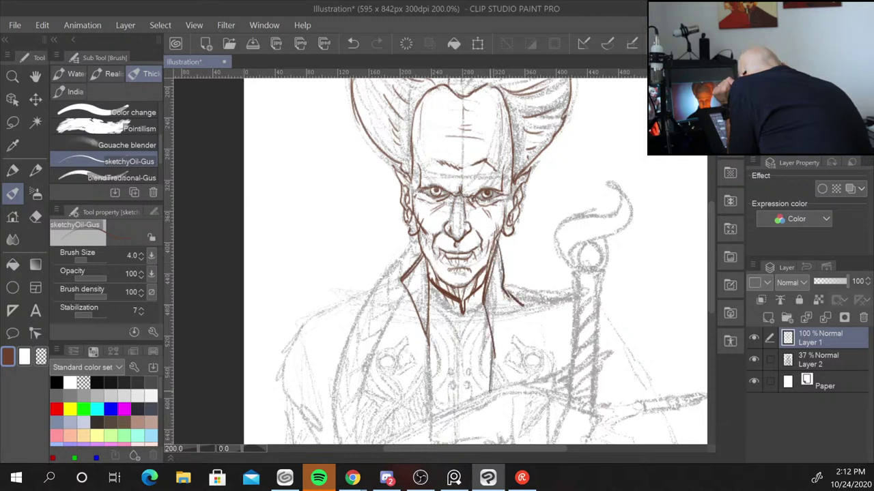
pyautogui.moveTo(429, 336); pyautogui.dragTo(426, 407)
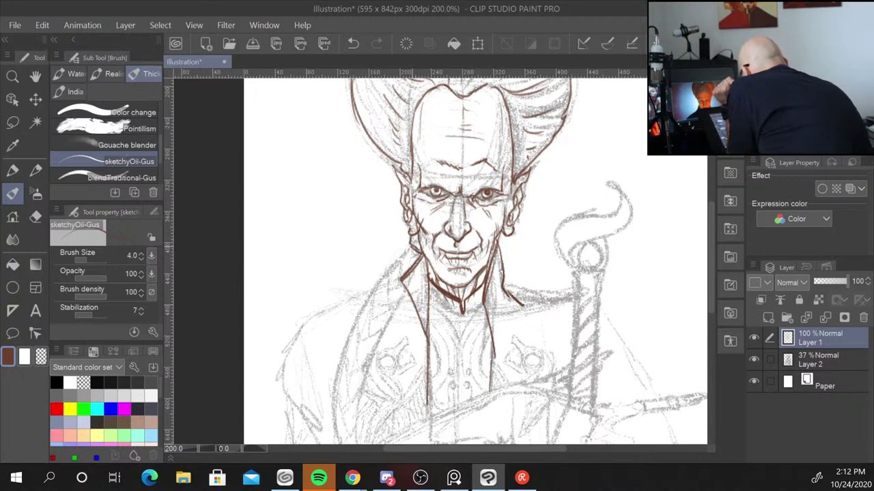
# Ink the left jaw line, the long curving left coat edge and an inner coat line
pyautogui.moveTo(412, 244); pyautogui.dragTo(334, 386)
pyautogui.moveTo(345, 338); pyautogui.dragTo(334, 430)
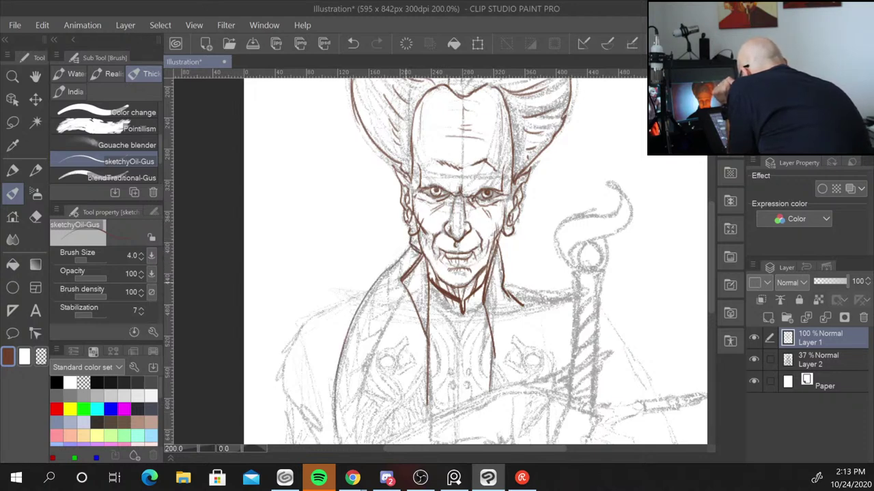
pyautogui.moveTo(405, 288); pyautogui.dragTo(375, 342)
pyautogui.moveTo(394, 309); pyautogui.dragTo(353, 420)
pyautogui.moveTo(411, 235); pyautogui.dragTo(423, 254)
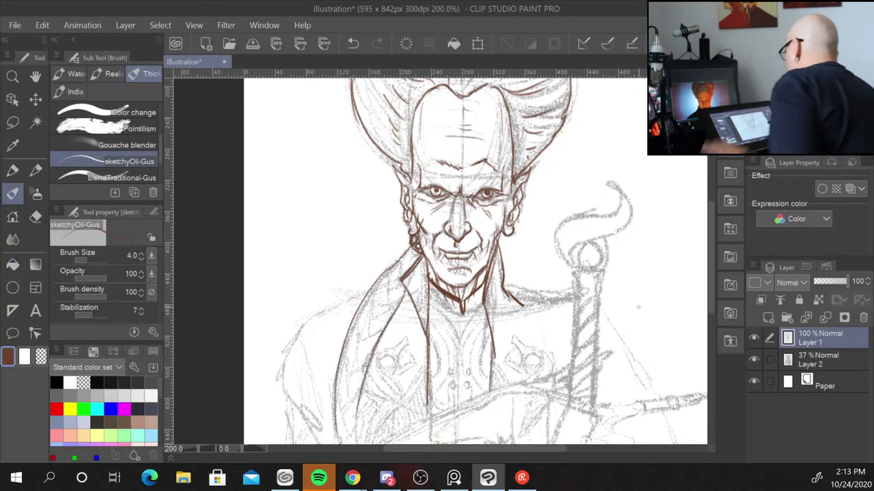
pyautogui.moveTo(464, 314)
pyautogui.mouseDown()
pyautogui.moveTo(484, 154)
pyautogui.moveTo(498, 142)
pyautogui.mouseUp()
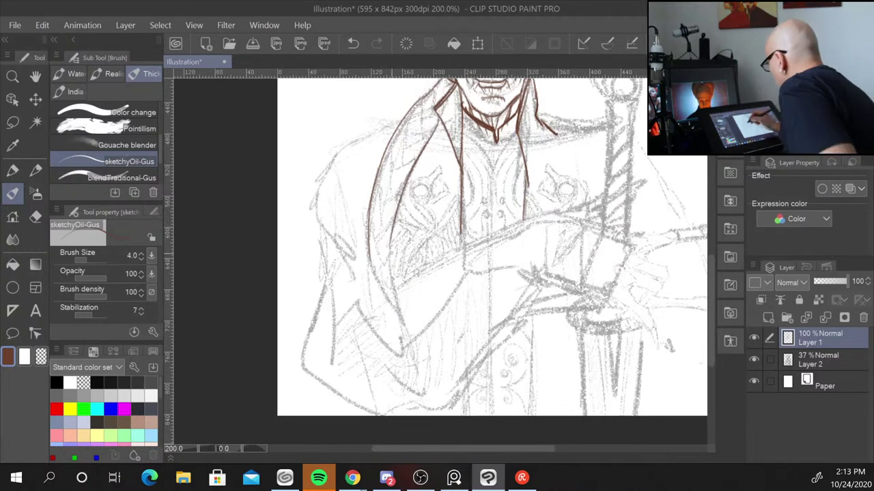
# Extend the left coat curve and hatch a chevron braid pattern down the left collar band
pyautogui.moveTo(368, 253); pyautogui.dragTo(409, 334)
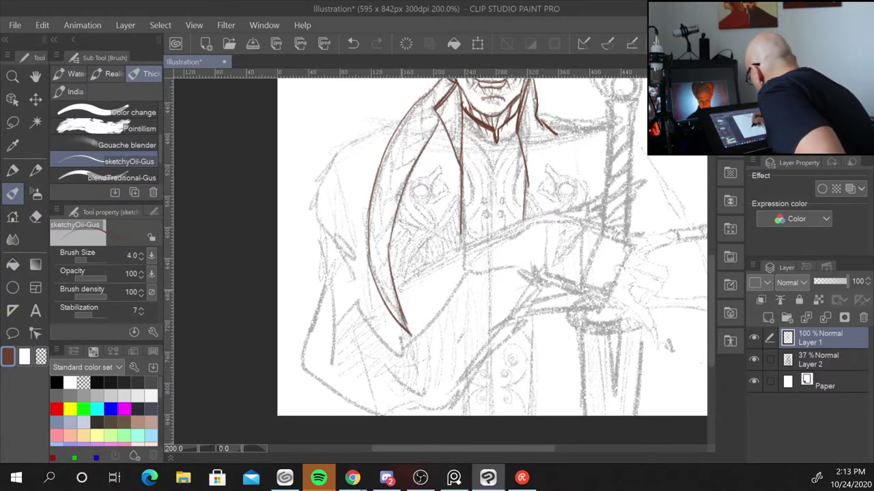
pyautogui.moveTo(477, 205); pyautogui.dragTo(461, 280)
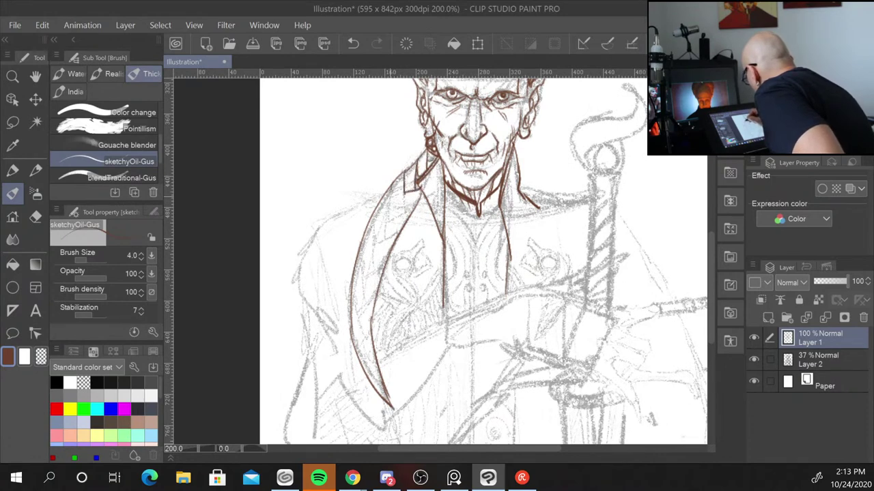
pyautogui.moveTo(395, 181)
pyautogui.mouseDown()
pyautogui.moveTo(390, 209)
pyautogui.moveTo(419, 199)
pyautogui.moveTo(384, 230)
pyautogui.mouseUp()
pyautogui.moveTo(414, 203)
pyautogui.mouseDown()
pyautogui.moveTo(371, 245)
pyautogui.moveTo(403, 230)
pyautogui.moveTo(366, 270)
pyautogui.mouseUp()
pyautogui.moveTo(380, 225); pyautogui.dragTo(359, 295)
pyautogui.moveTo(376, 252); pyautogui.dragTo(363, 284)
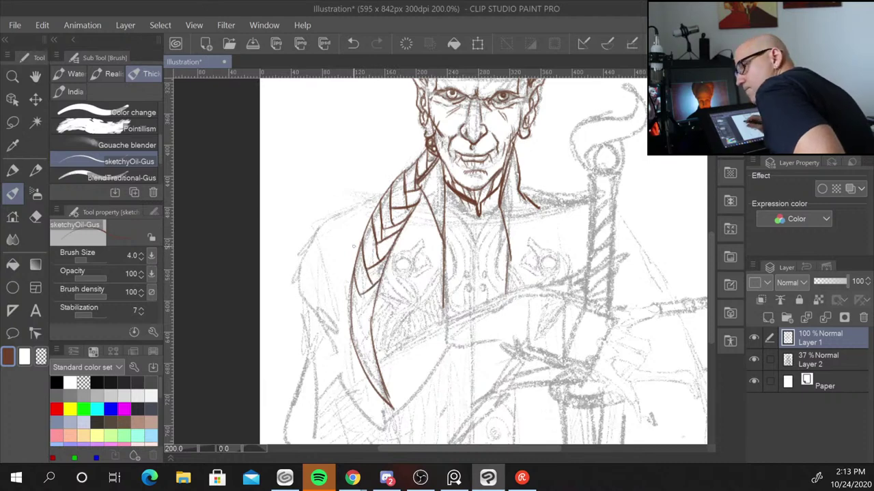
pyautogui.moveTo(360, 291); pyautogui.dragTo(357, 318)
pyautogui.moveTo(372, 281)
pyautogui.mouseDown()
pyautogui.moveTo(354, 307)
pyautogui.moveTo(352, 345)
pyautogui.mouseUp()
pyautogui.moveTo(369, 305)
pyautogui.mouseDown()
pyautogui.moveTo(354, 340)
pyautogui.moveTo(359, 368)
pyautogui.mouseUp()
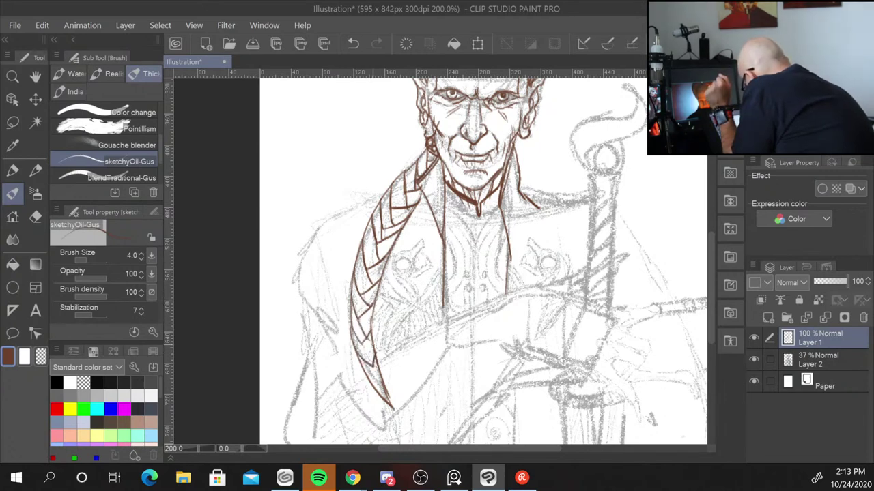
pyautogui.moveTo(376, 336)
pyautogui.mouseDown()
pyautogui.moveTo(357, 360)
pyautogui.moveTo(370, 390)
pyautogui.mouseUp()
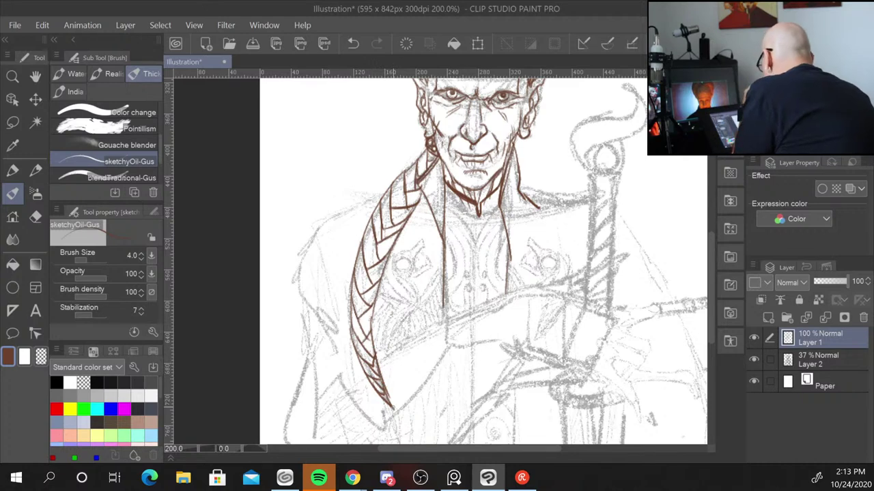
pyautogui.moveTo(392, 403)
pyautogui.mouseDown()
pyautogui.moveTo(399, 437)
pyautogui.moveTo(404, 430)
pyautogui.mouseUp()
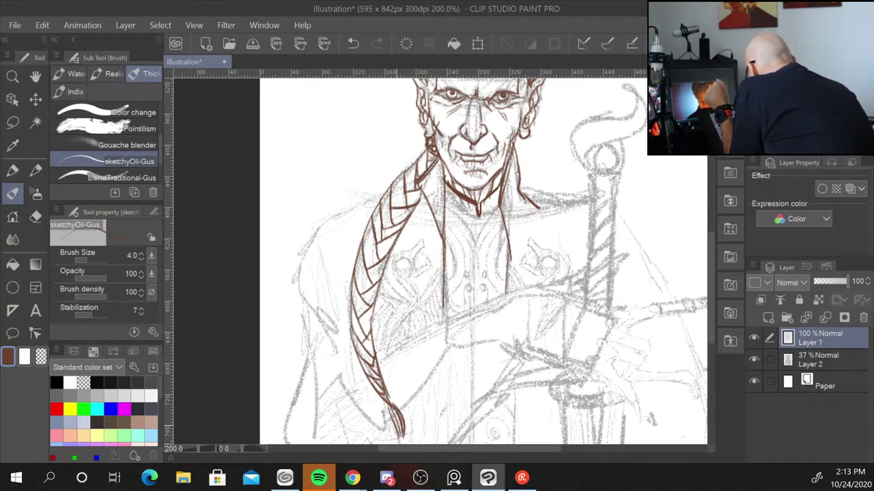
# Ink the left shoulder and arm outline, the collar edge to its tip, and two chest lines
pyautogui.moveTo(423, 145); pyautogui.dragTo(401, 176)
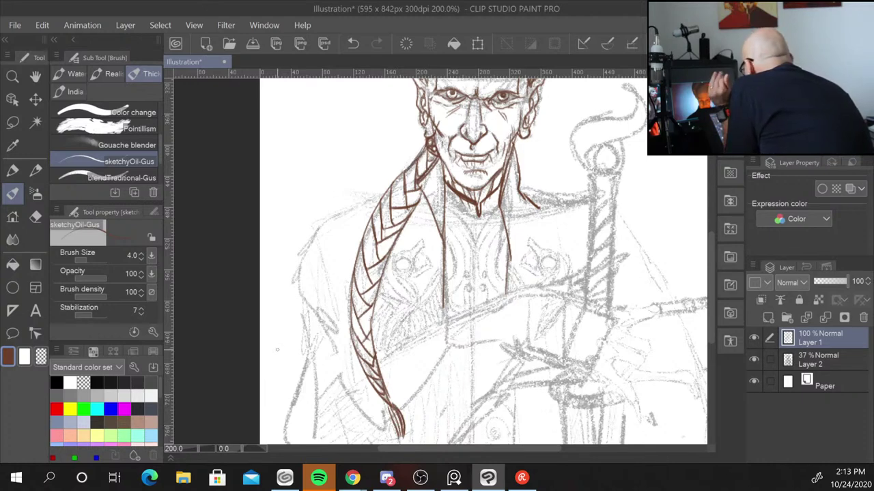
pyautogui.moveTo(384, 193)
pyautogui.mouseDown()
pyautogui.moveTo(309, 244)
pyautogui.moveTo(296, 303)
pyautogui.moveTo(312, 352)
pyautogui.mouseUp()
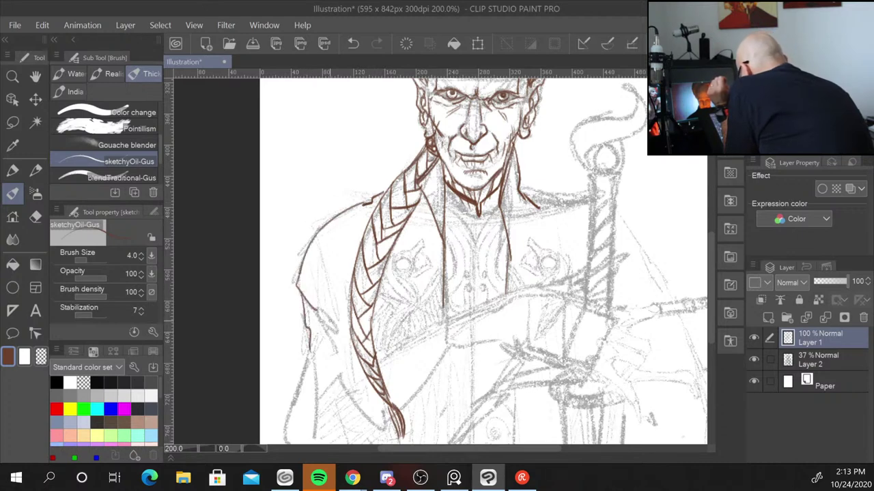
pyautogui.moveTo(325, 312)
pyautogui.mouseDown()
pyautogui.moveTo(336, 332)
pyautogui.moveTo(321, 342)
pyautogui.mouseUp()
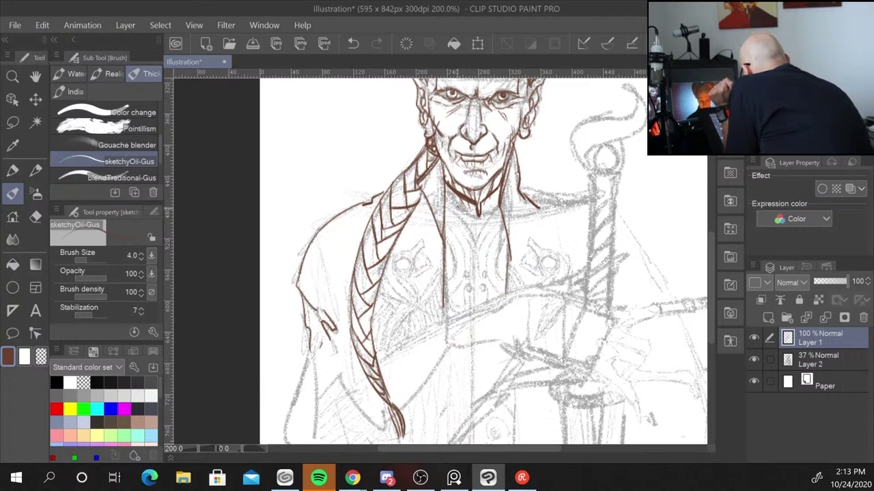
pyautogui.moveTo(450, 200)
pyautogui.mouseDown()
pyautogui.moveTo(477, 222)
pyautogui.moveTo(497, 222)
pyautogui.moveTo(476, 250)
pyautogui.mouseUp()
pyautogui.moveTo(496, 214); pyautogui.dragTo(475, 272)
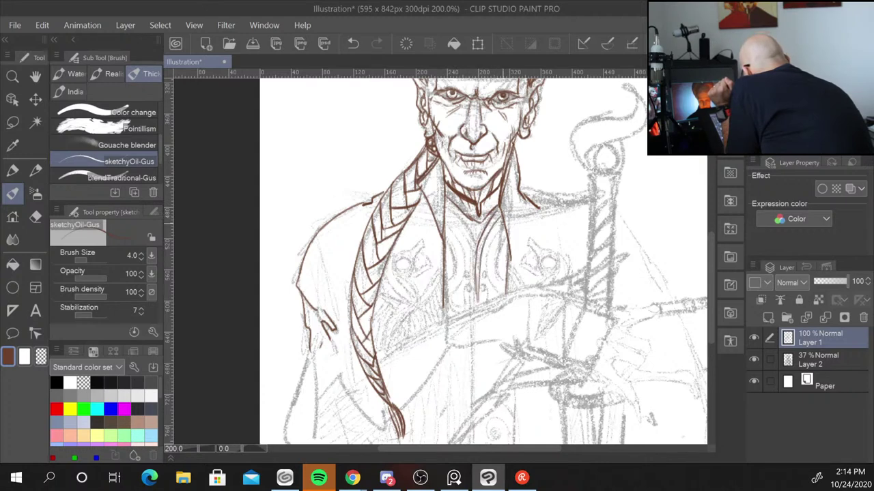
pyautogui.moveTo(496, 228); pyautogui.dragTo(486, 275)
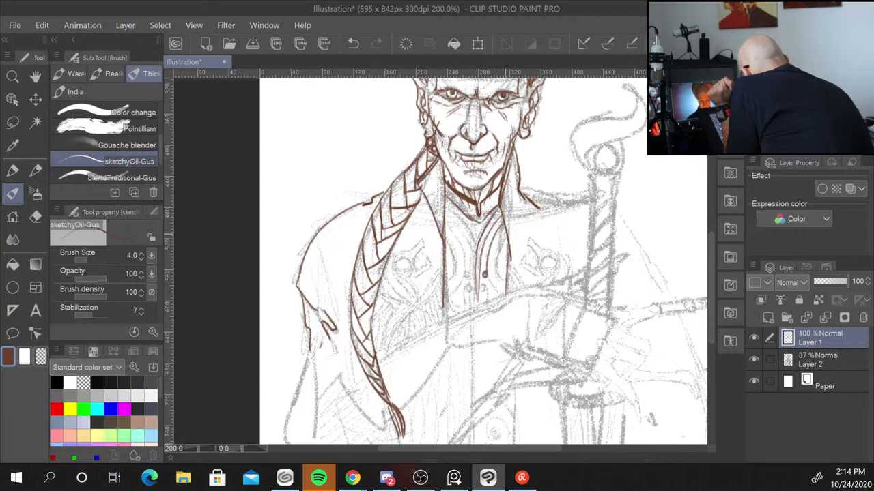
pyautogui.moveTo(505, 233)
pyautogui.mouseDown()
pyautogui.moveTo(494, 295)
pyautogui.moveTo(467, 292)
pyautogui.moveTo(454, 309)
pyautogui.mouseUp()
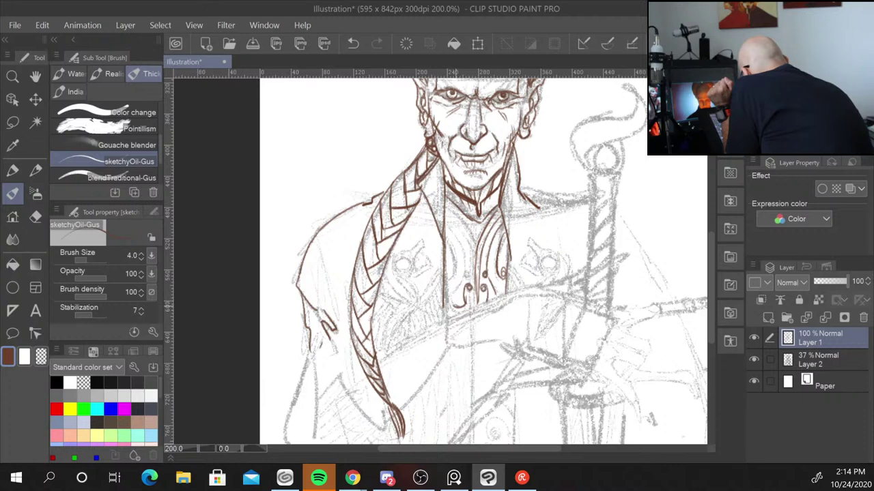
# Ink a button loop and the vertical ornament lines curving from the collar down the chest
pyautogui.moveTo(464, 276)
pyautogui.mouseDown()
pyautogui.moveTo(456, 292)
pyautogui.moveTo(467, 279)
pyautogui.mouseUp()
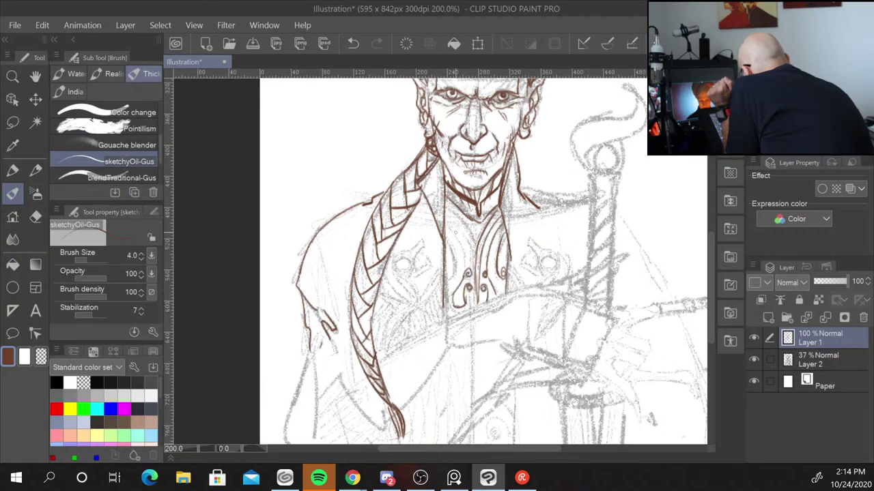
pyautogui.moveTo(463, 249); pyautogui.dragTo(456, 287)
pyautogui.moveTo(453, 238); pyautogui.dragTo(447, 284)
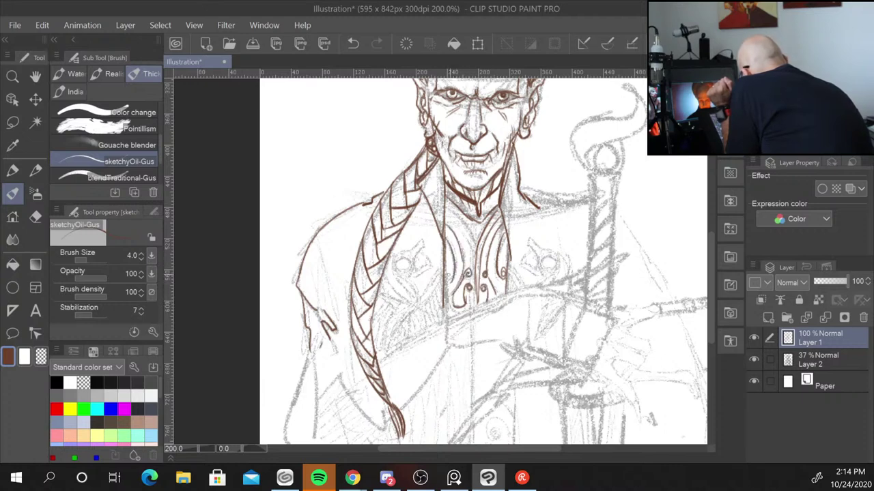
pyautogui.moveTo(448, 210); pyautogui.dragTo(477, 249)
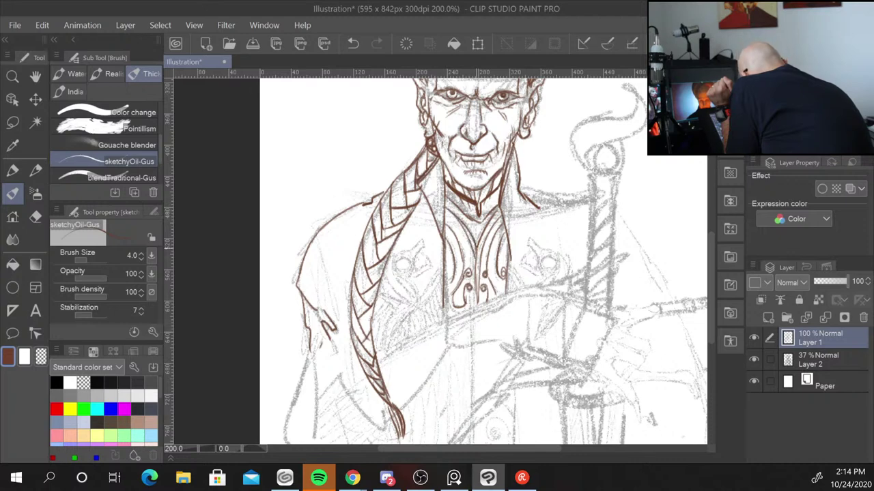
pyautogui.moveTo(448, 207); pyautogui.dragTo(477, 260)
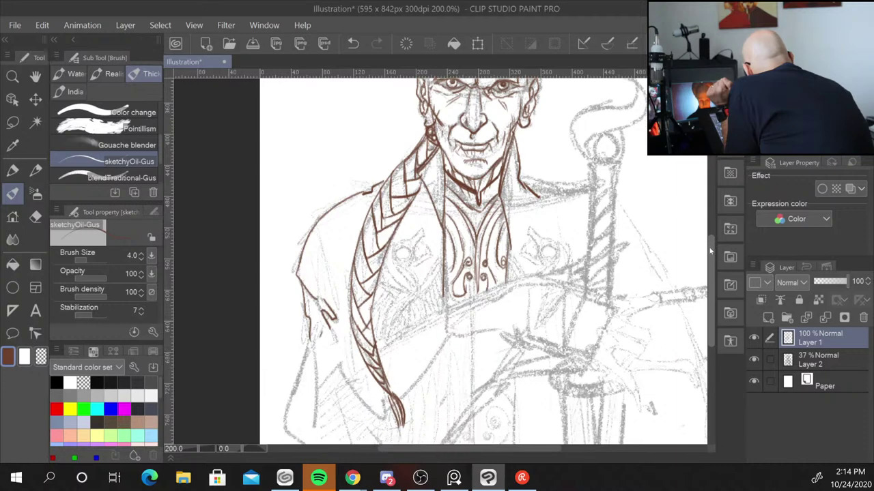
# Ink the lower-left robe outline with fold lines, and the outstretched sleeve's top and underside
pyautogui.scroll(-5, 710, 237)
pyautogui.moveTo(301, 247)
pyautogui.mouseDown()
pyautogui.moveTo(287, 325)
pyautogui.moveTo(350, 376)
pyautogui.moveTo(431, 377)
pyautogui.mouseUp()
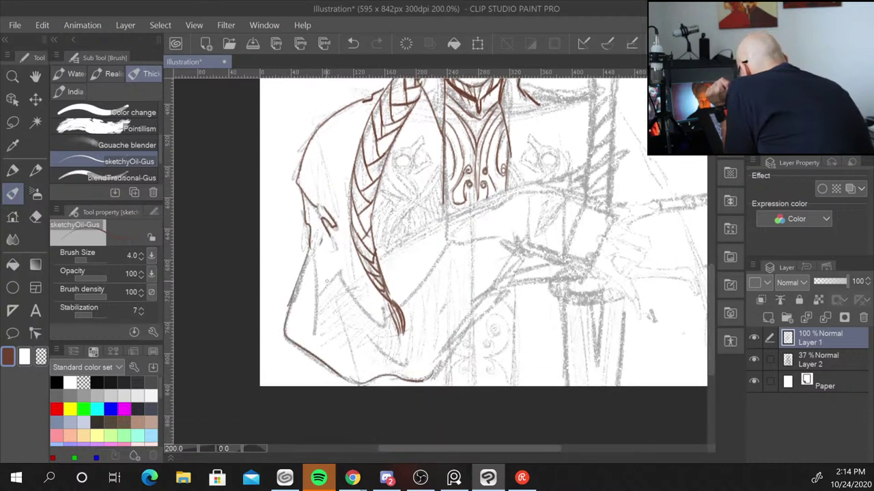
pyautogui.moveTo(321, 274)
pyautogui.mouseDown()
pyautogui.moveTo(345, 280)
pyautogui.moveTo(415, 363)
pyautogui.mouseUp()
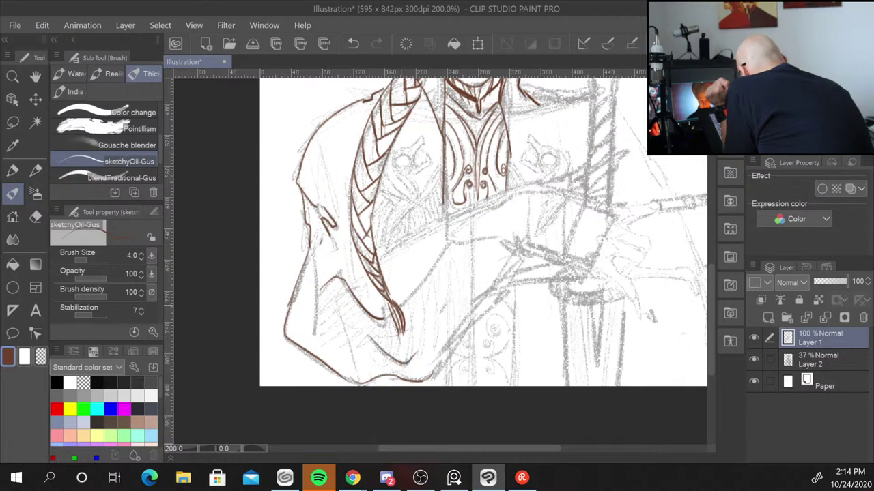
pyautogui.moveTo(400, 306)
pyautogui.mouseDown()
pyautogui.moveTo(457, 239)
pyautogui.moveTo(502, 238)
pyautogui.moveTo(472, 302)
pyautogui.mouseUp()
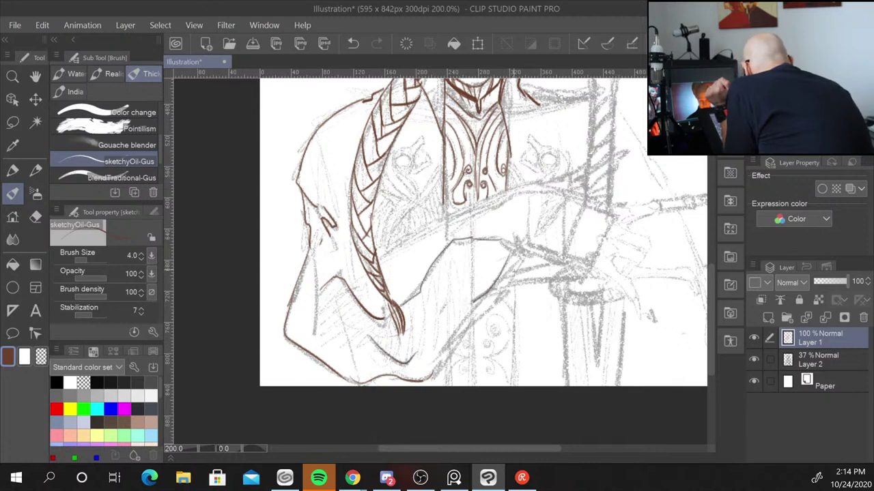
pyautogui.moveTo(516, 269)
pyautogui.mouseDown()
pyautogui.moveTo(497, 280)
pyautogui.moveTo(496, 303)
pyautogui.moveTo(445, 350)
pyautogui.mouseUp()
pyautogui.moveTo(490, 293); pyautogui.dragTo(428, 355)
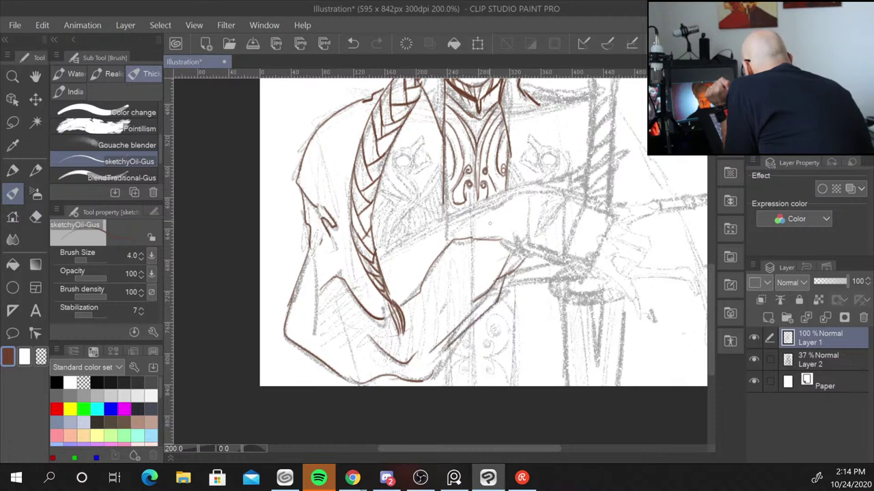
pyautogui.moveTo(374, 259)
pyautogui.mouseDown()
pyautogui.moveTo(441, 223)
pyautogui.moveTo(491, 220)
pyautogui.moveTo(501, 197)
pyautogui.moveTo(561, 179)
pyautogui.moveTo(582, 200)
pyautogui.moveTo(562, 260)
pyautogui.moveTo(538, 257)
pyautogui.moveTo(540, 234)
pyautogui.moveTo(528, 259)
pyautogui.mouseUp()
# Hatch the cuff and ink the bony hand with its fingers, knuckles and pointing finger
pyautogui.moveTo(523, 232)
pyautogui.mouseDown()
pyautogui.moveTo(516, 259)
pyautogui.moveTo(549, 257)
pyautogui.mouseUp()
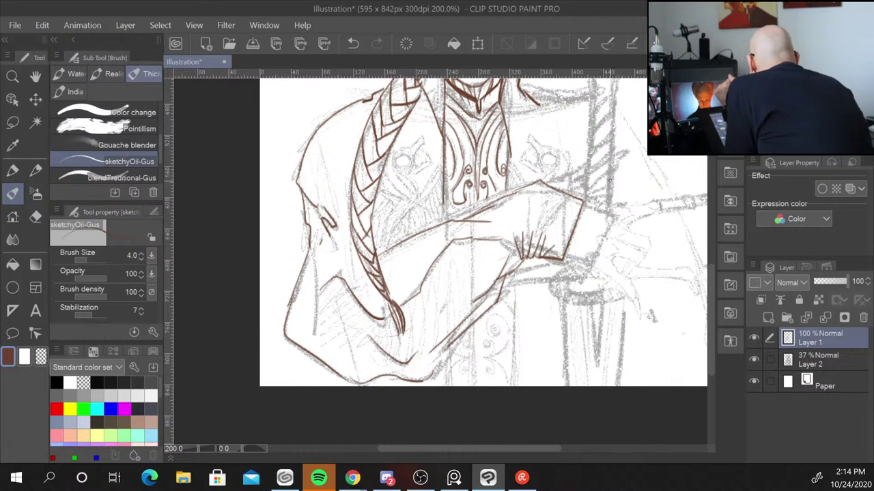
pyautogui.moveTo(585, 202)
pyautogui.mouseDown()
pyautogui.moveTo(648, 203)
pyautogui.moveTo(634, 219)
pyautogui.moveTo(636, 257)
pyautogui.moveTo(616, 262)
pyautogui.moveTo(629, 275)
pyautogui.mouseUp()
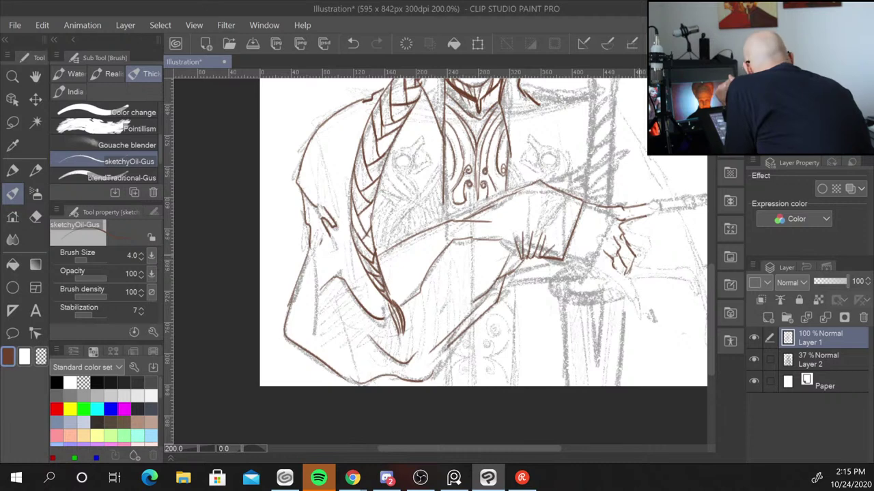
pyautogui.moveTo(609, 277); pyautogui.dragTo(628, 292)
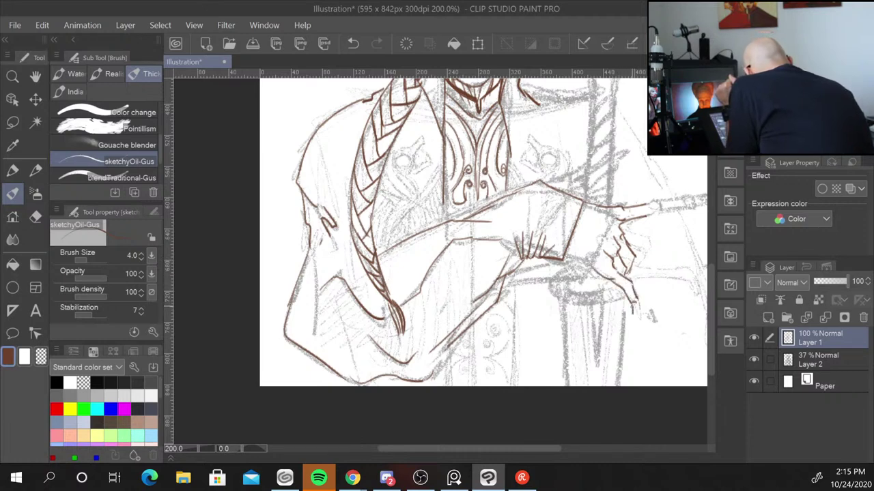
pyautogui.moveTo(632, 323); pyautogui.dragTo(638, 301)
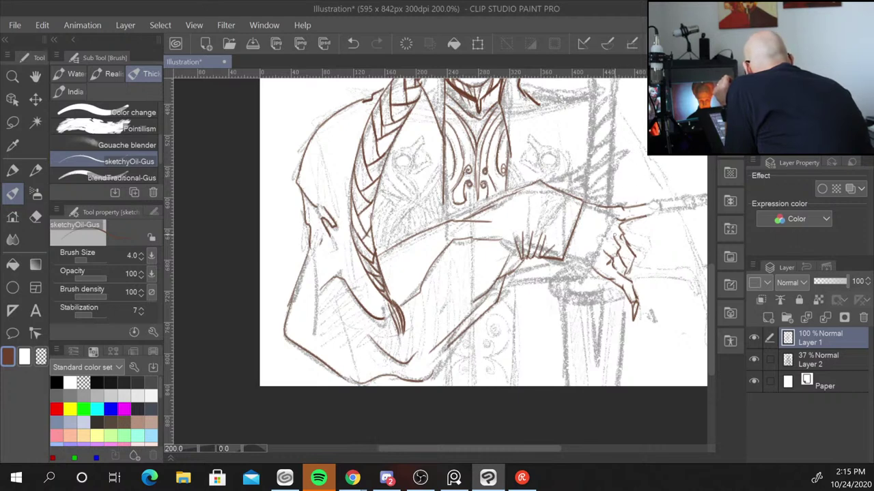
pyautogui.moveTo(621, 235)
pyautogui.mouseDown()
pyautogui.moveTo(611, 225)
pyautogui.moveTo(600, 260)
pyautogui.moveTo(625, 256)
pyautogui.moveTo(628, 238)
pyautogui.moveTo(600, 262)
pyautogui.moveTo(611, 270)
pyautogui.moveTo(621, 257)
pyautogui.mouseUp()
pyautogui.moveTo(601, 240)
pyautogui.mouseDown()
pyautogui.moveTo(609, 247)
pyautogui.moveTo(591, 258)
pyautogui.mouseUp()
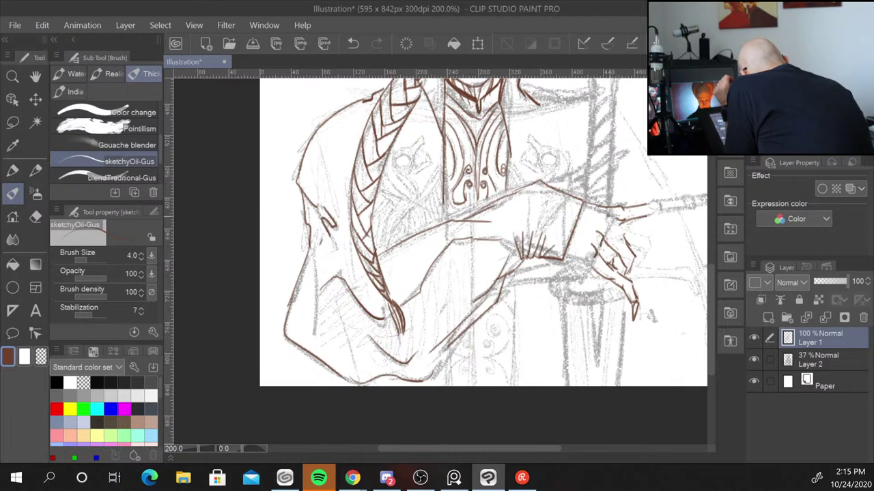
pyautogui.moveTo(624, 222)
pyautogui.mouseDown()
pyautogui.moveTo(613, 232)
pyautogui.moveTo(575, 234)
pyautogui.moveTo(564, 261)
pyautogui.moveTo(586, 222)
pyautogui.mouseUp()
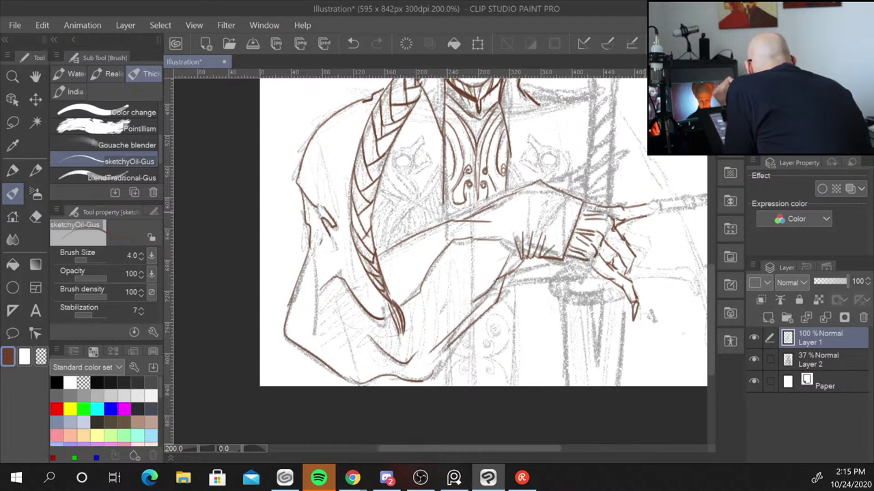
pyautogui.moveTo(654, 213); pyautogui.dragTo(631, 220)
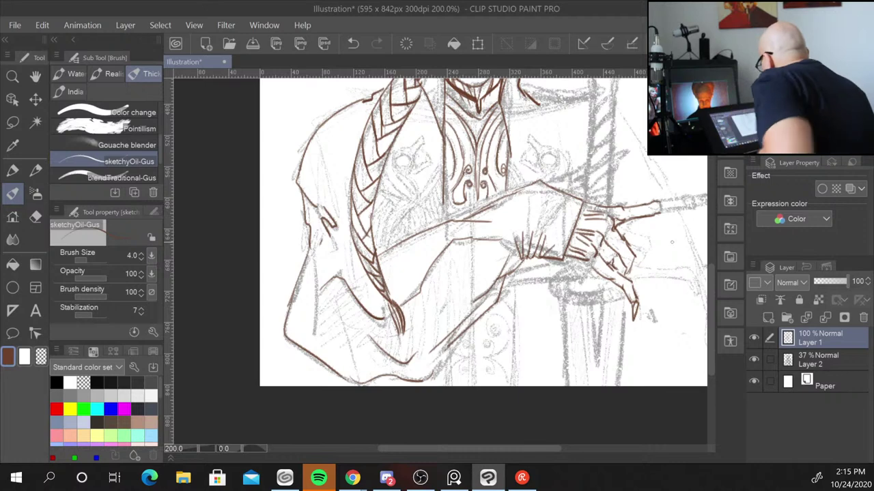
pyautogui.moveTo(664, 282); pyautogui.dragTo(552, 353)
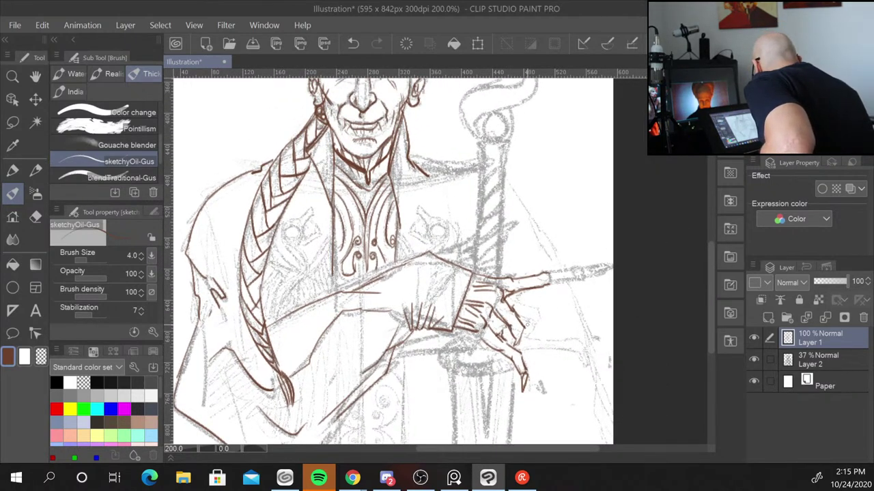
# Extend the rod past the hand and ink the staff's top and spiral shaft
pyautogui.moveTo(549, 275)
pyautogui.mouseDown()
pyautogui.moveTo(573, 269)
pyautogui.moveTo(576, 279)
pyautogui.moveTo(611, 266)
pyautogui.moveTo(589, 276)
pyautogui.mouseUp()
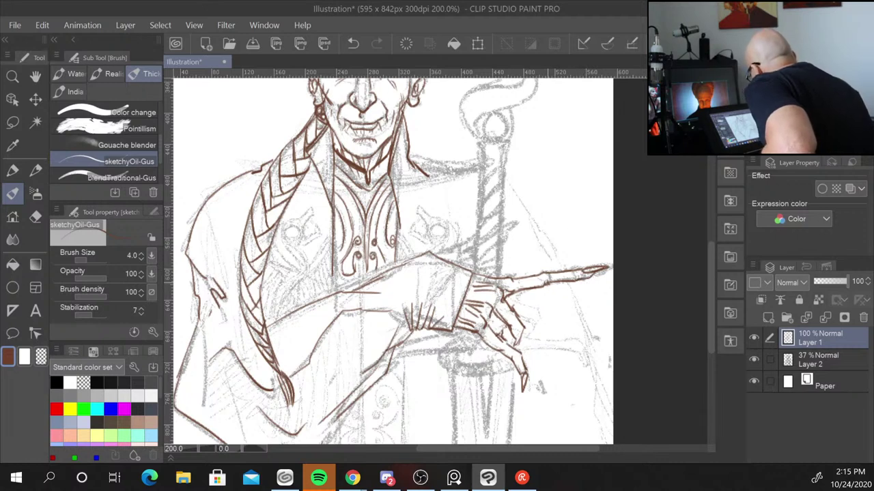
pyautogui.moveTo(477, 141)
pyautogui.mouseDown()
pyautogui.moveTo(483, 180)
pyautogui.moveTo(505, 161)
pyautogui.mouseUp()
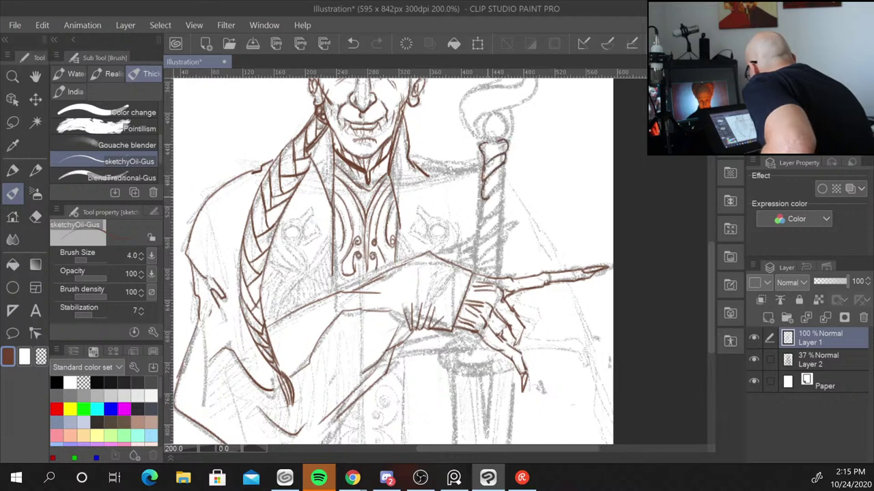
pyautogui.moveTo(488, 197); pyautogui.dragTo(478, 242)
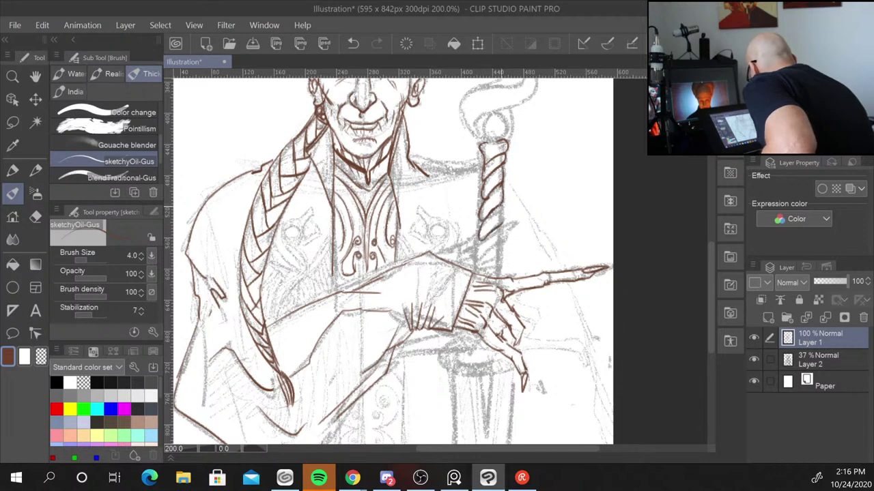
pyautogui.moveTo(502, 203)
pyautogui.mouseDown()
pyautogui.moveTo(482, 257)
pyautogui.moveTo(490, 278)
pyautogui.moveTo(479, 271)
pyautogui.mouseUp()
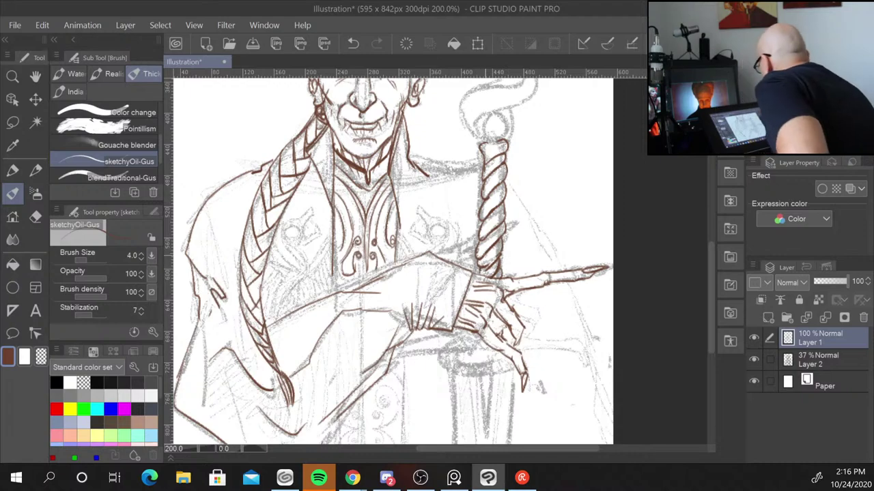
pyautogui.moveTo(599, 291); pyautogui.dragTo(562, 328)
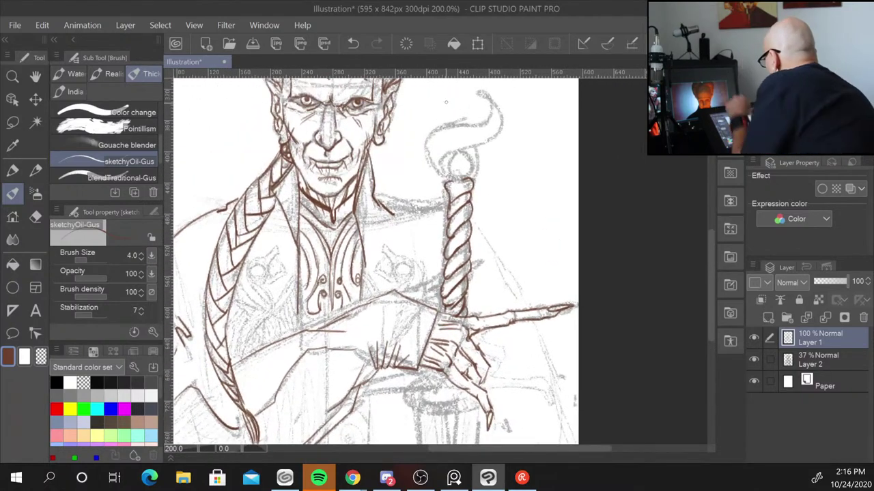
# Ink the round orb atop the staff, the collar line across the shoulder and a line beside the staff
pyautogui.moveTo(460, 153)
pyautogui.mouseDown()
pyautogui.moveTo(487, 107)
pyautogui.moveTo(483, 87)
pyautogui.moveTo(501, 120)
pyautogui.moveTo(490, 139)
pyautogui.moveTo(443, 161)
pyautogui.moveTo(456, 180)
pyautogui.moveTo(480, 155)
pyautogui.mouseUp()
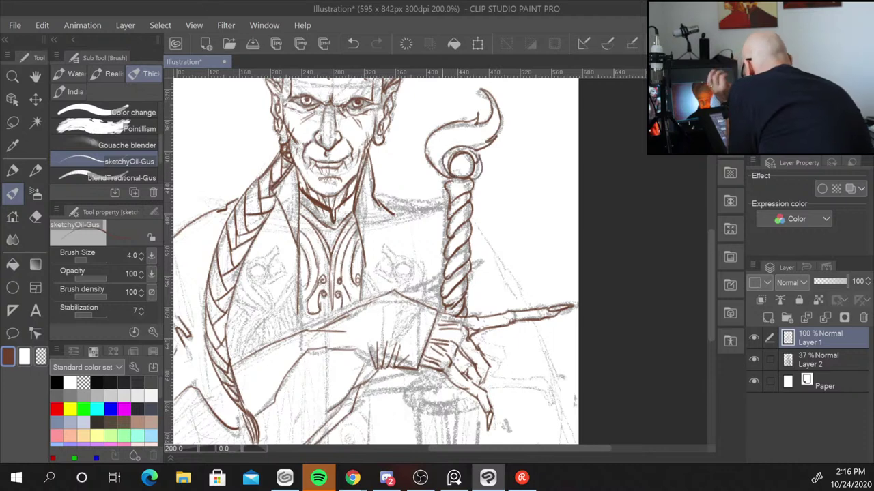
pyautogui.moveTo(378, 199)
pyautogui.mouseDown()
pyautogui.moveTo(444, 206)
pyautogui.moveTo(511, 274)
pyautogui.mouseUp()
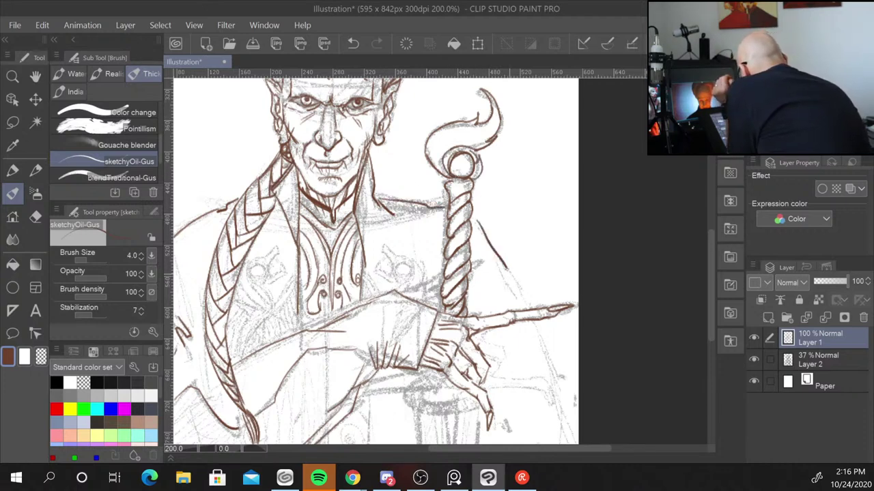
pyautogui.moveTo(467, 214); pyautogui.dragTo(513, 301)
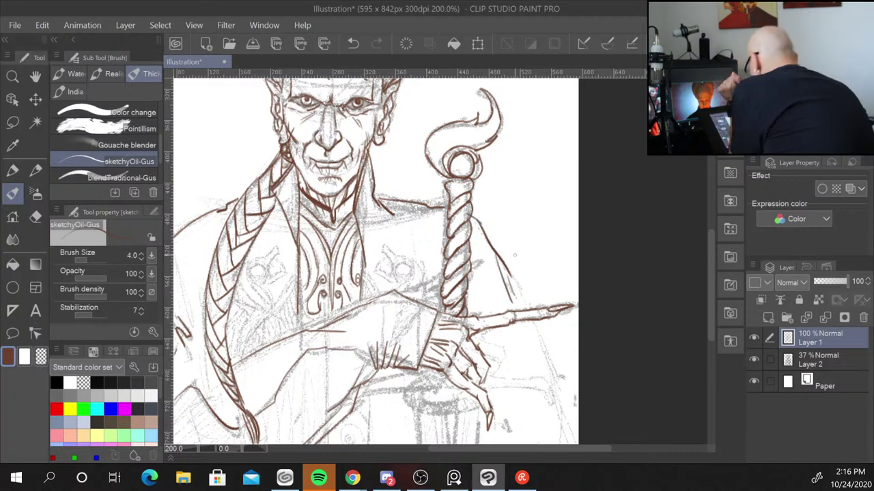
pyautogui.moveTo(465, 362); pyautogui.dragTo(532, 184)
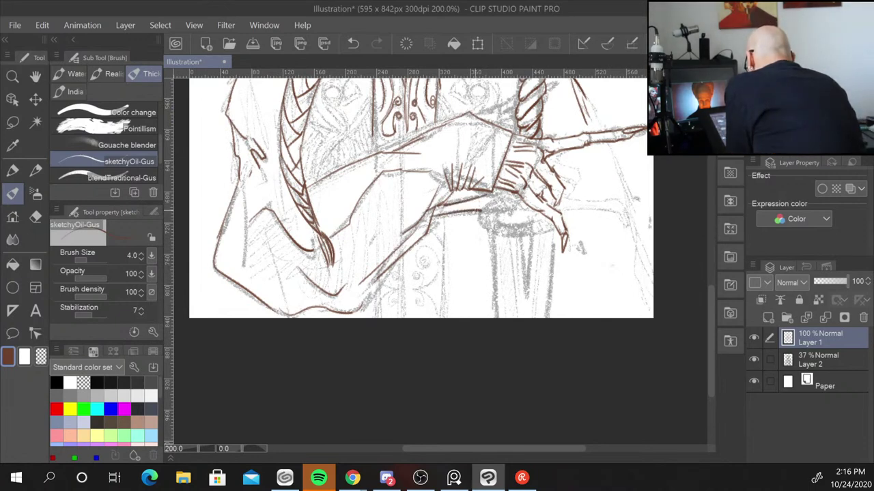
# Ink a curl below the hand, lines to its right, and the vertical fold lines of the lower robe
pyautogui.moveTo(482, 209)
pyautogui.mouseDown()
pyautogui.moveTo(501, 202)
pyautogui.moveTo(508, 209)
pyautogui.moveTo(497, 208)
pyautogui.mouseUp()
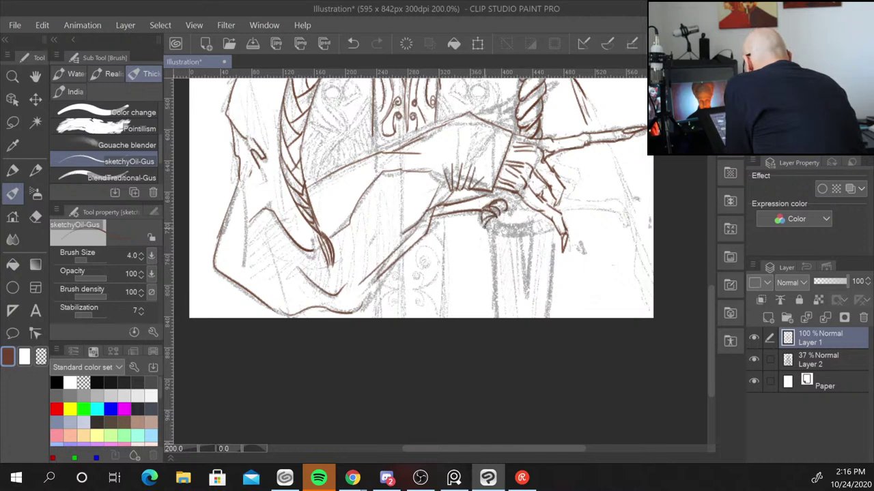
pyautogui.moveTo(491, 234)
pyautogui.mouseDown()
pyautogui.moveTo(501, 218)
pyautogui.moveTo(504, 236)
pyautogui.moveTo(557, 235)
pyautogui.mouseUp()
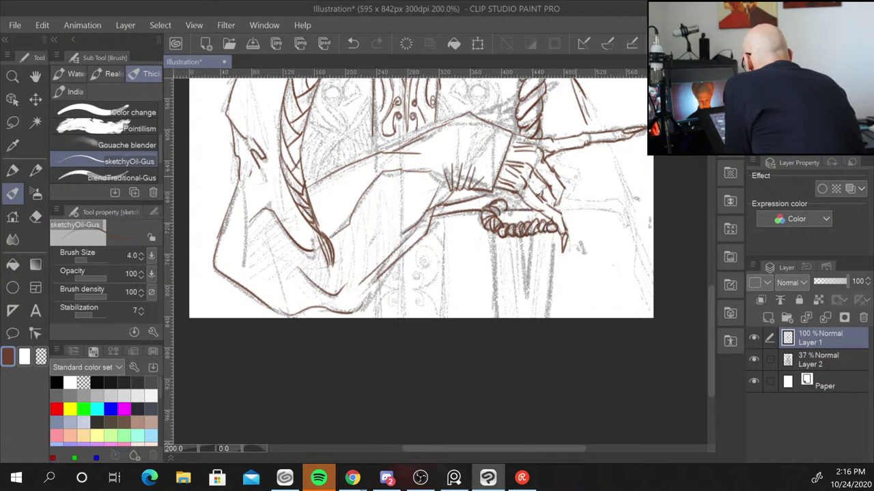
pyautogui.moveTo(483, 197)
pyautogui.mouseDown()
pyautogui.moveTo(524, 191)
pyautogui.moveTo(595, 208)
pyautogui.moveTo(617, 199)
pyautogui.moveTo(622, 217)
pyautogui.mouseUp()
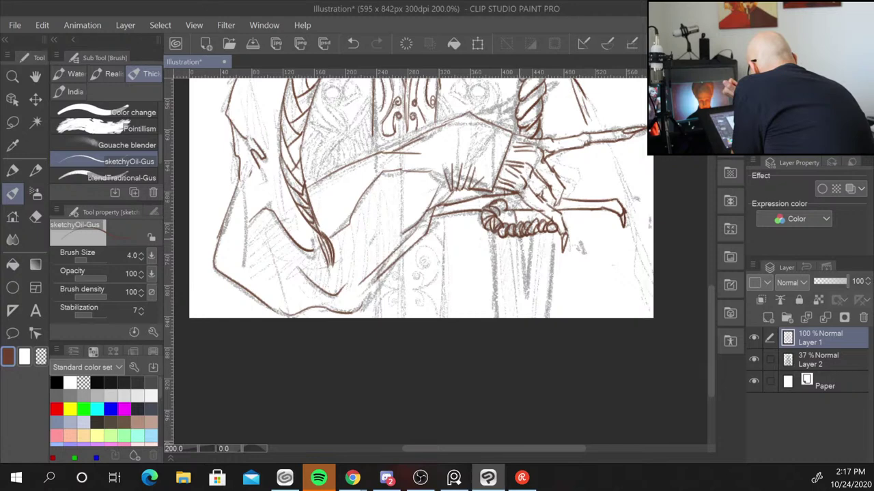
pyautogui.moveTo(519, 235); pyautogui.dragTo(525, 292)
pyautogui.moveTo(492, 232); pyautogui.dragTo(494, 316)
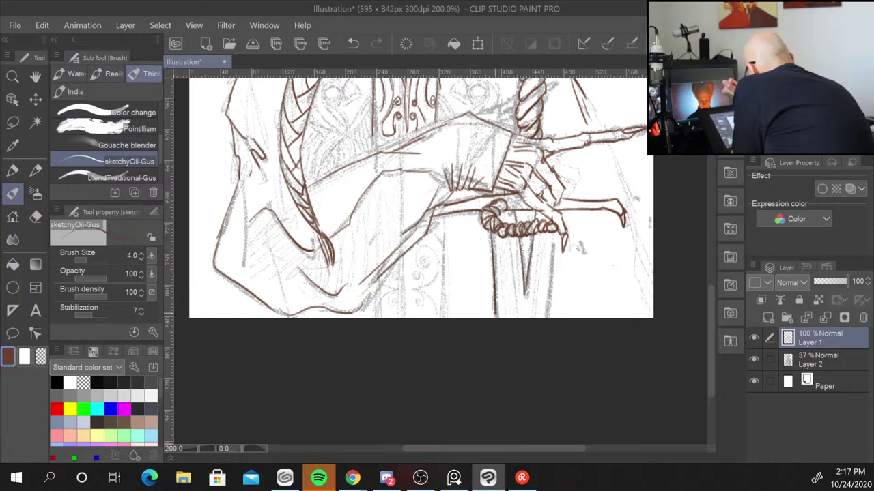
pyautogui.moveTo(554, 234); pyautogui.dragTo(546, 318)
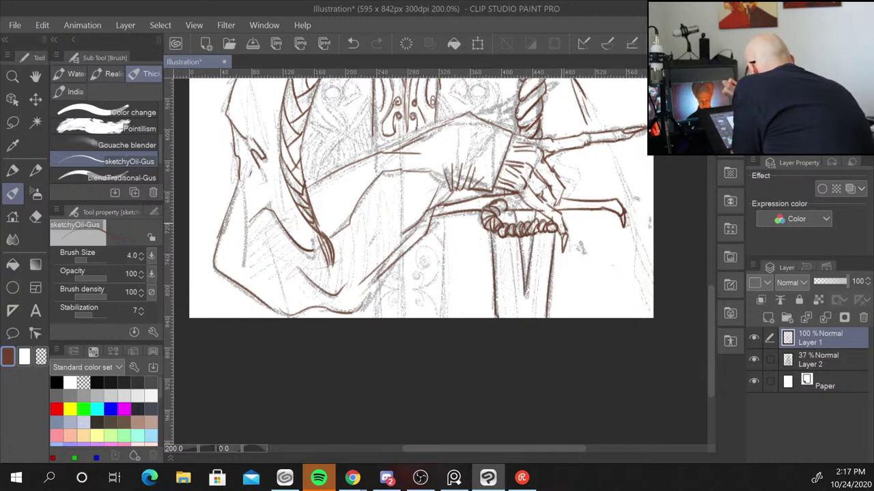
pyautogui.moveTo(446, 212); pyautogui.dragTo(438, 318)
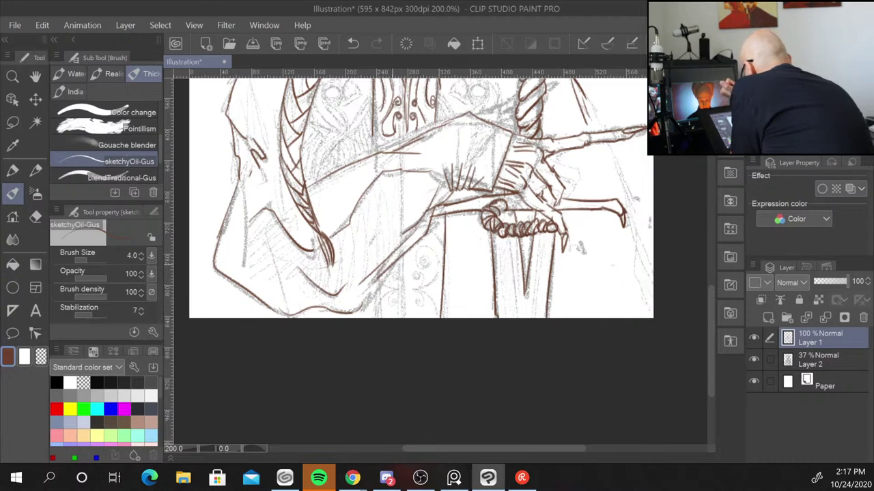
pyautogui.moveTo(395, 262)
pyautogui.mouseDown()
pyautogui.moveTo(357, 308)
pyautogui.moveTo(375, 318)
pyautogui.mouseUp()
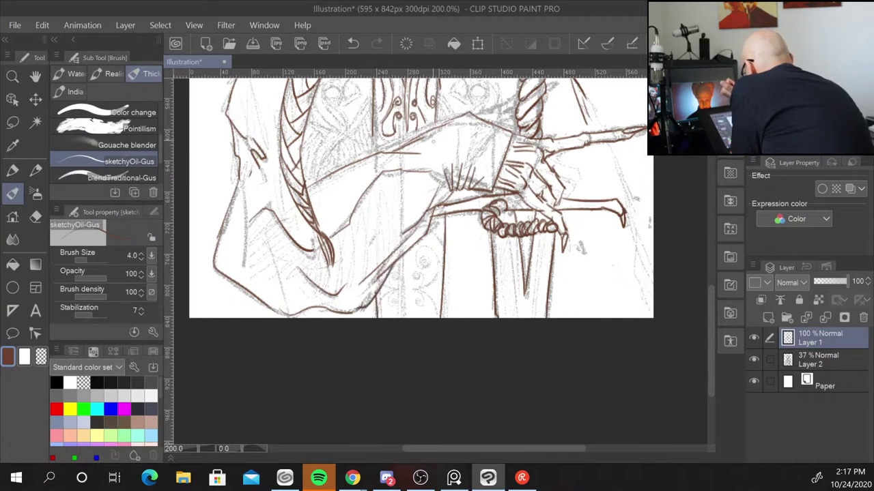
# Draw spiral curl ornaments down the robe front and add small strokes near the hand
pyautogui.moveTo(426, 245)
pyautogui.mouseDown()
pyautogui.moveTo(414, 268)
pyautogui.moveTo(423, 261)
pyautogui.moveTo(438, 282)
pyautogui.moveTo(418, 288)
pyautogui.moveTo(417, 279)
pyautogui.mouseUp()
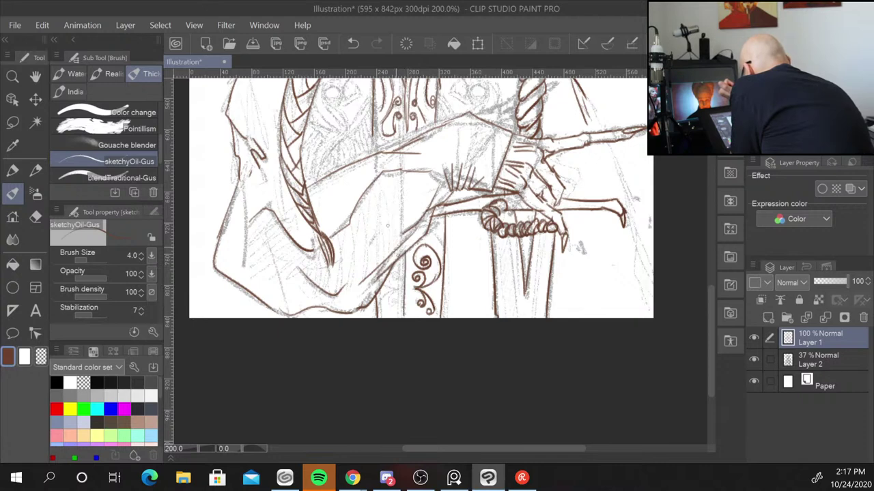
pyautogui.moveTo(402, 273)
pyautogui.mouseDown()
pyautogui.moveTo(376, 301)
pyautogui.moveTo(400, 305)
pyautogui.mouseUp()
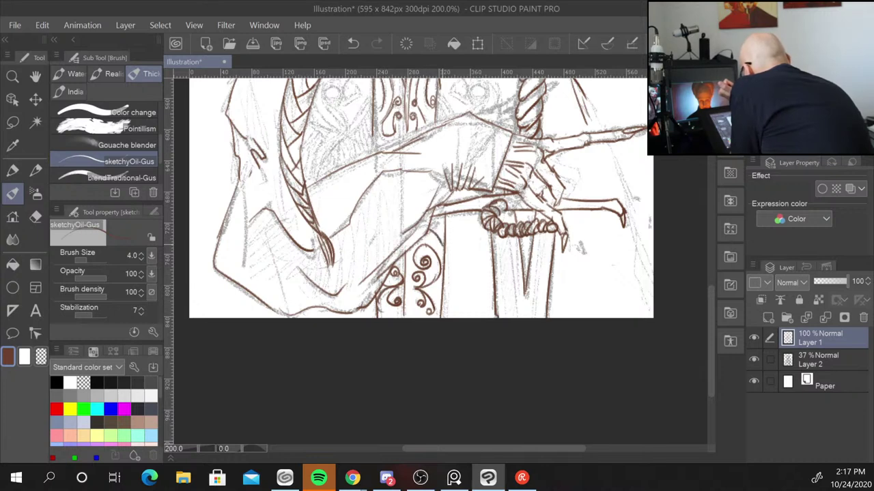
pyautogui.moveTo(445, 214)
pyautogui.mouseDown()
pyautogui.moveTo(428, 230)
pyautogui.moveTo(435, 232)
pyautogui.mouseUp()
pyautogui.moveTo(372, 133); pyautogui.dragTo(370, 155)
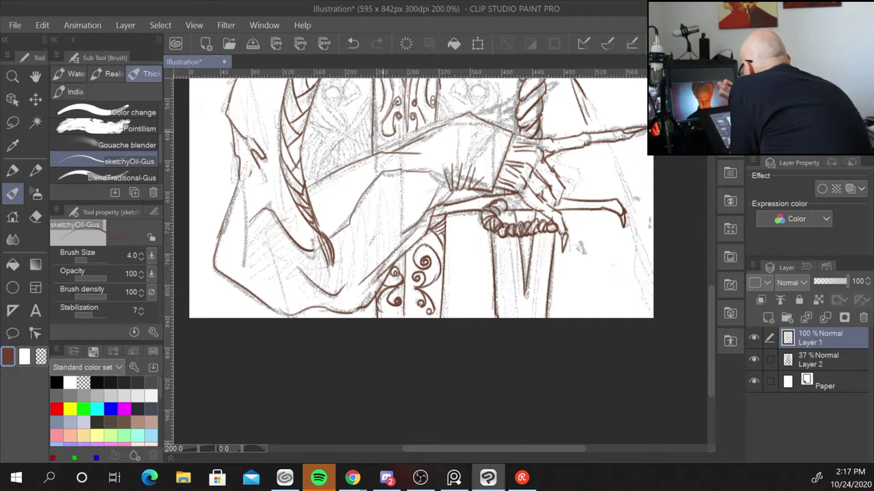
pyautogui.moveTo(518, 184); pyautogui.dragTo(478, 300)
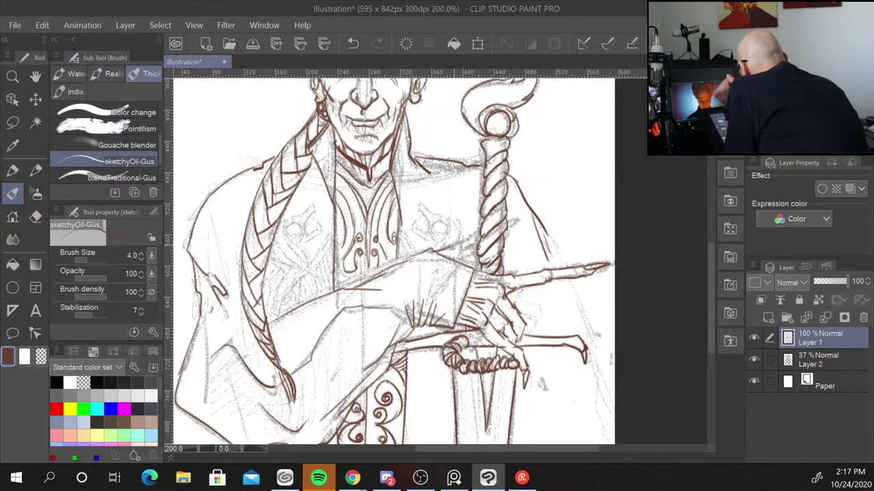
# Add short strokes beside the staff and scale marks on the sword crossguard, then zoom out to review
pyautogui.moveTo(463, 242); pyautogui.dragTo(458, 266)
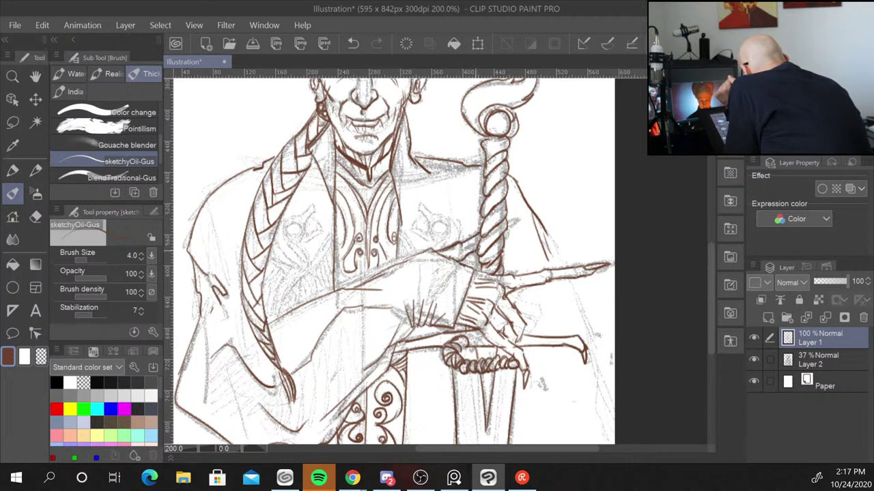
pyautogui.moveTo(505, 223); pyautogui.dragTo(522, 221)
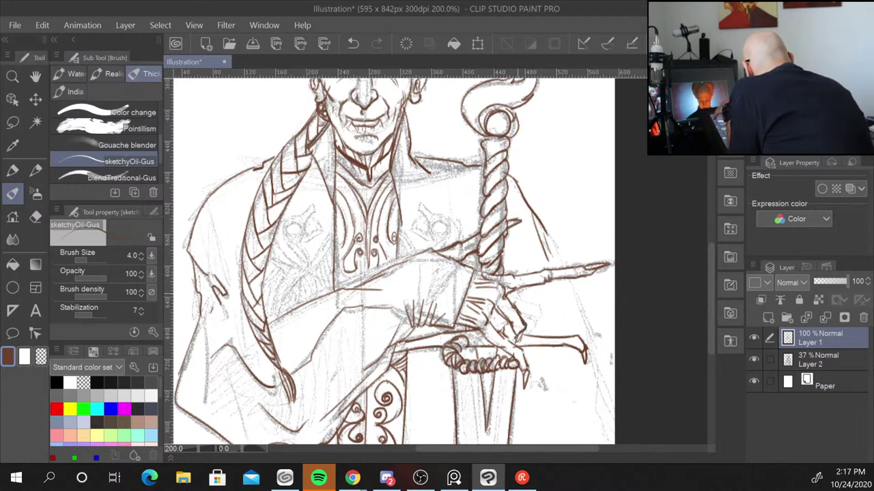
pyautogui.moveTo(483, 347); pyautogui.dragTo(507, 359)
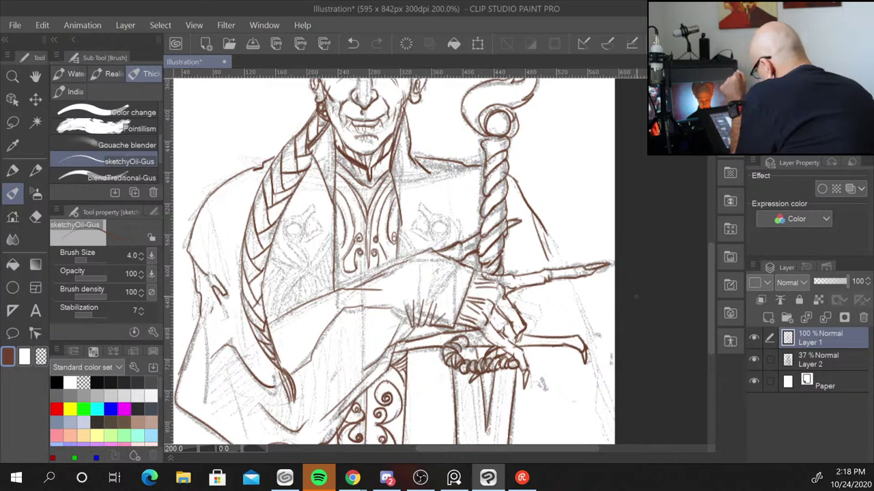
pyautogui.hotkey('ctrl', '-')
pyautogui.hotkey('ctrl', '-')
pyautogui.hotkey('ctrl', '-')
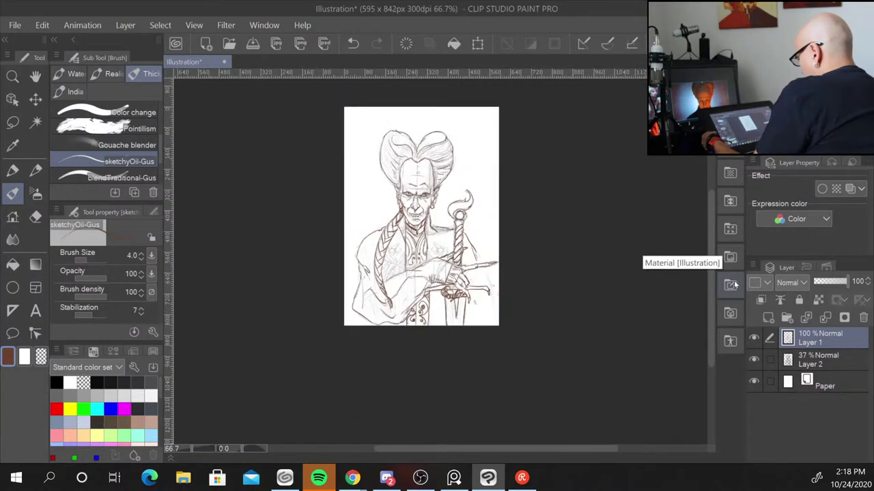
# Zoom back in, add sketchy strokes along the robe's right edge, and draw the left chest emblem
pyautogui.hotkey('ctrl', '+')
pyautogui.hotkey('ctrl', '+')
pyautogui.hotkey('ctrl', '+')
pyautogui.hotkey('ctrl', '+')
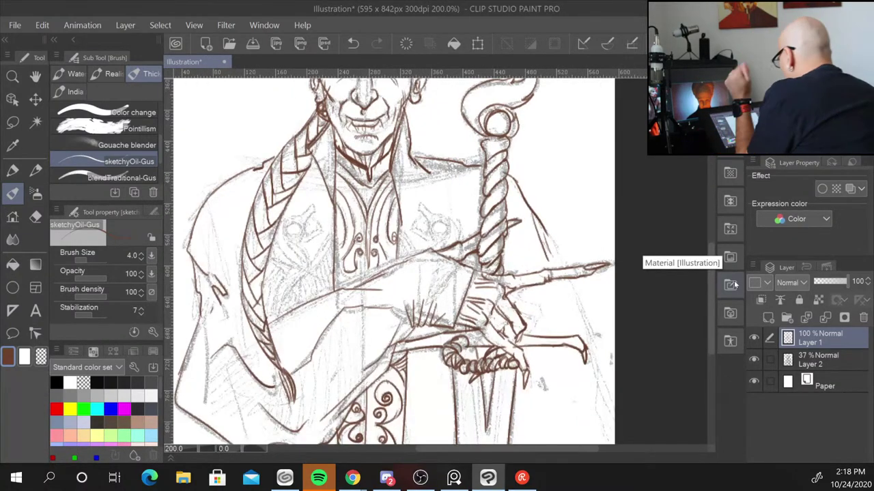
pyautogui.moveTo(608, 385)
pyautogui.mouseDown()
pyautogui.moveTo(604, 424)
pyautogui.moveTo(595, 402)
pyautogui.mouseUp()
pyautogui.moveTo(595, 400); pyautogui.dragTo(608, 435)
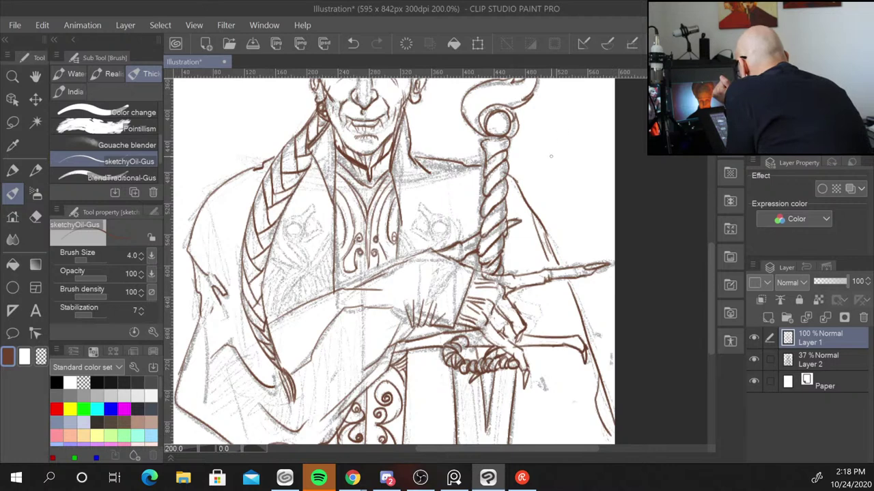
pyautogui.moveTo(300, 224)
pyautogui.mouseDown()
pyautogui.moveTo(288, 229)
pyautogui.moveTo(303, 232)
pyautogui.moveTo(292, 239)
pyautogui.mouseUp()
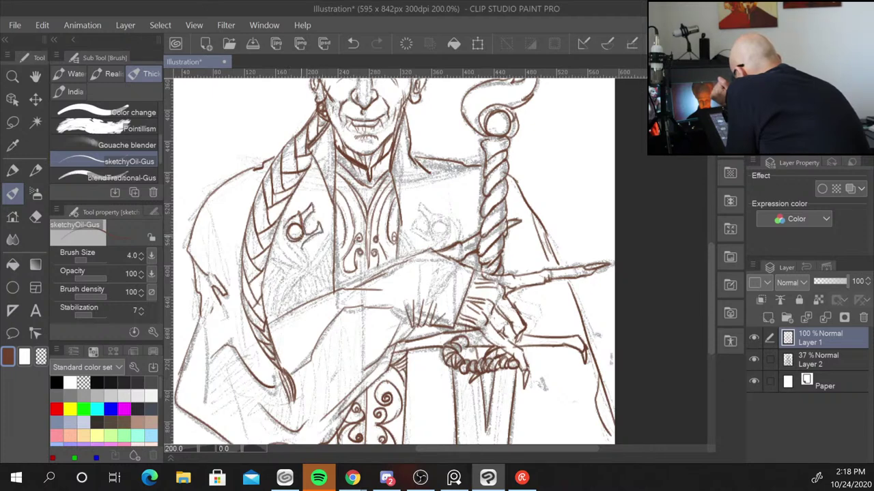
pyautogui.moveTo(307, 234); pyautogui.dragTo(287, 260)
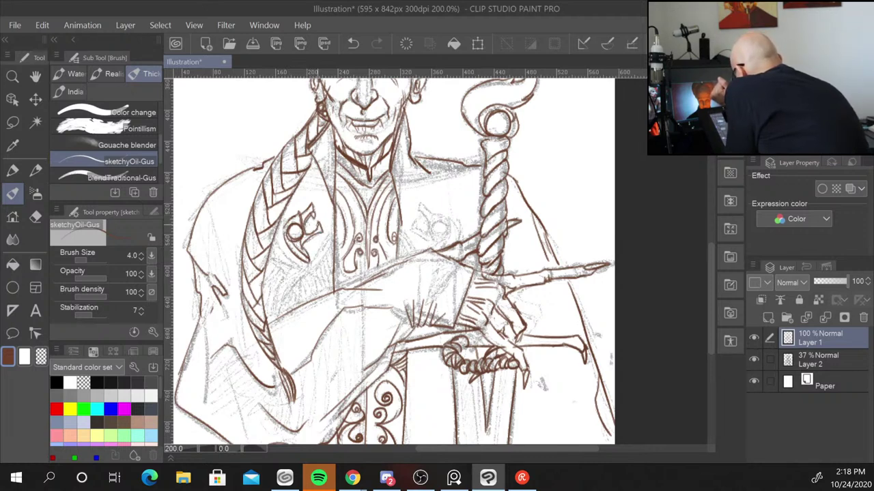
pyautogui.moveTo(326, 242)
pyautogui.mouseDown()
pyautogui.moveTo(309, 261)
pyautogui.moveTo(313, 291)
pyautogui.mouseUp()
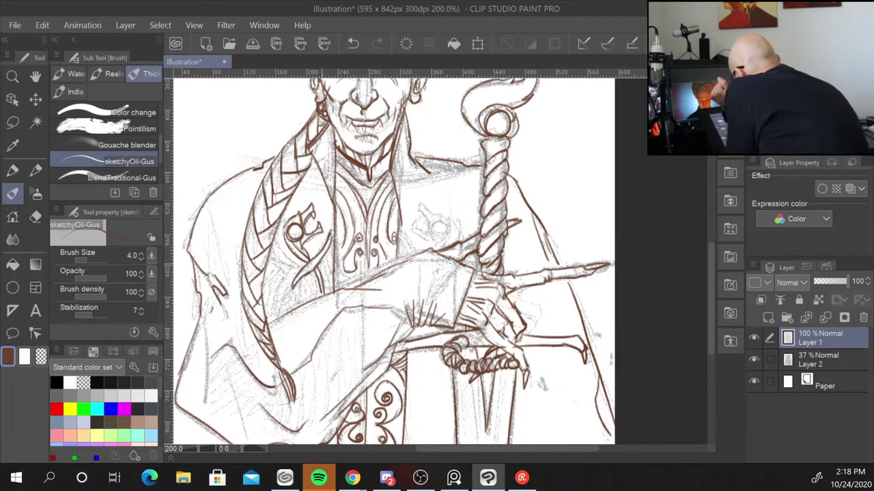
# Hatch short fur strokes across the left chest strap
pyautogui.moveTo(325, 261)
pyautogui.mouseDown()
pyautogui.moveTo(321, 292)
pyautogui.moveTo(326, 284)
pyautogui.mouseUp()
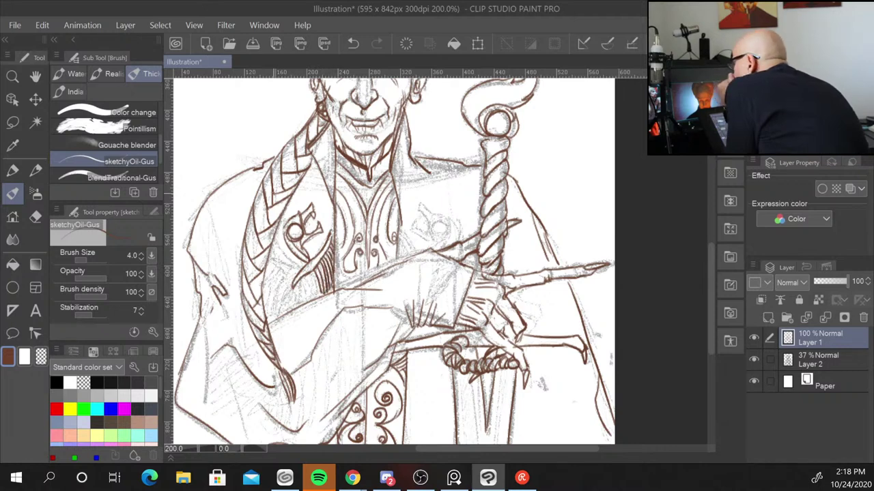
pyautogui.moveTo(304, 276); pyautogui.dragTo(301, 306)
pyautogui.moveTo(311, 271); pyautogui.dragTo(312, 300)
pyautogui.moveTo(303, 242); pyautogui.dragTo(272, 272)
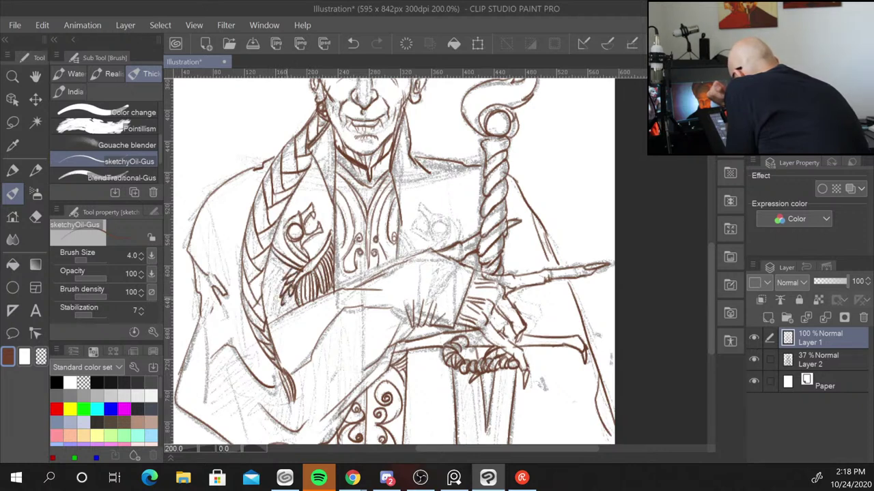
pyautogui.moveTo(291, 301); pyautogui.dragTo(283, 314)
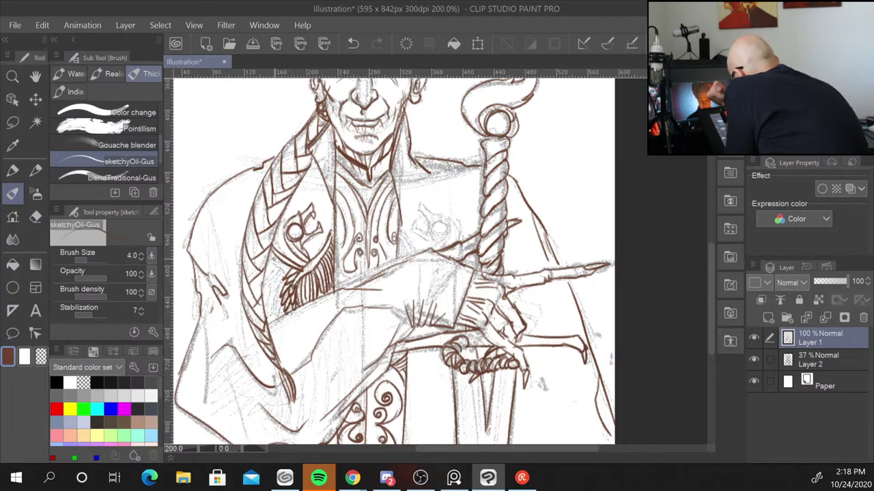
pyautogui.moveTo(281, 259)
pyautogui.mouseDown()
pyautogui.moveTo(267, 292)
pyautogui.moveTo(271, 318)
pyautogui.mouseUp()
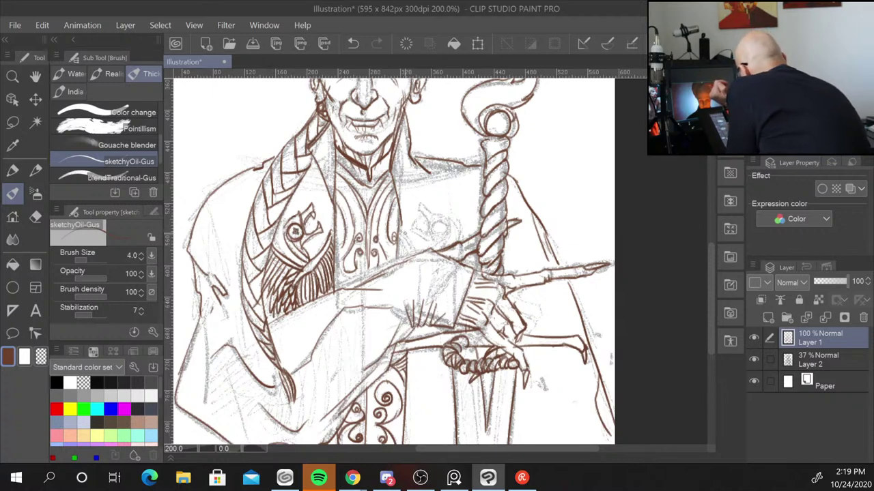
# Draw an oval emblem on the right vest and two curls on the sword grip, then zoom out
pyautogui.moveTo(400, 219); pyautogui.dragTo(401, 257)
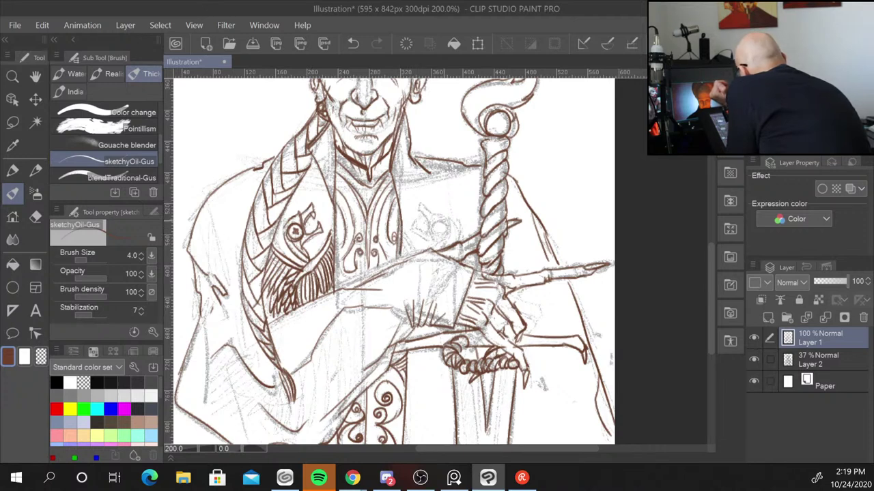
pyautogui.moveTo(448, 223)
pyautogui.mouseDown()
pyautogui.moveTo(432, 225)
pyautogui.moveTo(448, 227)
pyautogui.mouseUp()
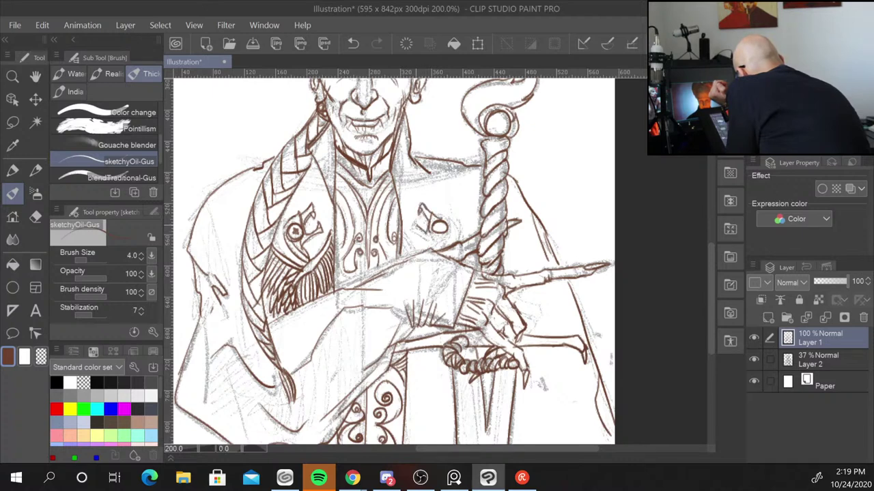
pyautogui.moveTo(415, 228)
pyautogui.mouseDown()
pyautogui.moveTo(450, 249)
pyautogui.moveTo(440, 247)
pyautogui.mouseUp()
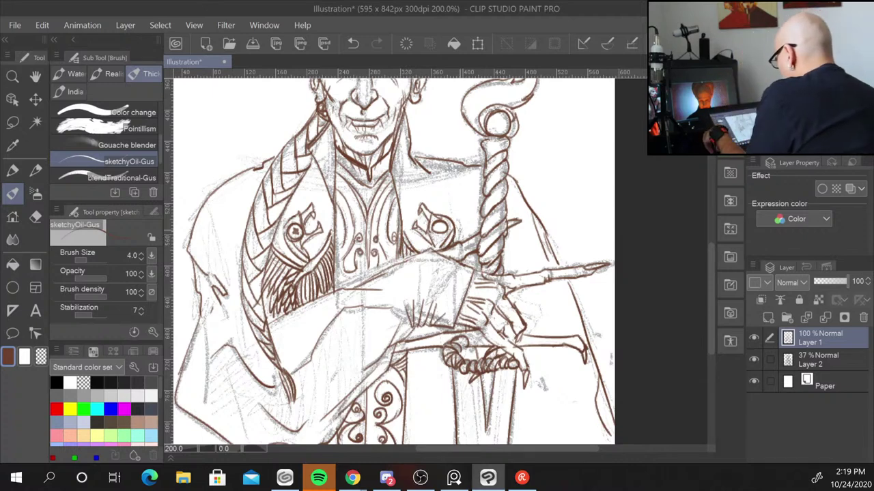
pyautogui.moveTo(430, 350); pyautogui.dragTo(426, 391)
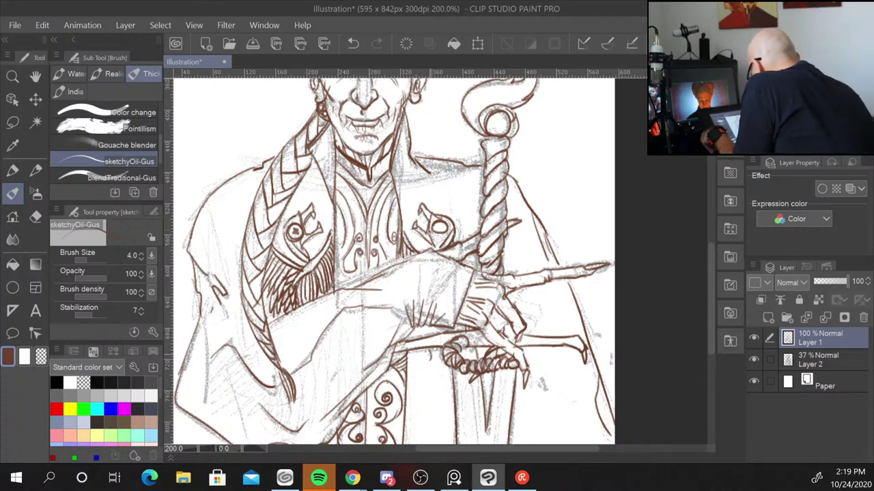
pyautogui.moveTo(436, 360); pyautogui.dragTo(443, 386)
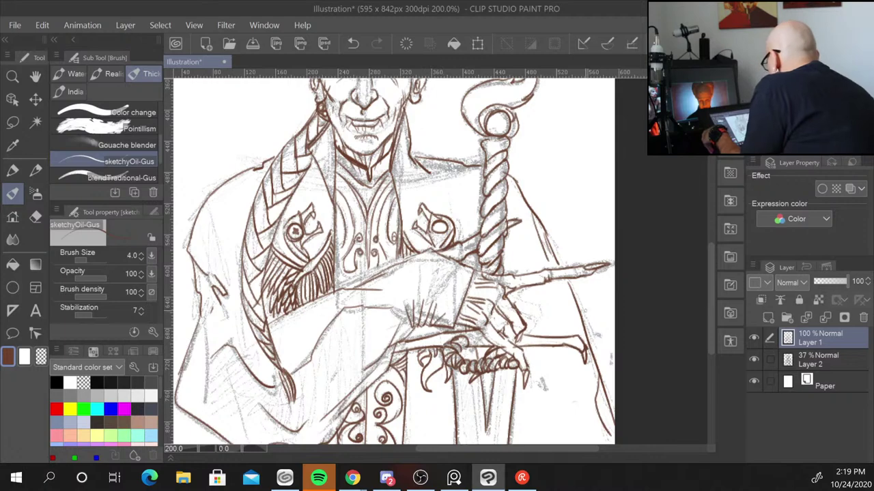
pyautogui.hotkey('ctrl', '-')
pyautogui.hotkey('ctrl', '-')
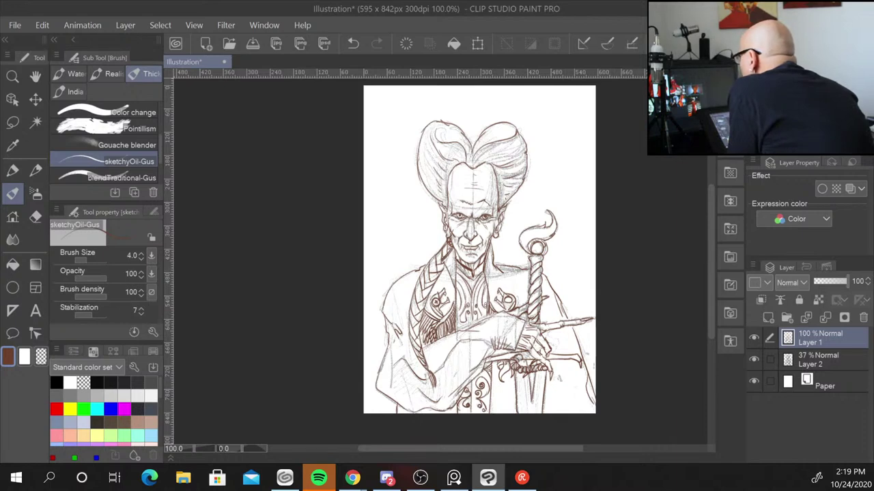
# Bring the chest and sword into view and raise the brush size to 7.0 for bolder lines
pyautogui.hotkey('alt', 'Tab')
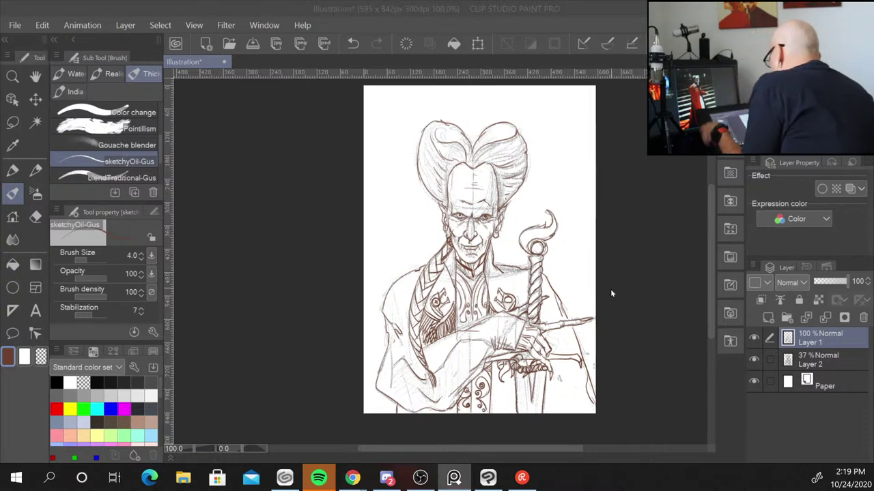
pyautogui.scroll(1, 554, 272)
pyautogui.scroll(1, 554, 271)
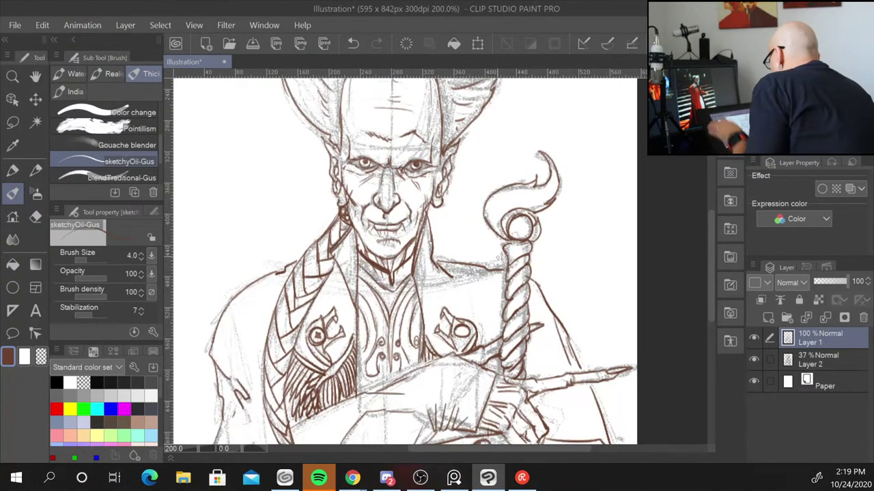
pyautogui.moveTo(470, 295); pyautogui.dragTo(552, 187)
pyautogui.press('[')
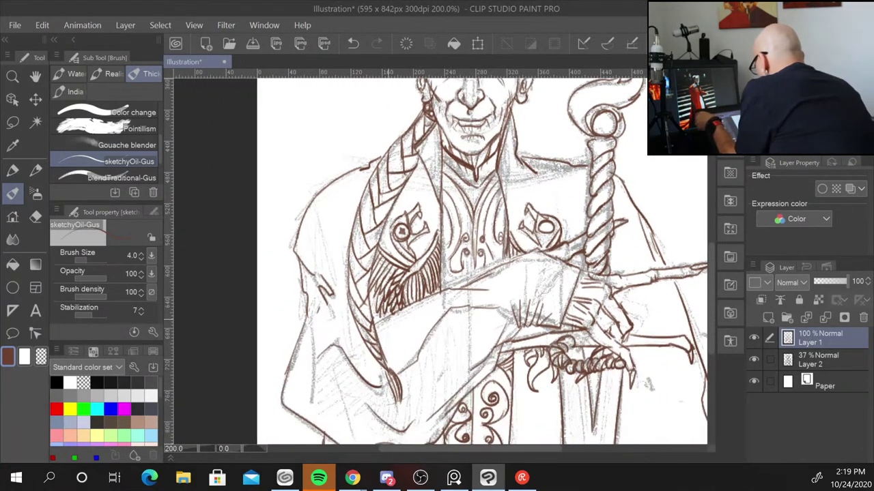
pyautogui.press(']')
pyautogui.press(']')
pyautogui.press(']')
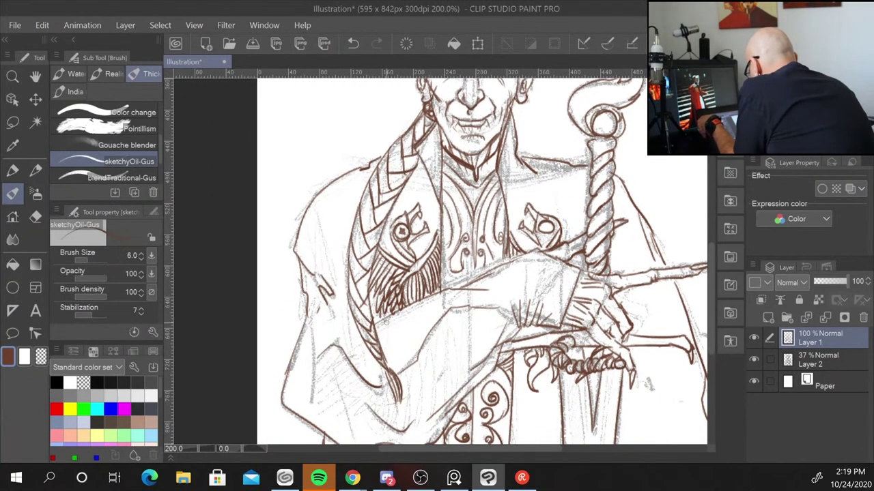
pyautogui.press(']')
# Ink bold lines along the arm edge, down the chest centre and right side, and the right neck
pyautogui.moveTo(375, 326)
pyautogui.mouseDown()
pyautogui.moveTo(480, 283)
pyautogui.moveTo(524, 253)
pyautogui.mouseUp()
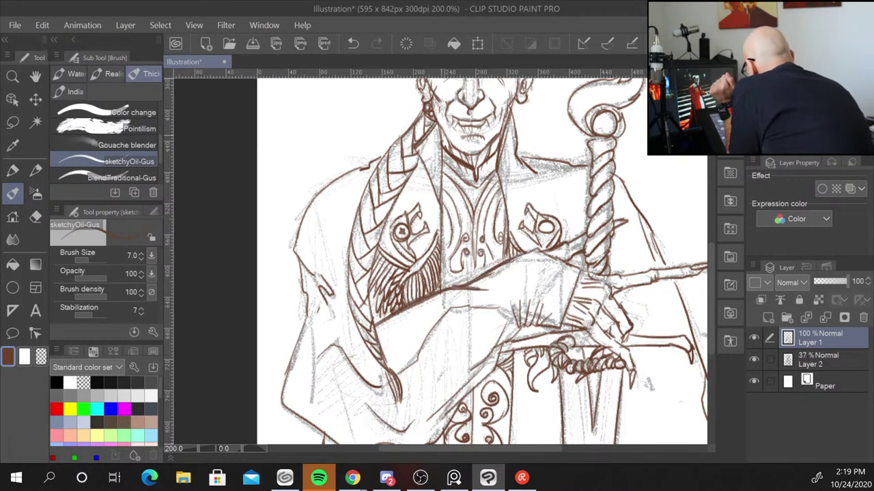
pyautogui.moveTo(442, 132); pyautogui.dragTo(442, 222)
pyautogui.moveTo(443, 186); pyautogui.dragTo(444, 294)
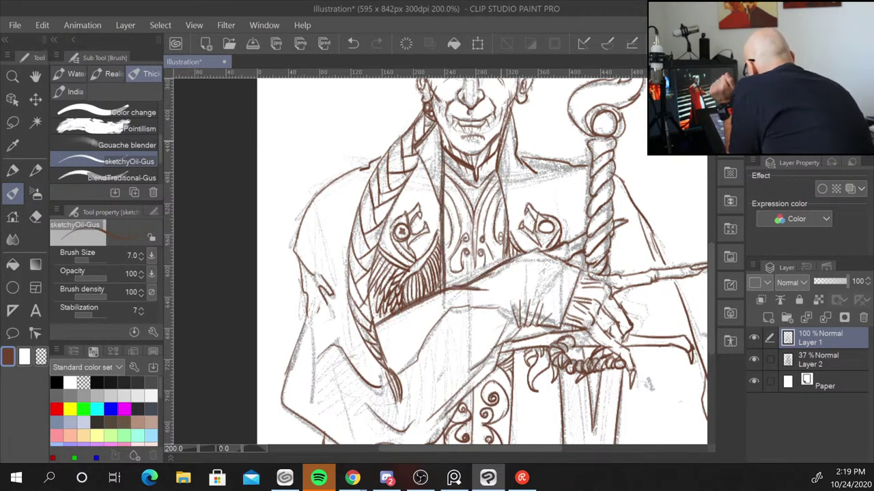
pyautogui.moveTo(496, 171); pyautogui.dragTo(508, 260)
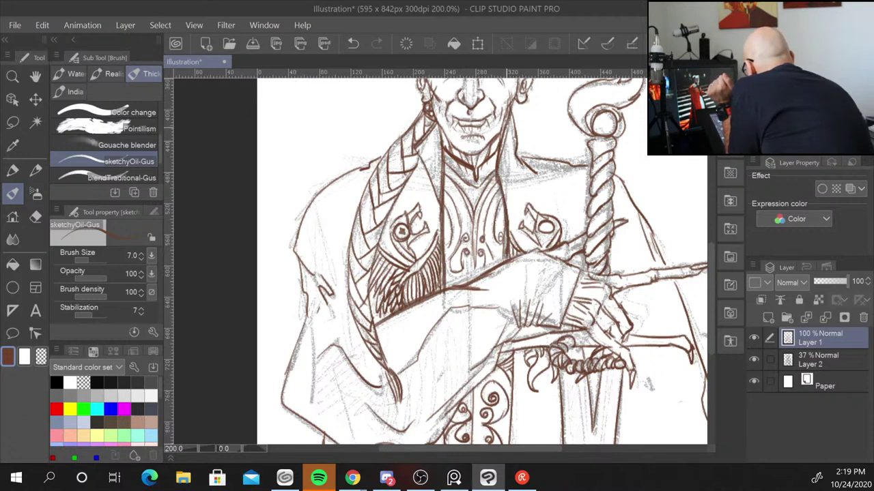
pyautogui.moveTo(512, 108); pyautogui.dragTo(496, 167)
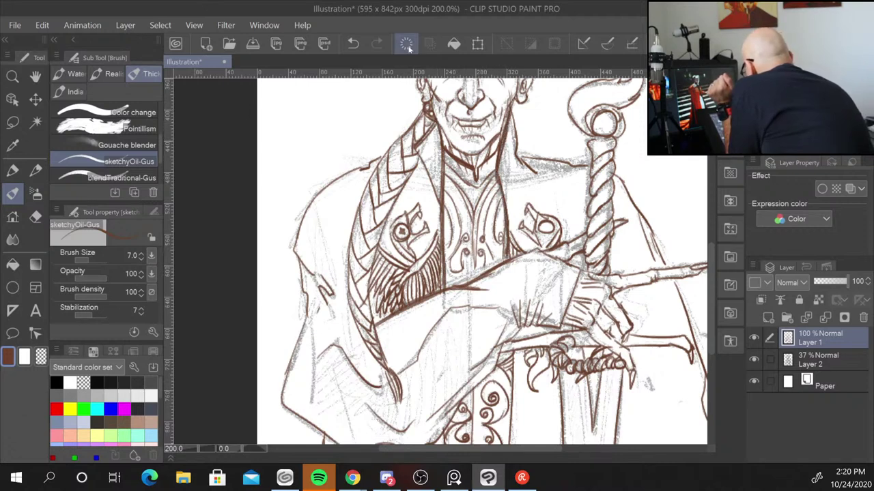
# Ink the left neck and collar edge and the outer and lower edges of the left lapel
pyautogui.moveTo(415, 145); pyautogui.dragTo(436, 188)
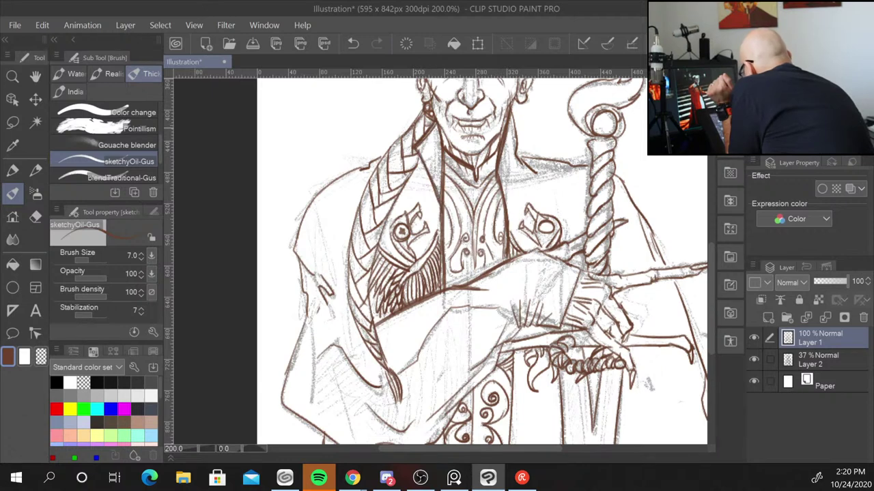
pyautogui.moveTo(418, 158)
pyautogui.mouseDown()
pyautogui.moveTo(375, 252)
pyautogui.moveTo(370, 318)
pyautogui.mouseUp()
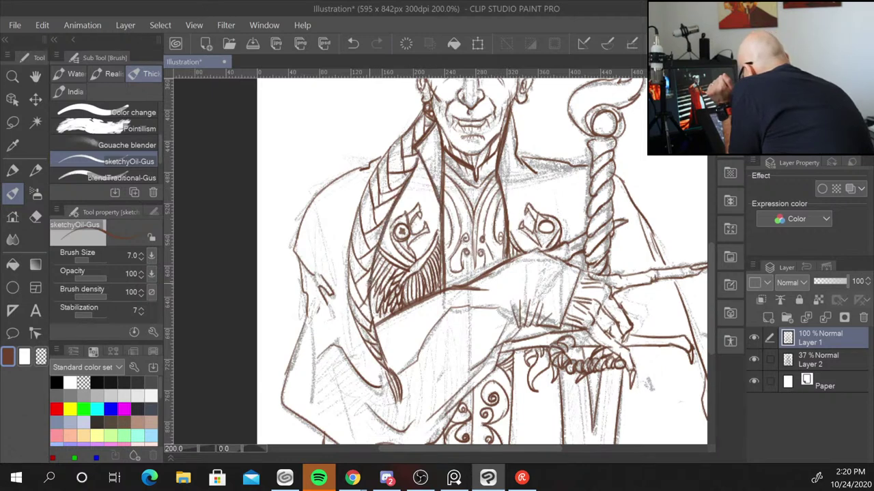
pyautogui.moveTo(369, 280); pyautogui.dragTo(386, 370)
pyautogui.moveTo(422, 109)
pyautogui.mouseDown()
pyautogui.moveTo(352, 216)
pyautogui.moveTo(342, 277)
pyautogui.mouseUp()
pyautogui.moveTo(354, 223); pyautogui.dragTo(343, 294)
pyautogui.moveTo(359, 253); pyautogui.dragTo(345, 329)
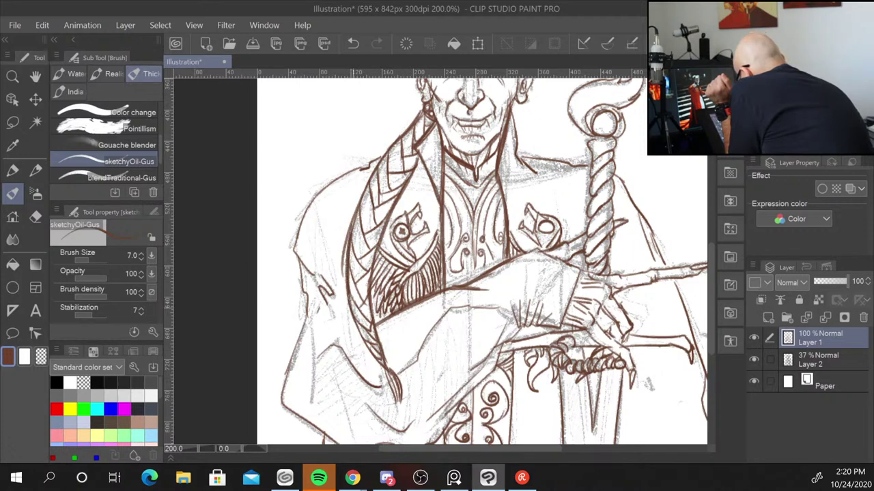
pyautogui.moveTo(348, 296); pyautogui.dragTo(384, 365)
pyautogui.moveTo(354, 261); pyautogui.dragTo(382, 370)
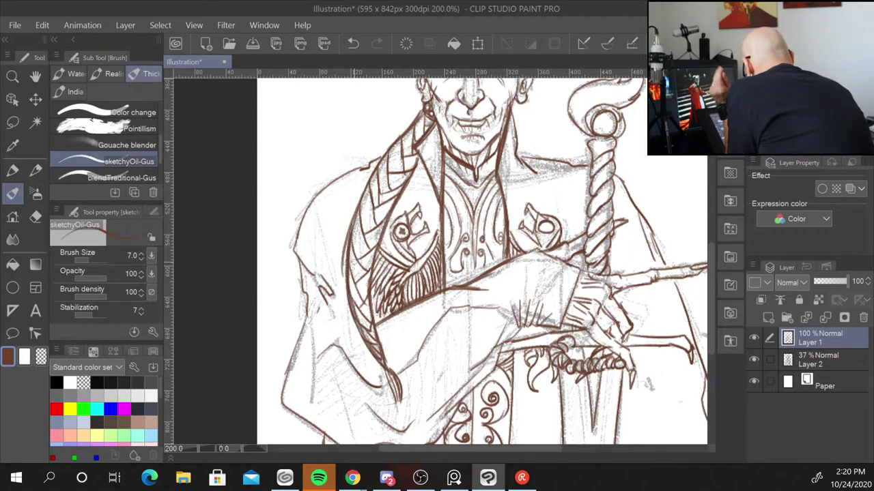
# Ink the lines between hand and sword, the clawed hand's edges, the arm line and the staff's left edges
pyautogui.moveTo(501, 350)
pyautogui.mouseDown()
pyautogui.moveTo(493, 372)
pyautogui.moveTo(443, 415)
pyautogui.moveTo(434, 443)
pyautogui.mouseUp()
pyautogui.moveTo(515, 352); pyautogui.dragTo(510, 444)
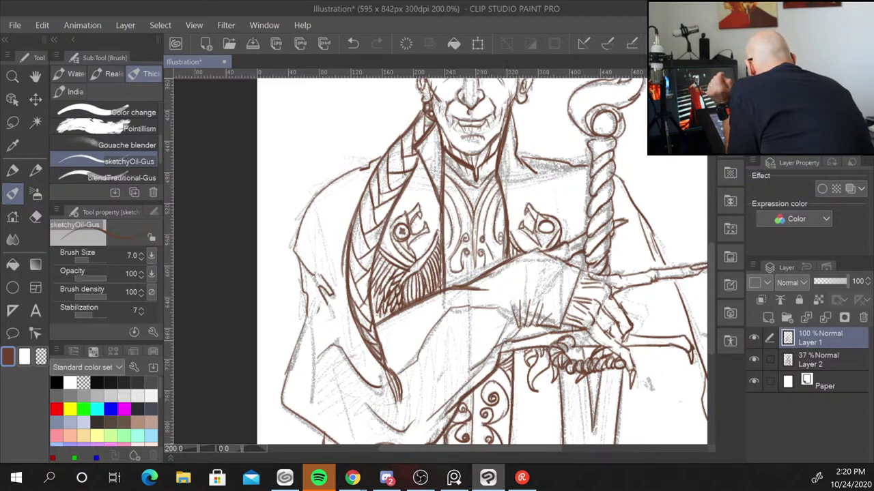
pyautogui.moveTo(503, 341)
pyautogui.mouseDown()
pyautogui.moveTo(539, 308)
pyautogui.moveTo(561, 324)
pyautogui.mouseUp()
pyautogui.moveTo(582, 272)
pyautogui.mouseDown()
pyautogui.moveTo(559, 332)
pyautogui.moveTo(584, 327)
pyautogui.moveTo(615, 351)
pyautogui.moveTo(631, 384)
pyautogui.mouseUp()
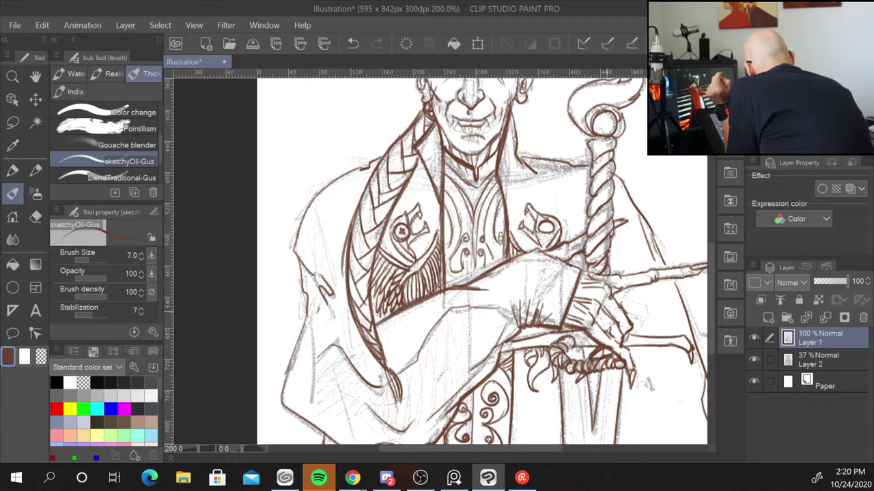
pyautogui.moveTo(602, 307); pyautogui.dragTo(611, 322)
pyautogui.moveTo(587, 274); pyautogui.dragTo(651, 269)
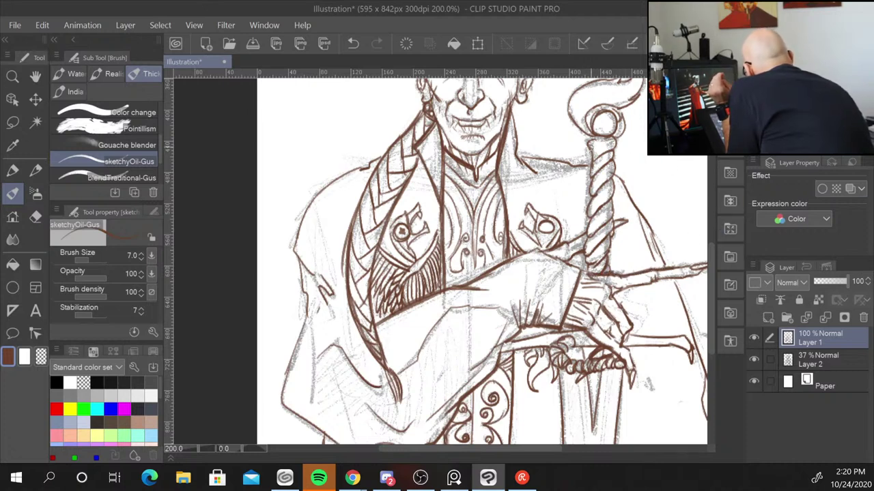
pyautogui.moveTo(590, 162)
pyautogui.mouseDown()
pyautogui.moveTo(582, 261)
pyautogui.moveTo(591, 228)
pyautogui.mouseUp()
pyautogui.moveTo(569, 261); pyautogui.dragTo(587, 247)
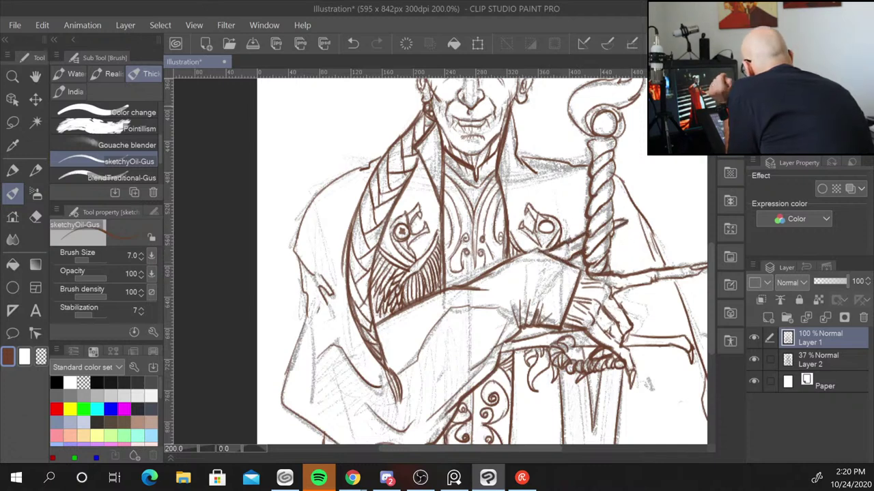
# Ink the right edge of the face and hair and the forehead hairline in brown
pyautogui.moveTo(566, 164); pyautogui.dragTo(554, 351)
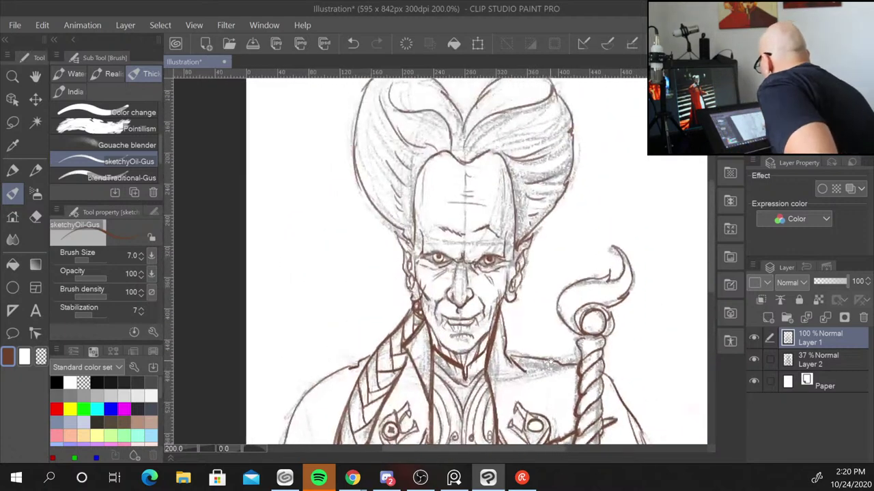
pyautogui.moveTo(509, 155)
pyautogui.mouseDown()
pyautogui.moveTo(499, 229)
pyautogui.moveTo(515, 257)
pyautogui.mouseUp()
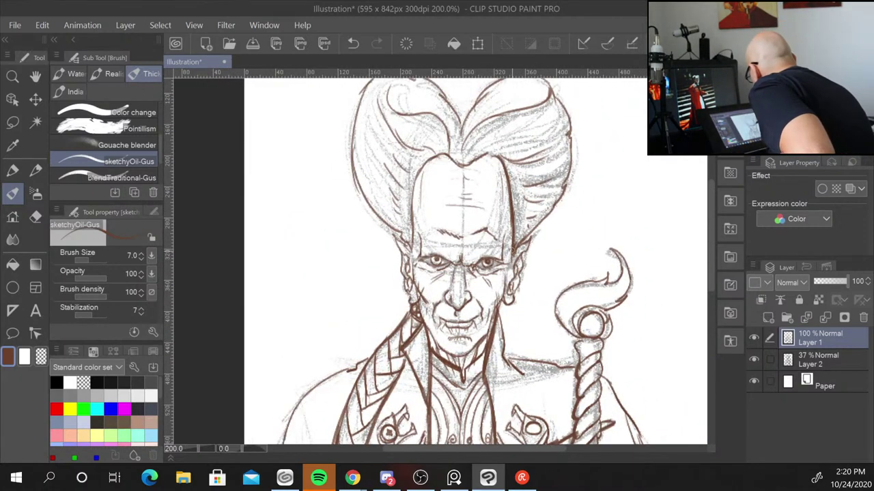
pyautogui.moveTo(507, 122); pyautogui.dragTo(512, 130)
pyautogui.moveTo(452, 167); pyautogui.dragTo(497, 153)
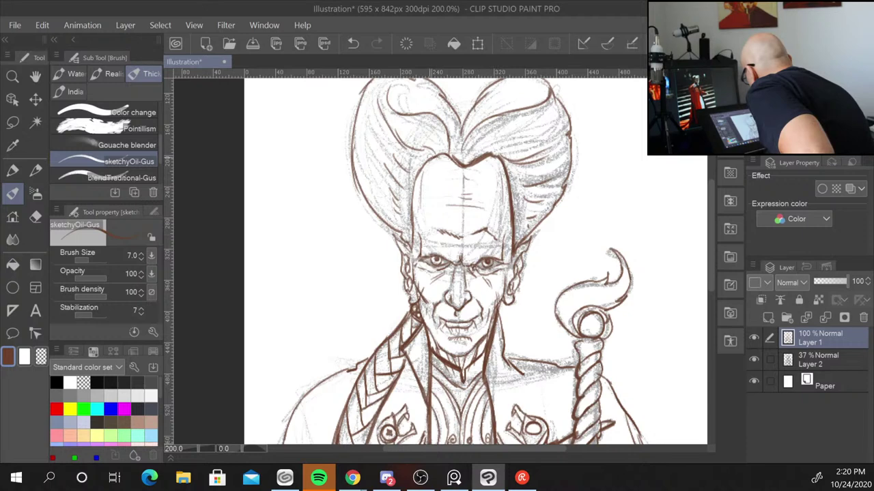
pyautogui.moveTo(423, 160)
pyautogui.mouseDown()
pyautogui.moveTo(453, 164)
pyautogui.moveTo(408, 251)
pyautogui.mouseUp()
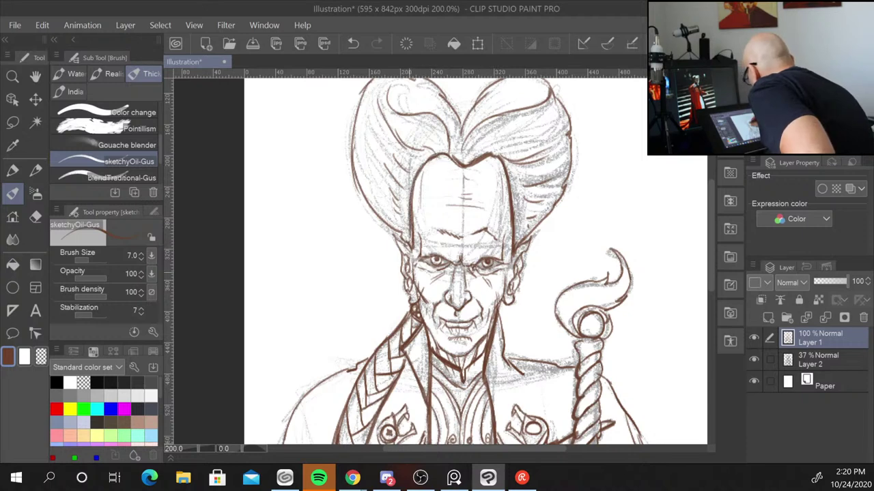
# Ink both jaw and cheek lines, the right side of the head and the hair parting
pyautogui.moveTo(414, 284); pyautogui.dragTo(420, 311)
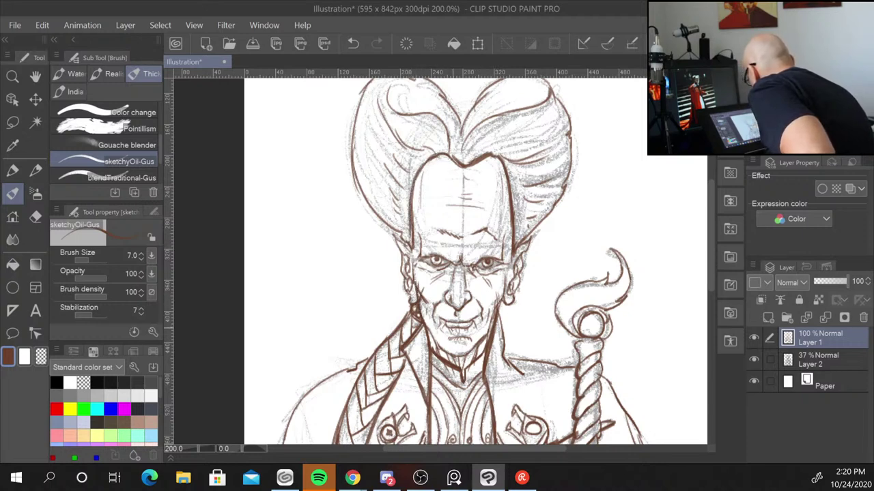
pyautogui.moveTo(509, 279); pyautogui.dragTo(501, 305)
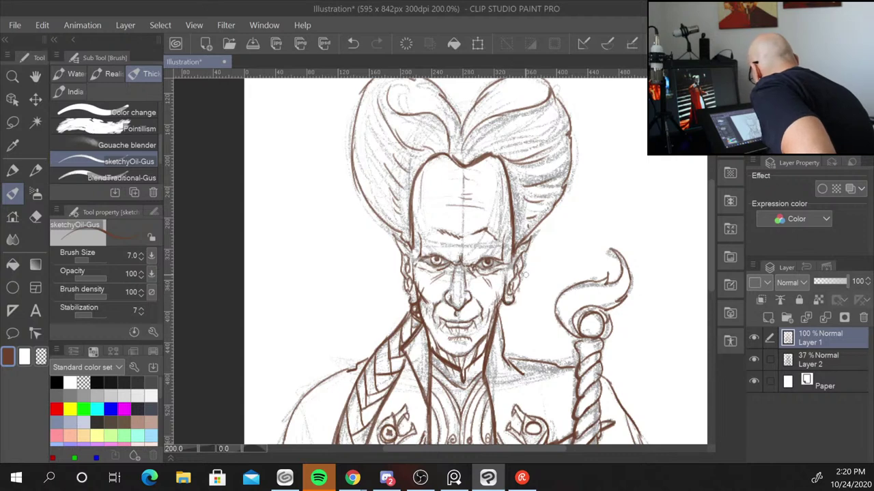
pyautogui.moveTo(531, 233); pyautogui.dragTo(521, 246)
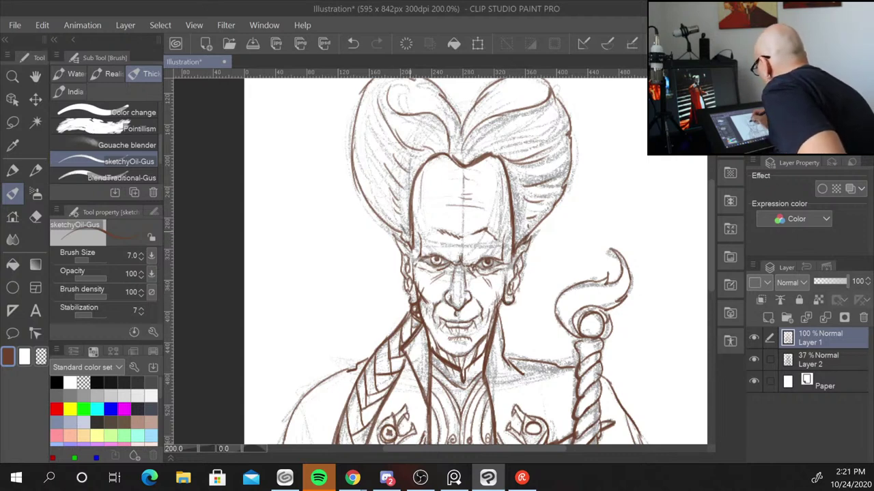
pyautogui.moveTo(463, 120); pyautogui.dragTo(464, 167)
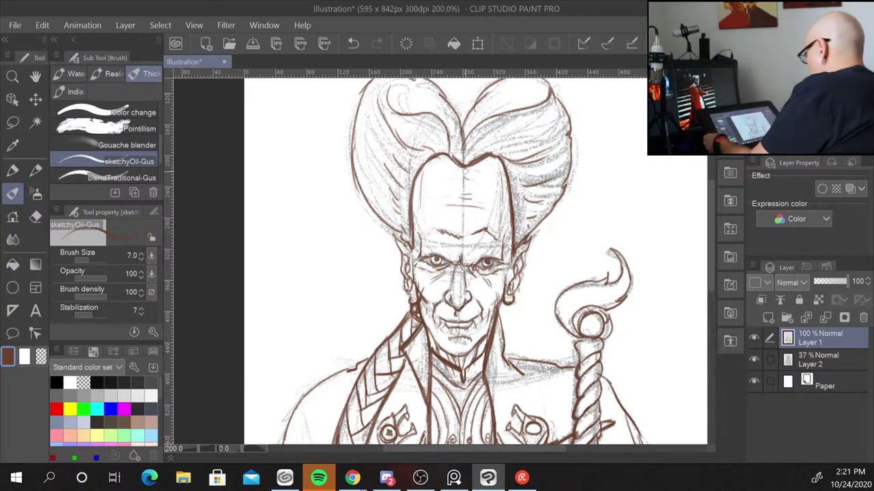
pyautogui.scroll(-1, 464, 171)
pyautogui.scroll(-1, 465, 174)
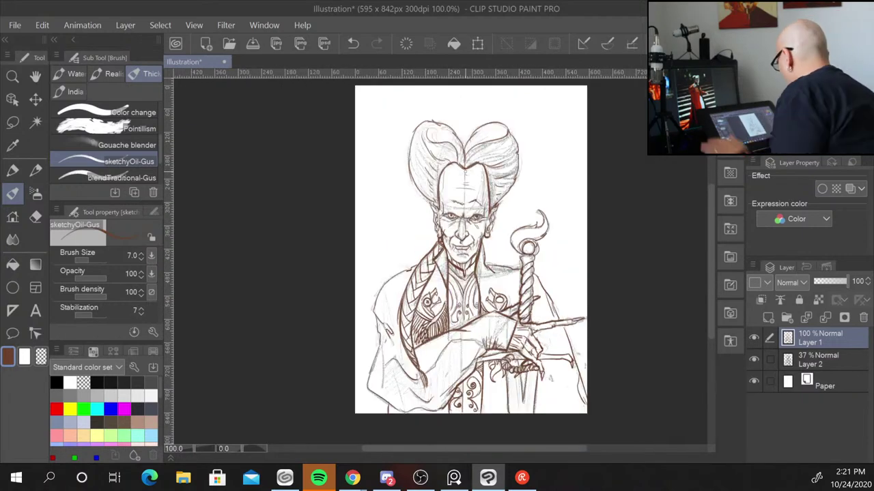
pyautogui.moveTo(594, 376); pyautogui.dragTo(569, 364)
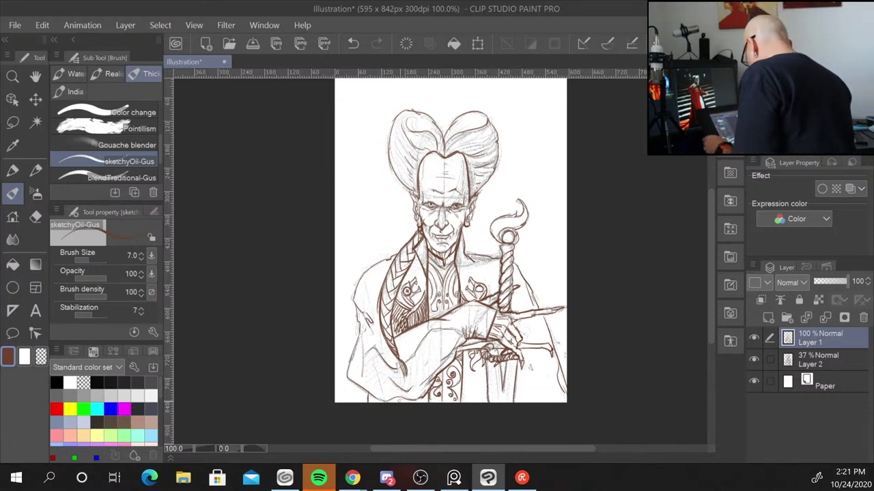
# Thicken the lower sleeve curve and redraw the short vertical line beside the swirls
pyautogui.scroll(2, 441, 391)
pyautogui.scroll(2, 441, 391)
pyautogui.moveTo(495, 356); pyautogui.dragTo(607, 203)
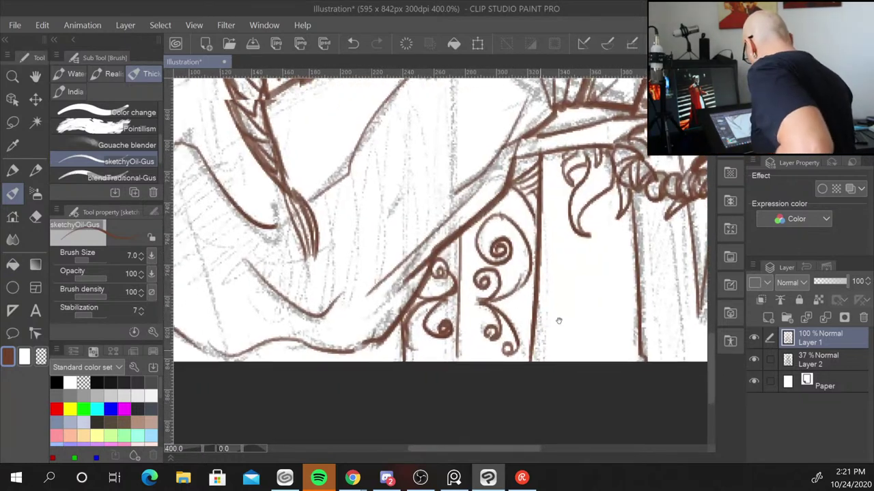
pyautogui.moveTo(309, 244); pyautogui.dragTo(474, 225)
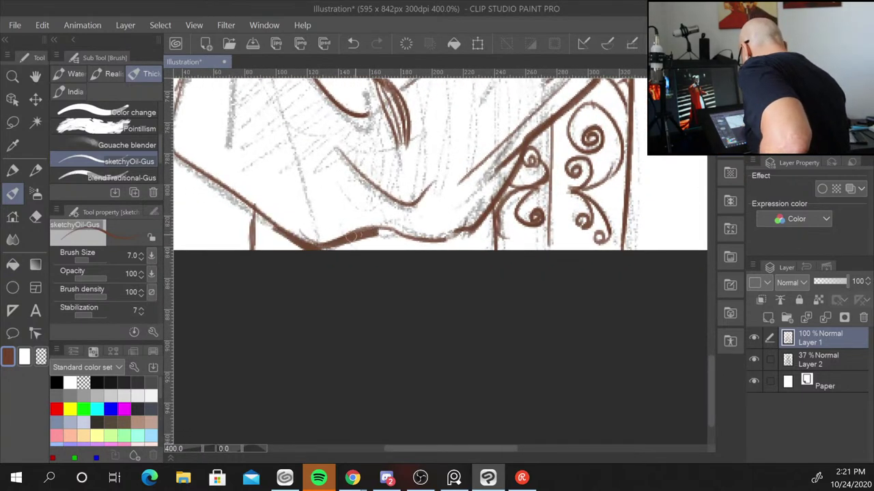
pyautogui.moveTo(276, 232)
pyautogui.mouseDown()
pyautogui.moveTo(255, 210)
pyautogui.moveTo(257, 250)
pyautogui.mouseUp()
# Zoom out, check the head, and fit the whole page in view
pyautogui.scroll(-3, 589, 341)
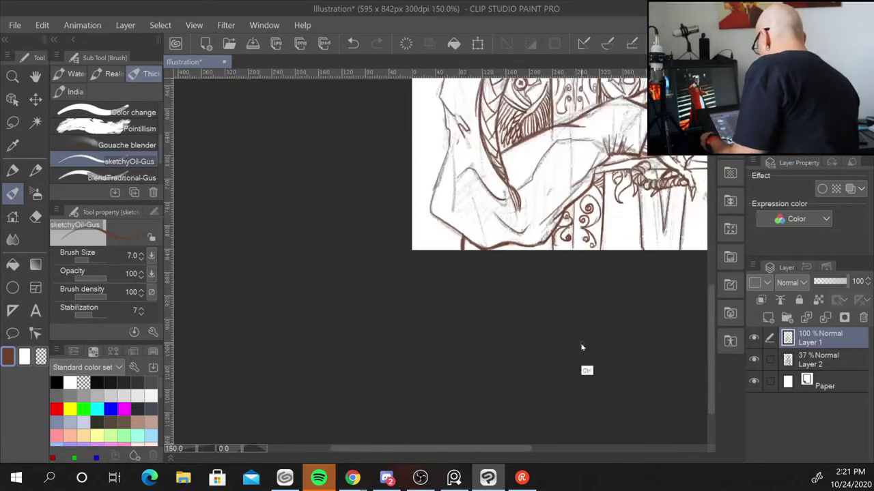
pyautogui.scroll(-2, 581, 348)
pyautogui.moveTo(637, 281); pyautogui.dragTo(403, 351)
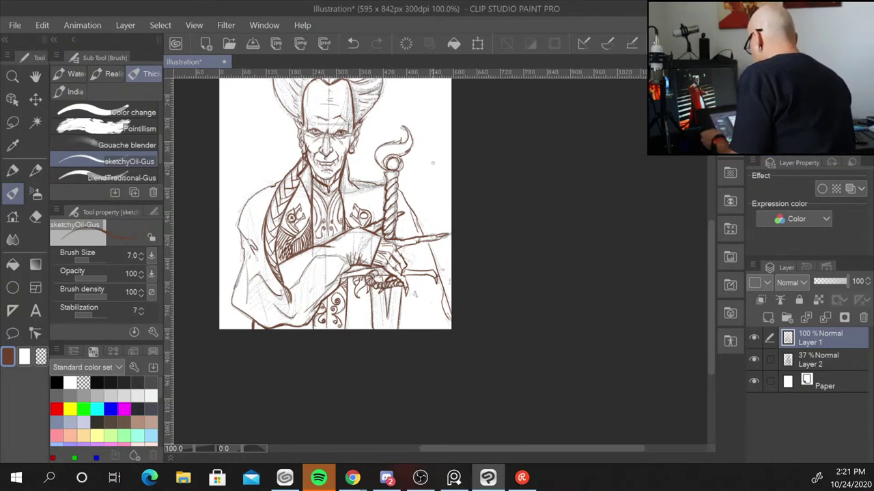
pyautogui.press('alt')
pyautogui.scroll(2, 431, 172)
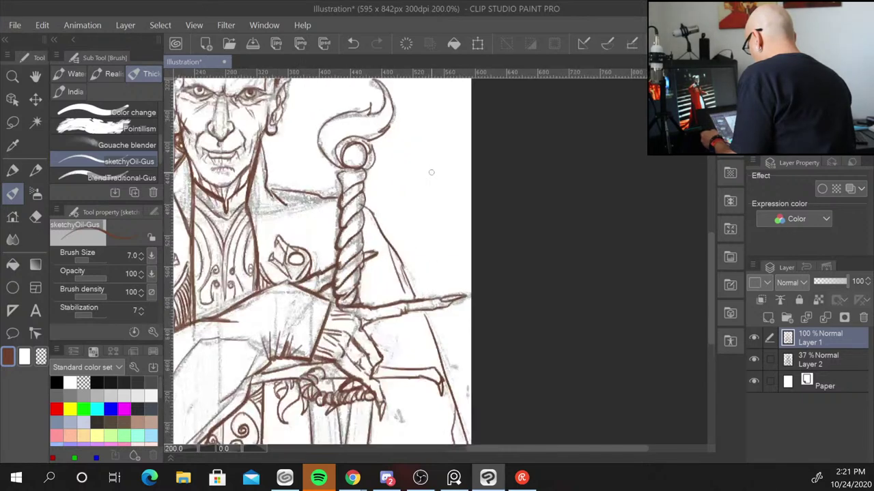
pyautogui.moveTo(331, 110)
pyautogui.mouseDown()
pyautogui.moveTo(488, 373)
pyautogui.moveTo(485, 357)
pyautogui.mouseUp()
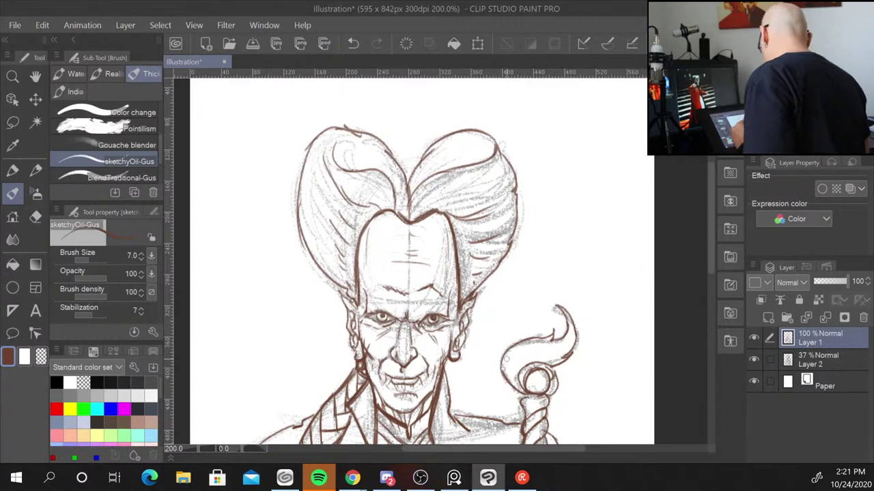
pyautogui.hotkey('ctrl', 'alt', '0')
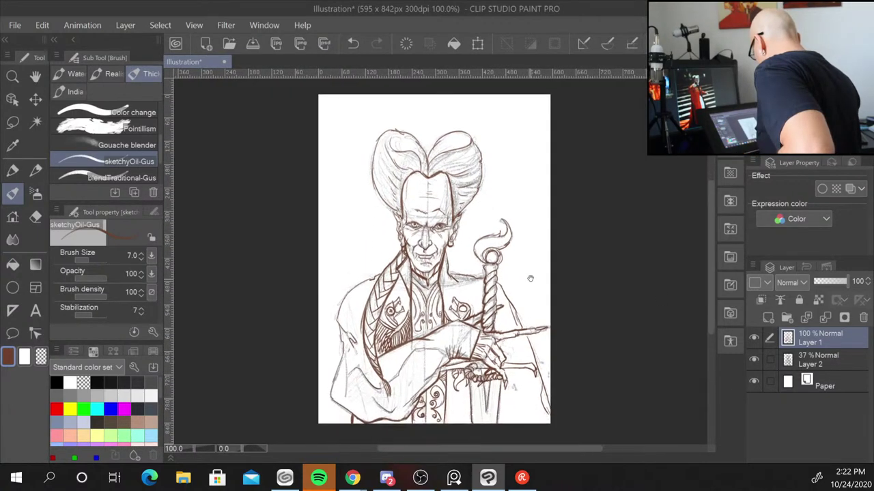
pyautogui.scroll(-2, 594, 302)
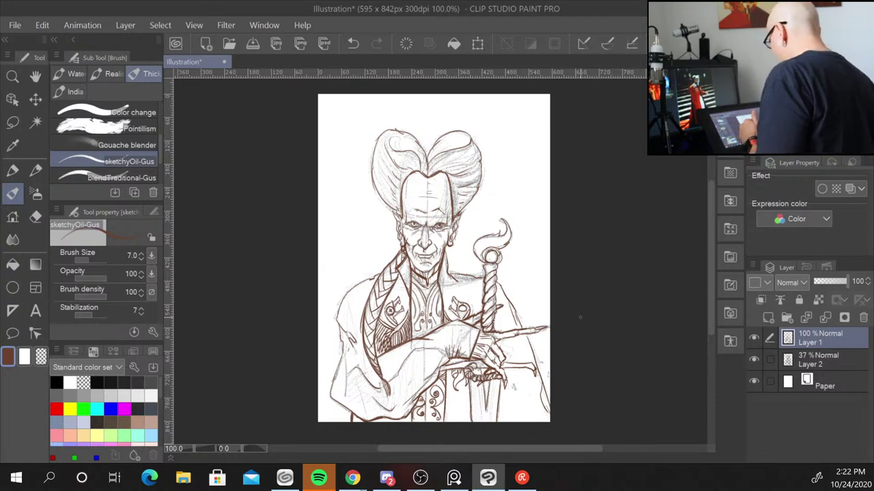
# Hide the rough sketch layer and add Layer 3 directly beneath line-art Layer 1
pyautogui.click(754, 360)
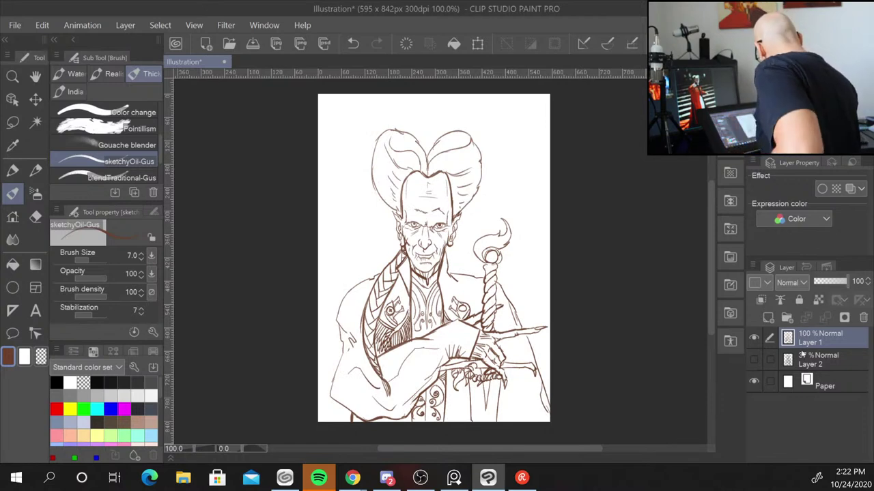
pyautogui.click(768, 318)
pyautogui.moveTo(819, 338); pyautogui.dragTo(819, 362)
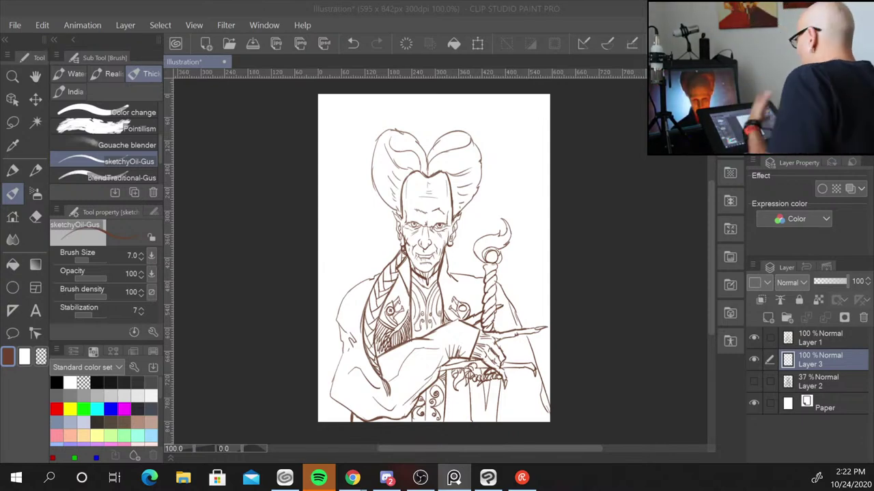
# Switch to a lighter colour and the blendTraditional brush at size 70
pyautogui.hotkey('alt', 'Tab')
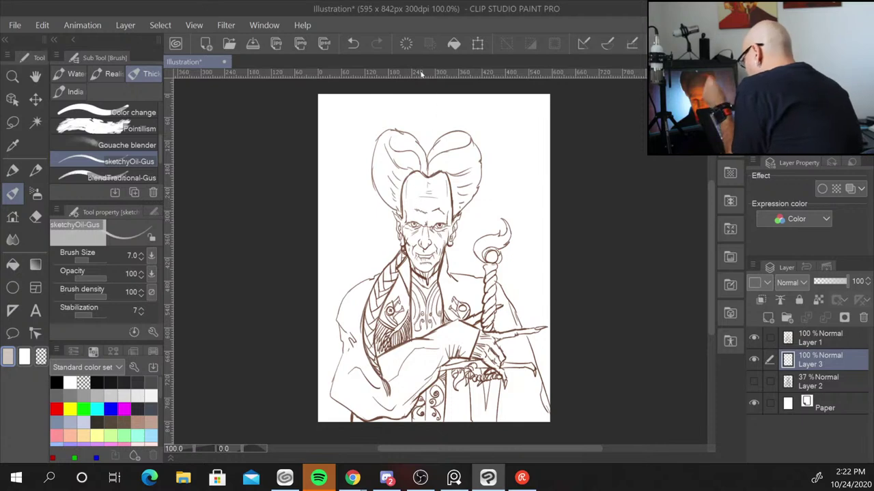
pyautogui.click(119, 178)
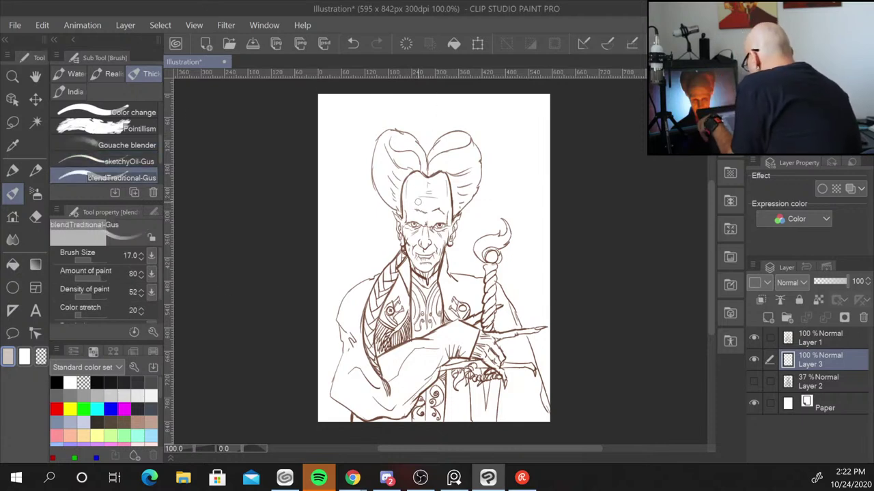
pyautogui.press('[')
pyautogui.press('[')
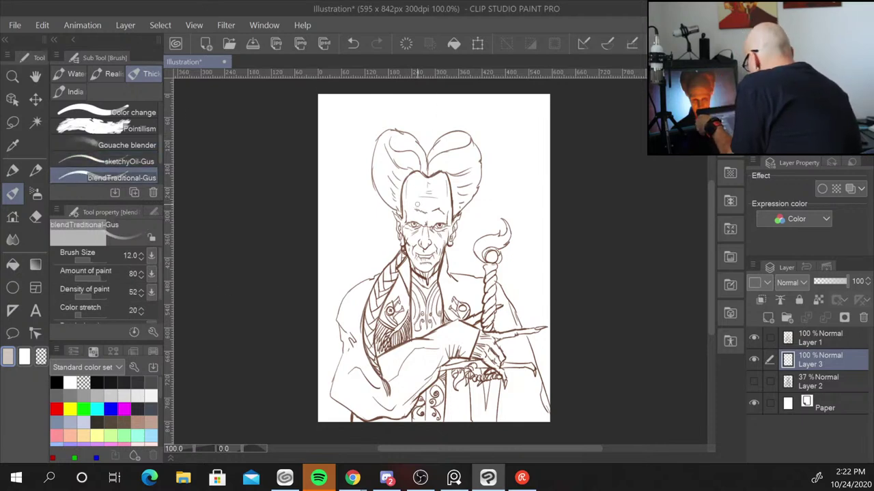
pyautogui.press('[')
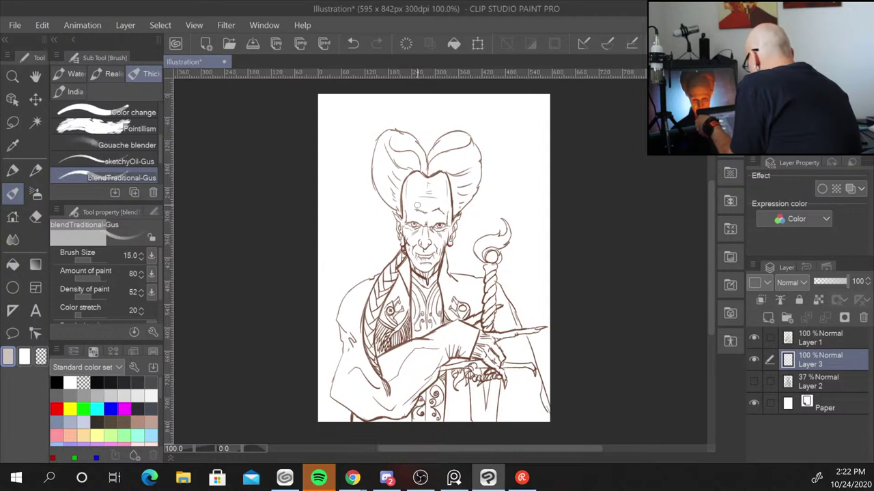
pyautogui.press(']')
pyautogui.press(']')
pyautogui.press(']')
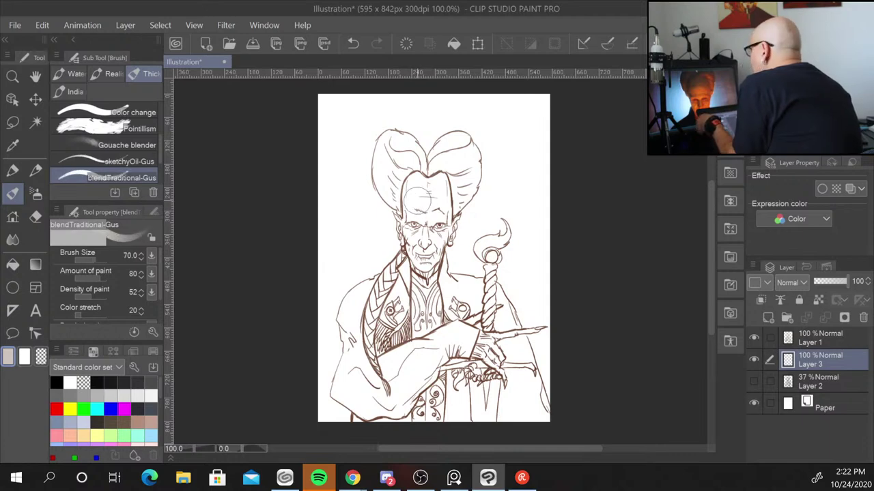
# Paint soft grey shading over the forehead, face, right cheek, chin and sword hand
pyautogui.moveTo(495, 211); pyautogui.dragTo(517, 142)
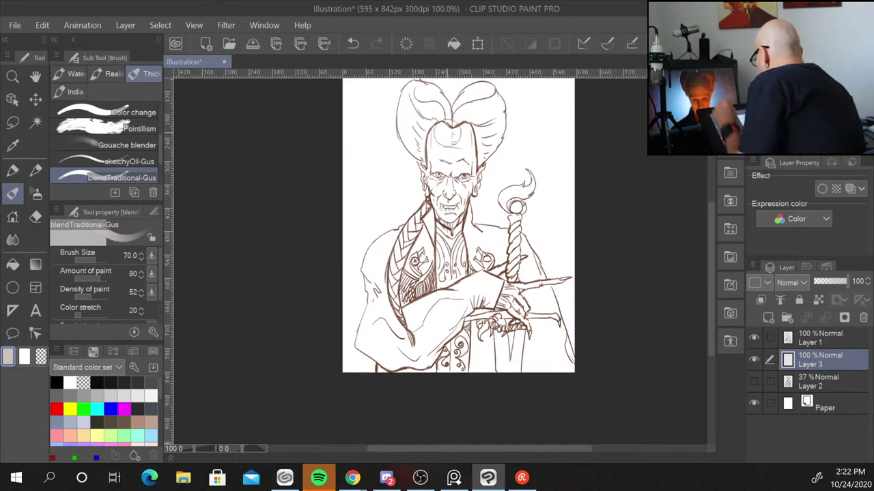
pyautogui.moveTo(440, 133)
pyautogui.mouseDown()
pyautogui.moveTo(452, 158)
pyautogui.moveTo(464, 143)
pyautogui.moveTo(467, 177)
pyautogui.moveTo(449, 205)
pyautogui.moveTo(437, 174)
pyautogui.moveTo(431, 217)
pyautogui.mouseUp()
pyautogui.moveTo(478, 184)
pyautogui.mouseDown()
pyautogui.moveTo(470, 212)
pyautogui.moveTo(452, 162)
pyautogui.mouseUp()
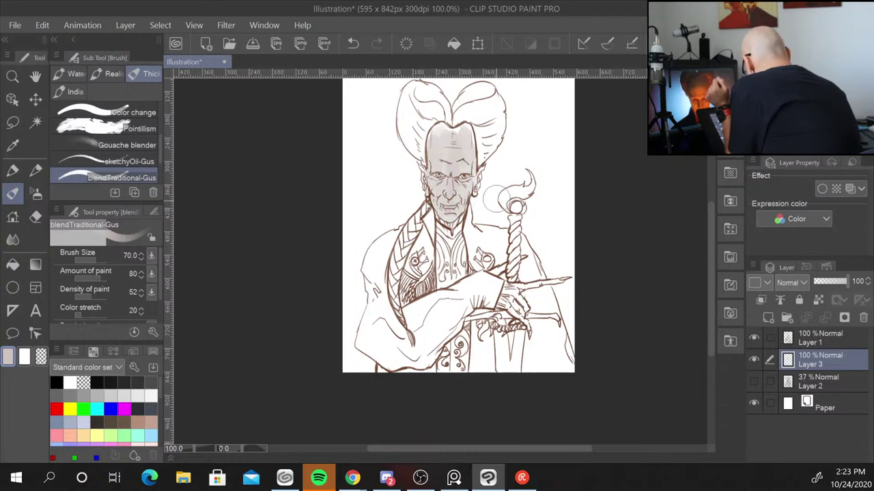
pyautogui.moveTo(508, 301)
pyautogui.mouseDown()
pyautogui.moveTo(525, 321)
pyautogui.moveTo(530, 287)
pyautogui.moveTo(563, 279)
pyautogui.mouseUp()
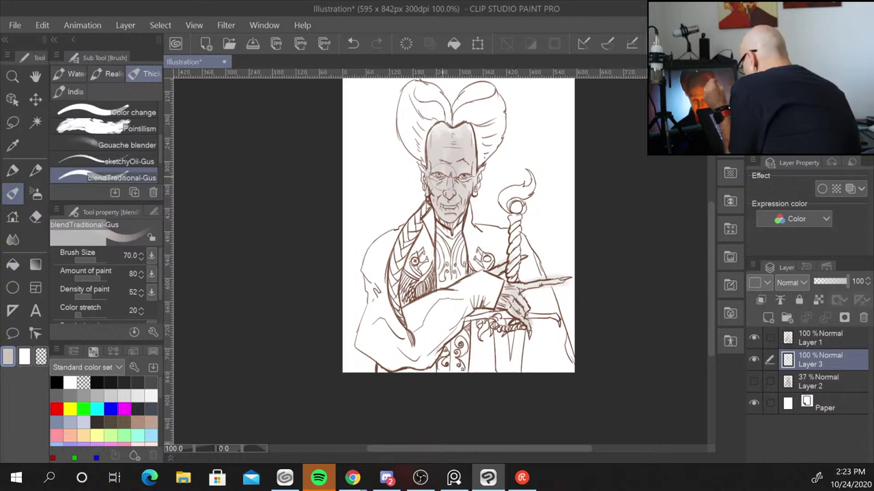
# At 200% zoom with brush size 25, darken the left cheek and mouth shading
pyautogui.scroll(2, 449, 202)
pyautogui.scroll(2, 449, 202)
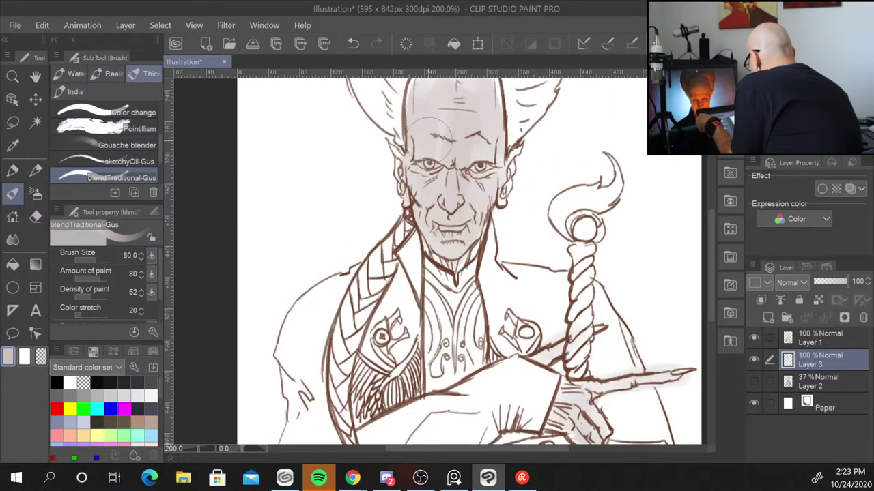
pyautogui.press('[')
pyautogui.press('[')
pyautogui.press('[')
pyautogui.press('[')
pyautogui.press('[')
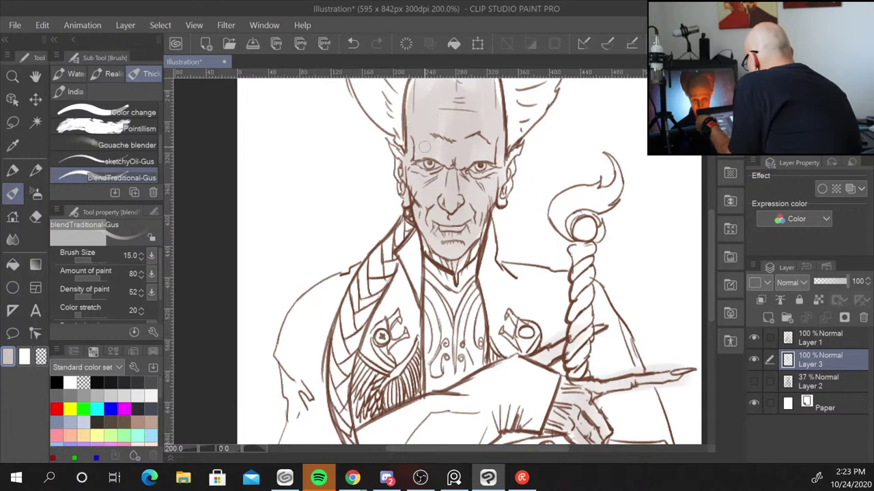
pyautogui.press(']')
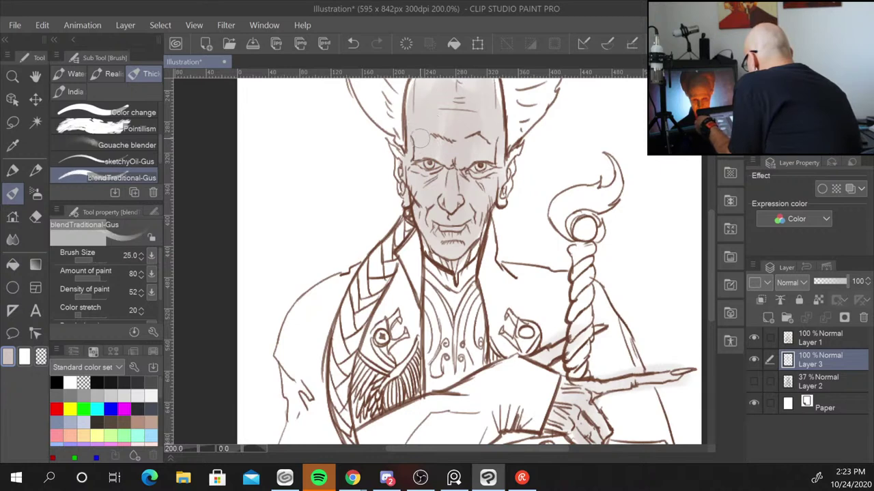
pyautogui.press(']')
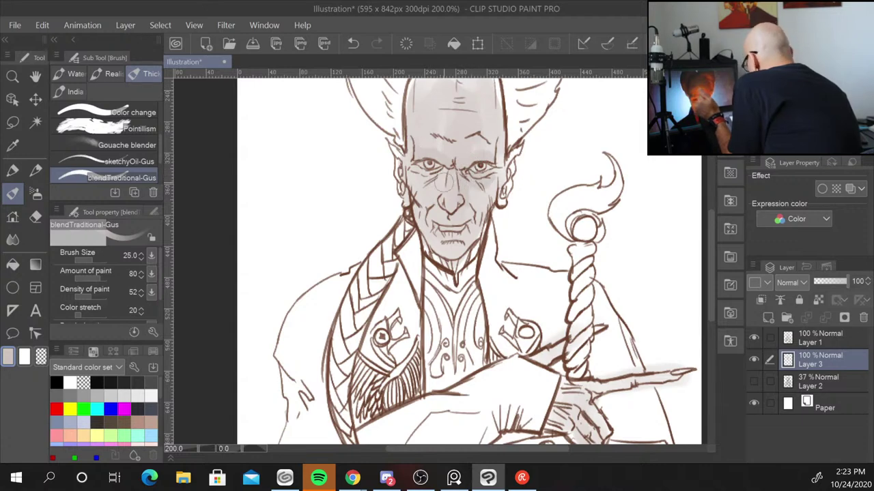
pyautogui.moveTo(443, 182); pyautogui.dragTo(435, 193)
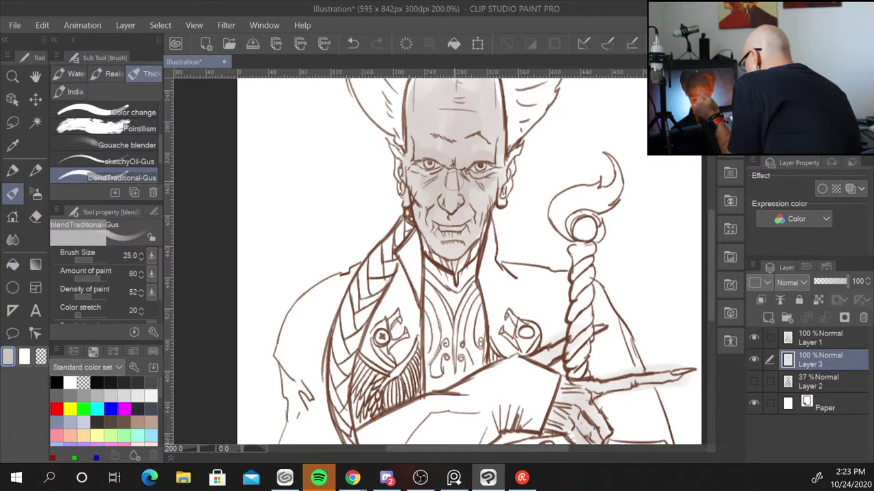
pyautogui.moveTo(445, 236)
pyautogui.mouseDown()
pyautogui.moveTo(465, 231)
pyautogui.moveTo(453, 275)
pyautogui.mouseUp()
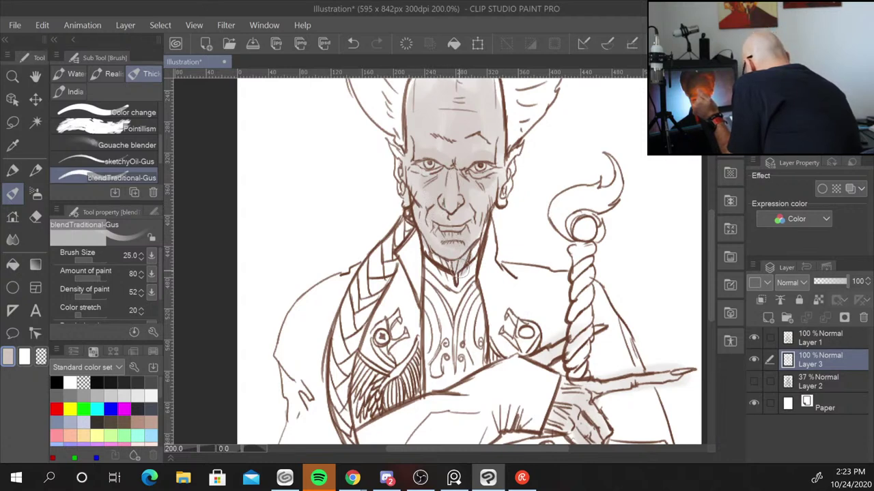
# Darken the right cheek, left temple, forehead and top of the head
pyautogui.moveTo(511, 164); pyautogui.dragTo(502, 197)
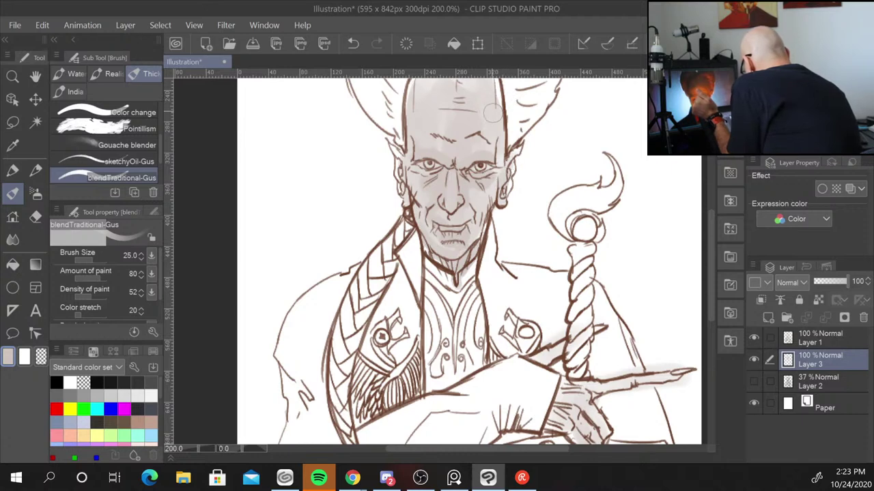
pyautogui.moveTo(392, 150); pyautogui.dragTo(414, 173)
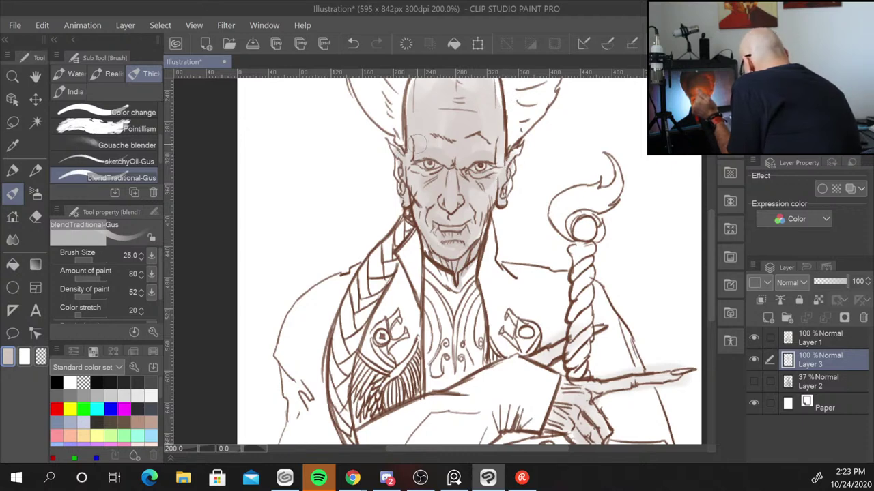
pyautogui.moveTo(477, 100)
pyautogui.mouseDown()
pyautogui.moveTo(437, 106)
pyautogui.moveTo(495, 99)
pyautogui.mouseUp()
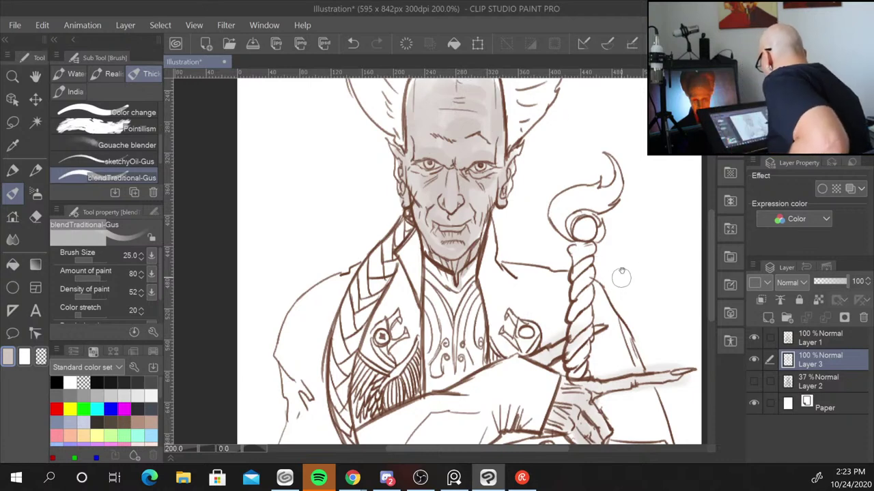
pyautogui.scroll(3, 620, 273)
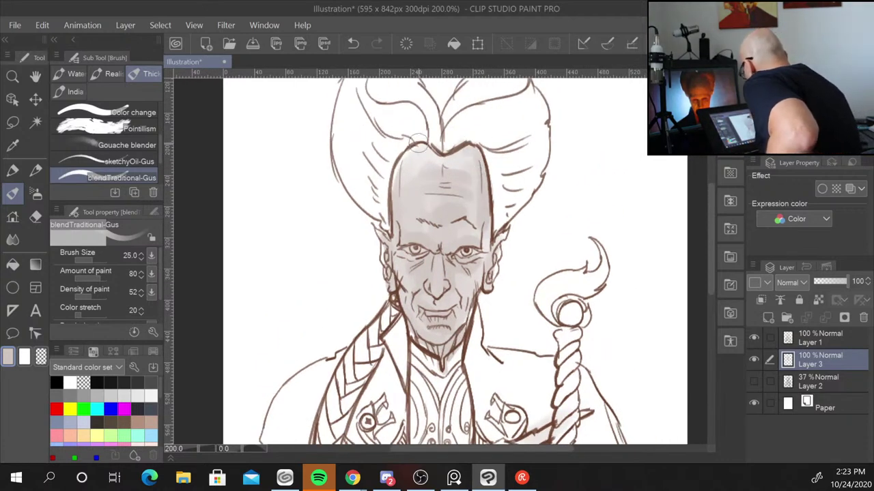
pyautogui.moveTo(416, 144); pyautogui.dragTo(394, 215)
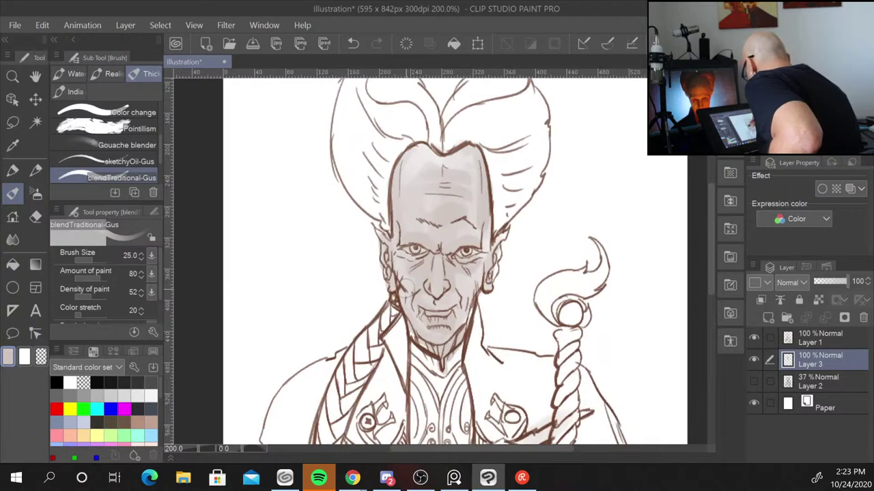
pyautogui.moveTo(624, 355); pyautogui.dragTo(592, 262)
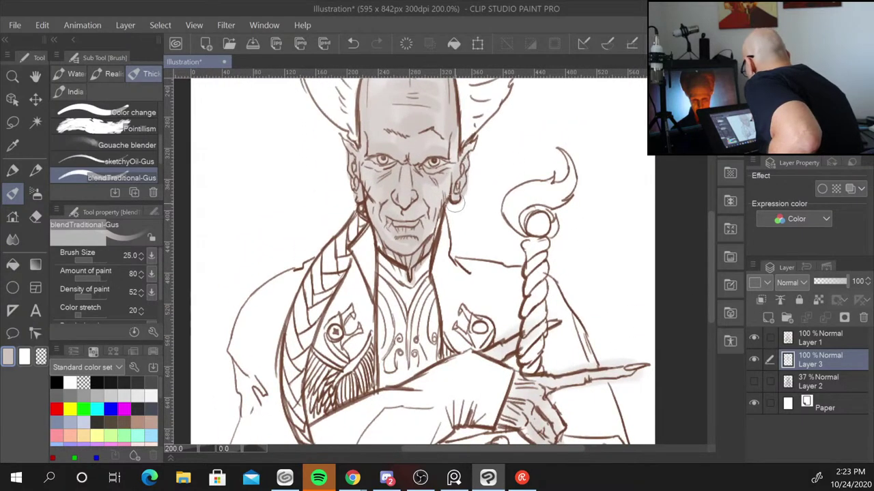
pyautogui.moveTo(470, 156); pyautogui.dragTo(490, 54)
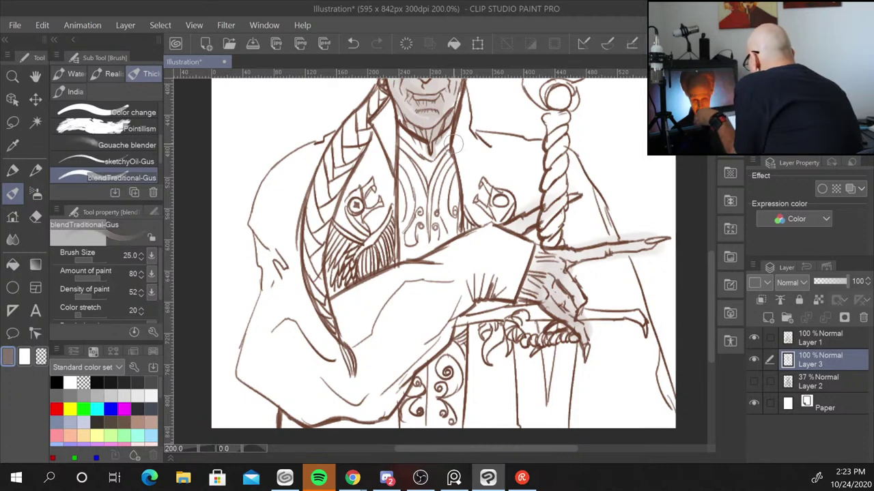
pyautogui.press('[')
pyautogui.press('[')
pyautogui.press('[')
pyautogui.press('[')
pyautogui.press('[')
pyautogui.press('[')
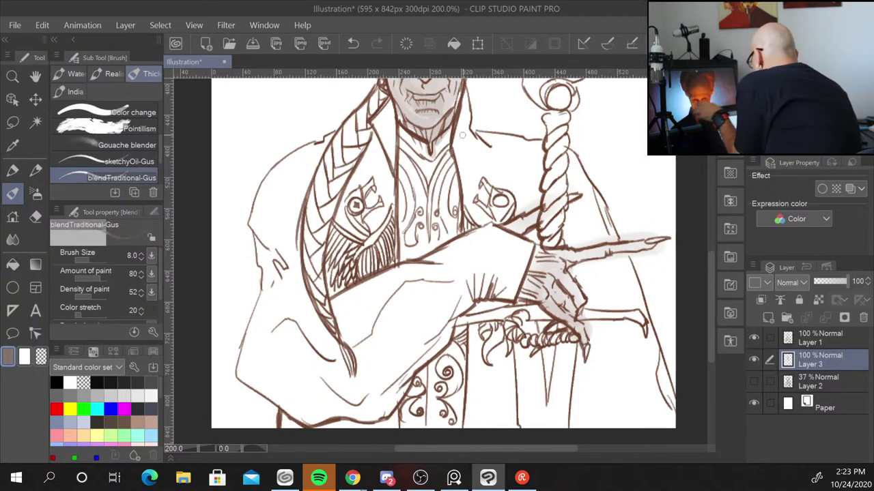
pyautogui.moveTo(512, 123); pyautogui.dragTo(546, 256)
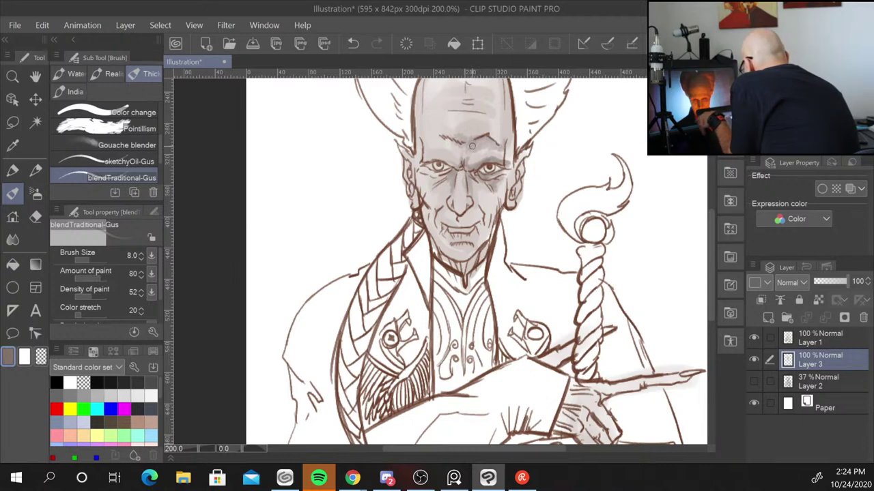
# At brush size 15, darken the brow, upper-left forehead and nose side shading
pyautogui.press(']')
pyautogui.press(']')
pyautogui.press(']')
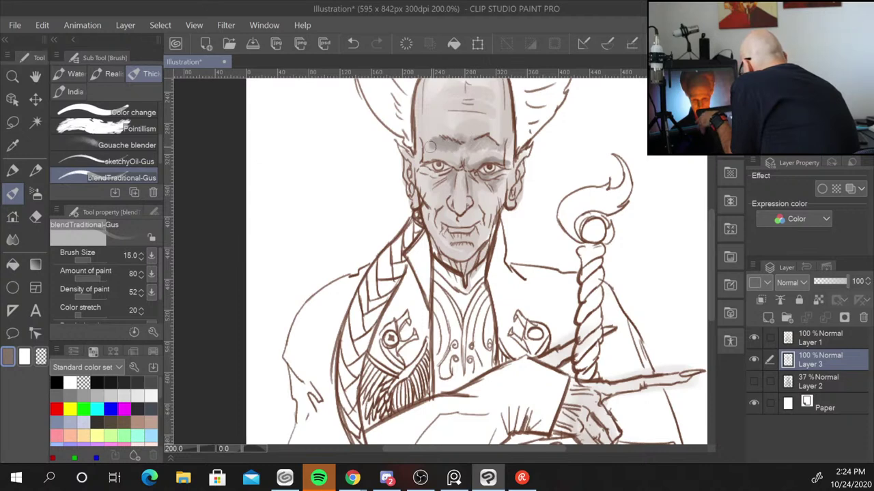
pyautogui.moveTo(457, 149); pyautogui.dragTo(484, 142)
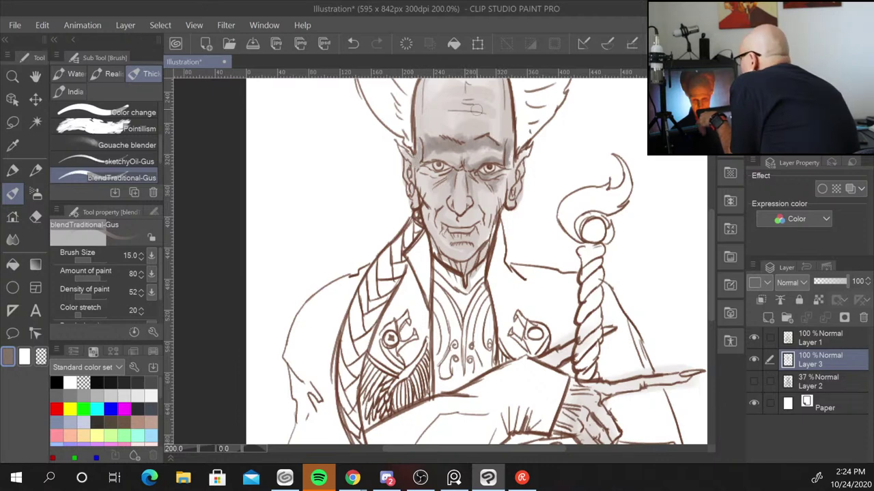
pyautogui.moveTo(427, 135)
pyautogui.mouseDown()
pyautogui.moveTo(444, 109)
pyautogui.moveTo(470, 99)
pyautogui.moveTo(418, 140)
pyautogui.moveTo(419, 115)
pyautogui.moveTo(413, 140)
pyautogui.moveTo(432, 96)
pyautogui.moveTo(452, 106)
pyautogui.moveTo(442, 82)
pyautogui.mouseUp()
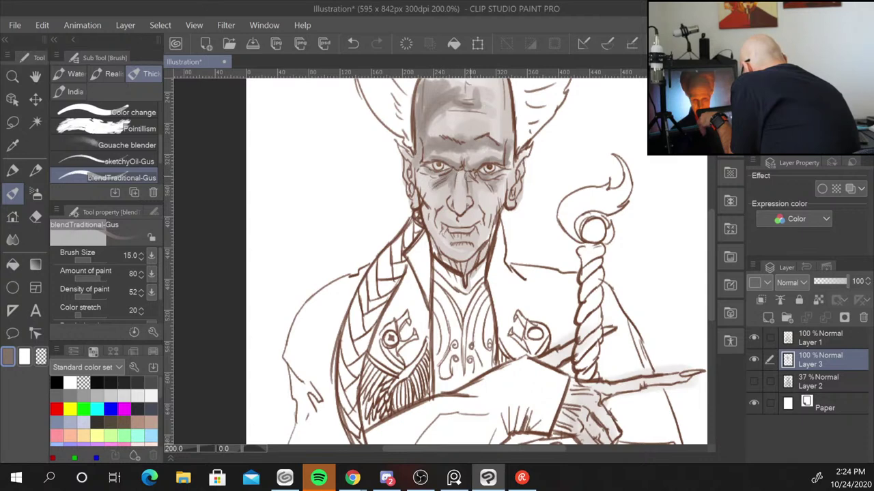
pyautogui.moveTo(454, 176)
pyautogui.mouseDown()
pyautogui.moveTo(467, 220)
pyautogui.moveTo(442, 219)
pyautogui.moveTo(486, 223)
pyautogui.moveTo(471, 251)
pyautogui.moveTo(453, 243)
pyautogui.moveTo(465, 258)
pyautogui.mouseUp()
# Darken the right cheek and temple, the left cheek and the left jawline
pyautogui.moveTo(513, 164)
pyautogui.mouseDown()
pyautogui.moveTo(510, 202)
pyautogui.moveTo(512, 190)
pyautogui.mouseUp()
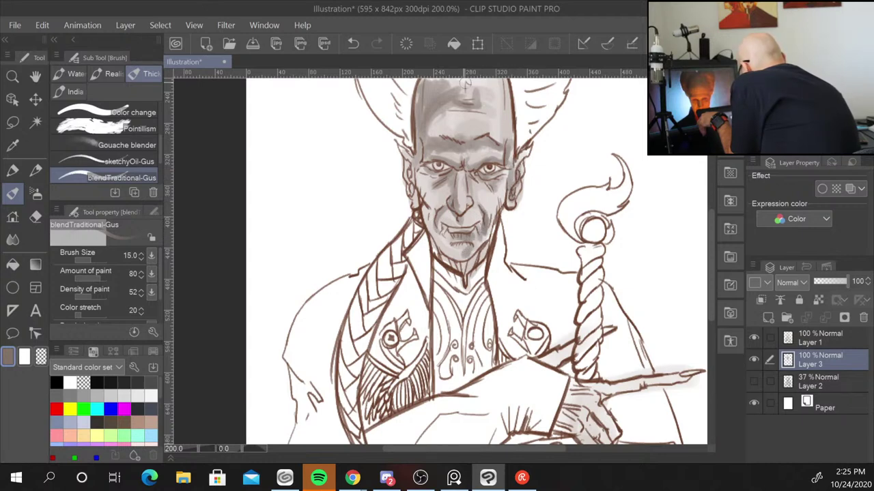
pyautogui.moveTo(410, 163); pyautogui.dragTo(411, 199)
pyautogui.moveTo(404, 147); pyautogui.dragTo(414, 202)
pyautogui.moveTo(418, 162)
pyautogui.mouseDown()
pyautogui.moveTo(413, 194)
pyautogui.moveTo(419, 204)
pyautogui.moveTo(428, 198)
pyautogui.mouseUp()
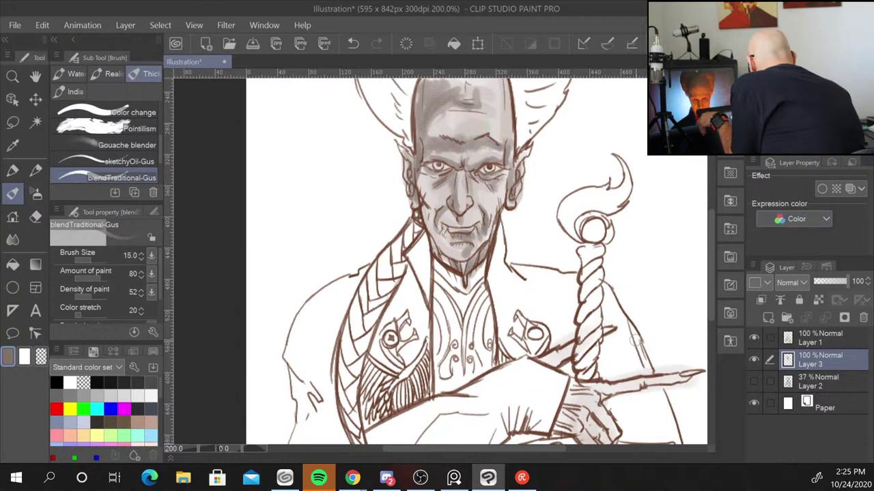
pyautogui.moveTo(662, 372); pyautogui.dragTo(639, 329)
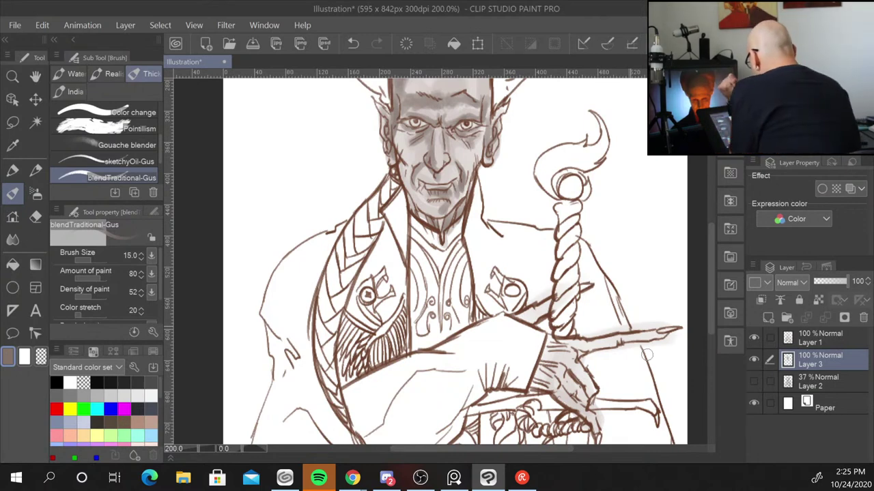
# Darken the ear, then deepen grey on the clawed hand, knuckles and where it meets the sword
pyautogui.moveTo(501, 109); pyautogui.dragTo(495, 131)
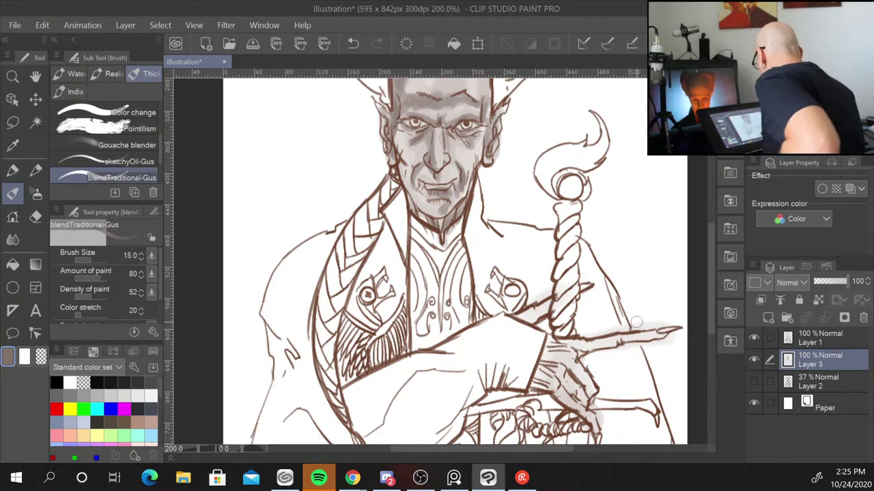
pyautogui.moveTo(635, 322); pyautogui.dragTo(572, 220)
pyautogui.moveTo(471, 280)
pyautogui.mouseDown()
pyautogui.moveTo(527, 321)
pyautogui.moveTo(527, 337)
pyautogui.mouseUp()
pyautogui.moveTo(509, 306); pyautogui.dragTo(494, 319)
pyautogui.moveTo(507, 268)
pyautogui.mouseDown()
pyautogui.moveTo(490, 289)
pyautogui.moveTo(519, 301)
pyautogui.mouseUp()
pyautogui.moveTo(493, 252)
pyautogui.mouseDown()
pyautogui.moveTo(522, 290)
pyautogui.moveTo(472, 263)
pyautogui.moveTo(502, 251)
pyautogui.moveTo(478, 254)
pyautogui.moveTo(597, 230)
pyautogui.mouseUp()
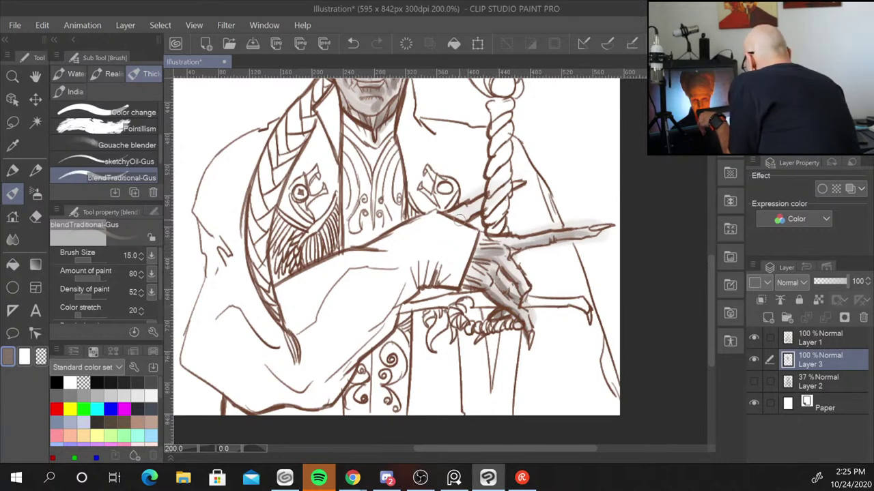
pyautogui.moveTo(455, 224); pyautogui.dragTo(486, 202)
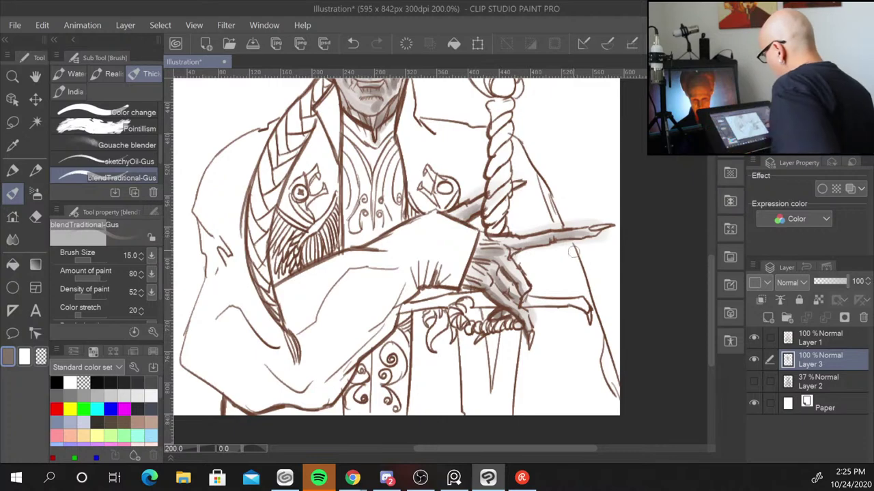
pyautogui.moveTo(564, 204)
pyautogui.mouseDown()
pyautogui.moveTo(537, 357)
pyautogui.moveTo(553, 403)
pyautogui.mouseUp()
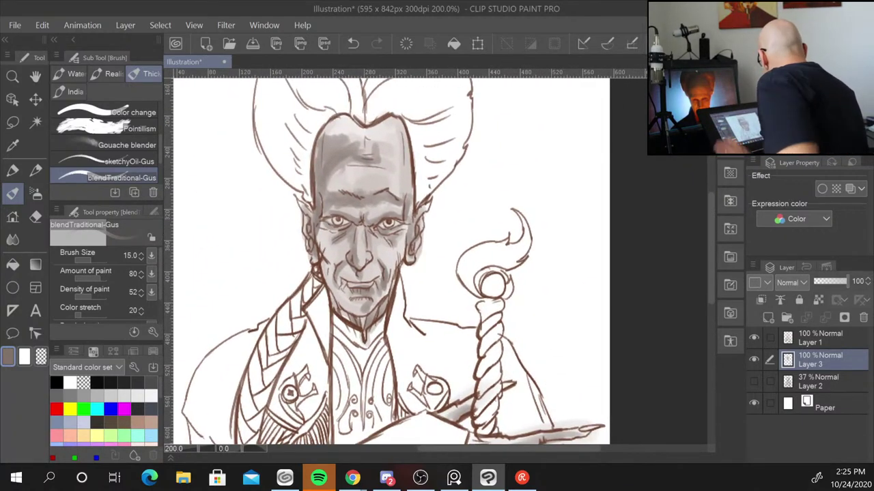
# Eyedrop the dark brown at a smaller size and darken the eye, left face side and forehead
pyautogui.press('[')
pyautogui.press('[')
pyautogui.press('[')
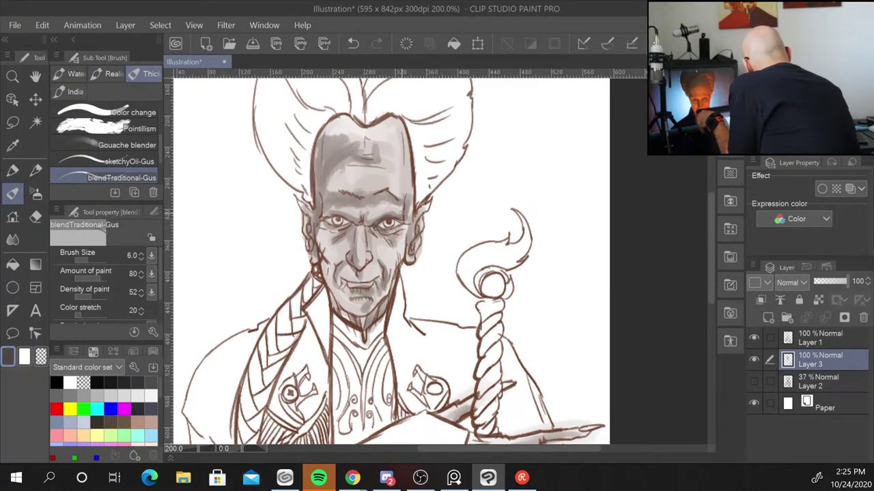
pyautogui.keyDown('alt'); pyautogui.click(361, 331); pyautogui.keyUp('alt')
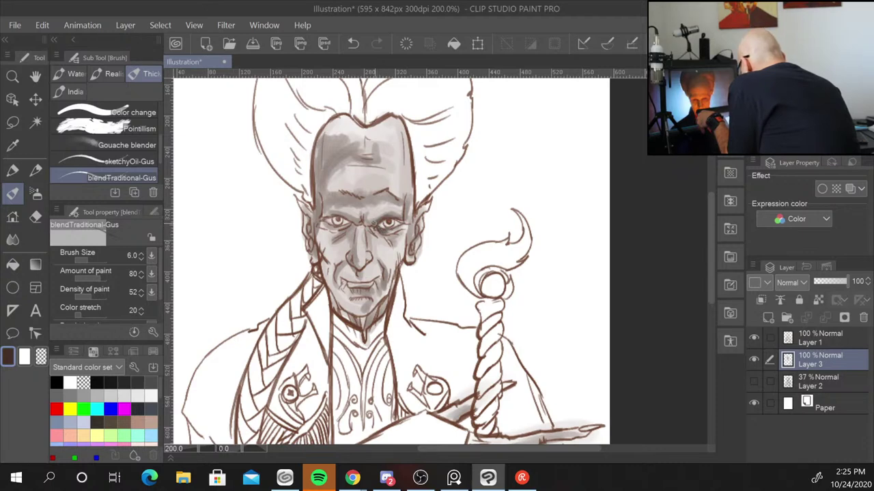
pyautogui.moveTo(373, 221); pyautogui.dragTo(378, 225)
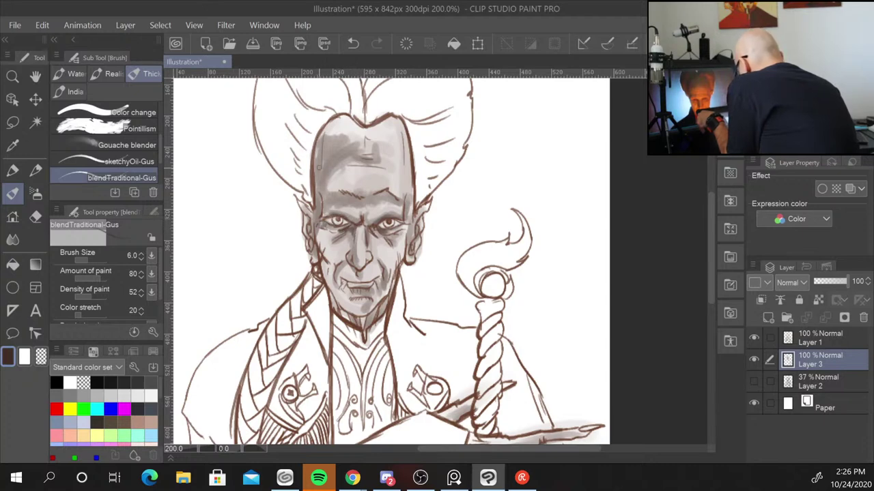
pyautogui.moveTo(319, 191)
pyautogui.mouseDown()
pyautogui.moveTo(320, 220)
pyautogui.moveTo(318, 213)
pyautogui.mouseUp()
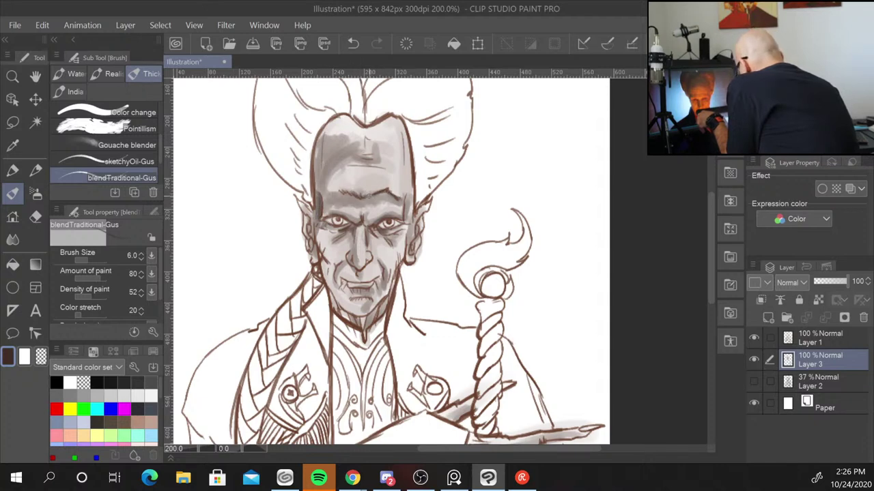
pyautogui.moveTo(370, 166)
pyautogui.mouseDown()
pyautogui.moveTo(393, 174)
pyautogui.moveTo(353, 159)
pyautogui.moveTo(403, 145)
pyautogui.mouseUp()
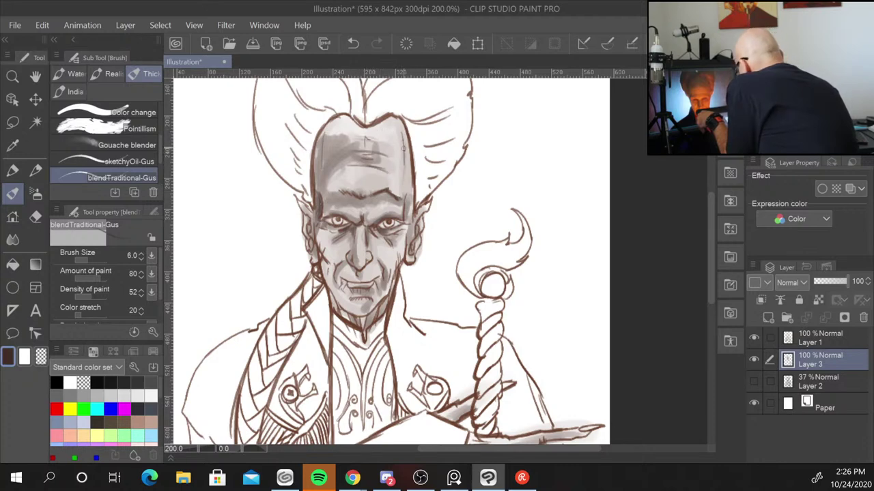
# With a larger brush, softly shade the cheek and forehead edges and left forehead
pyautogui.press('[')
pyautogui.press(']')
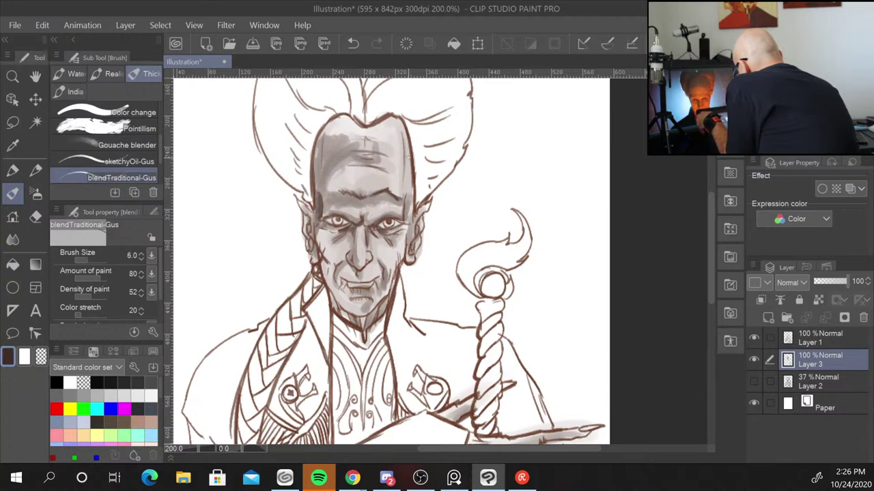
pyautogui.press(']')
pyautogui.press(']')
pyautogui.press(']')
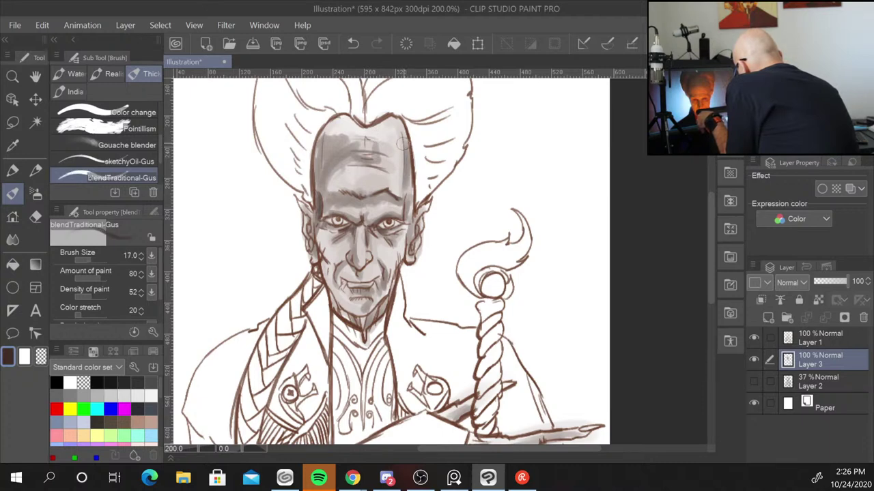
pyautogui.moveTo(412, 196); pyautogui.dragTo(410, 225)
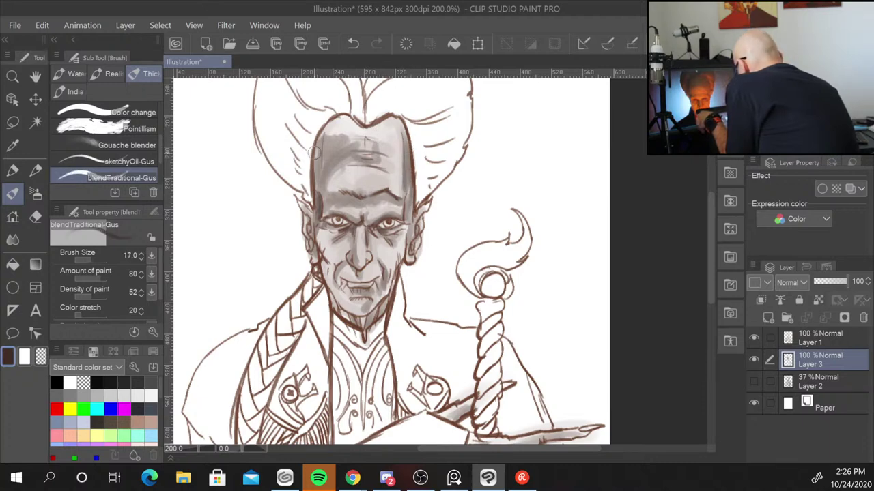
pyautogui.moveTo(318, 188)
pyautogui.mouseDown()
pyautogui.moveTo(318, 144)
pyautogui.moveTo(315, 194)
pyautogui.mouseUp()
pyautogui.moveTo(318, 140); pyautogui.dragTo(315, 191)
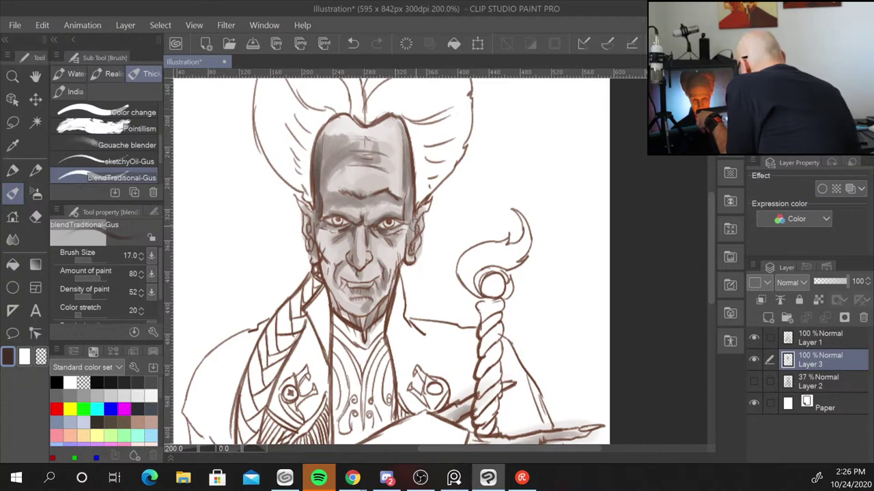
# With a smaller brush, shade the right ear, jaw, area below the lower lip and chin
pyautogui.press('[')
pyautogui.press('[')
pyautogui.press('[')
pyautogui.press('[')
pyautogui.press('[')
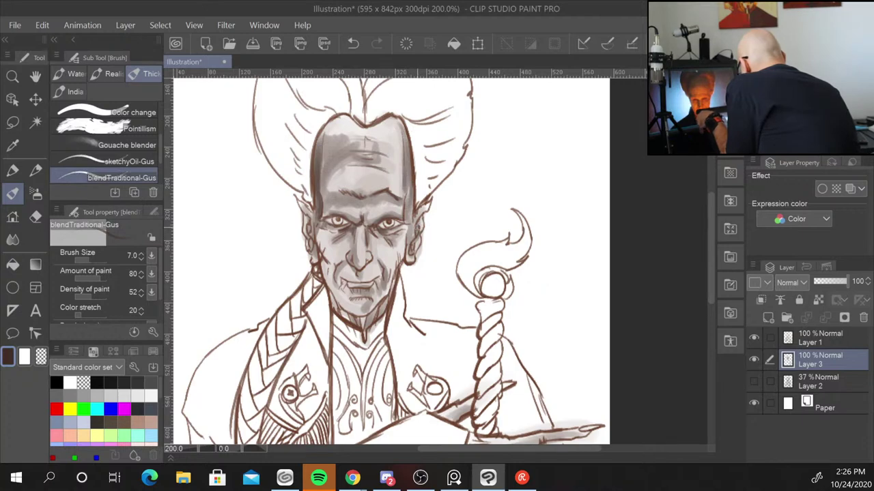
pyautogui.moveTo(409, 225); pyautogui.dragTo(410, 261)
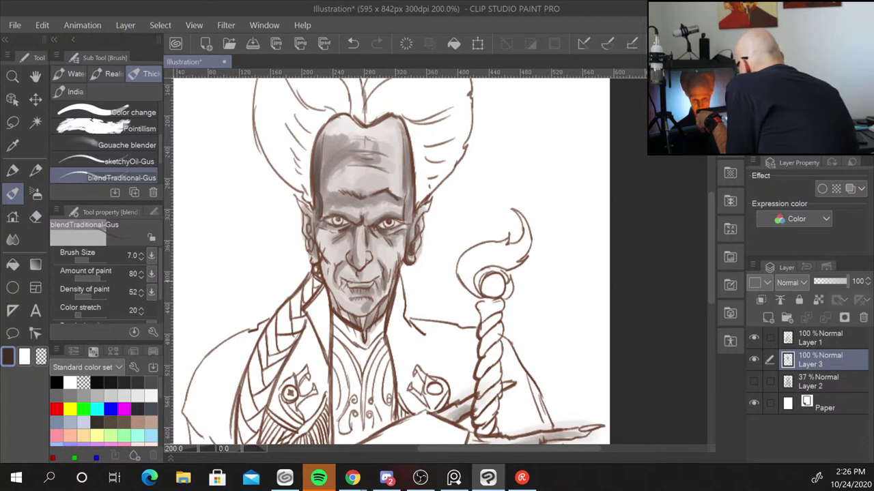
pyautogui.moveTo(345, 282); pyautogui.dragTo(366, 284)
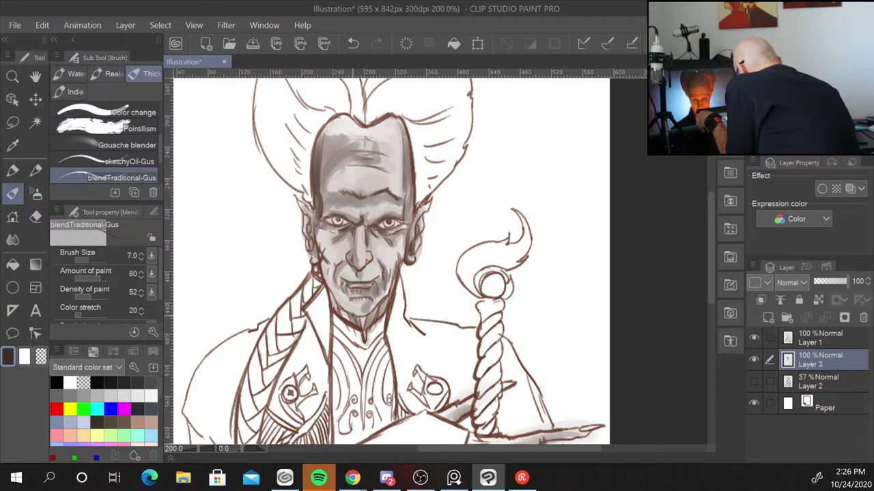
pyautogui.moveTo(347, 286)
pyautogui.mouseDown()
pyautogui.moveTo(332, 309)
pyautogui.moveTo(374, 318)
pyautogui.mouseUp()
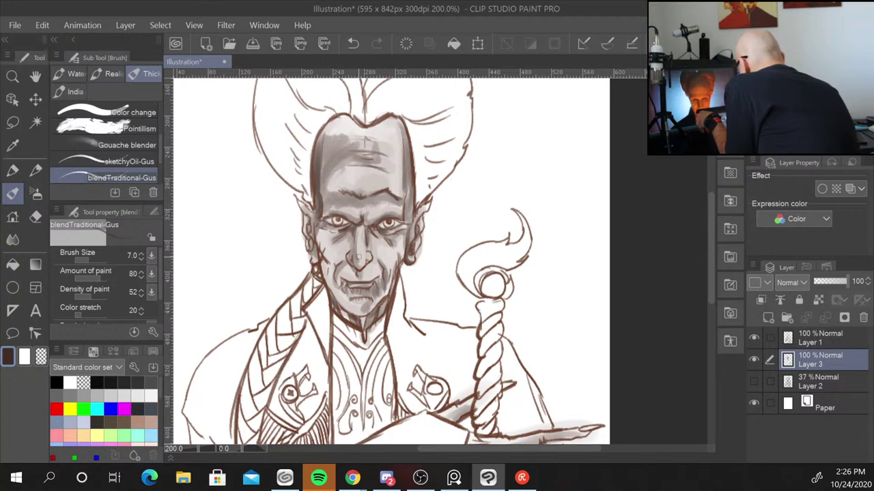
pyautogui.press('[')
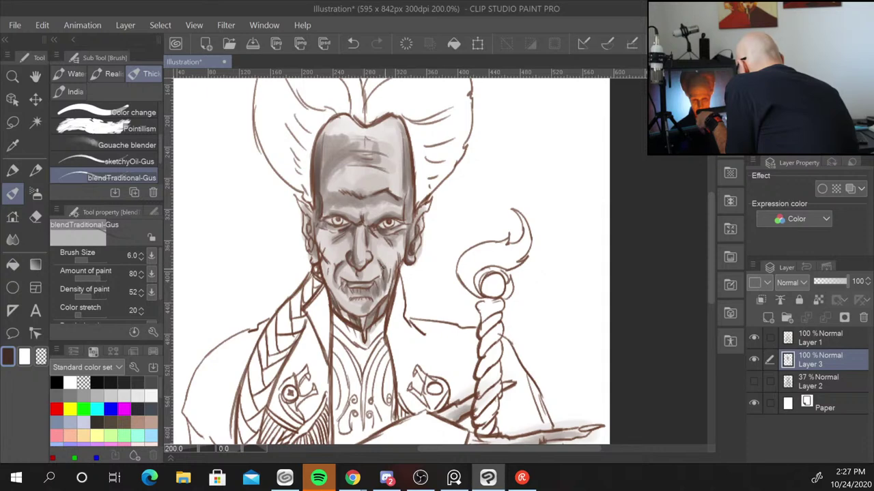
pyautogui.moveTo(382, 270)
pyautogui.mouseDown()
pyautogui.moveTo(381, 290)
pyautogui.moveTo(382, 279)
pyautogui.mouseUp()
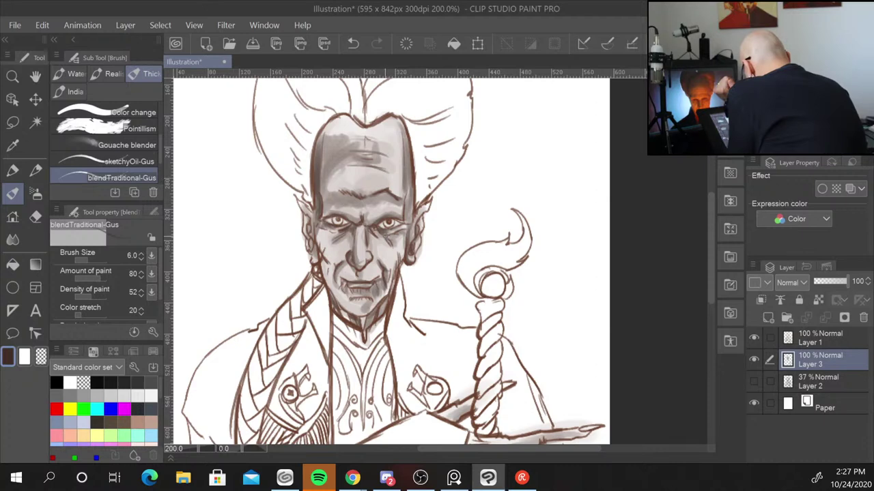
# Darken the right cheek below the eye, the face's right edge and left side near the ear
pyautogui.moveTo(391, 230); pyautogui.dragTo(405, 237)
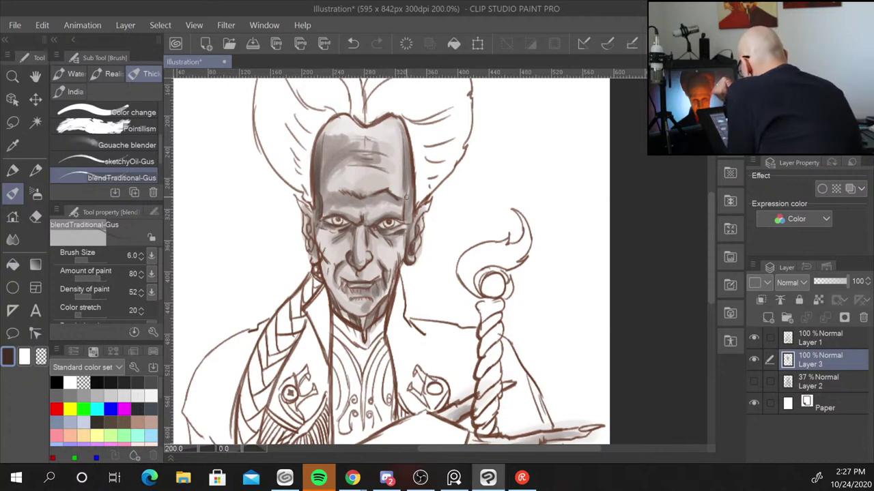
pyautogui.moveTo(408, 195); pyautogui.dragTo(410, 227)
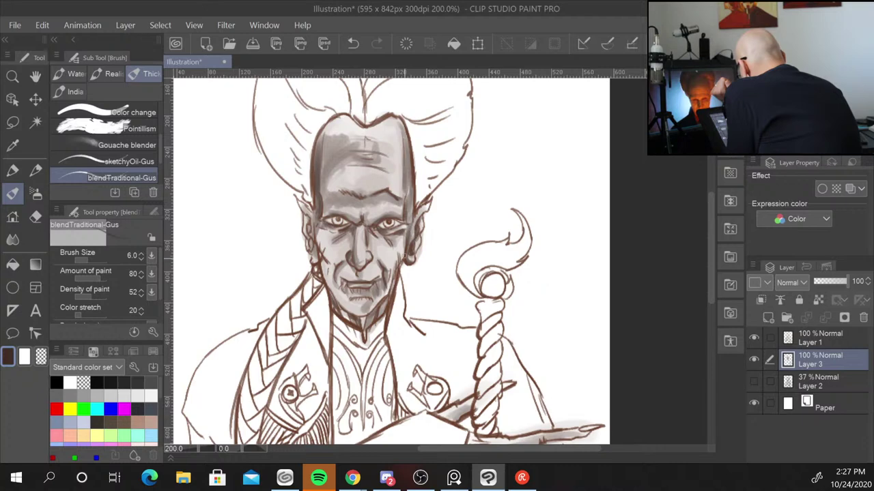
pyautogui.moveTo(307, 219); pyautogui.dragTo(311, 232)
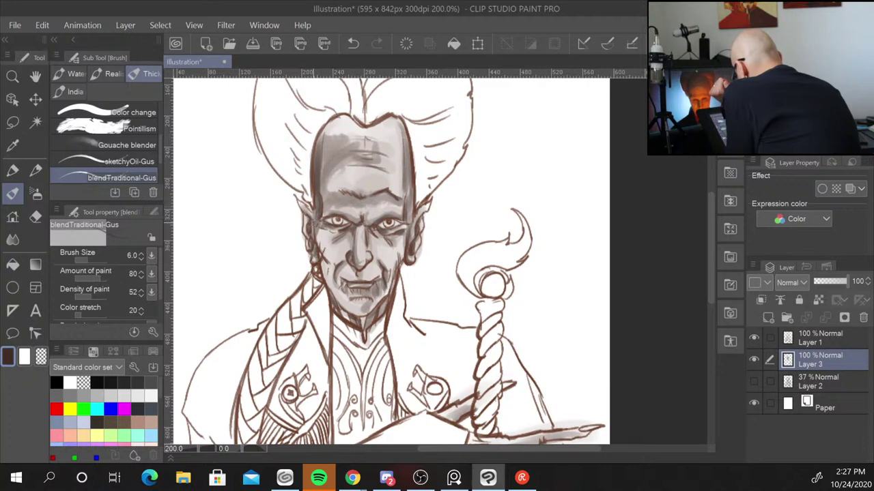
pyautogui.moveTo(315, 208); pyautogui.dragTo(315, 240)
pyautogui.moveTo(316, 206); pyautogui.dragTo(316, 238)
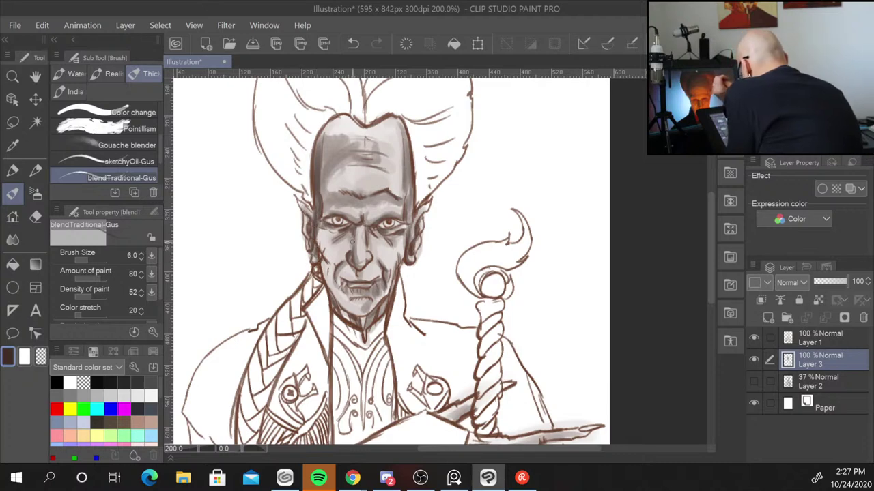
# Add faint blended shading strokes around the clawed hand on the sword
pyautogui.scroll(-3, 703, 309)
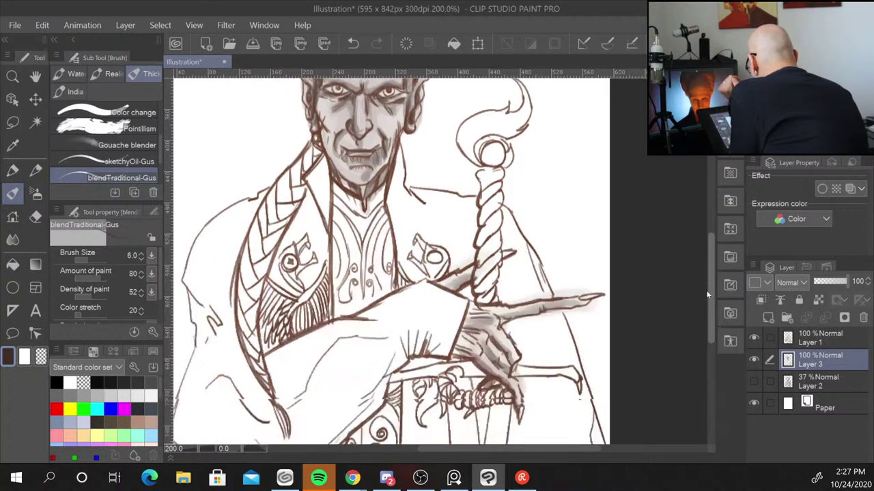
pyautogui.scroll(-2, 703, 309)
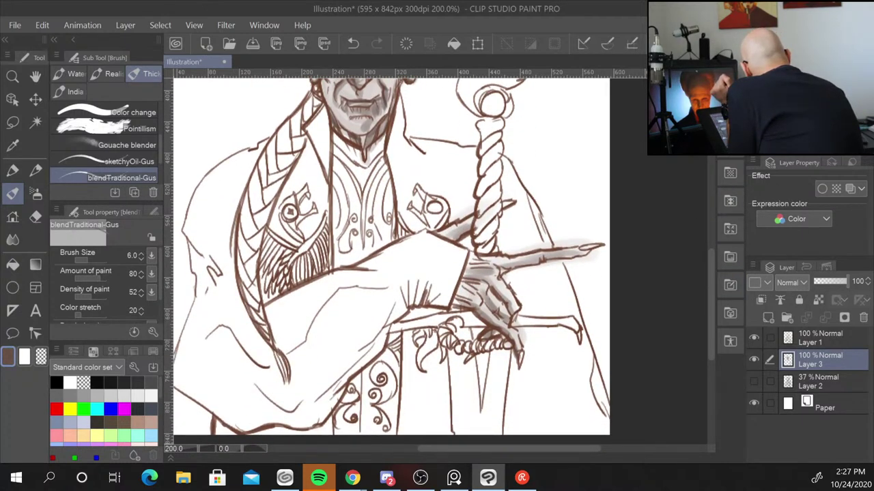
pyautogui.moveTo(466, 268)
pyautogui.mouseDown()
pyautogui.moveTo(501, 274)
pyautogui.moveTo(524, 261)
pyautogui.moveTo(581, 254)
pyautogui.mouseUp()
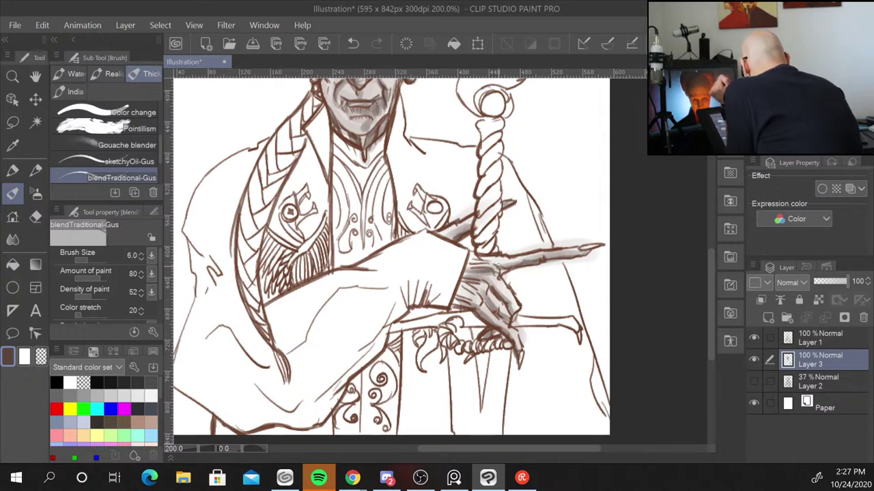
pyautogui.moveTo(469, 279)
pyautogui.mouseDown()
pyautogui.moveTo(490, 275)
pyautogui.moveTo(471, 297)
pyautogui.moveTo(501, 309)
pyautogui.moveTo(524, 336)
pyautogui.moveTo(512, 337)
pyautogui.mouseUp()
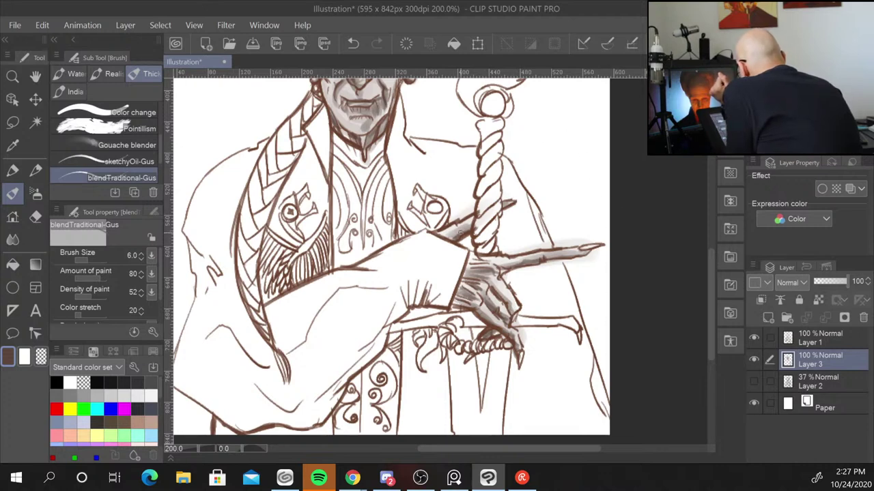
pyautogui.moveTo(562, 139); pyautogui.dragTo(563, 305)
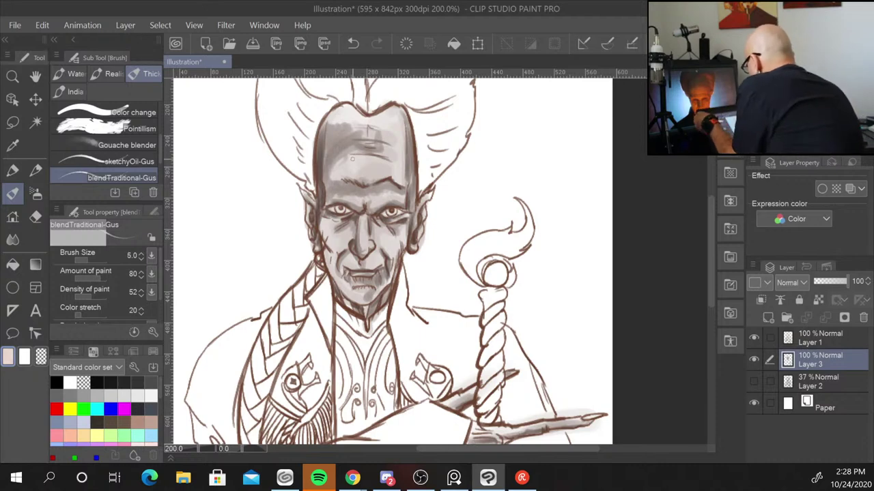
# Enlarge the brush and soften and blend the forehead and brow shading
pyautogui.press(']')
pyautogui.press(']')
pyautogui.press(']')
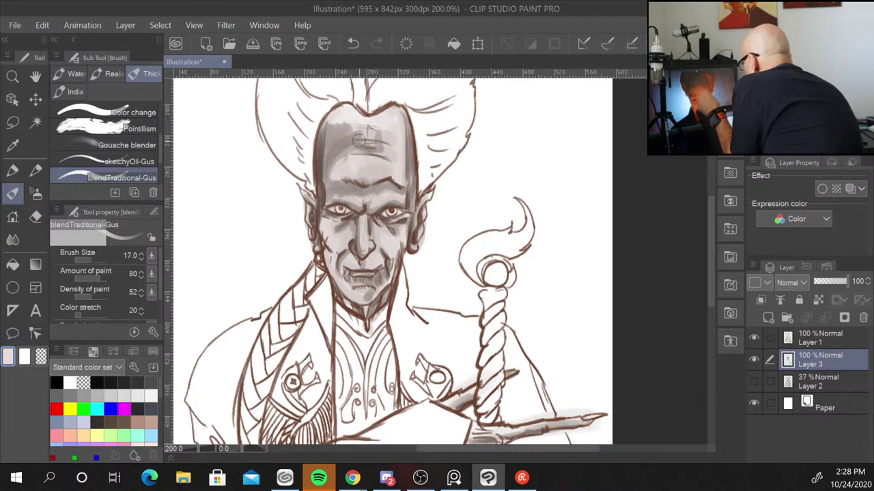
pyautogui.moveTo(382, 167)
pyautogui.mouseDown()
pyautogui.moveTo(336, 172)
pyautogui.moveTo(375, 121)
pyautogui.moveTo(392, 137)
pyautogui.mouseUp()
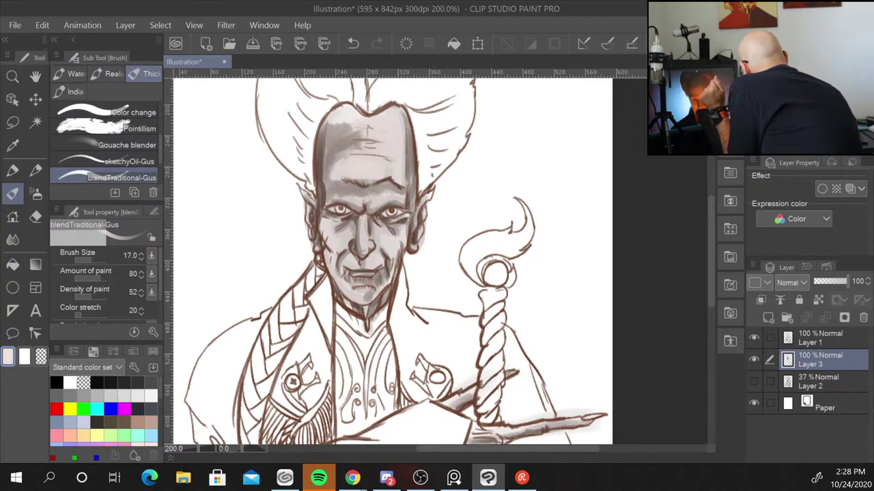
pyautogui.moveTo(348, 127)
pyautogui.mouseDown()
pyautogui.moveTo(393, 125)
pyautogui.moveTo(377, 173)
pyautogui.mouseUp()
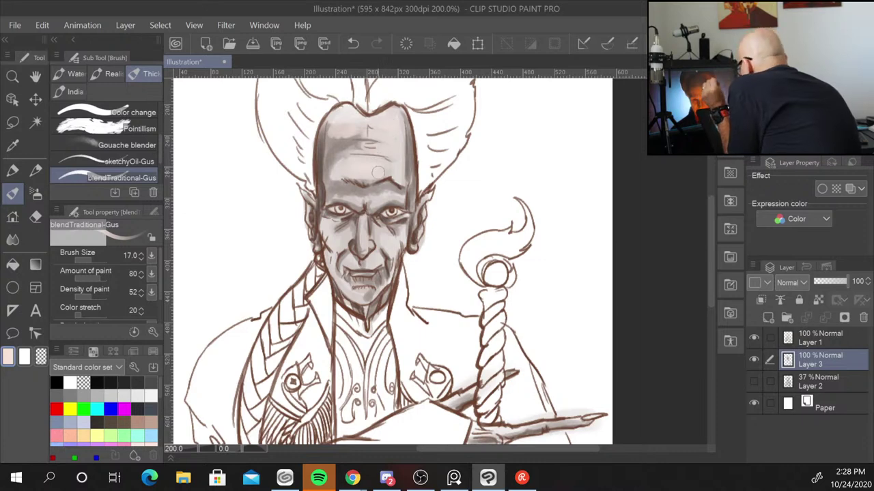
pyautogui.moveTo(377, 173)
pyautogui.mouseDown()
pyautogui.moveTo(388, 131)
pyautogui.moveTo(408, 129)
pyautogui.moveTo(406, 183)
pyautogui.mouseUp()
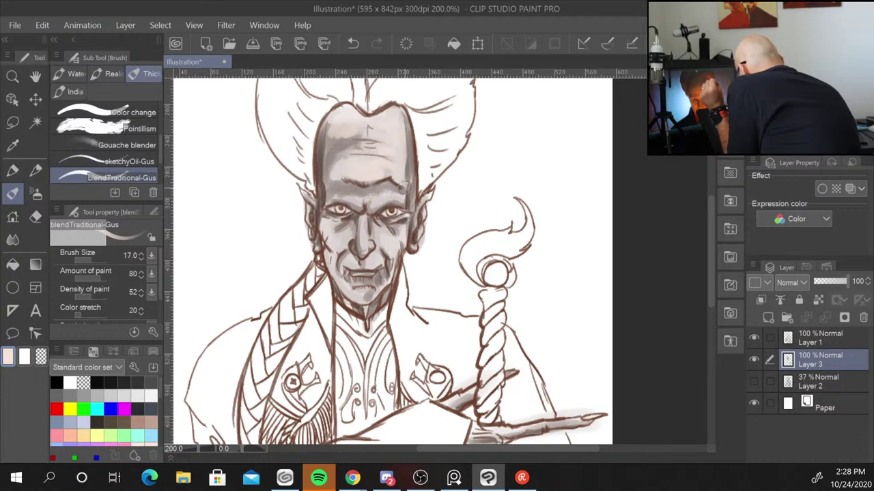
# Reduce the blend brush to size 10 and lighten the shading around the mouth and teeth
pyautogui.press('[')
pyautogui.press('[')
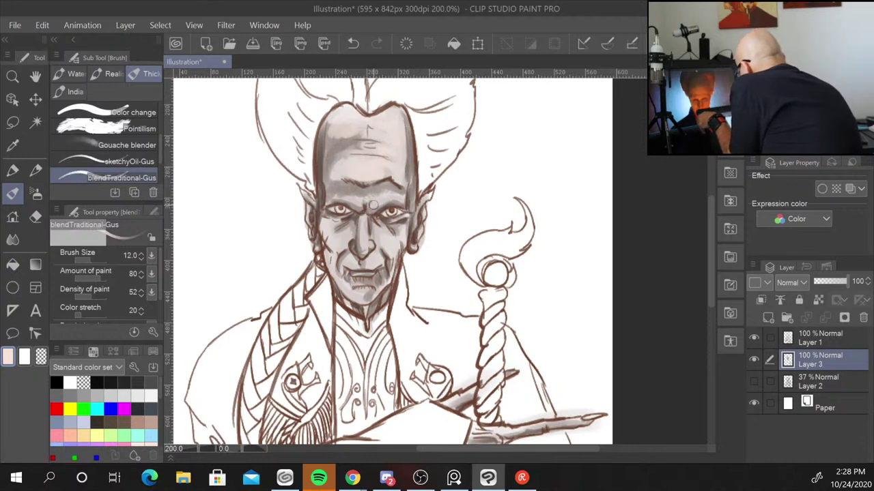
pyautogui.press('[')
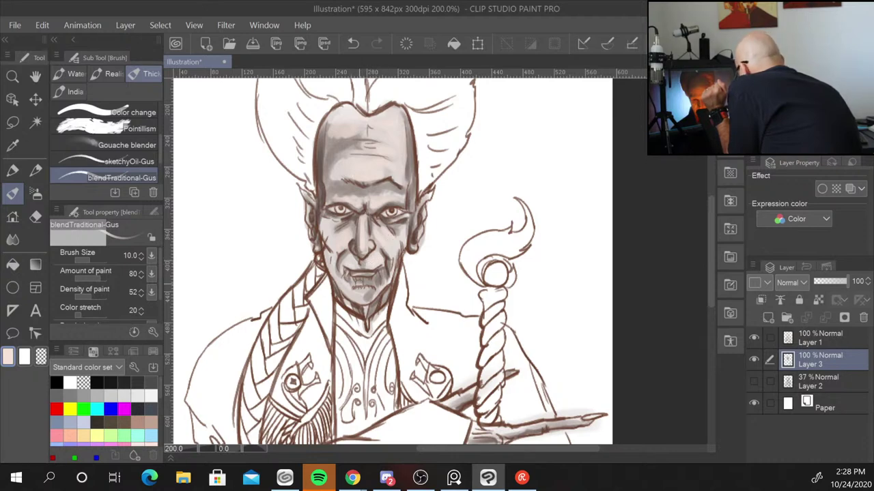
pyautogui.moveTo(361, 284); pyautogui.dragTo(378, 286)
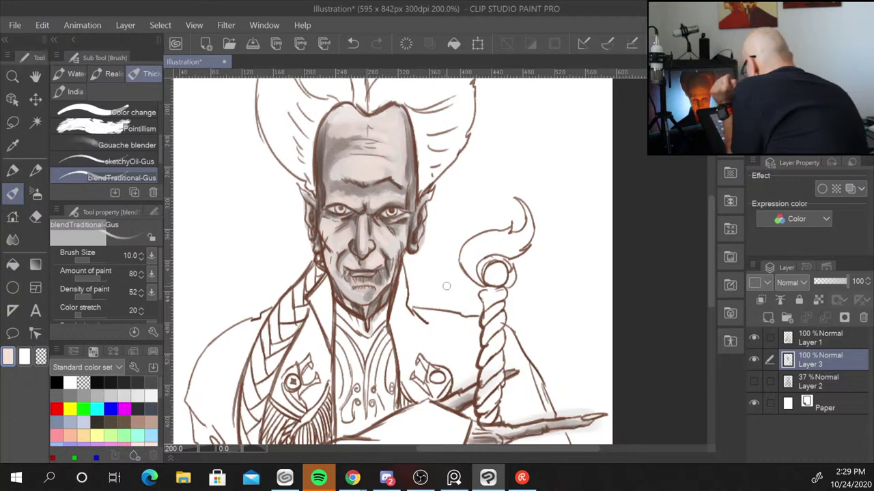
# At 200% zoom, blend and lighten the brow and forehead shading with the blendTraditional brush
pyautogui.scroll(-1, 452, 292)
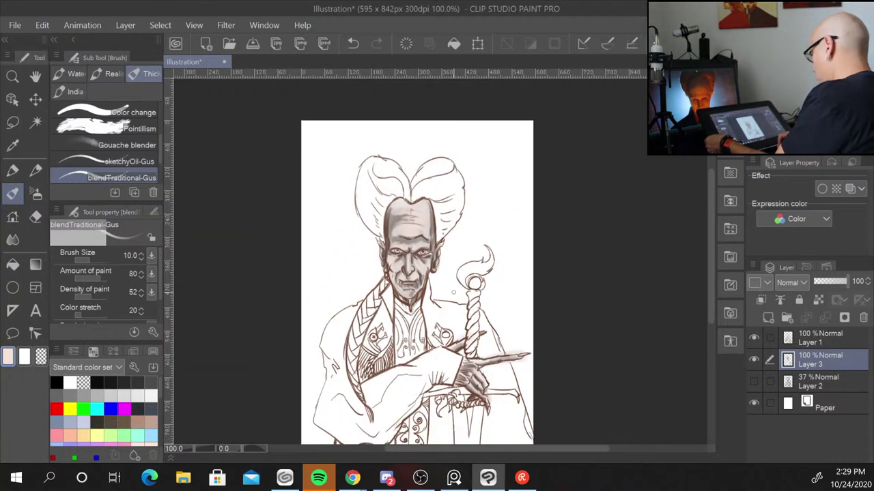
pyautogui.scroll(-3, 453, 292)
pyautogui.scroll(1, 453, 293)
pyautogui.scroll(1, 452, 292)
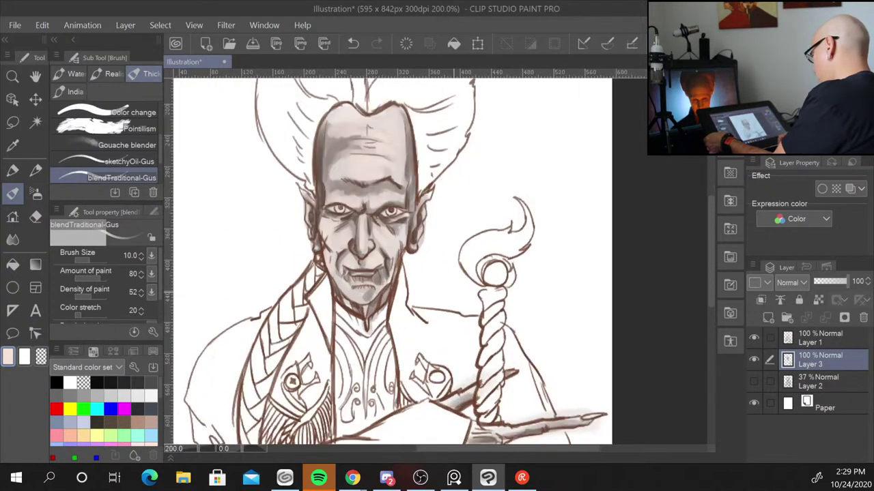
pyautogui.scroll(1, 452, 292)
pyautogui.scroll(1, 453, 292)
pyautogui.scroll(-2, 452, 293)
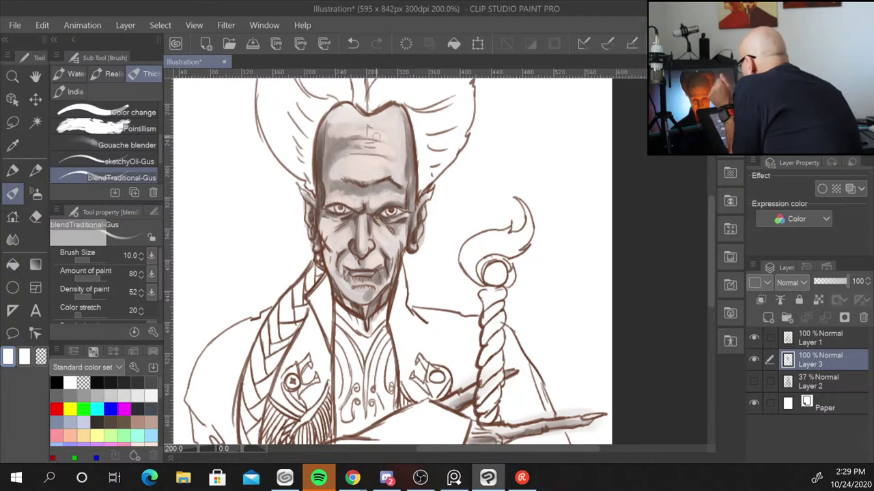
pyautogui.moveTo(341, 175); pyautogui.dragTo(397, 181)
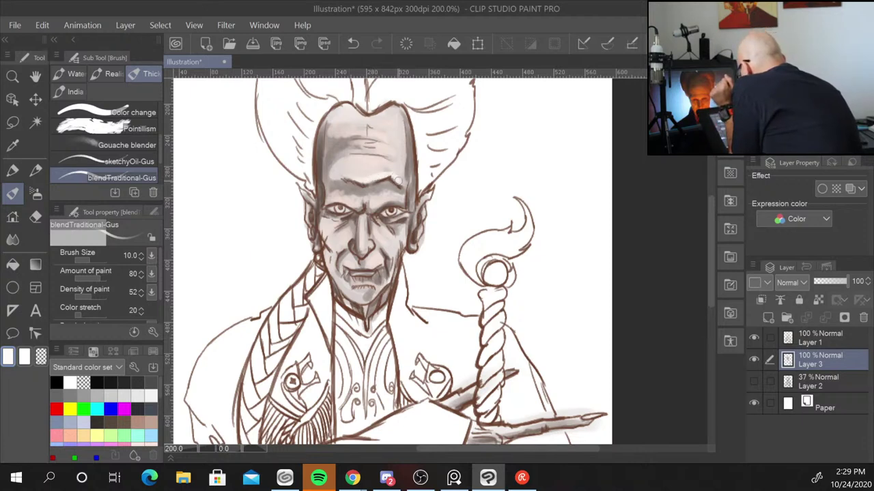
pyautogui.moveTo(347, 150); pyautogui.dragTo(397, 153)
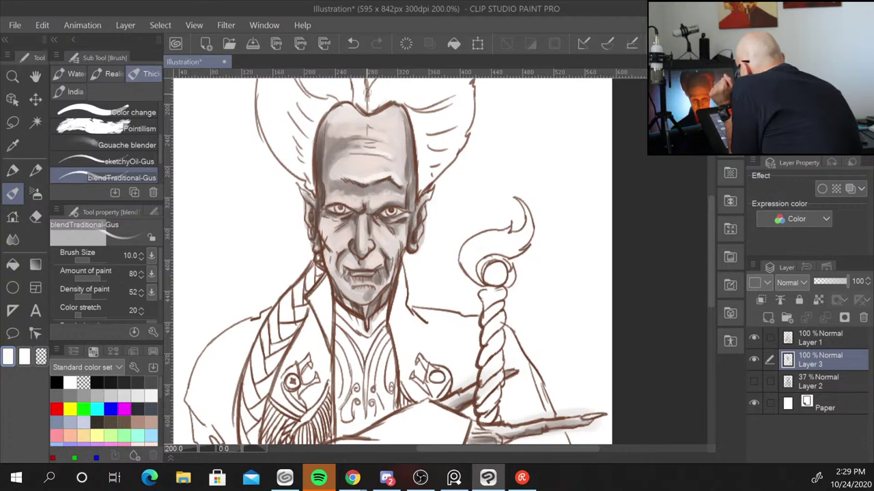
pyautogui.moveTo(351, 133); pyautogui.dragTo(376, 140)
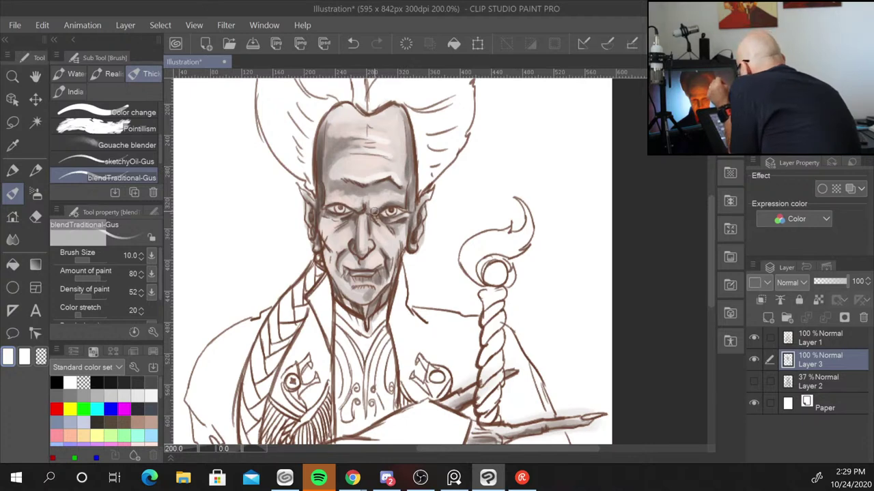
# At brush size 5, soften the shading around the right eye and along the nose bridge
pyautogui.press('[')
pyautogui.press('[')
pyautogui.press('[')
pyautogui.press('[')
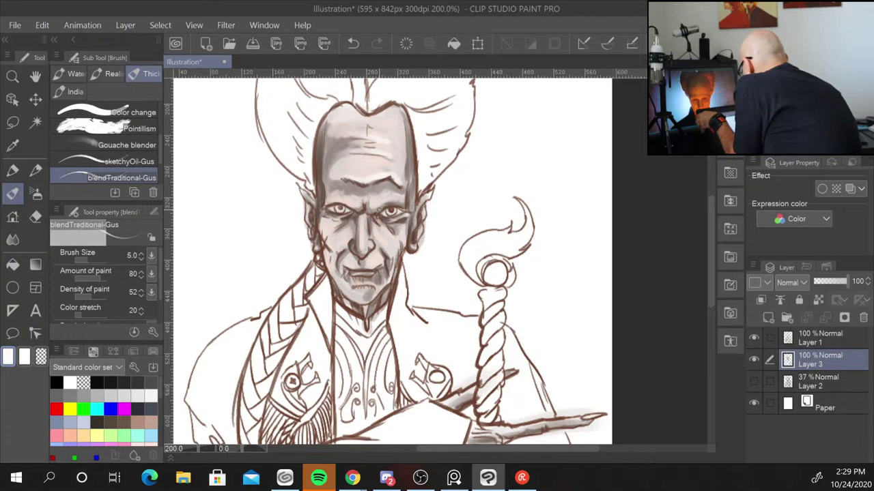
pyautogui.moveTo(376, 209); pyautogui.dragTo(395, 208)
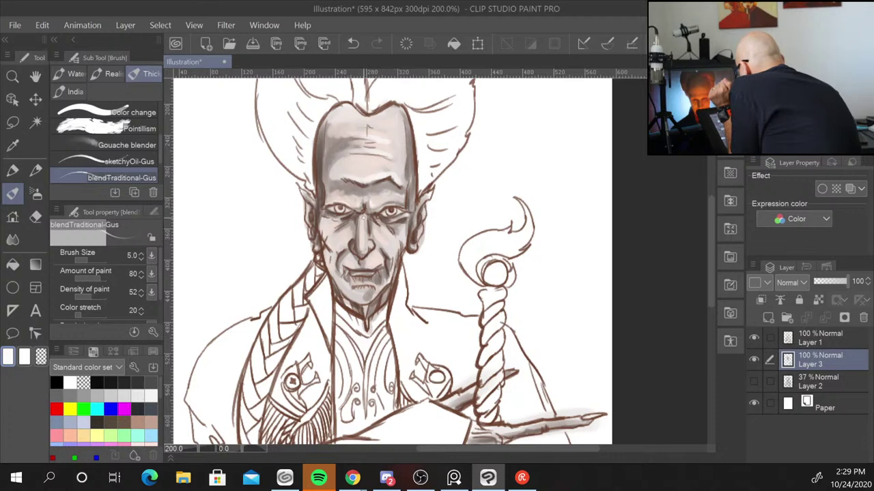
pyautogui.moveTo(361, 225); pyautogui.dragTo(361, 254)
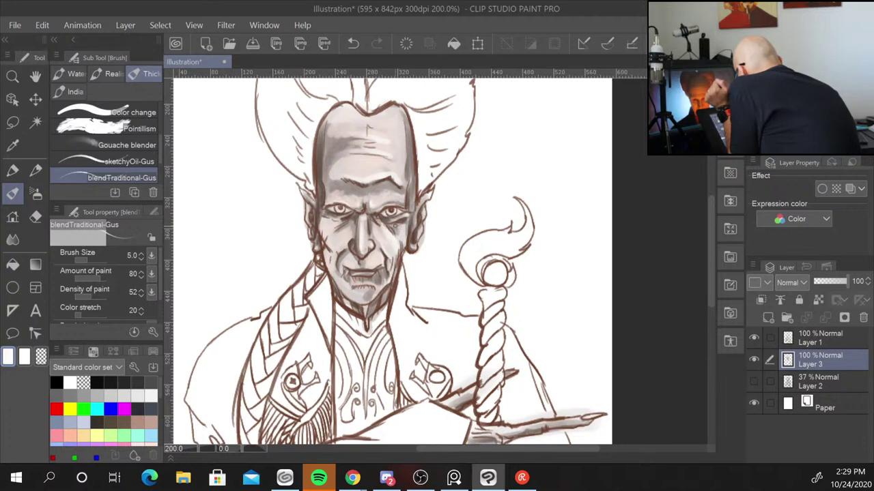
pyautogui.moveTo(393, 224); pyautogui.dragTo(397, 216)
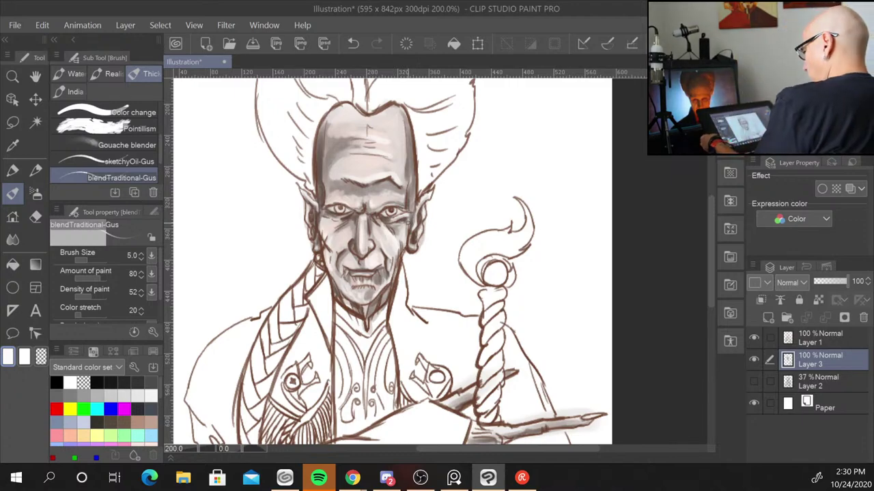
pyautogui.scroll(3, 407, 220)
# At brush size 4, paint the left iris pale yellow and the right iris orange
pyautogui.scroll(-1, 513, 222)
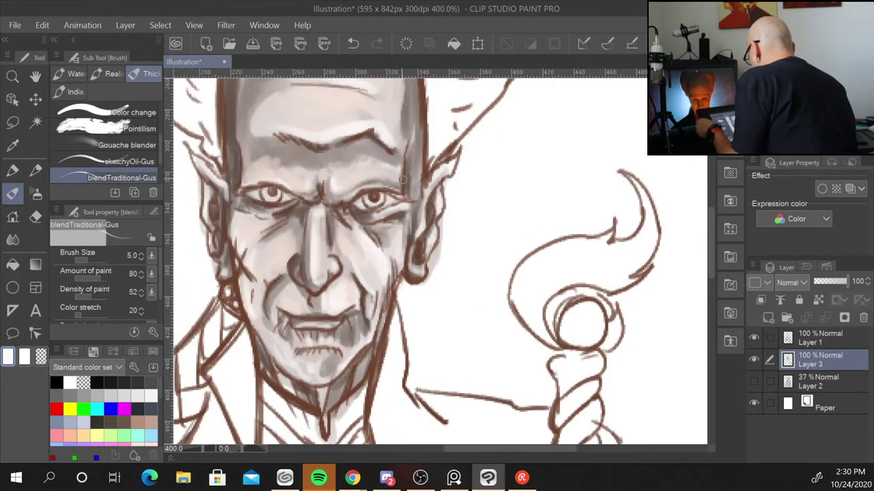
pyautogui.press('[')
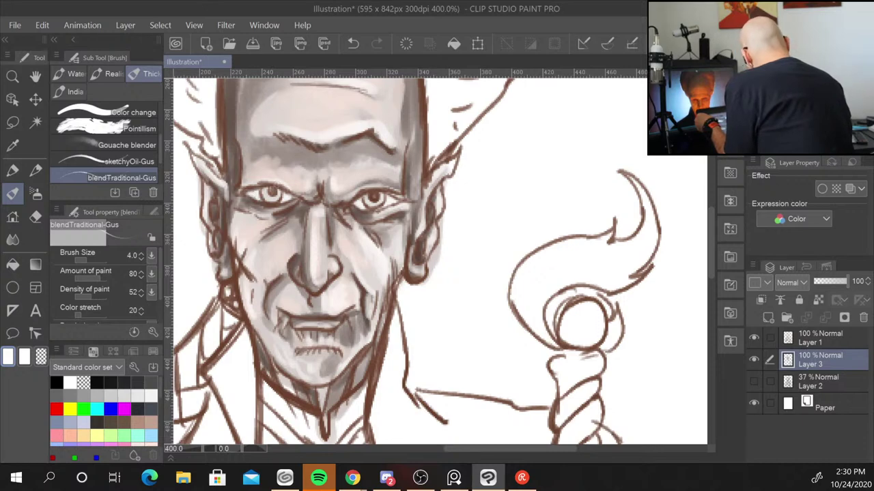
pyautogui.click(97, 423)
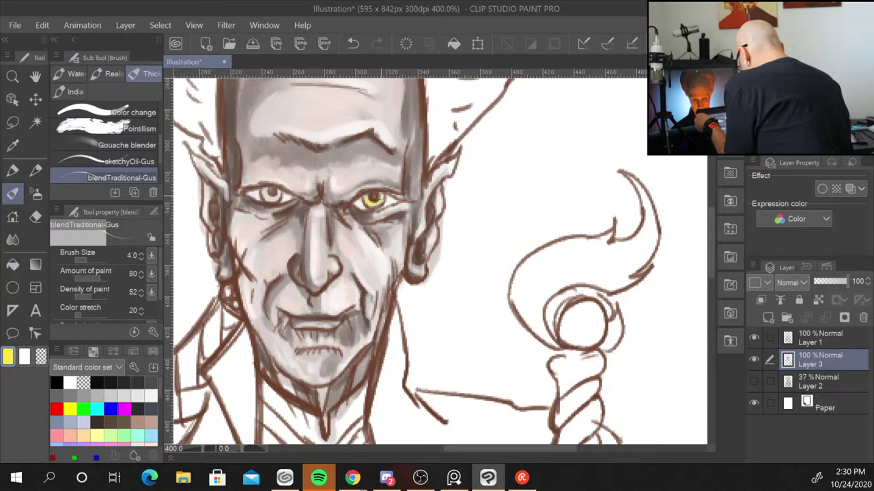
pyautogui.moveTo(266, 196); pyautogui.dragTo(275, 198)
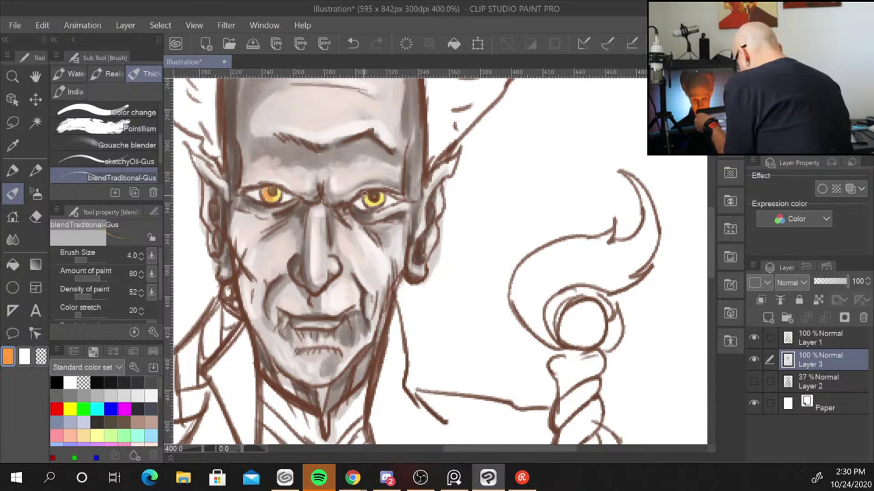
pyautogui.moveTo(366, 197); pyautogui.dragTo(372, 205)
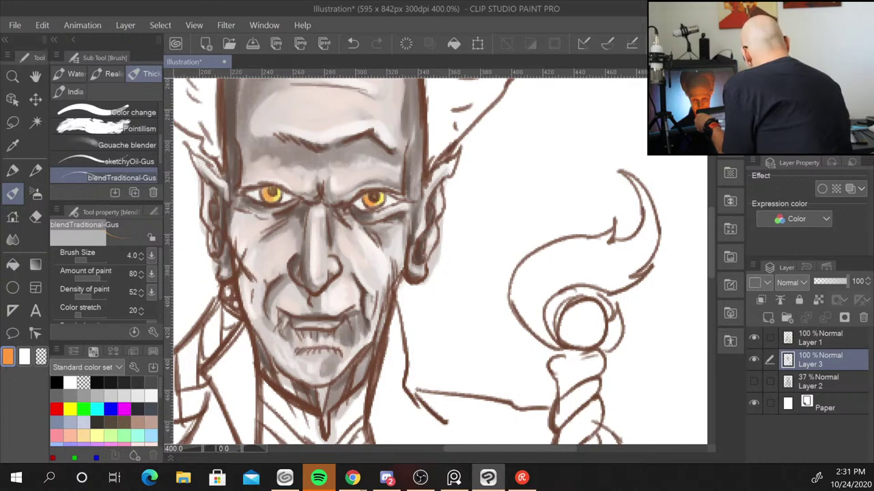
# Add dark red-brown centres to both irises
pyautogui.keyDown('alt'); pyautogui.click(378, 157); pyautogui.keyUp('alt')
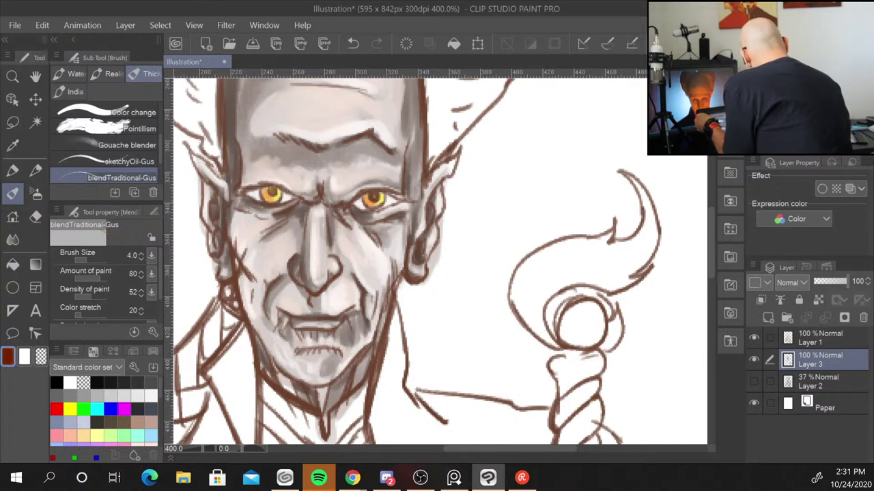
pyautogui.moveTo(369, 197); pyautogui.dragTo(378, 196)
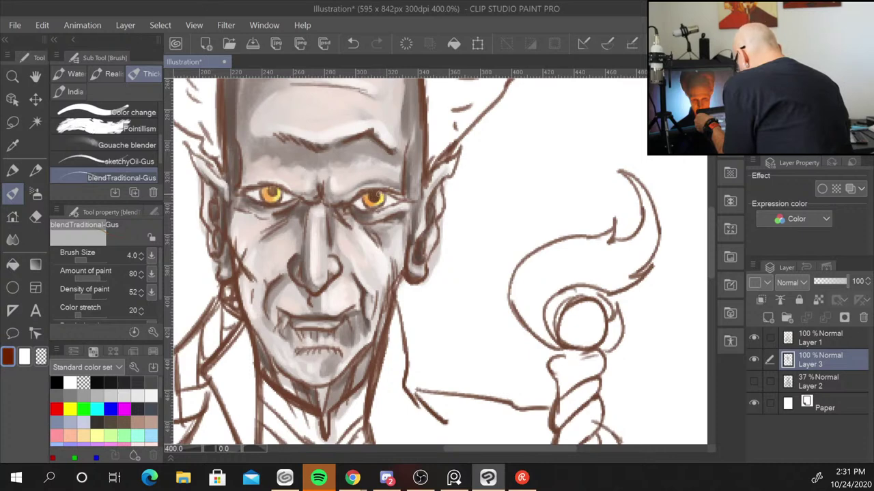
pyautogui.moveTo(267, 193); pyautogui.dragTo(275, 196)
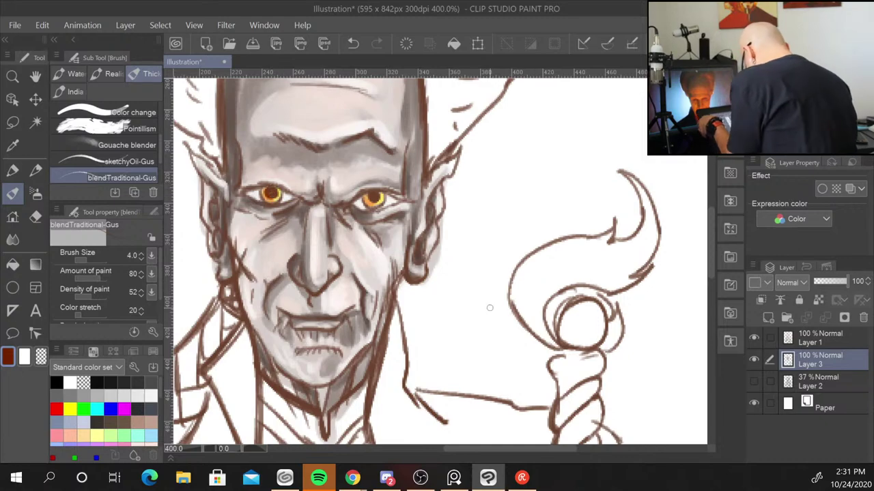
pyautogui.scroll(-2, 492, 331)
pyautogui.scroll(-1, 519, 327)
pyautogui.scroll(-1, 561, 316)
pyautogui.scroll(-1, 563, 314)
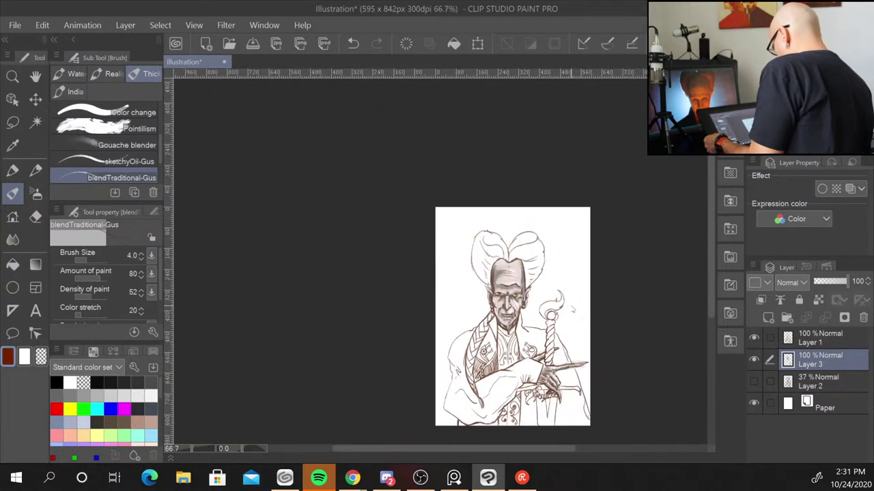
pyautogui.scroll(2, 572, 310)
pyautogui.scroll(2, 571, 309)
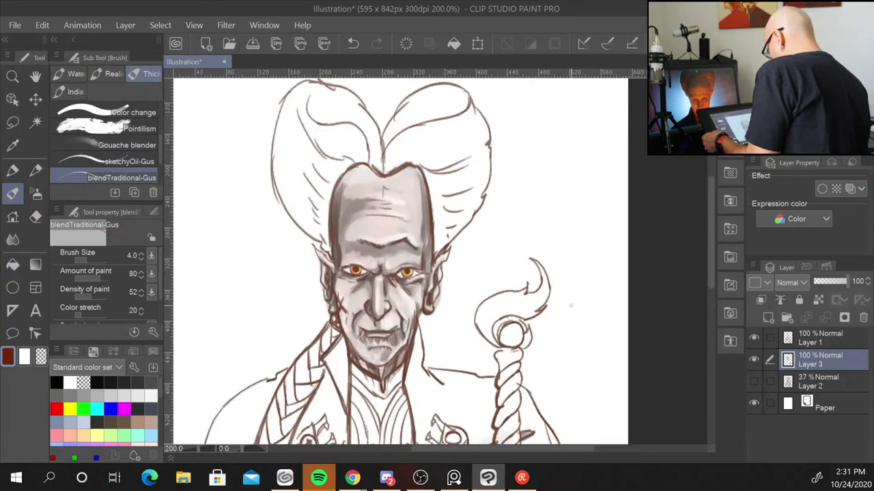
pyautogui.scroll(1, 570, 306)
pyautogui.scroll(-2, 570, 306)
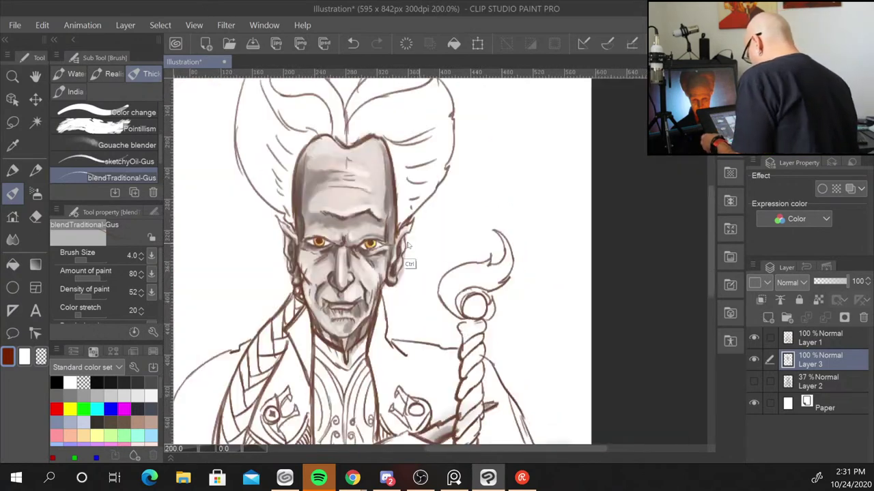
pyautogui.scroll(2, 402, 303)
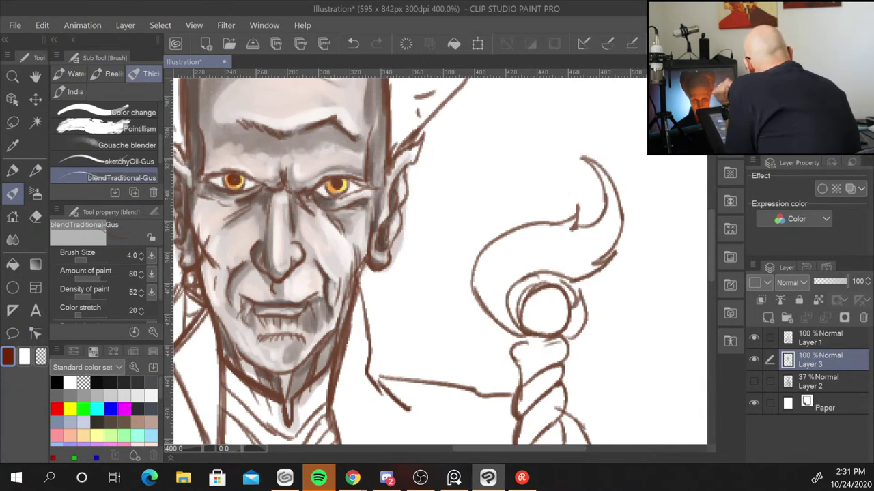
# Draw a thin light-brown crease on the cheek at size 2.5, then reset to white at size 5
pyautogui.keyDown('alt'); pyautogui.click(369, 225); pyautogui.keyUp('alt')
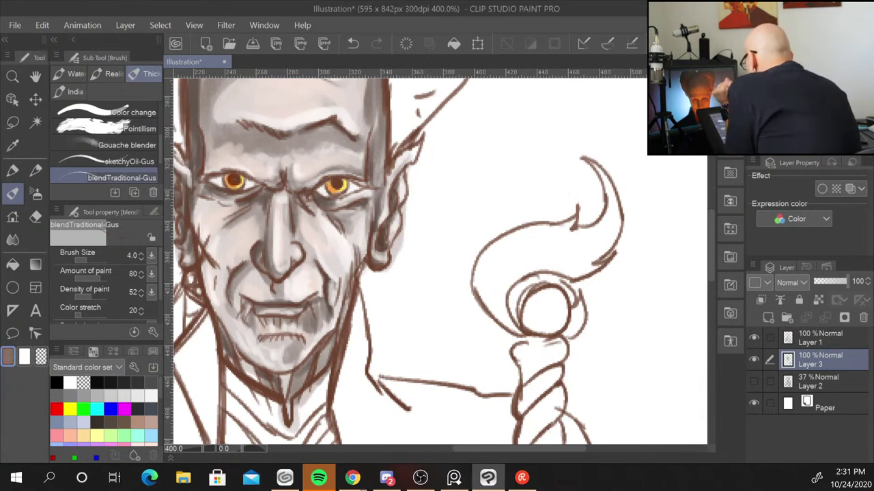
pyautogui.press('[')
pyautogui.press('[')
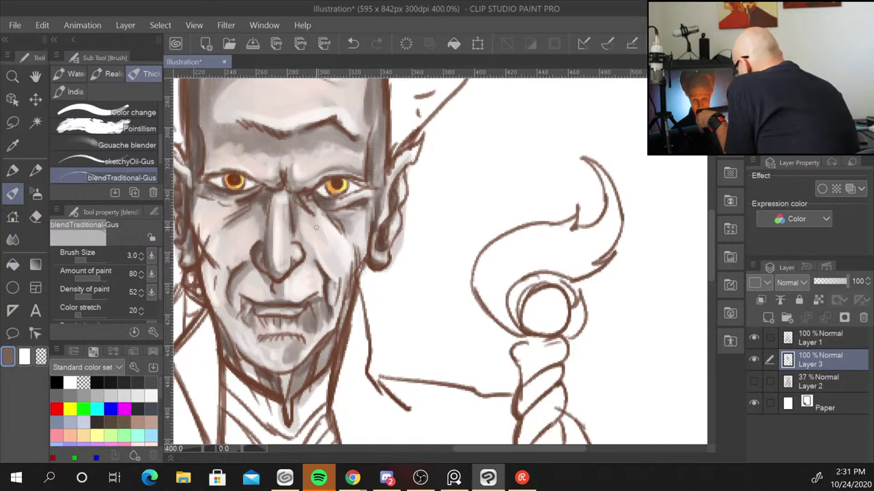
pyautogui.moveTo(319, 226); pyautogui.dragTo(337, 244)
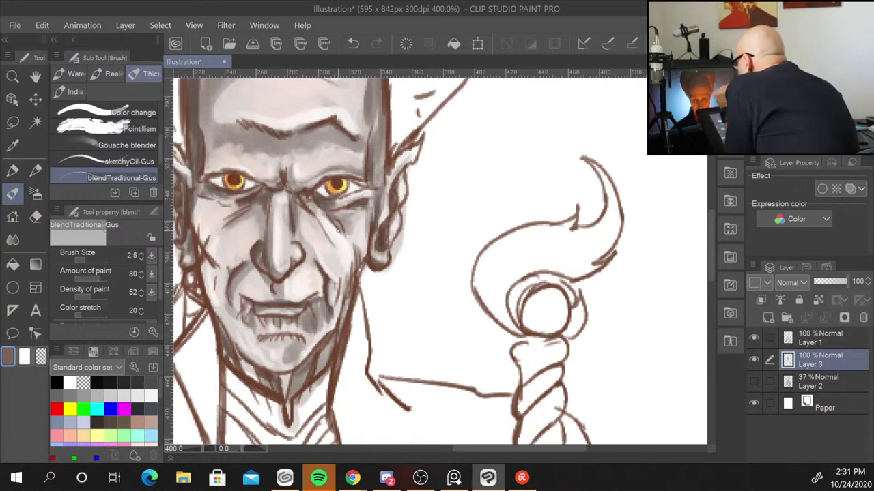
pyautogui.press('x')
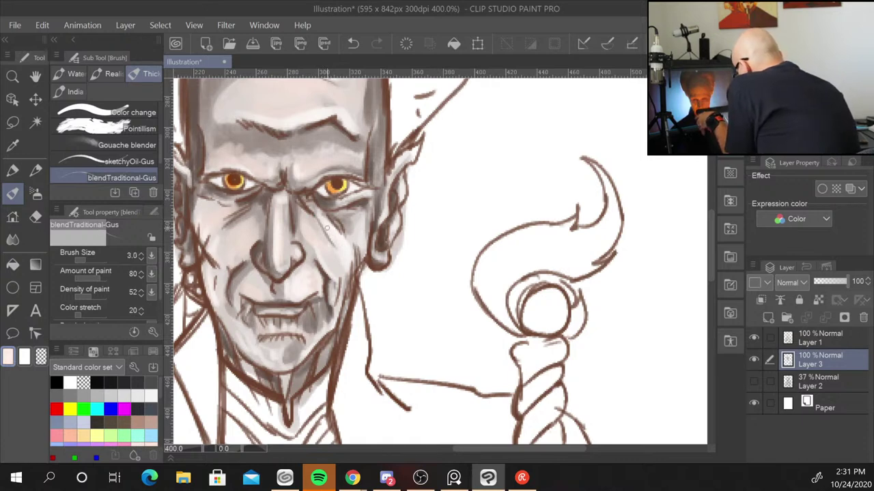
pyautogui.press(']')
pyautogui.press(']')
pyautogui.press(']')
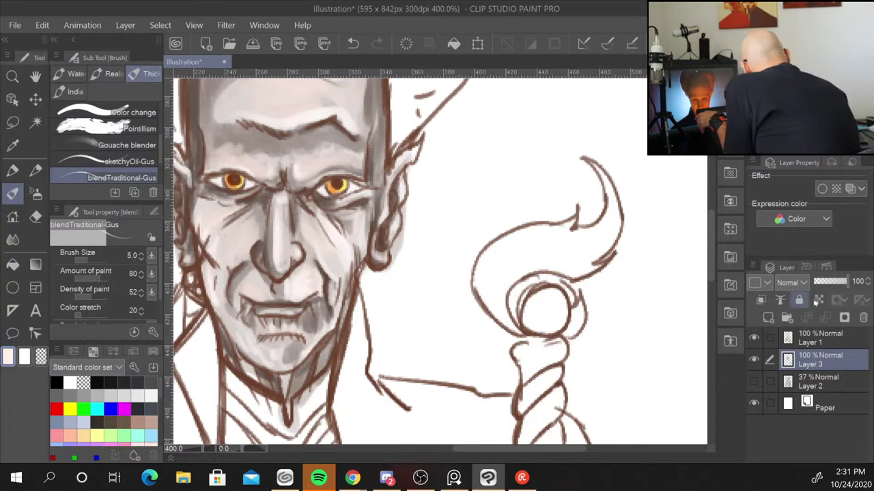
# Toggle Layer 1 and Layer 3 visibility to compare the sketch with the face painting
pyautogui.click(753, 341)
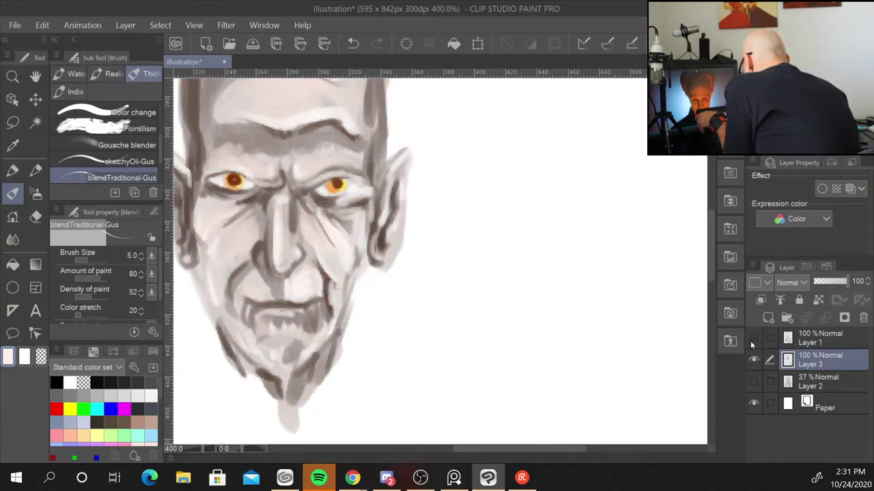
pyautogui.click(751, 345)
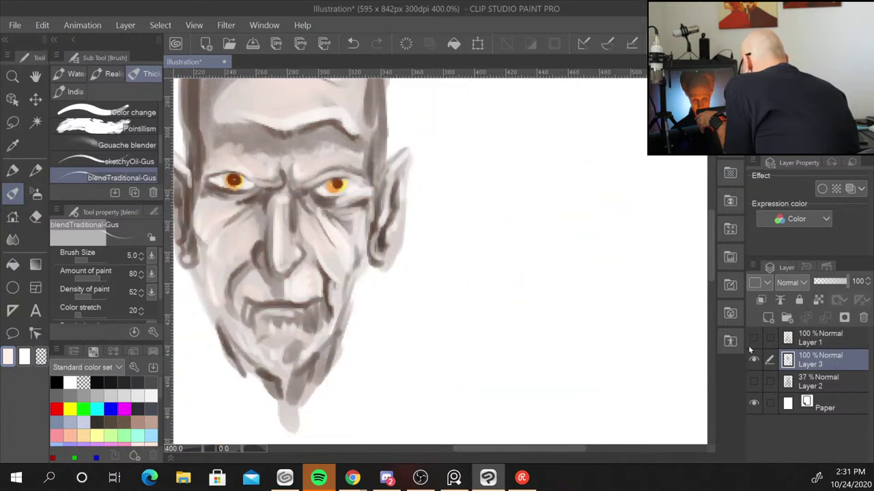
pyautogui.click(748, 345)
pyautogui.click(748, 346)
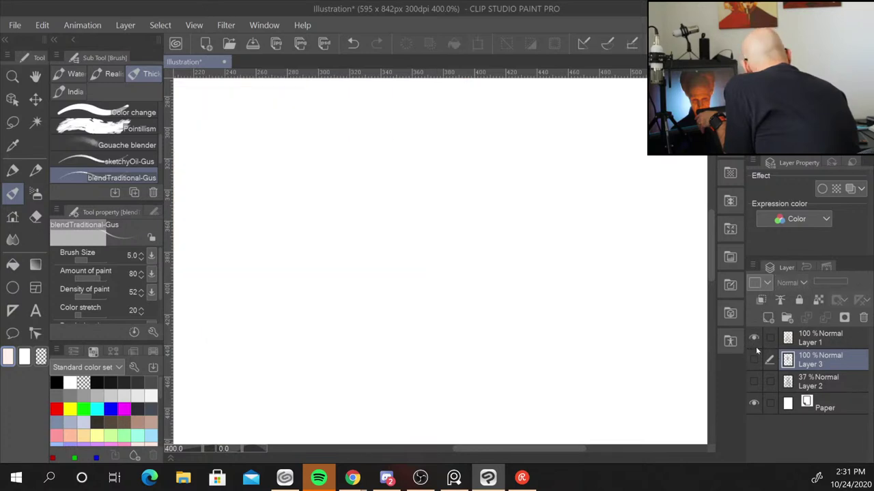
pyautogui.click(753, 359)
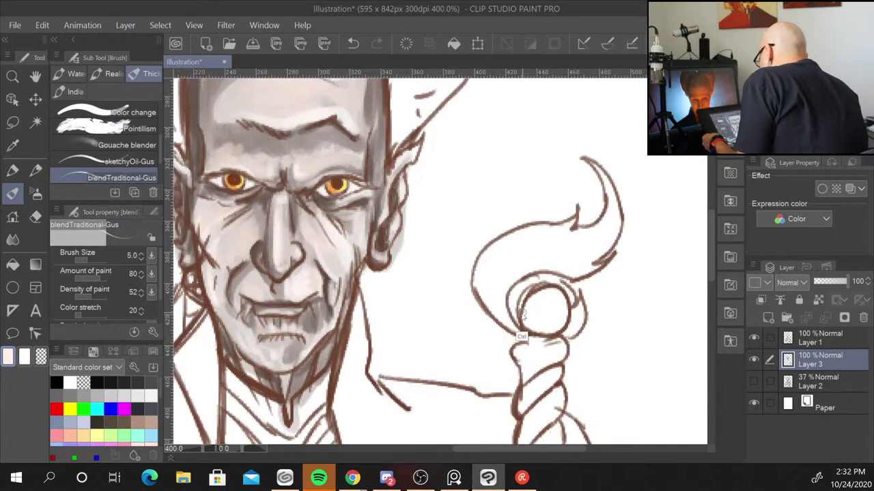
# Change Layer 3's blend mode from Normal to Multiply
pyautogui.scroll(-4, 576, 311)
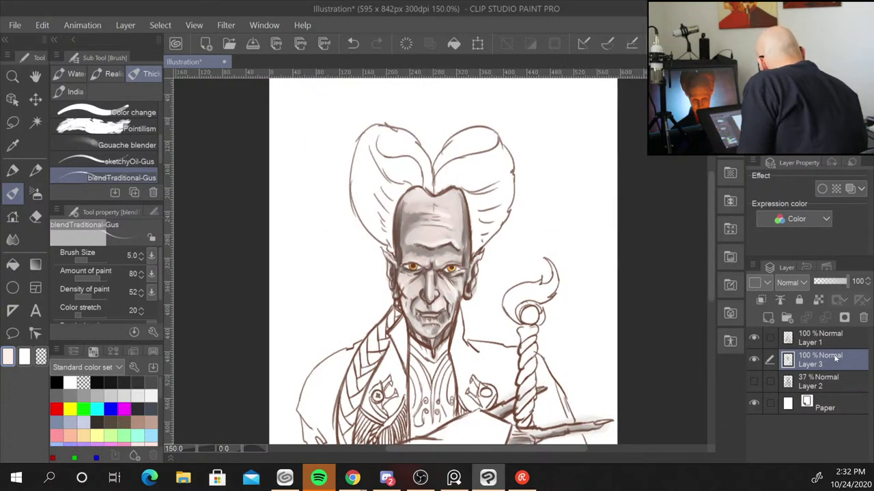
pyautogui.click(804, 285)
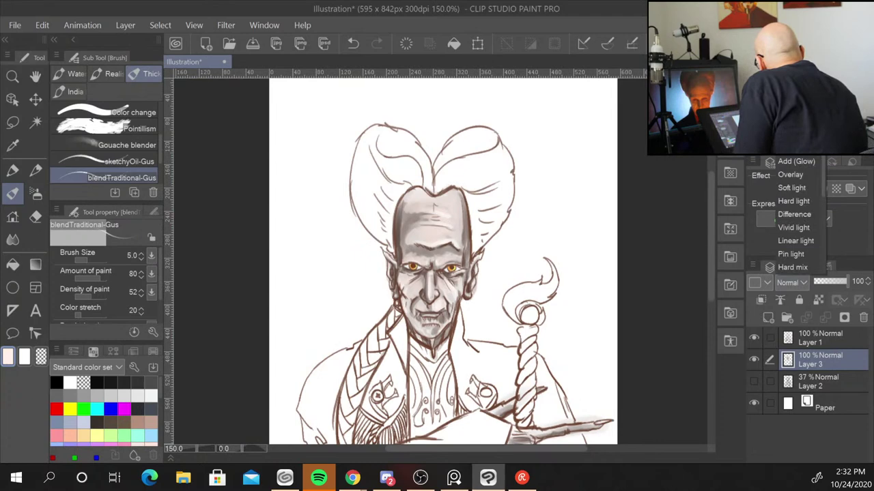
pyautogui.click(792, 203)
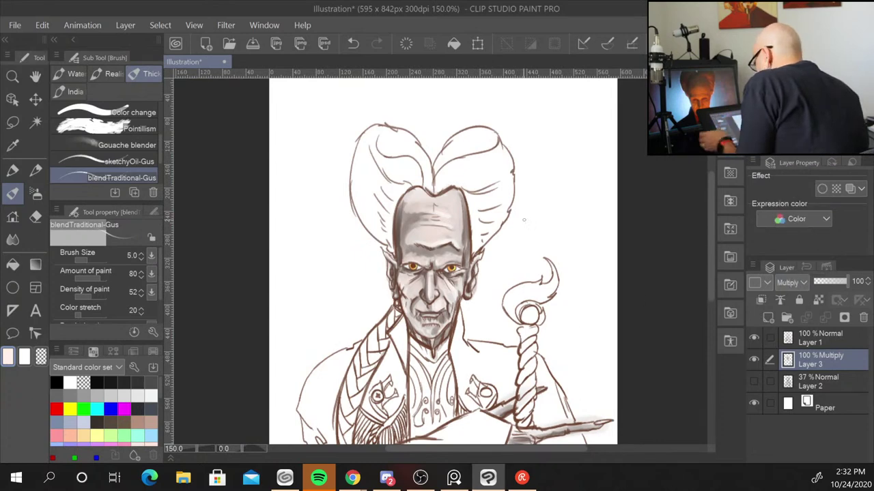
pyautogui.scroll(2, 485, 304)
pyautogui.scroll(3, 483, 297)
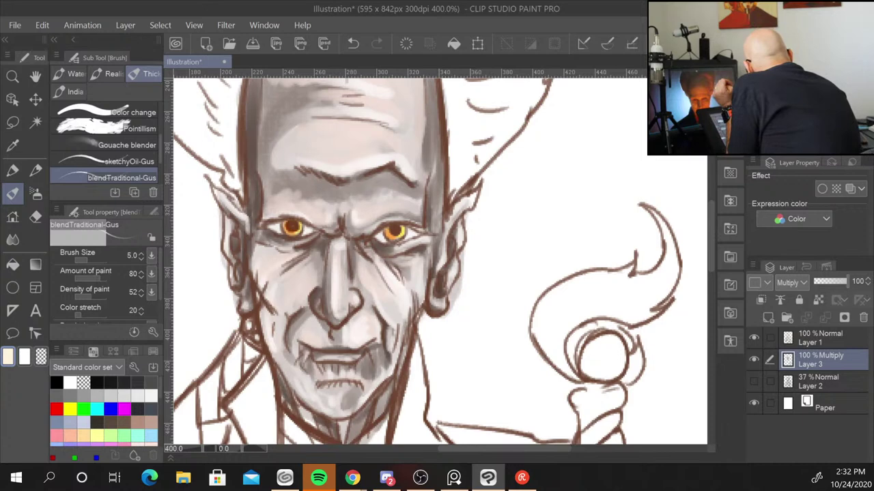
# Blend the forehead with an enlarged blendTraditional brush, then the nose bridge at a smaller size
pyautogui.press(']')
pyautogui.press(']')
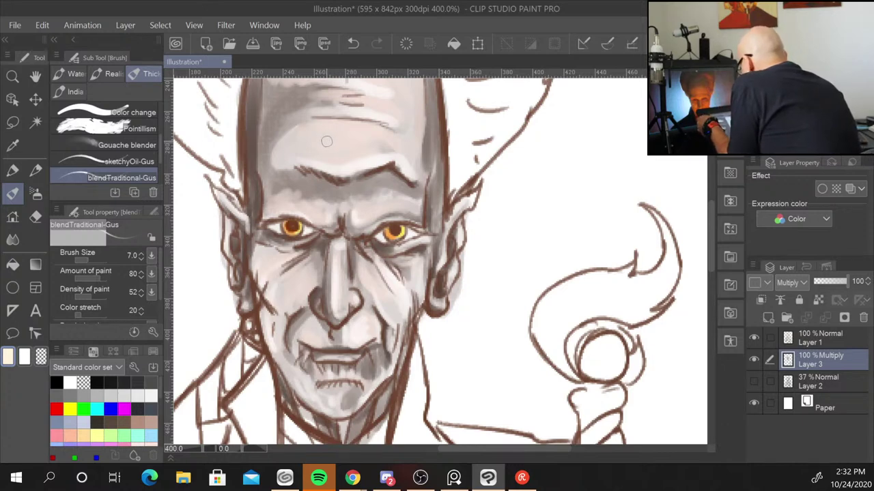
pyautogui.press(']')
pyautogui.press(']')
pyautogui.press(']')
pyautogui.press(']')
pyautogui.moveTo(318, 137)
pyautogui.mouseDown()
pyautogui.moveTo(307, 144)
pyautogui.moveTo(392, 139)
pyautogui.moveTo(387, 197)
pyautogui.moveTo(403, 191)
pyautogui.moveTo(372, 186)
pyautogui.moveTo(324, 208)
pyautogui.moveTo(328, 183)
pyautogui.moveTo(318, 188)
pyautogui.mouseUp()
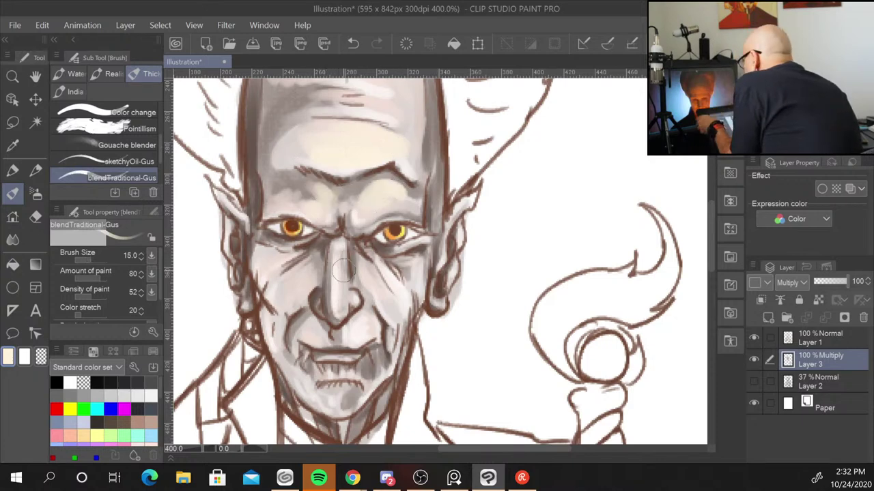
pyautogui.press('[')
pyautogui.press('[')
pyautogui.press('[')
pyautogui.moveTo(342, 290)
pyautogui.mouseDown()
pyautogui.moveTo(338, 252)
pyautogui.moveTo(340, 311)
pyautogui.moveTo(352, 296)
pyautogui.moveTo(337, 314)
pyautogui.moveTo(317, 301)
pyautogui.moveTo(352, 306)
pyautogui.moveTo(320, 306)
pyautogui.mouseUp()
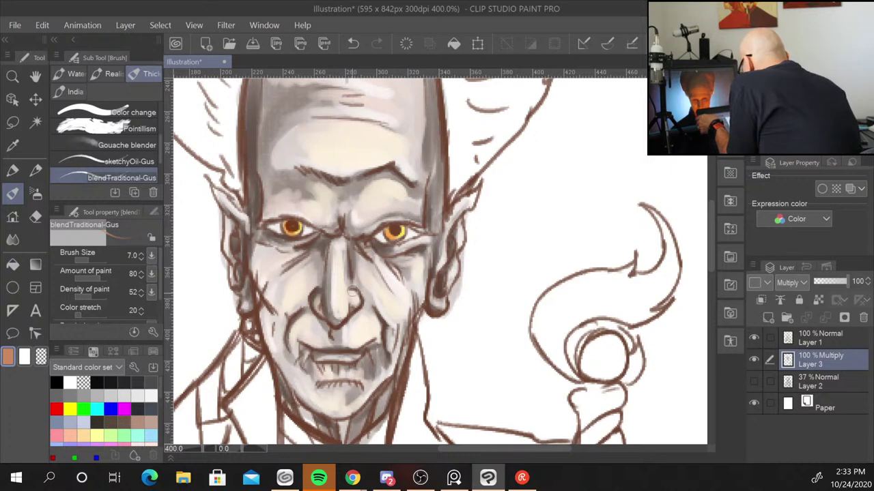
# Paint peach across the upper lip, then stroke a darker brown sampled from the face along it
pyautogui.press('[')
pyautogui.press('[')
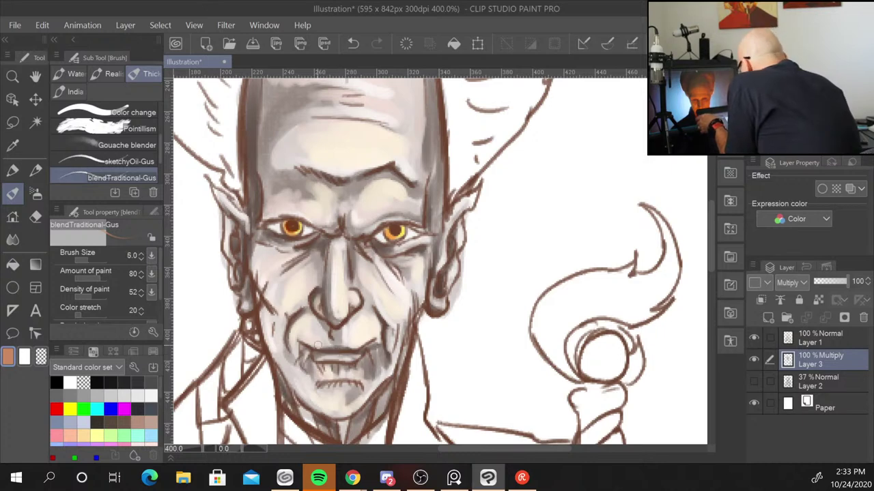
pyautogui.moveTo(347, 351)
pyautogui.mouseDown()
pyautogui.moveTo(313, 355)
pyautogui.moveTo(361, 352)
pyautogui.mouseUp()
pyautogui.keyDown('alt'); pyautogui.click(337, 340); pyautogui.keyUp('alt')
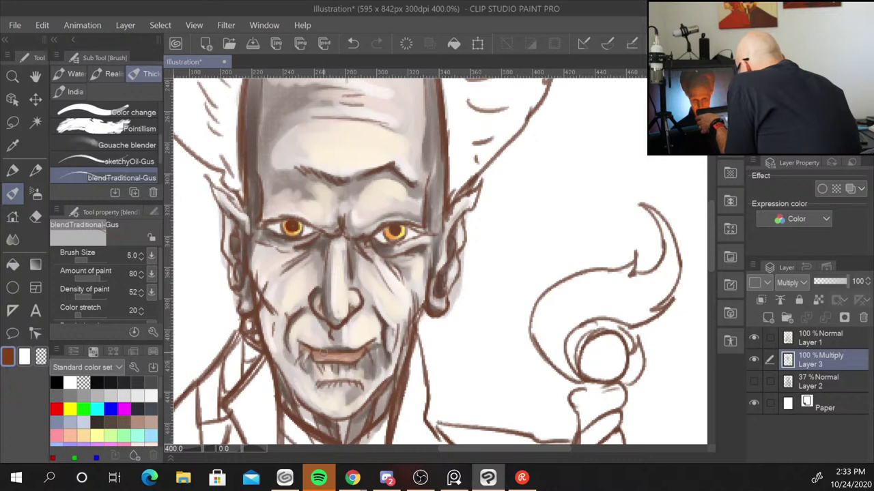
pyautogui.moveTo(315, 353)
pyautogui.mouseDown()
pyautogui.moveTo(353, 352)
pyautogui.moveTo(304, 345)
pyautogui.mouseUp()
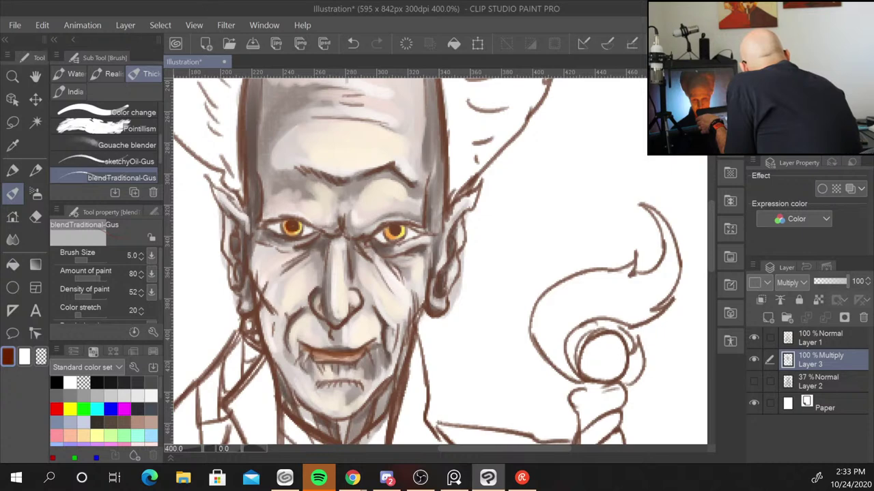
pyautogui.press('[')
pyautogui.press('[')
pyautogui.press('[')
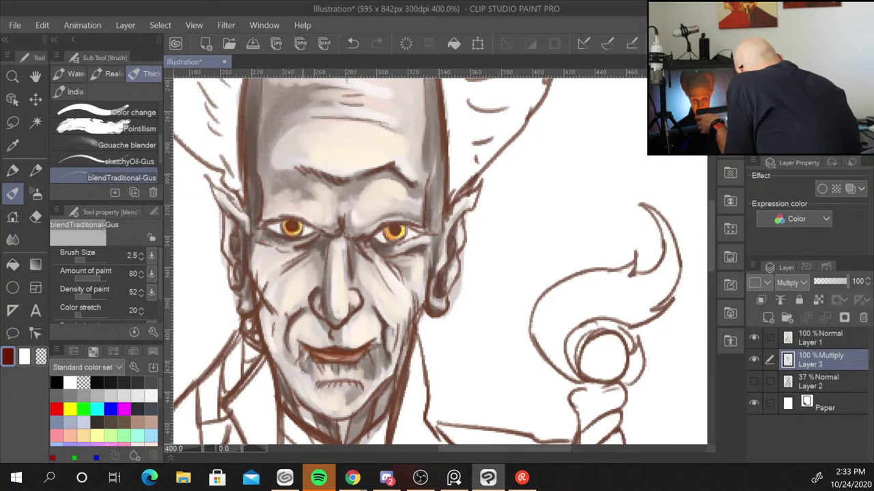
# Paint orange-red rims around both eyes, blend them into the skin, then fit the whole illustration in view
pyautogui.keyDown('alt'); pyautogui.click(333, 355); pyautogui.keyUp('alt')
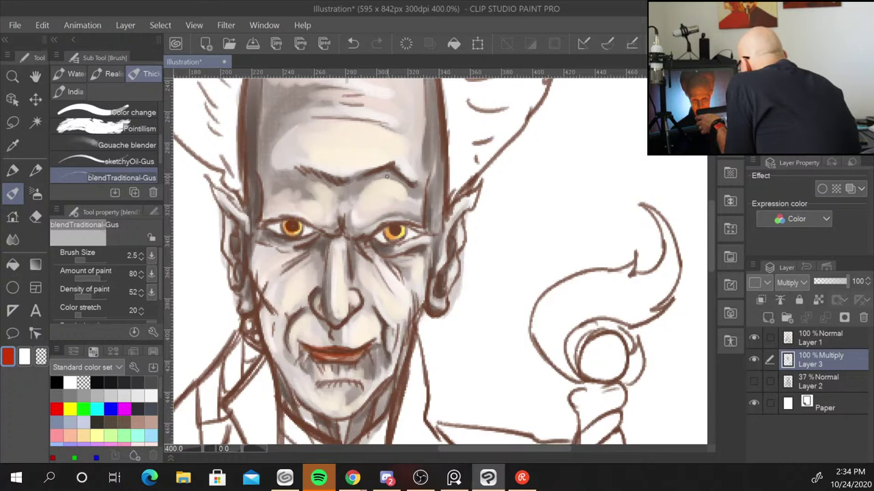
pyautogui.press(']')
pyautogui.press(']')
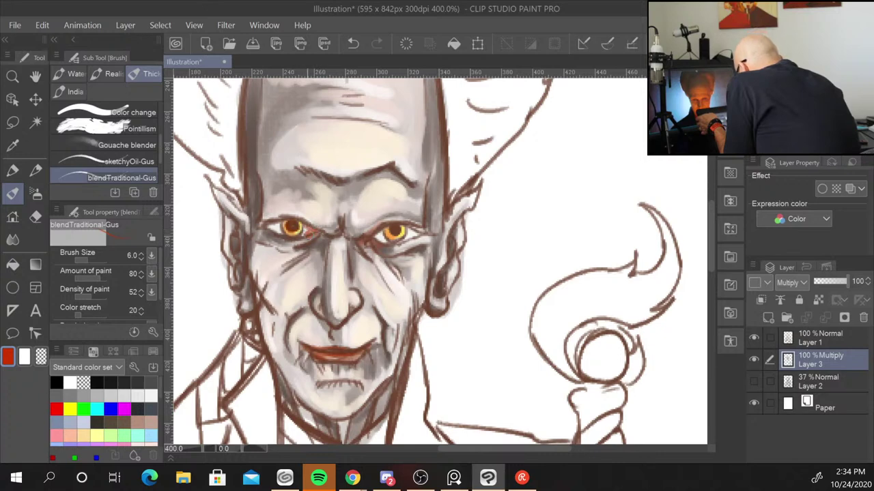
pyautogui.moveTo(374, 231); pyautogui.dragTo(387, 240)
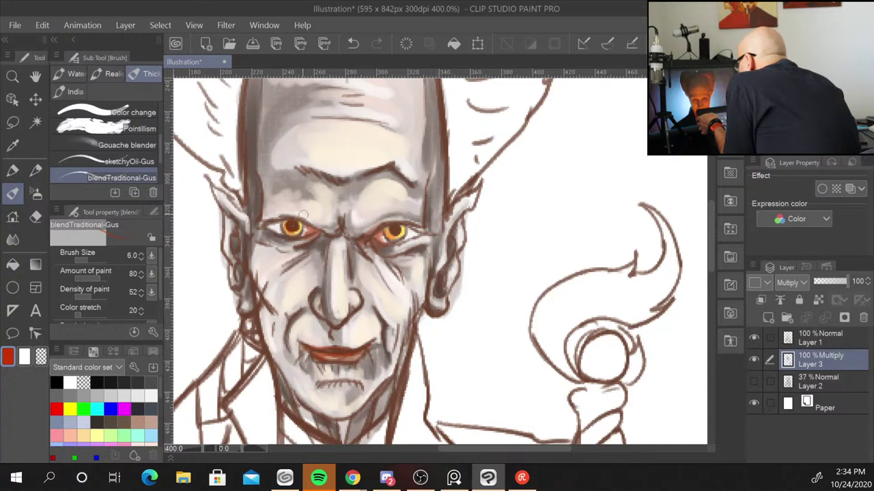
pyautogui.moveTo(303, 238); pyautogui.dragTo(305, 243)
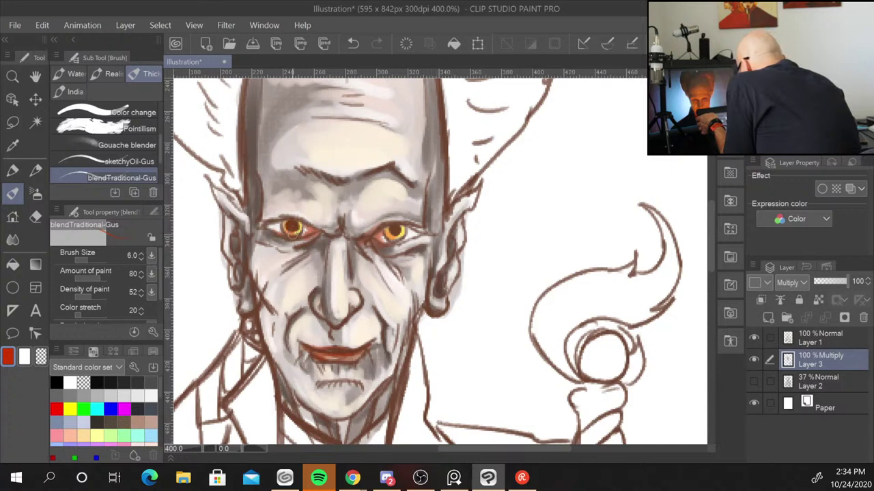
pyautogui.press('[')
pyautogui.press('[')
pyautogui.press('[')
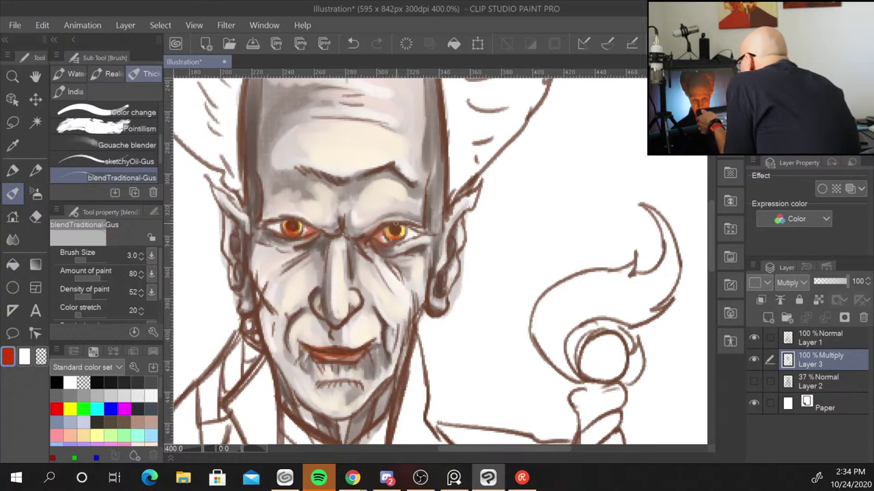
pyautogui.moveTo(395, 239); pyautogui.dragTo(422, 233)
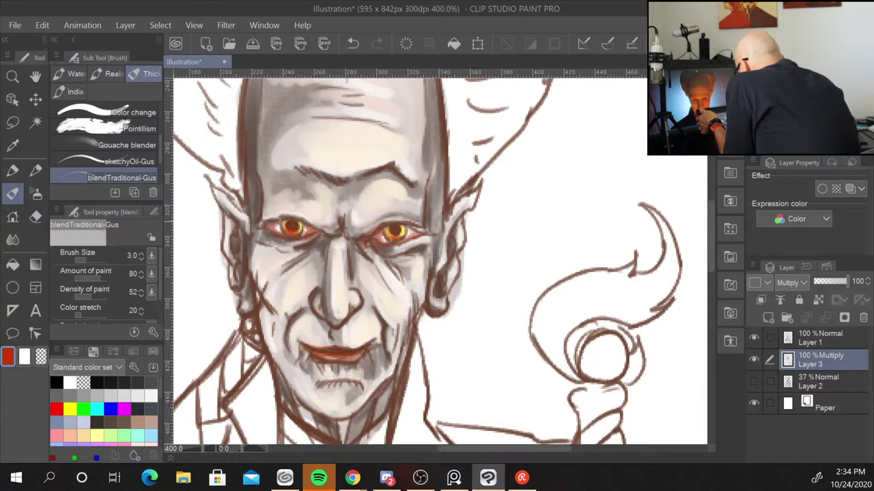
pyautogui.keyDown('alt'); pyautogui.click(300, 236); pyautogui.keyUp('alt')
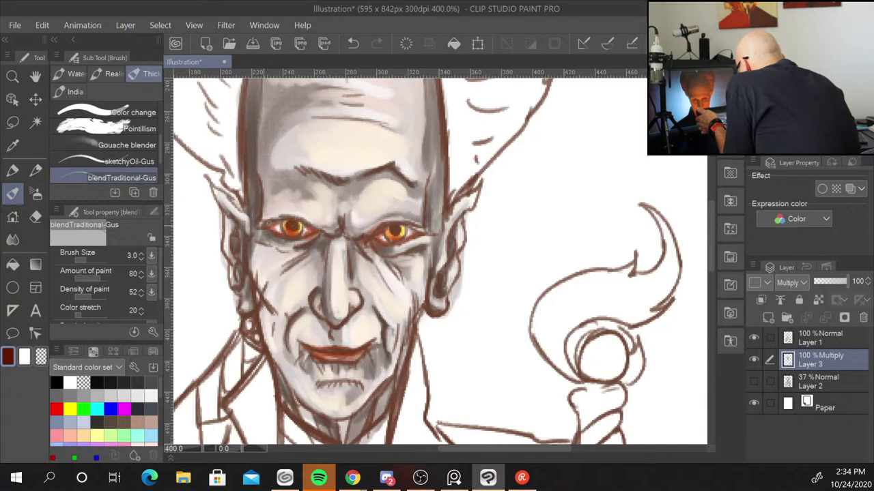
pyautogui.hotkey('ctrl', 'alt', '0')
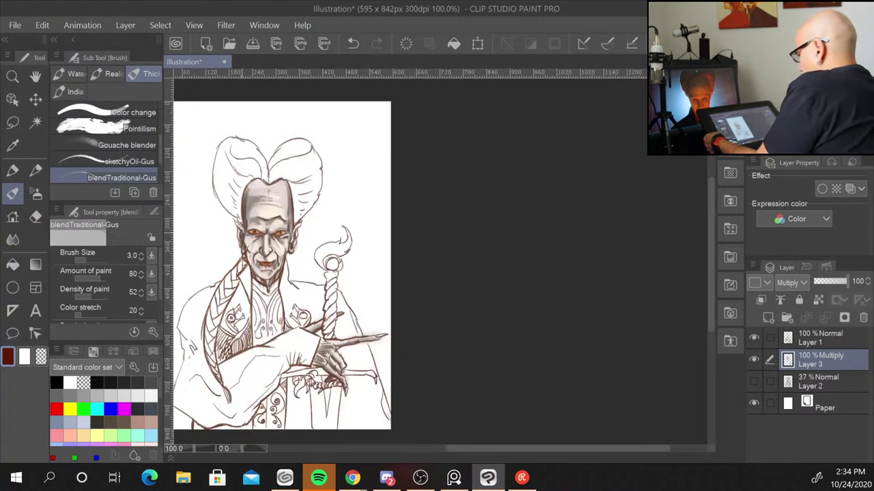
# Zoom back in on the face and add a short dark stroke down the nose bridge
pyautogui.scroll(2, 241, 224)
pyautogui.scroll(2, 241, 223)
pyautogui.scroll(2, 241, 223)
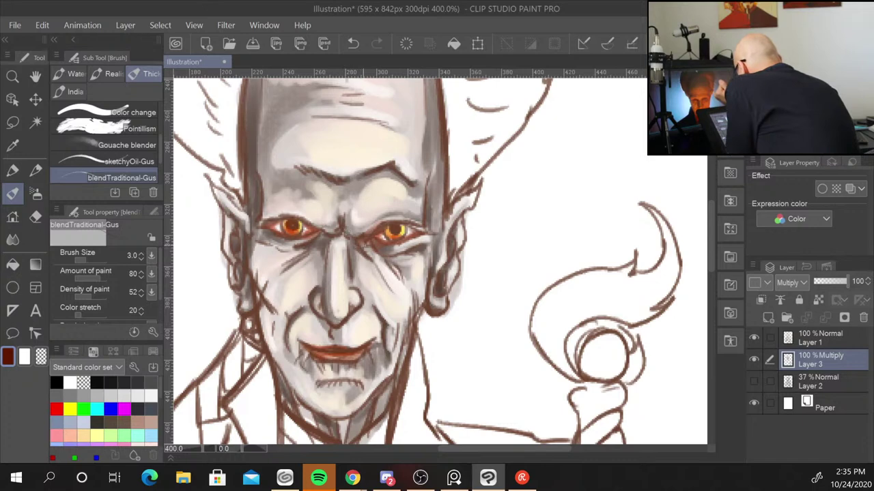
pyautogui.moveTo(331, 246); pyautogui.dragTo(328, 267)
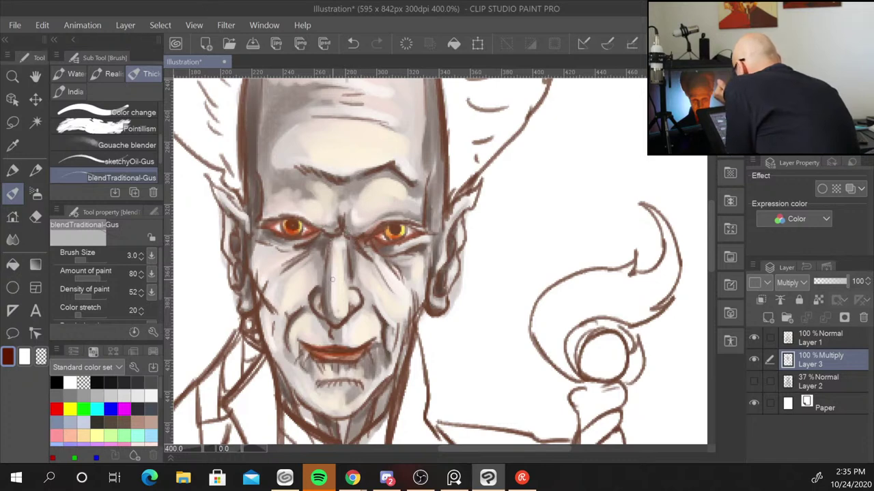
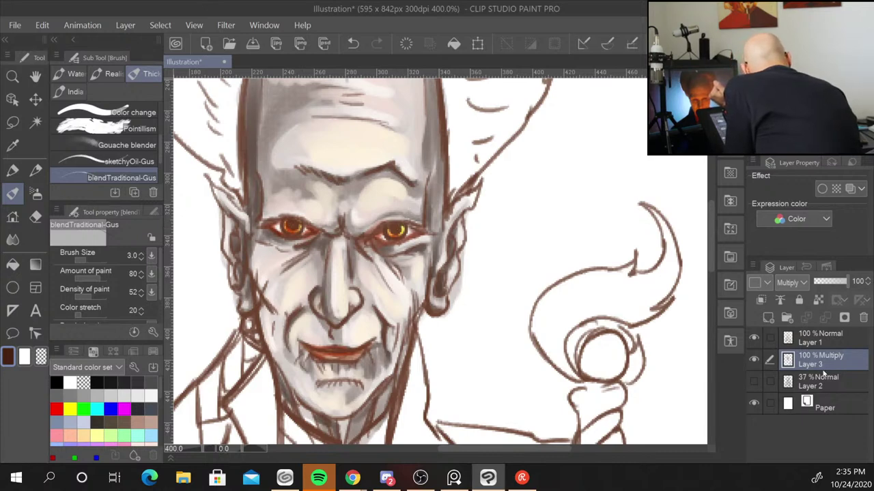
# On Layer 1, blend the colours around the glowing right eye
pyautogui.click(821, 345)
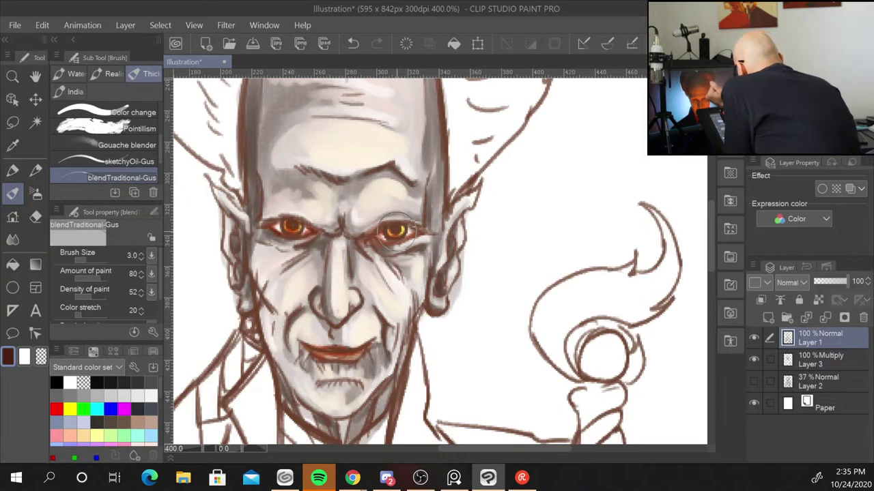
pyautogui.moveTo(393, 228); pyautogui.dragTo(400, 234)
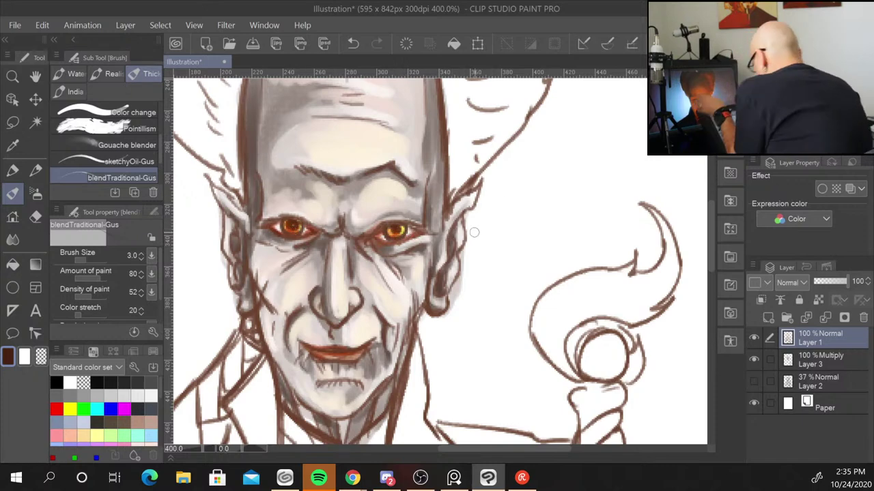
pyautogui.hotkey('ctrl', '-')
pyautogui.hotkey('ctrl', '-')
pyautogui.hotkey('ctrl', '-')
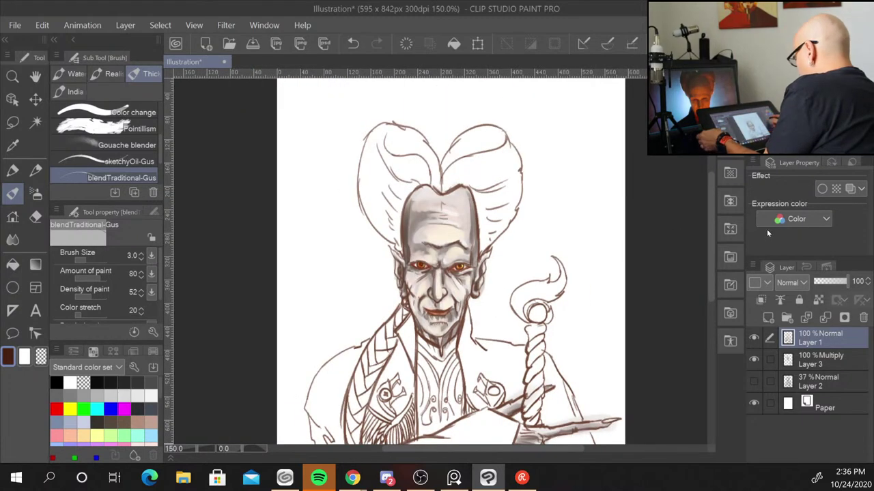
pyautogui.hotkey('ctrl', '-')
pyautogui.hotkey('ctrl', '+')
pyautogui.hotkey('ctrl', '+')
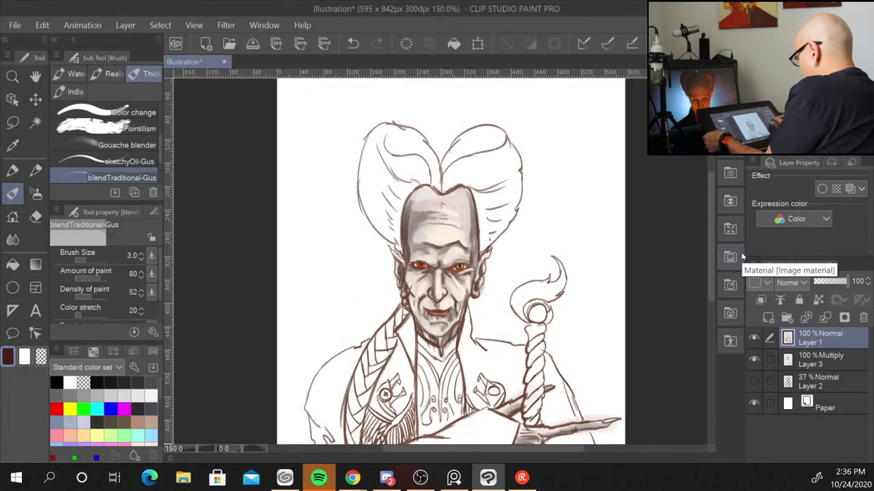
pyautogui.hotkey('ctrl', '+')
pyautogui.hotkey('ctrl', '+')
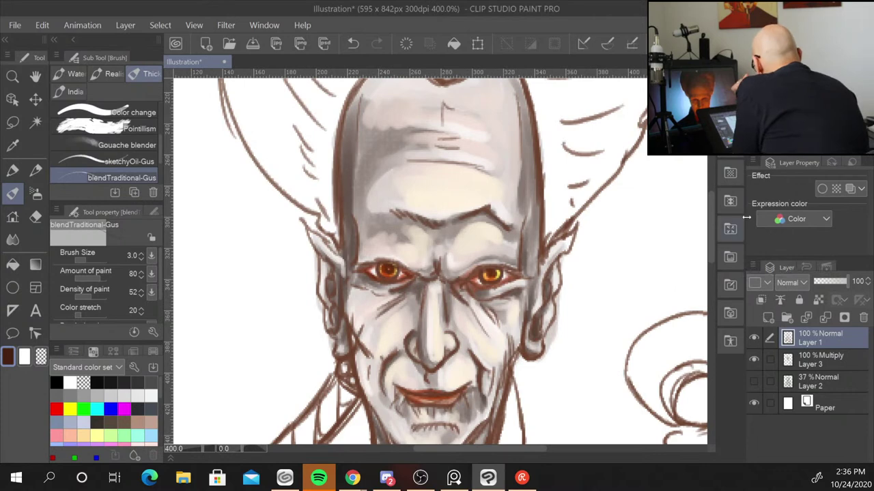
# Sample a pale cream skin tone from the face and set the brush to size 8
pyautogui.keyDown('alt'); pyautogui.click(478, 314); pyautogui.keyUp('alt')
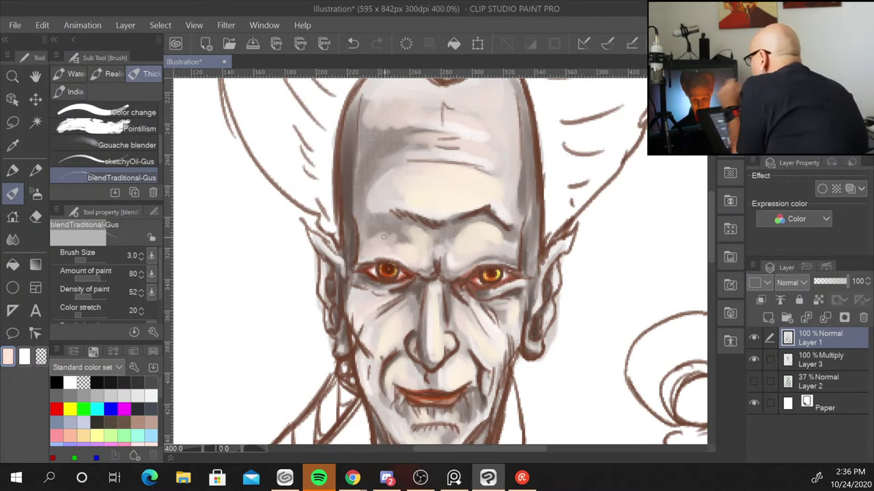
pyautogui.press('[')
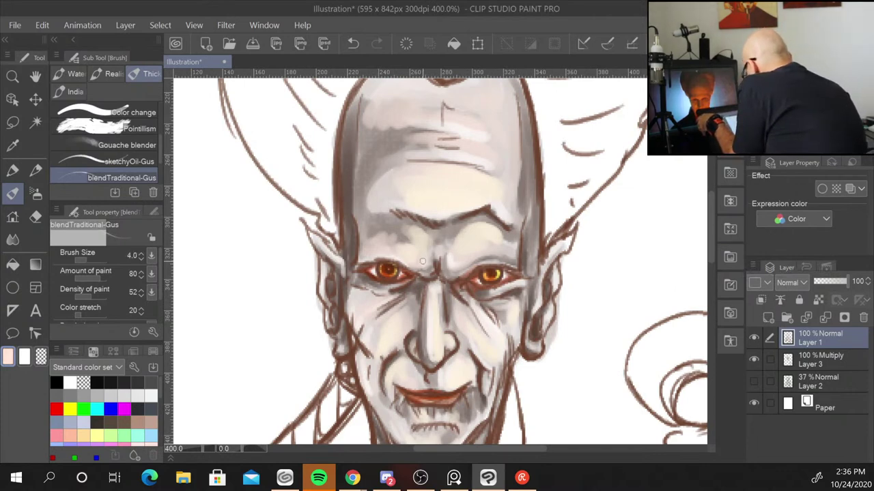
pyautogui.press(']')
pyautogui.press(']')
pyautogui.press(']')
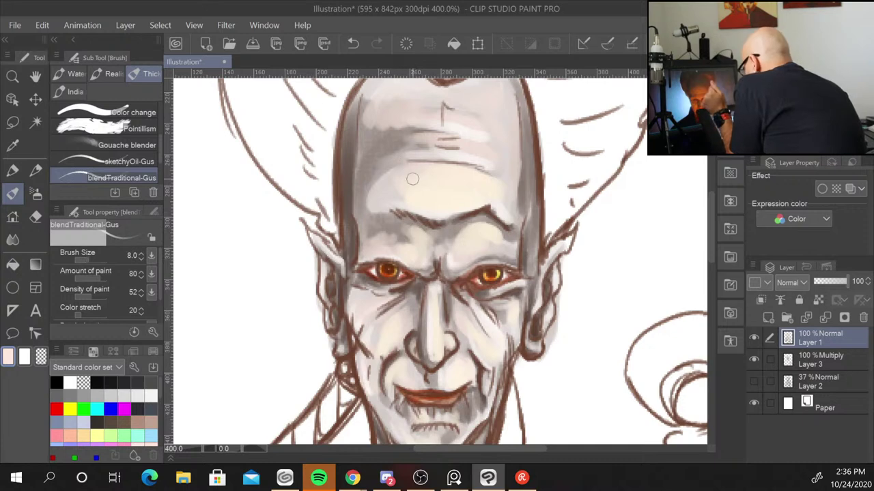
# Switch to the PaintTexture brush at size 10 and add a new Layer 4
pyautogui.scroll(-2, 161, 174)
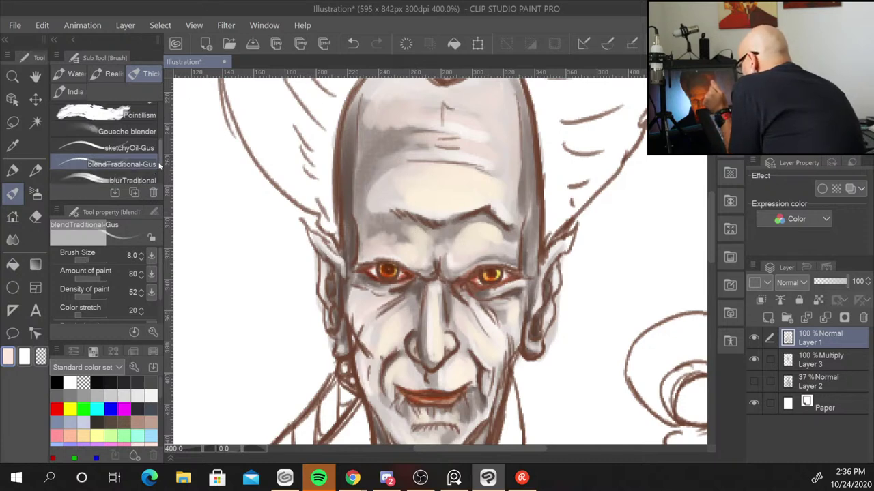
pyautogui.scroll(-1, 161, 176)
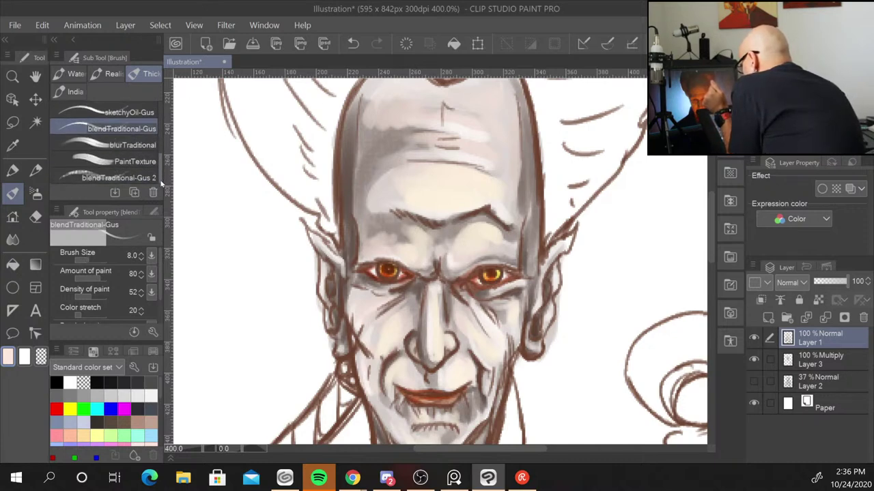
pyautogui.click(117, 177)
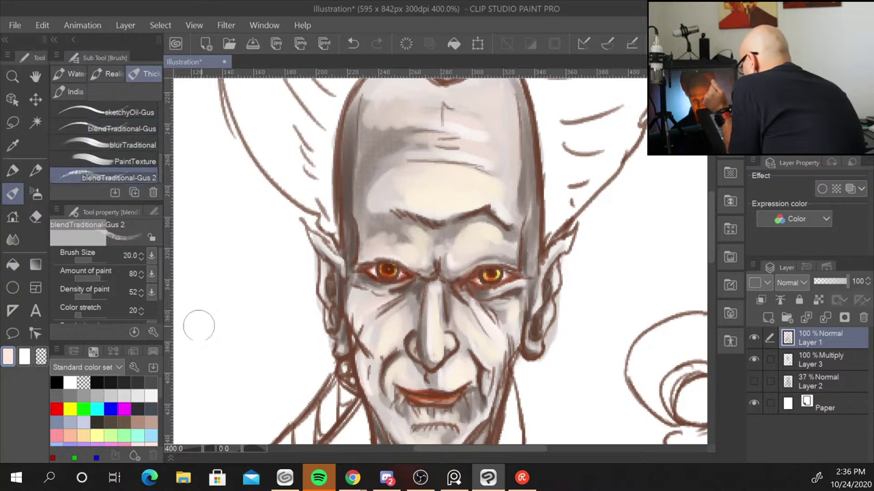
pyautogui.click(130, 161)
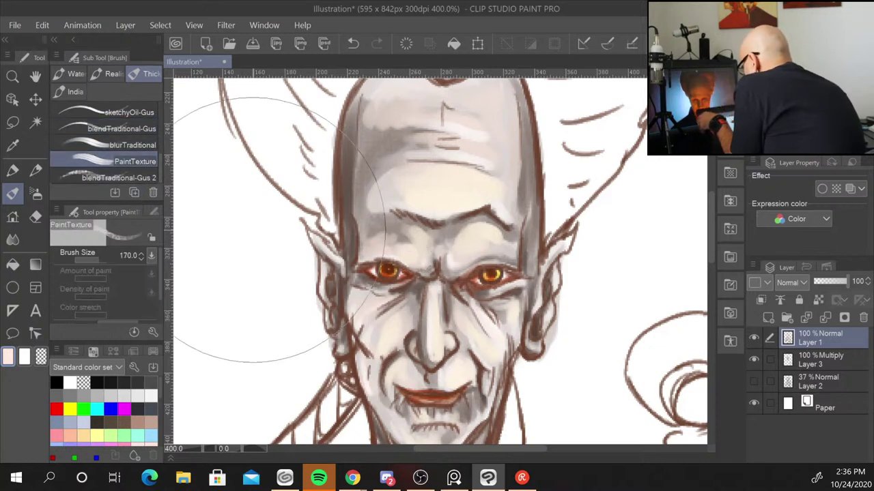
pyautogui.press('[')
pyautogui.press('[')
pyautogui.press('[')
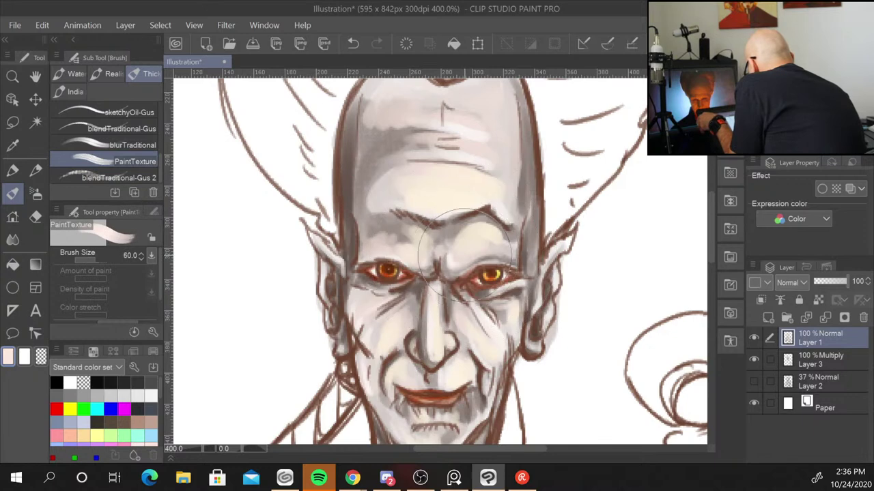
pyautogui.press('[')
pyautogui.press('[')
pyautogui.press('[')
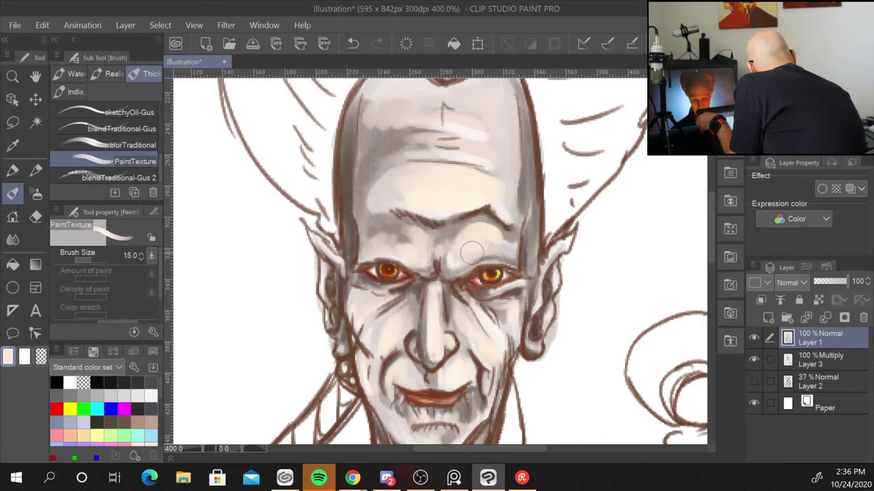
pyautogui.click(769, 317)
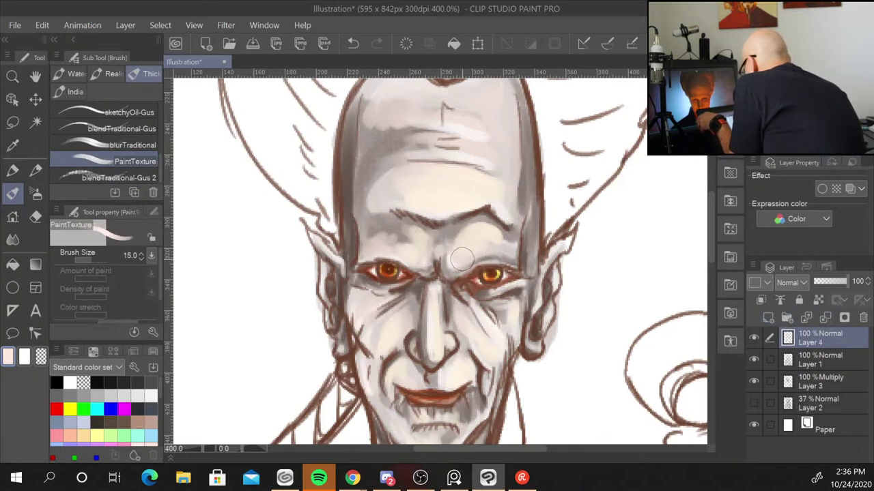
pyautogui.press('[')
pyautogui.press('[')
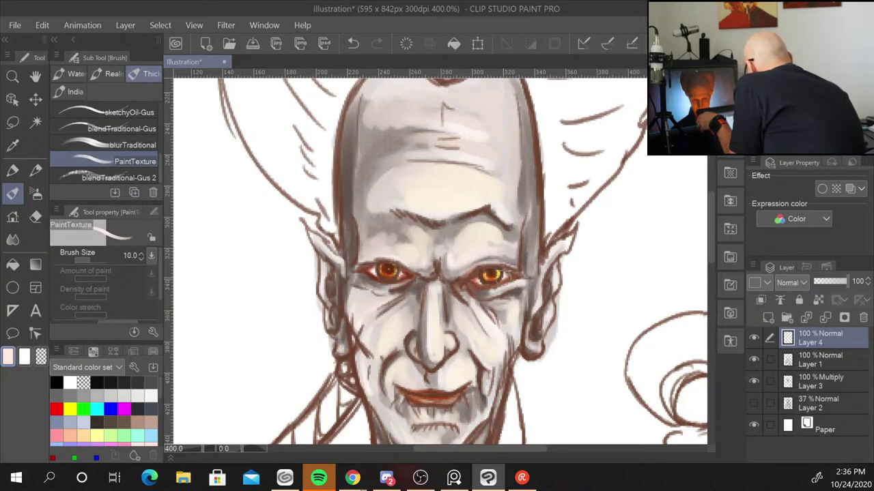
# Lighten the cheek under the right eye and highlight the nose bridge
pyautogui.moveTo(457, 301); pyautogui.dragTo(478, 338)
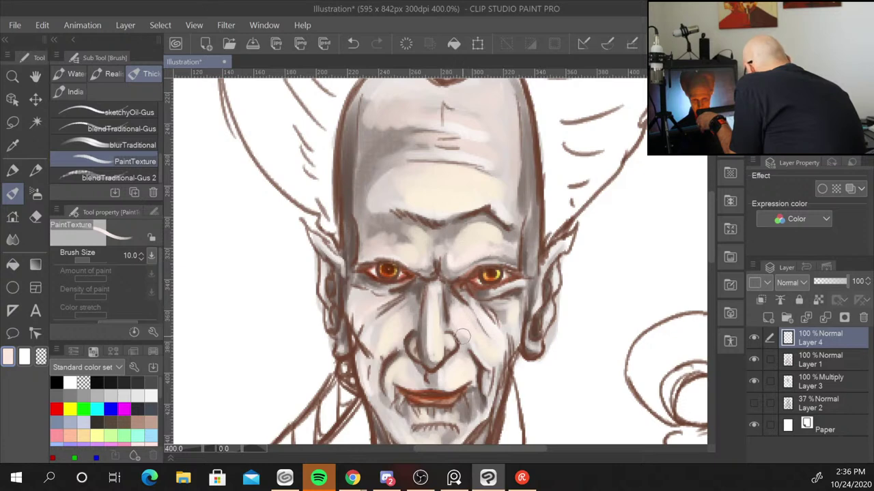
pyautogui.press('[')
pyautogui.press('[')
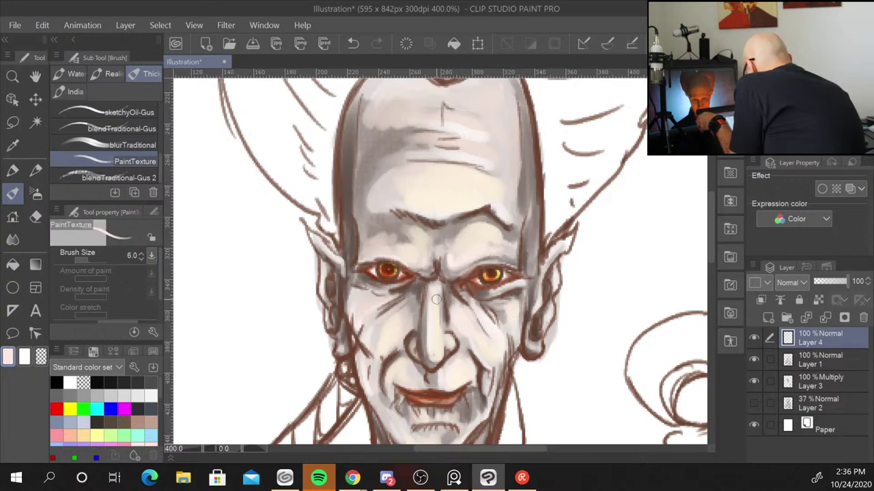
pyautogui.press('[')
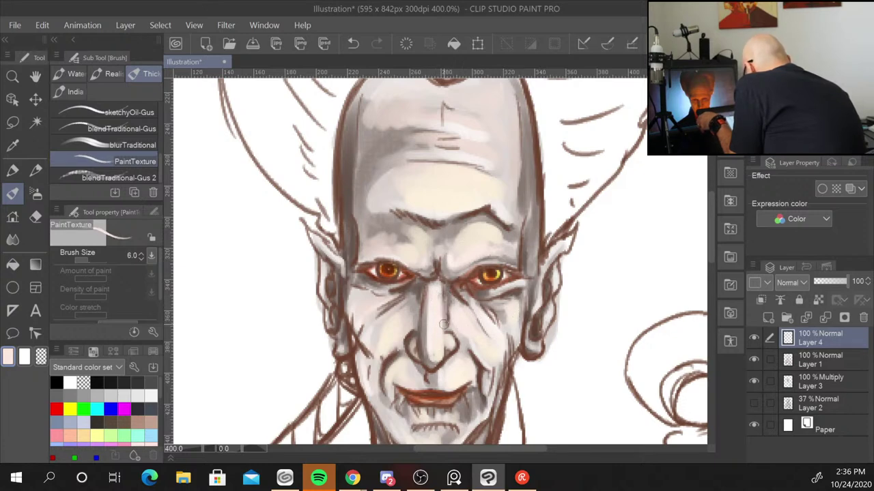
pyautogui.moveTo(440, 295); pyautogui.dragTo(447, 327)
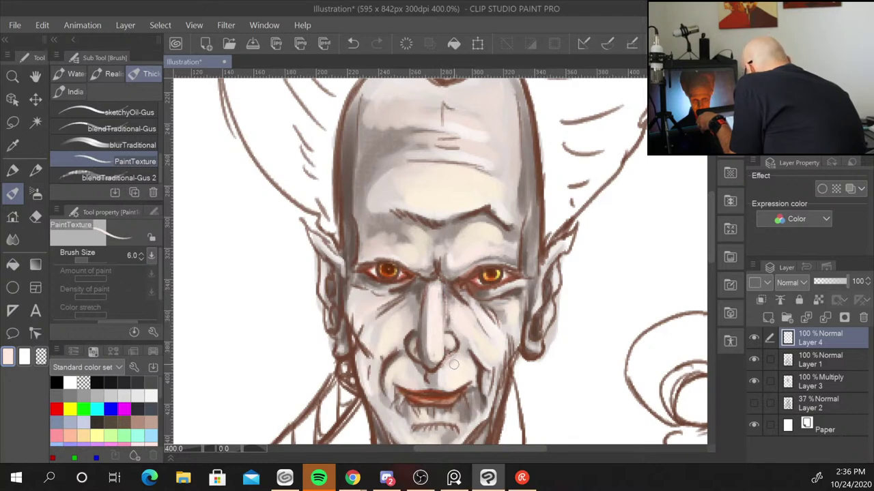
# Sample near-white and highlight the chin, nostril area and cheek beside the nose
pyautogui.keyDown('alt'); pyautogui.click(455, 380); pyautogui.keyUp('alt')
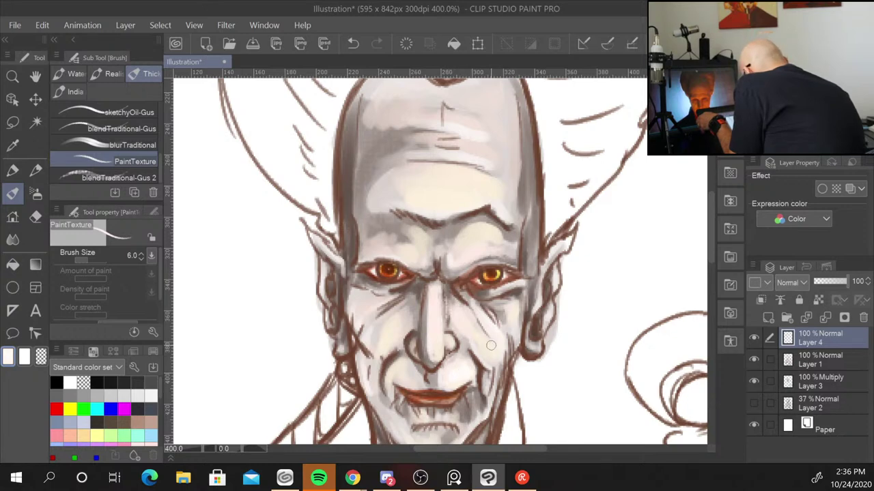
pyautogui.moveTo(408, 369); pyautogui.dragTo(419, 379)
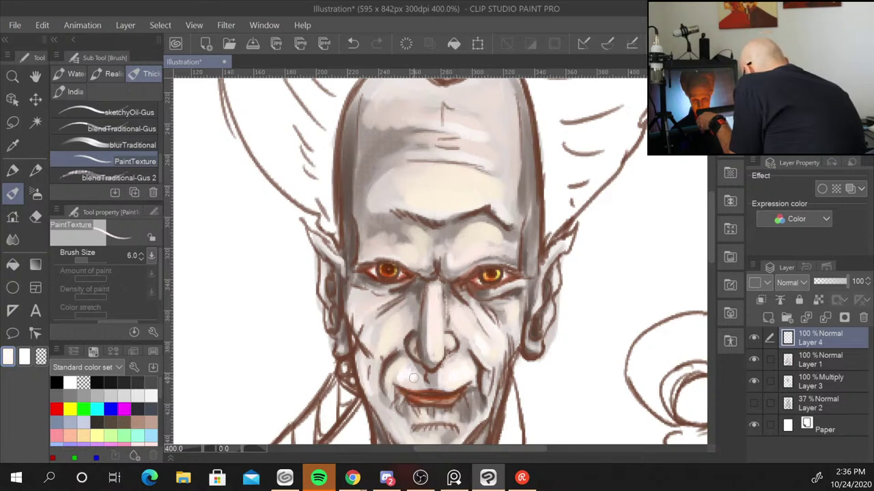
pyautogui.moveTo(412, 334); pyautogui.dragTo(416, 339)
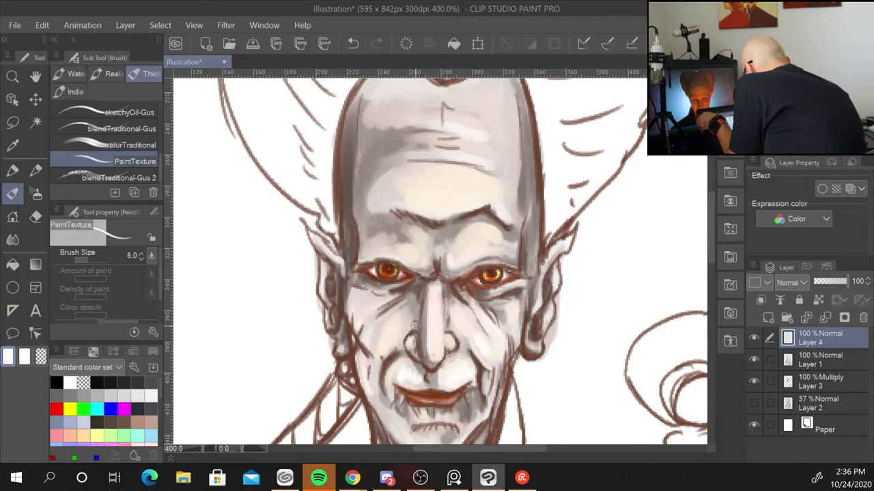
pyautogui.moveTo(415, 326); pyautogui.dragTo(412, 345)
pyautogui.moveTo(403, 341)
pyautogui.mouseDown()
pyautogui.moveTo(381, 363)
pyautogui.moveTo(392, 386)
pyautogui.moveTo(378, 379)
pyautogui.mouseUp()
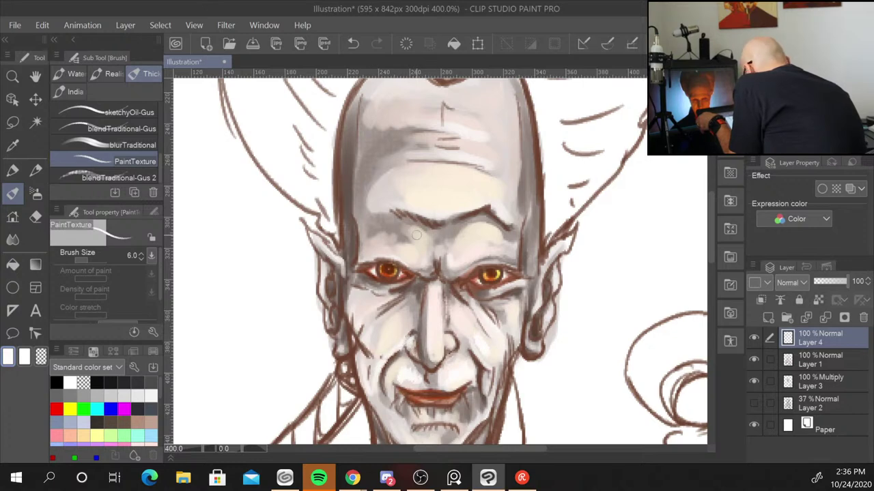
pyautogui.moveTo(401, 312); pyautogui.dragTo(404, 328)
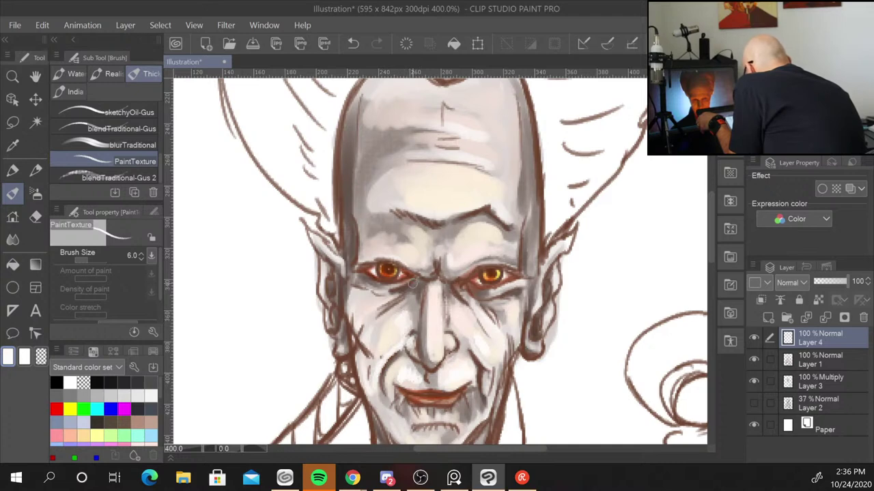
# Sample light beige to tone down the bright cheek and shade beside the mouth
pyautogui.keyDown('alt'); pyautogui.click(405, 328); pyautogui.keyUp('alt')
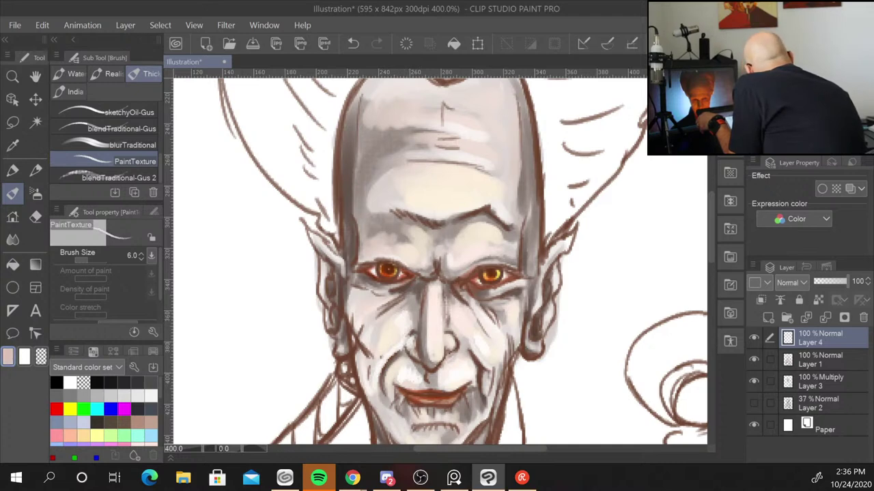
pyautogui.moveTo(395, 321)
pyautogui.mouseDown()
pyautogui.moveTo(386, 333)
pyautogui.moveTo(408, 344)
pyautogui.moveTo(392, 327)
pyautogui.mouseUp()
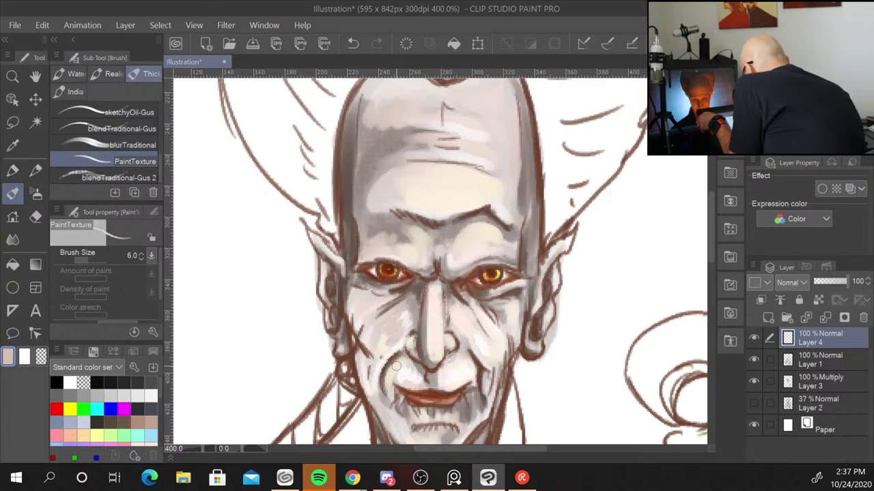
pyautogui.moveTo(397, 365)
pyautogui.mouseDown()
pyautogui.moveTo(387, 386)
pyautogui.moveTo(400, 362)
pyautogui.mouseUp()
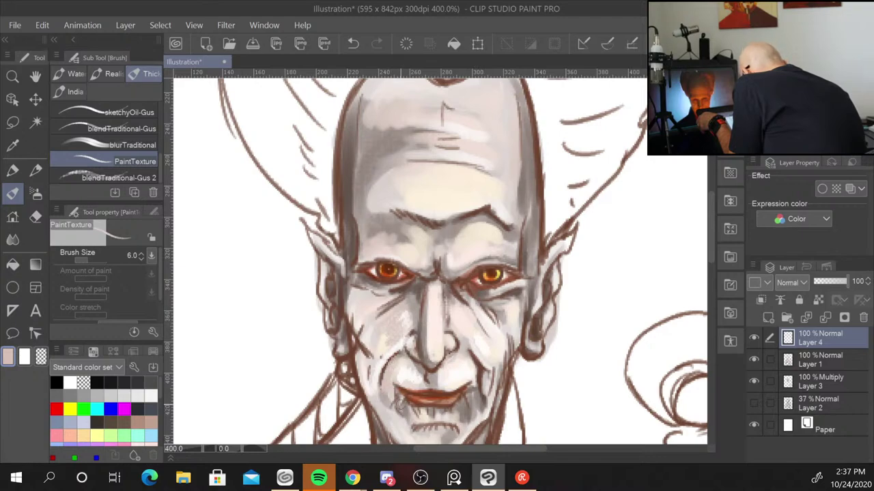
# Paint light tones on the left cheek and around the left nostril
pyautogui.hotkey('ctrl', '-')
pyautogui.hotkey('ctrl', '-')
pyautogui.hotkey('ctrl', '-')
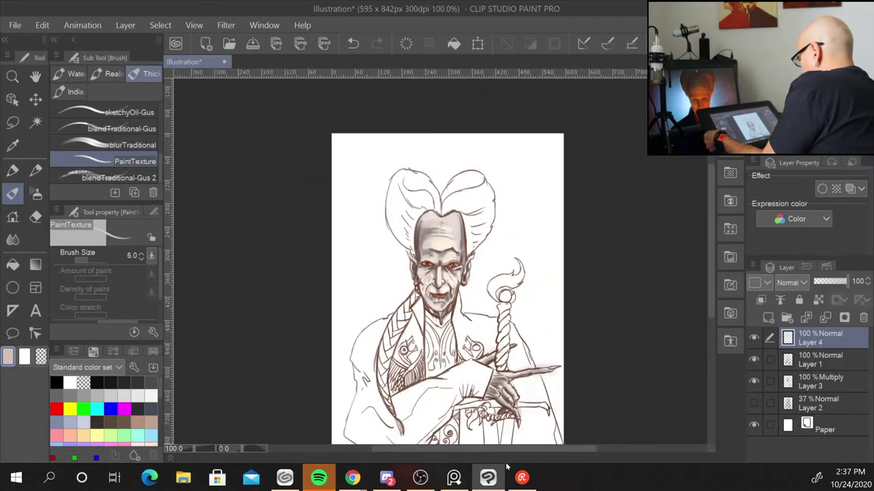
pyautogui.hotkey('ctrl', '+')
pyautogui.hotkey('ctrl', '+')
pyautogui.hotkey('ctrl', '+')
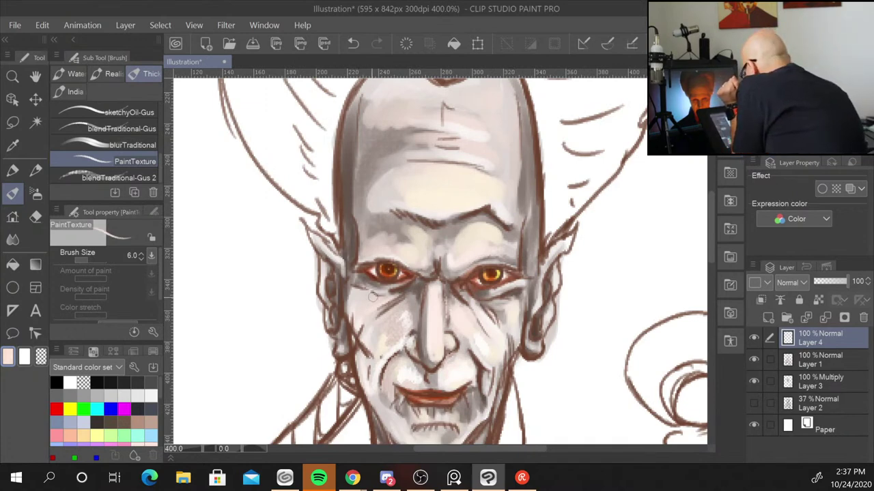
pyautogui.moveTo(378, 305)
pyautogui.mouseDown()
pyautogui.moveTo(363, 316)
pyautogui.moveTo(389, 306)
pyautogui.moveTo(358, 308)
pyautogui.moveTo(349, 325)
pyautogui.moveTo(366, 355)
pyautogui.mouseUp()
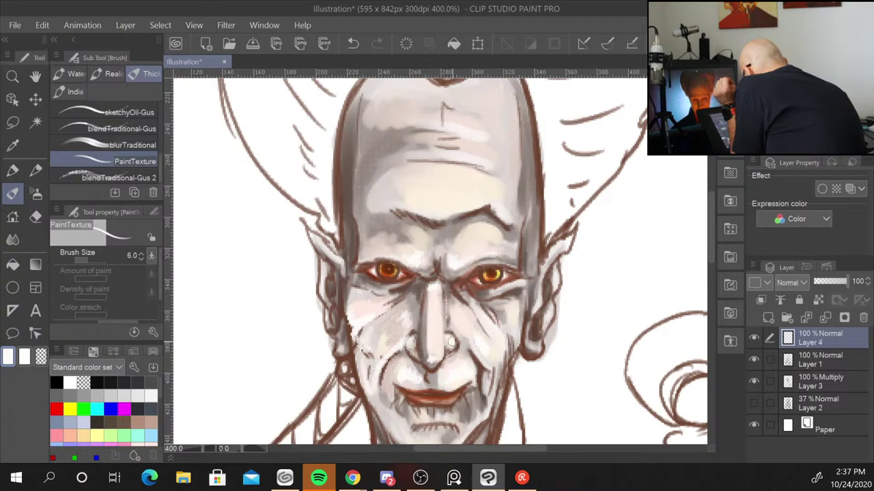
pyautogui.press('[')
pyautogui.press('[')
pyautogui.press('[')
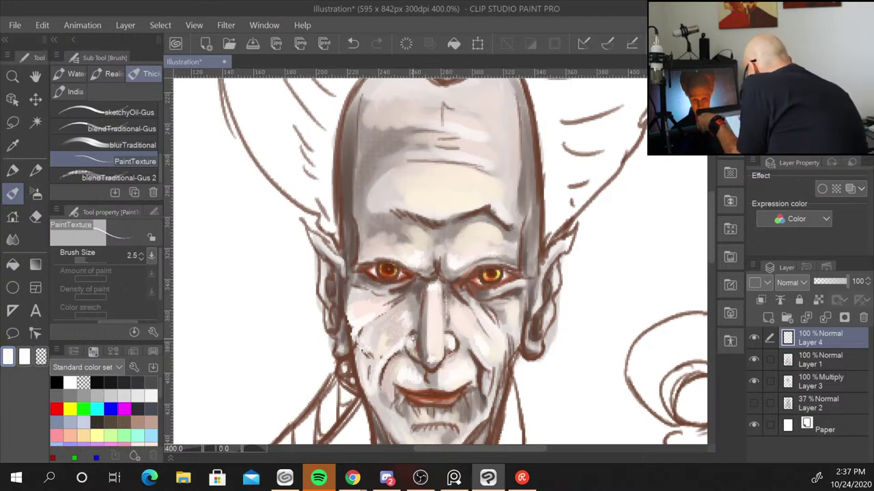
pyautogui.moveTo(408, 339); pyautogui.dragTo(416, 359)
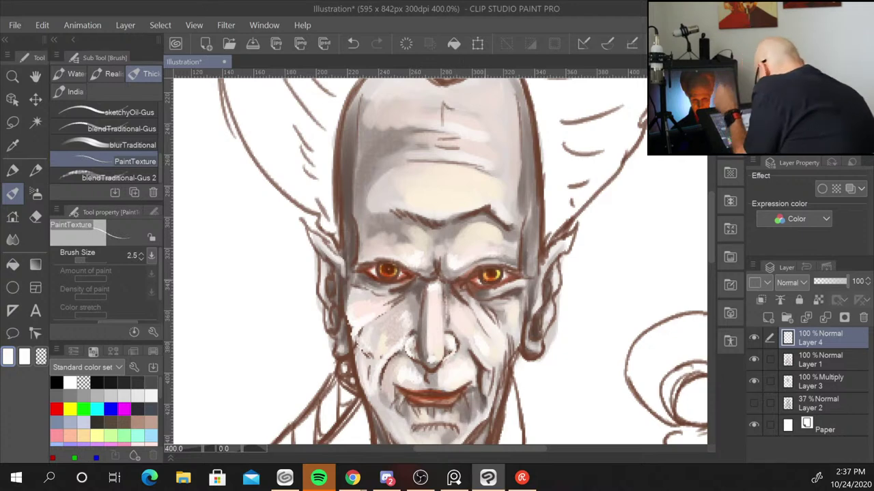
# Highlight the ridges above both eyes, then darken the left upper eyelid
pyautogui.hotkey('ctrl', '-')
pyautogui.hotkey('ctrl', '-')
pyautogui.hotkey('ctrl', '-')
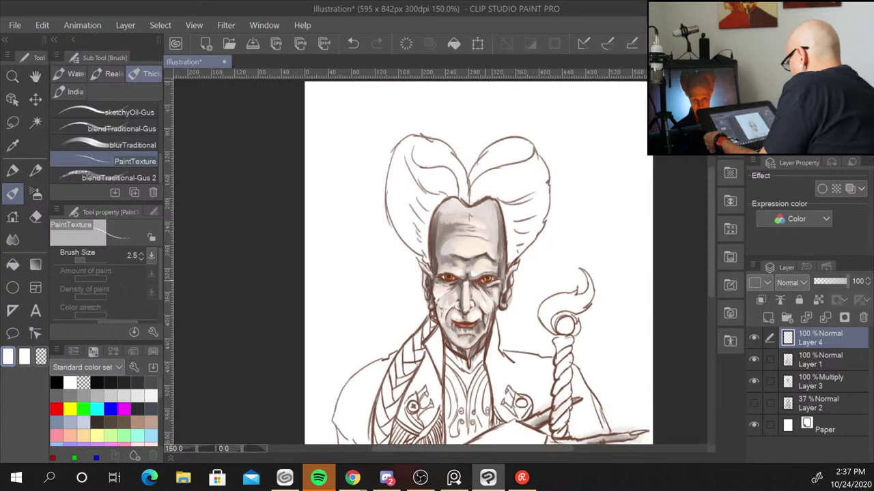
pyautogui.hotkey('ctrl', '+')
pyautogui.hotkey('ctrl', '+')
pyautogui.hotkey('ctrl', '+')
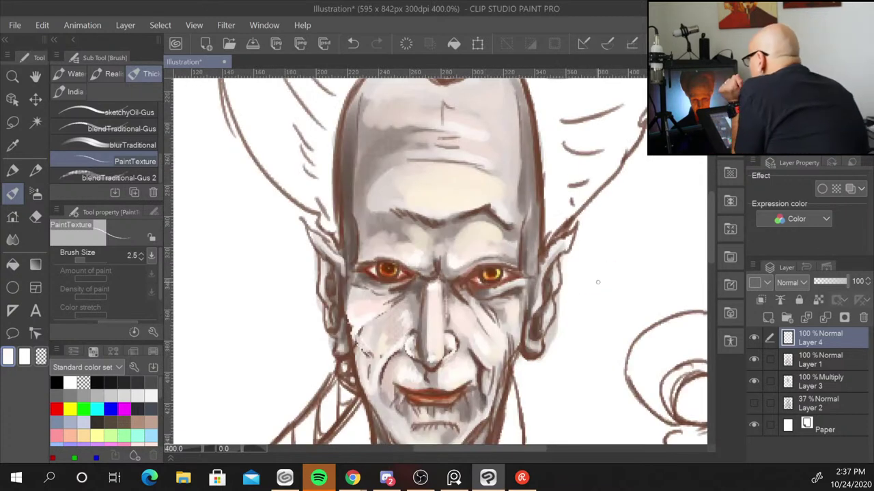
pyautogui.moveTo(466, 271); pyautogui.dragTo(512, 263)
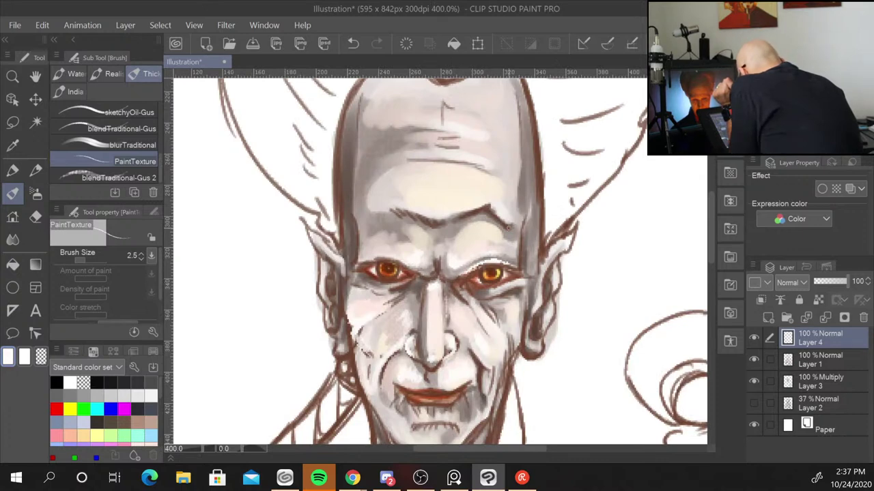
pyautogui.moveTo(370, 266); pyautogui.dragTo(414, 260)
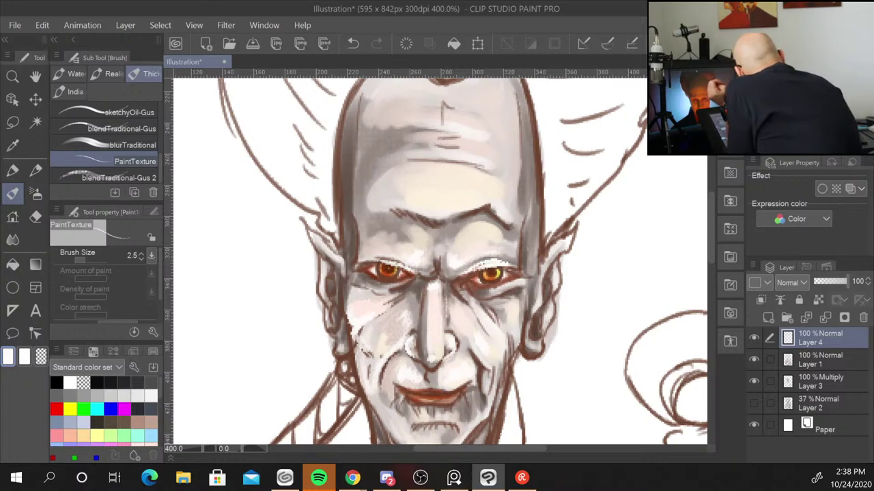
pyautogui.keyDown('alt'); pyautogui.click(468, 257); pyautogui.keyUp('alt')
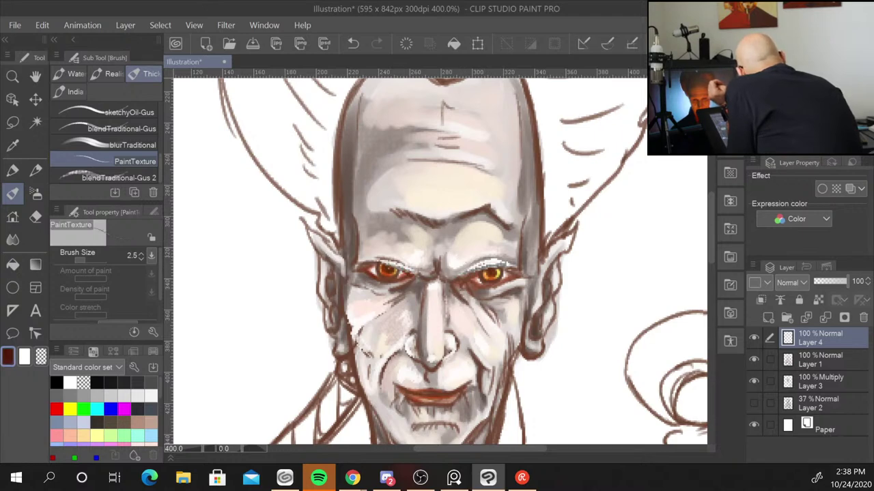
pyautogui.moveTo(380, 264); pyautogui.dragTo(402, 266)
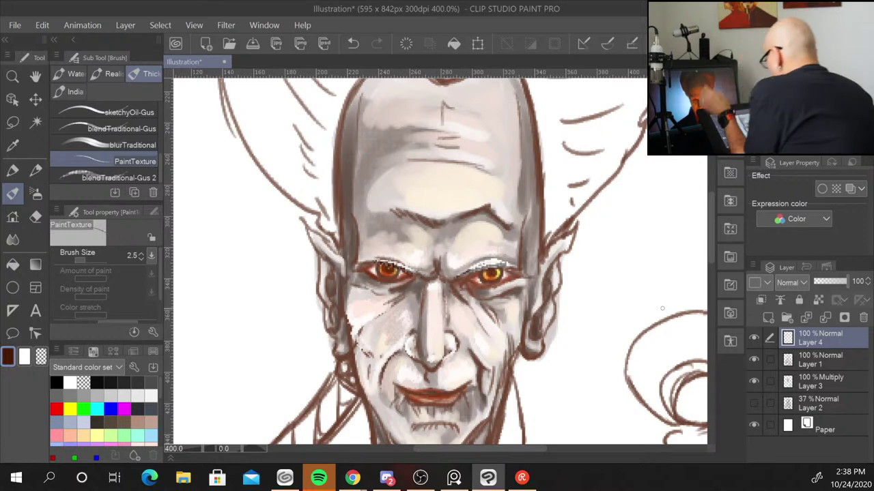
# Zoom out and toggle Layer 1 and Layer 3 visibility to compare the shading
pyautogui.hotkey('ctrl', '-')
pyautogui.hotkey('ctrl', '-')
pyautogui.hotkey('ctrl', '-')
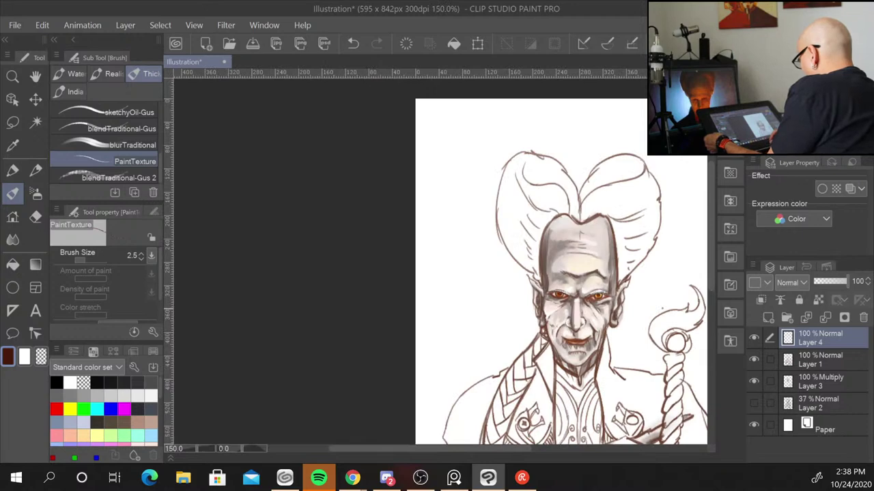
pyautogui.scroll(1, 662, 309)
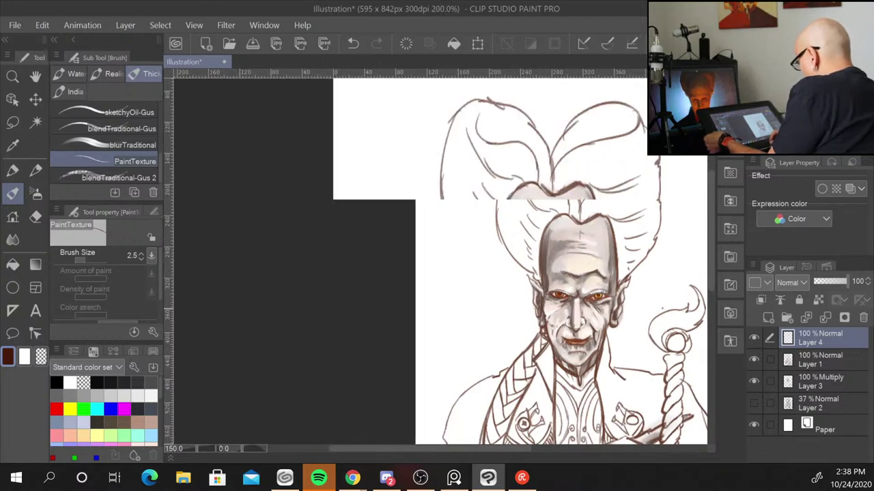
pyautogui.scroll(2, 662, 309)
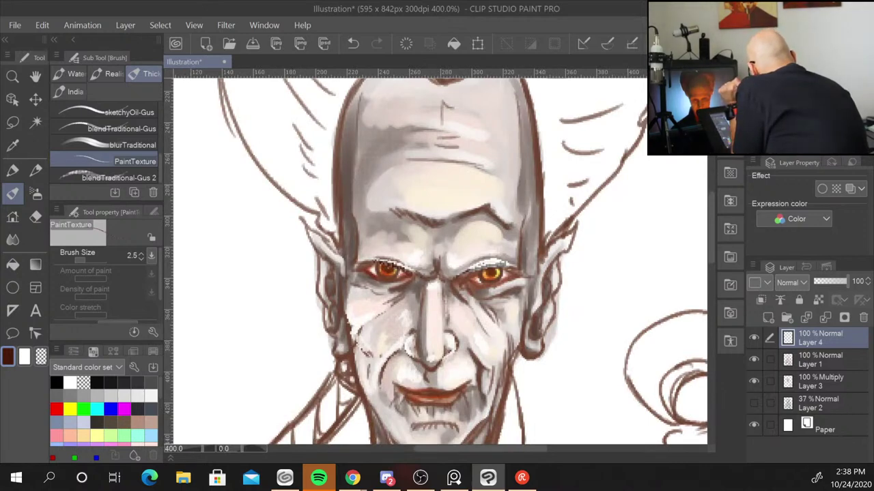
pyautogui.click(827, 363)
pyautogui.click(753, 361)
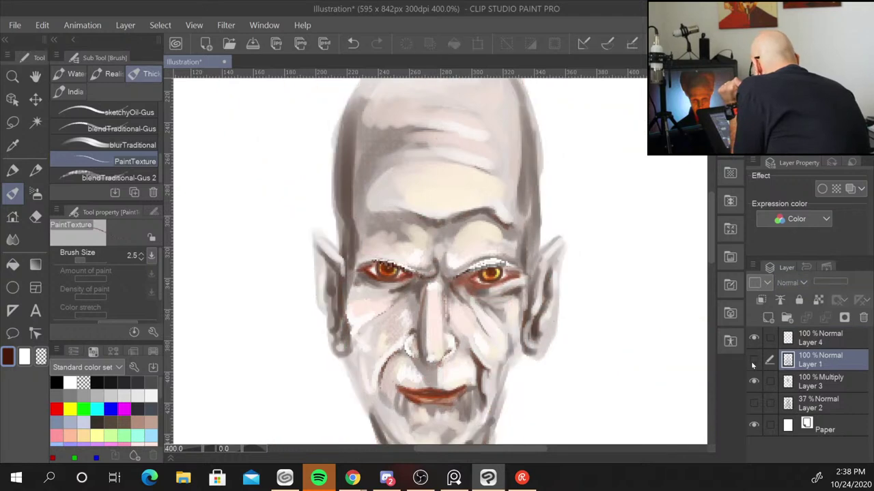
pyautogui.click(754, 363)
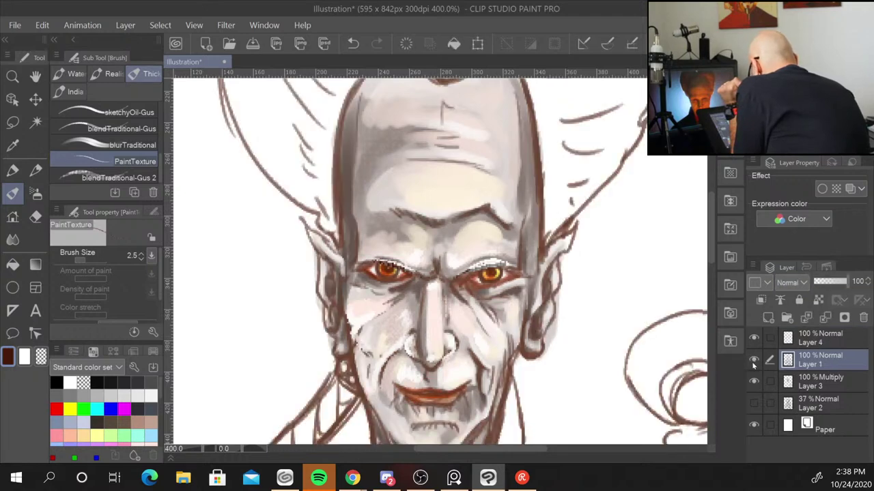
pyautogui.click(828, 384)
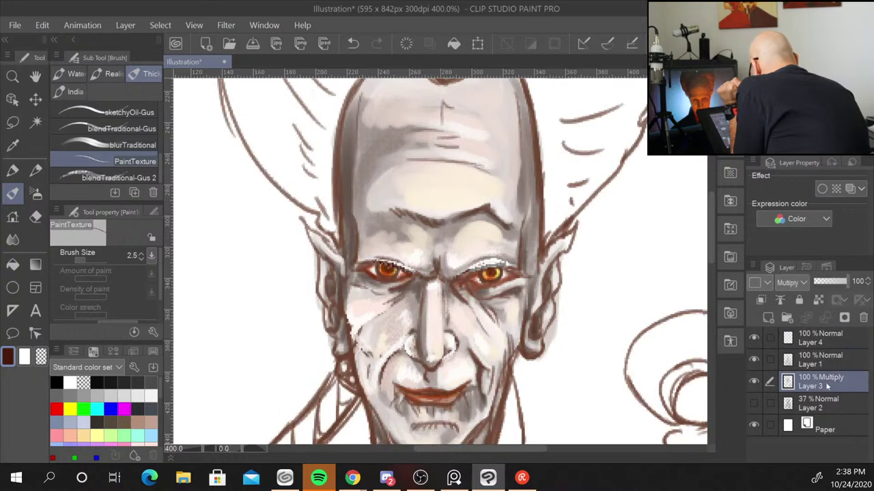
pyautogui.click(753, 383)
pyautogui.click(754, 383)
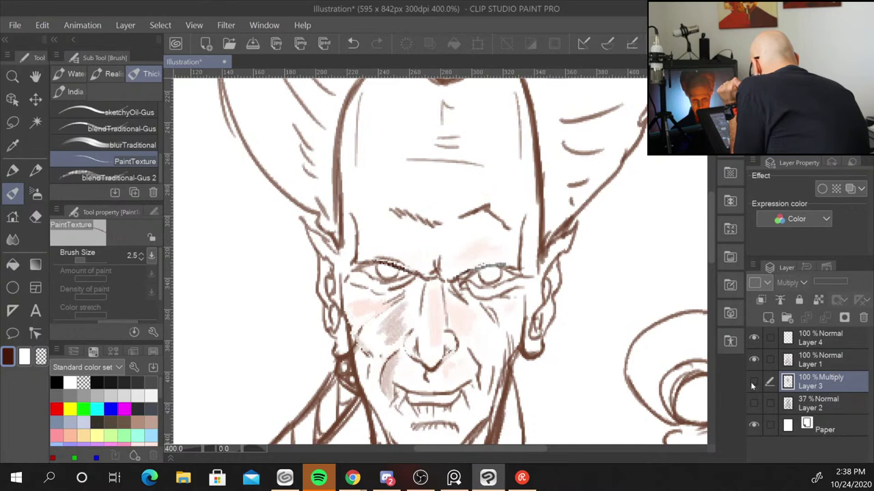
pyautogui.click(752, 339)
pyautogui.click(753, 339)
pyautogui.click(754, 382)
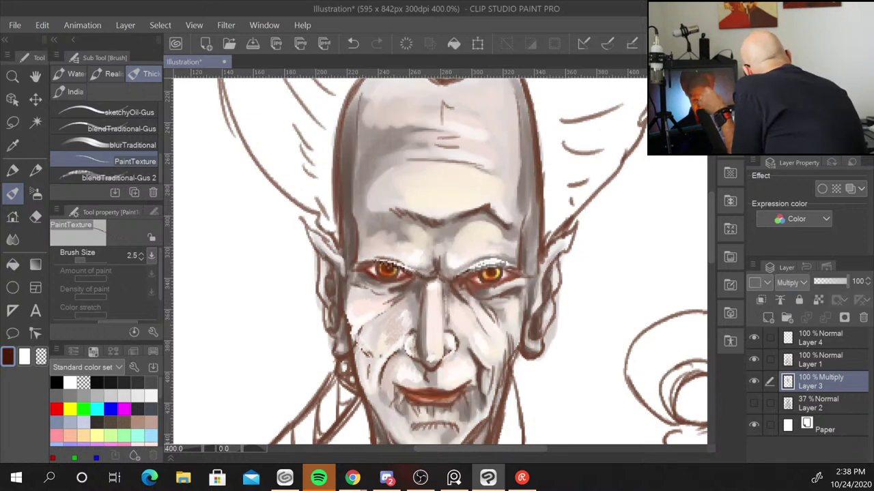
pyautogui.click(819, 338)
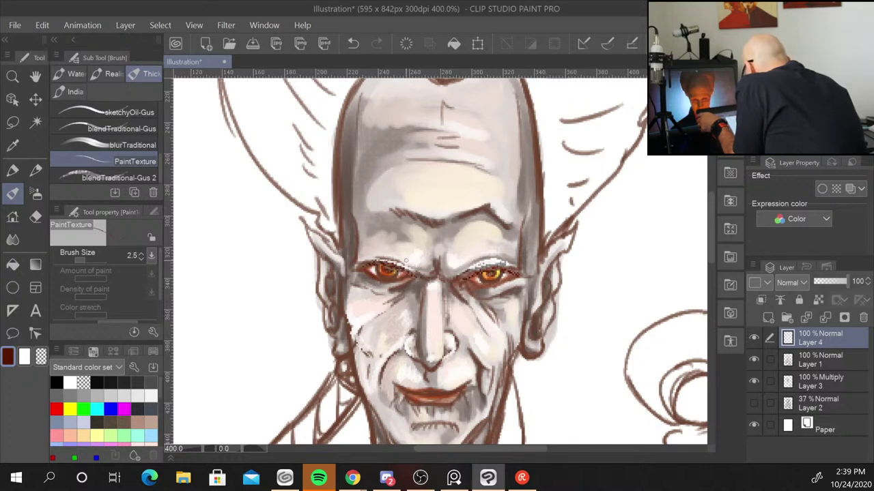
pyautogui.scroll(-1, 407, 260)
pyautogui.scroll(-1, 406, 260)
pyautogui.scroll(-1, 406, 260)
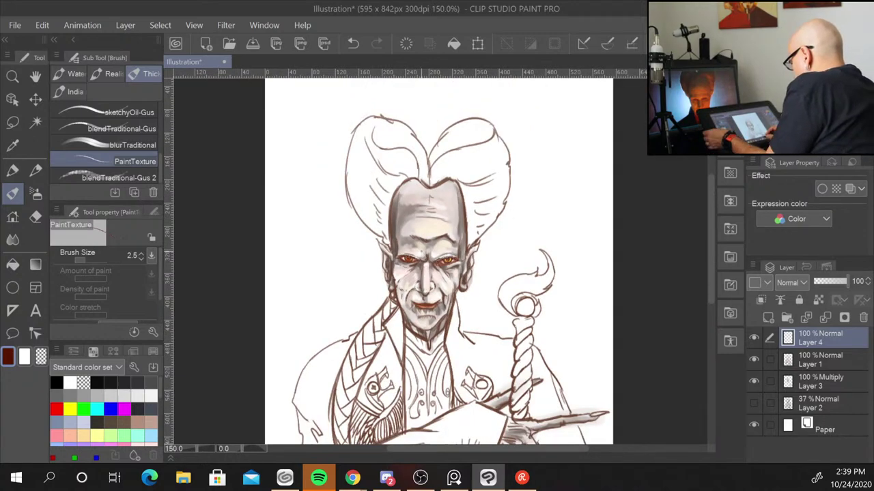
# Pick a light pink and lighten both sides of the forehead with a larger brush
pyautogui.scroll(-1, 439, 261)
pyautogui.scroll(-1, 438, 262)
pyautogui.scroll(2, 439, 261)
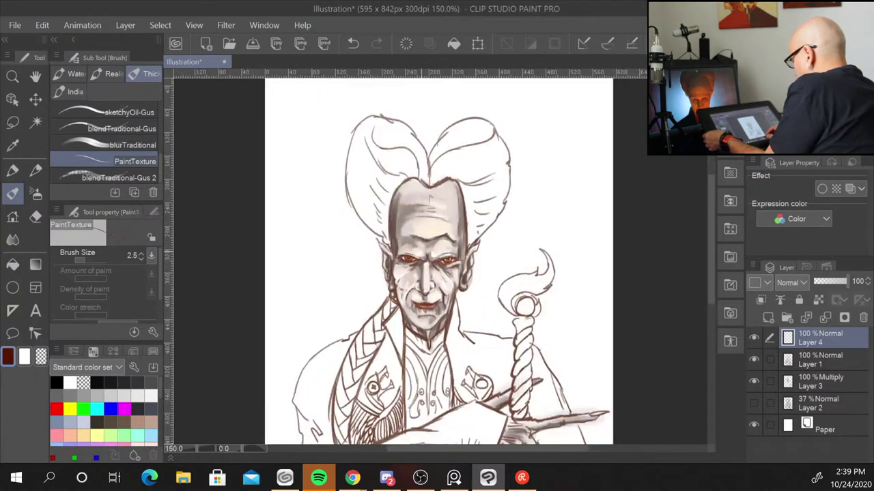
pyautogui.scroll(1, 424, 260)
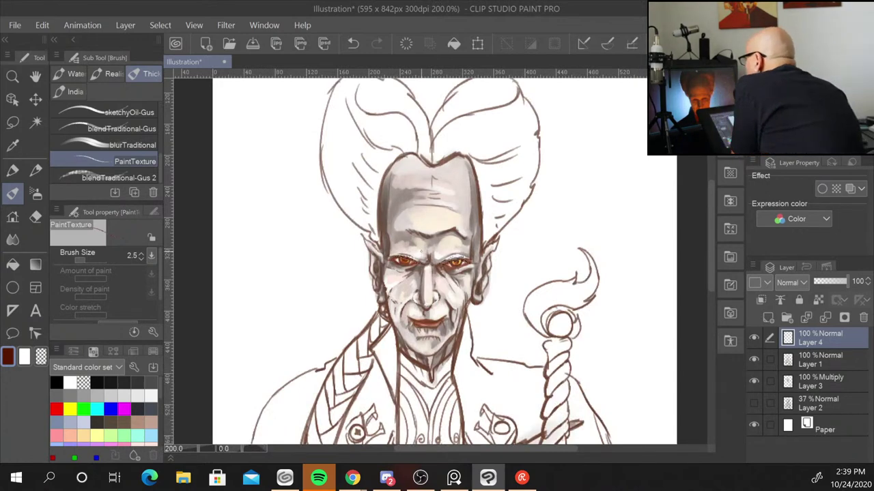
pyautogui.keyDown('alt'); pyautogui.click(403, 280); pyautogui.keyUp('alt')
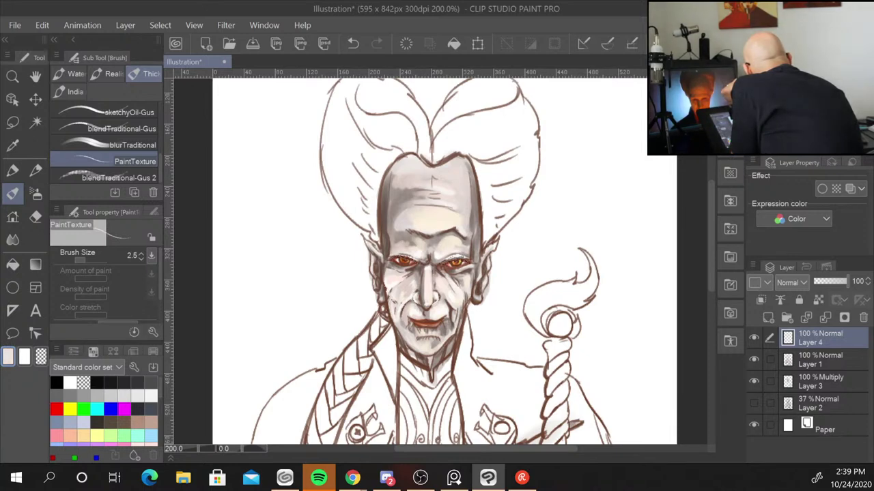
pyautogui.press(']')
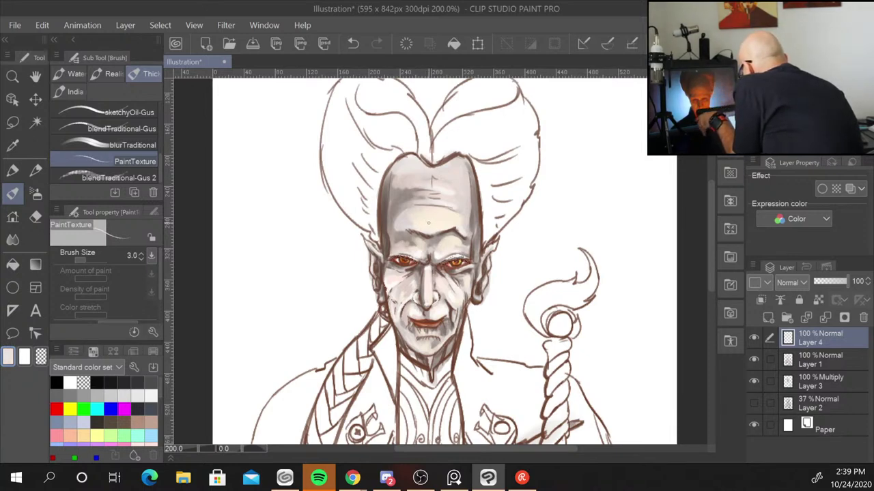
pyautogui.press(']')
pyautogui.press(']')
pyautogui.press(']')
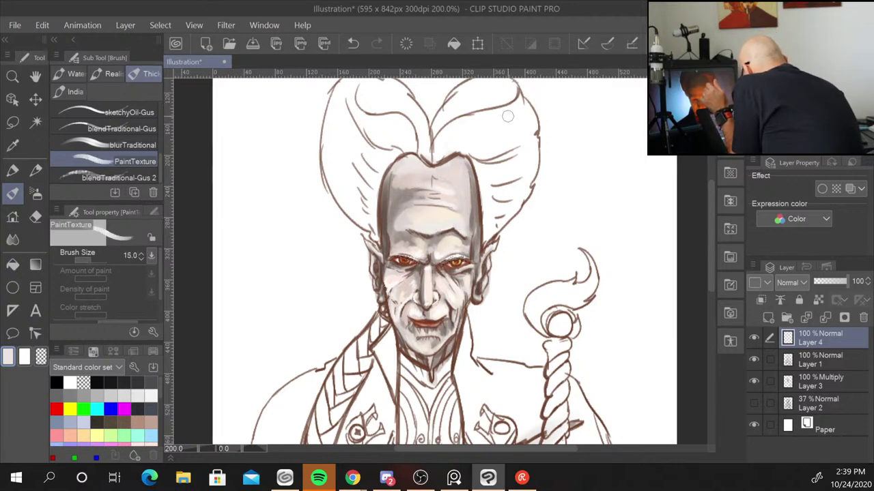
pyautogui.moveTo(465, 167); pyautogui.dragTo(471, 228)
pyautogui.moveTo(394, 181)
pyautogui.mouseDown()
pyautogui.moveTo(402, 195)
pyautogui.moveTo(382, 209)
pyautogui.moveTo(383, 218)
pyautogui.mouseUp()
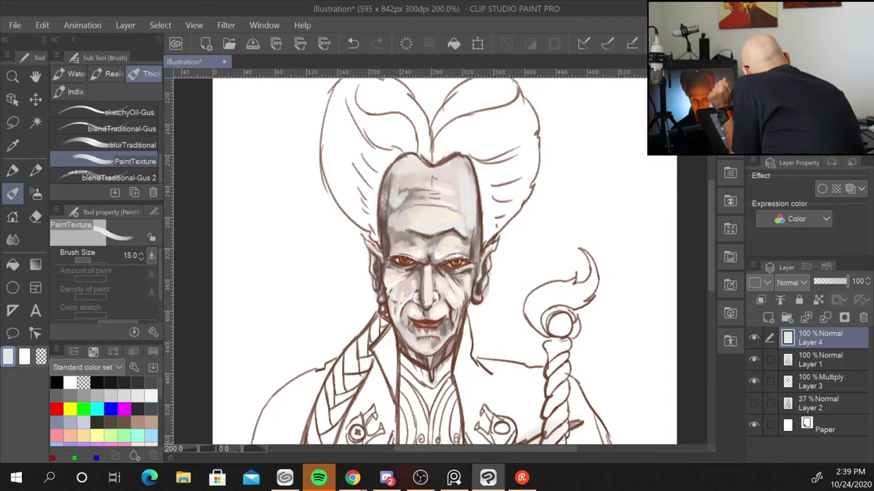
# At brush size 7, lighten the forehead, the head's right edge and the chin
pyautogui.press('[')
pyautogui.press('[')
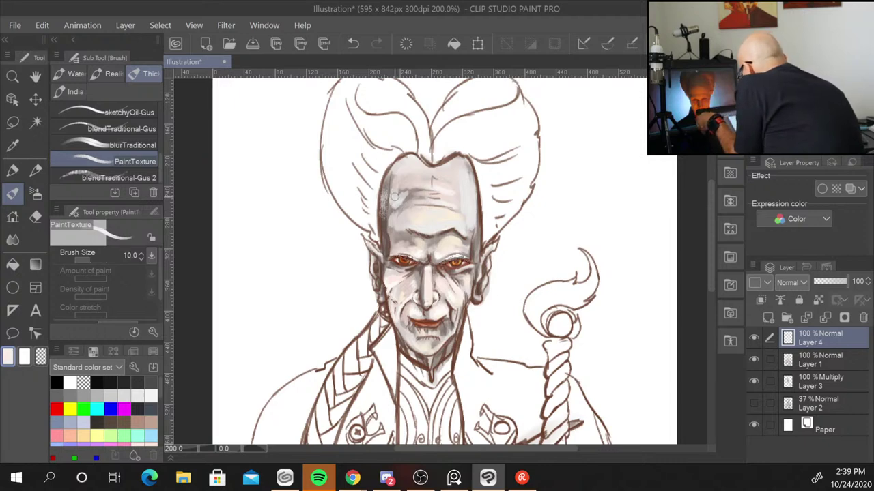
pyautogui.press('[')
pyautogui.press('[')
pyautogui.moveTo(383, 194); pyautogui.dragTo(383, 209)
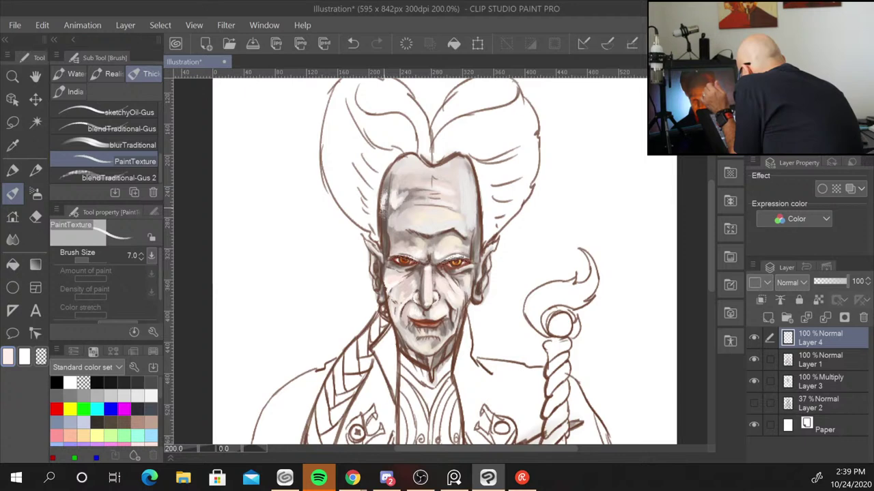
pyautogui.moveTo(454, 232)
pyautogui.mouseDown()
pyautogui.moveTo(424, 224)
pyautogui.moveTo(447, 209)
pyautogui.moveTo(460, 212)
pyautogui.moveTo(431, 196)
pyautogui.mouseUp()
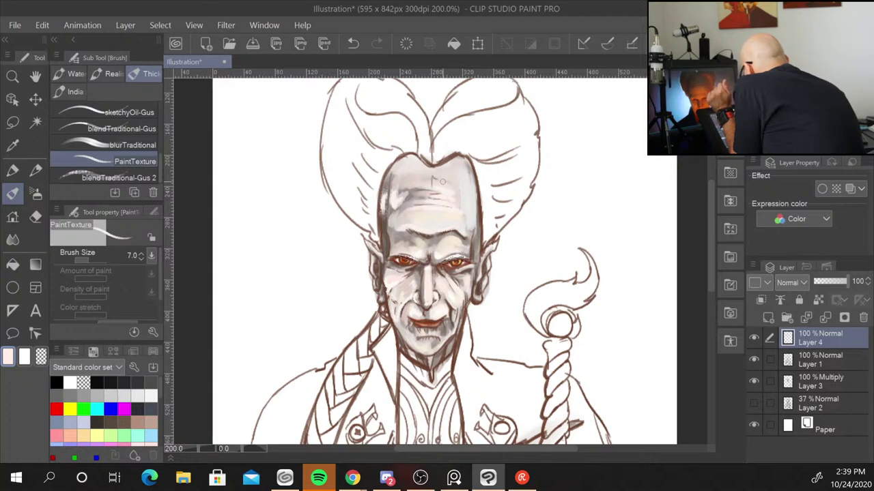
pyautogui.moveTo(470, 161); pyautogui.dragTo(479, 193)
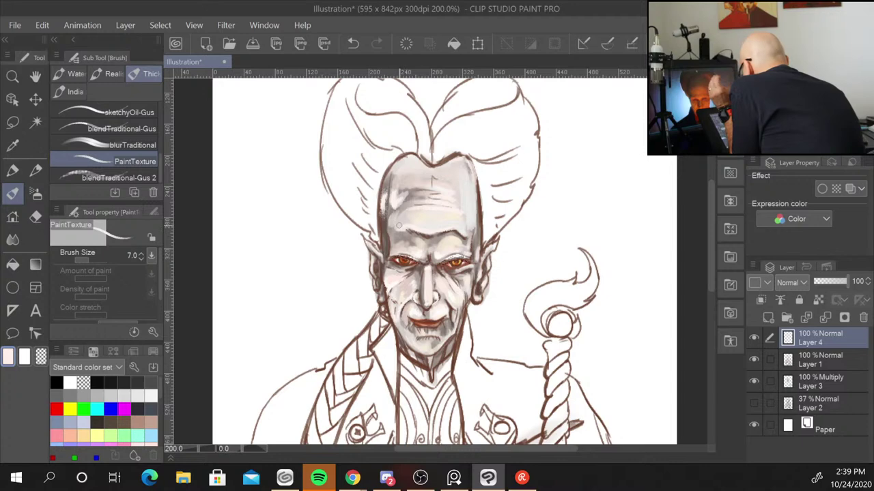
pyautogui.moveTo(416, 336); pyautogui.dragTo(419, 333)
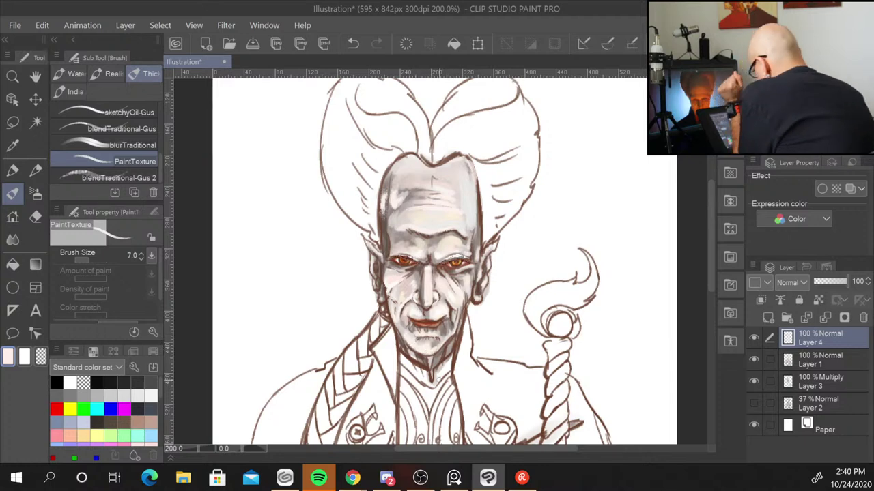
pyautogui.hotkey('ctrl', '-')
pyautogui.hotkey('ctrl', '-')
pyautogui.hotkey('ctrl', '-')
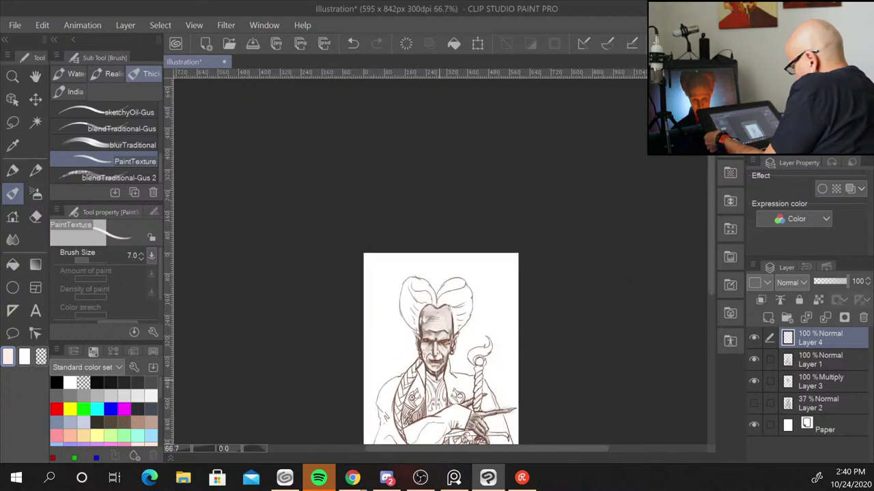
pyautogui.hotkey('ctrl', '+')
pyautogui.hotkey('ctrl', '+')
pyautogui.hotkey('ctrl', '+')
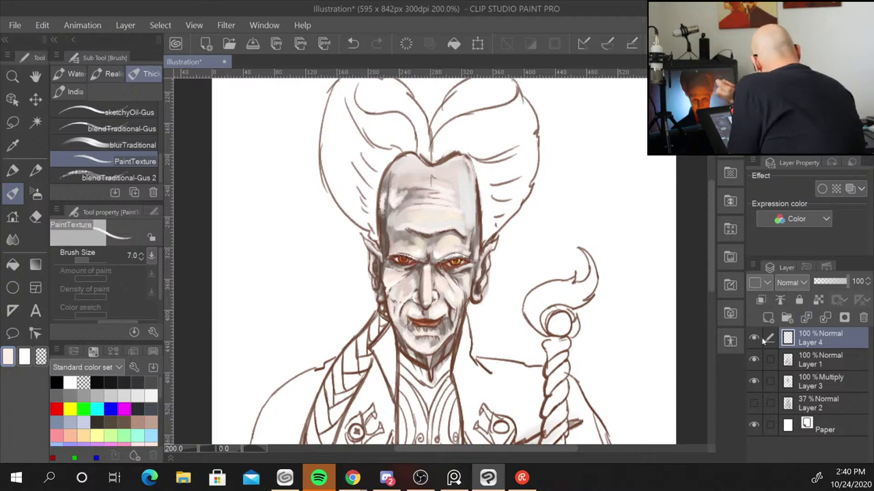
# Add Layer 5 and blend grey into the right hair using blendTraditional at size 17
pyautogui.click(768, 318)
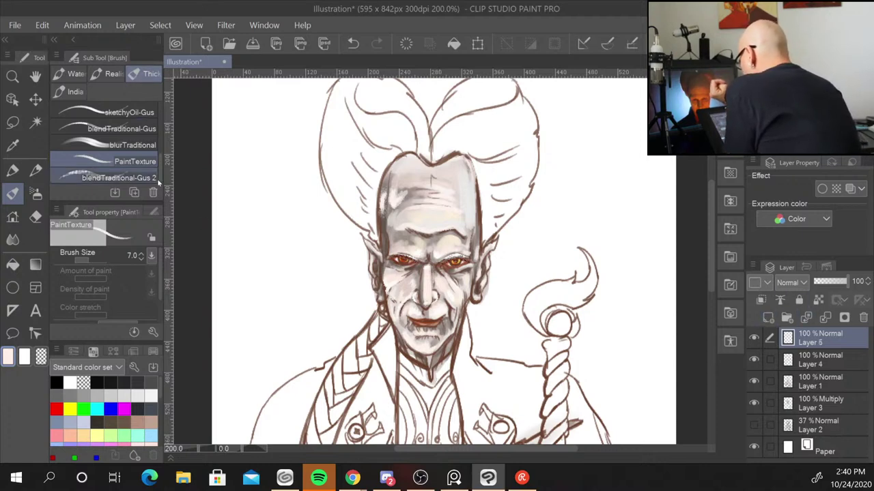
pyautogui.click(147, 129)
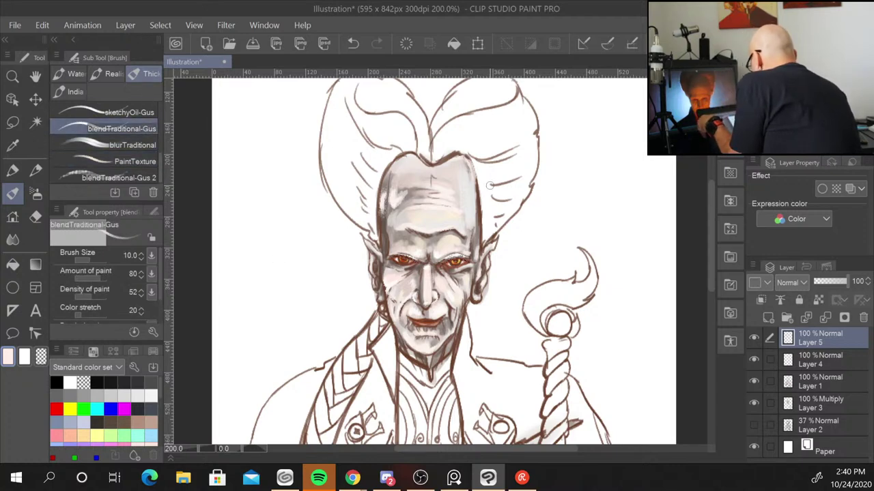
pyautogui.press(']')
pyautogui.press(']')
pyautogui.press(']')
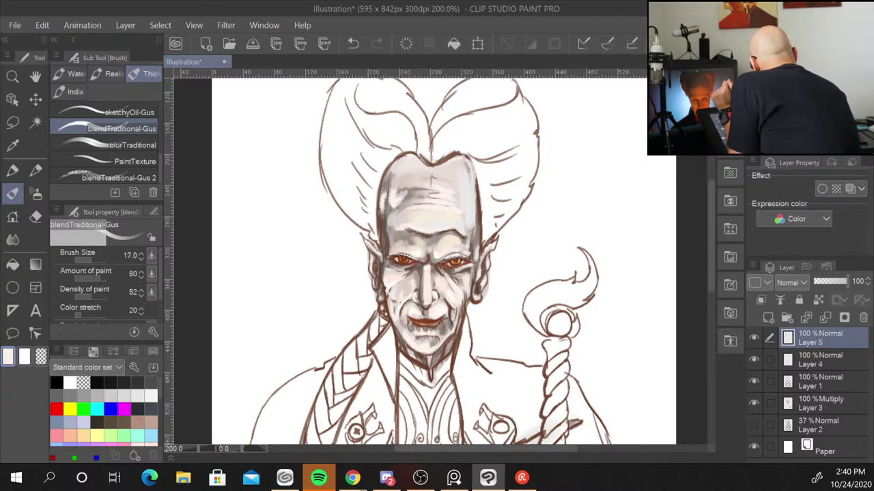
pyautogui.moveTo(523, 137)
pyautogui.mouseDown()
pyautogui.moveTo(495, 176)
pyautogui.moveTo(509, 208)
pyautogui.mouseUp()
pyautogui.moveTo(485, 164); pyautogui.dragTo(485, 204)
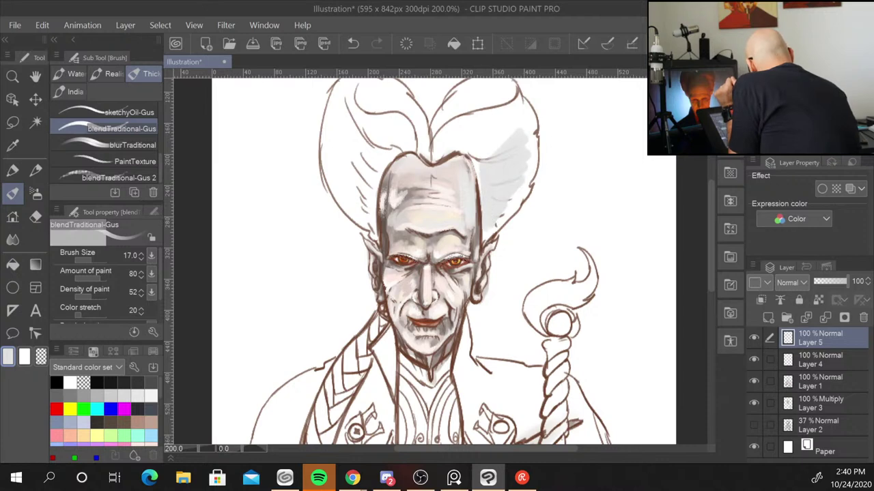
# Move Layer 5 below Layers 4 and 1 and shade both hair lobes grey
pyautogui.moveTo(819, 381); pyautogui.dragTo(821, 392)
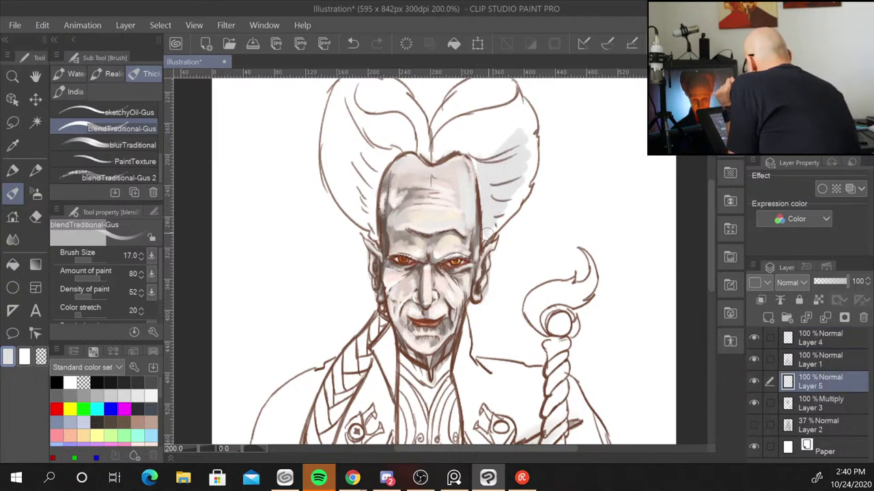
pyautogui.moveTo(486, 235); pyautogui.dragTo(533, 157)
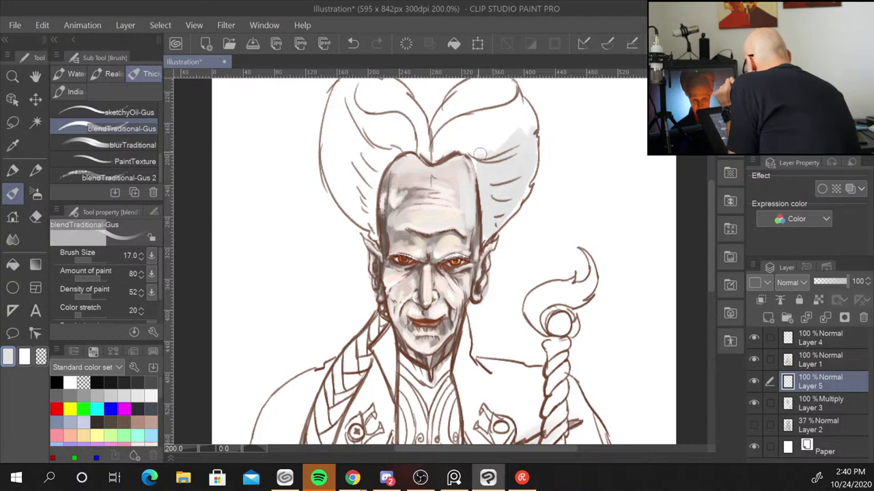
pyautogui.moveTo(435, 152)
pyautogui.mouseDown()
pyautogui.moveTo(505, 105)
pyautogui.moveTo(484, 112)
pyautogui.moveTo(502, 113)
pyautogui.moveTo(470, 144)
pyautogui.moveTo(509, 130)
pyautogui.moveTo(485, 165)
pyautogui.mouseUp()
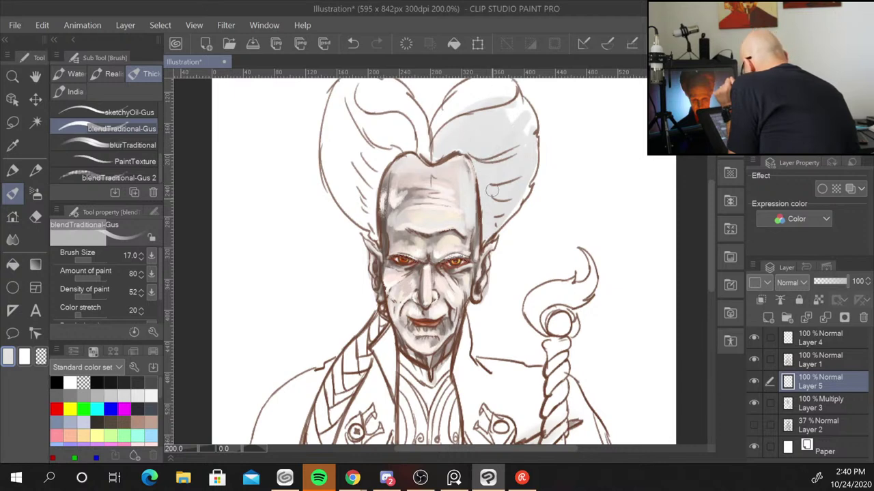
pyautogui.moveTo(522, 127)
pyautogui.mouseDown()
pyautogui.moveTo(508, 76)
pyautogui.moveTo(437, 119)
pyautogui.moveTo(445, 96)
pyautogui.moveTo(498, 99)
pyautogui.moveTo(463, 86)
pyautogui.mouseUp()
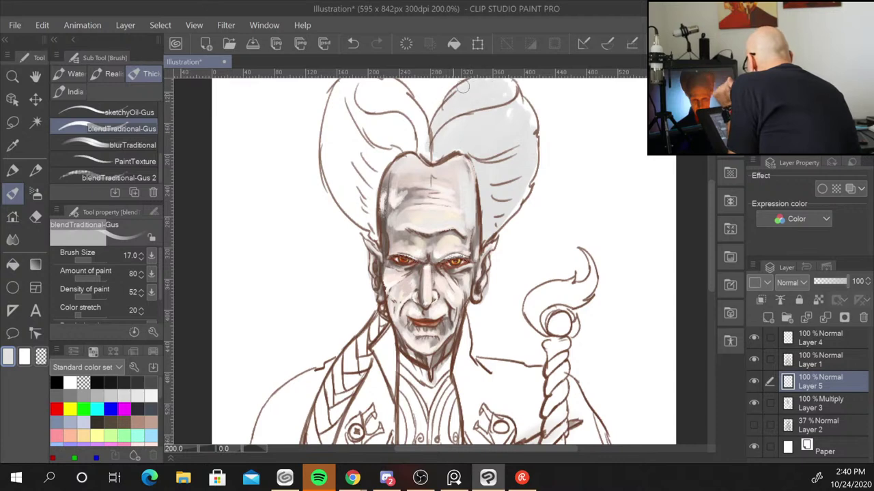
pyautogui.moveTo(426, 142); pyautogui.dragTo(399, 94)
pyautogui.moveTo(416, 123)
pyautogui.mouseDown()
pyautogui.moveTo(383, 85)
pyautogui.moveTo(409, 113)
pyautogui.moveTo(369, 85)
pyautogui.moveTo(415, 136)
pyautogui.moveTo(375, 174)
pyautogui.moveTo(368, 218)
pyautogui.mouseUp()
pyautogui.moveTo(372, 133)
pyautogui.mouseDown()
pyautogui.moveTo(372, 232)
pyautogui.moveTo(354, 154)
pyautogui.moveTo(348, 198)
pyautogui.moveTo(334, 96)
pyautogui.moveTo(341, 202)
pyautogui.moveTo(330, 153)
pyautogui.moveTo(335, 192)
pyautogui.moveTo(357, 211)
pyautogui.moveTo(340, 146)
pyautogui.moveTo(350, 116)
pyautogui.moveTo(377, 113)
pyautogui.moveTo(387, 147)
pyautogui.moveTo(405, 127)
pyautogui.mouseUp()
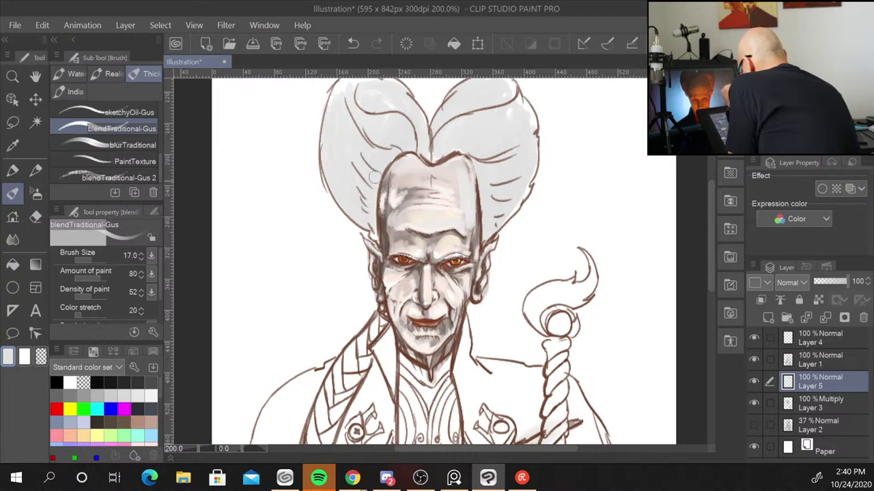
pyautogui.moveTo(360, 92)
pyautogui.mouseDown()
pyautogui.moveTo(329, 85)
pyautogui.moveTo(389, 78)
pyautogui.mouseUp()
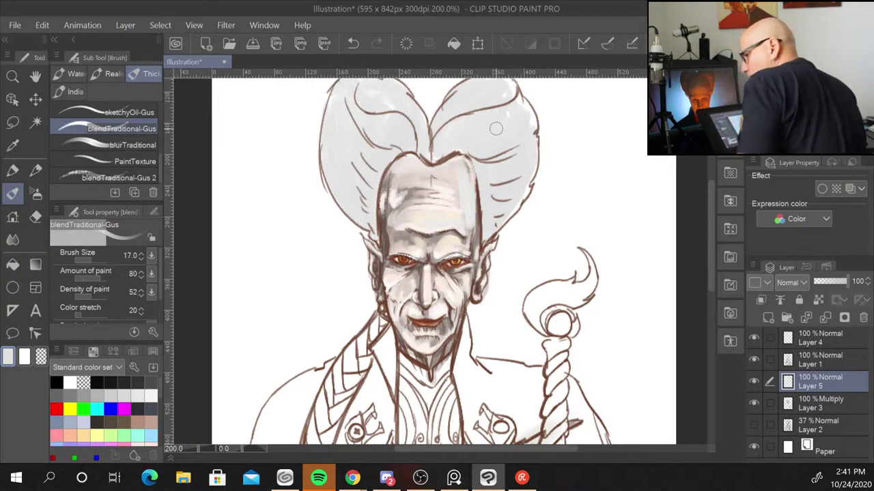
# Shade the braid along the left collar and lapel in grey
pyautogui.moveTo(555, 225); pyautogui.dragTo(537, 301)
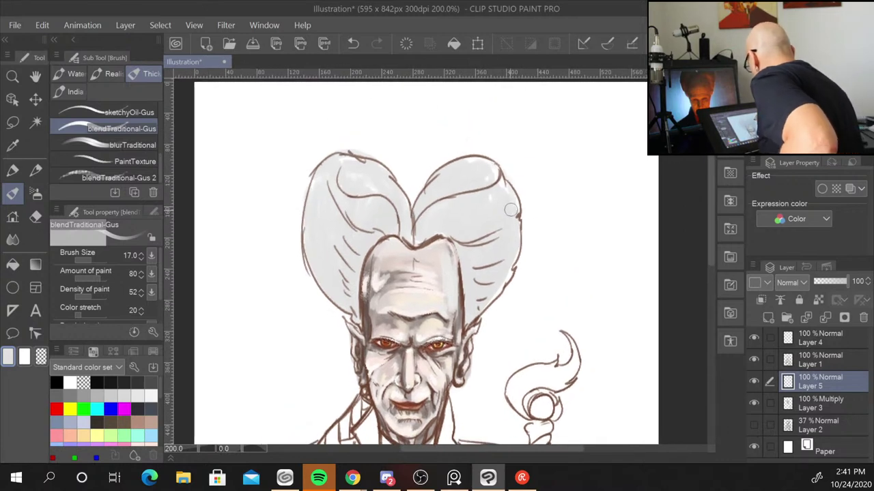
pyautogui.moveTo(328, 173); pyautogui.dragTo(368, 19)
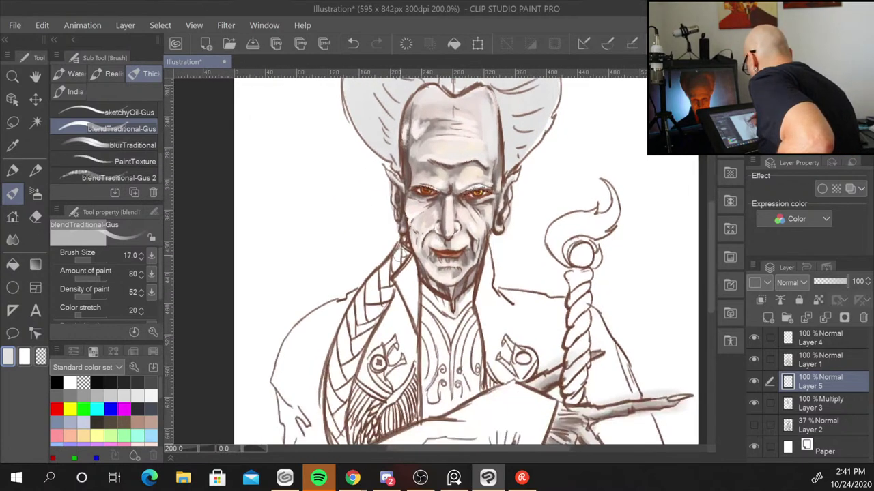
pyautogui.moveTo(372, 277)
pyautogui.mouseDown()
pyautogui.moveTo(352, 324)
pyautogui.moveTo(359, 326)
pyautogui.mouseUp()
pyautogui.moveTo(387, 301); pyautogui.dragTo(345, 382)
pyautogui.moveTo(352, 309); pyautogui.dragTo(332, 406)
pyautogui.moveTo(365, 335); pyautogui.dragTo(353, 355)
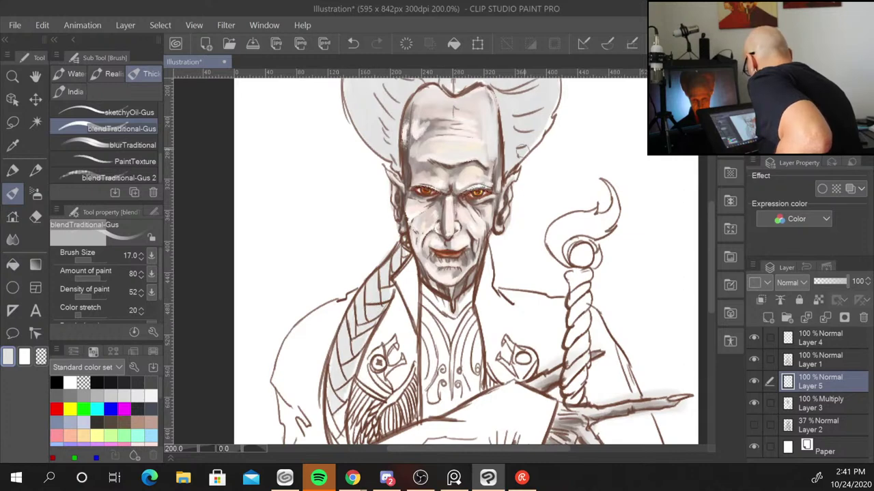
pyautogui.moveTo(525, 234); pyautogui.dragTo(555, 173)
pyautogui.moveTo(374, 331)
pyautogui.mouseDown()
pyautogui.moveTo(367, 395)
pyautogui.moveTo(365, 387)
pyautogui.mouseUp()
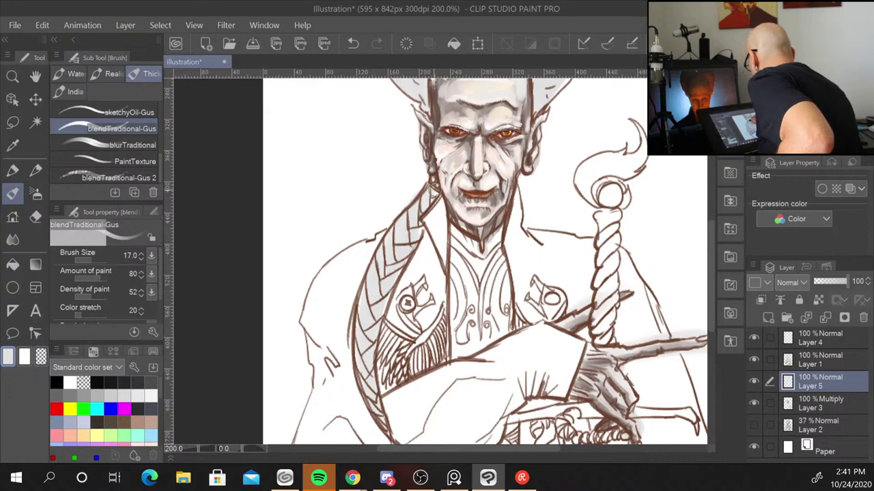
pyautogui.moveTo(572, 212); pyautogui.dragTo(559, 136)
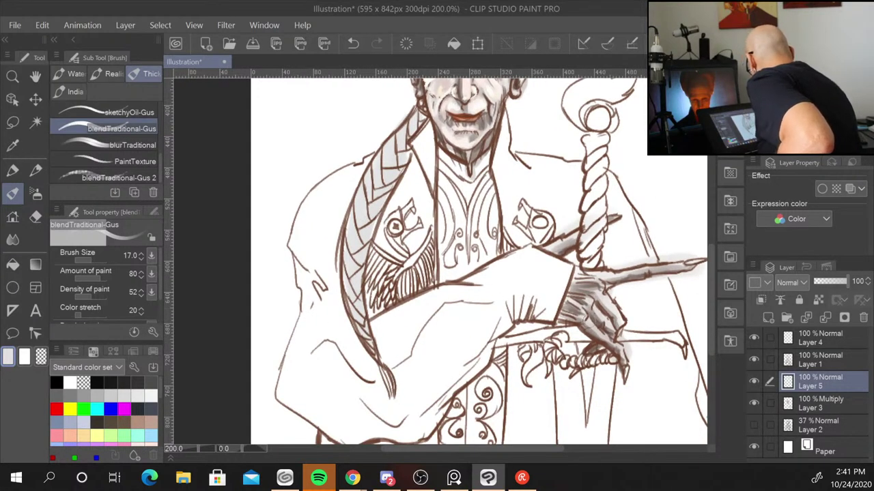
pyautogui.moveTo(668, 294); pyautogui.dragTo(554, 294)
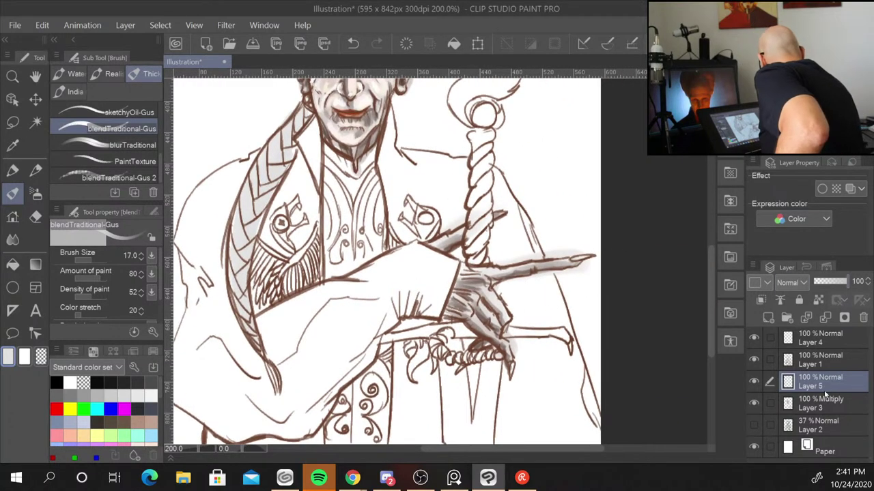
# On Layer 3, shade the pointed rod and the hand's shadow in grey
pyautogui.click(831, 403)
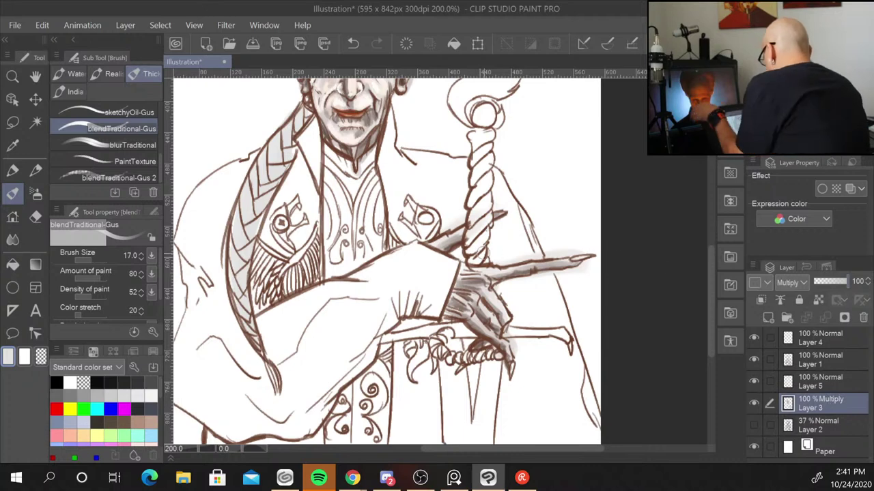
pyautogui.press('[')
pyautogui.press('[')
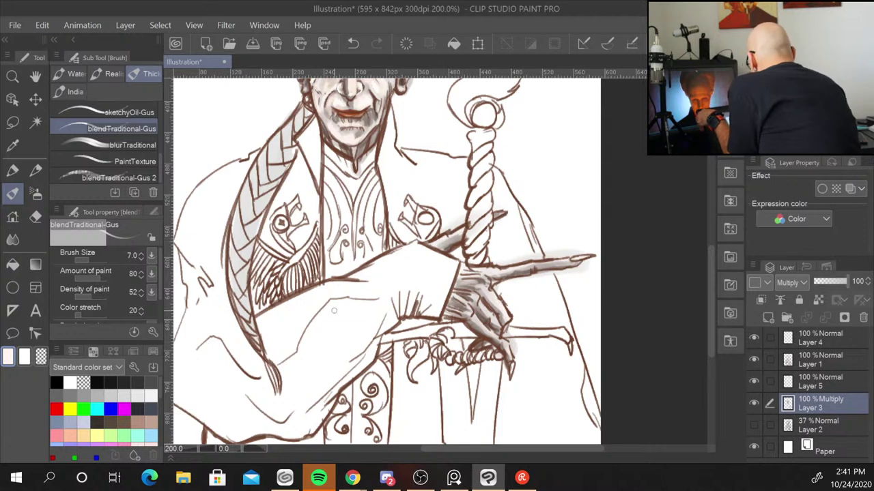
pyautogui.keyDown('alt'); pyautogui.click(540, 267); pyautogui.keyUp('alt')
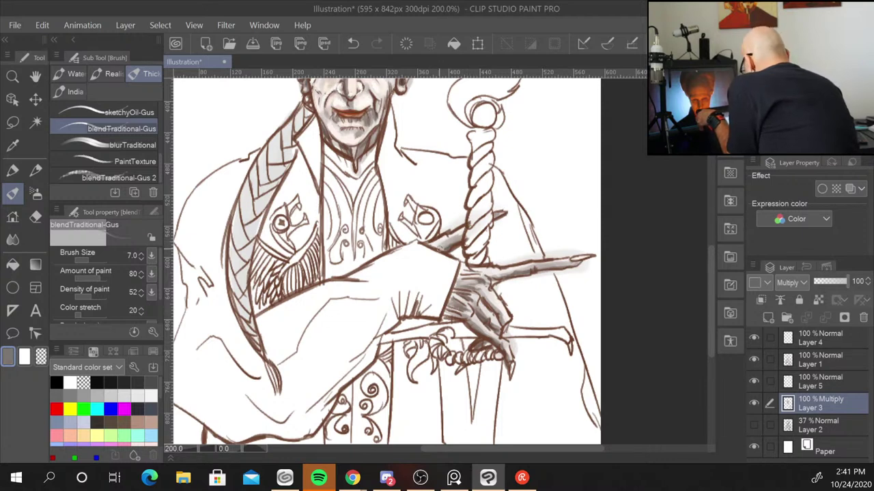
pyautogui.moveTo(440, 249); pyautogui.dragTo(456, 239)
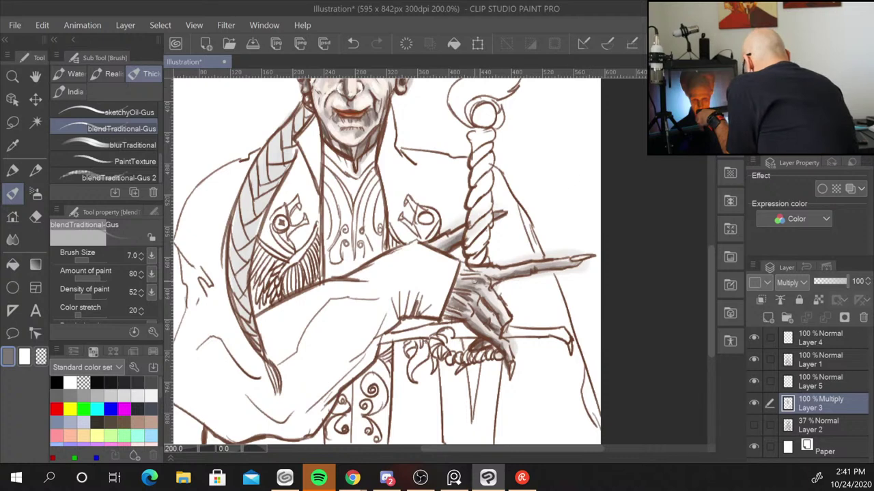
pyautogui.moveTo(471, 280); pyautogui.dragTo(461, 281)
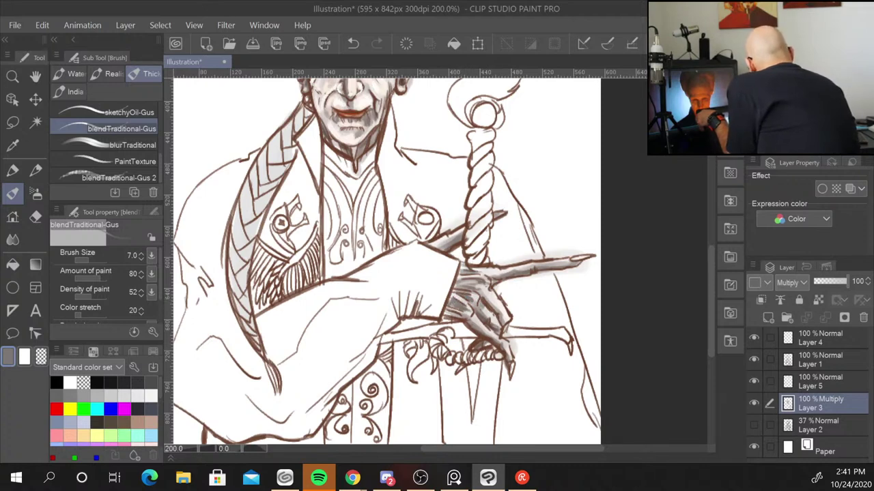
# Pick dark brown and darken a small spot near the rod's tip at size 5
pyautogui.keyDown('alt'); pyautogui.click(495, 327); pyautogui.keyUp('alt')
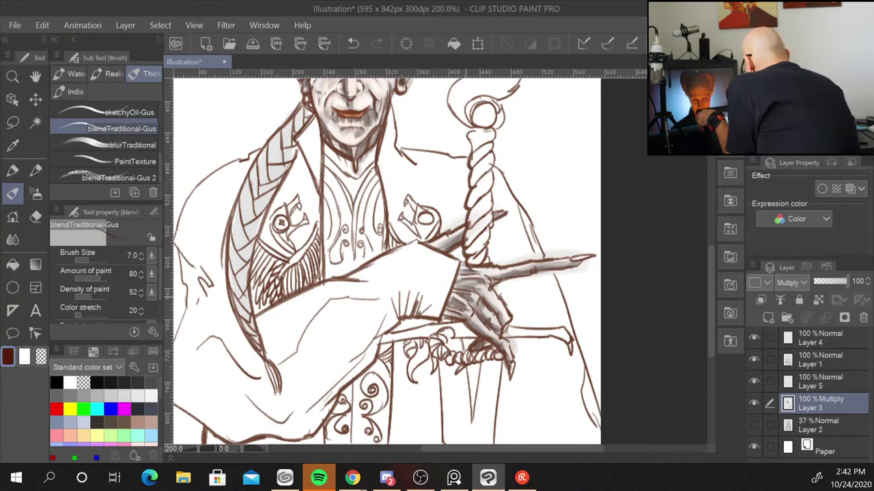
pyautogui.press('[')
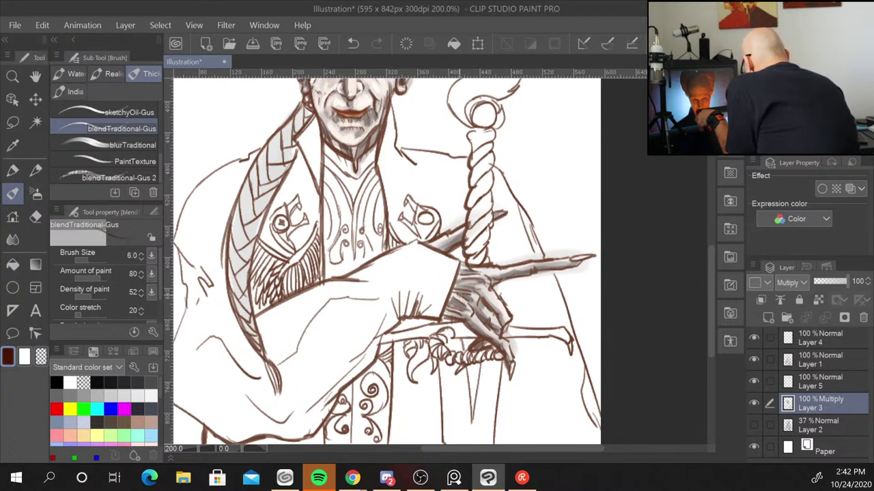
pyautogui.press('[')
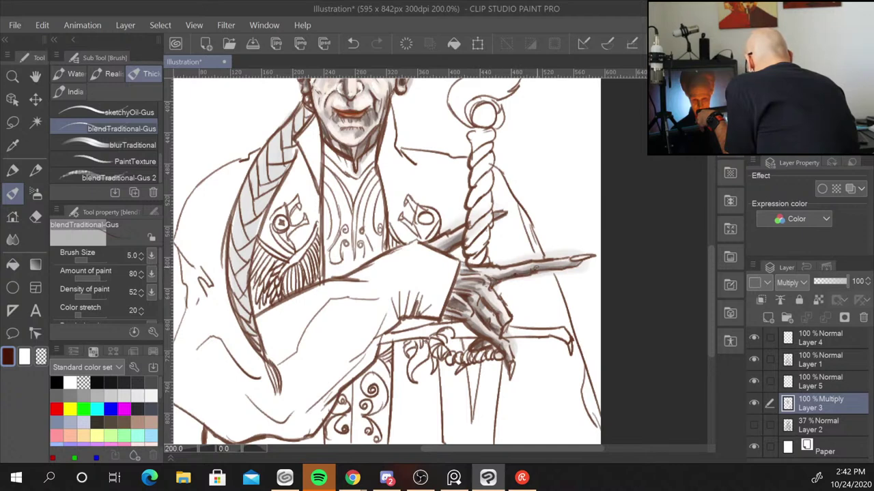
pyautogui.moveTo(559, 269); pyautogui.dragTo(577, 263)
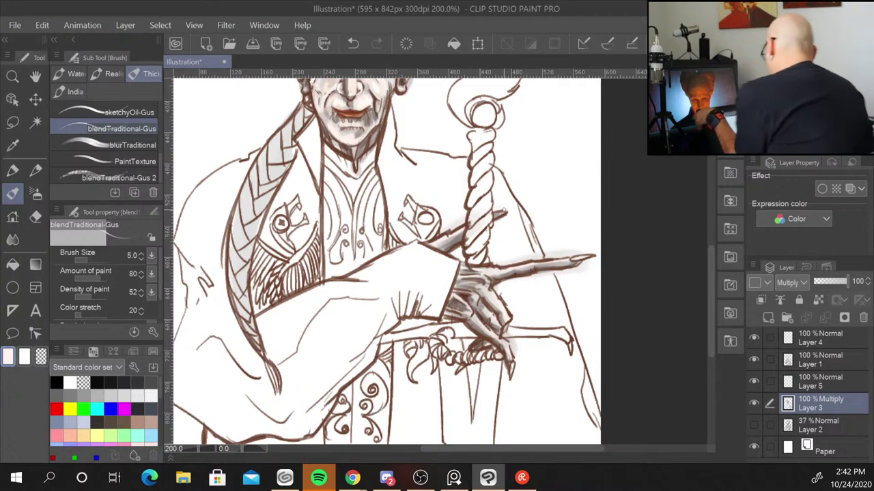
pyautogui.hotkey('ctrl', '-')
pyautogui.hotkey('ctrl', '-')
pyautogui.hotkey('ctrl', '-')
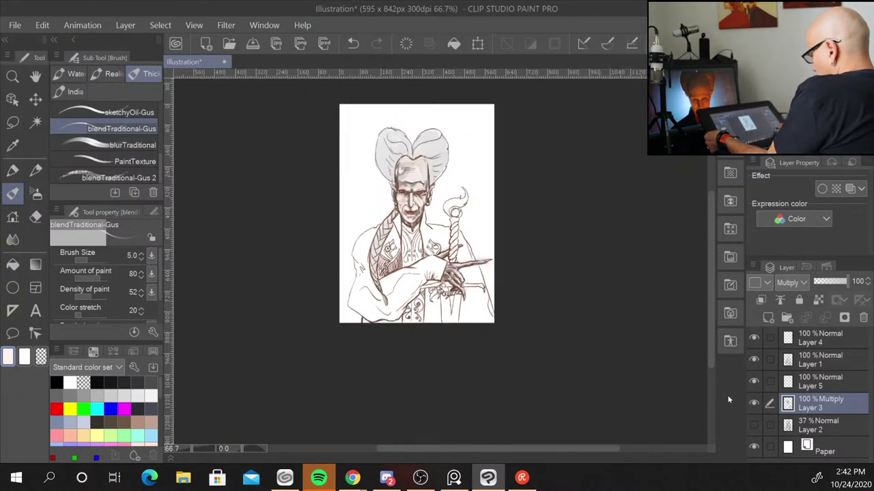
pyautogui.hotkey('ctrl', '+')
pyautogui.hotkey('ctrl', '+')
pyautogui.hotkey('ctrl', '+')
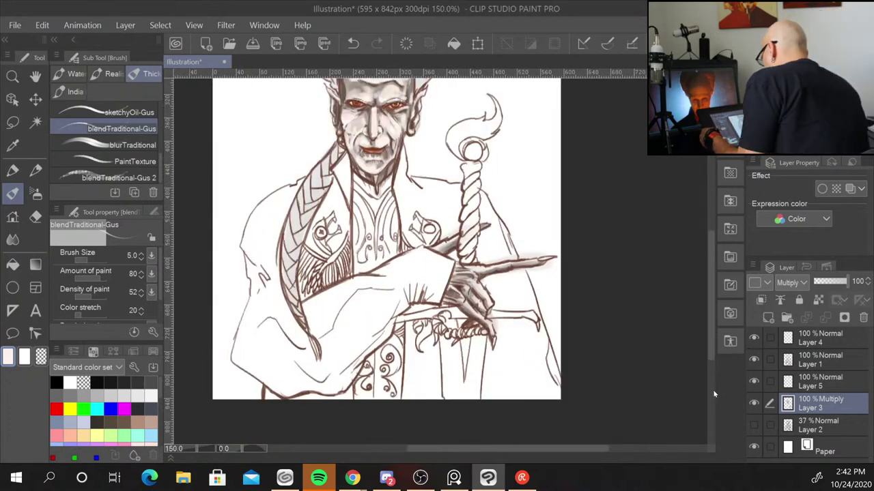
pyautogui.hotkey('ctrl', '-')
pyautogui.hotkey('ctrl', '+')
pyautogui.hotkey('ctrl', '+')
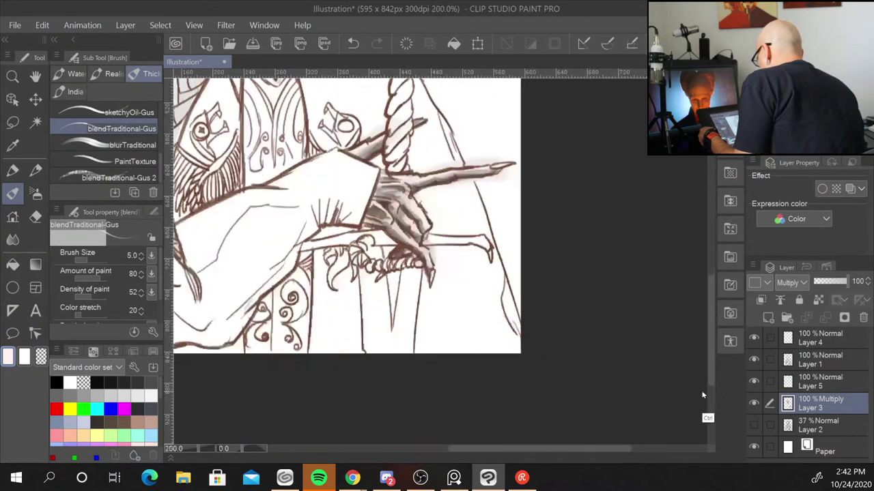
pyautogui.moveTo(544, 91); pyautogui.dragTo(614, 398)
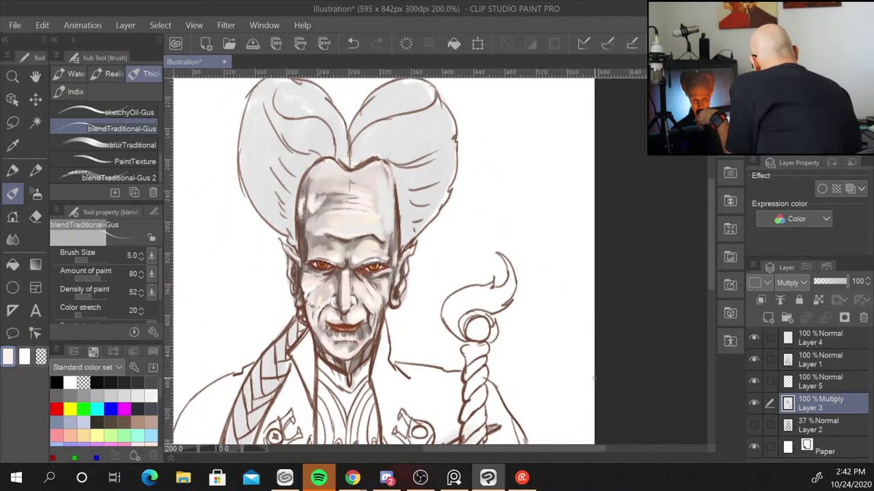
pyautogui.click(754, 406)
# Select Layer 5 and shade the hair beside the forehead with a size-12 brush
pyautogui.click(750, 406)
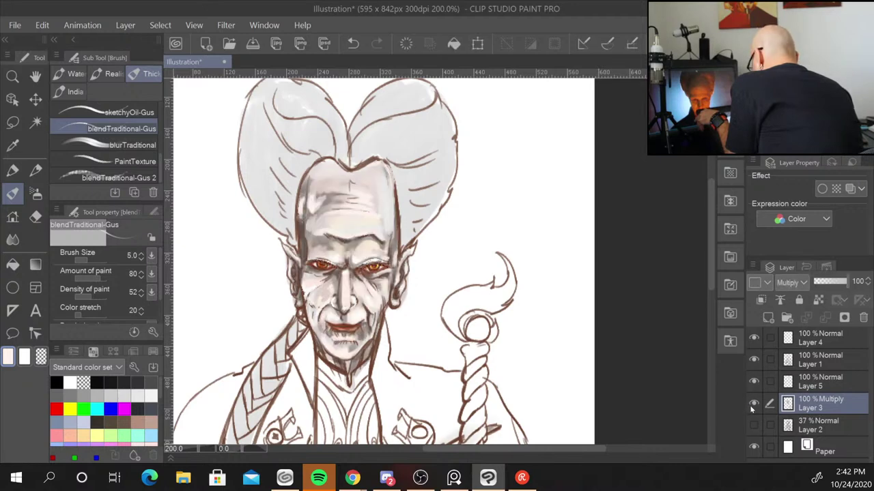
pyautogui.click(753, 382)
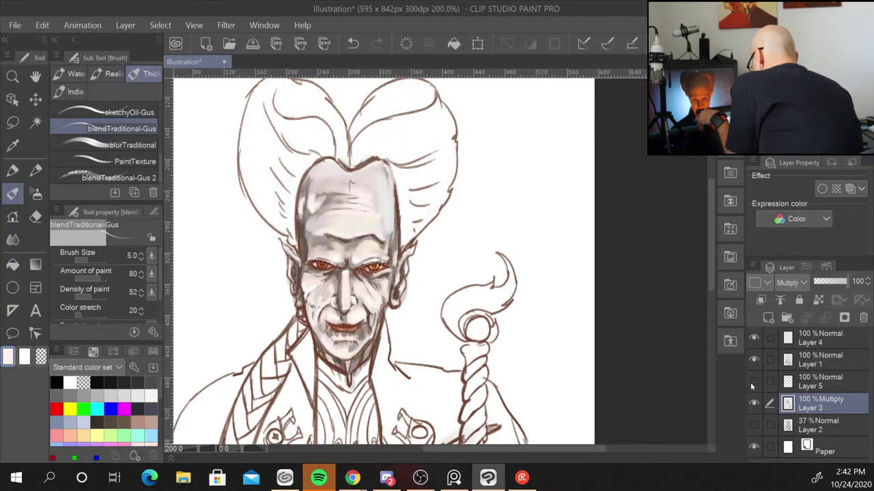
pyautogui.click(823, 383)
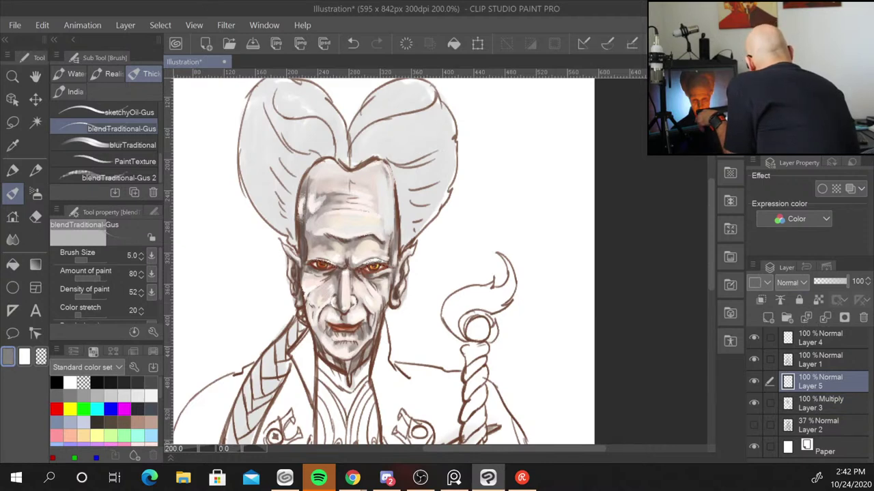
pyautogui.moveTo(453, 143)
pyautogui.mouseDown()
pyautogui.moveTo(389, 169)
pyautogui.moveTo(397, 171)
pyautogui.mouseUp()
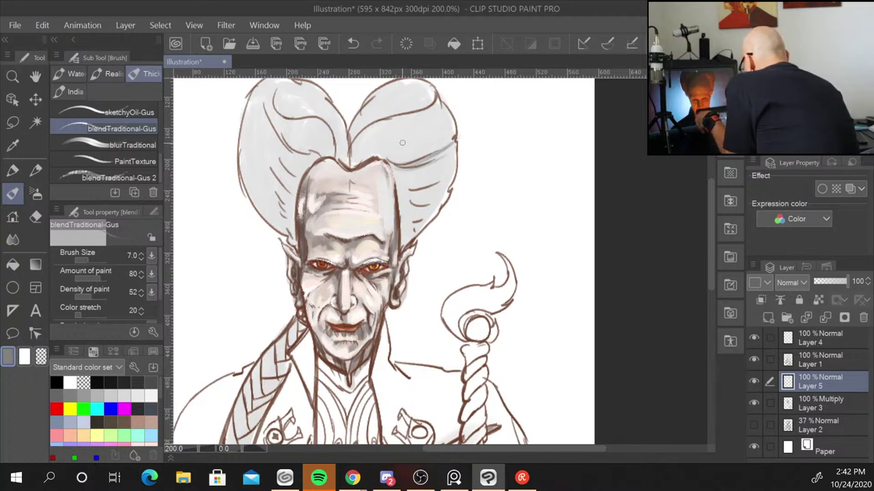
pyautogui.press(']')
pyautogui.press(']')
pyautogui.press(']')
pyautogui.moveTo(430, 167)
pyautogui.mouseDown()
pyautogui.moveTo(390, 170)
pyautogui.moveTo(394, 200)
pyautogui.moveTo(416, 219)
pyautogui.mouseUp()
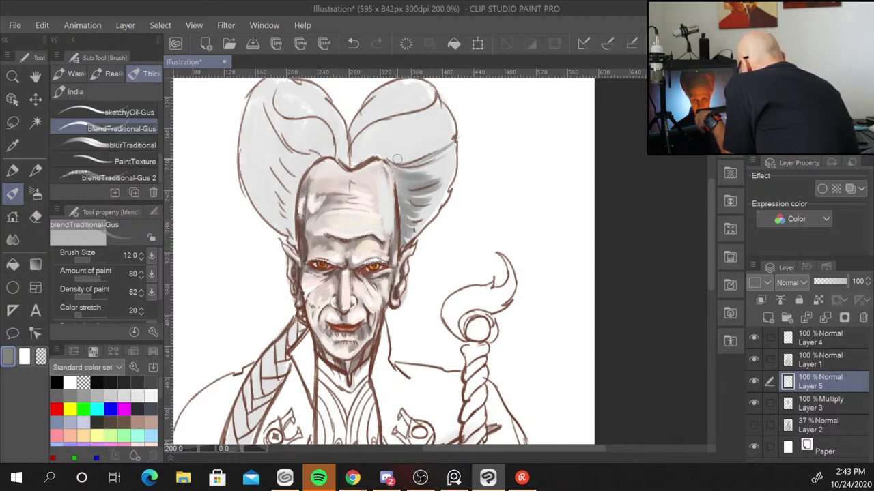
pyautogui.moveTo(451, 135)
pyautogui.mouseDown()
pyautogui.moveTo(391, 157)
pyautogui.moveTo(409, 164)
pyautogui.mouseUp()
# Build up grey shading across the upper-right hair lobe
pyautogui.moveTo(403, 116)
pyautogui.mouseDown()
pyautogui.moveTo(352, 162)
pyautogui.moveTo(355, 136)
pyautogui.moveTo(426, 82)
pyautogui.moveTo(352, 133)
pyautogui.moveTo(409, 84)
pyautogui.mouseUp()
pyautogui.moveTo(352, 131); pyautogui.dragTo(404, 89)
pyautogui.moveTo(363, 117)
pyautogui.mouseDown()
pyautogui.moveTo(390, 90)
pyautogui.moveTo(382, 88)
pyautogui.moveTo(357, 120)
pyautogui.mouseUp()
pyautogui.moveTo(349, 155)
pyautogui.mouseDown()
pyautogui.moveTo(430, 101)
pyautogui.moveTo(353, 170)
pyautogui.moveTo(389, 133)
pyautogui.moveTo(382, 148)
pyautogui.moveTo(427, 127)
pyautogui.moveTo(373, 156)
pyautogui.moveTo(438, 140)
pyautogui.mouseUp()
# Shade the left hair lobe grey down to the temple
pyautogui.moveTo(341, 157)
pyautogui.mouseDown()
pyautogui.moveTo(320, 110)
pyautogui.moveTo(296, 108)
pyautogui.moveTo(286, 92)
pyautogui.moveTo(341, 152)
pyautogui.moveTo(278, 118)
pyautogui.moveTo(285, 134)
pyautogui.moveTo(328, 155)
pyautogui.moveTo(317, 161)
pyautogui.moveTo(271, 134)
pyautogui.moveTo(301, 171)
pyautogui.mouseUp()
pyautogui.moveTo(272, 144)
pyautogui.mouseDown()
pyautogui.moveTo(303, 172)
pyautogui.moveTo(293, 124)
pyautogui.mouseUp()
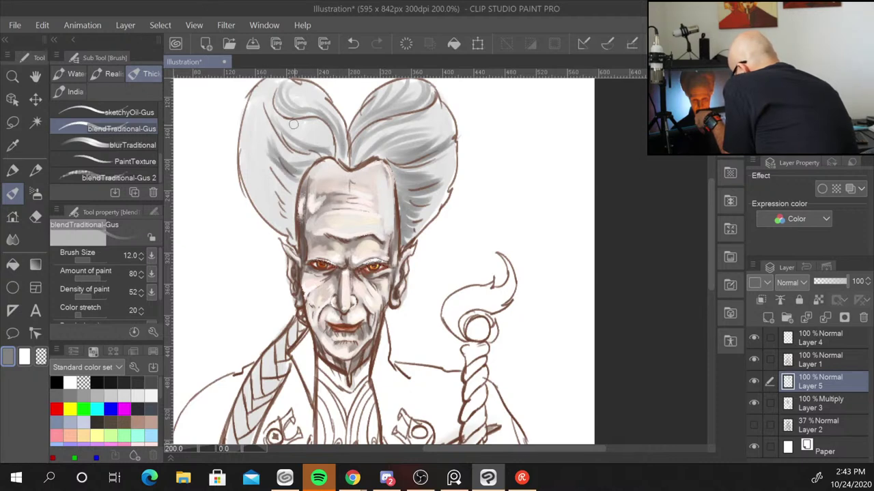
pyautogui.moveTo(308, 164); pyautogui.dragTo(259, 144)
pyautogui.moveTo(295, 181)
pyautogui.mouseDown()
pyautogui.moveTo(286, 198)
pyautogui.moveTo(267, 129)
pyautogui.moveTo(297, 201)
pyautogui.mouseUp()
pyautogui.moveTo(258, 168)
pyautogui.mouseDown()
pyautogui.moveTo(283, 198)
pyautogui.moveTo(303, 206)
pyautogui.moveTo(250, 175)
pyautogui.mouseUp()
pyautogui.moveTo(289, 201)
pyautogui.mouseDown()
pyautogui.moveTo(296, 228)
pyautogui.moveTo(272, 183)
pyautogui.moveTo(288, 221)
pyautogui.mouseUp()
pyautogui.moveTo(247, 183); pyautogui.dragTo(283, 224)
pyautogui.moveTo(273, 167)
pyautogui.mouseDown()
pyautogui.moveTo(275, 222)
pyautogui.moveTo(303, 236)
pyautogui.mouseUp()
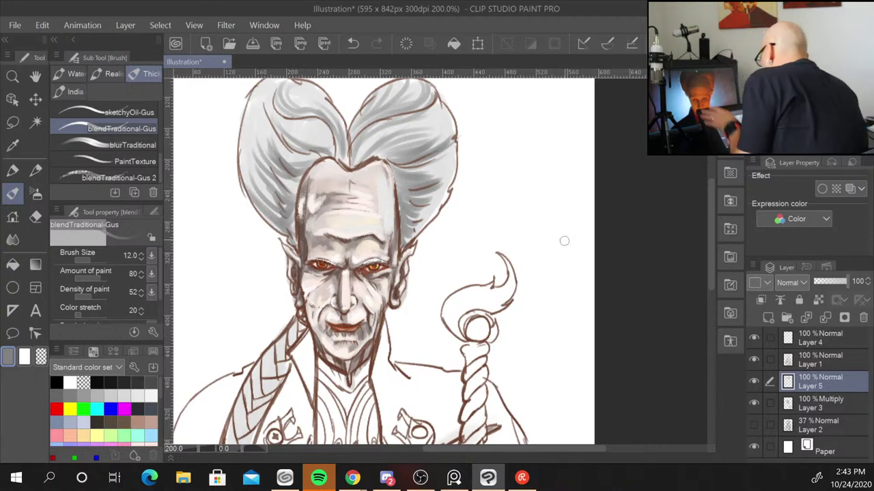
pyautogui.moveTo(531, 327); pyautogui.dragTo(595, 180)
pyautogui.press('[')
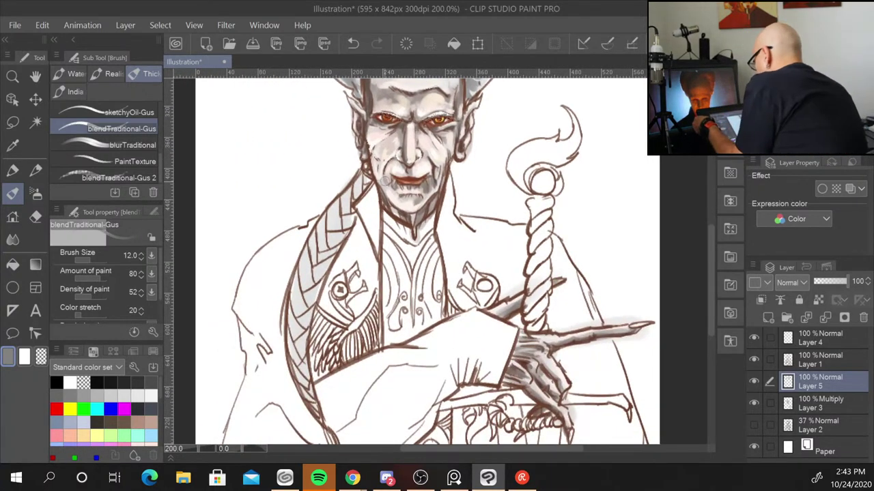
# With a size-8 brush, shade the collar braid grey from top to lower end
pyautogui.press('[')
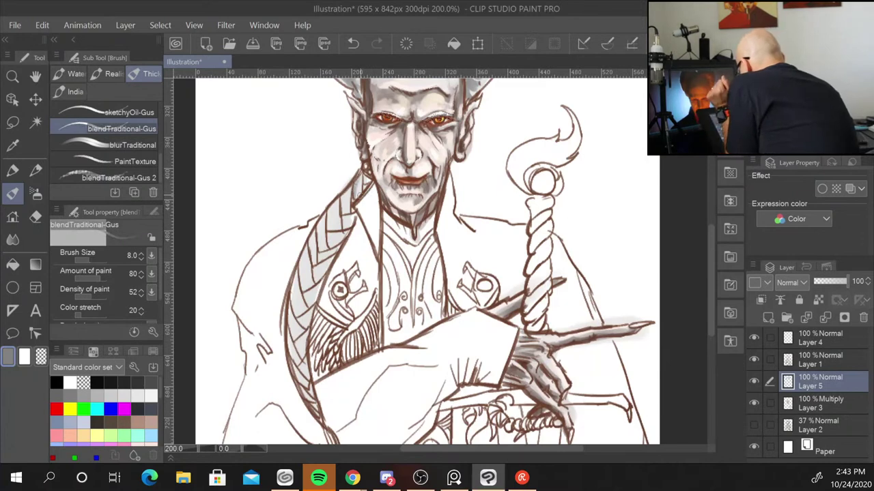
pyautogui.moveTo(350, 190)
pyautogui.mouseDown()
pyautogui.moveTo(343, 228)
pyautogui.moveTo(350, 213)
pyautogui.moveTo(334, 219)
pyautogui.moveTo(324, 250)
pyautogui.mouseUp()
pyautogui.moveTo(322, 214)
pyautogui.mouseDown()
pyautogui.moveTo(321, 248)
pyautogui.moveTo(352, 225)
pyautogui.moveTo(311, 263)
pyautogui.moveTo(327, 267)
pyautogui.moveTo(314, 286)
pyautogui.mouseUp()
pyautogui.moveTo(304, 246)
pyautogui.mouseDown()
pyautogui.moveTo(304, 290)
pyautogui.moveTo(295, 289)
pyautogui.moveTo(292, 310)
pyautogui.mouseUp()
pyautogui.moveTo(293, 280)
pyautogui.mouseDown()
pyautogui.moveTo(293, 316)
pyautogui.moveTo(309, 312)
pyautogui.mouseUp()
pyautogui.moveTo(322, 278); pyautogui.dragTo(314, 305)
pyautogui.moveTo(288, 277); pyautogui.dragTo(292, 337)
pyautogui.moveTo(293, 306)
pyautogui.mouseDown()
pyautogui.moveTo(296, 363)
pyautogui.moveTo(315, 404)
pyautogui.mouseUp()
pyautogui.moveTo(310, 386); pyautogui.dragTo(312, 399)
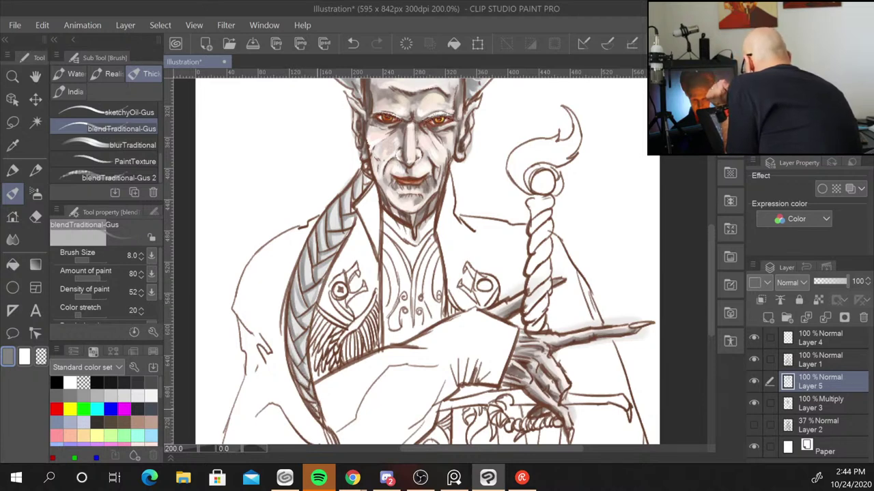
# Darken the hair beside the face and above the forehead with a size-7 brush
pyautogui.scroll(2, 709, 263)
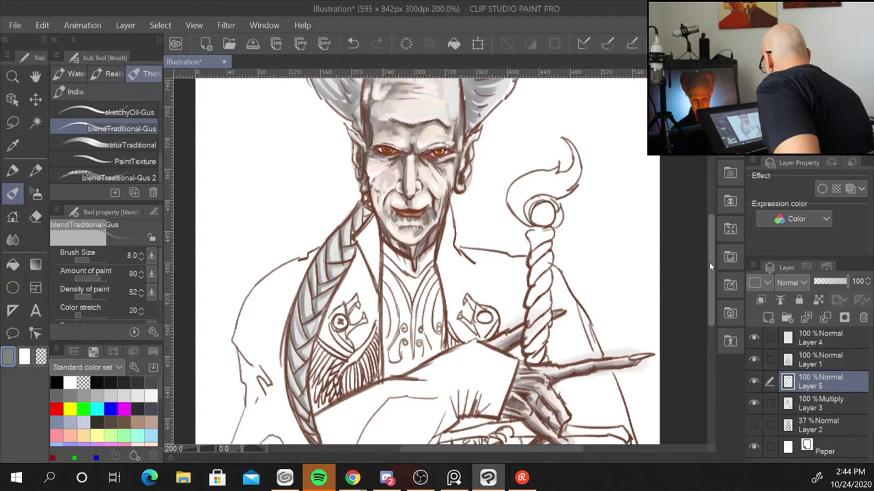
pyautogui.scroll(4, 709, 262)
pyautogui.scroll(1, 696, 222)
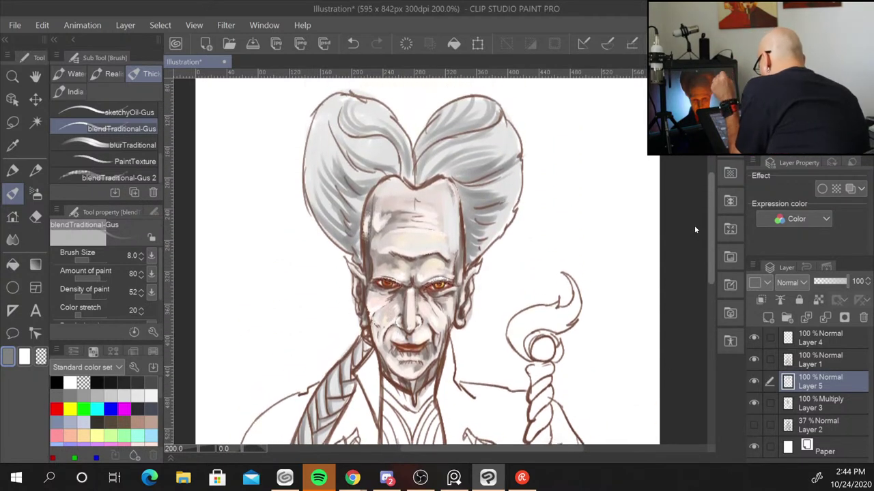
pyautogui.scroll(1, 694, 225)
pyautogui.scroll(1, 691, 216)
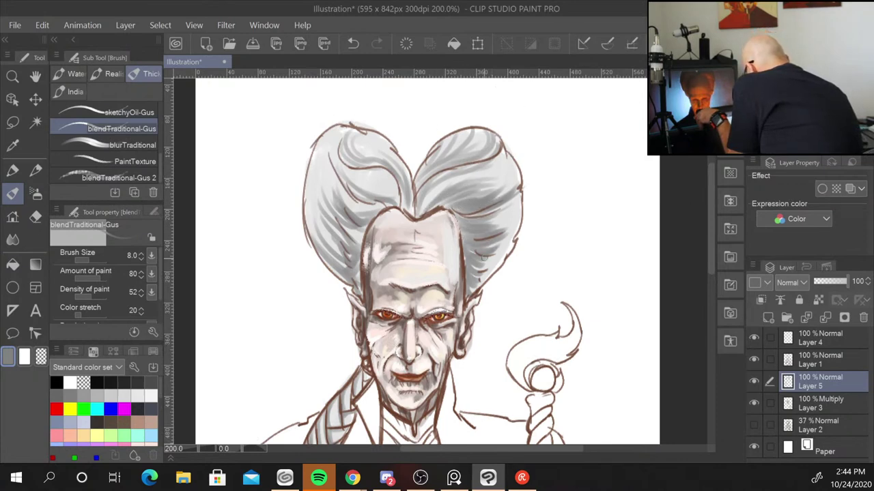
pyautogui.moveTo(483, 258); pyautogui.dragTo(480, 290)
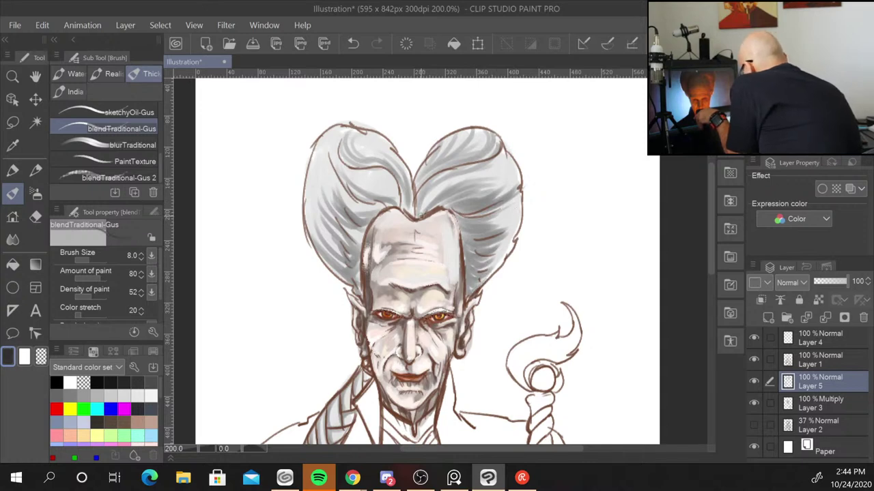
pyautogui.press('[')
pyautogui.moveTo(426, 212)
pyautogui.mouseDown()
pyautogui.moveTo(447, 194)
pyautogui.moveTo(423, 211)
pyautogui.moveTo(478, 191)
pyautogui.moveTo(456, 214)
pyautogui.moveTo(489, 236)
pyautogui.mouseUp()
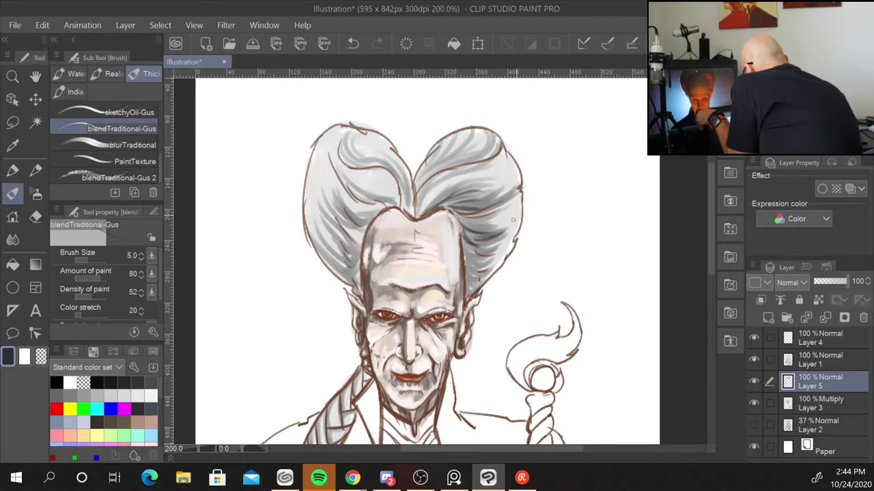
pyautogui.moveTo(467, 236)
pyautogui.mouseDown()
pyautogui.moveTo(490, 256)
pyautogui.moveTo(465, 243)
pyautogui.mouseUp()
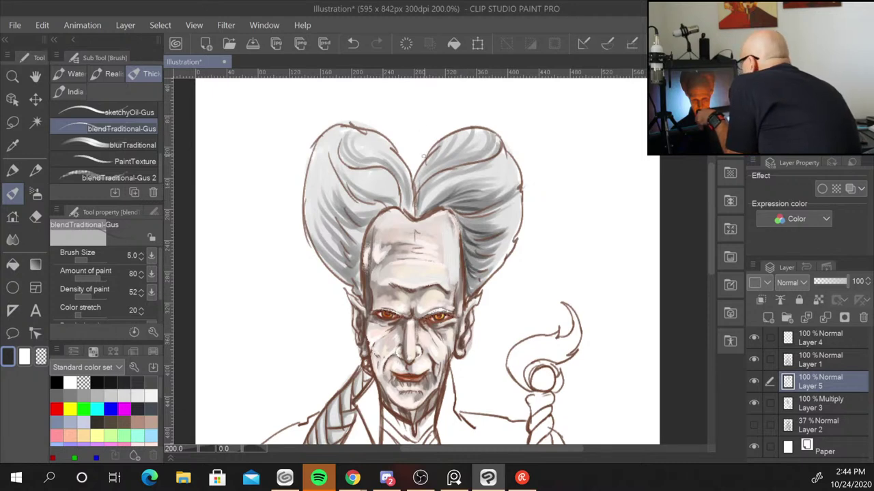
# Add darker grey strokes to both hair lobes, the centre parting and the lower-left hair
pyautogui.moveTo(424, 156)
pyautogui.mouseDown()
pyautogui.moveTo(435, 183)
pyautogui.moveTo(415, 188)
pyautogui.moveTo(469, 159)
pyautogui.moveTo(456, 141)
pyautogui.mouseUp()
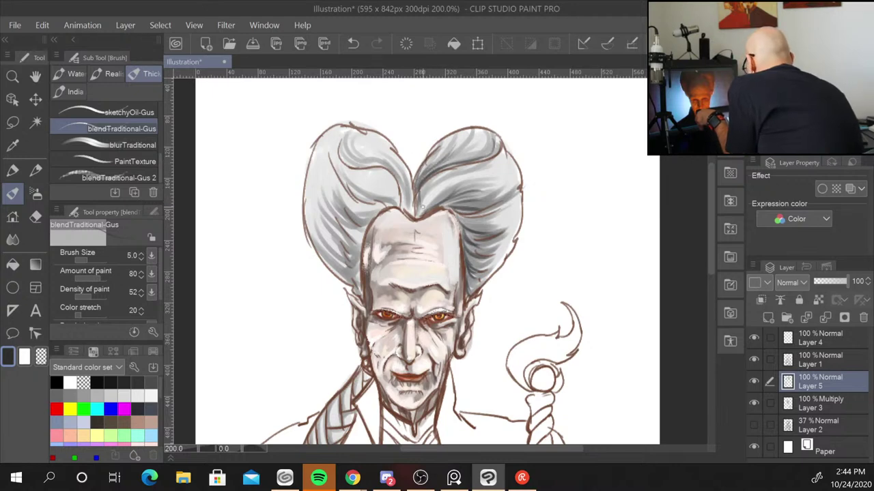
pyautogui.moveTo(420, 199); pyautogui.dragTo(462, 168)
pyautogui.moveTo(409, 209)
pyautogui.mouseDown()
pyautogui.moveTo(404, 164)
pyautogui.moveTo(386, 148)
pyautogui.mouseUp()
pyautogui.moveTo(407, 194)
pyautogui.mouseDown()
pyautogui.moveTo(374, 159)
pyautogui.moveTo(348, 157)
pyautogui.moveTo(353, 136)
pyautogui.mouseUp()
pyautogui.moveTo(407, 211)
pyautogui.mouseDown()
pyautogui.moveTo(392, 174)
pyautogui.moveTo(408, 195)
pyautogui.mouseUp()
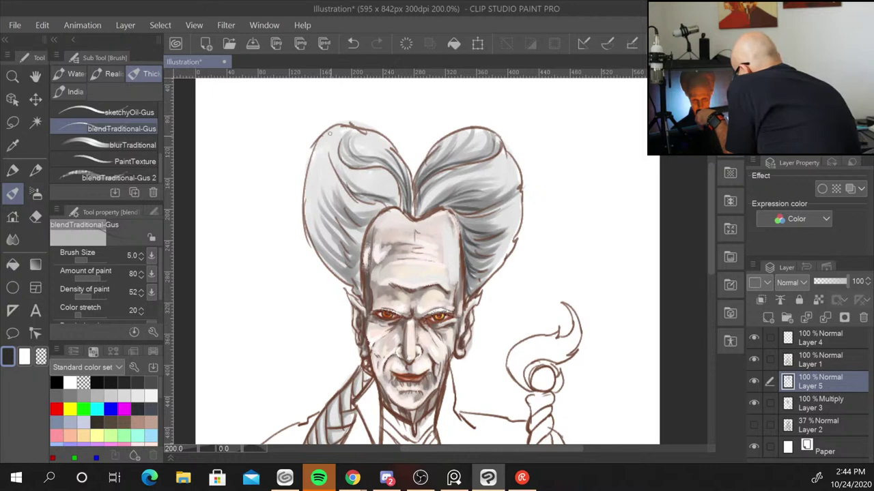
pyautogui.moveTo(370, 191); pyautogui.dragTo(371, 186)
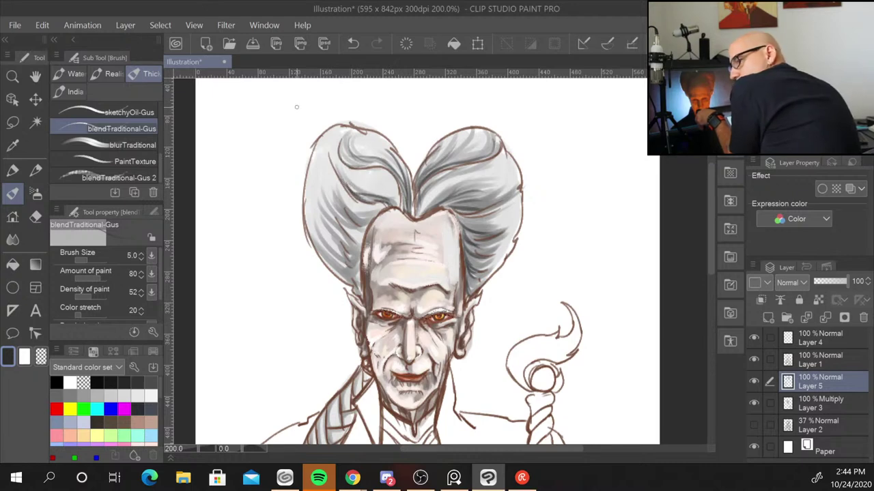
pyautogui.moveTo(339, 191); pyautogui.dragTo(371, 213)
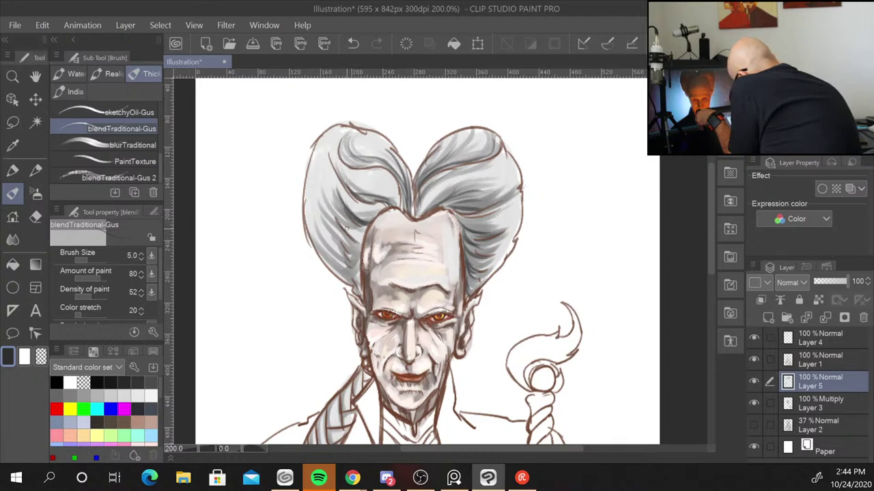
pyautogui.moveTo(333, 195); pyautogui.dragTo(362, 235)
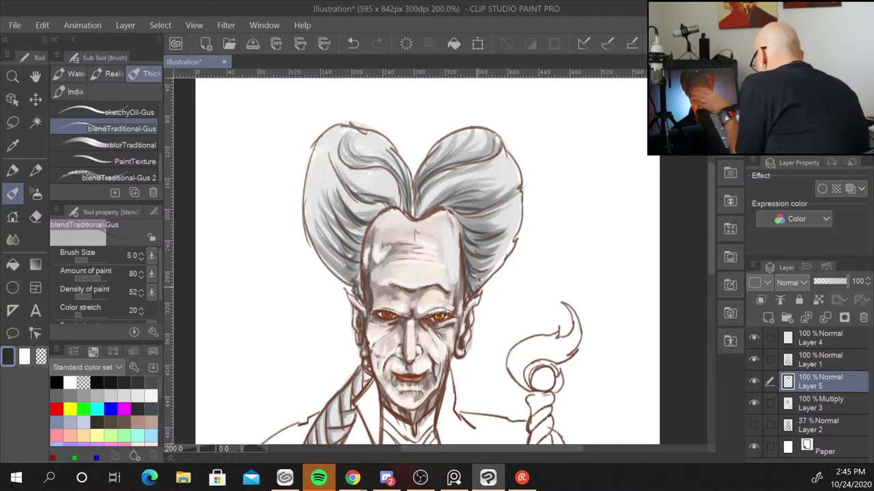
pyautogui.moveTo(497, 319); pyautogui.dragTo(554, 127)
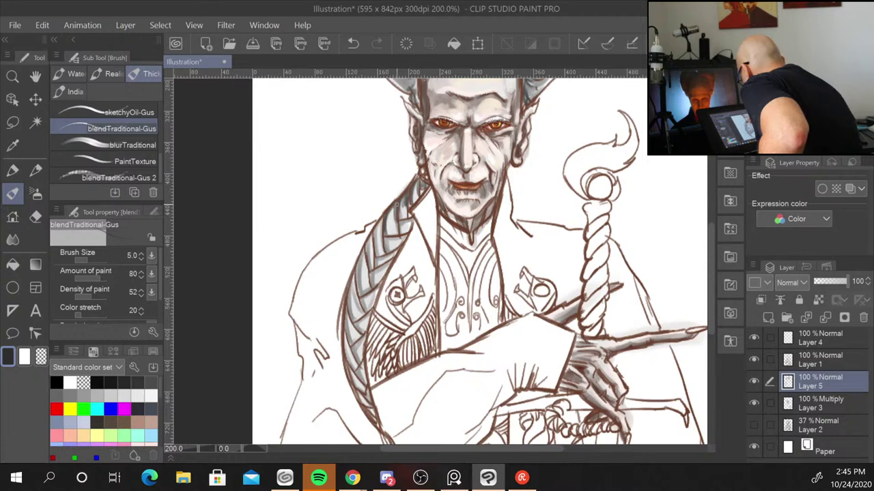
# Paint darker shading strokes along the braid's right edge and middle
pyautogui.moveTo(401, 202)
pyautogui.mouseDown()
pyautogui.moveTo(406, 223)
pyautogui.moveTo(377, 232)
pyautogui.mouseUp()
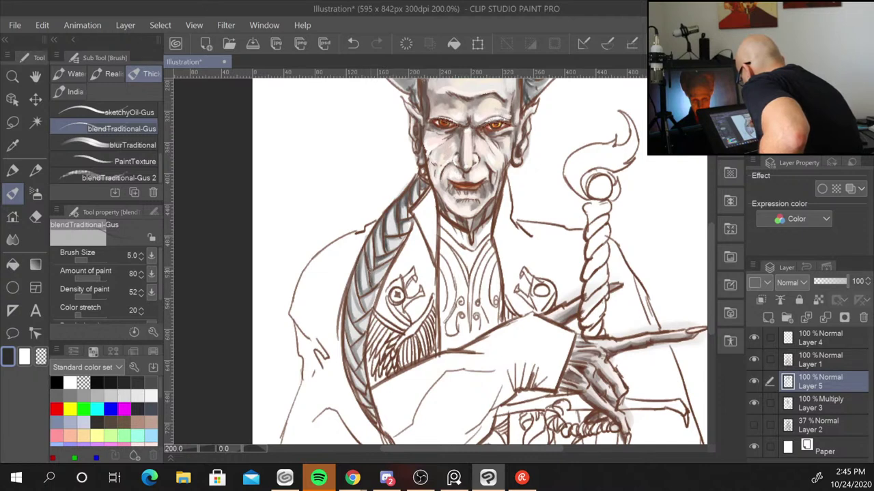
pyautogui.moveTo(361, 311); pyautogui.dragTo(353, 278)
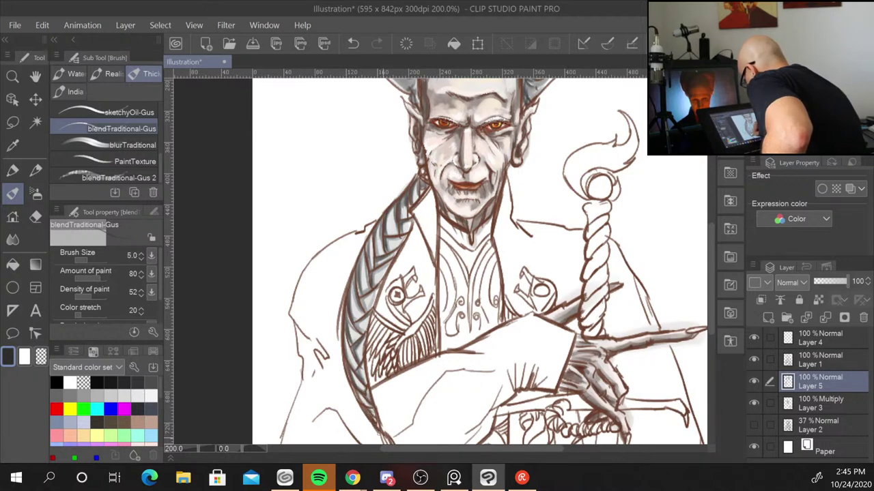
pyautogui.moveTo(451, 259)
pyautogui.mouseDown()
pyautogui.moveTo(407, 286)
pyautogui.moveTo(406, 352)
pyautogui.mouseUp()
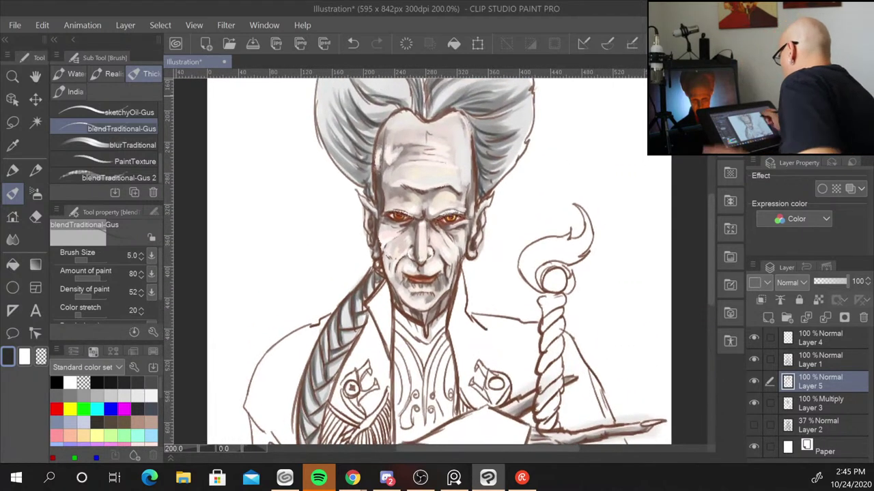
# Undo a stray light stroke beside the staff and reframe on the top of the hair
pyautogui.moveTo(590, 274); pyautogui.dragTo(588, 327)
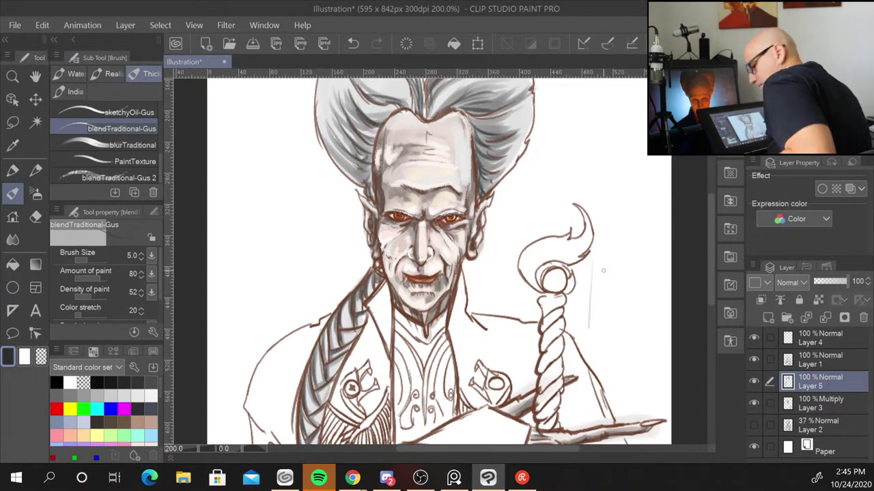
pyautogui.hotkey('ctrl', 'z')
pyautogui.scroll(-1, 605, 305)
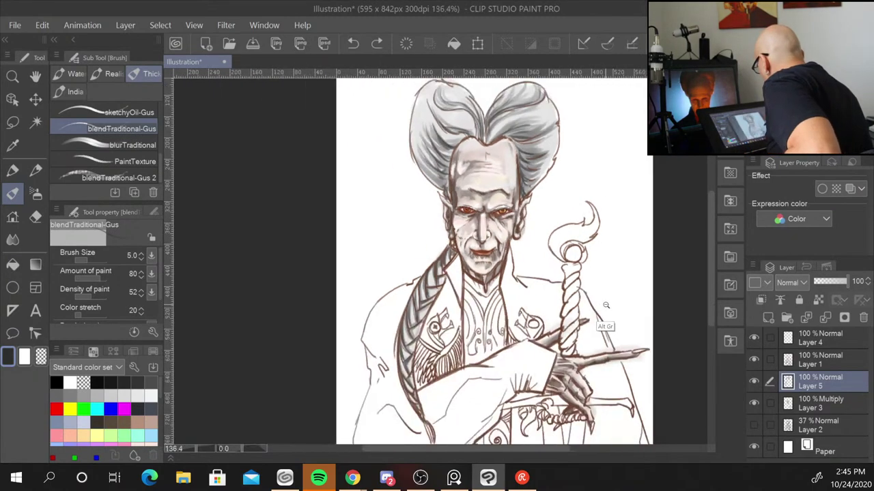
pyautogui.scroll(2, 606, 305)
pyautogui.scroll(2, 614, 264)
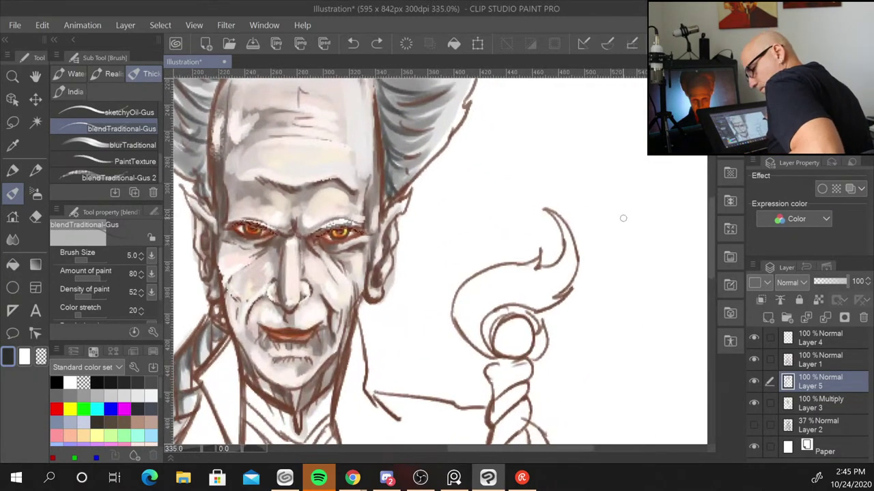
pyautogui.moveTo(622, 218); pyautogui.dragTo(682, 382)
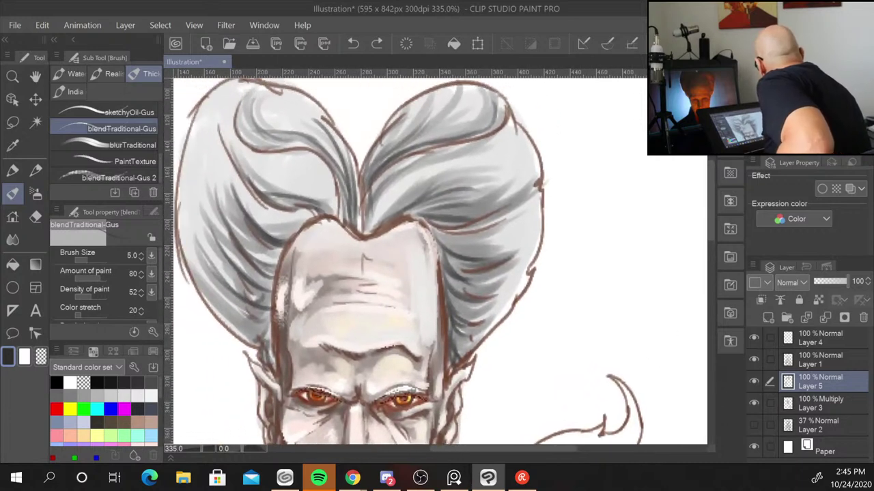
# Switch to white and blend lighter tones into the right hair lobe at brush size 6
pyautogui.press('x')
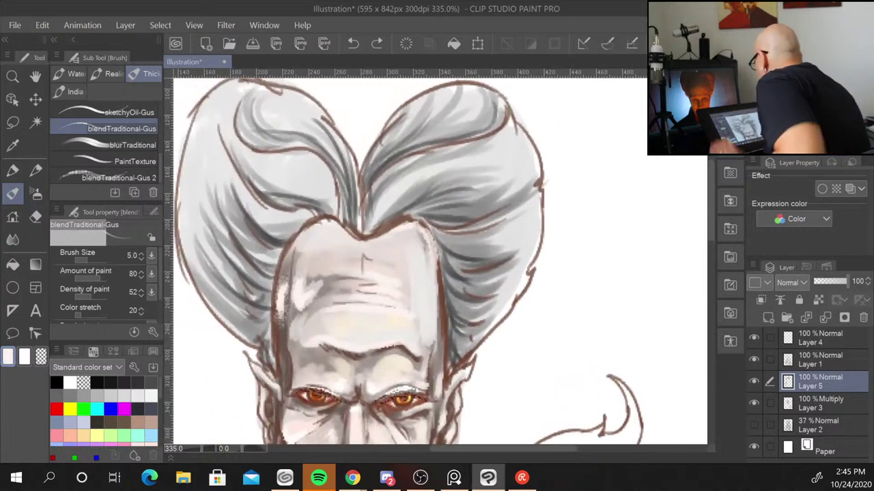
pyautogui.press('[')
pyautogui.moveTo(519, 164); pyautogui.dragTo(441, 178)
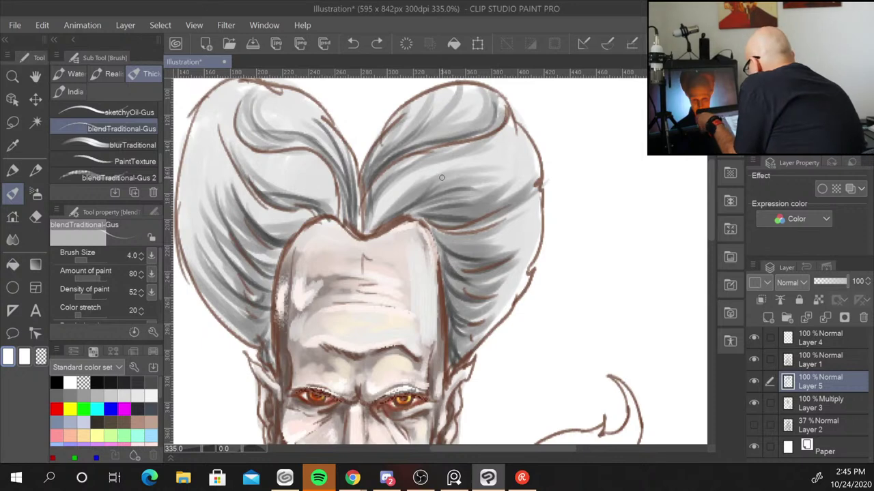
pyautogui.press(']')
pyautogui.press(']')
pyautogui.press(']')
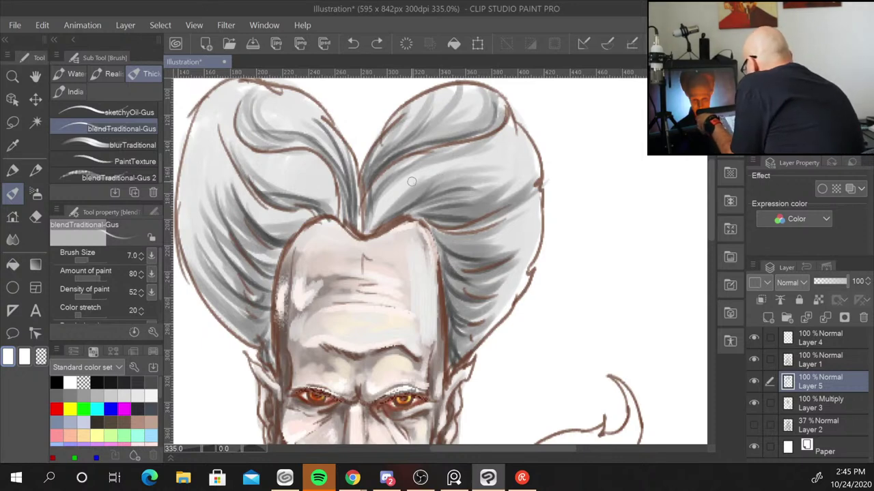
pyautogui.press(']')
pyautogui.moveTo(394, 194); pyautogui.dragTo(498, 163)
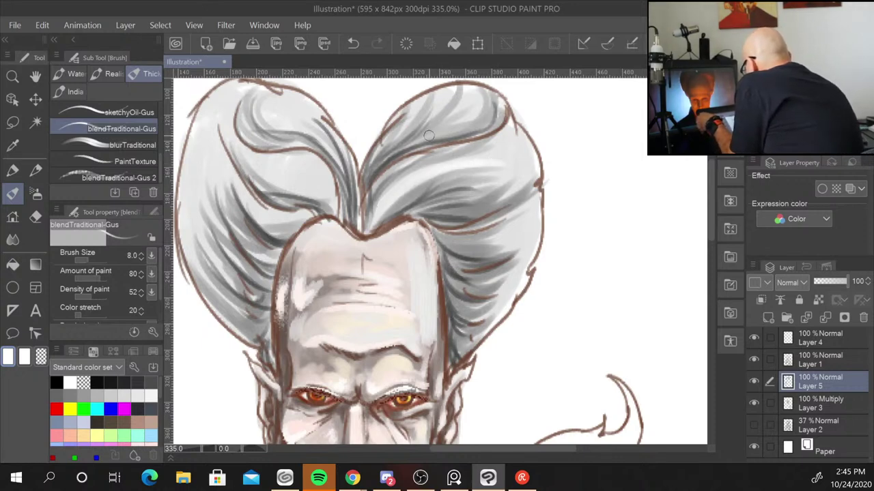
pyautogui.press('[')
pyautogui.press('[')
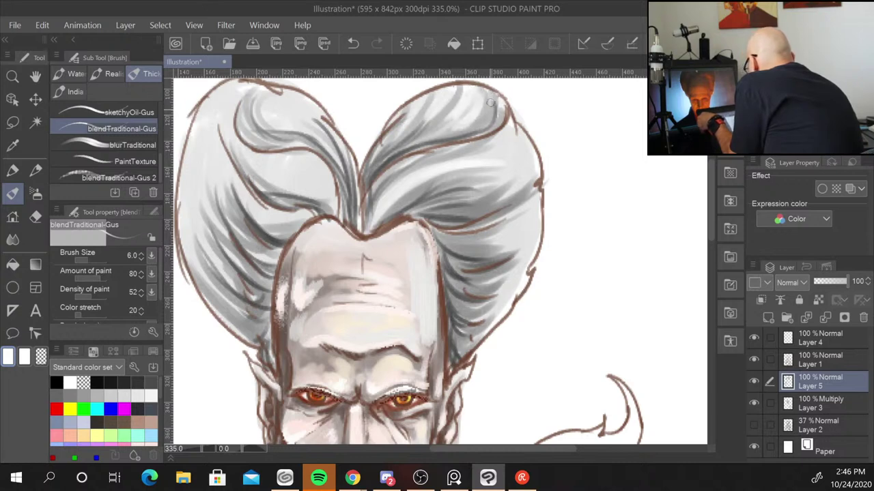
pyautogui.moveTo(490, 103)
pyautogui.mouseDown()
pyautogui.moveTo(476, 122)
pyautogui.moveTo(481, 158)
pyautogui.mouseUp()
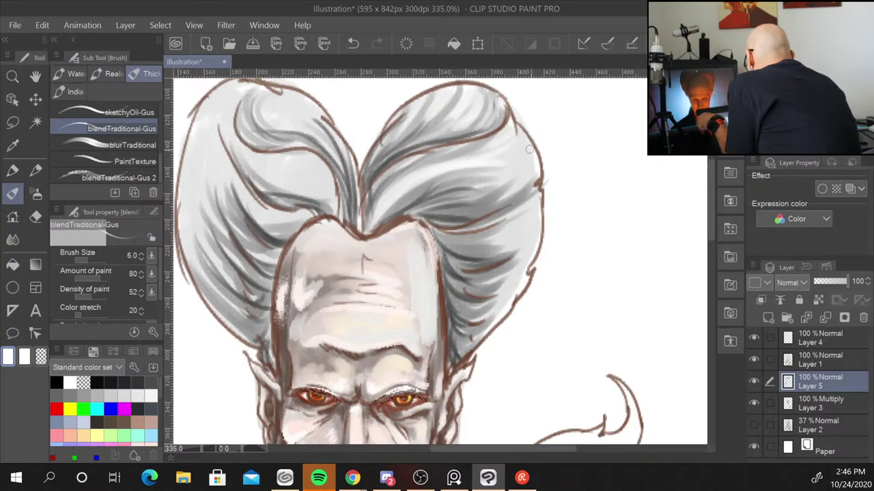
# Smooth and lighten the lower part of the right hair lobe down to its edge
pyautogui.moveTo(532, 147); pyautogui.dragTo(477, 174)
pyautogui.moveTo(532, 164)
pyautogui.mouseDown()
pyautogui.moveTo(504, 181)
pyautogui.moveTo(428, 193)
pyautogui.mouseUp()
pyautogui.moveTo(473, 165); pyautogui.dragTo(407, 199)
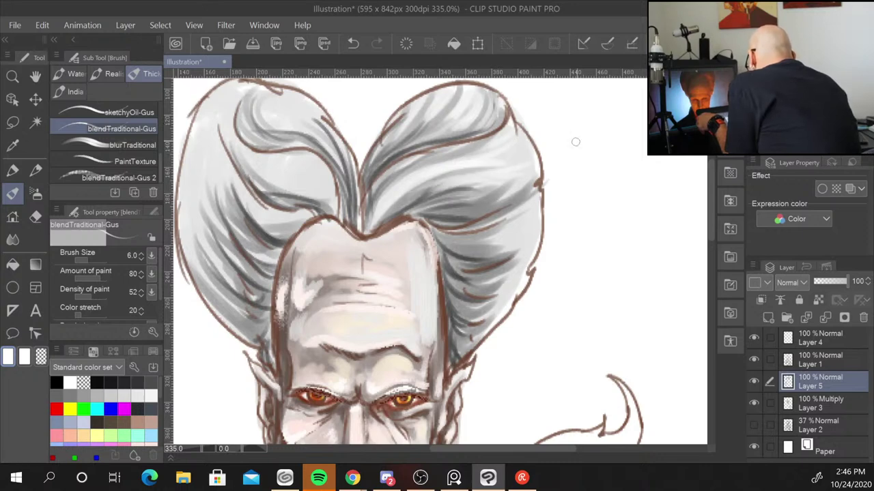
pyautogui.moveTo(522, 175); pyautogui.dragTo(441, 211)
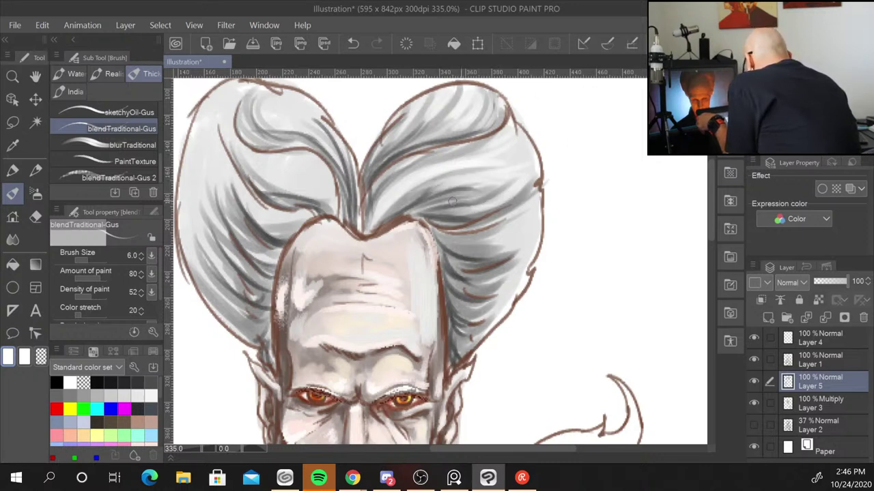
pyautogui.moveTo(498, 186)
pyautogui.mouseDown()
pyautogui.moveTo(451, 203)
pyautogui.moveTo(497, 216)
pyautogui.moveTo(482, 235)
pyautogui.mouseUp()
pyautogui.moveTo(525, 215); pyautogui.dragTo(464, 239)
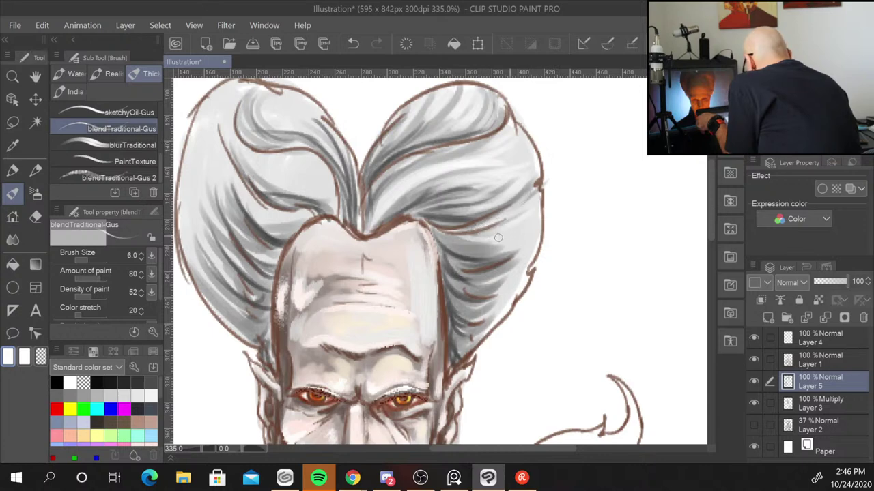
pyautogui.moveTo(519, 235)
pyautogui.mouseDown()
pyautogui.moveTo(457, 249)
pyautogui.moveTo(528, 225)
pyautogui.mouseUp()
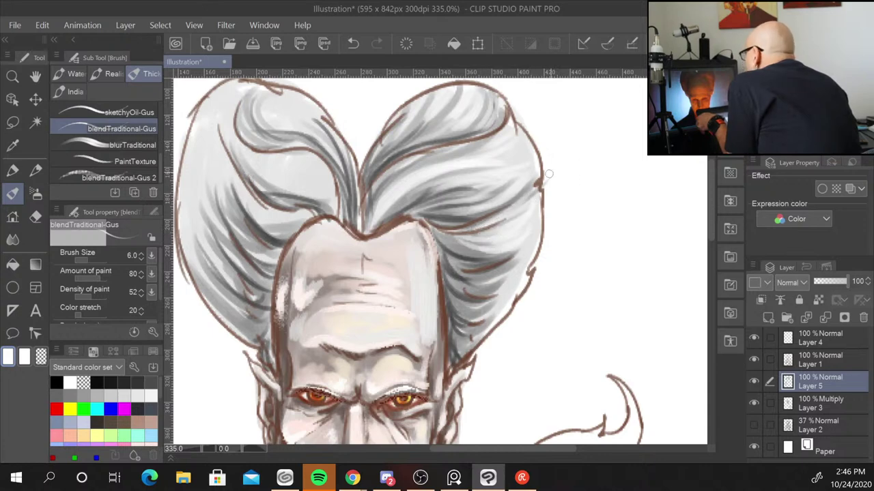
pyautogui.moveTo(532, 236)
pyautogui.mouseDown()
pyautogui.moveTo(493, 278)
pyautogui.moveTo(514, 282)
pyautogui.moveTo(471, 338)
pyautogui.moveTo(486, 299)
pyautogui.mouseUp()
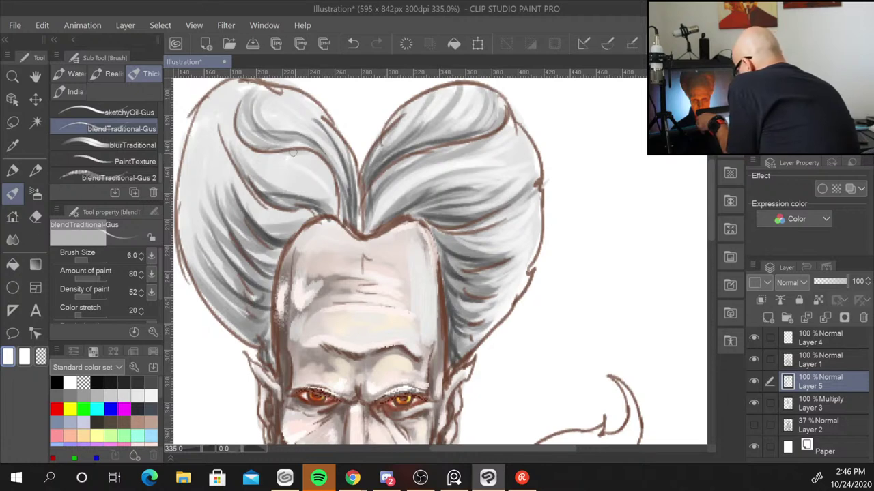
# Blend the left hair lobe strands lighter, from the parting outward
pyautogui.moveTo(270, 173); pyautogui.dragTo(334, 208)
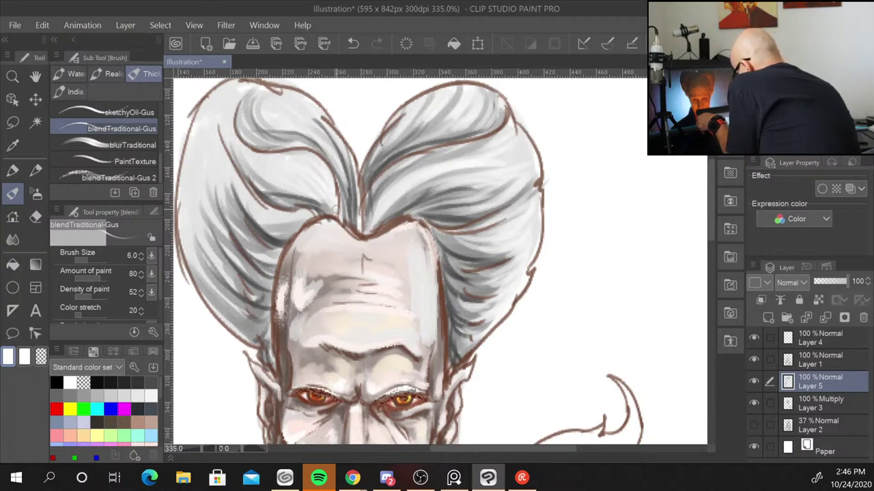
pyautogui.moveTo(282, 158)
pyautogui.mouseDown()
pyautogui.moveTo(331, 206)
pyautogui.moveTo(262, 224)
pyautogui.mouseUp()
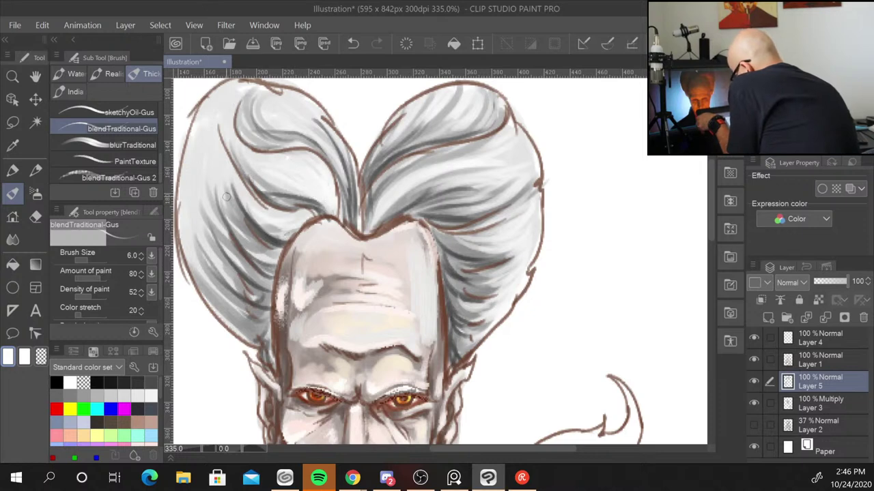
pyautogui.moveTo(226, 196); pyautogui.dragTo(266, 249)
pyautogui.moveTo(218, 225); pyautogui.dragTo(254, 272)
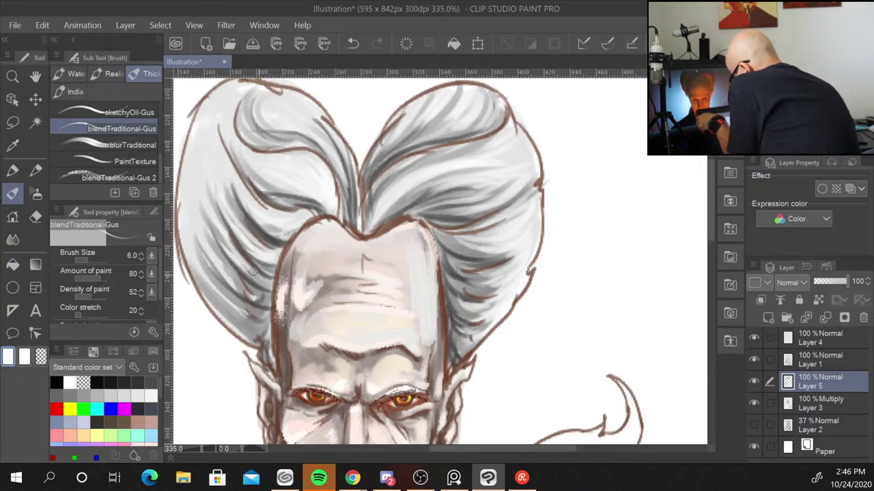
pyautogui.moveTo(199, 178); pyautogui.dragTo(254, 273)
pyautogui.moveTo(200, 199)
pyautogui.mouseDown()
pyautogui.moveTo(243, 276)
pyautogui.moveTo(240, 292)
pyautogui.mouseUp()
pyautogui.moveTo(198, 230); pyautogui.dragTo(256, 300)
# Soften the lower-left, upper-left and right edges of the hair
pyautogui.moveTo(198, 249)
pyautogui.mouseDown()
pyautogui.moveTo(253, 313)
pyautogui.moveTo(249, 321)
pyautogui.mouseUp()
pyautogui.moveTo(197, 266); pyautogui.dragTo(225, 318)
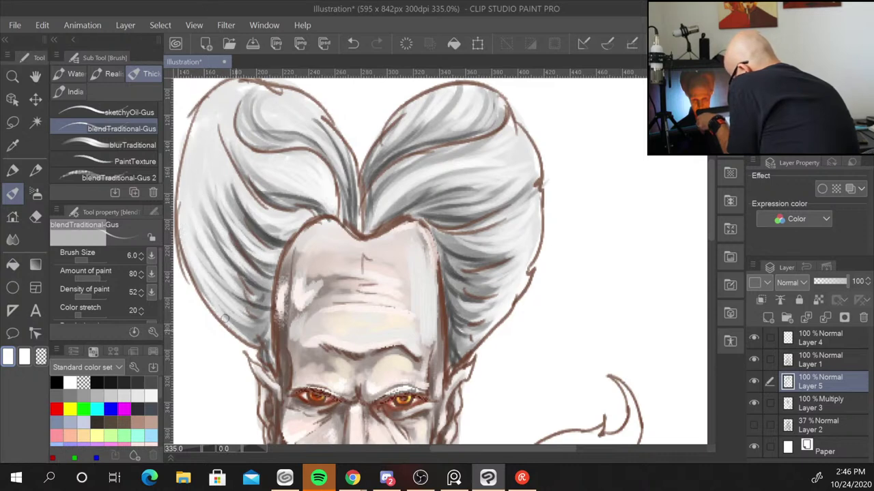
pyautogui.moveTo(202, 283); pyautogui.dragTo(252, 342)
pyautogui.moveTo(204, 285); pyautogui.dragTo(256, 340)
pyautogui.moveTo(192, 104)
pyautogui.mouseDown()
pyautogui.moveTo(206, 113)
pyautogui.moveTo(196, 193)
pyautogui.moveTo(205, 232)
pyautogui.mouseUp()
pyautogui.moveTo(184, 141); pyautogui.dragTo(195, 249)
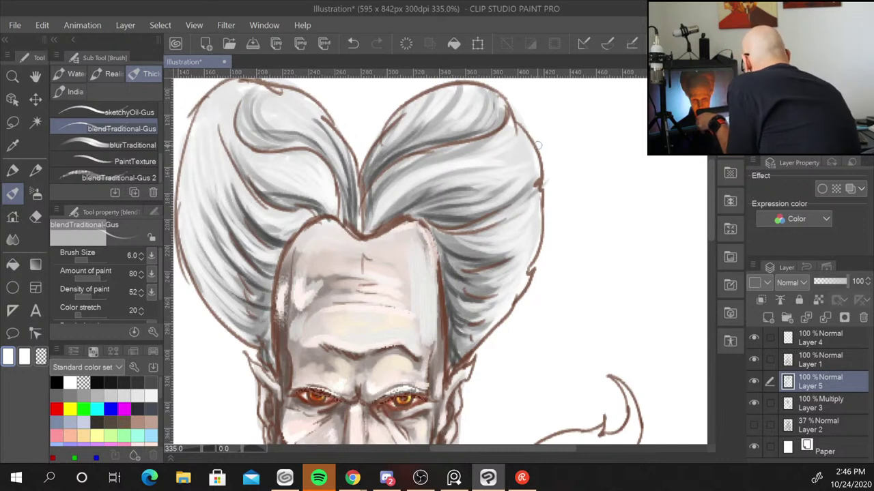
pyautogui.moveTo(529, 178); pyautogui.dragTo(514, 230)
pyautogui.moveTo(544, 190); pyautogui.dragTo(520, 230)
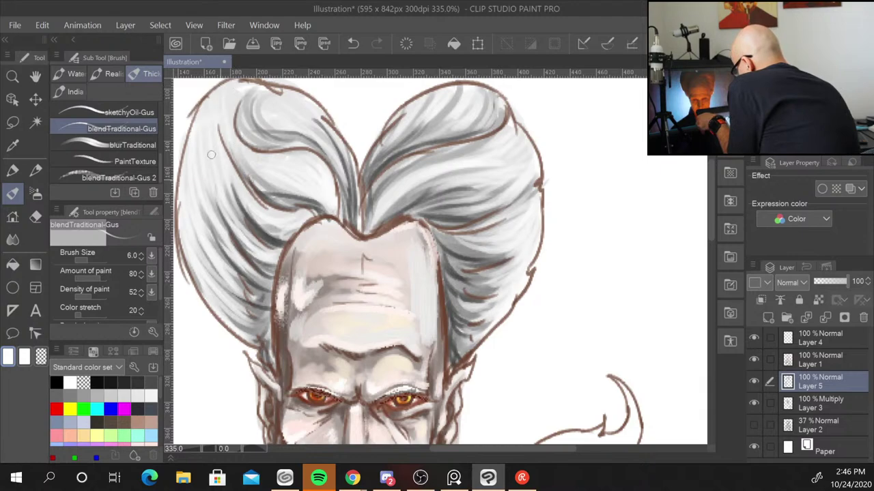
# Lighten the braid's dark left edge down to the lower braid with a size-5 brush
pyautogui.moveTo(585, 354); pyautogui.dragTo(678, 79)
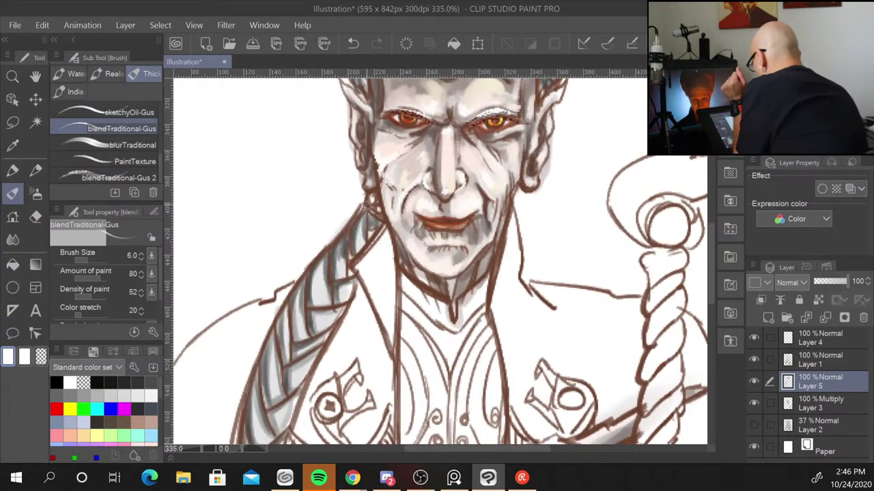
pyautogui.press('[')
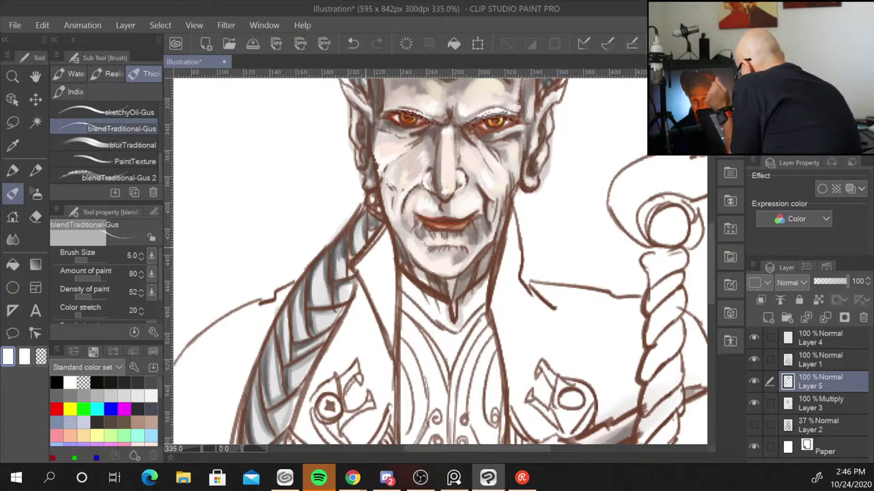
pyautogui.moveTo(360, 243); pyautogui.dragTo(363, 217)
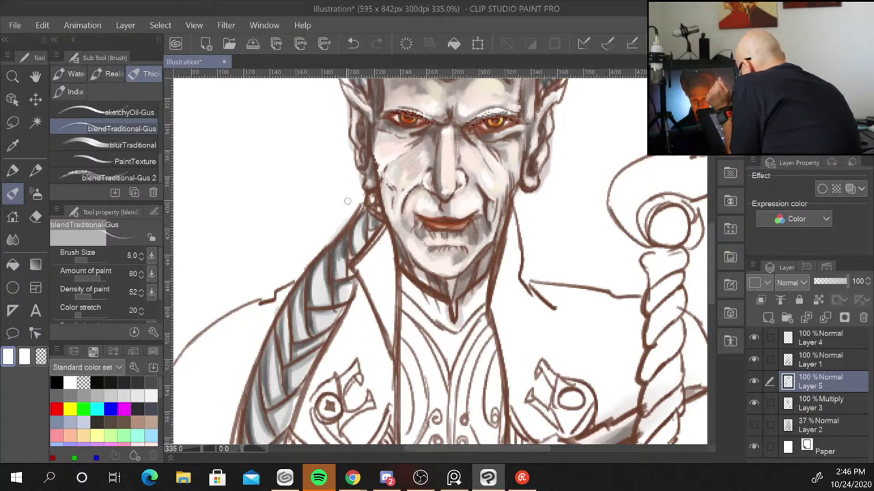
pyautogui.moveTo(346, 253)
pyautogui.mouseDown()
pyautogui.moveTo(346, 239)
pyautogui.moveTo(338, 281)
pyautogui.moveTo(336, 250)
pyautogui.mouseUp()
pyautogui.moveTo(322, 295); pyautogui.dragTo(325, 260)
pyautogui.moveTo(316, 292)
pyautogui.mouseDown()
pyautogui.moveTo(315, 277)
pyautogui.moveTo(340, 299)
pyautogui.mouseUp()
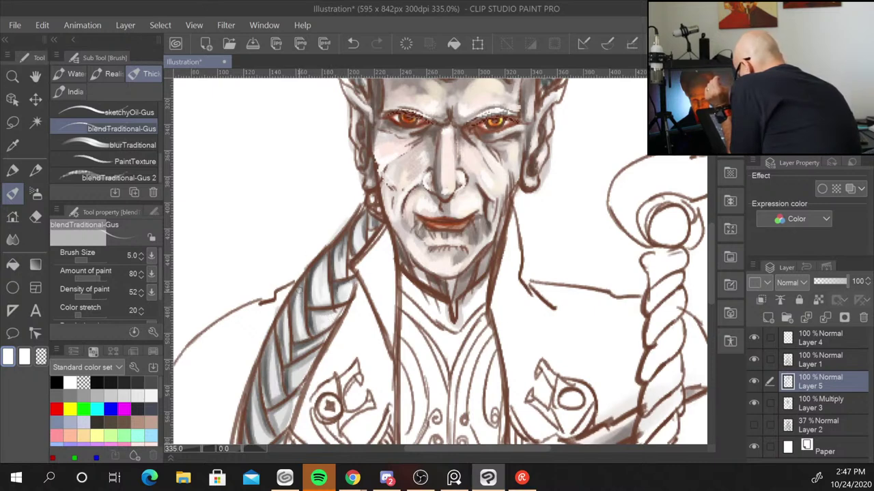
pyautogui.moveTo(298, 289)
pyautogui.mouseDown()
pyautogui.moveTo(300, 335)
pyautogui.moveTo(325, 324)
pyautogui.mouseUp()
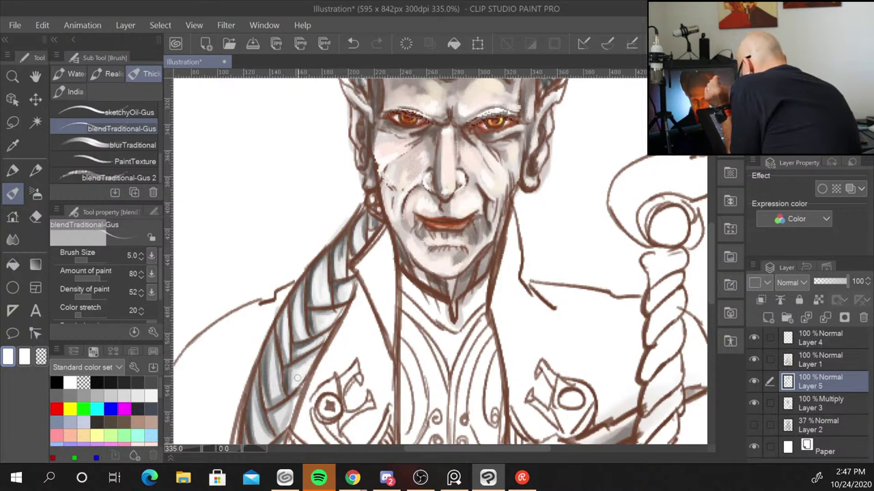
pyautogui.moveTo(272, 334)
pyautogui.mouseDown()
pyautogui.moveTo(269, 392)
pyautogui.moveTo(287, 427)
pyautogui.mouseUp()
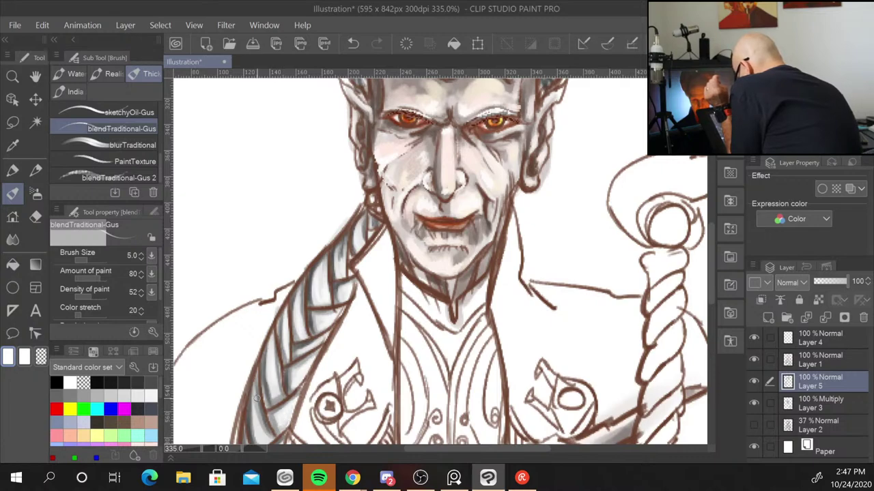
pyautogui.moveTo(459, 352); pyautogui.dragTo(511, 220)
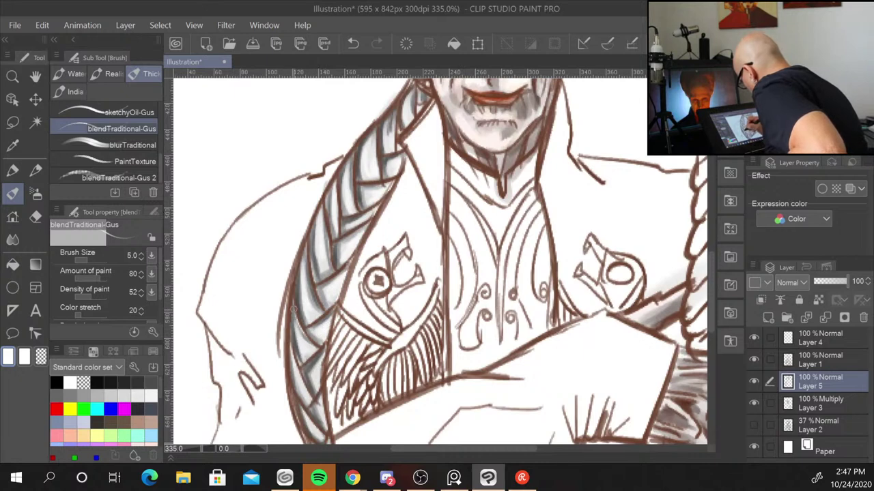
pyautogui.moveTo(294, 309)
pyautogui.mouseDown()
pyautogui.moveTo(320, 375)
pyautogui.moveTo(290, 362)
pyautogui.moveTo(293, 292)
pyautogui.moveTo(313, 338)
pyautogui.moveTo(296, 318)
pyautogui.moveTo(324, 321)
pyautogui.moveTo(328, 366)
pyautogui.mouseUp()
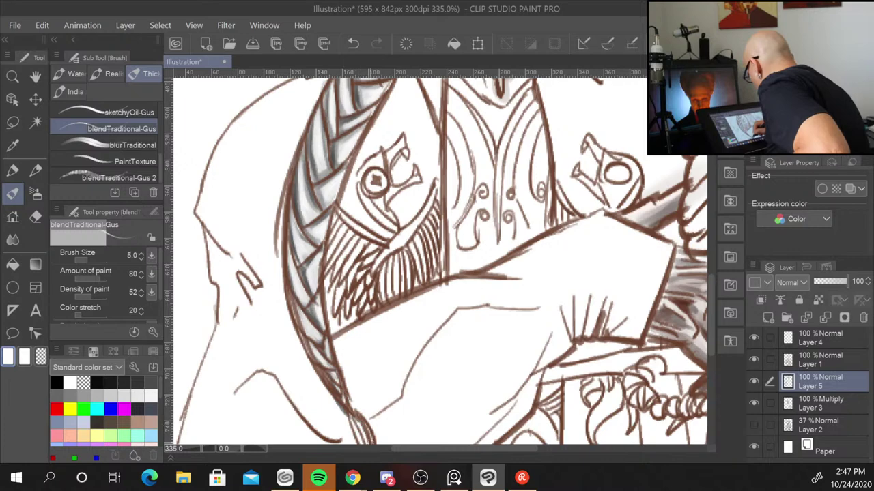
pyautogui.moveTo(519, 103); pyautogui.dragTo(471, 410)
pyautogui.moveTo(519, 178); pyautogui.dragTo(499, 330)
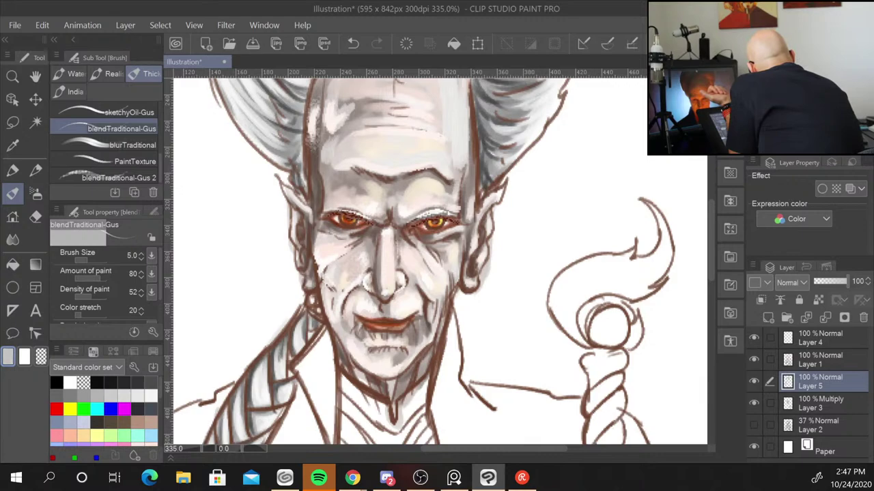
# Blend the grey shading on the right hair lobe up to its top edge
pyautogui.moveTo(589, 132); pyautogui.dragTo(526, 321)
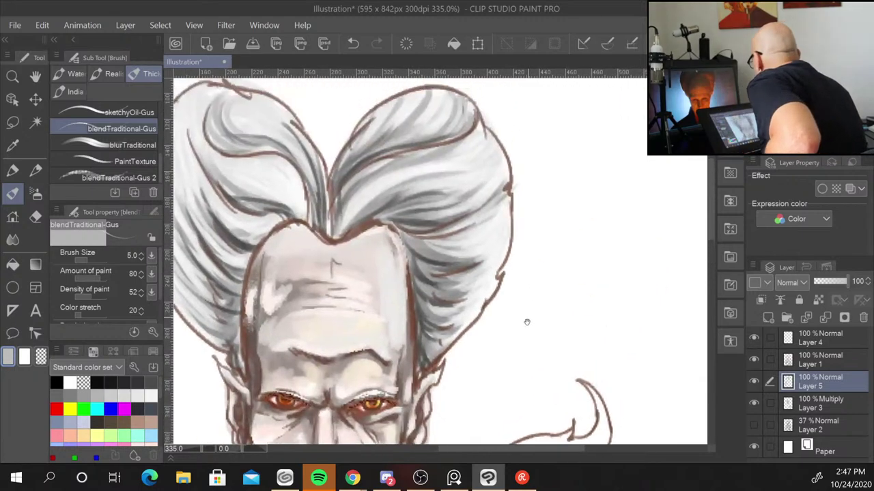
pyautogui.moveTo(508, 208); pyautogui.dragTo(488, 253)
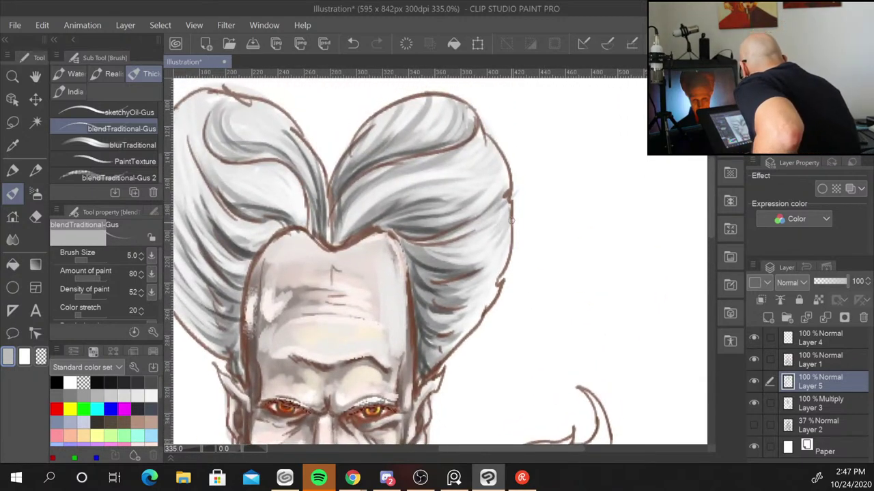
pyautogui.moveTo(512, 226)
pyautogui.mouseDown()
pyautogui.moveTo(490, 301)
pyautogui.moveTo(449, 329)
pyautogui.mouseUp()
pyautogui.moveTo(508, 170)
pyautogui.mouseDown()
pyautogui.moveTo(495, 194)
pyautogui.moveTo(477, 199)
pyautogui.mouseUp()
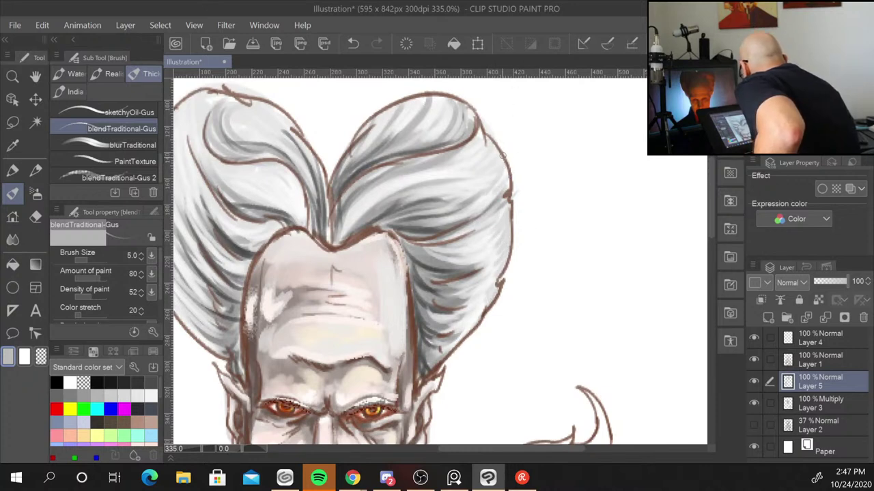
pyautogui.moveTo(505, 152)
pyautogui.mouseDown()
pyautogui.moveTo(481, 178)
pyautogui.moveTo(477, 134)
pyautogui.moveTo(469, 149)
pyautogui.mouseUp()
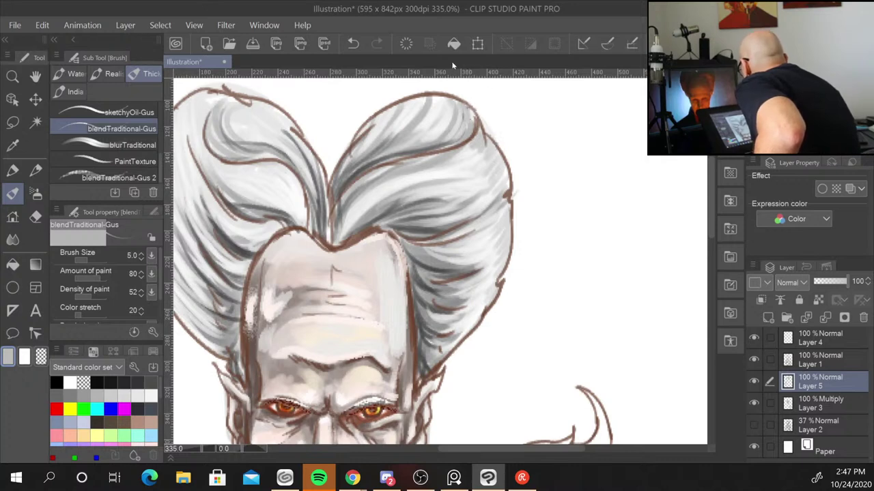
pyautogui.moveTo(445, 96)
pyautogui.mouseDown()
pyautogui.moveTo(434, 103)
pyautogui.moveTo(435, 120)
pyautogui.moveTo(421, 101)
pyautogui.mouseUp()
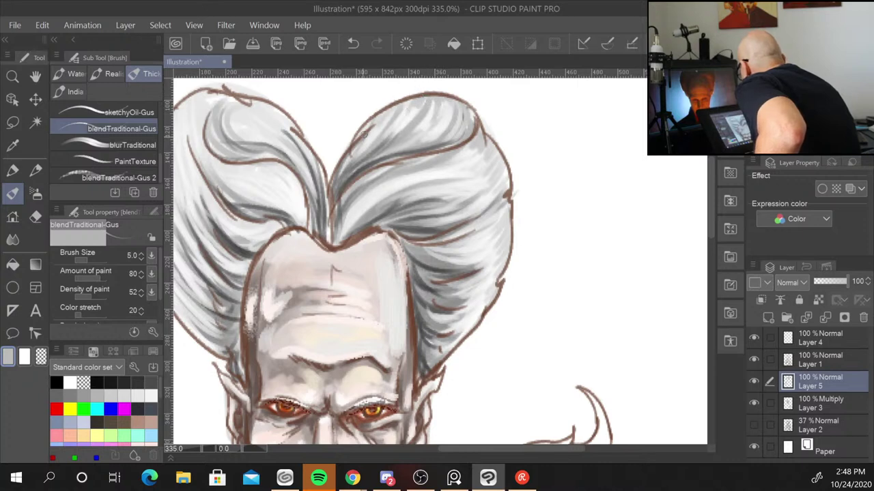
# Soften the left hair lobe from its top down along the far-left edge
pyautogui.moveTo(530, 296); pyautogui.dragTo(643, 356)
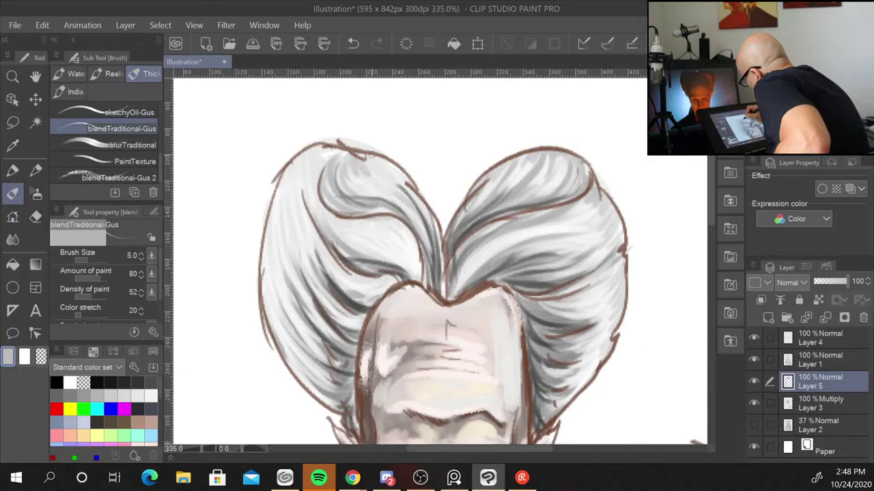
pyautogui.moveTo(372, 153); pyautogui.dragTo(409, 187)
pyautogui.moveTo(339, 144)
pyautogui.mouseDown()
pyautogui.moveTo(321, 171)
pyautogui.moveTo(314, 164)
pyautogui.moveTo(295, 184)
pyautogui.moveTo(292, 205)
pyautogui.mouseUp()
pyautogui.moveTo(288, 174)
pyautogui.mouseDown()
pyautogui.moveTo(294, 219)
pyautogui.moveTo(275, 217)
pyautogui.moveTo(267, 259)
pyautogui.mouseUp()
pyautogui.moveTo(270, 223); pyautogui.dragTo(260, 294)
pyautogui.moveTo(267, 259); pyautogui.dragTo(268, 311)
pyautogui.moveTo(266, 276); pyautogui.dragTo(295, 362)
pyautogui.moveTo(286, 358); pyautogui.dragTo(316, 400)
# Zoom to 800% on the braid and collar and shrink the brush to 1.5
pyautogui.hotkey('ctrl', '-')
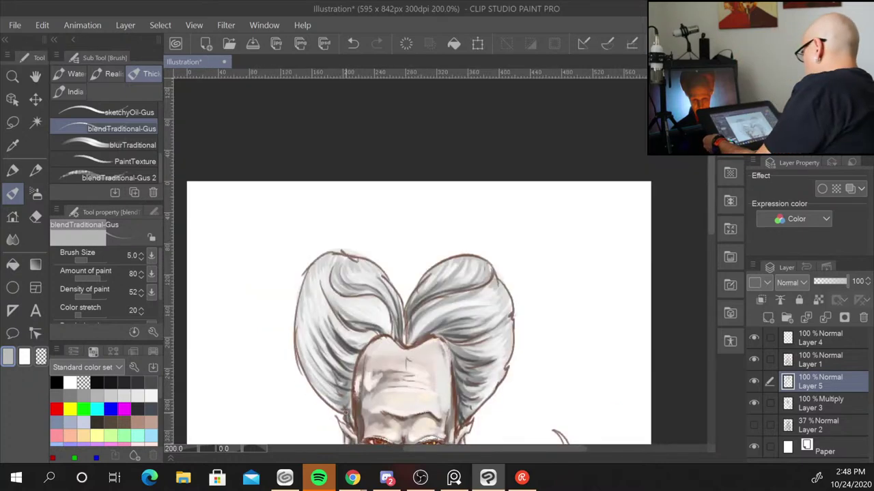
pyautogui.moveTo(523, 380)
pyautogui.mouseDown()
pyautogui.moveTo(543, 115)
pyautogui.moveTo(543, 238)
pyautogui.mouseUp()
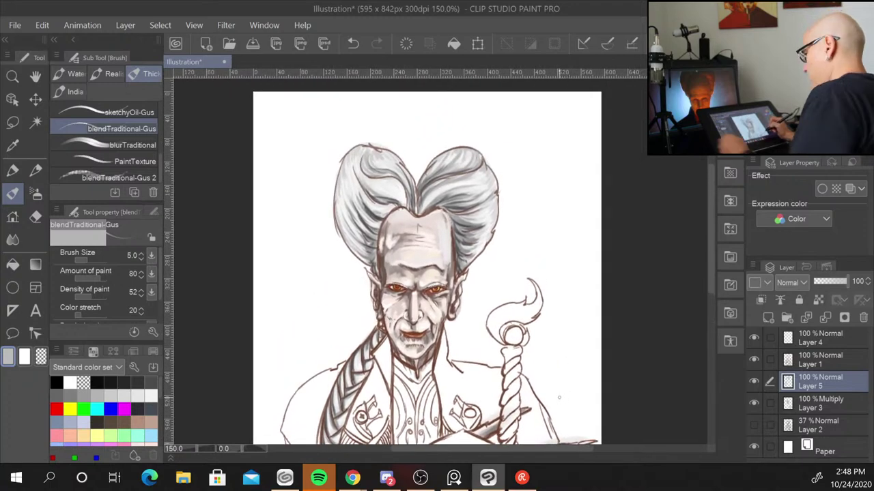
pyautogui.hotkey('ctrl', '-')
pyautogui.hotkey('ctrl', '+')
pyautogui.hotkey('ctrl', '+')
pyautogui.hotkey('ctrl', '+')
pyautogui.hotkey('ctrl', '+')
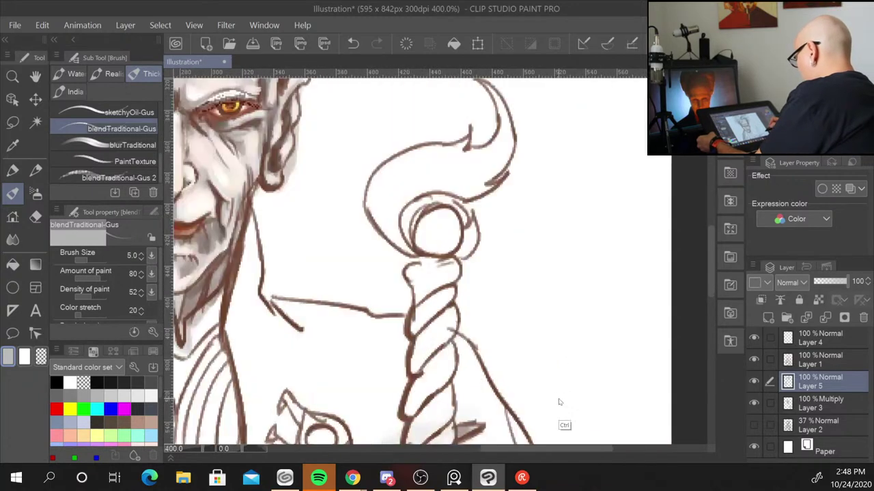
pyautogui.moveTo(321, 242); pyautogui.dragTo(501, 288)
pyautogui.hotkey('ctrl', '-')
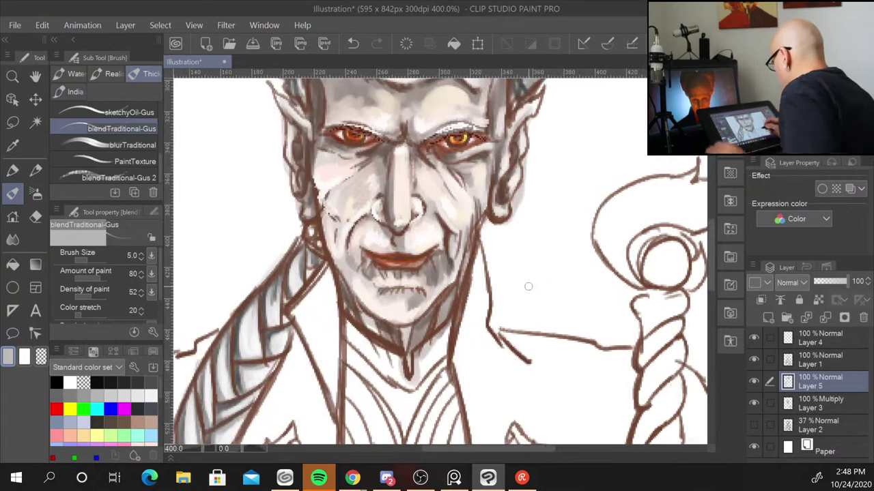
pyautogui.hotkey('ctrl', '-')
pyautogui.hotkey('ctrl', '-')
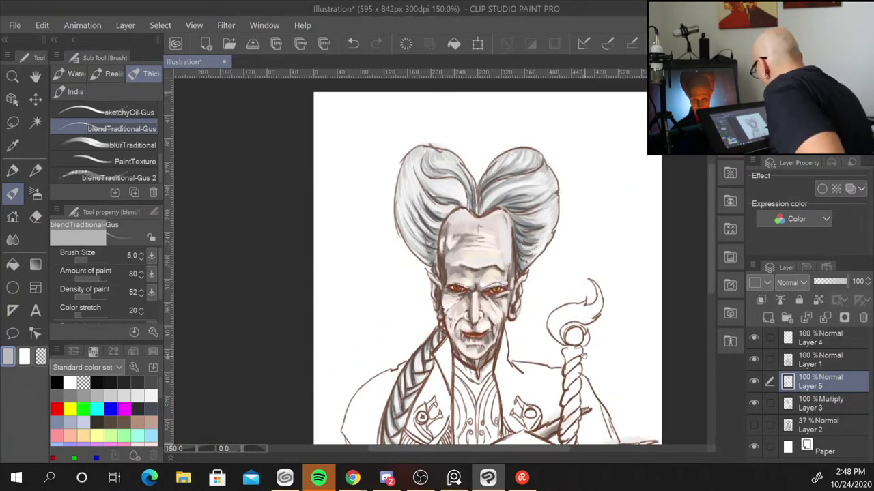
pyautogui.moveTo(451, 385); pyautogui.dragTo(453, 232)
pyautogui.hotkey('ctrl', '+')
pyautogui.hotkey('ctrl', '+')
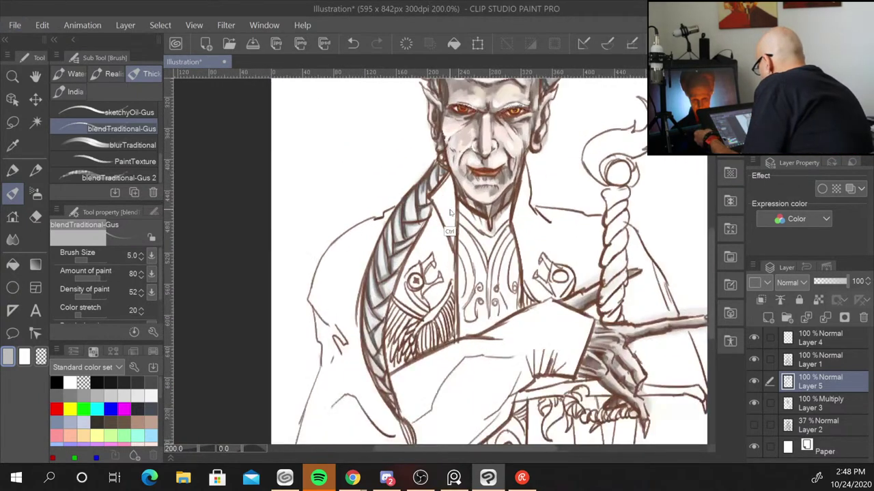
pyautogui.hotkey('ctrl', '+')
pyautogui.hotkey('ctrl', '+')
pyautogui.hotkey('ctrl', '+')
pyautogui.press('[')
pyautogui.press('[')
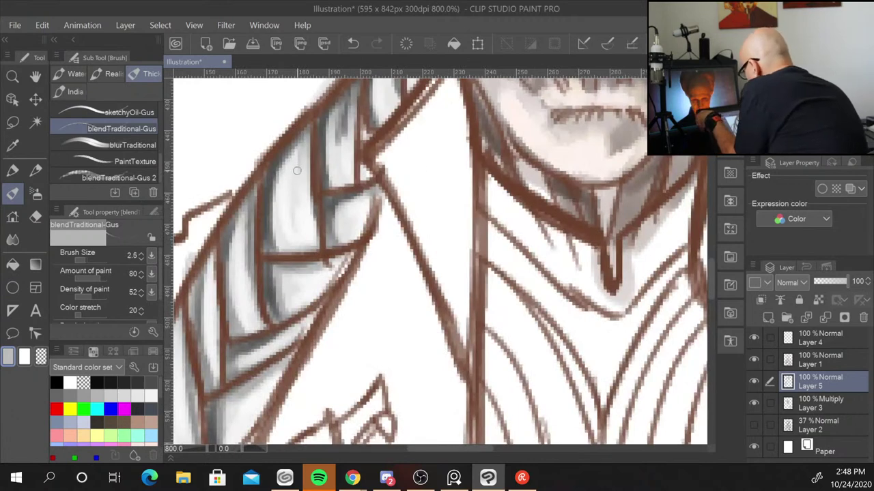
pyautogui.press('[')
pyautogui.press('[')
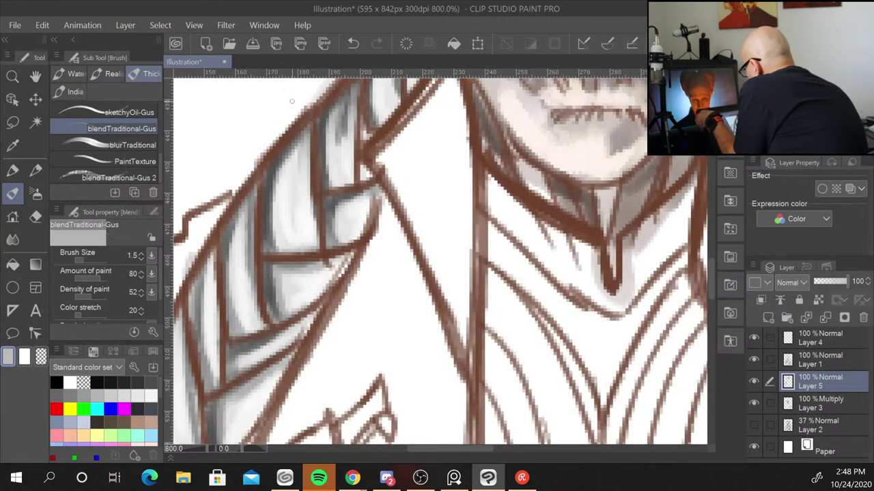
# Darken the braid shading top to bottom, lightening it beside the fish ornament
pyautogui.moveTo(301, 234); pyautogui.dragTo(297, 212)
pyautogui.moveTo(275, 166); pyautogui.dragTo(280, 209)
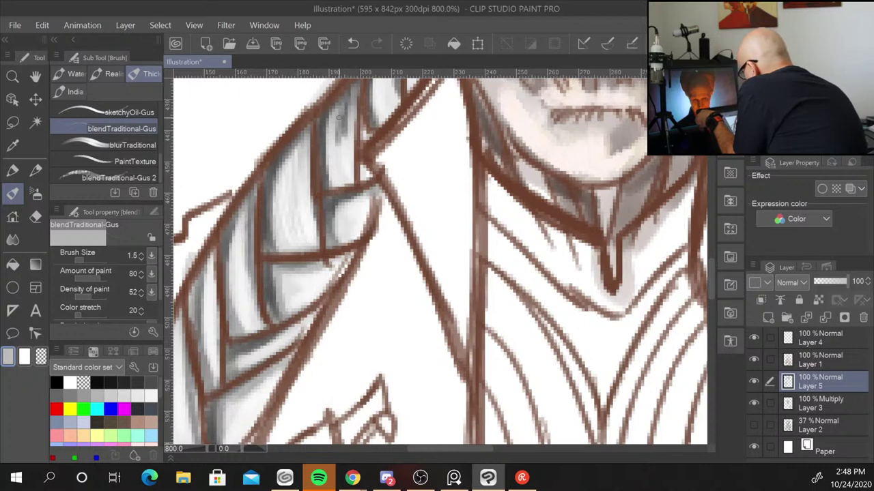
pyautogui.moveTo(333, 163); pyautogui.dragTo(341, 141)
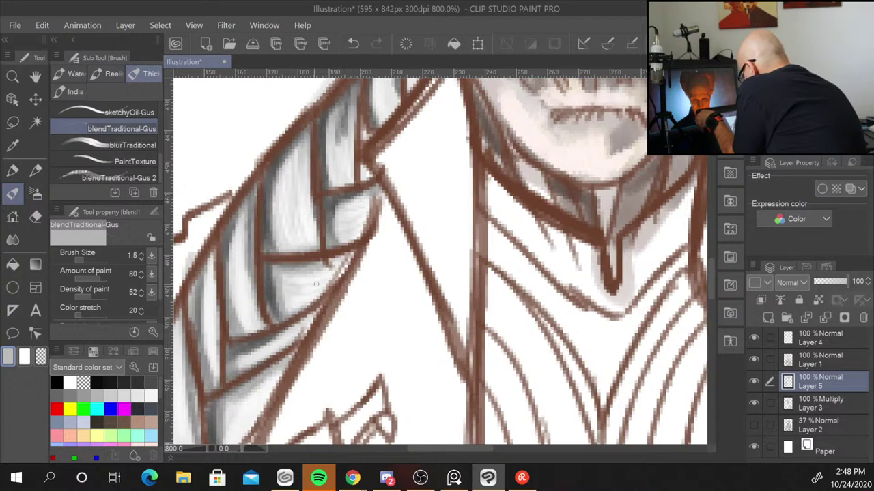
pyautogui.moveTo(241, 289); pyautogui.dragTo(235, 250)
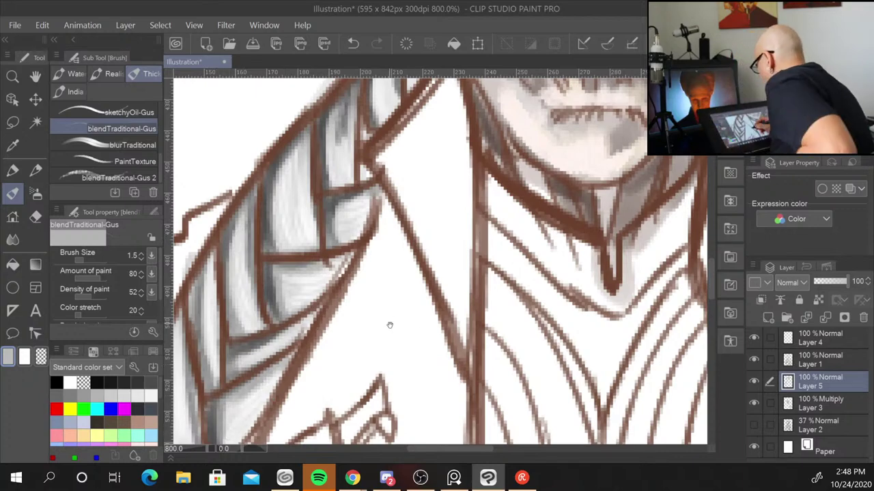
pyautogui.moveTo(364, 225); pyautogui.dragTo(516, 221)
pyautogui.moveTo(328, 320); pyautogui.dragTo(335, 339)
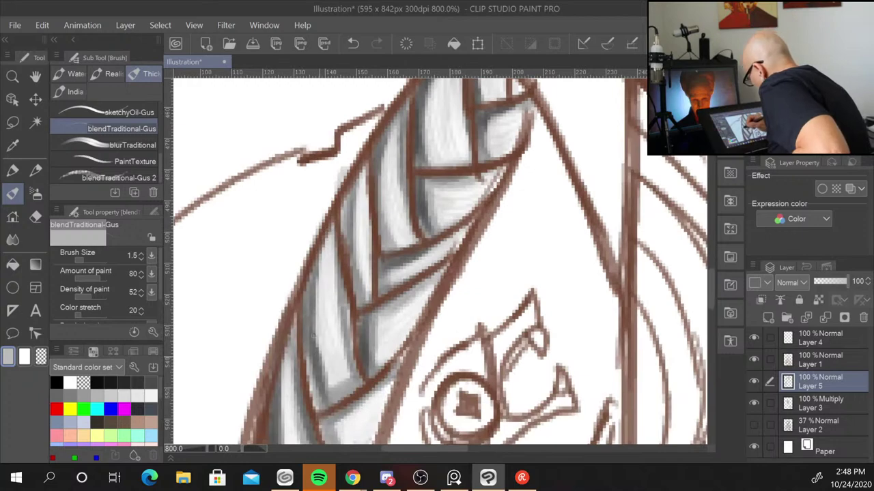
pyautogui.moveTo(290, 397)
pyautogui.mouseDown()
pyautogui.moveTo(324, 250)
pyautogui.moveTo(322, 307)
pyautogui.mouseUp()
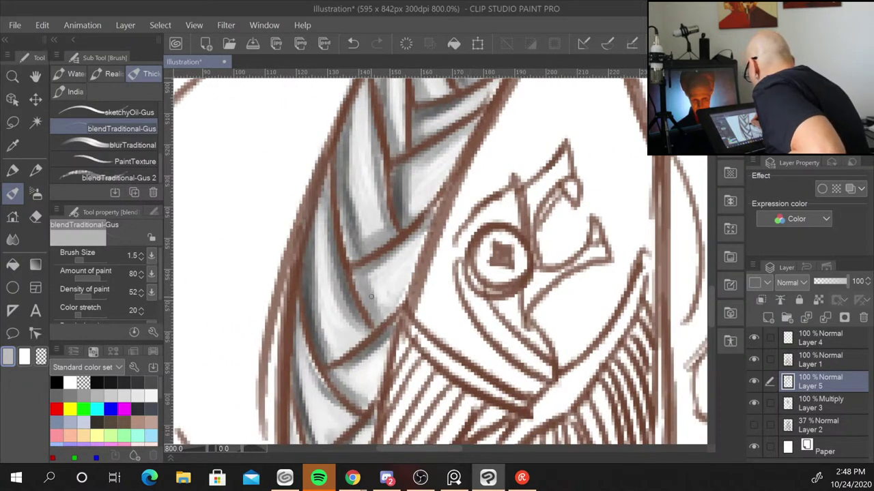
pyautogui.moveTo(385, 347); pyautogui.dragTo(422, 225)
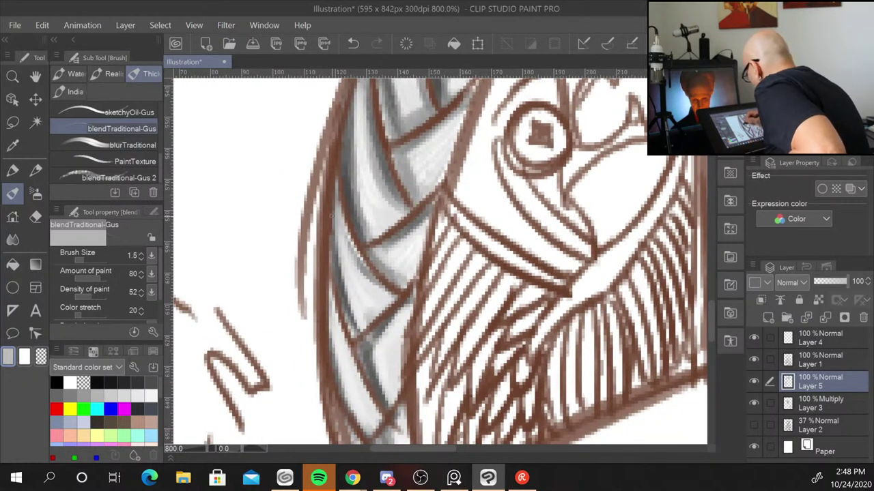
pyautogui.moveTo(339, 293); pyautogui.dragTo(334, 256)
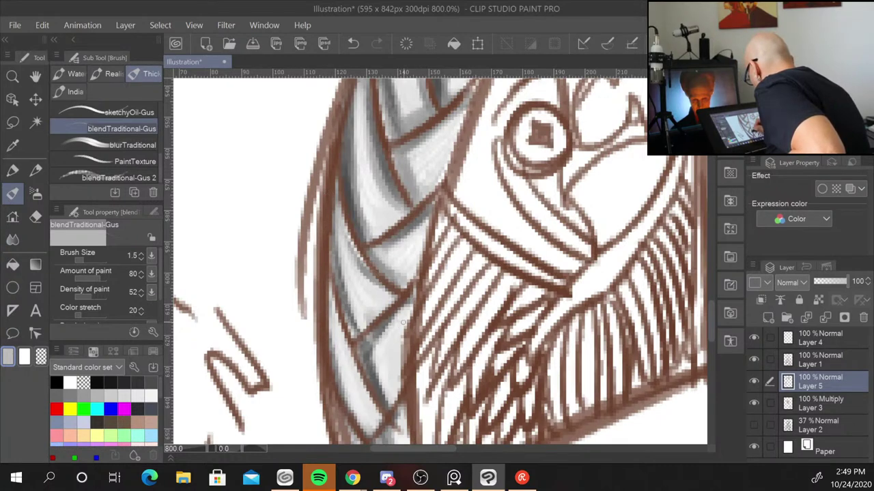
pyautogui.moveTo(399, 374); pyautogui.dragTo(402, 261)
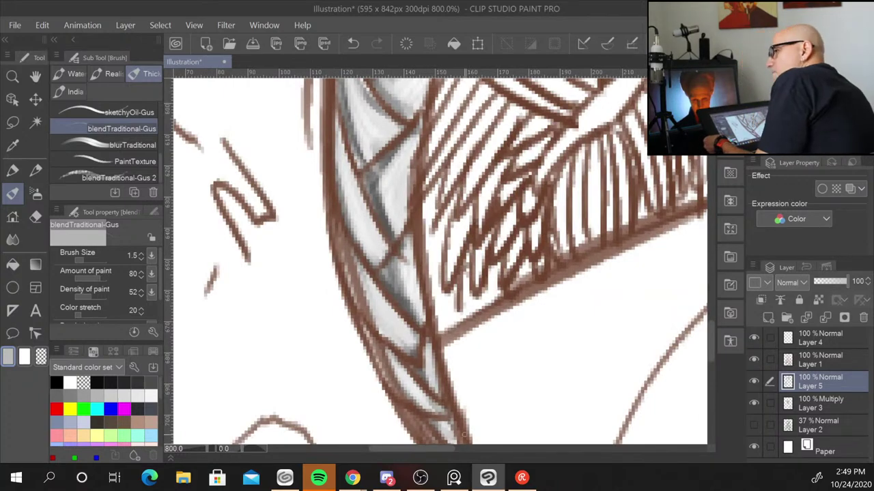
pyautogui.scroll(-8, 462, 441)
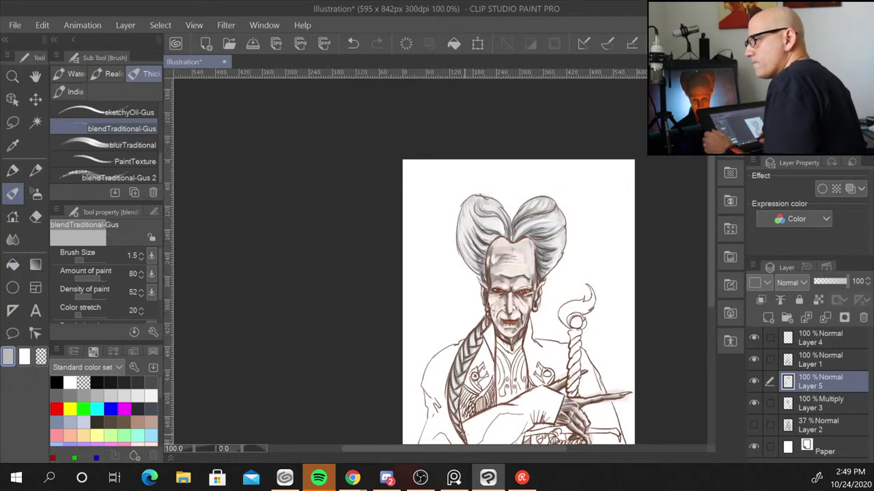
# Frame the whole wizard at 150% and pick white as the main colour
pyautogui.scroll(2, 469, 435)
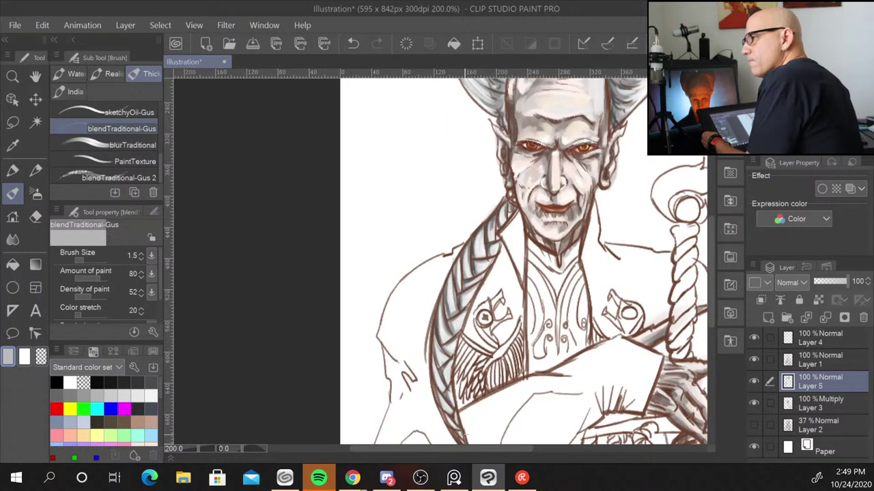
pyautogui.scroll(-1, 471, 440)
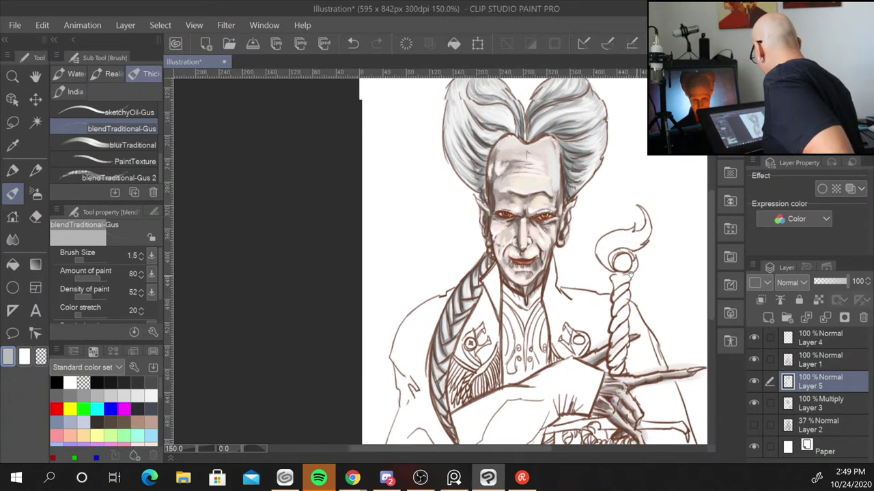
pyautogui.moveTo(608, 236); pyautogui.dragTo(520, 288)
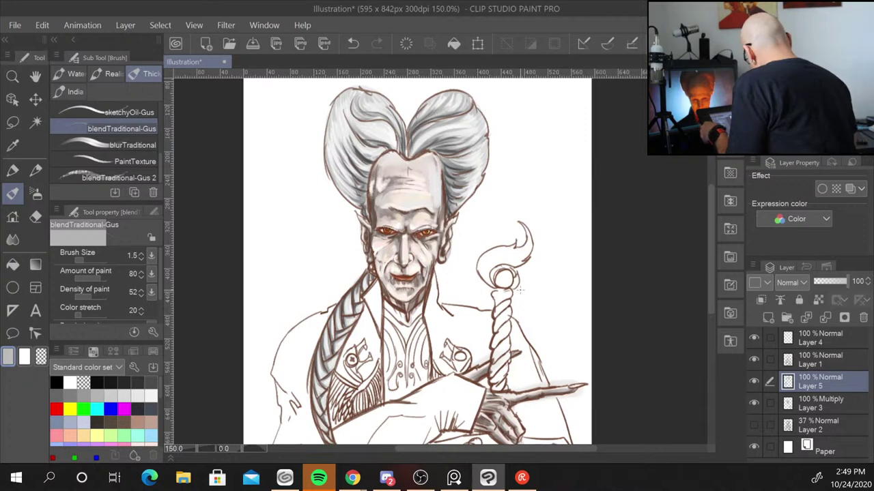
pyautogui.keyDown('alt'); pyautogui.click(459, 318); pyautogui.keyUp('alt')
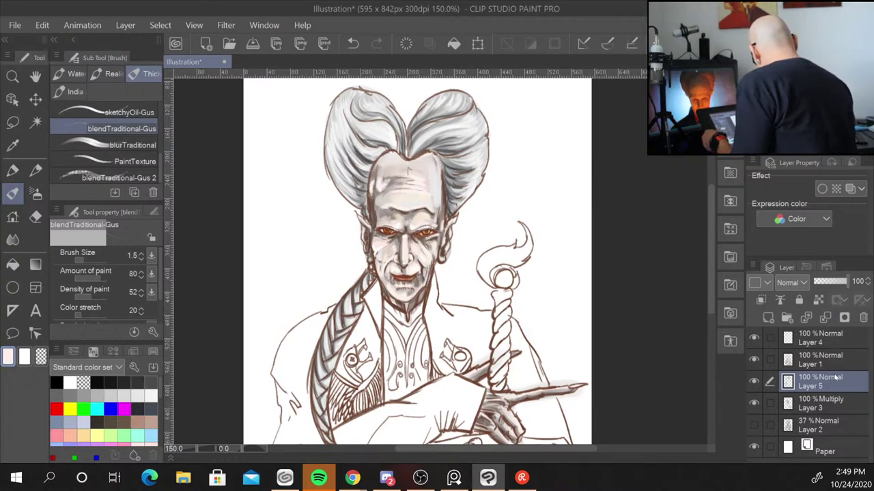
# Make Layer 4 the active layer
pyautogui.click(836, 340)
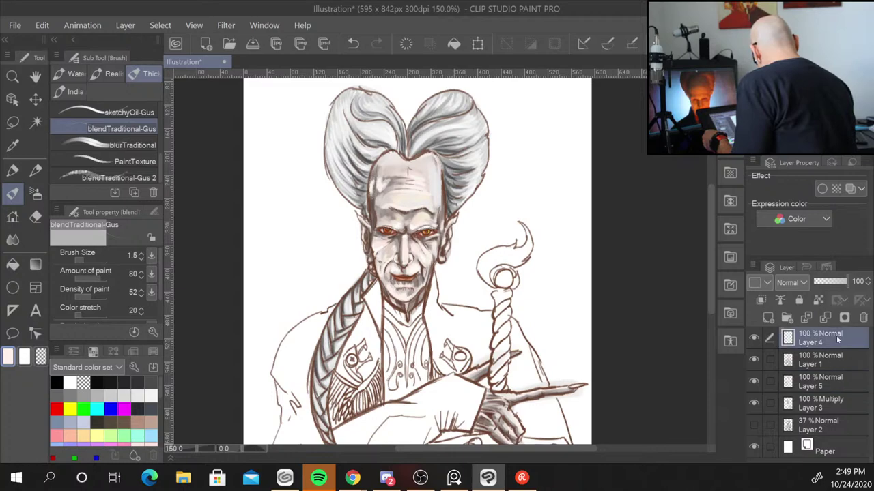
pyautogui.scroll(2, 383, 317)
pyautogui.scroll(3, 384, 317)
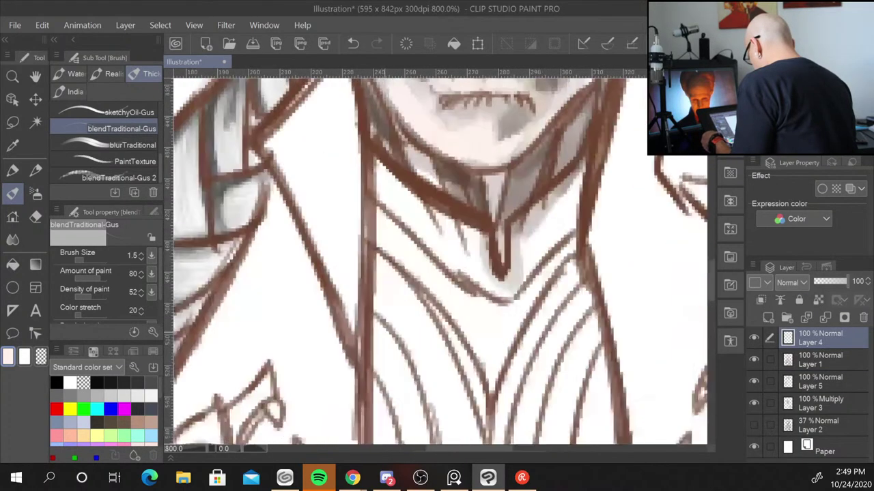
pyautogui.scroll(1, 384, 317)
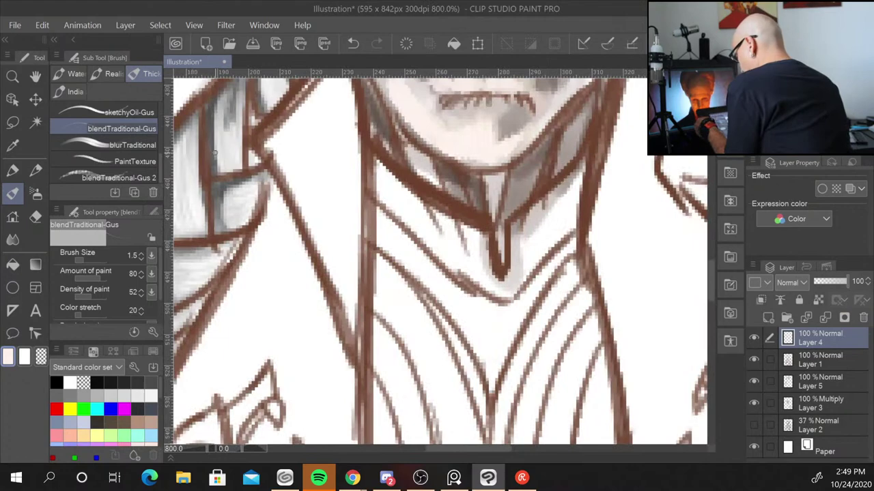
pyautogui.scroll(2, 214, 163)
pyautogui.scroll(-2, 215, 178)
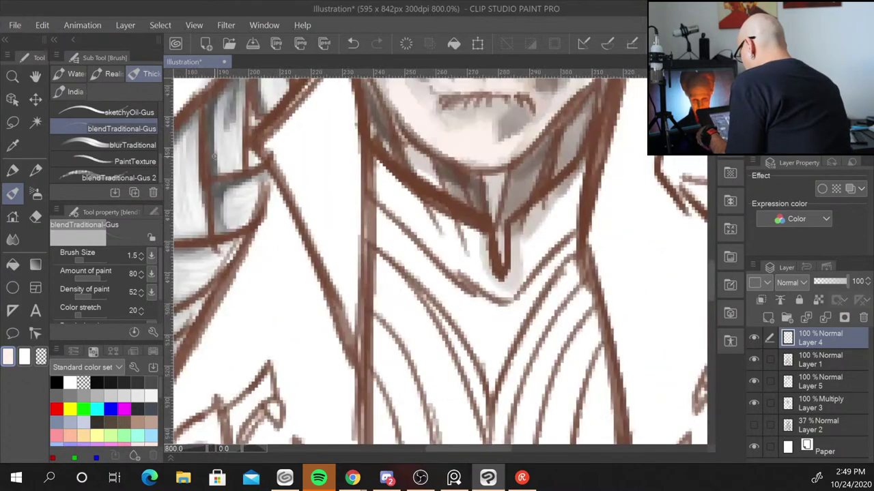
pyautogui.scroll(-2, 215, 177)
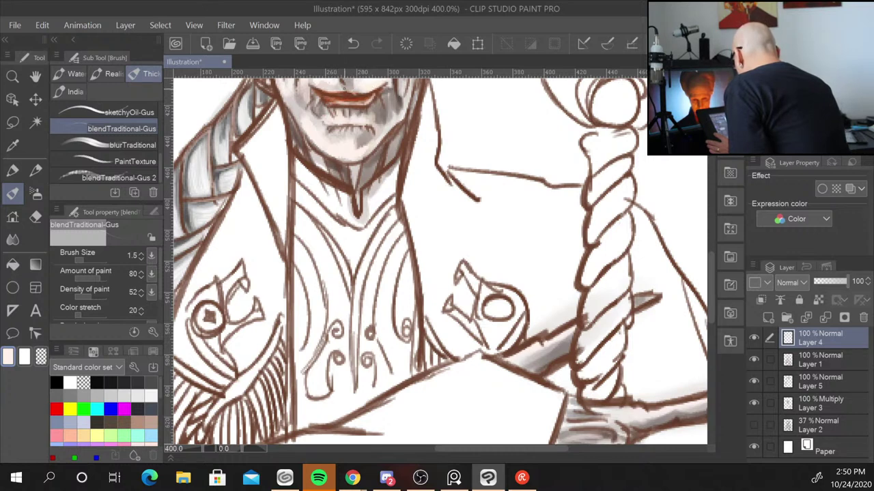
# Smooth the shading near the top of the braid, then follow it down to its end
pyautogui.hotkey('ctrl', '-')
pyautogui.hotkey('ctrl', '-')
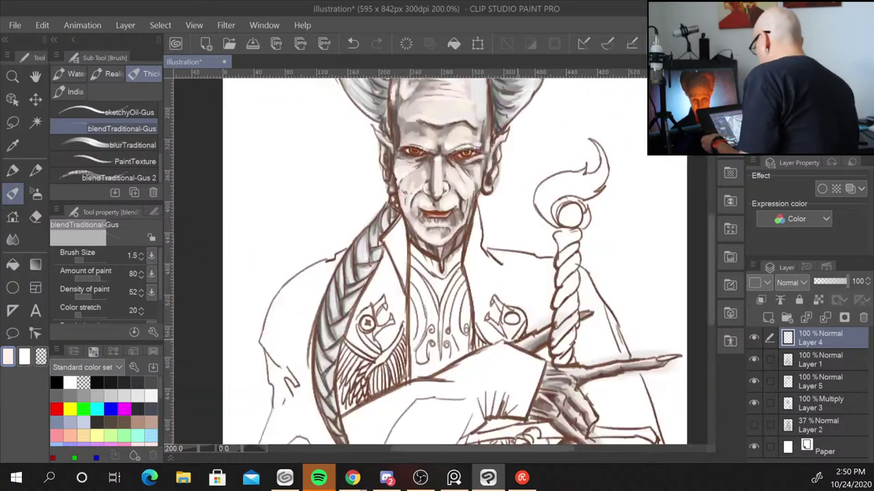
pyautogui.hotkey('ctrl', '-')
pyautogui.hotkey('ctrl', '+')
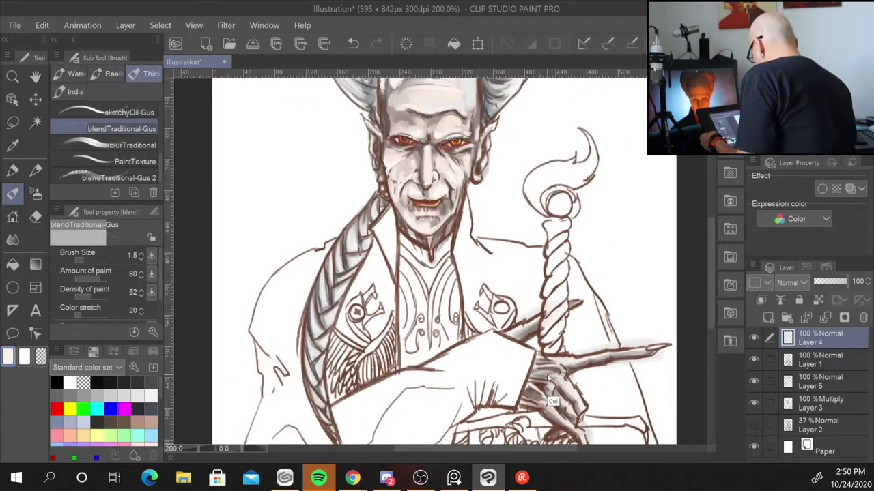
pyautogui.hotkey('ctrl', '+')
pyautogui.hotkey('ctrl', '+')
pyautogui.moveTo(410, 273); pyautogui.dragTo(655, 219)
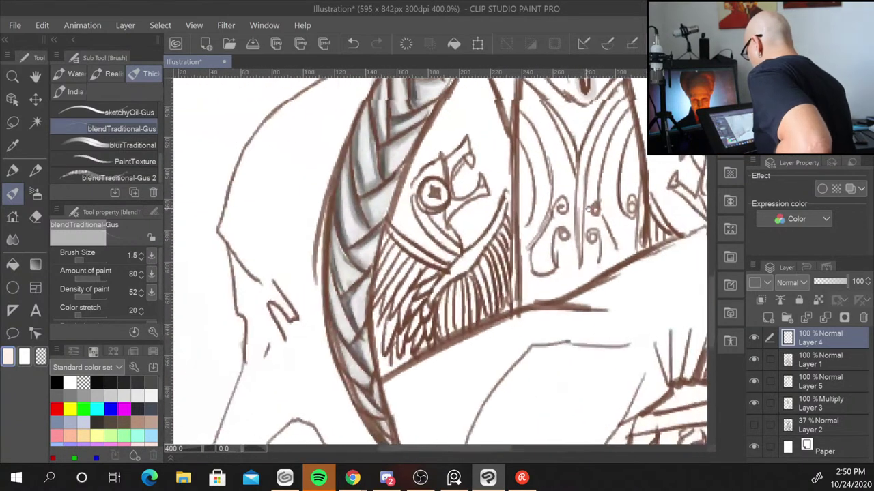
pyautogui.moveTo(359, 133); pyautogui.dragTo(358, 187)
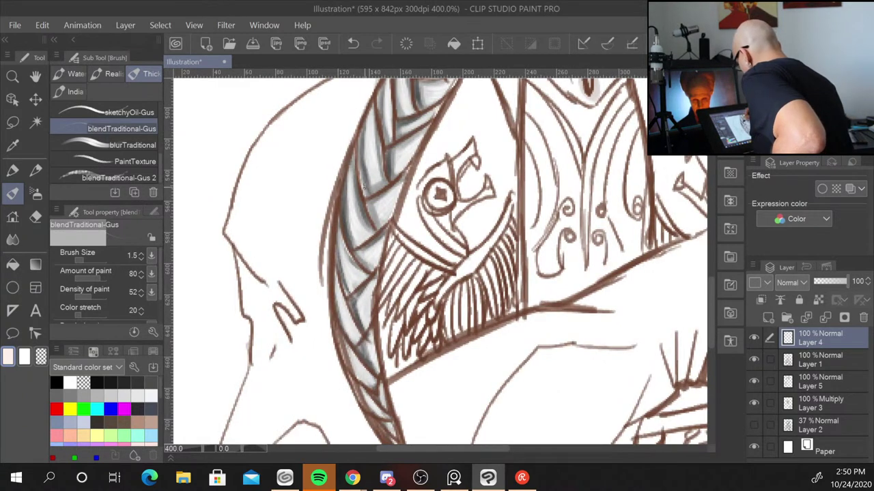
pyautogui.moveTo(372, 100)
pyautogui.mouseDown()
pyautogui.moveTo(359, 139)
pyautogui.moveTo(359, 132)
pyautogui.mouseUp()
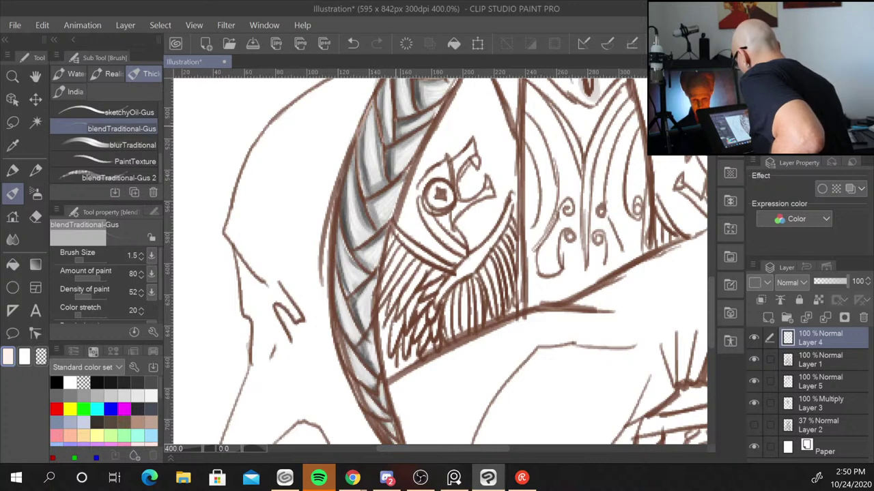
pyautogui.moveTo(412, 80); pyautogui.dragTo(408, 111)
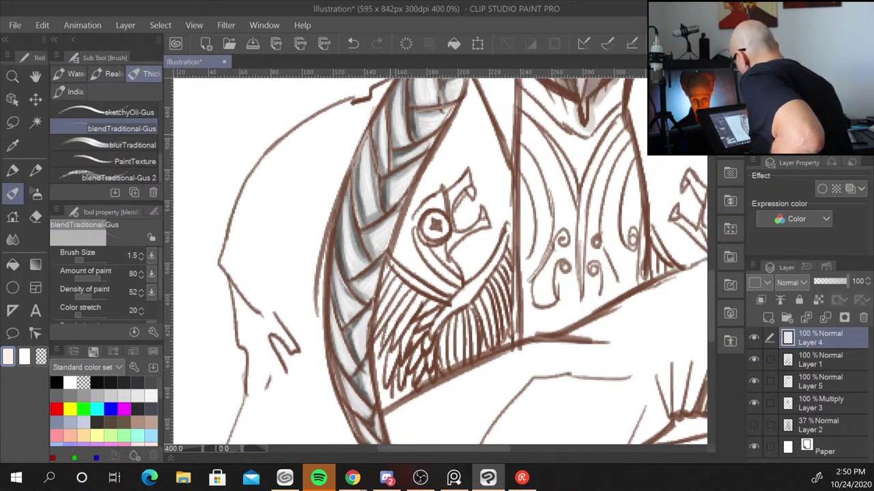
pyautogui.moveTo(437, 273); pyautogui.dragTo(439, 224)
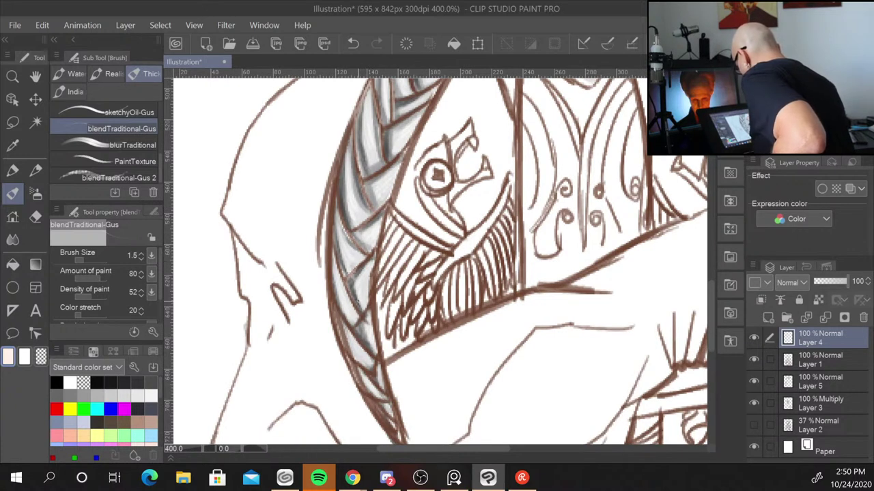
pyautogui.moveTo(437, 273); pyautogui.dragTo(430, 195)
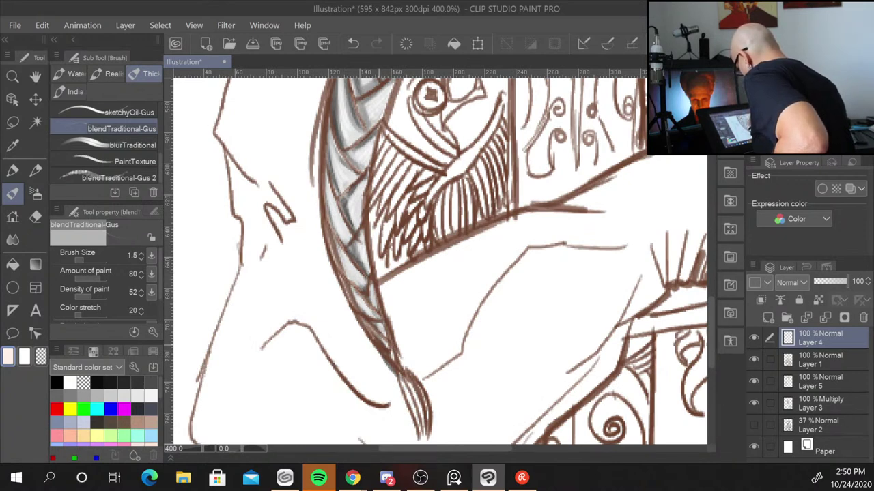
pyautogui.scroll(-3, 382, 348)
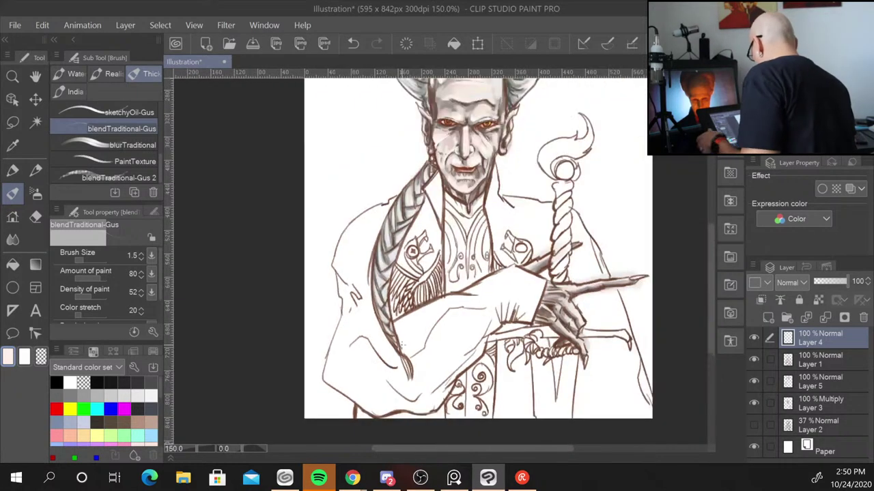
# Compare with Layer 3 hidden, add Layer 6 above it, and pick red
pyautogui.moveTo(534, 196); pyautogui.dragTo(498, 223)
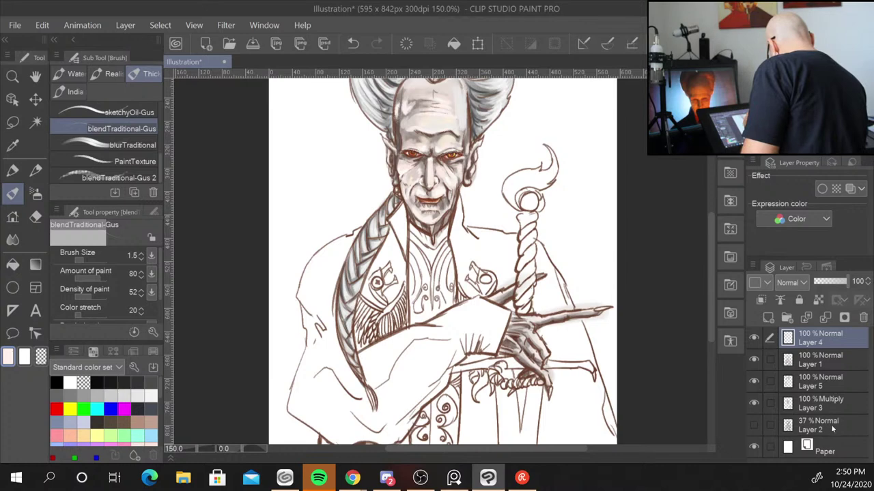
pyautogui.click(754, 404)
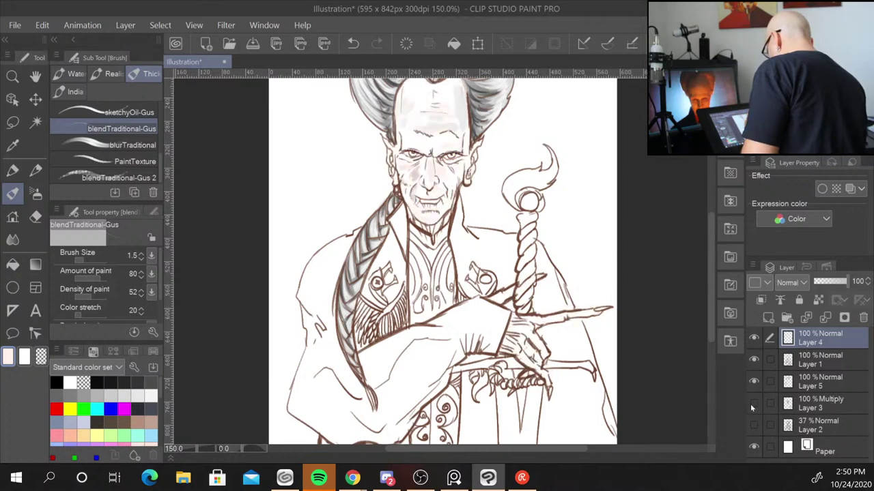
pyautogui.click(819, 414)
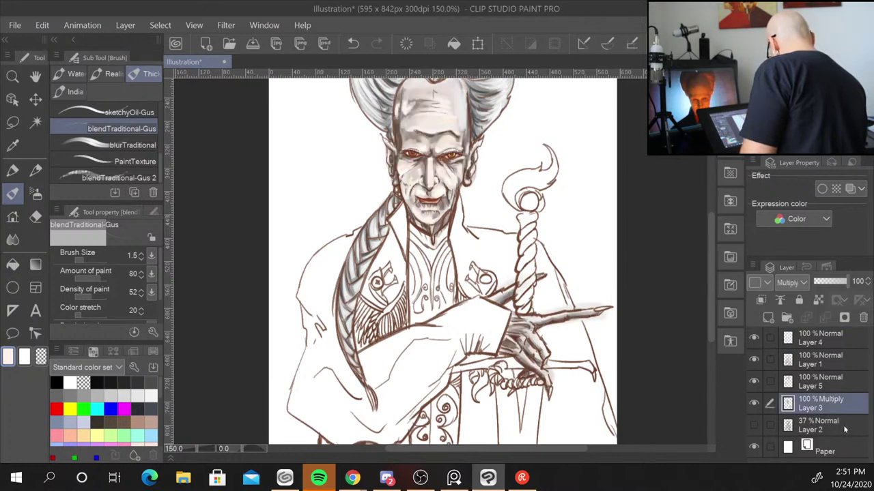
pyautogui.click(768, 318)
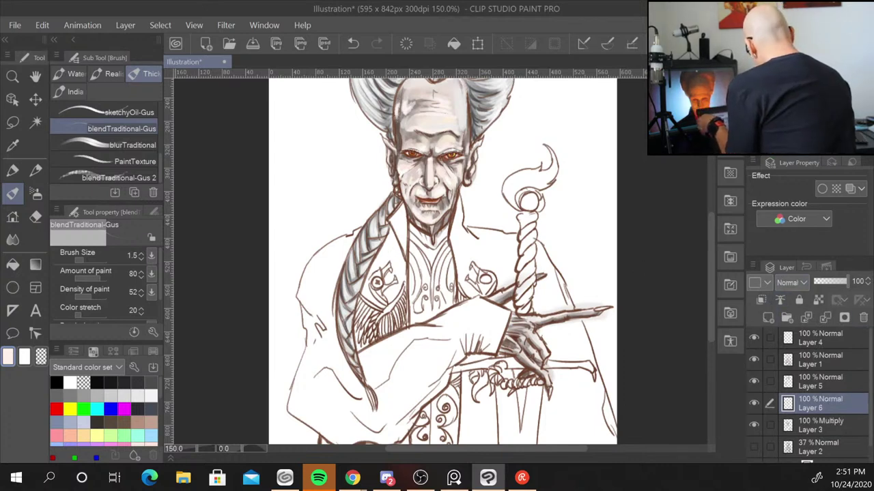
pyautogui.keyDown('alt'); pyautogui.click(430, 199); pyautogui.keyUp('alt')
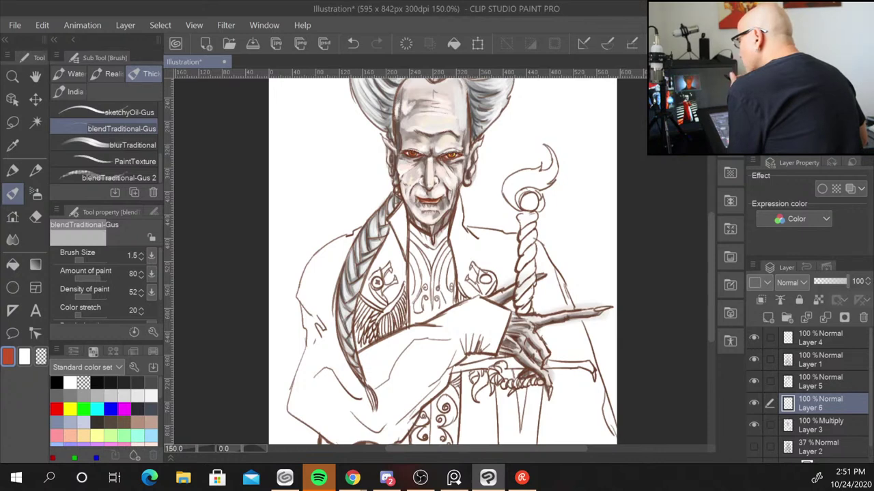
pyautogui.hotkey('alt', 'Tab')
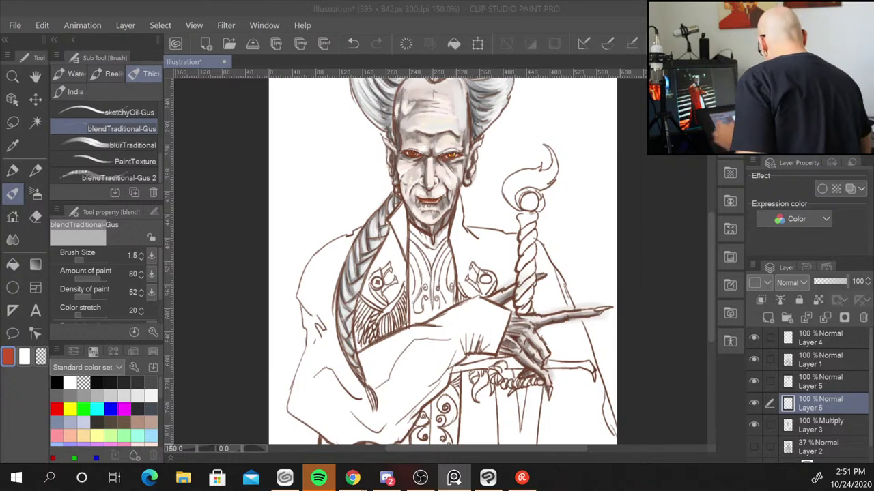
pyautogui.hotkey('alt', 'Tab')
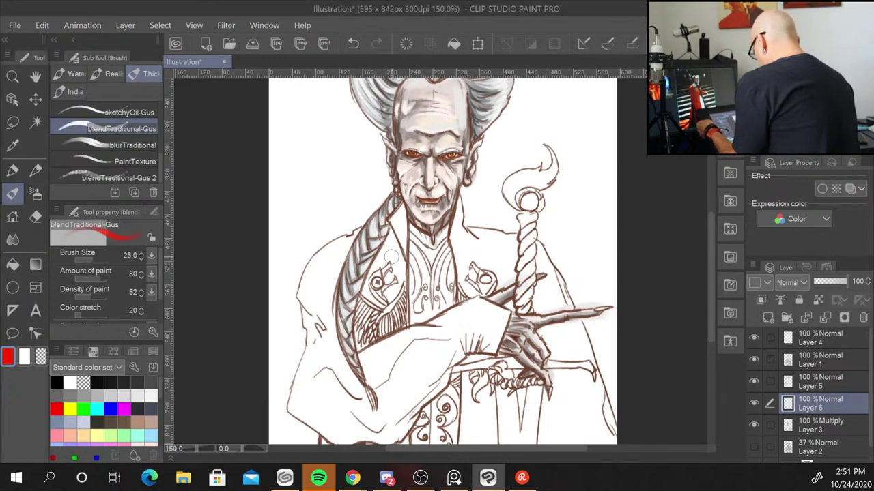
# Paint red on the robe beside the braid, extending down along it
pyautogui.moveTo(396, 215); pyautogui.dragTo(359, 321)
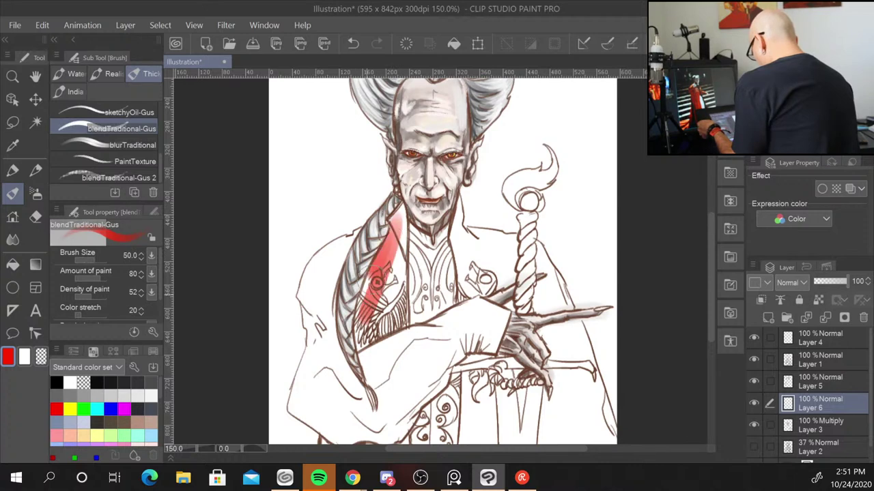
pyautogui.moveTo(391, 232); pyautogui.dragTo(361, 314)
pyautogui.moveTo(401, 217)
pyautogui.mouseDown()
pyautogui.moveTo(382, 253)
pyautogui.moveTo(385, 307)
pyautogui.mouseUp()
pyautogui.moveTo(403, 253); pyautogui.dragTo(362, 335)
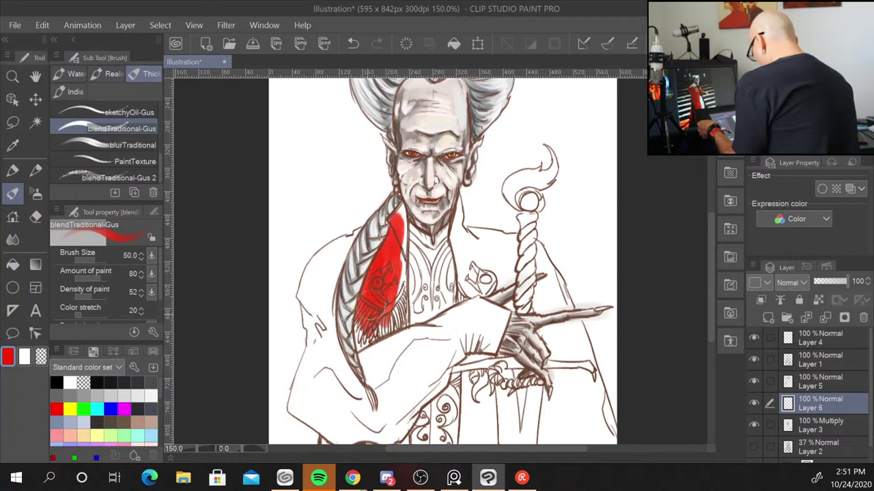
pyautogui.moveTo(382, 307); pyautogui.dragTo(351, 342)
pyautogui.moveTo(396, 286); pyautogui.dragTo(355, 344)
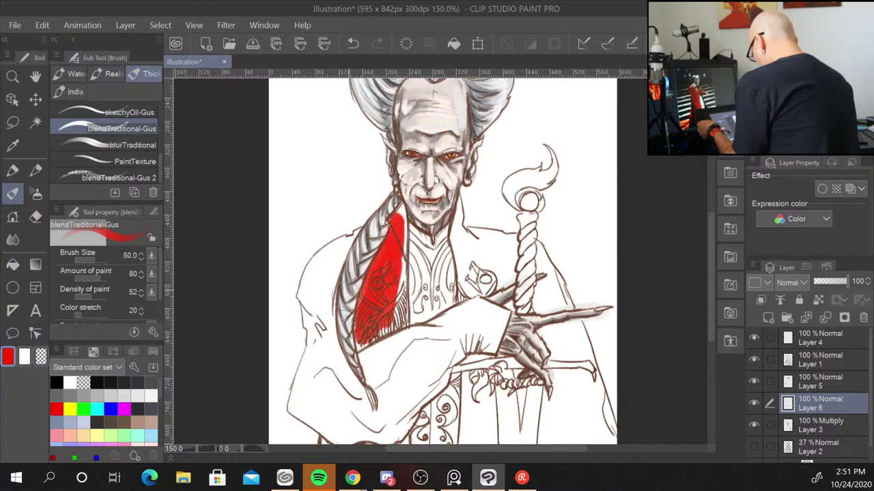
# Fill the robe left of the braid with red down its left side
pyautogui.moveTo(355, 239)
pyautogui.mouseDown()
pyautogui.moveTo(331, 303)
pyautogui.moveTo(323, 290)
pyautogui.mouseUp()
pyautogui.moveTo(363, 222)
pyautogui.mouseDown()
pyautogui.moveTo(338, 254)
pyautogui.moveTo(335, 240)
pyautogui.moveTo(307, 301)
pyautogui.mouseUp()
pyautogui.moveTo(338, 259); pyautogui.dragTo(311, 345)
pyautogui.moveTo(334, 300); pyautogui.dragTo(320, 365)
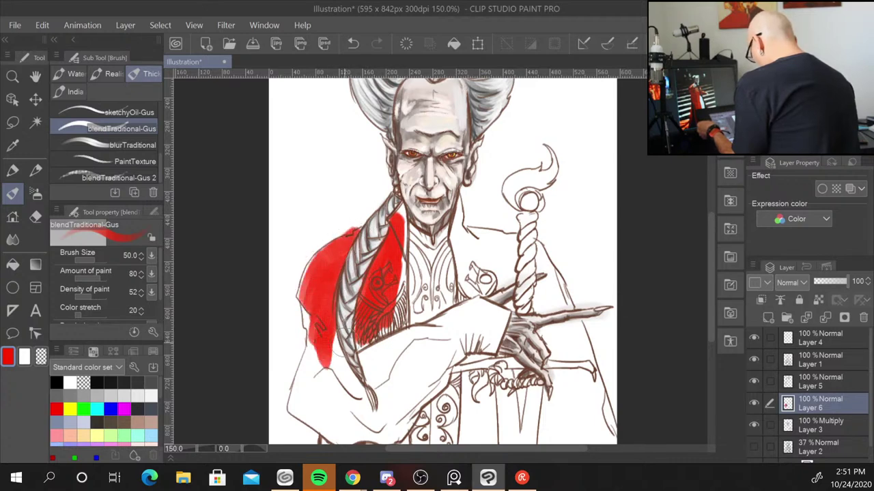
pyautogui.moveTo(339, 330); pyautogui.dragTo(338, 389)
pyautogui.moveTo(348, 344); pyautogui.dragTo(352, 399)
# Paint the forearm sleeve, lower robe, chest and collar red, with light red on the left edge
pyautogui.moveTo(382, 357); pyautogui.dragTo(485, 307)
pyautogui.moveTo(413, 348); pyautogui.dragTo(495, 307)
pyautogui.moveTo(420, 365); pyautogui.dragTo(505, 321)
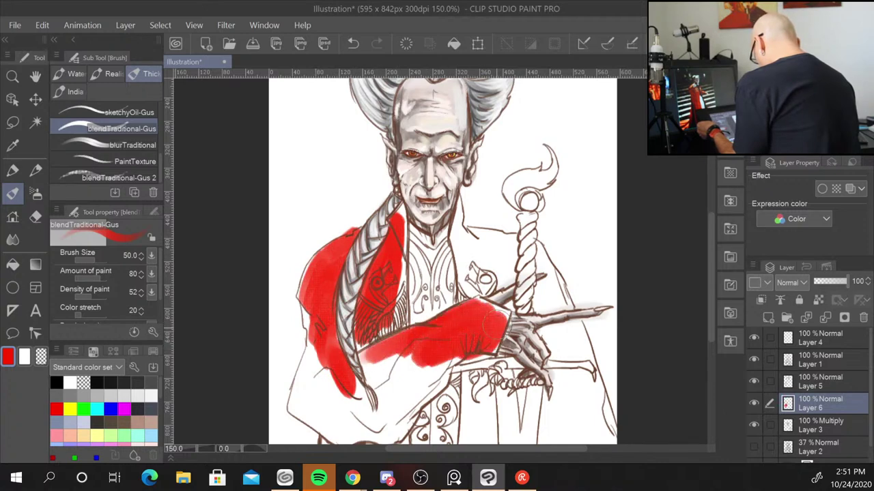
pyautogui.moveTo(459, 345); pyautogui.dragTo(417, 399)
pyautogui.moveTo(470, 361); pyautogui.dragTo(427, 405)
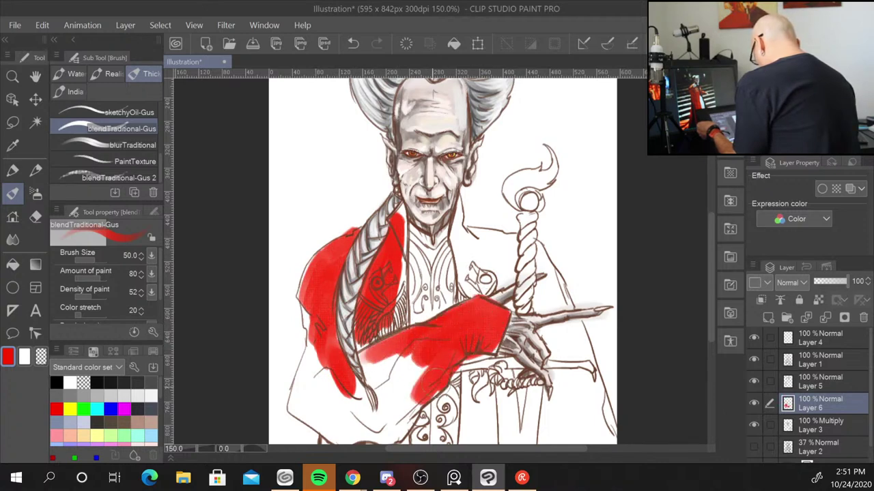
pyautogui.moveTo(427, 363)
pyautogui.mouseDown()
pyautogui.moveTo(386, 437)
pyautogui.moveTo(369, 398)
pyautogui.moveTo(382, 317)
pyautogui.mouseUp()
pyautogui.moveTo(369, 349); pyautogui.dragTo(401, 296)
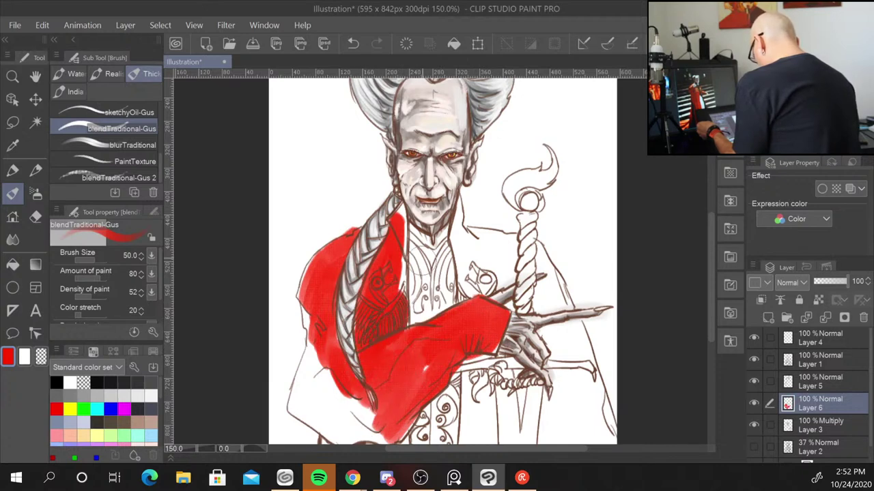
pyautogui.moveTo(409, 188); pyautogui.dragTo(408, 236)
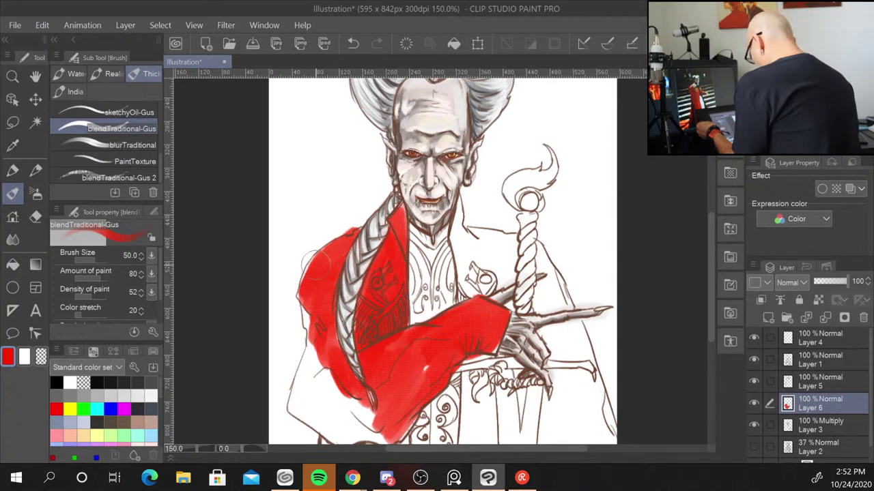
pyautogui.moveTo(310, 338); pyautogui.dragTo(304, 392)
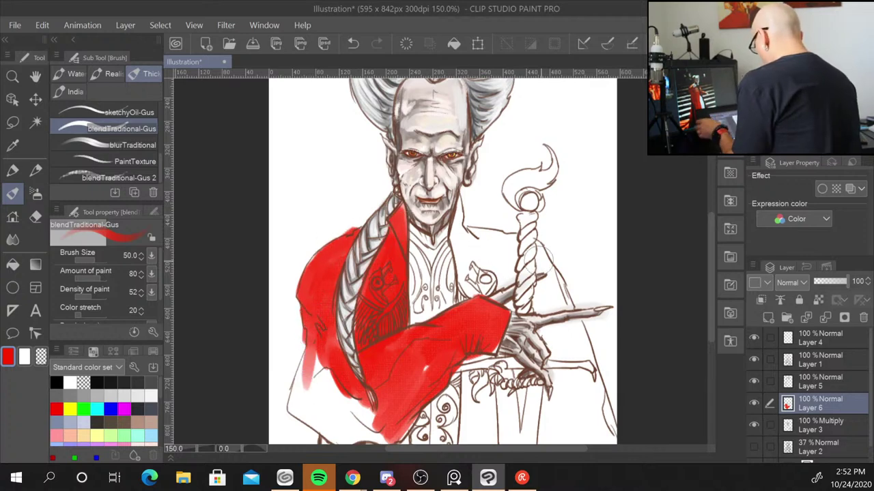
# Pan down and paint red over the lower robe, its lower-right, left edge and corner
pyautogui.moveTo(581, 314); pyautogui.dragTo(615, 195)
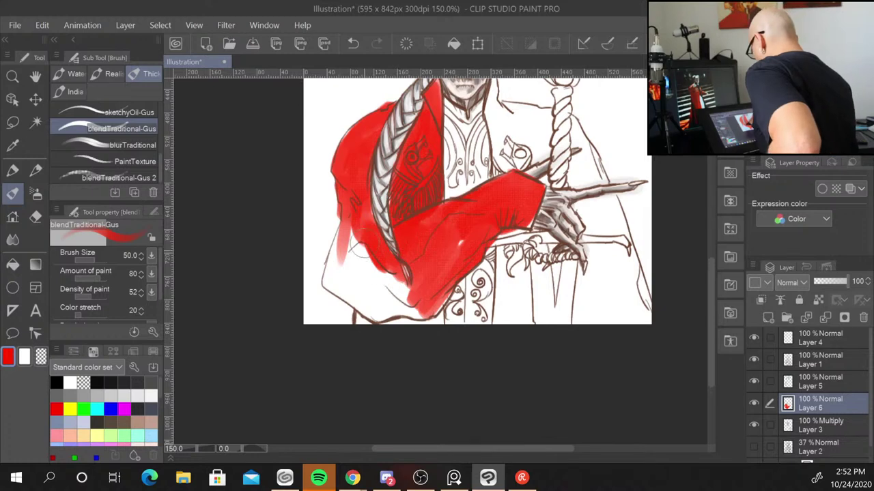
pyautogui.moveTo(355, 239)
pyautogui.mouseDown()
pyautogui.moveTo(383, 321)
pyautogui.moveTo(410, 328)
pyautogui.moveTo(420, 319)
pyautogui.mouseUp()
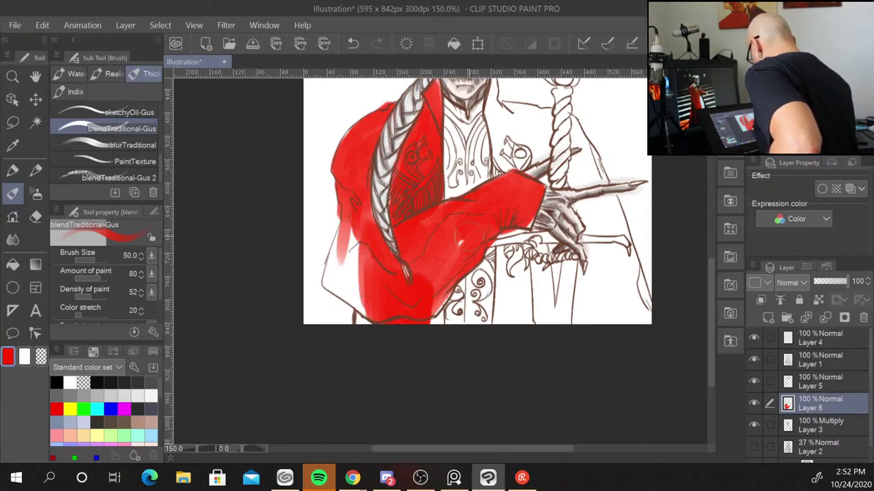
pyautogui.moveTo(459, 242)
pyautogui.mouseDown()
pyautogui.moveTo(436, 301)
pyautogui.moveTo(447, 317)
pyautogui.mouseUp()
pyautogui.moveTo(458, 268); pyautogui.dragTo(472, 275)
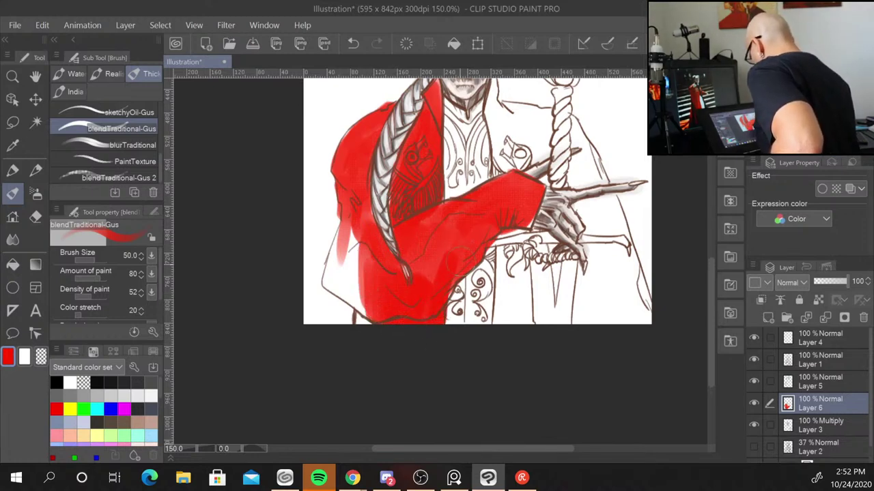
pyautogui.moveTo(356, 232); pyautogui.dragTo(345, 301)
pyautogui.moveTo(341, 218)
pyautogui.mouseDown()
pyautogui.moveTo(330, 284)
pyautogui.moveTo(337, 253)
pyautogui.mouseUp()
pyautogui.moveTo(326, 283)
pyautogui.mouseDown()
pyautogui.moveTo(352, 311)
pyautogui.moveTo(355, 263)
pyautogui.moveTo(384, 279)
pyautogui.mouseUp()
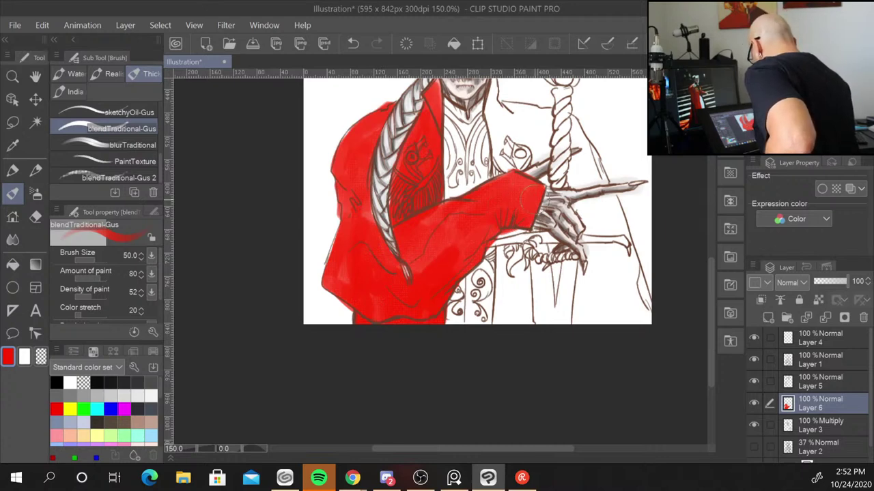
# Paint red around both sides of the sword hilt
pyautogui.moveTo(505, 256); pyautogui.dragTo(509, 319)
pyautogui.moveTo(516, 242); pyautogui.dragTo(524, 317)
pyautogui.moveTo(529, 260); pyautogui.dragTo(526, 290)
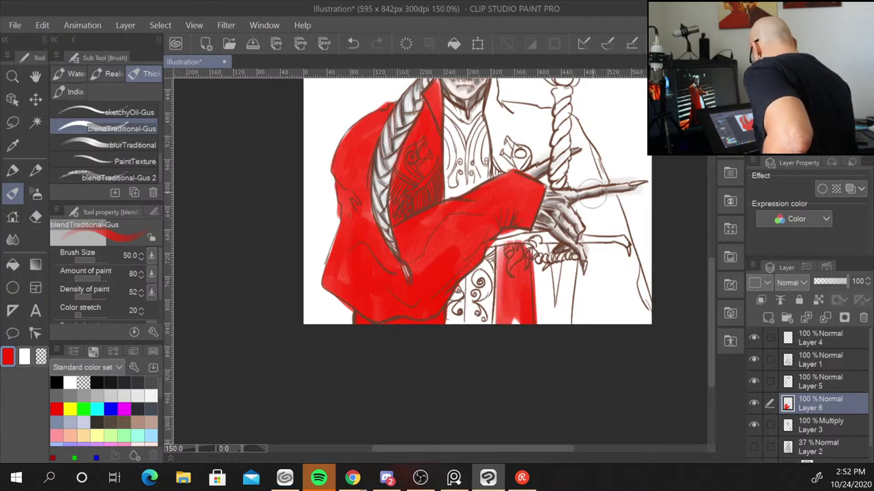
pyautogui.moveTo(597, 253)
pyautogui.mouseDown()
pyautogui.moveTo(577, 320)
pyautogui.moveTo(592, 267)
pyautogui.mouseUp()
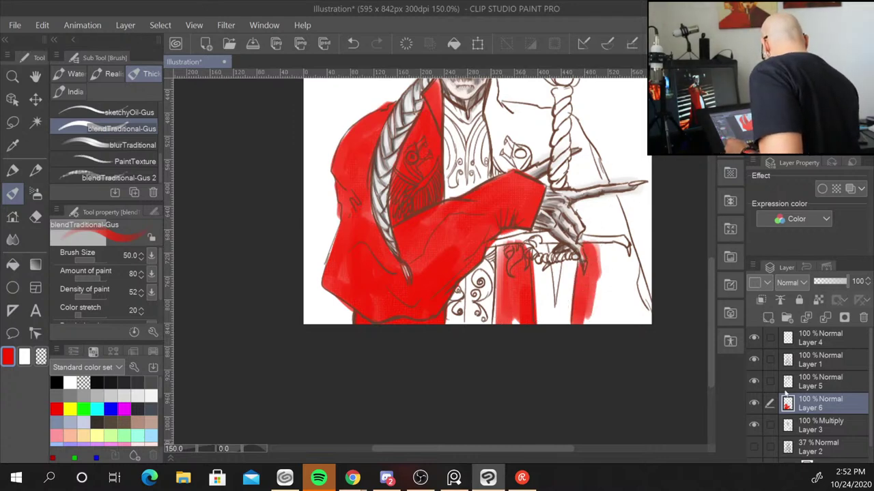
# Move Layer 6 below Multiply Layer 3 and toggle Layer 3's visibility to compare
pyautogui.click(754, 426)
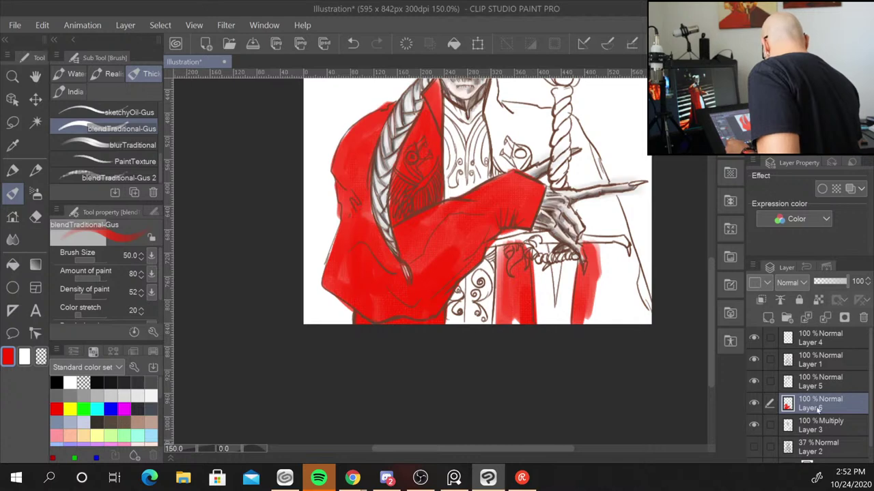
pyautogui.moveTo(818, 408); pyautogui.dragTo(817, 437)
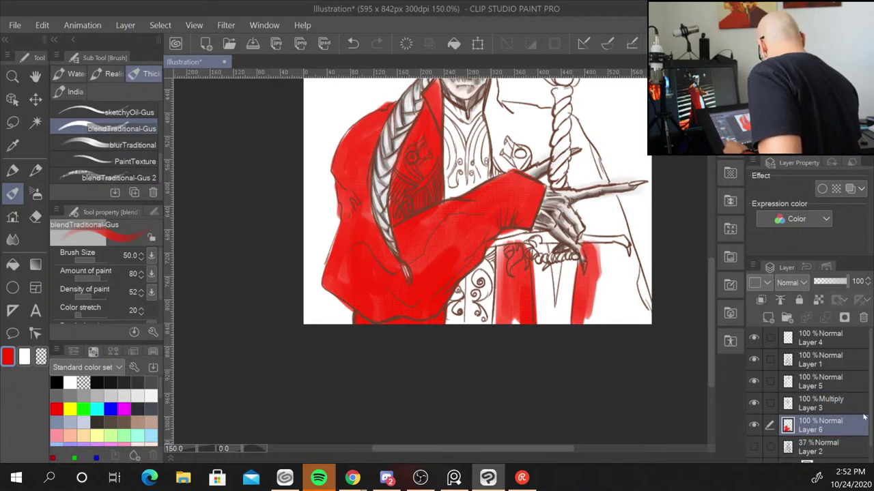
pyautogui.click(753, 410)
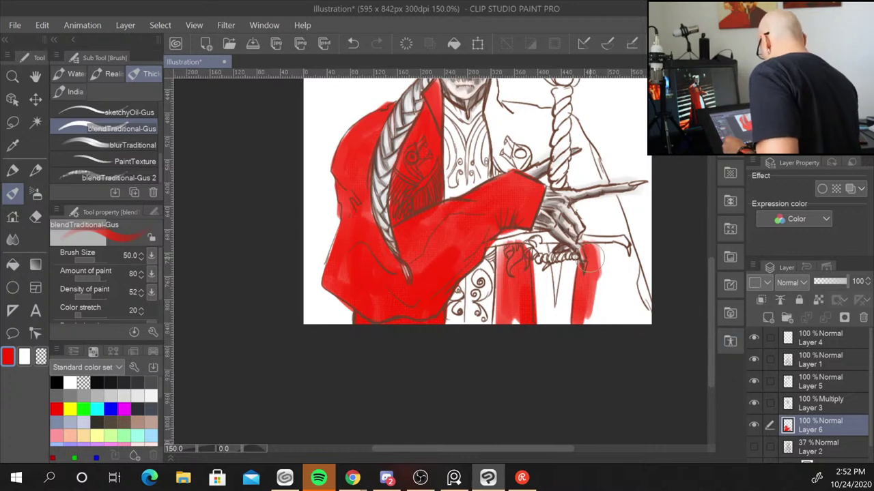
# Zoom in and paint red beside the sword hilt, under the claw and right of the hand
pyautogui.hotkey('ctrl', '+')
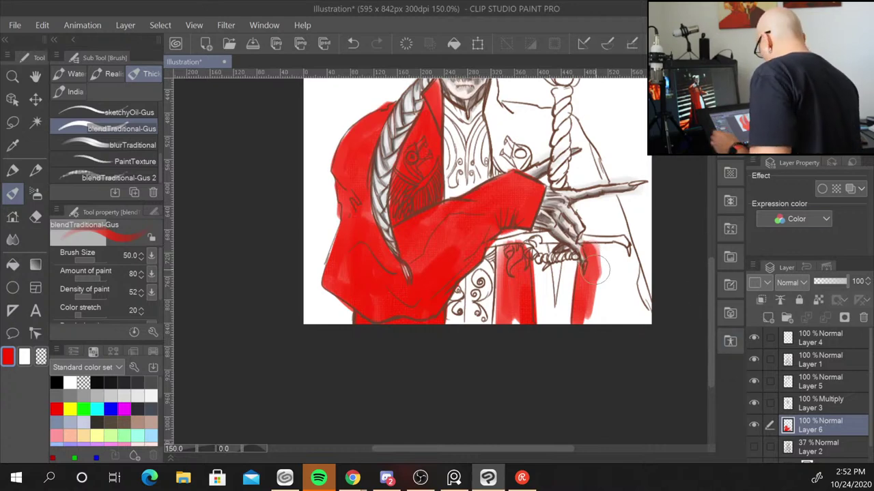
pyautogui.hotkey('ctrl', '+')
pyautogui.hotkey('ctrl', '+')
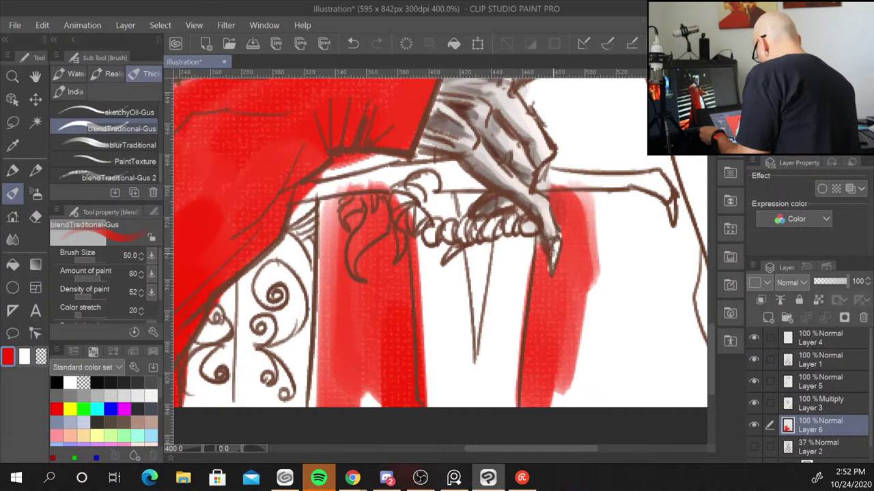
pyautogui.moveTo(590, 238)
pyautogui.mouseDown()
pyautogui.moveTo(612, 404)
pyautogui.moveTo(661, 256)
pyautogui.moveTo(577, 225)
pyautogui.mouseUp()
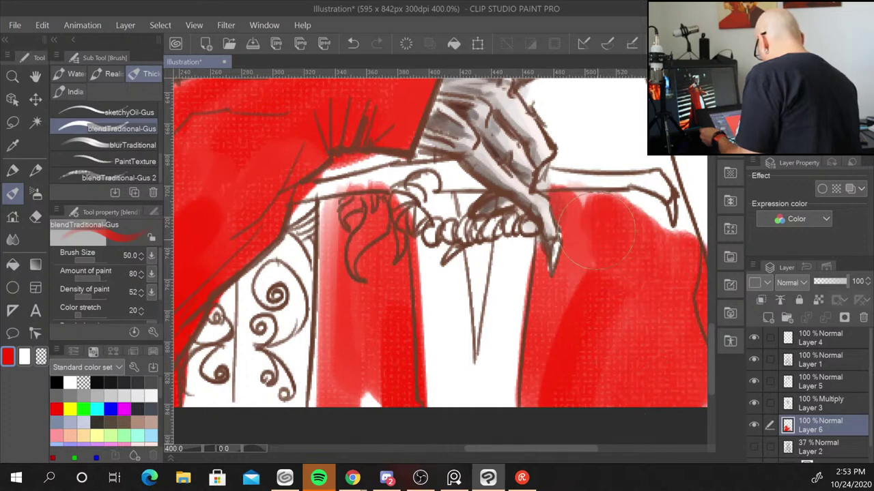
pyautogui.moveTo(584, 137)
pyautogui.mouseDown()
pyautogui.moveTo(573, 164)
pyautogui.moveTo(676, 218)
pyautogui.moveTo(672, 263)
pyautogui.mouseUp()
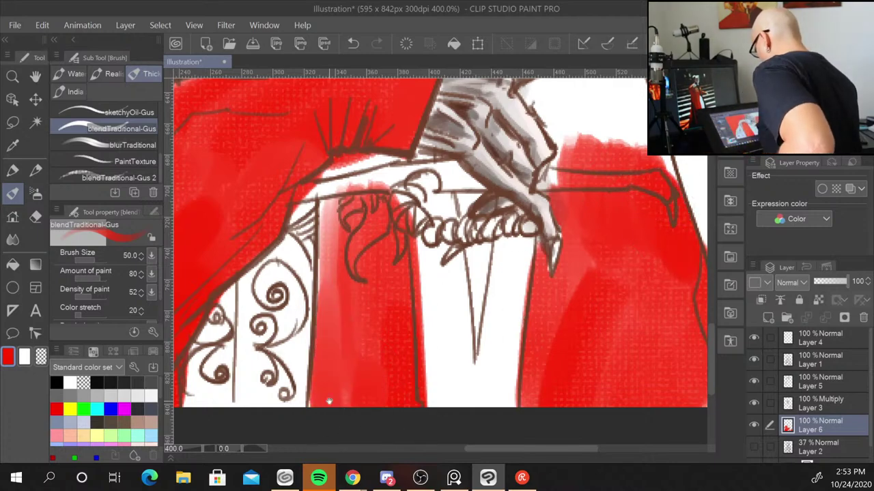
pyautogui.scroll(5, 333, 300)
pyautogui.moveTo(531, 219)
pyautogui.mouseDown()
pyautogui.moveTo(539, 266)
pyautogui.moveTo(518, 232)
pyautogui.moveTo(601, 204)
pyautogui.moveTo(578, 278)
pyautogui.moveTo(635, 260)
pyautogui.moveTo(553, 294)
pyautogui.moveTo(546, 205)
pyautogui.moveTo(506, 225)
pyautogui.moveTo(640, 397)
pyautogui.moveTo(628, 371)
pyautogui.mouseUp()
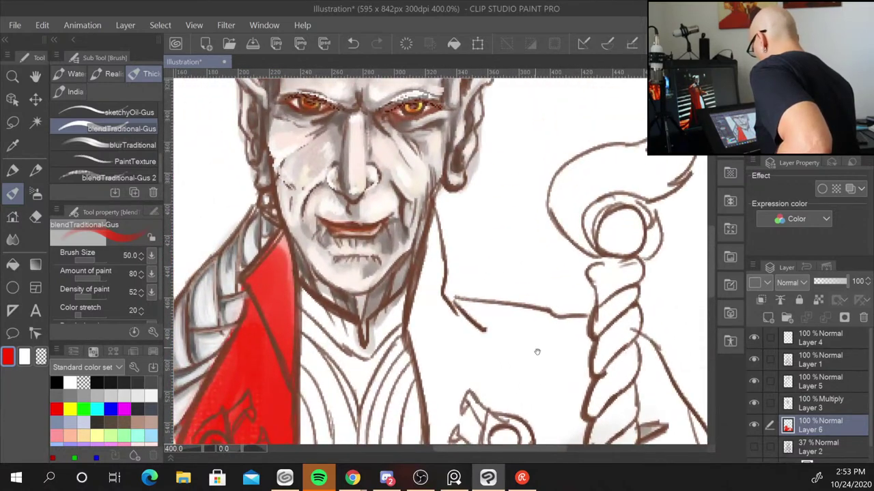
# Paint red along the collar, down beside the neck and shoulder, and right of the emblem
pyautogui.moveTo(533, 343)
pyautogui.mouseDown()
pyautogui.moveTo(516, 195)
pyautogui.moveTo(523, 226)
pyautogui.mouseUp()
pyautogui.moveTo(444, 133); pyautogui.dragTo(427, 205)
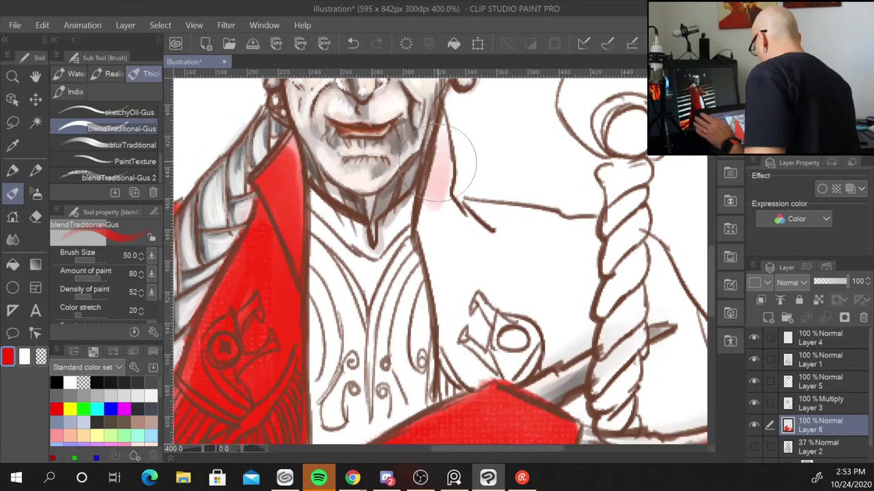
pyautogui.moveTo(440, 126); pyautogui.dragTo(430, 236)
pyautogui.moveTo(430, 203)
pyautogui.mouseDown()
pyautogui.moveTo(444, 137)
pyautogui.moveTo(450, 232)
pyautogui.moveTo(478, 253)
pyautogui.moveTo(431, 235)
pyautogui.moveTo(444, 307)
pyautogui.moveTo(437, 349)
pyautogui.moveTo(450, 383)
pyautogui.moveTo(482, 370)
pyautogui.moveTo(565, 302)
pyautogui.mouseUp()
pyautogui.moveTo(518, 355)
pyautogui.mouseDown()
pyautogui.moveTo(555, 332)
pyautogui.moveTo(580, 342)
pyautogui.mouseUp()
pyautogui.moveTo(580, 226)
pyautogui.mouseDown()
pyautogui.moveTo(604, 355)
pyautogui.moveTo(553, 314)
pyautogui.moveTo(539, 239)
pyautogui.moveTo(501, 273)
pyautogui.moveTo(478, 219)
pyautogui.moveTo(519, 204)
pyautogui.moveTo(587, 212)
pyautogui.moveTo(585, 235)
pyautogui.mouseUp()
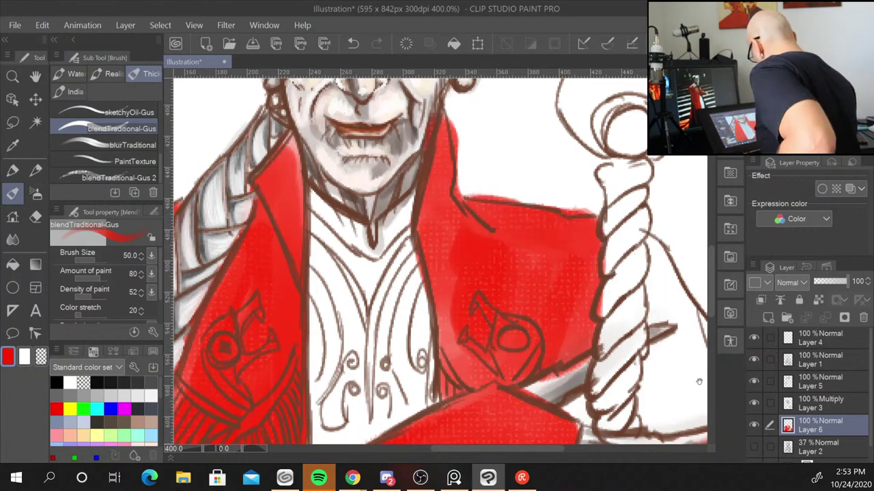
# With a smaller brush, fill red between the rope and coat line near the sword
pyautogui.moveTo(614, 307); pyautogui.dragTo(436, 246)
pyautogui.press('[')
pyautogui.press('[')
pyautogui.press('[')
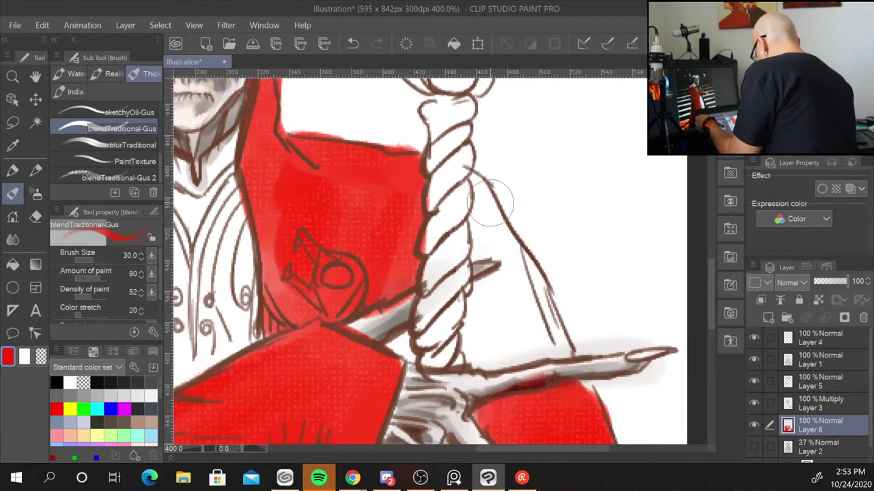
pyautogui.moveTo(485, 226)
pyautogui.mouseDown()
pyautogui.moveTo(482, 182)
pyautogui.moveTo(472, 232)
pyautogui.moveTo(486, 263)
pyautogui.moveTo(502, 218)
pyautogui.moveTo(484, 196)
pyautogui.moveTo(565, 351)
pyautogui.moveTo(515, 277)
pyautogui.moveTo(495, 263)
pyautogui.moveTo(471, 300)
pyautogui.moveTo(471, 345)
pyautogui.mouseUp()
pyautogui.moveTo(468, 300)
pyautogui.mouseDown()
pyautogui.moveTo(457, 321)
pyautogui.moveTo(478, 355)
pyautogui.moveTo(498, 307)
pyautogui.moveTo(532, 355)
pyautogui.moveTo(539, 345)
pyautogui.moveTo(558, 354)
pyautogui.mouseUp()
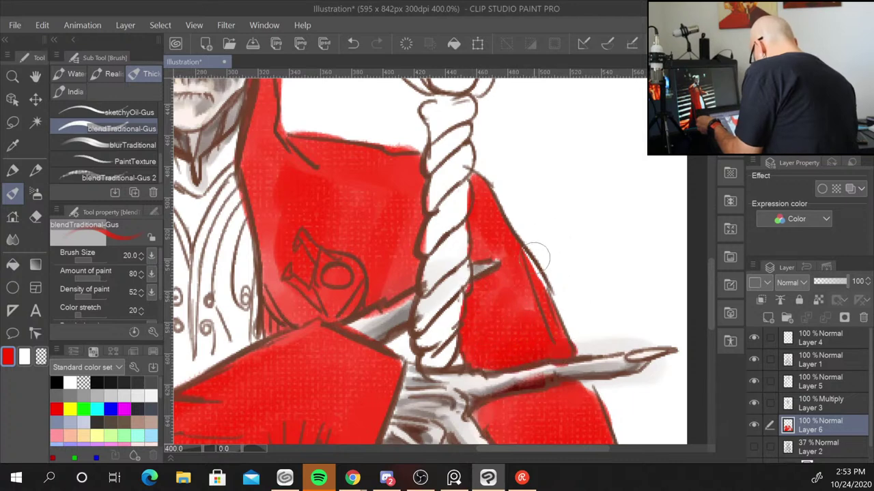
pyautogui.moveTo(415, 337)
pyautogui.mouseDown()
pyautogui.moveTo(396, 344)
pyautogui.moveTo(410, 358)
pyautogui.mouseUp()
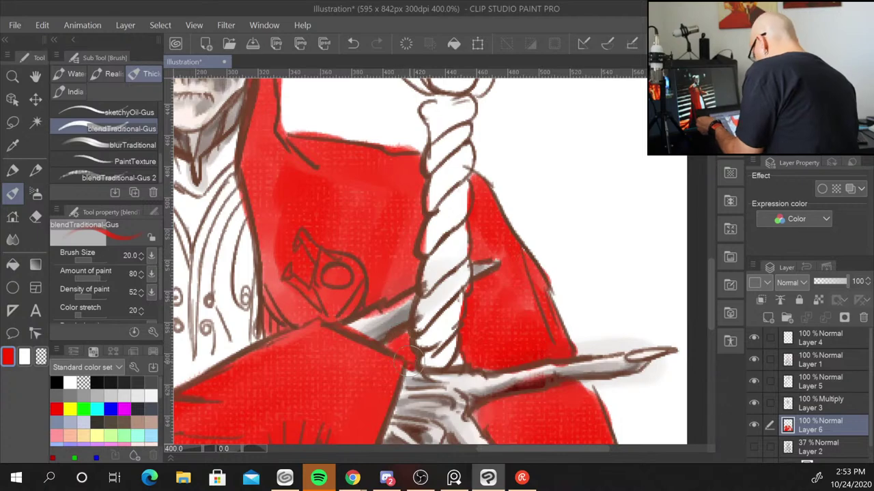
# Zoom out and reposition the view to show the whole figure and head
pyautogui.scroll(-3, 588, 258)
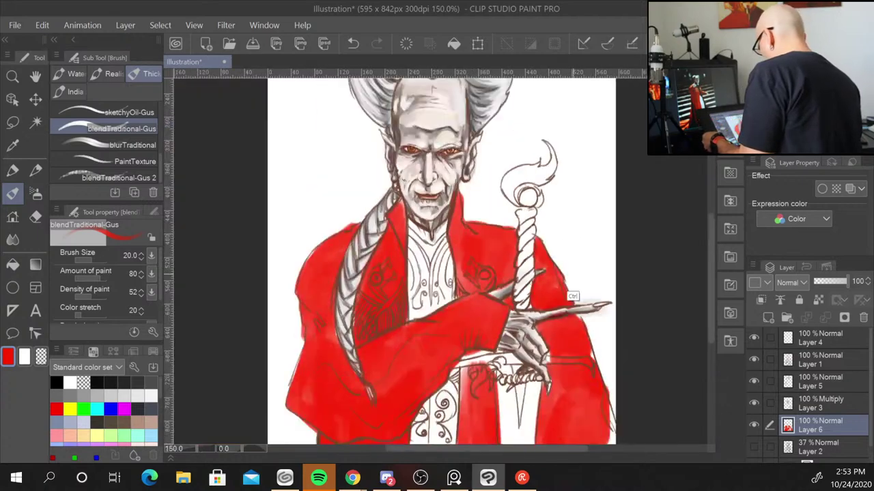
pyautogui.moveTo(603, 268); pyautogui.dragTo(591, 398)
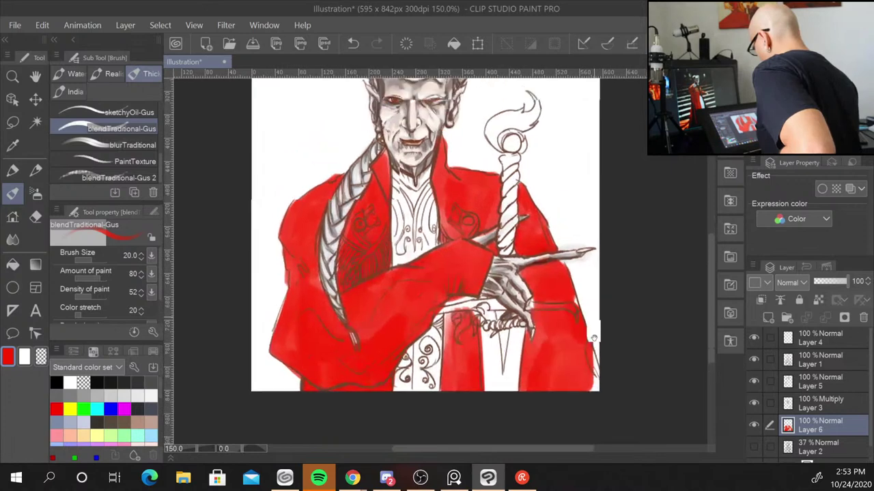
pyautogui.scroll(1, 591, 398)
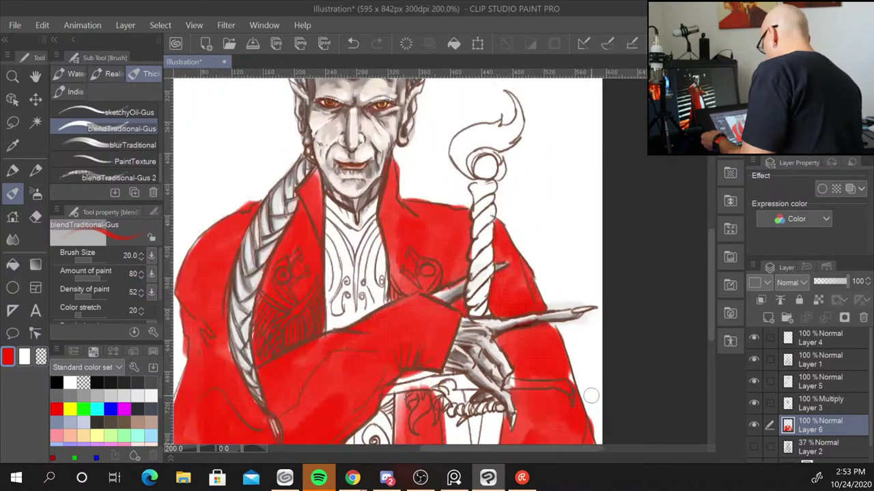
pyautogui.scroll(1, 591, 396)
pyautogui.scroll(1, 591, 396)
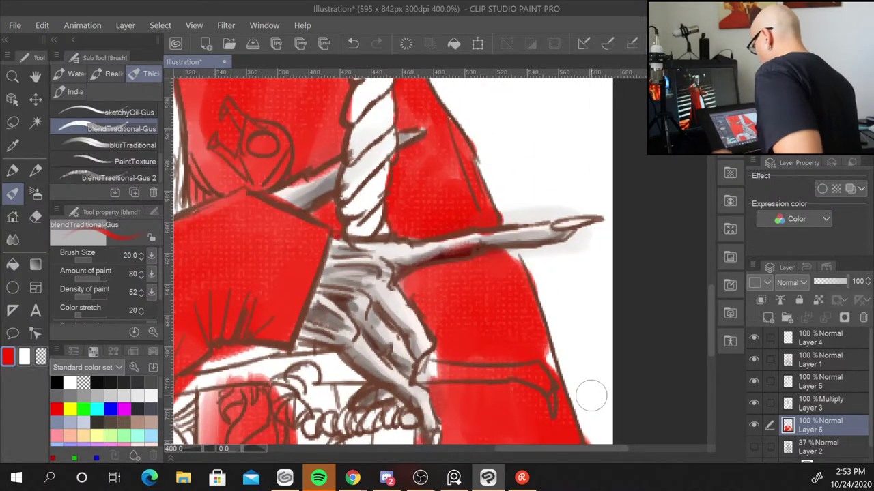
pyautogui.scroll(-2, 516, 298)
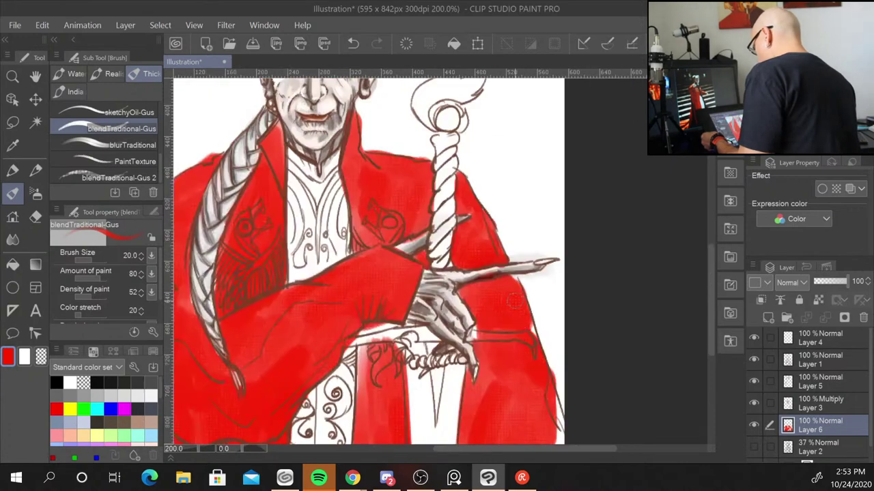
pyautogui.scroll(2, 513, 303)
pyautogui.scroll(-2, 514, 307)
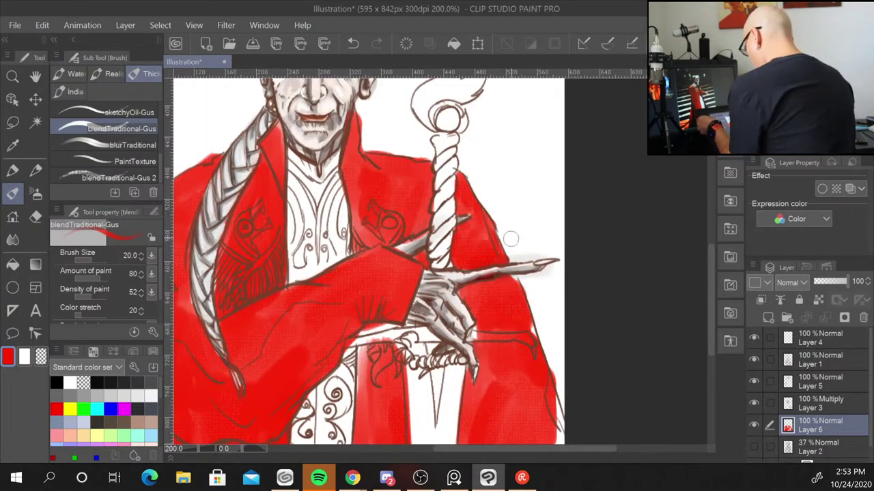
pyautogui.moveTo(517, 217); pyautogui.dragTo(596, 255)
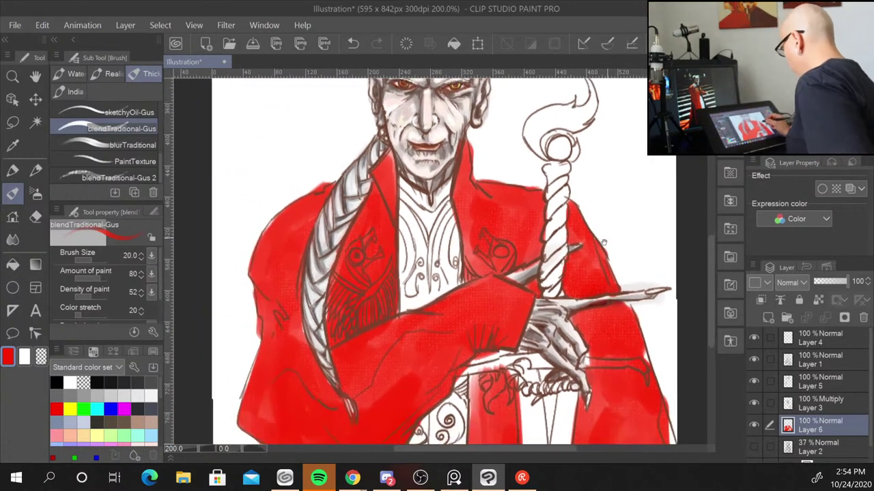
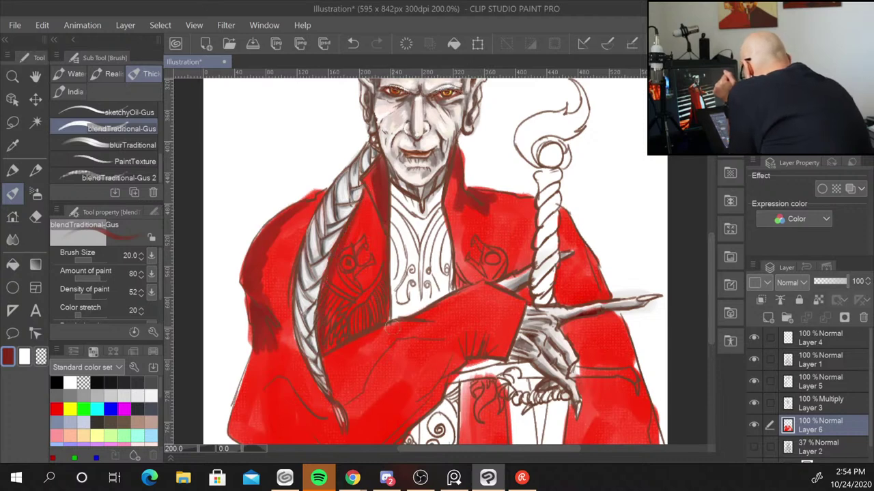
# Darken the robe below the lapel and fill white gaps on the chest and lower sleeve with red
pyautogui.moveTo(385, 327); pyautogui.dragTo(345, 379)
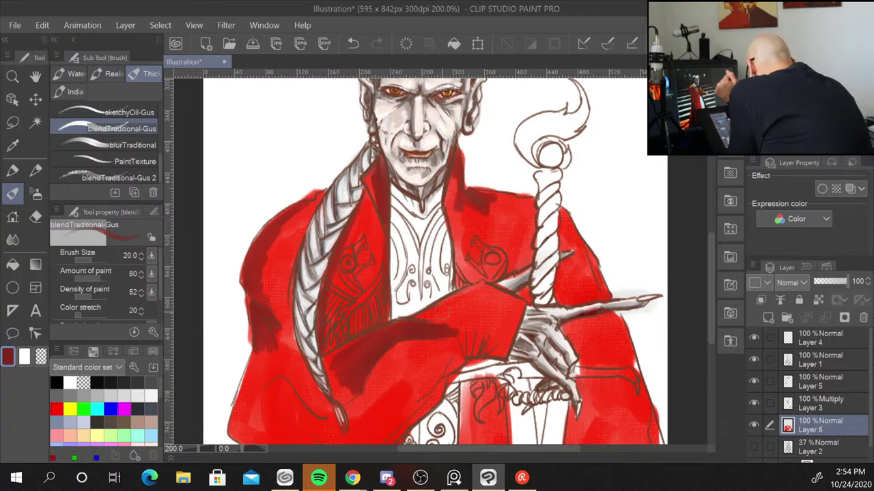
pyautogui.moveTo(420, 311); pyautogui.dragTo(419, 320)
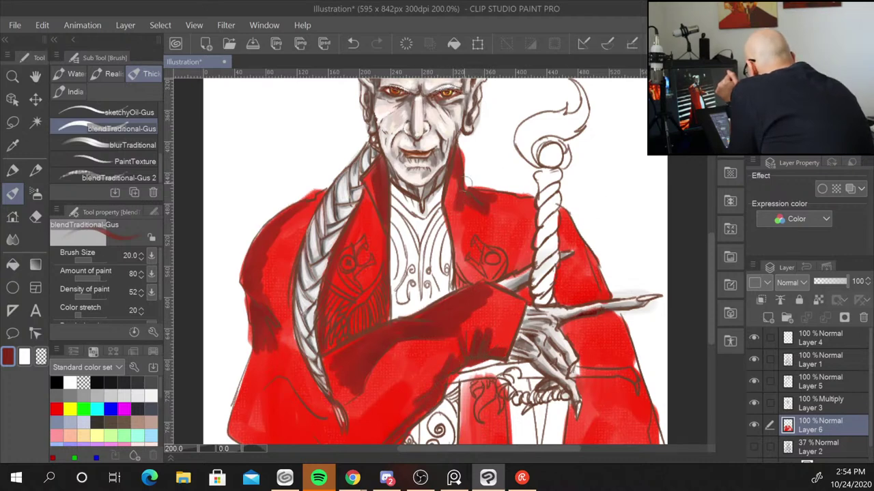
pyautogui.moveTo(453, 211)
pyautogui.mouseDown()
pyautogui.moveTo(461, 283)
pyautogui.moveTo(473, 177)
pyautogui.mouseUp()
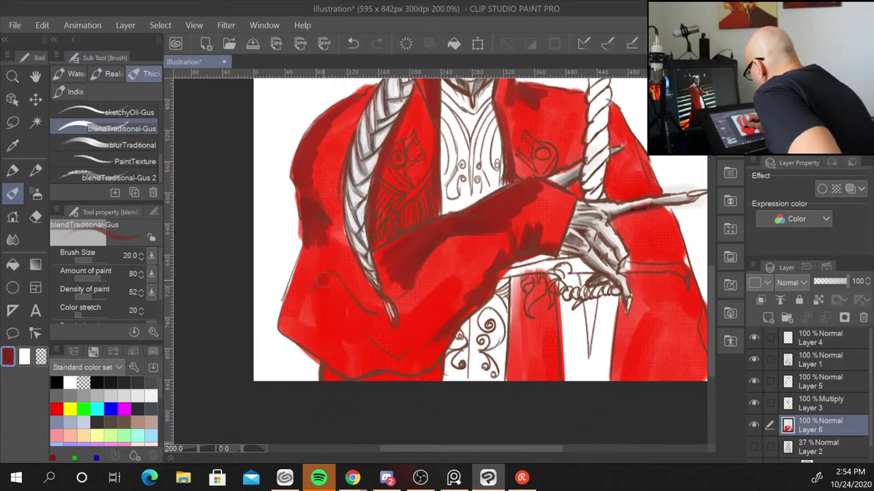
pyautogui.moveTo(327, 280)
pyautogui.mouseDown()
pyautogui.moveTo(376, 320)
pyautogui.moveTo(322, 310)
pyautogui.moveTo(358, 325)
pyautogui.mouseUp()
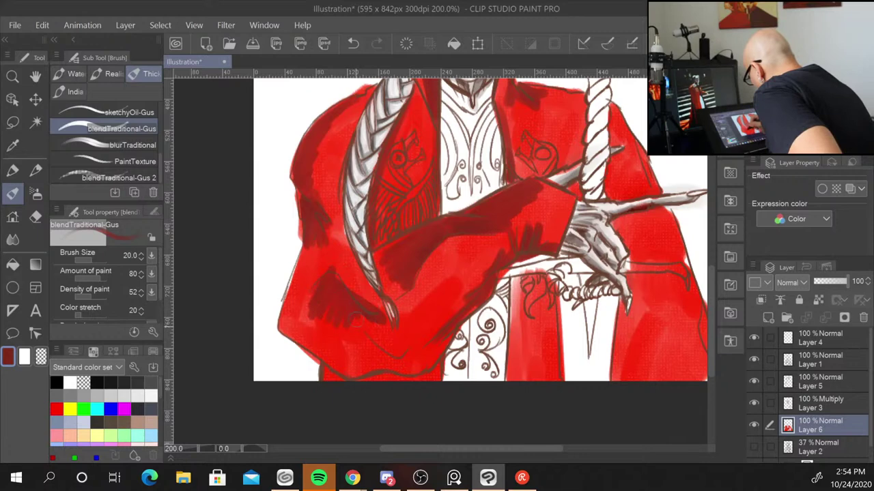
pyautogui.moveTo(403, 352); pyautogui.dragTo(441, 312)
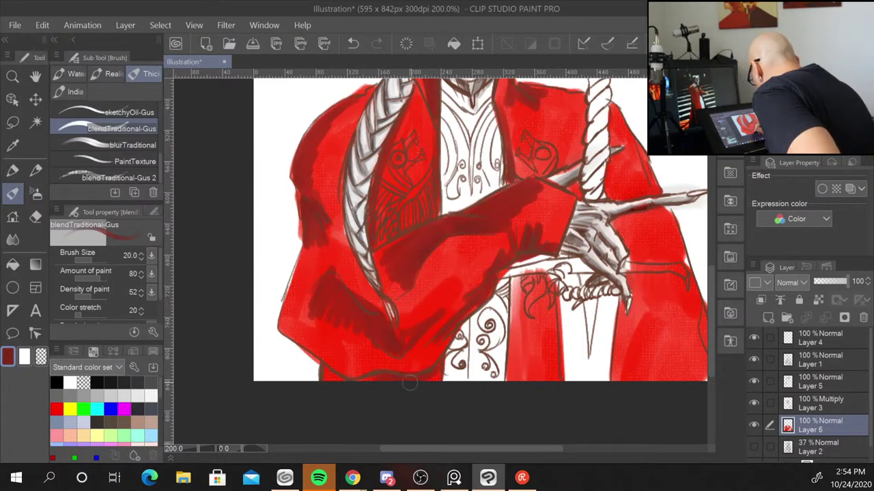
pyautogui.moveTo(516, 277); pyautogui.dragTo(518, 375)
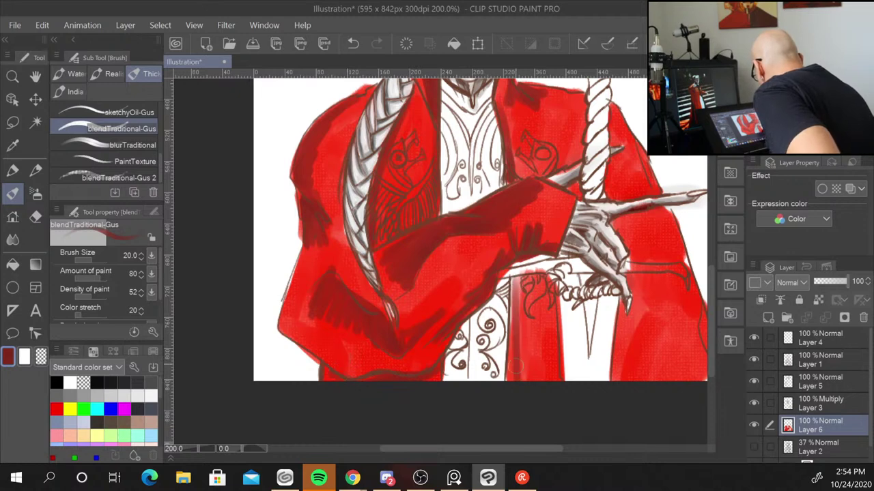
pyautogui.moveTo(522, 274)
pyautogui.mouseDown()
pyautogui.moveTo(553, 300)
pyautogui.moveTo(554, 379)
pyautogui.mouseUp()
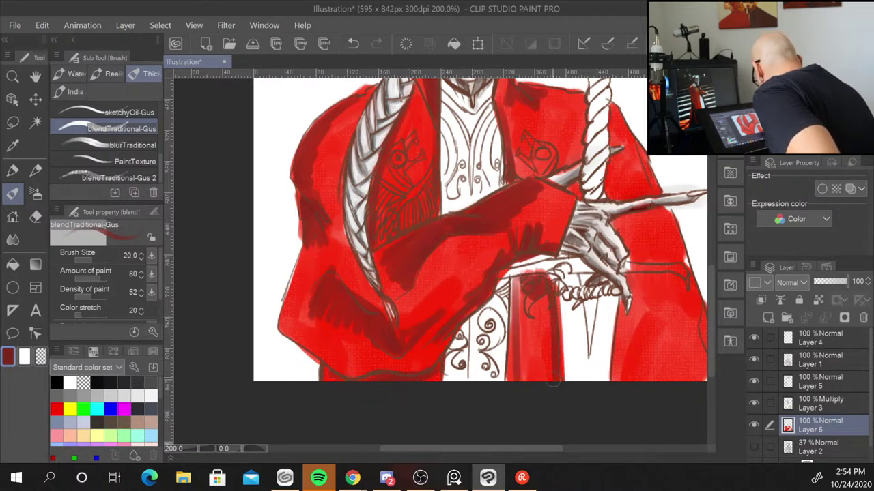
# Fill the white gaps beside the staff and hand, and deepen the lower right robe
pyautogui.moveTo(623, 303)
pyautogui.mouseDown()
pyautogui.moveTo(619, 381)
pyautogui.moveTo(637, 270)
pyautogui.moveTo(672, 280)
pyautogui.moveTo(643, 296)
pyautogui.moveTo(687, 284)
pyautogui.moveTo(696, 389)
pyautogui.moveTo(675, 340)
pyautogui.moveTo(695, 380)
pyautogui.mouseUp()
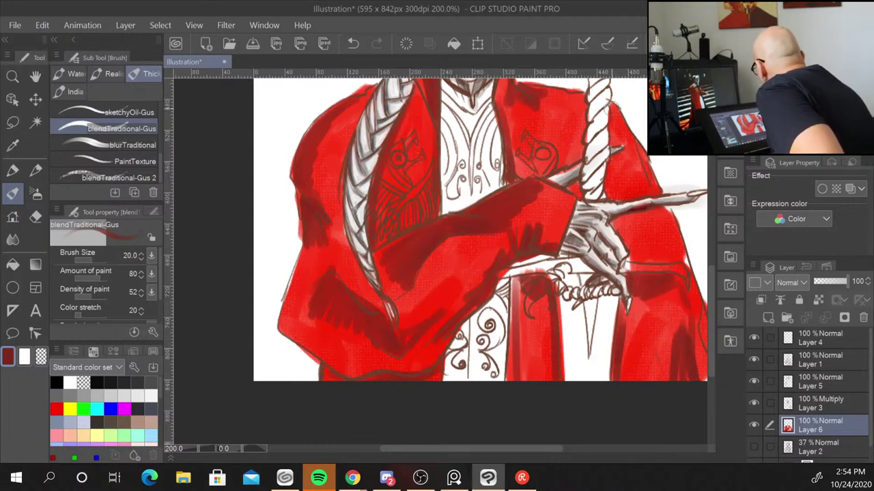
pyautogui.moveTo(613, 123)
pyautogui.mouseDown()
pyautogui.moveTo(623, 163)
pyautogui.moveTo(606, 198)
pyautogui.mouseUp()
pyautogui.moveTo(636, 148); pyautogui.dragTo(641, 190)
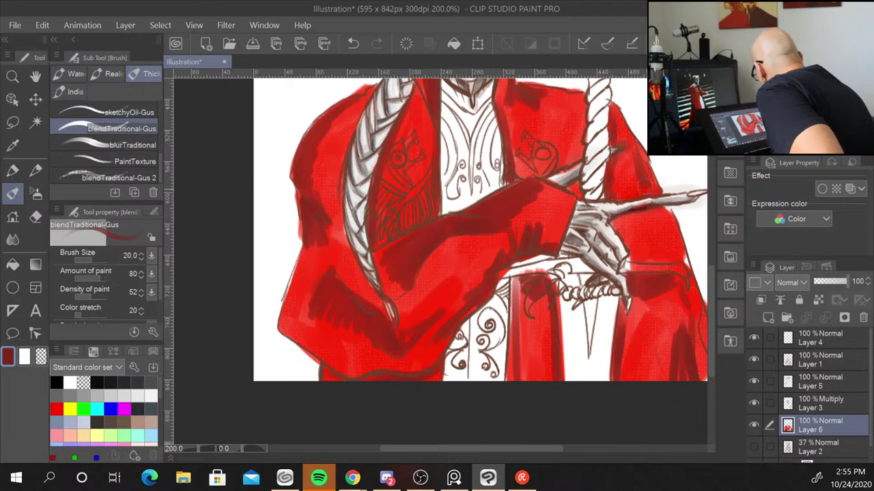
pyautogui.moveTo(623, 222)
pyautogui.mouseDown()
pyautogui.moveTo(638, 212)
pyautogui.moveTo(645, 249)
pyautogui.moveTo(618, 225)
pyautogui.moveTo(648, 243)
pyautogui.mouseUp()
pyautogui.scroll(3, 478, 259)
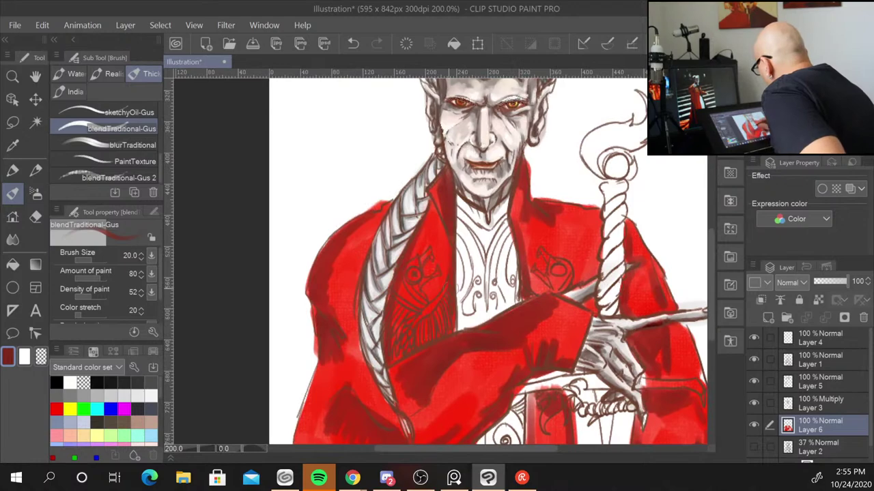
pyautogui.moveTo(392, 378); pyautogui.dragTo(414, 408)
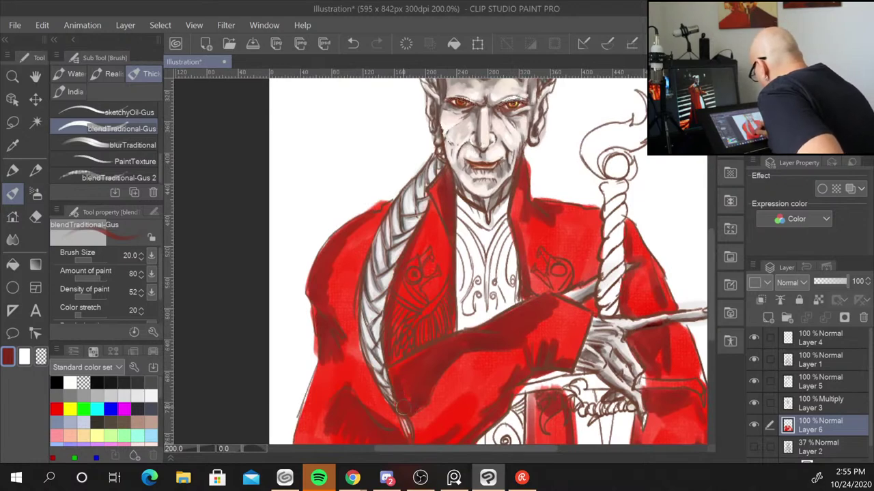
pyautogui.scroll(-1, 403, 409)
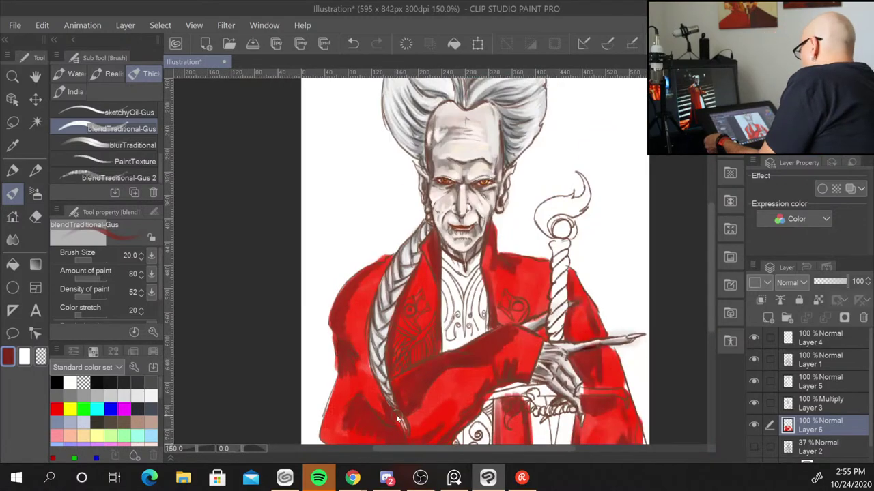
pyautogui.scroll(-1, 400, 420)
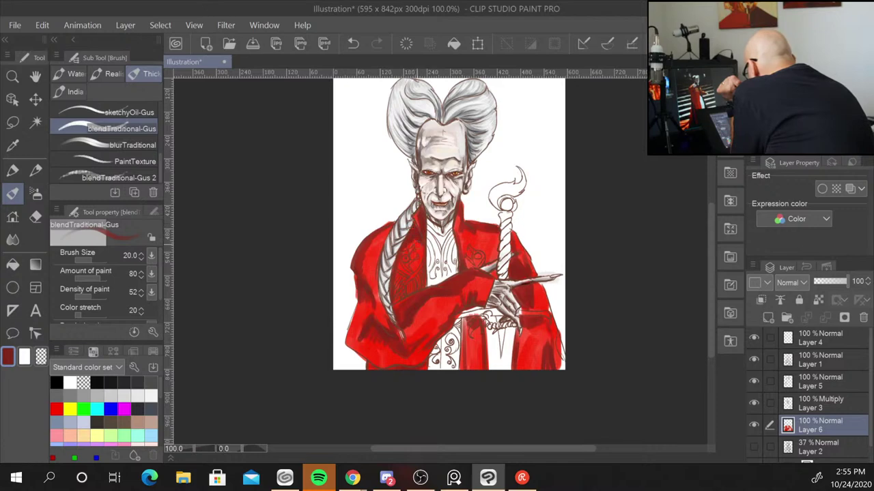
pyautogui.hotkey('ctrl', '-')
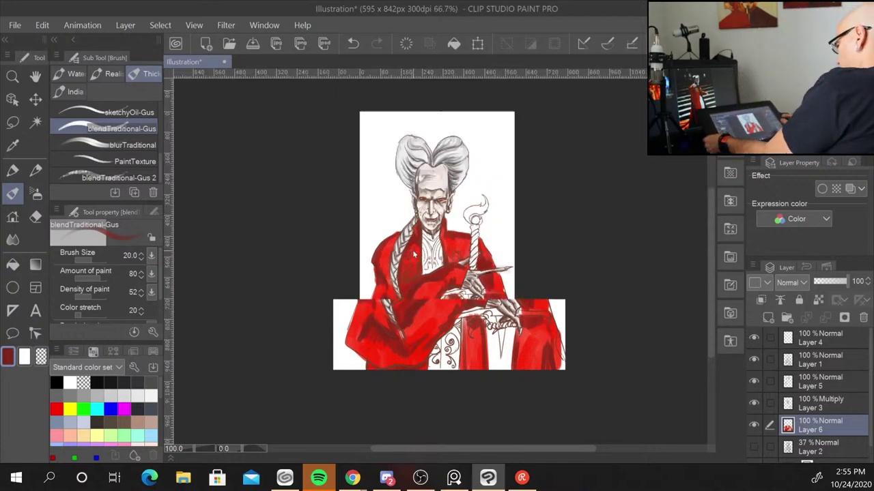
pyautogui.hotkey('ctrl', '+')
pyautogui.hotkey('ctrl', '+')
pyautogui.hotkey('ctrl', '+')
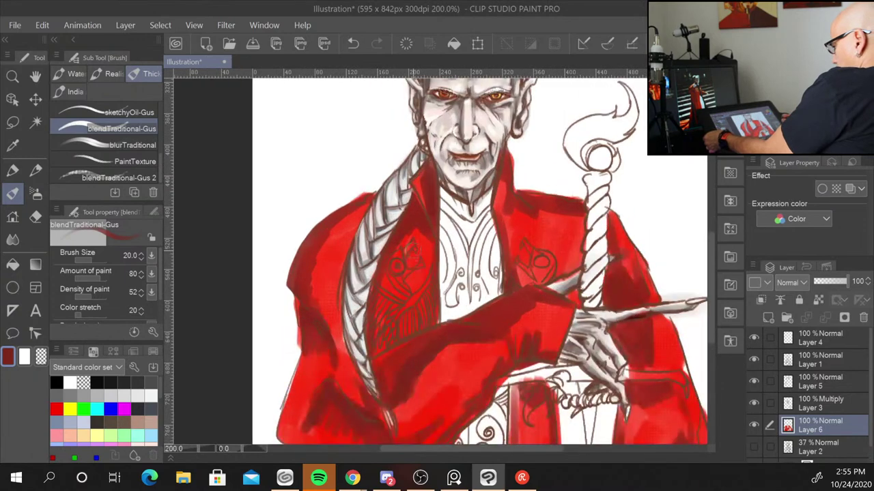
pyautogui.moveTo(639, 141); pyautogui.dragTo(587, 308)
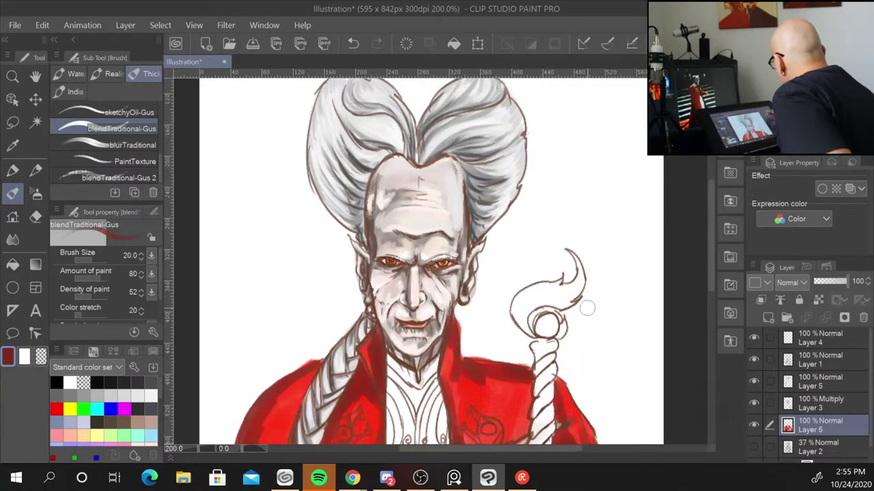
# Shift the painting colour from dark red to a lighter orange tone
pyautogui.click(56, 409)
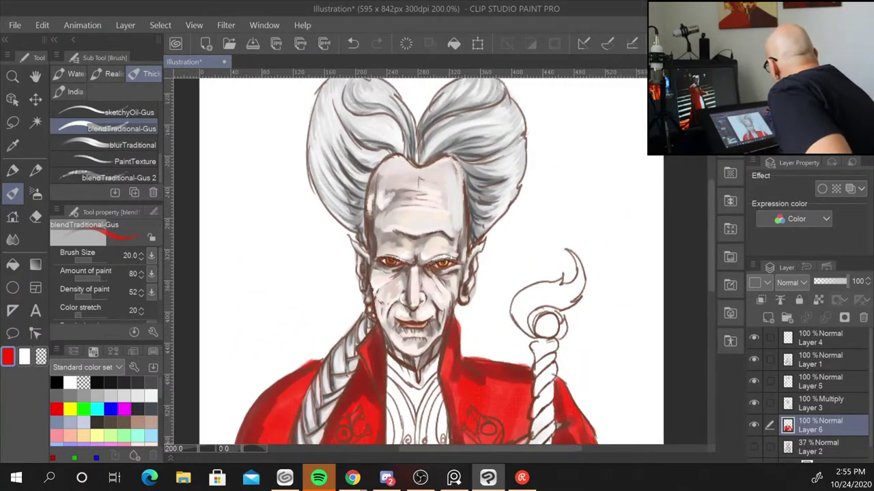
pyautogui.keyDown('alt'); pyautogui.click(477, 410); pyautogui.keyUp('alt')
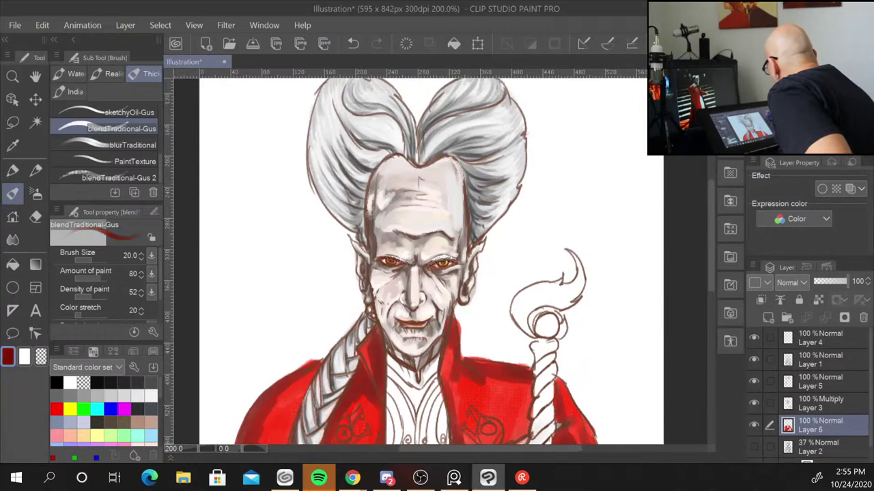
pyautogui.moveTo(478, 409)
pyautogui.mouseDown()
pyautogui.moveTo(587, 417)
pyautogui.moveTo(574, 420)
pyautogui.mouseUp()
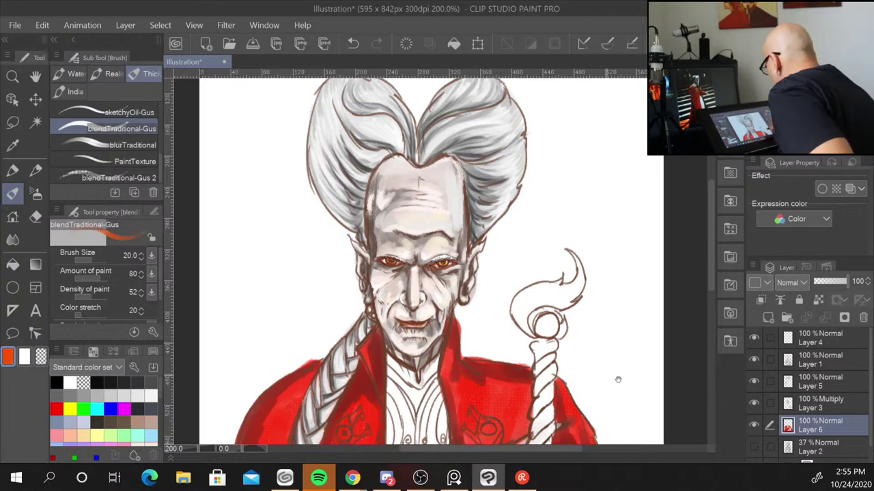
pyautogui.moveTo(627, 366); pyautogui.dragTo(648, 185)
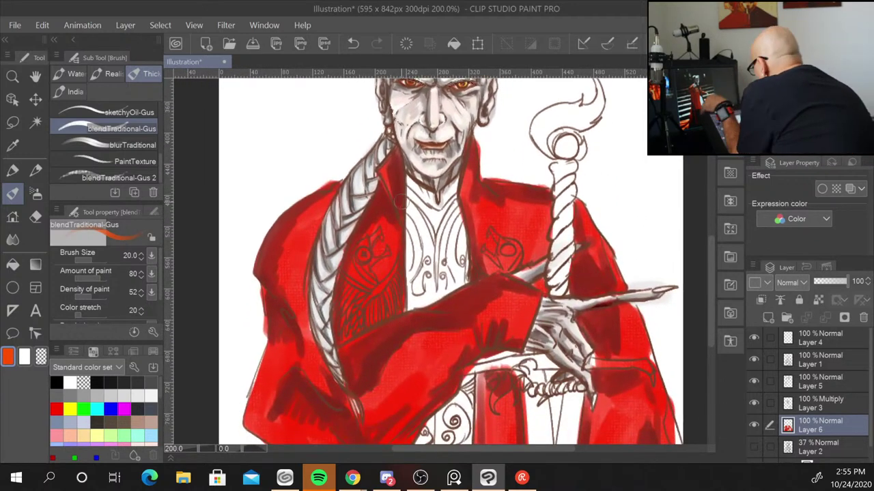
# Paint orange highlights on the upper-left robe, sleeve, upper-right chest and beside the staff
pyautogui.moveTo(315, 215); pyautogui.dragTo(298, 266)
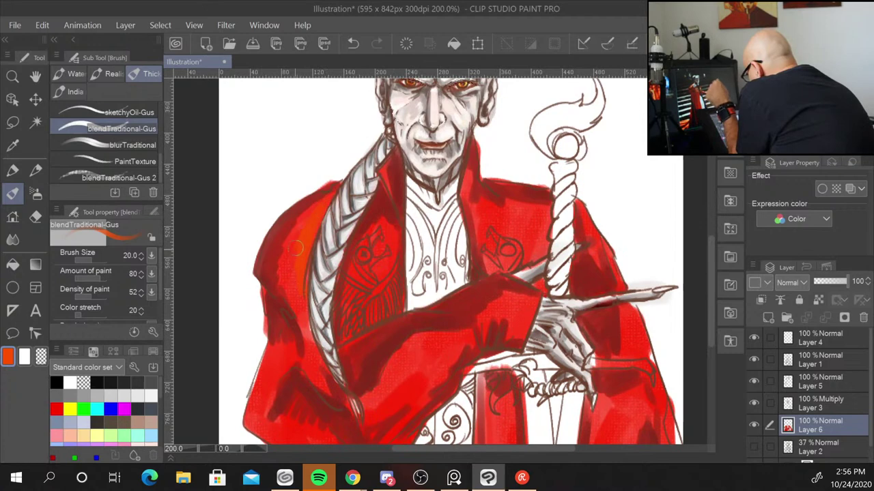
pyautogui.moveTo(319, 209); pyautogui.dragTo(287, 239)
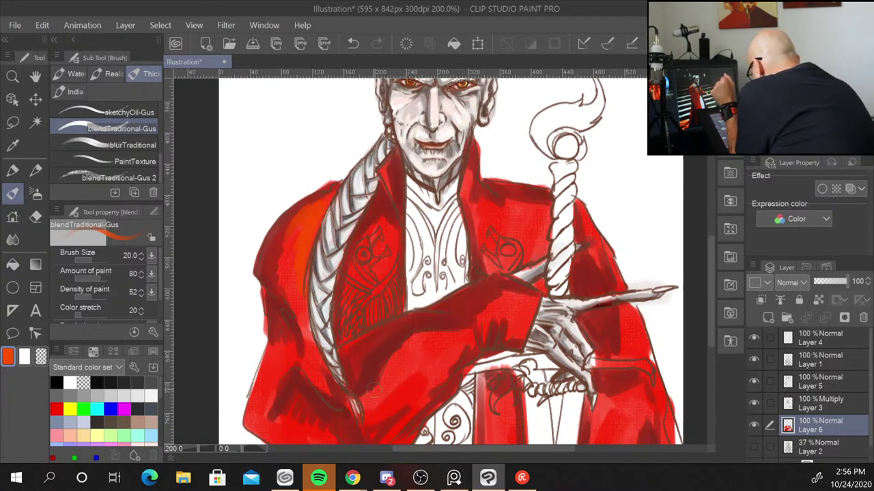
pyautogui.moveTo(382, 383)
pyautogui.mouseDown()
pyautogui.moveTo(404, 350)
pyautogui.moveTo(478, 331)
pyautogui.moveTo(407, 356)
pyautogui.mouseUp()
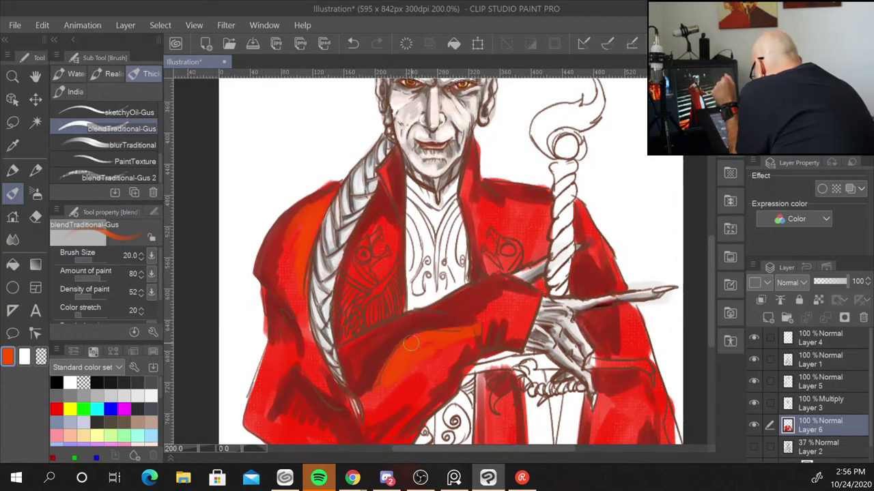
pyautogui.moveTo(503, 307)
pyautogui.mouseDown()
pyautogui.moveTo(486, 329)
pyautogui.moveTo(529, 308)
pyautogui.mouseUp()
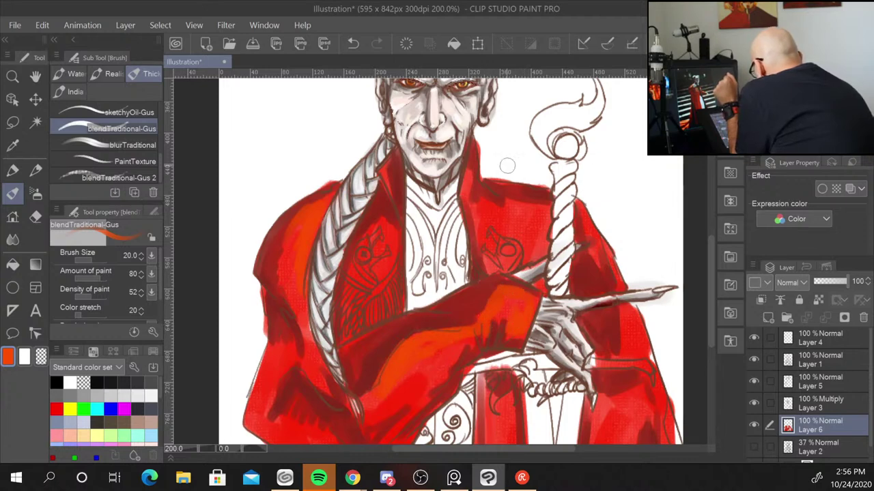
pyautogui.moveTo(486, 206); pyautogui.dragTo(549, 203)
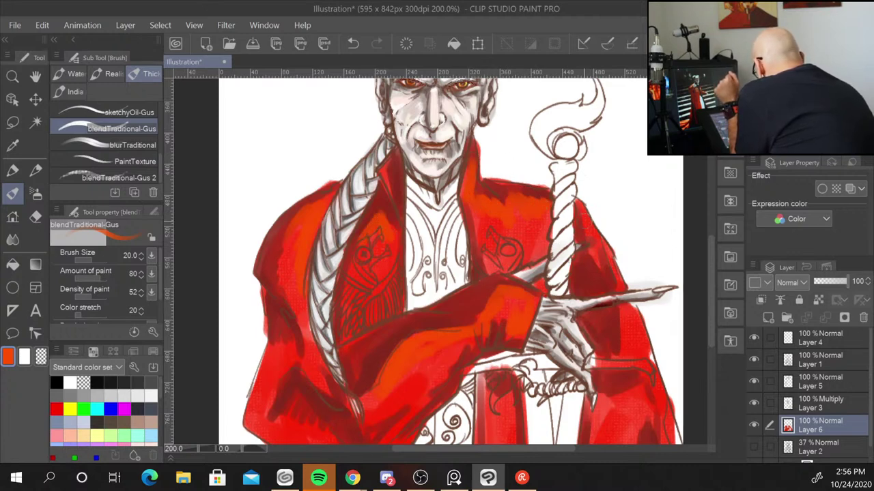
pyautogui.moveTo(587, 230); pyautogui.dragTo(600, 276)
# Highlight the robe around the hand, the lower robe and its left edge with lighter orange
pyautogui.moveTo(622, 344); pyautogui.dragTo(634, 374)
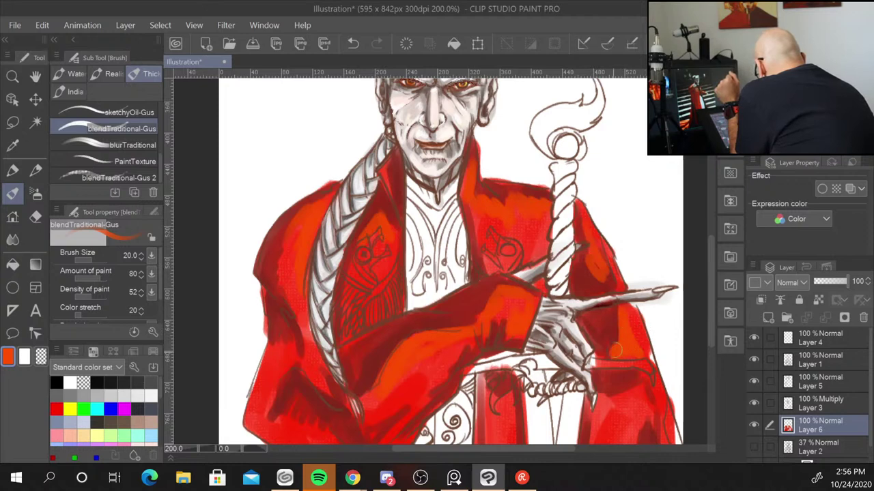
pyautogui.moveTo(609, 400)
pyautogui.mouseDown()
pyautogui.moveTo(595, 436)
pyautogui.moveTo(629, 403)
pyautogui.mouseUp()
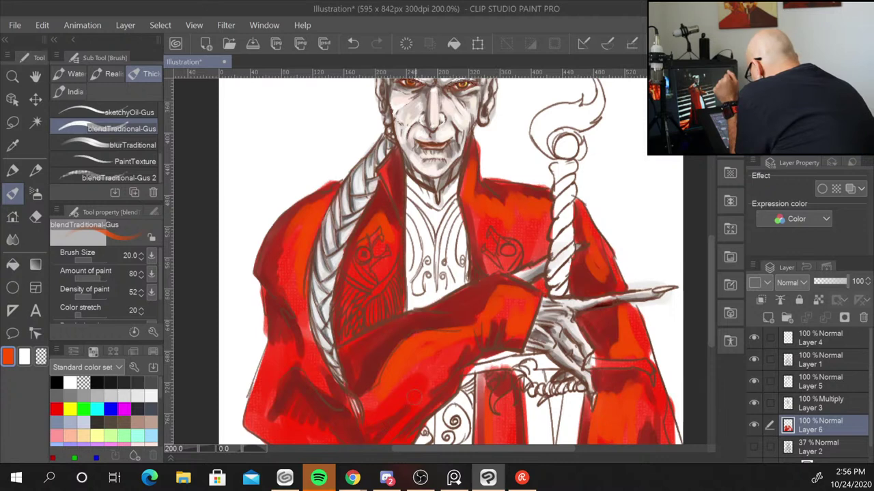
pyautogui.moveTo(417, 401)
pyautogui.mouseDown()
pyautogui.moveTo(397, 424)
pyautogui.moveTo(375, 432)
pyautogui.mouseUp()
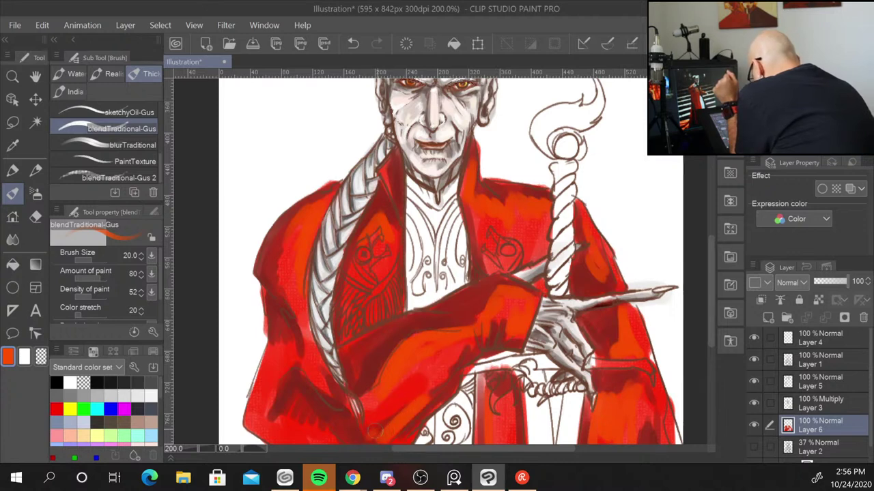
pyautogui.moveTo(293, 414); pyautogui.dragTo(326, 434)
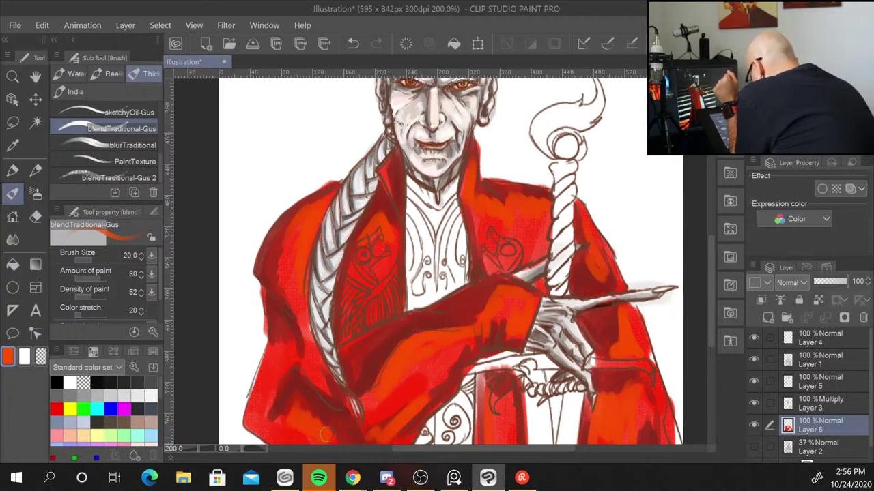
pyautogui.moveTo(269, 363); pyautogui.dragTo(251, 419)
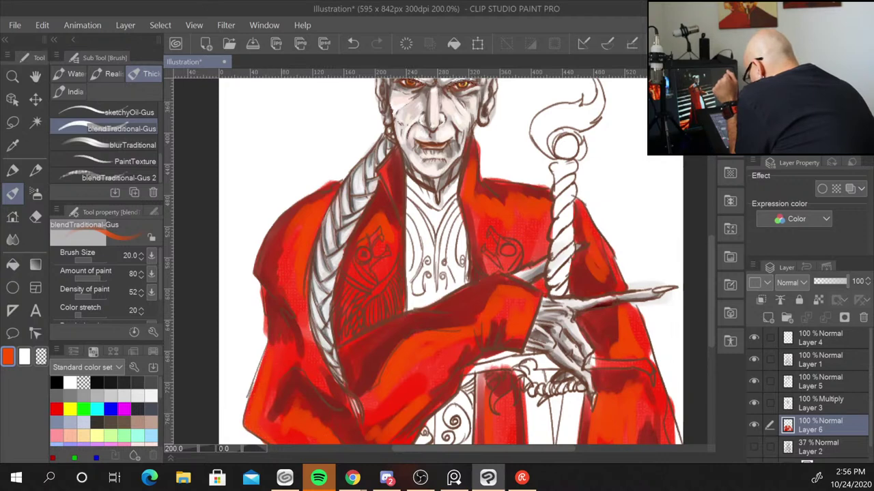
# Reduce the brush size from 20 to 8 and zoom out to see the whole figure
pyautogui.press('[')
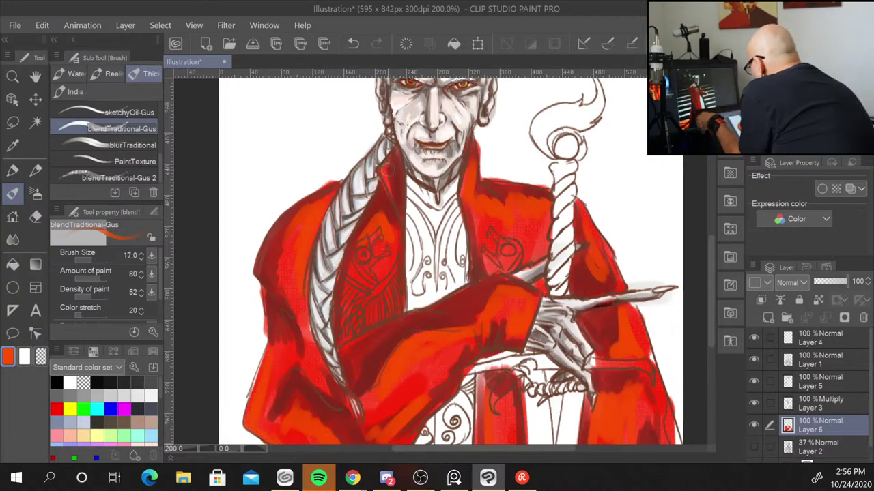
pyautogui.press('[')
pyautogui.press('[')
pyautogui.press('[')
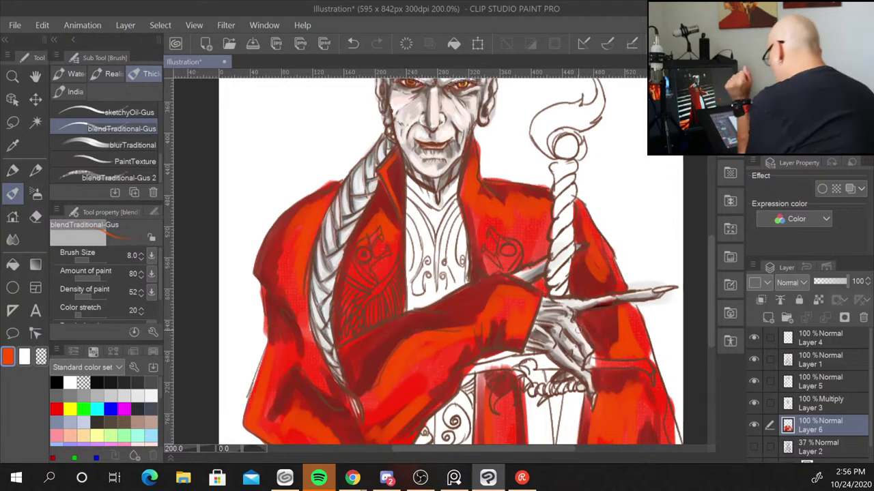
pyautogui.hotkey('ctrl', '-')
# Pick pure red from the colour set and zoom in on the collar area
pyautogui.hotkey('ctrl', '-')
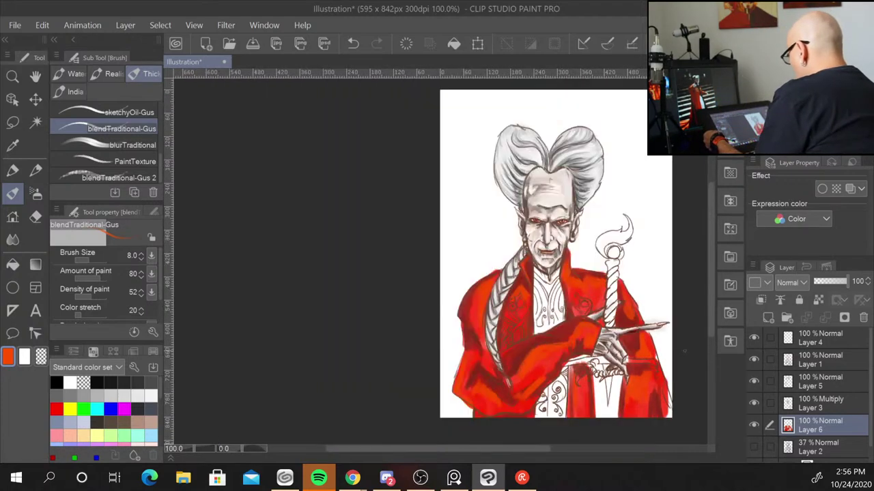
pyautogui.hotkey('ctrl', '+')
pyautogui.hotkey('ctrl', '-')
pyautogui.hotkey('ctrl', '-')
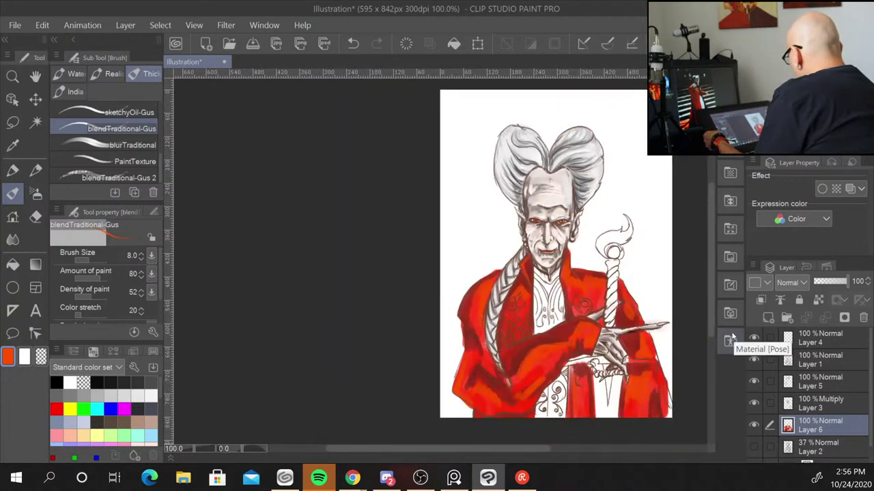
pyautogui.hotkey('ctrl', '+')
pyautogui.hotkey('ctrl', '+')
pyautogui.click(57, 408)
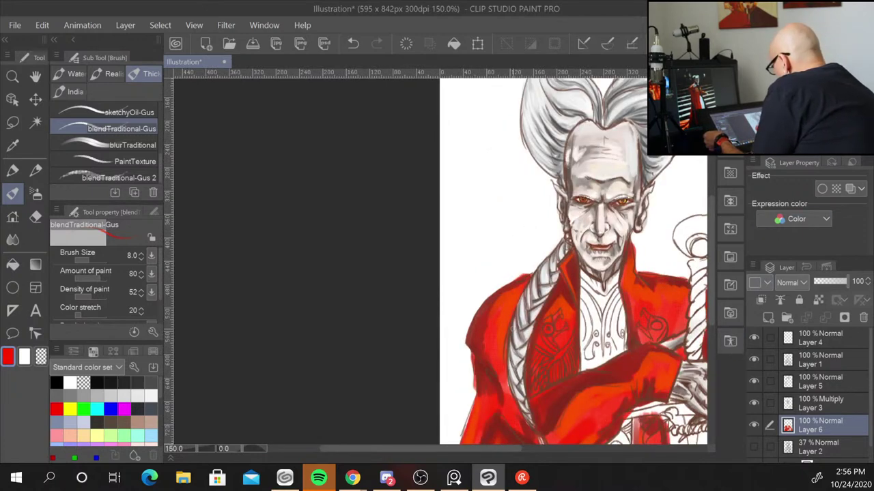
pyautogui.hotkey('ctrl', '-')
pyautogui.hotkey('ctrl', '+')
pyautogui.hotkey('ctrl', '+')
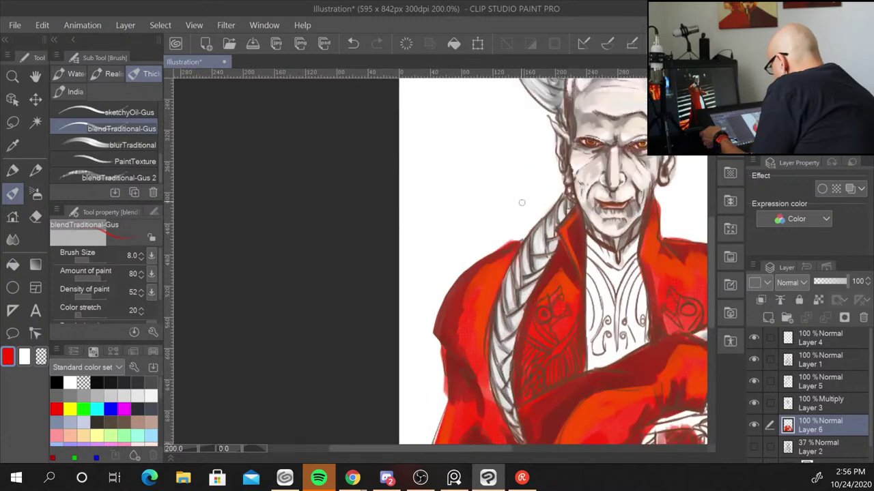
# Darken the coat's left shoulder, the front and the area beside the collar with red
pyautogui.moveTo(466, 305); pyautogui.dragTo(474, 293)
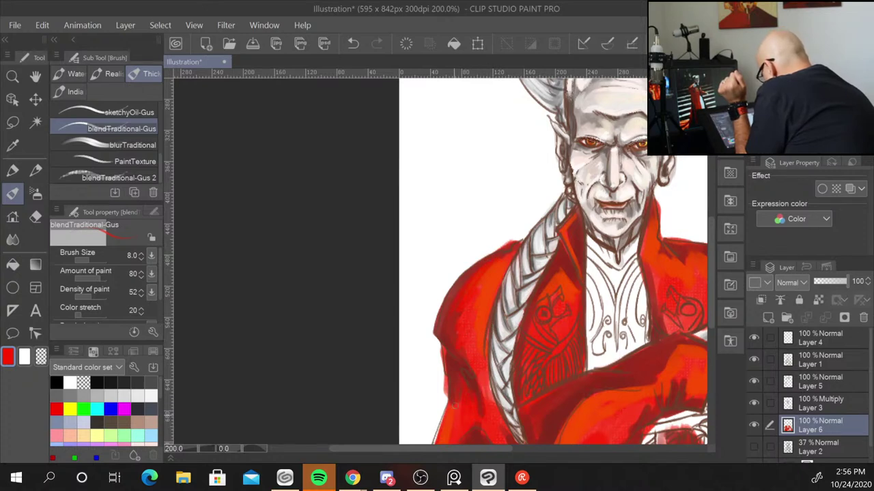
pyautogui.moveTo(611, 273); pyautogui.dragTo(556, 265)
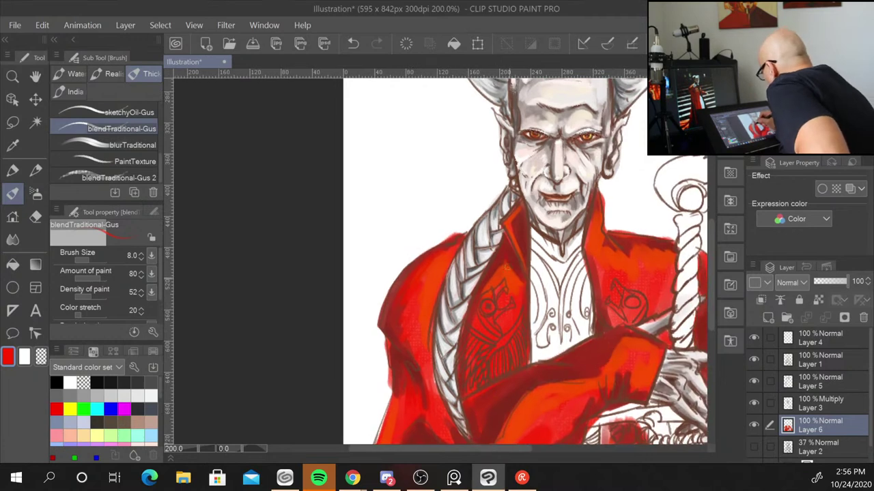
pyautogui.moveTo(508, 283); pyautogui.dragTo(508, 267)
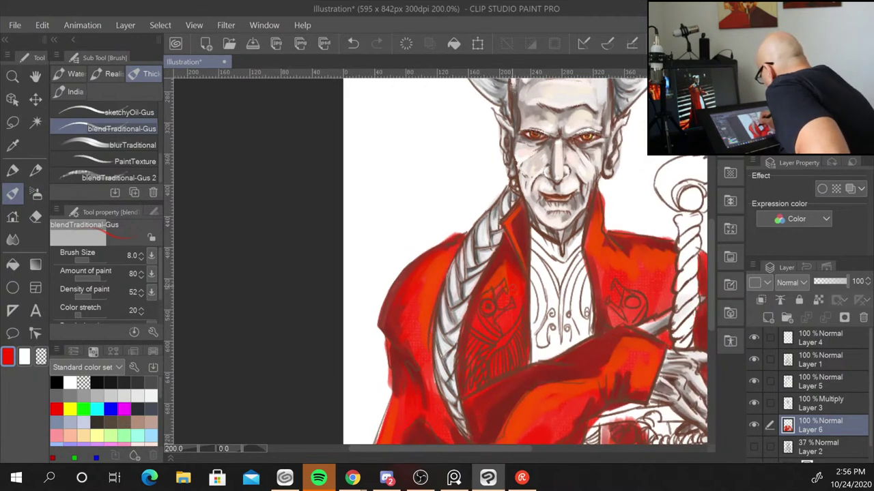
pyautogui.moveTo(488, 290); pyautogui.dragTo(487, 277)
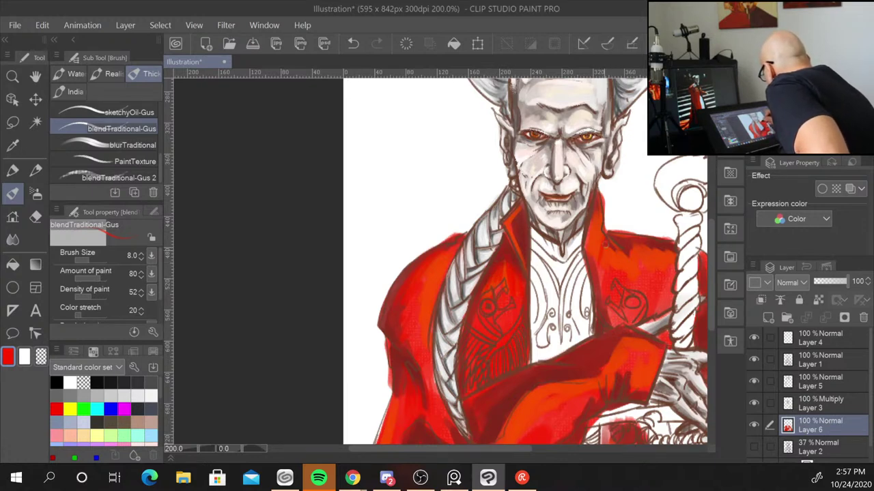
pyautogui.moveTo(606, 247); pyautogui.dragTo(614, 255)
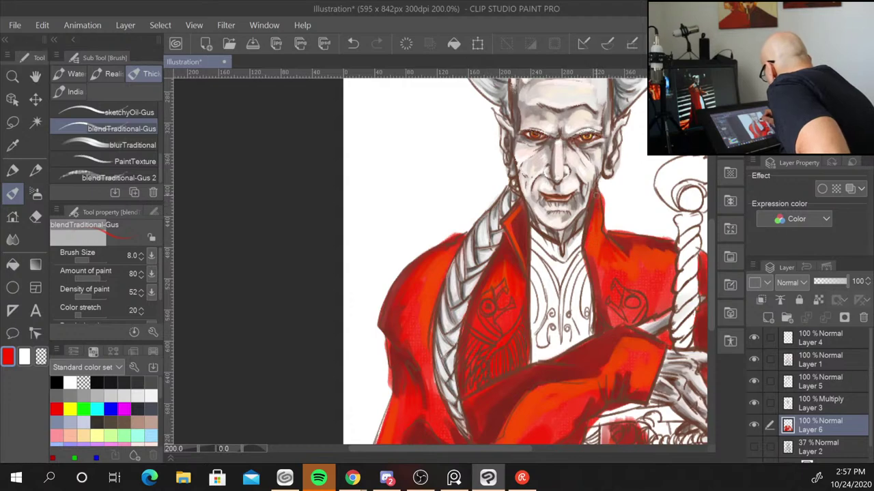
pyautogui.moveTo(655, 278); pyautogui.dragTo(520, 193)
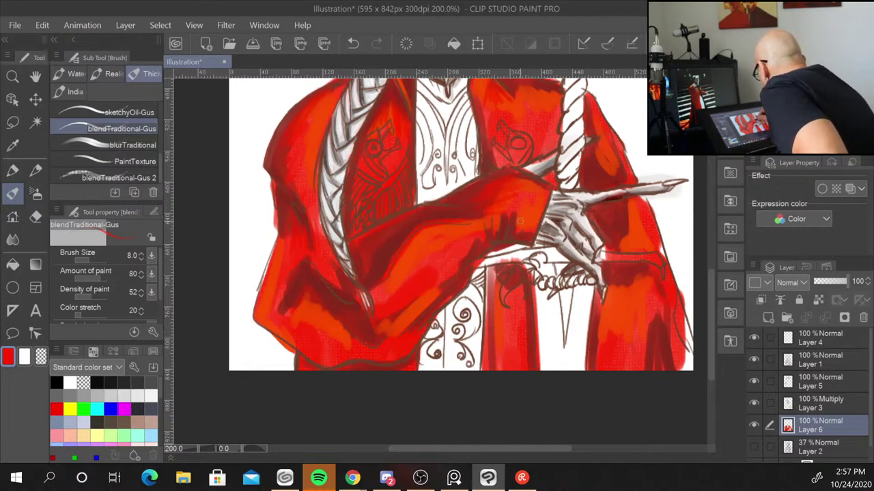
pyautogui.moveTo(523, 200); pyautogui.dragTo(529, 204)
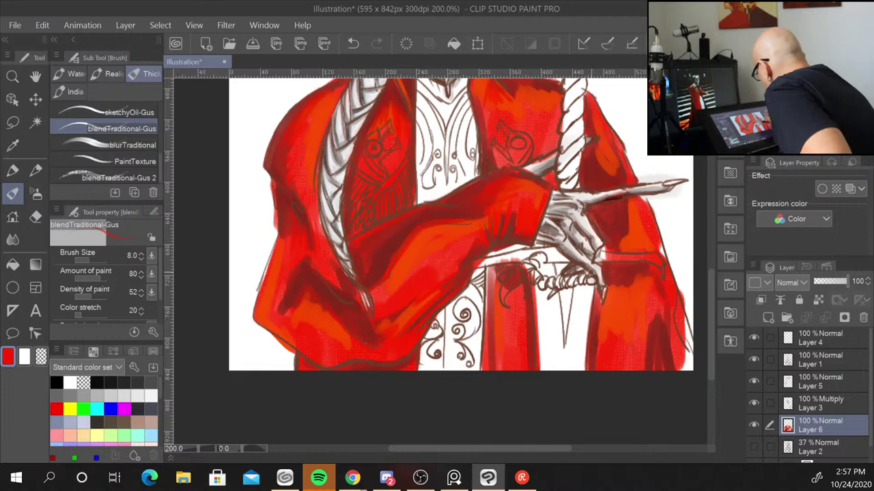
# Enlarge the brush to 17 and blend darker shading across the right sleeve
pyautogui.moveTo(464, 225); pyautogui.dragTo(396, 236)
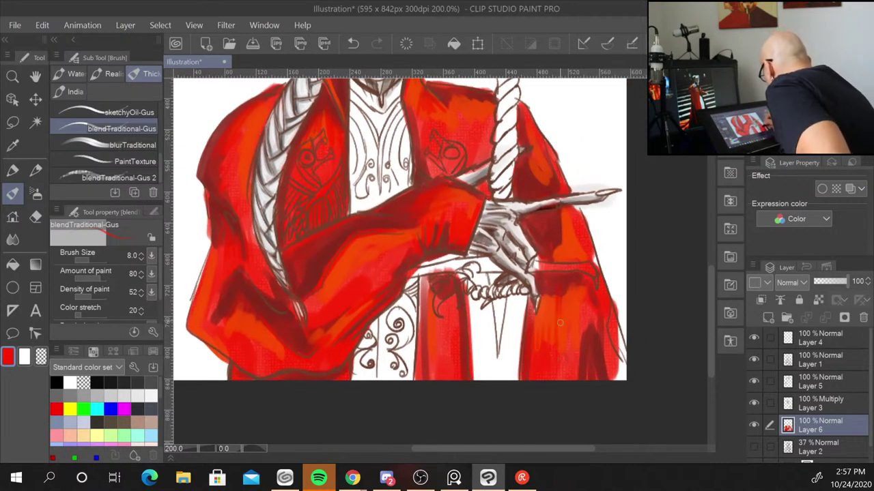
pyautogui.moveTo(559, 322); pyautogui.dragTo(571, 305)
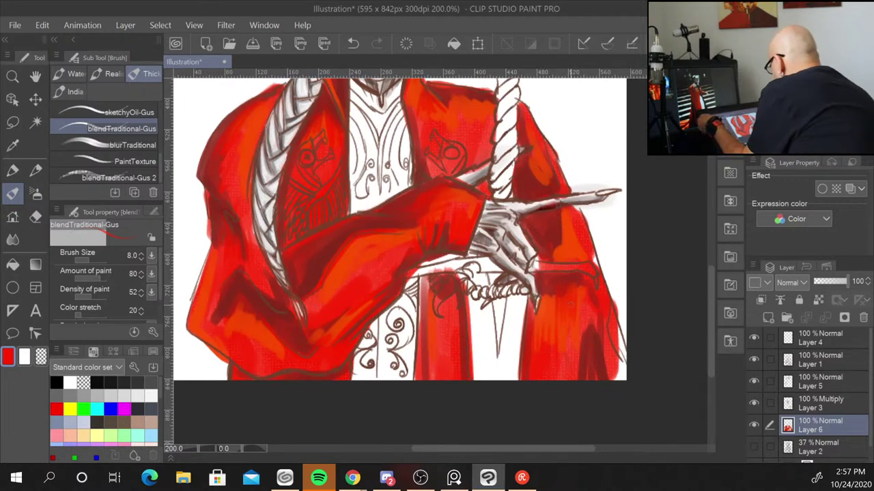
pyautogui.press(']')
pyautogui.press(']')
pyautogui.press(']')
pyautogui.moveTo(552, 339)
pyautogui.mouseDown()
pyautogui.moveTo(550, 298)
pyautogui.moveTo(578, 287)
pyautogui.mouseUp()
pyautogui.moveTo(592, 330); pyautogui.dragTo(594, 298)
pyautogui.moveTo(603, 379); pyautogui.dragTo(598, 304)
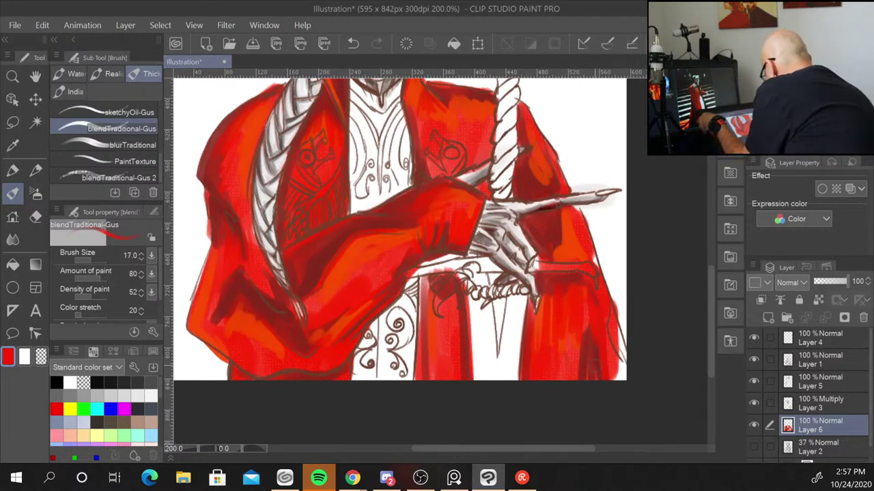
# Darken the drape panel below the hand and the upper sleeve beside the rope
pyautogui.moveTo(454, 376); pyautogui.dragTo(447, 307)
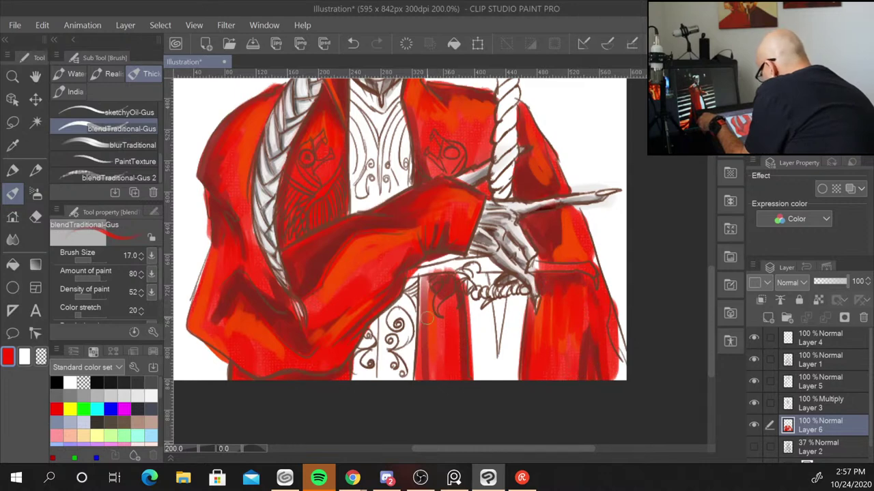
pyautogui.moveTo(428, 380); pyautogui.dragTo(423, 299)
pyautogui.moveTo(423, 342); pyautogui.dragTo(423, 276)
pyautogui.moveTo(422, 380); pyautogui.dragTo(424, 282)
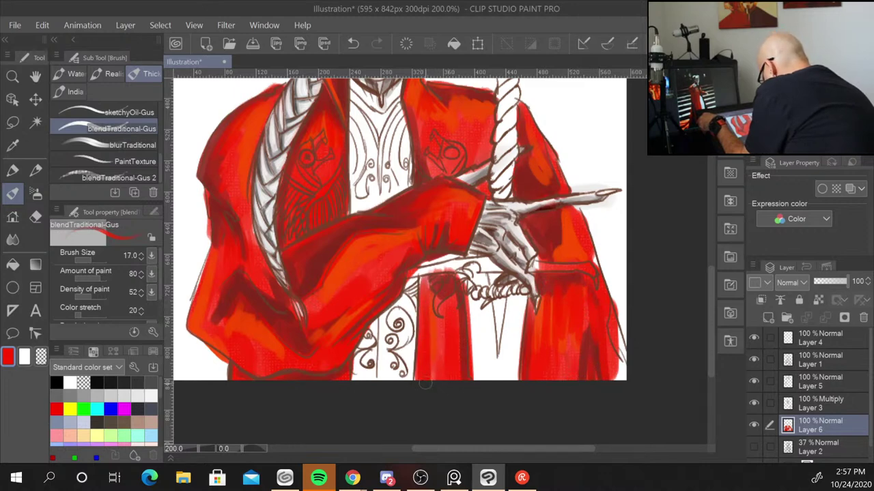
pyautogui.moveTo(428, 315); pyautogui.dragTo(423, 274)
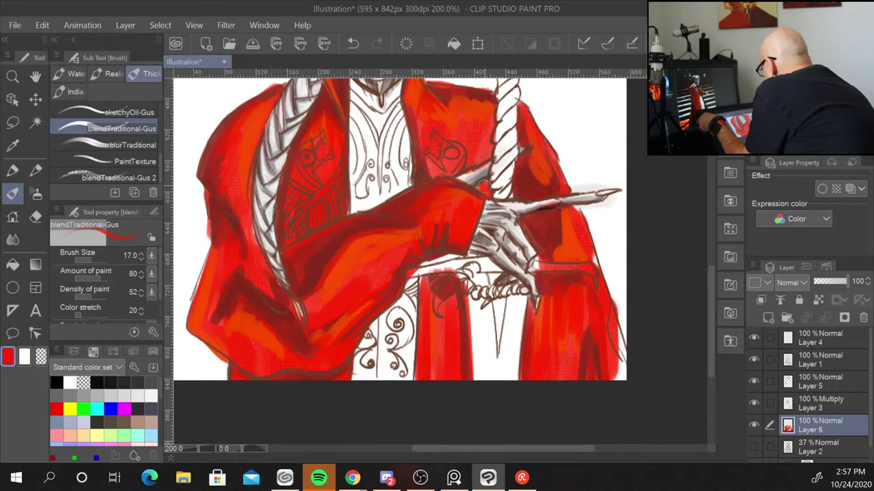
pyautogui.moveTo(480, 134); pyautogui.dragTo(489, 161)
pyautogui.moveTo(543, 137); pyautogui.dragTo(548, 176)
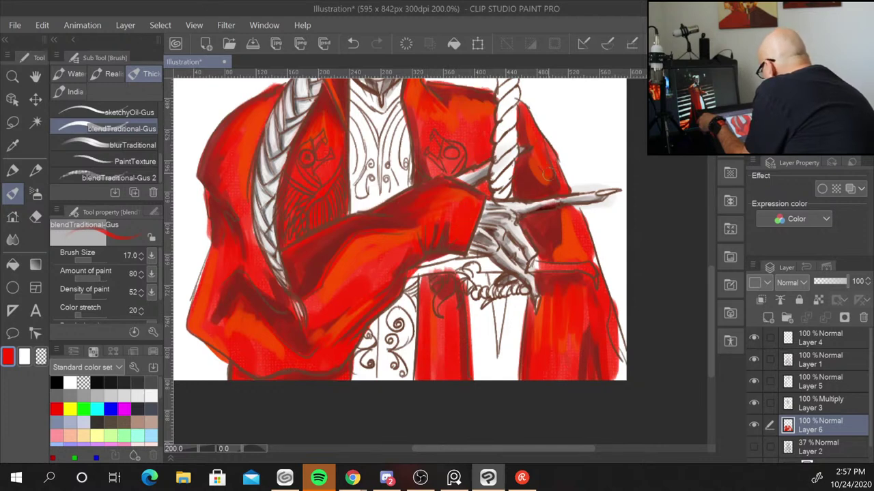
pyautogui.moveTo(542, 132); pyautogui.dragTo(544, 149)
# Pick a lighter yellow-orange and set the brush size to 12
pyautogui.keyDown('alt'); pyautogui.click(519, 170); pyautogui.keyUp('alt')
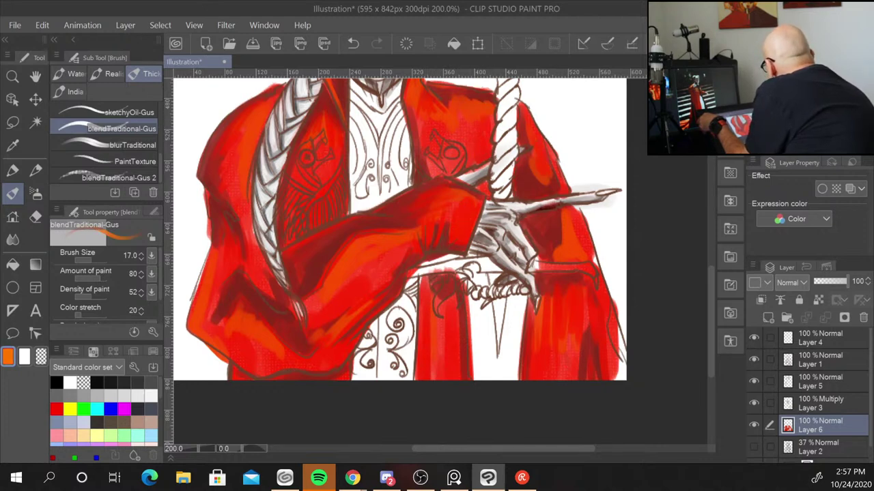
pyautogui.keyDown('alt'); pyautogui.click(437, 232); pyautogui.keyUp('alt')
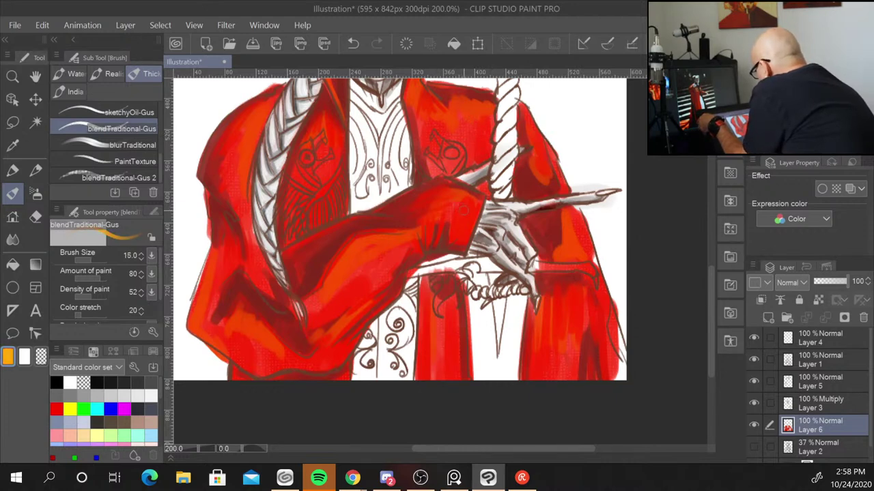
pyautogui.press('[')
pyautogui.press('[')
pyautogui.press(']')
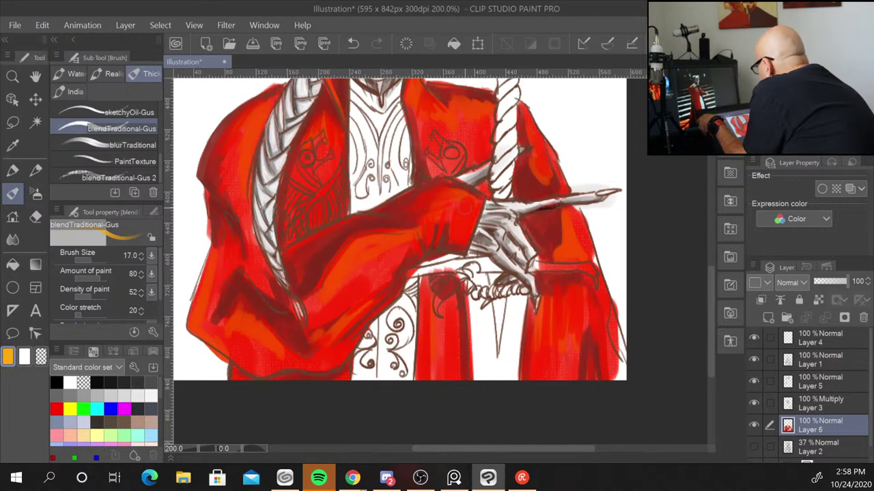
pyautogui.press('[')
pyautogui.press('[')
pyautogui.press('[')
pyautogui.press('[')
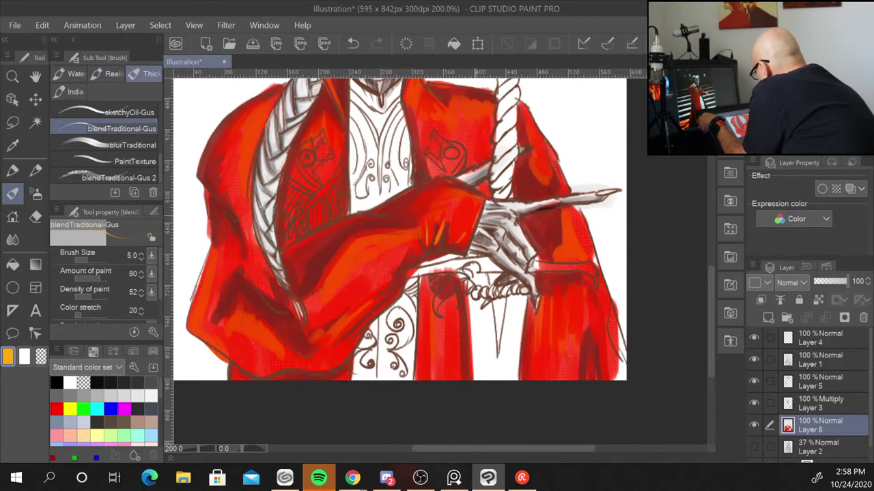
pyautogui.press('[')
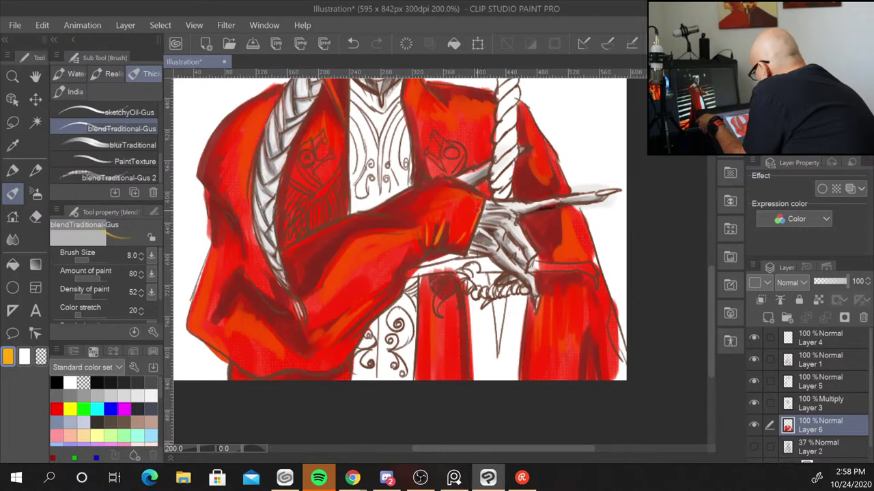
pyautogui.press(']')
pyautogui.press(']')
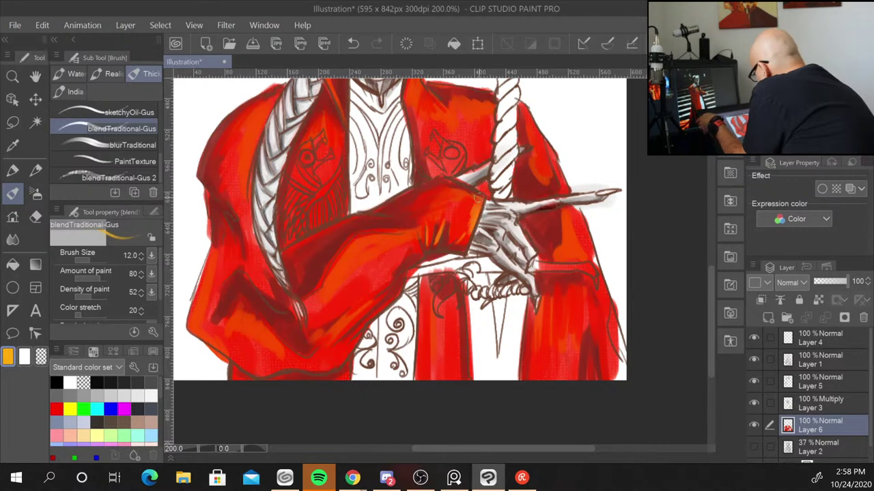
# Blend light orange highlights onto the sleeve, beside the braid and along the robe's lower-left edge
pyautogui.moveTo(408, 233)
pyautogui.mouseDown()
pyautogui.moveTo(369, 234)
pyautogui.moveTo(327, 271)
pyautogui.mouseUp()
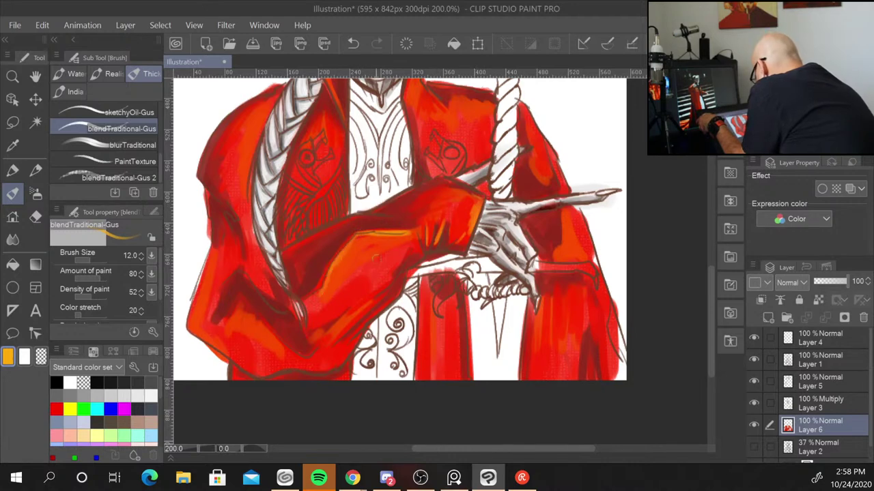
pyautogui.moveTo(315, 322); pyautogui.dragTo(351, 305)
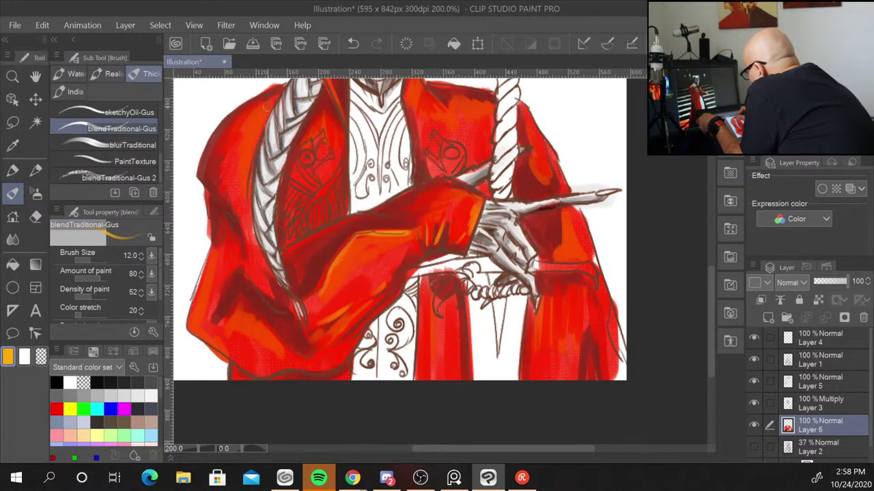
pyautogui.moveTo(267, 113)
pyautogui.mouseDown()
pyautogui.moveTo(249, 156)
pyautogui.moveTo(260, 135)
pyautogui.mouseUp()
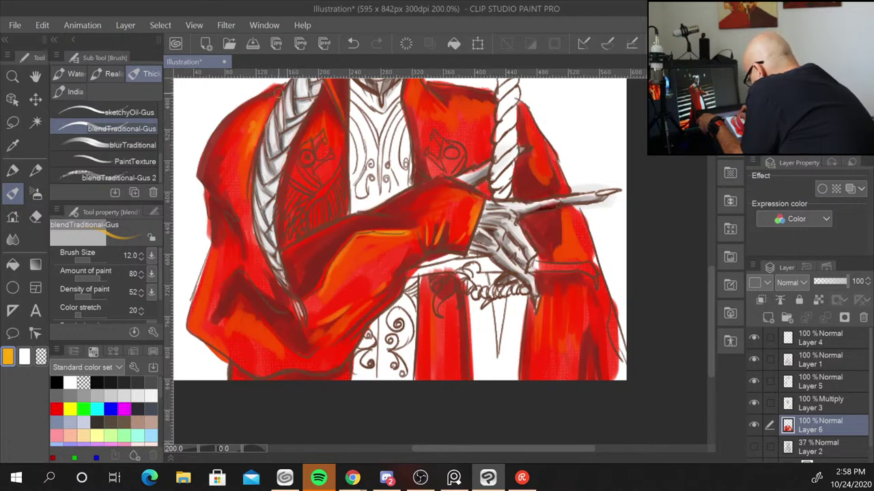
pyautogui.moveTo(210, 257)
pyautogui.mouseDown()
pyautogui.moveTo(196, 315)
pyautogui.moveTo(215, 348)
pyautogui.mouseUp()
pyautogui.moveTo(196, 321); pyautogui.dragTo(234, 361)
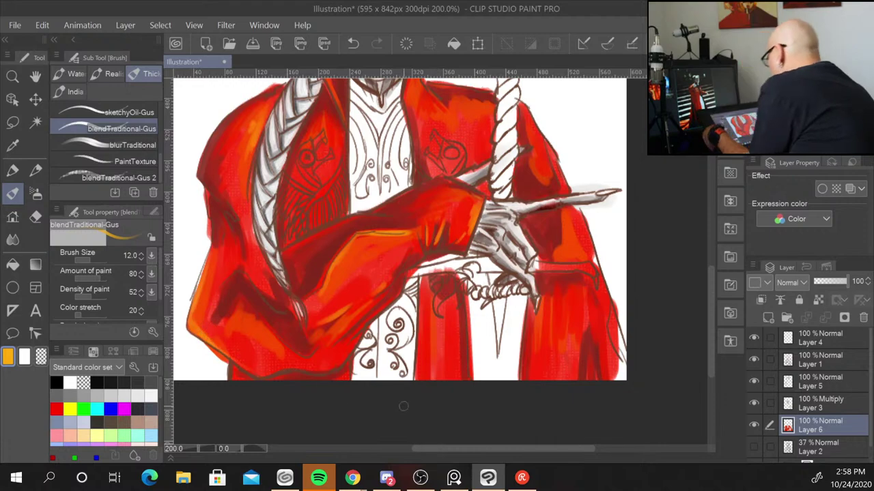
# Review the whole illustration, then darken and smooth the robe's right edge
pyautogui.hotkey('ctrl', 'alt', '0')
pyautogui.hotkey('ctrl', '-')
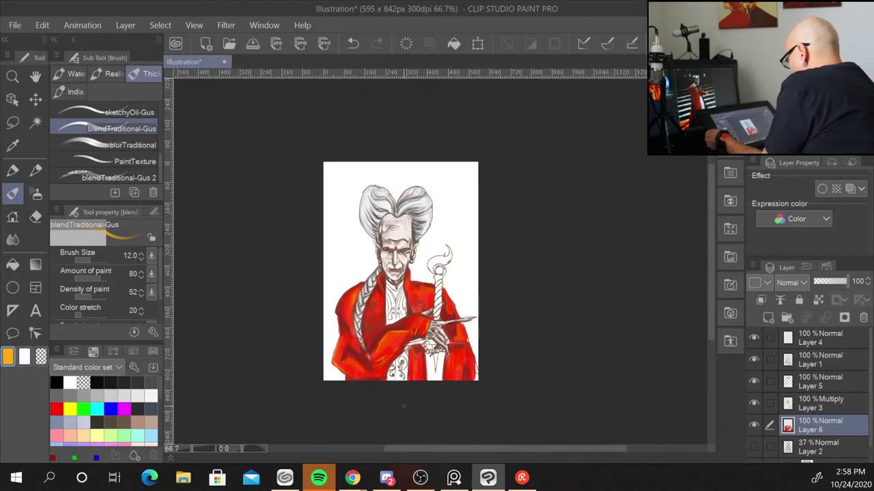
pyautogui.hotkey('ctrl', '+')
pyautogui.hotkey('ctrl', '+')
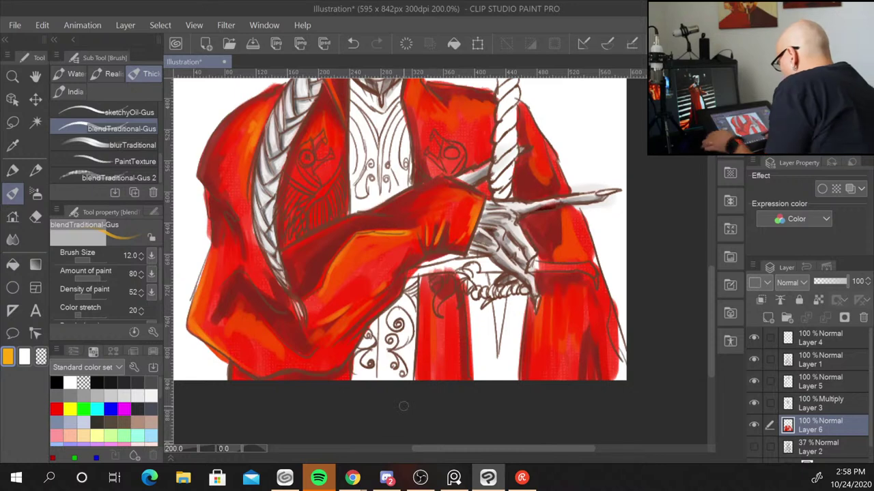
pyautogui.moveTo(580, 330); pyautogui.dragTo(580, 254)
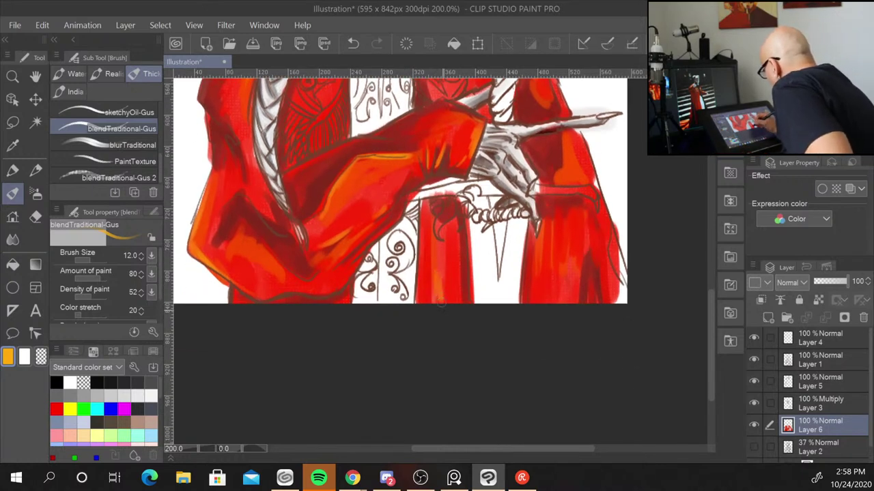
pyautogui.moveTo(593, 231)
pyautogui.mouseDown()
pyautogui.moveTo(597, 265)
pyautogui.moveTo(619, 270)
pyautogui.mouseUp()
pyautogui.moveTo(596, 179); pyautogui.dragTo(597, 195)
pyautogui.moveTo(599, 148); pyautogui.dragTo(595, 158)
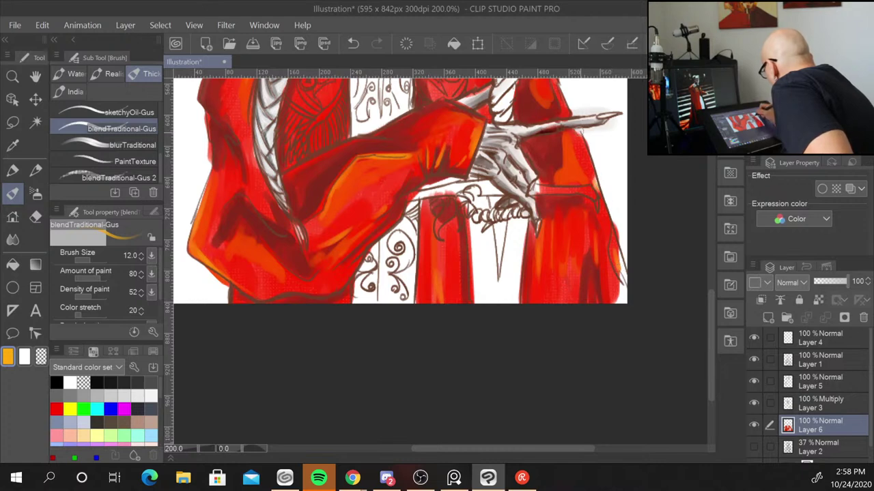
pyautogui.moveTo(584, 126); pyautogui.dragTo(575, 135)
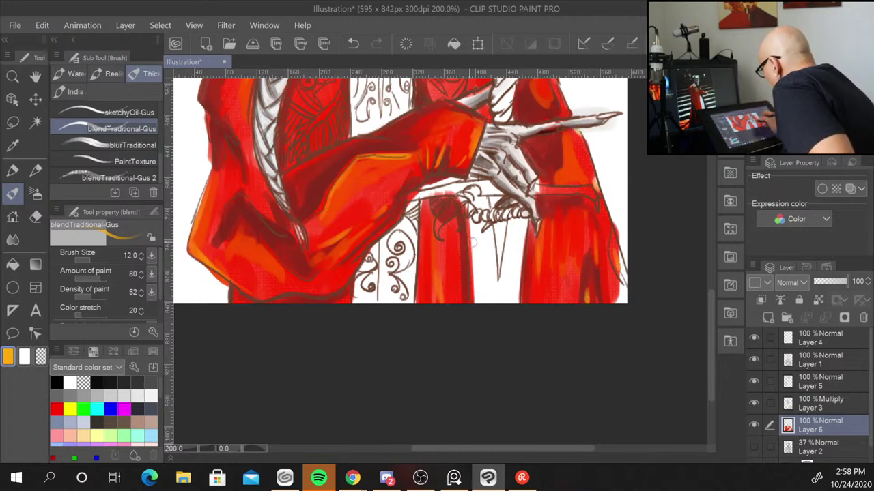
# Touch up the lower robe, blending lighter red in below the arm
pyautogui.moveTo(350, 267); pyautogui.dragTo(334, 286)
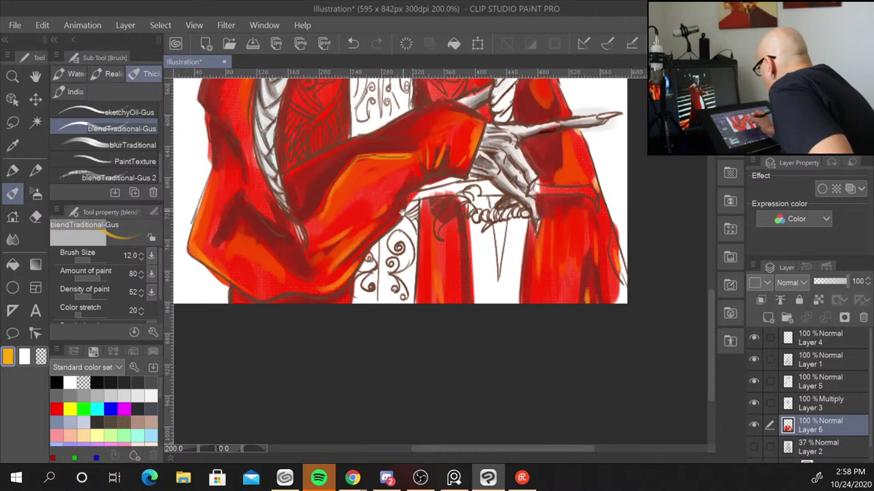
pyautogui.scroll(5, 355, 245)
pyautogui.moveTo(269, 311); pyautogui.dragTo(338, 281)
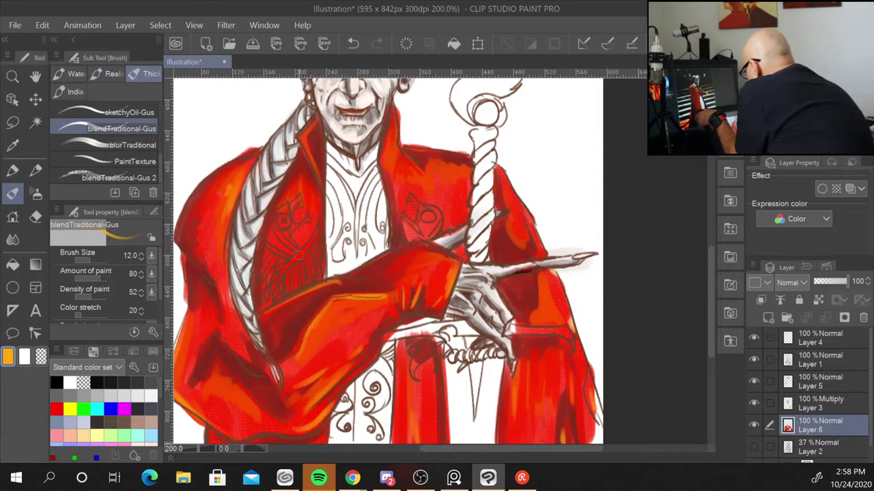
# Shrink the brush to 7 and paint gold-orange fringe strokes on the robe
pyautogui.press('[')
pyautogui.press('[')
pyautogui.press('[')
pyautogui.moveTo(312, 237)
pyautogui.mouseDown()
pyautogui.moveTo(284, 271)
pyautogui.moveTo(292, 285)
pyautogui.moveTo(307, 283)
pyautogui.moveTo(311, 271)
pyautogui.moveTo(276, 294)
pyautogui.mouseUp()
pyautogui.moveTo(277, 257)
pyautogui.mouseDown()
pyautogui.moveTo(267, 299)
pyautogui.moveTo(261, 290)
pyautogui.mouseUp()
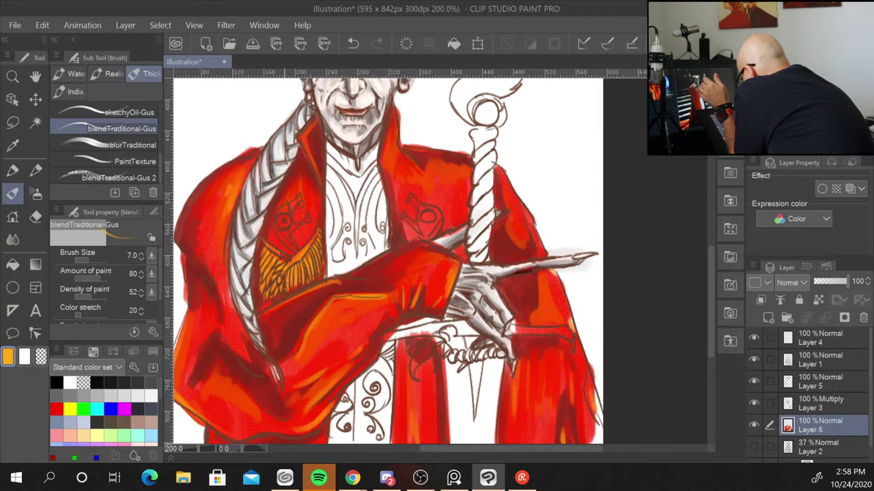
# Colour both chest emblems gold and add a gold mark near the clasp
pyautogui.moveTo(286, 209)
pyautogui.mouseDown()
pyautogui.moveTo(277, 244)
pyautogui.moveTo(285, 231)
pyautogui.mouseUp()
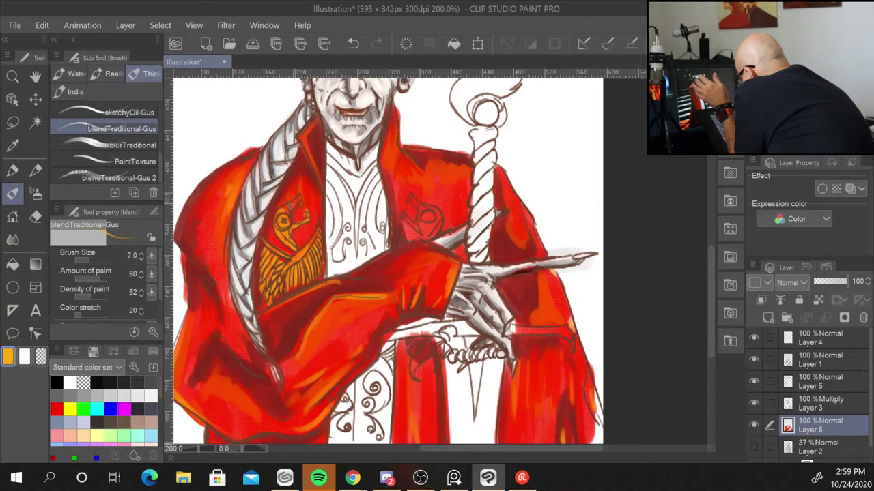
pyautogui.moveTo(293, 199); pyautogui.dragTo(285, 207)
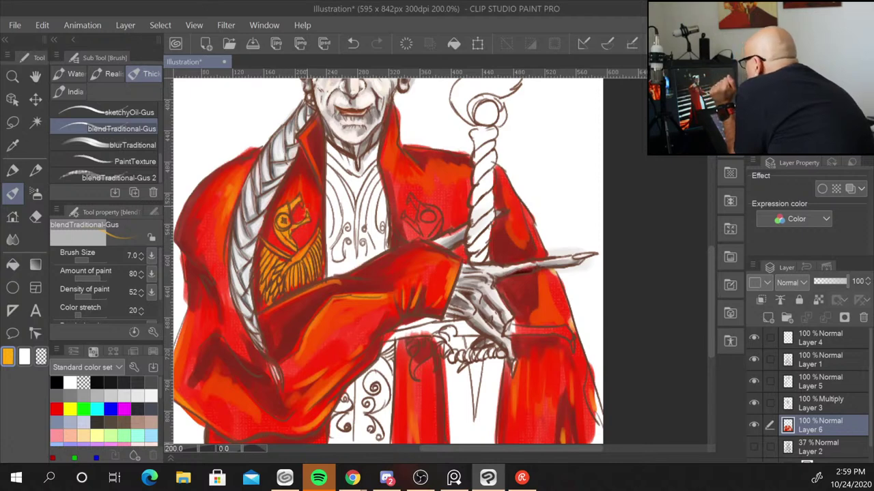
pyautogui.moveTo(407, 219); pyautogui.dragTo(417, 236)
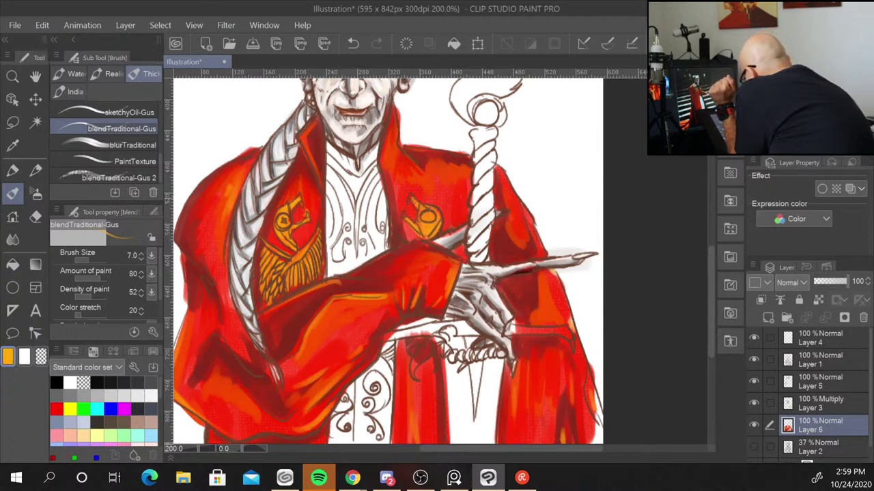
pyautogui.moveTo(431, 212); pyautogui.dragTo(438, 217)
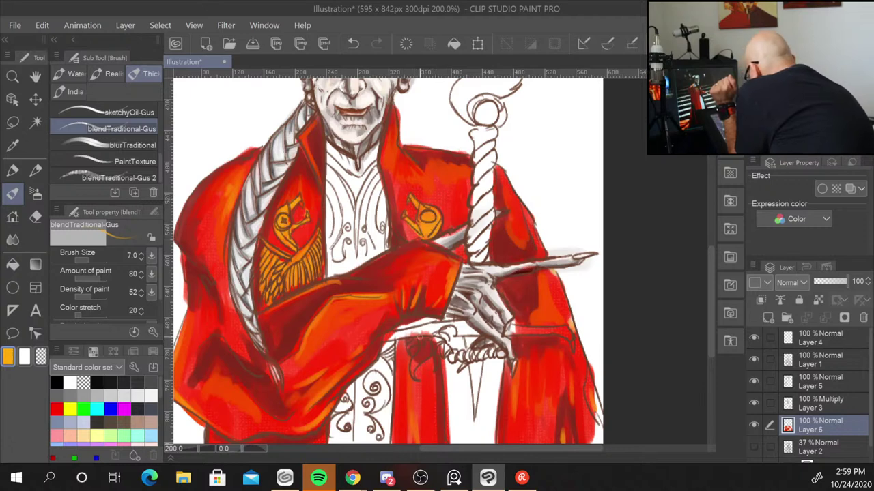
pyautogui.moveTo(419, 340); pyautogui.dragTo(411, 363)
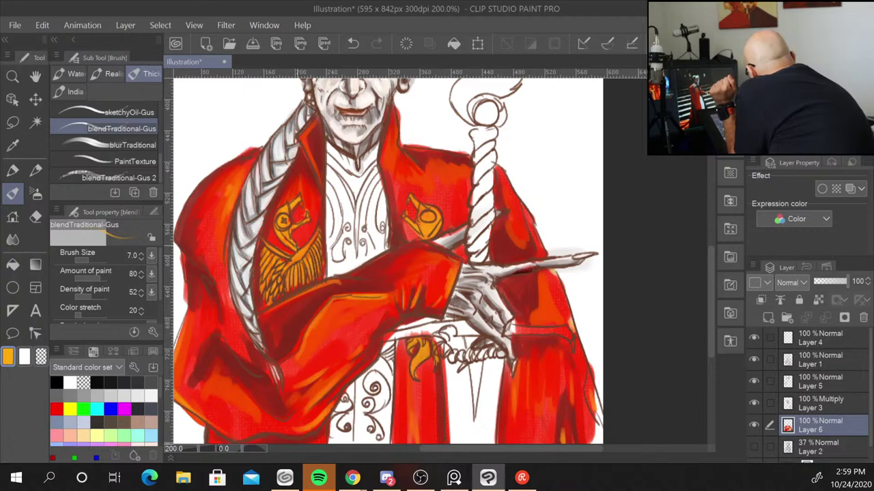
# Pick a darker brownish orange to shade the gold details, then swap the main colour to white
pyautogui.keyDown('alt'); pyautogui.click(277, 257); pyautogui.keyUp('alt')
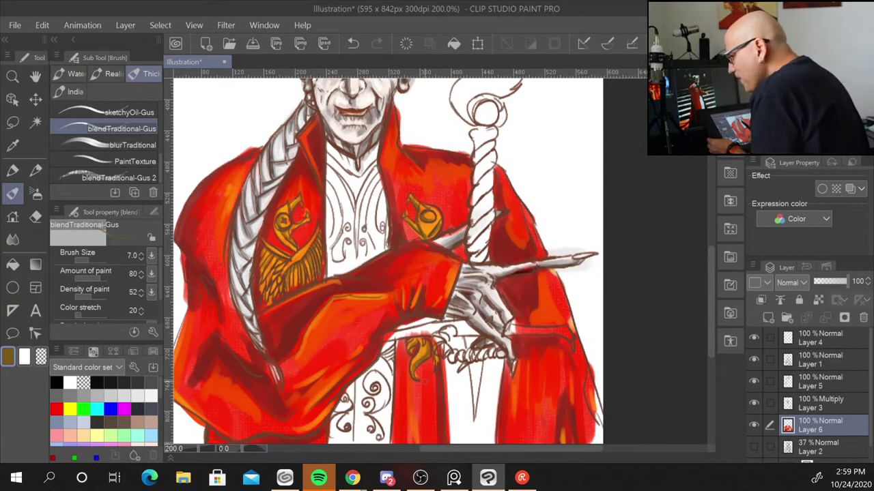
pyautogui.scroll(2, 702, 232)
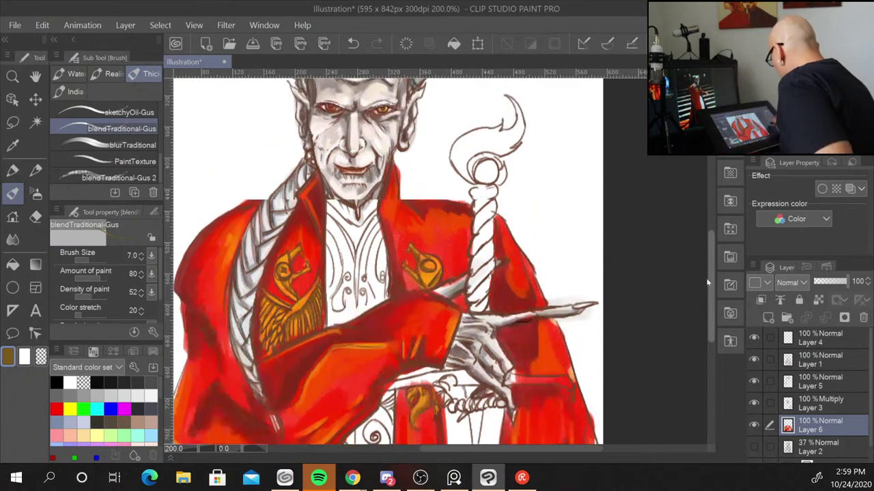
pyautogui.scroll(3, 701, 232)
pyautogui.scroll(2, 701, 232)
pyautogui.scroll(-5, 701, 273)
pyautogui.scroll(-1, 701, 310)
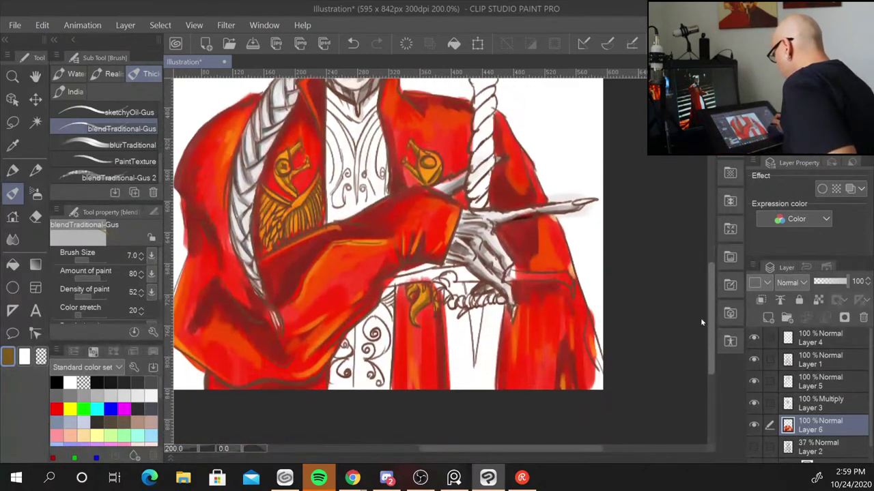
pyautogui.scroll(1, 698, 315)
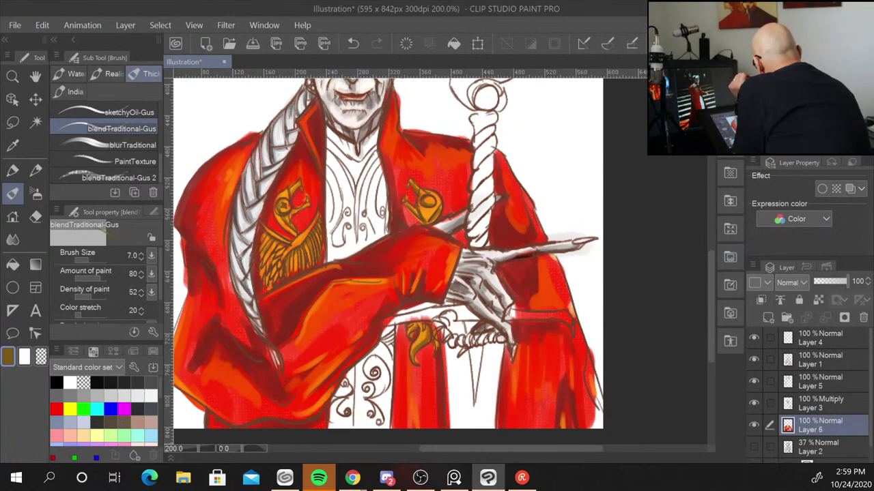
pyautogui.press('x')
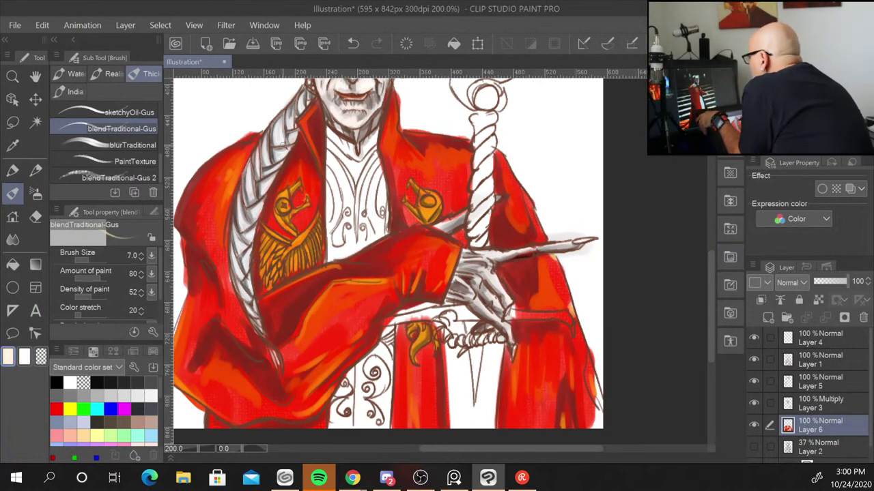
# Highlight the gold ornament near the clasp with a size-6 pale stroke, then zoom out to review
pyautogui.press('[')
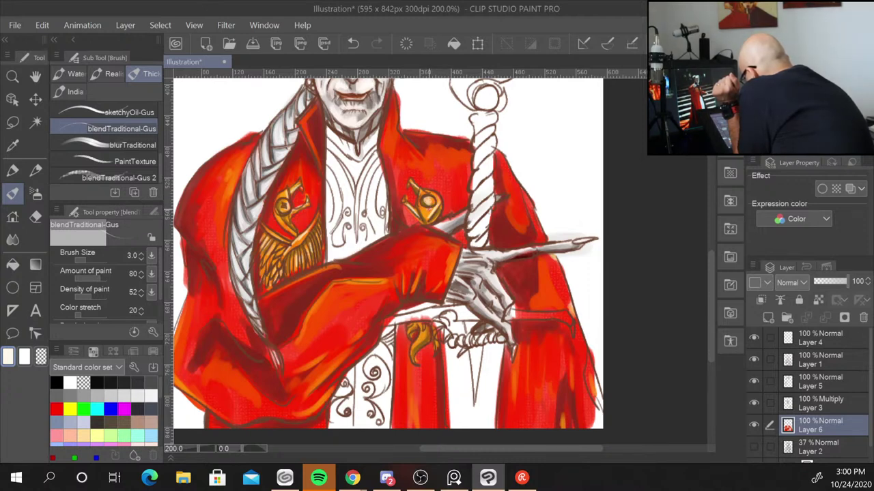
pyautogui.press(']')
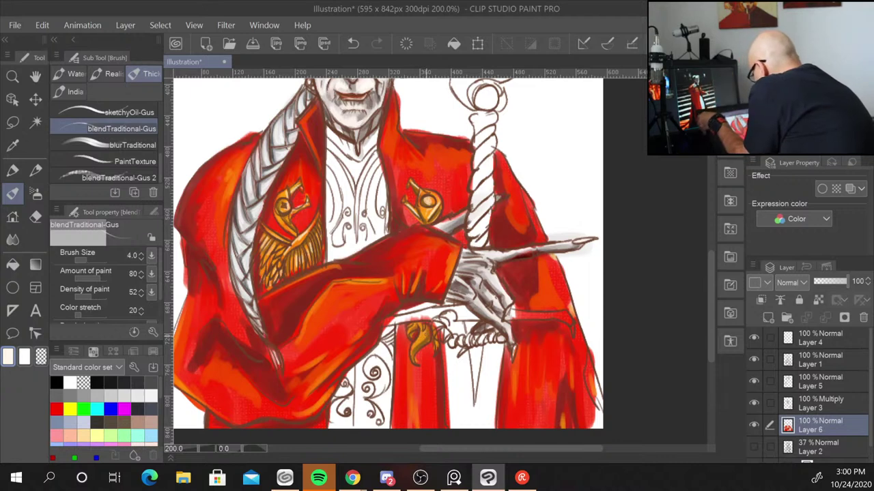
pyautogui.press(']')
pyautogui.press(']')
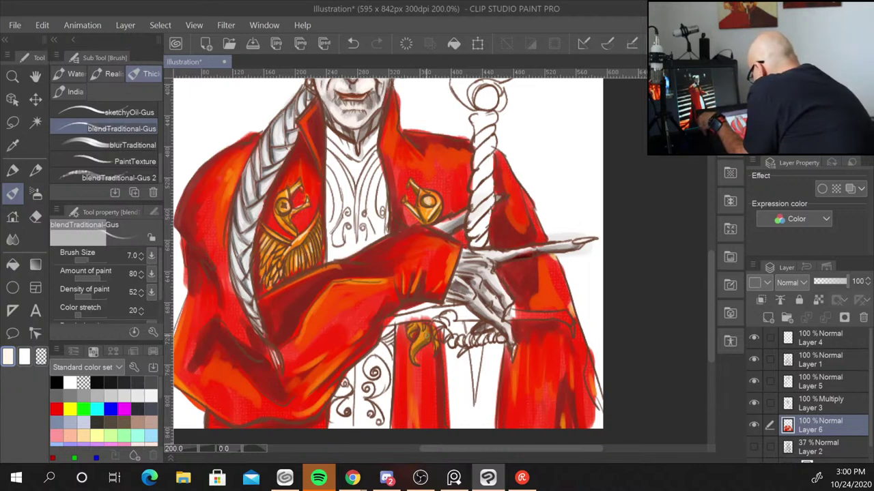
pyautogui.moveTo(422, 329)
pyautogui.mouseDown()
pyautogui.moveTo(412, 348)
pyautogui.moveTo(444, 335)
pyautogui.mouseUp()
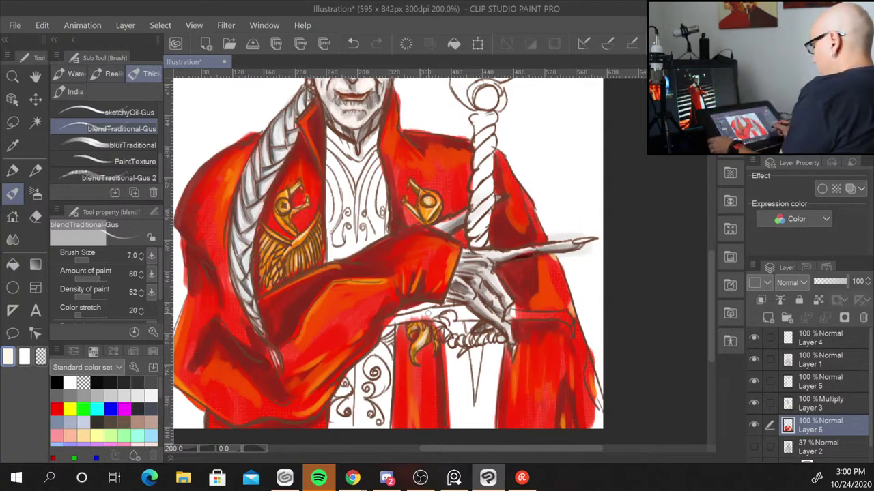
pyautogui.hotkey('ctrl', '-')
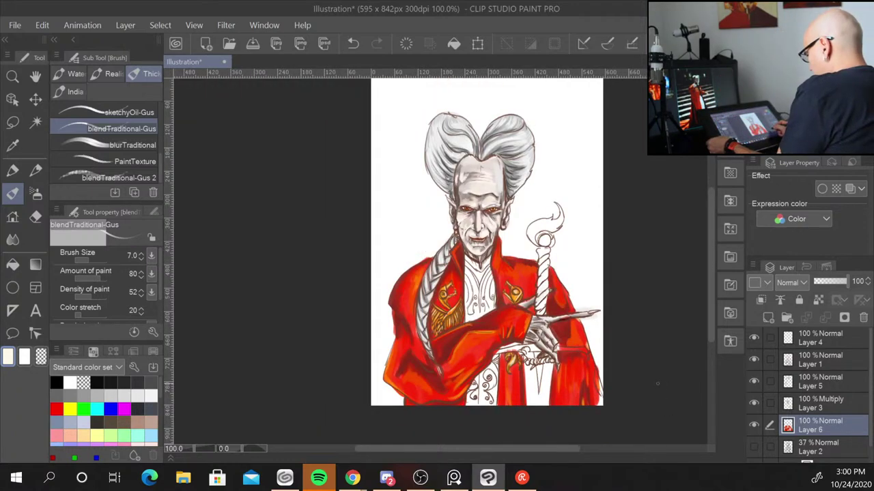
# Zoom in to 200%, add a new layer above Layer 6, and resize the brush
pyautogui.hotkey('ctrl', '-')
pyautogui.hotkey('ctrl', '+')
pyautogui.hotkey('ctrl', '+')
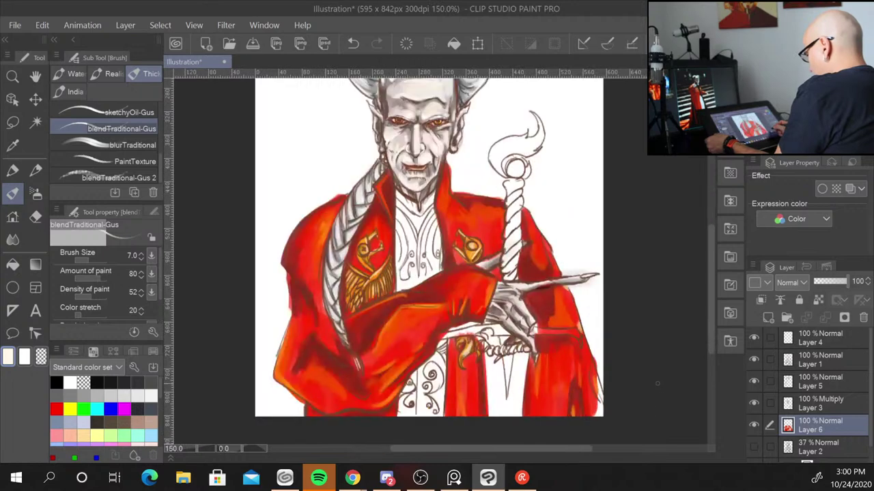
pyautogui.hotkey('ctrl', '+')
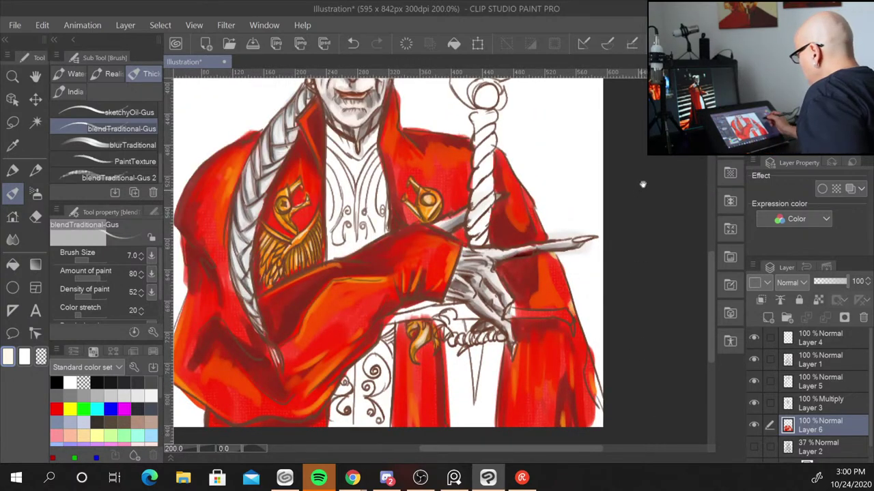
pyautogui.scroll(5, 635, 320)
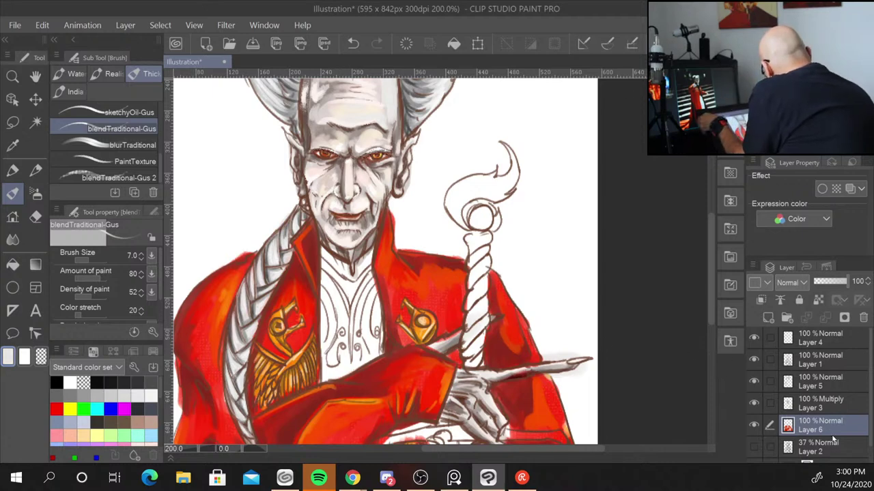
pyautogui.click(767, 318)
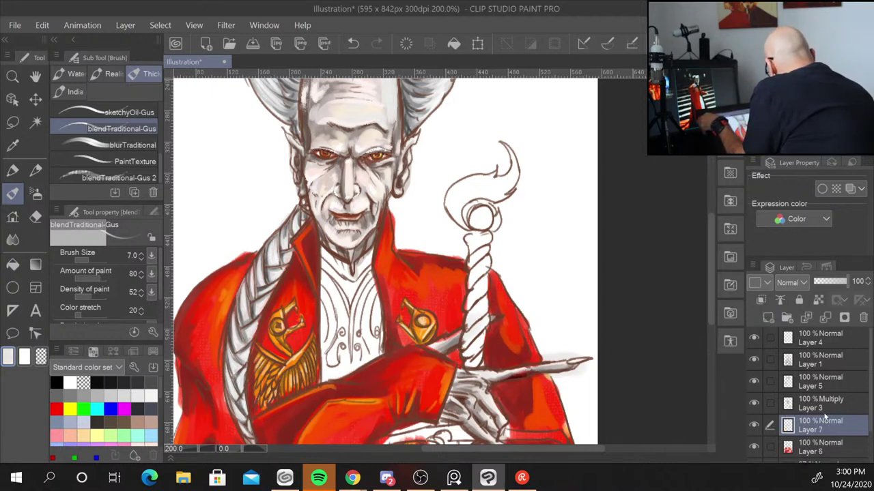
pyautogui.press('[')
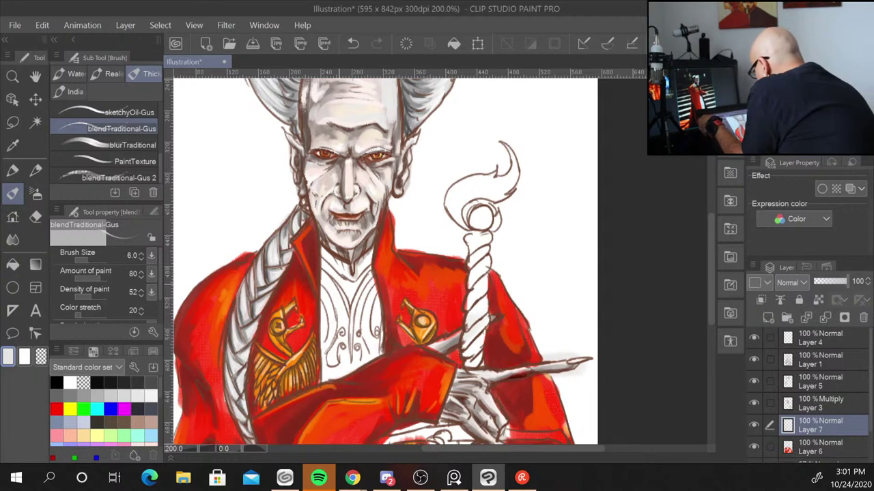
pyautogui.press(']')
pyautogui.press(']')
pyautogui.press(']')
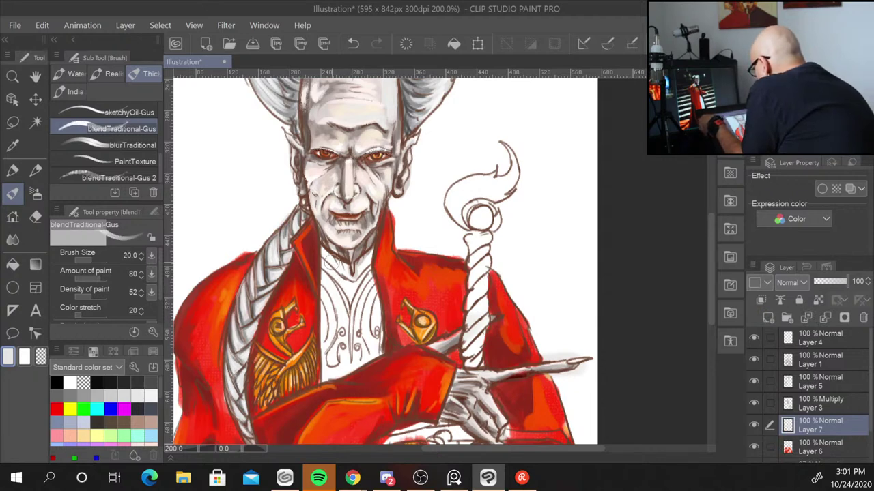
# Shade the white shirt below the collar and around the swirl pattern with soft grey
pyautogui.moveTo(345, 286); pyautogui.dragTo(351, 314)
pyautogui.moveTo(355, 262); pyautogui.dragTo(372, 351)
pyautogui.moveTo(372, 304); pyautogui.dragTo(376, 332)
pyautogui.moveTo(372, 260); pyautogui.dragTo(355, 335)
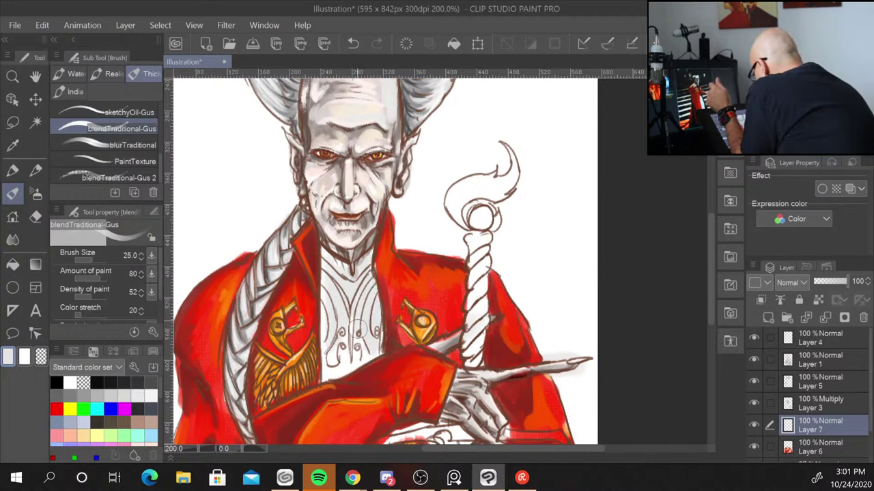
pyautogui.moveTo(328, 294)
pyautogui.mouseDown()
pyautogui.moveTo(327, 368)
pyautogui.moveTo(352, 344)
pyautogui.moveTo(331, 379)
pyautogui.mouseUp()
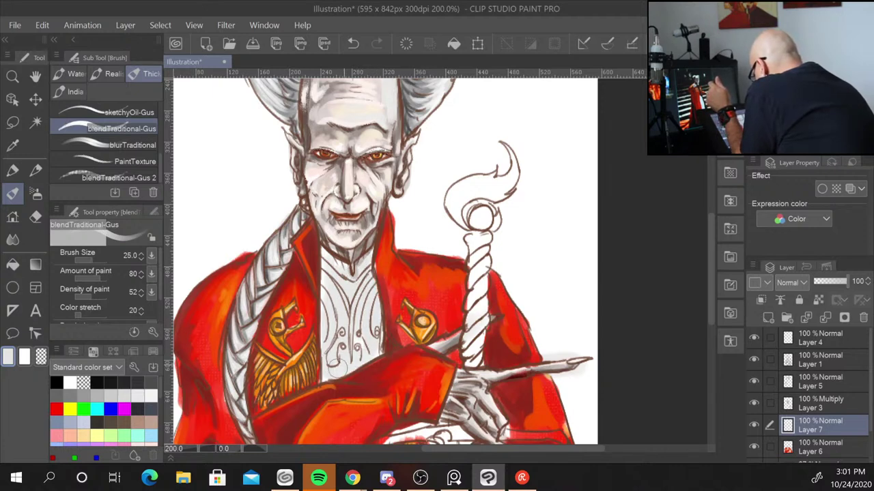
pyautogui.moveTo(365, 351); pyautogui.dragTo(334, 375)
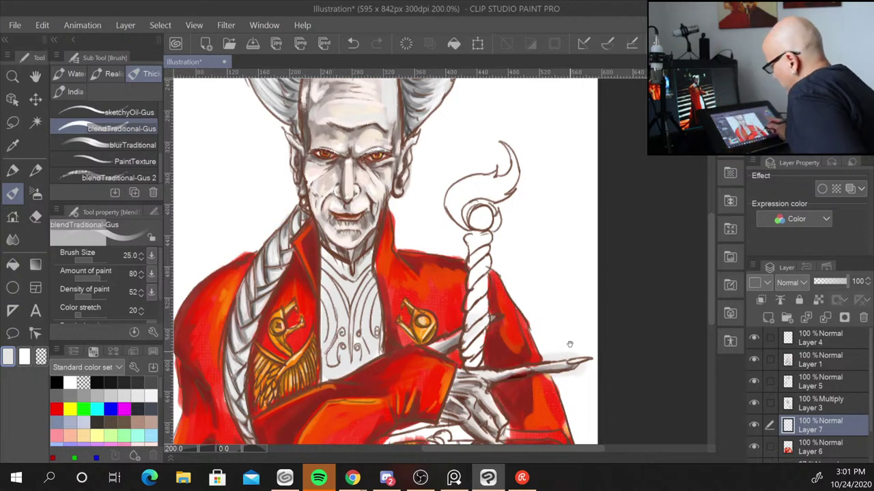
pyautogui.moveTo(382, 327); pyautogui.dragTo(417, 123)
pyautogui.moveTo(402, 348)
pyautogui.mouseDown()
pyautogui.moveTo(399, 269)
pyautogui.moveTo(372, 331)
pyautogui.mouseUp()
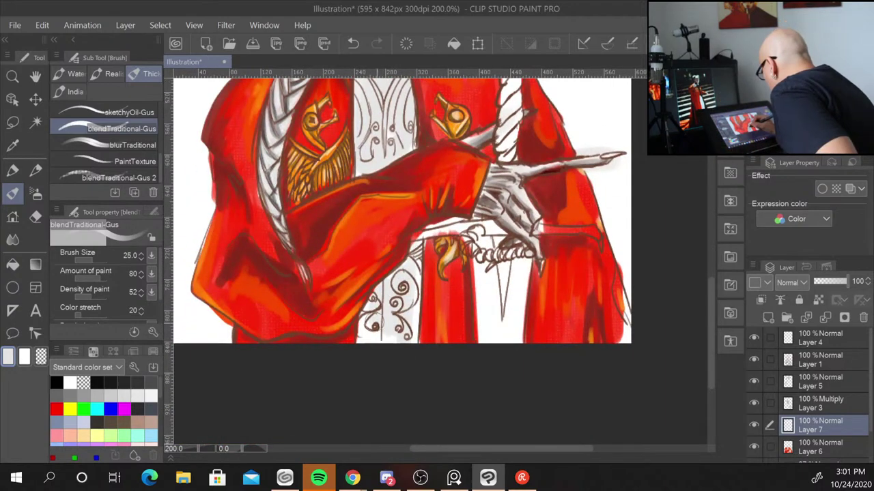
pyautogui.moveTo(385, 301)
pyautogui.mouseDown()
pyautogui.moveTo(369, 331)
pyautogui.moveTo(403, 273)
pyautogui.moveTo(410, 342)
pyautogui.mouseUp()
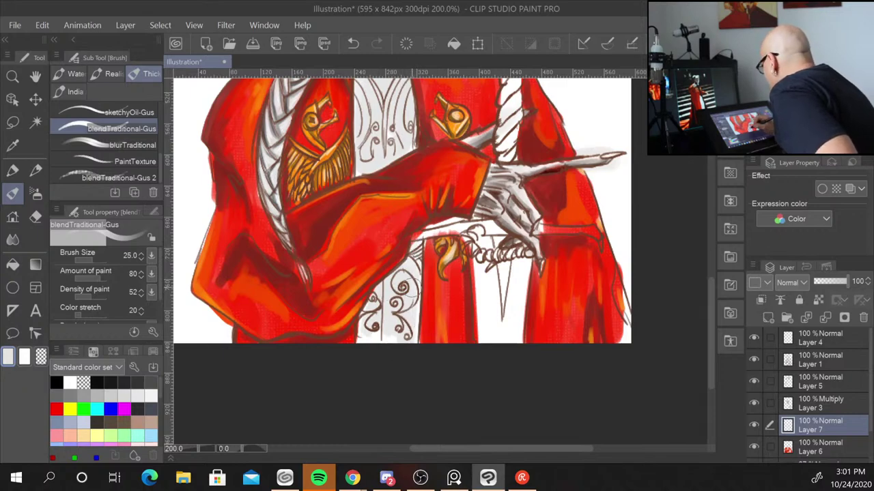
pyautogui.moveTo(409, 246); pyautogui.dragTo(396, 437)
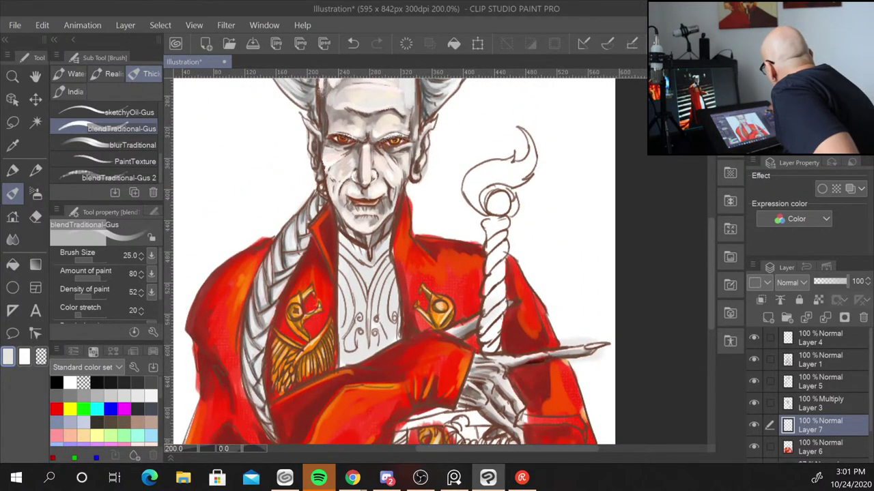
# Sample a darker grey and shade the vest's left, right and lower edges
pyautogui.keyDown('alt'); pyautogui.click(382, 300); pyautogui.keyUp('alt')
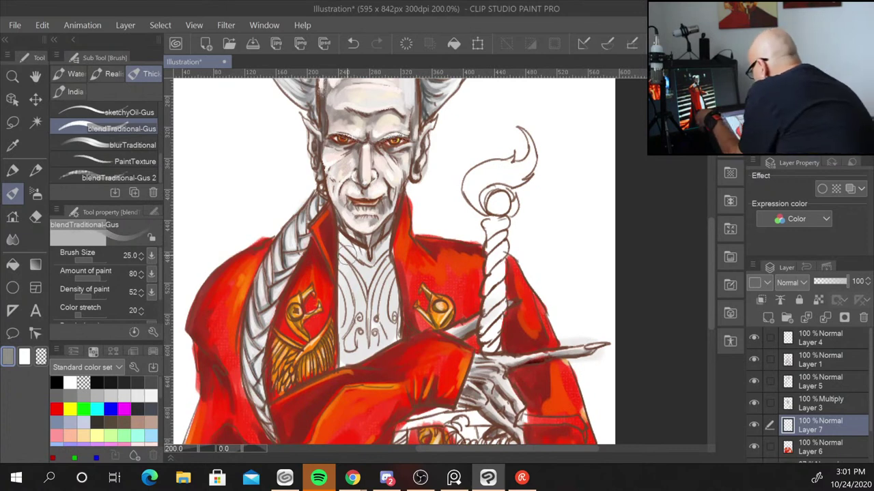
pyautogui.press('[')
pyautogui.press('[')
pyautogui.press('[')
pyautogui.press('[')
pyautogui.press('[')
pyautogui.press('[')
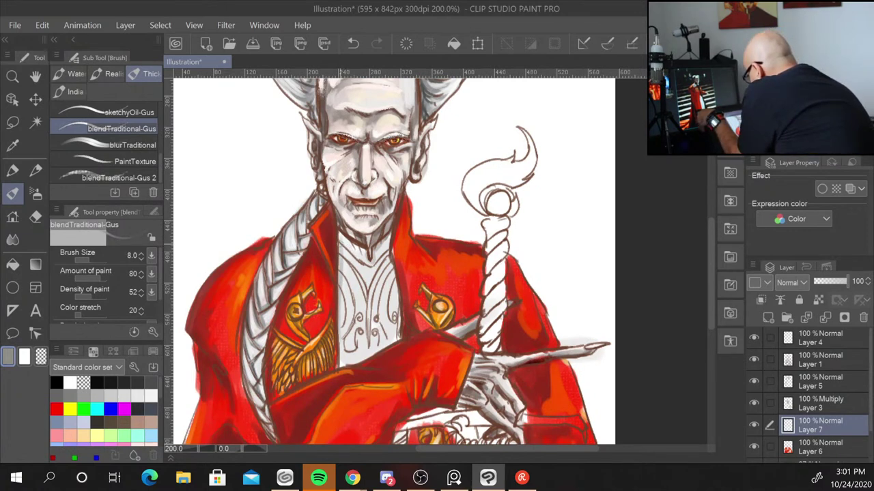
pyautogui.press(']')
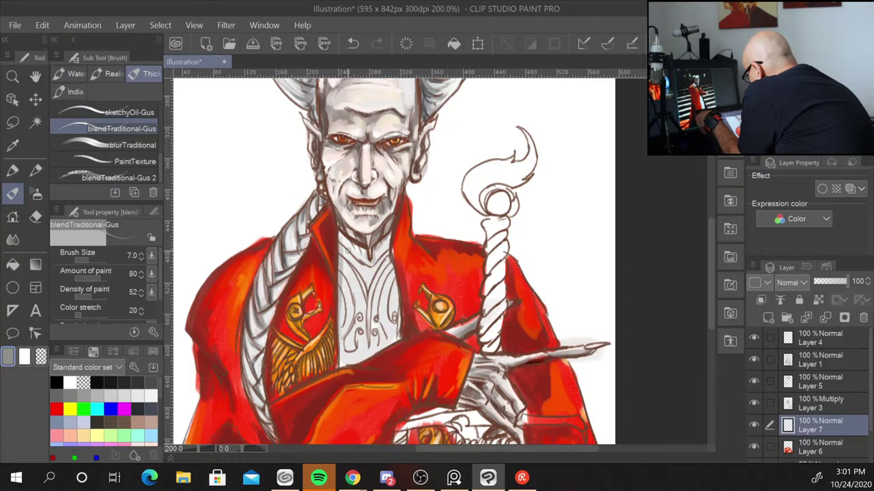
pyautogui.press(']')
pyautogui.press(']')
pyautogui.press(']')
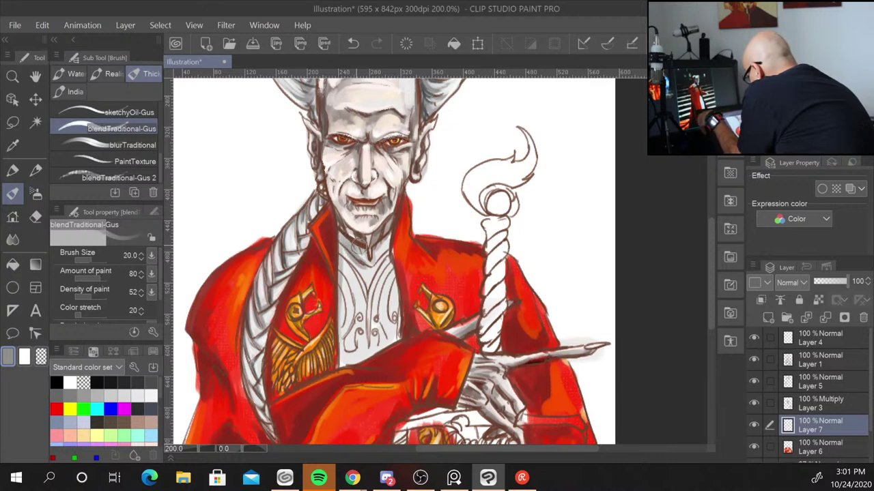
pyautogui.moveTo(344, 250); pyautogui.dragTo(336, 362)
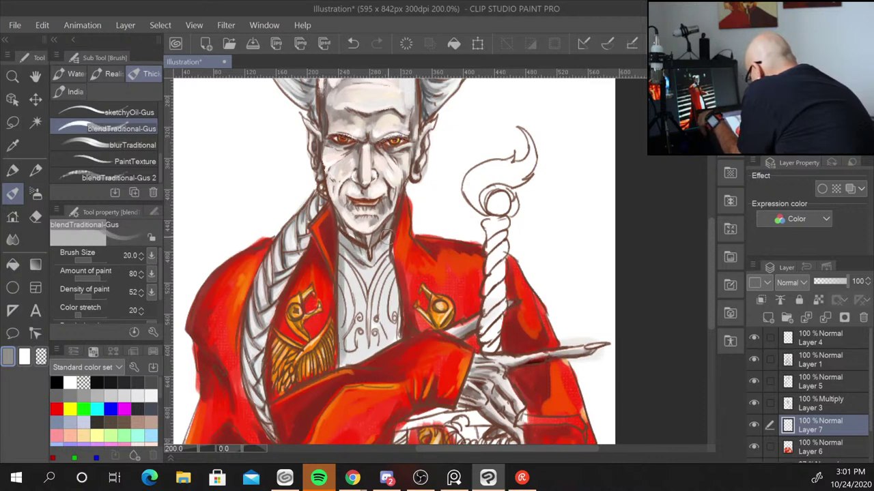
pyautogui.moveTo(386, 250); pyautogui.dragTo(394, 330)
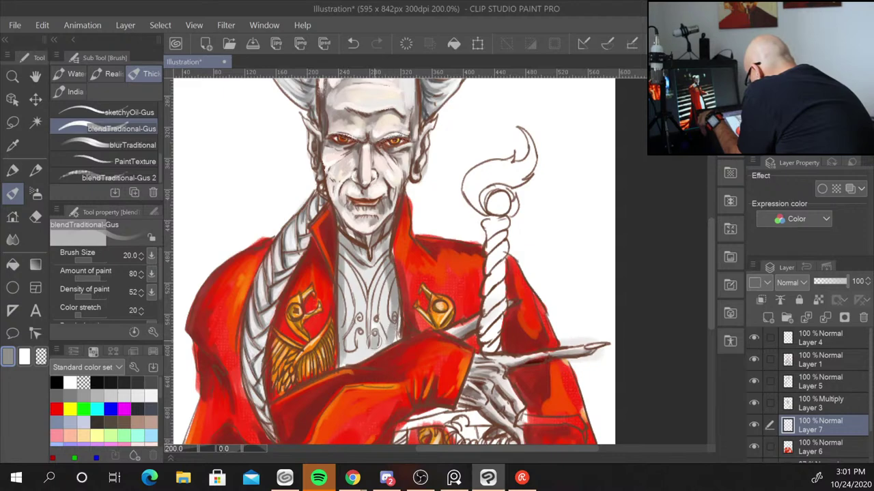
pyautogui.moveTo(587, 364); pyautogui.dragTo(648, 183)
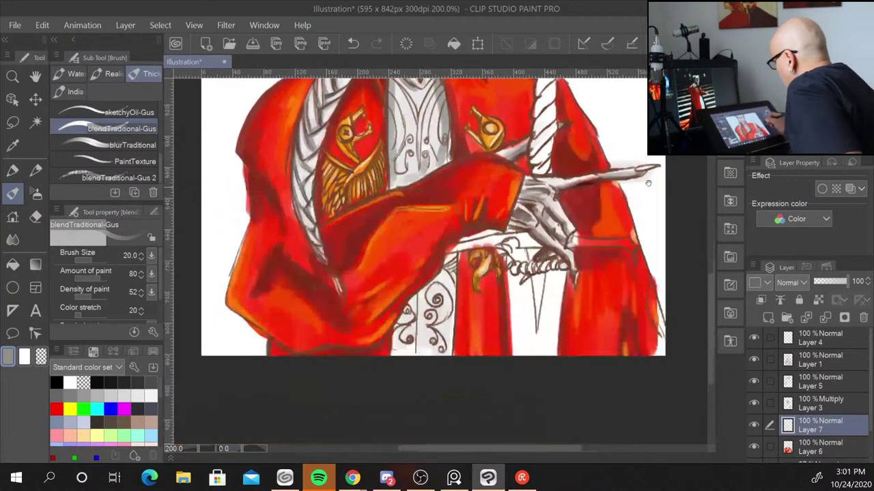
pyautogui.moveTo(452, 246); pyautogui.dragTo(444, 337)
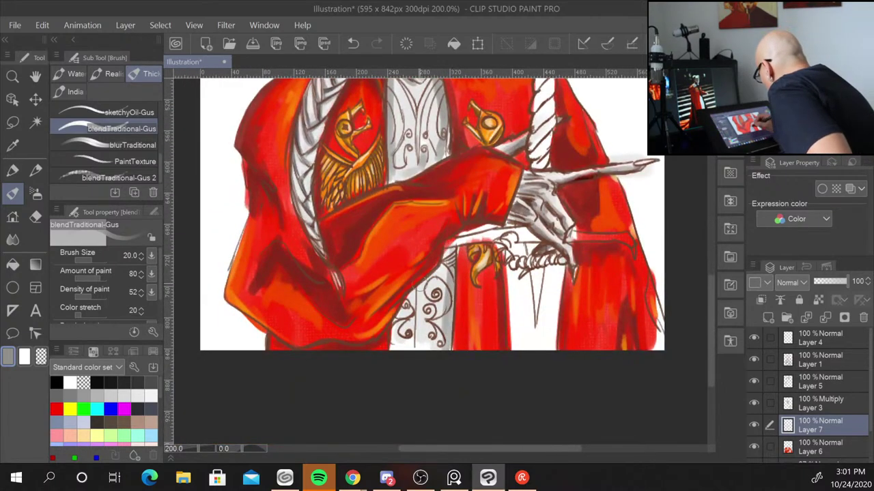
pyautogui.moveTo(416, 294)
pyautogui.mouseDown()
pyautogui.moveTo(413, 349)
pyautogui.moveTo(396, 350)
pyautogui.mouseUp()
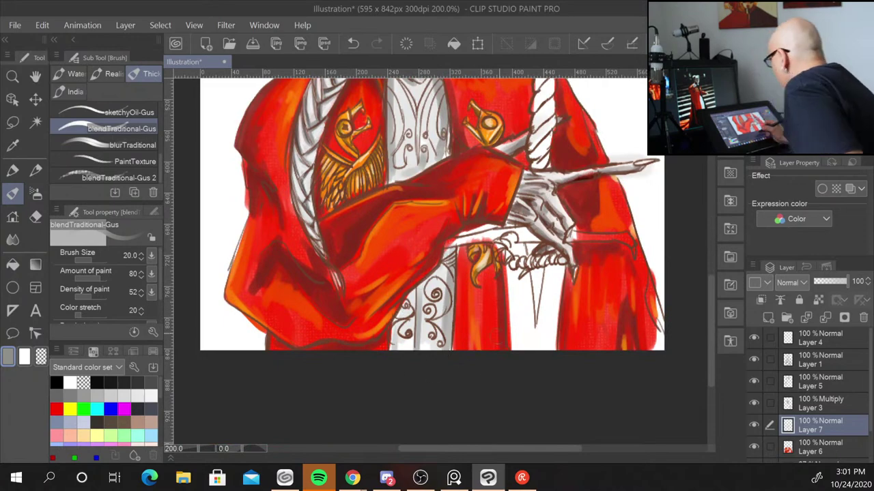
pyautogui.moveTo(650, 179); pyautogui.dragTo(582, 357)
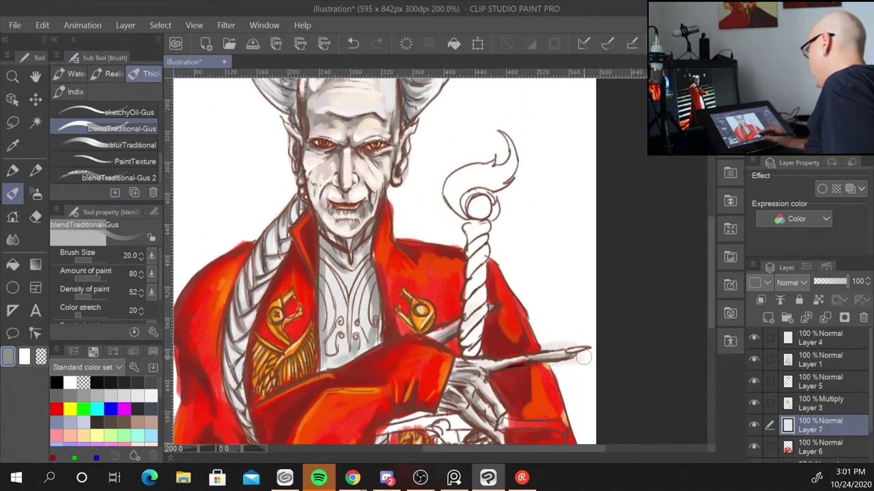
# Switch to orange, shrink the brush to 7, and move down to the vest's lower swirls
pyautogui.keyDown('alt'); pyautogui.click(540, 382); pyautogui.keyUp('alt')
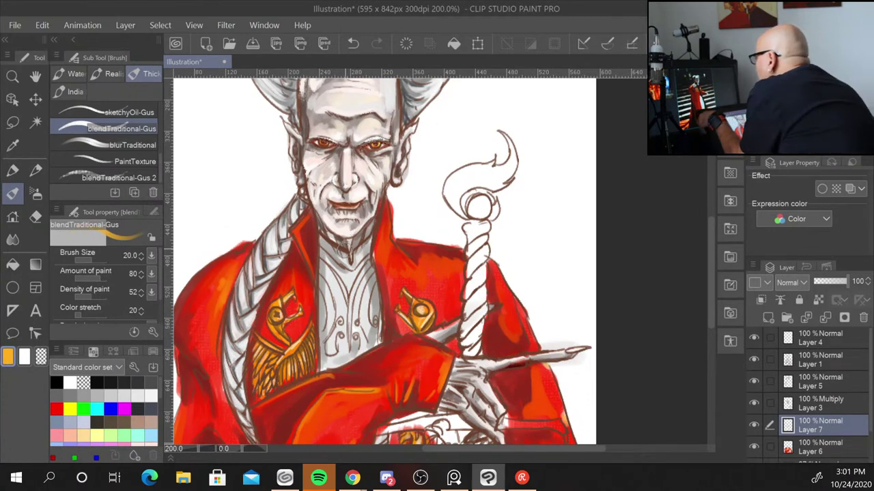
pyautogui.press('[')
pyautogui.press('[')
pyautogui.press('[')
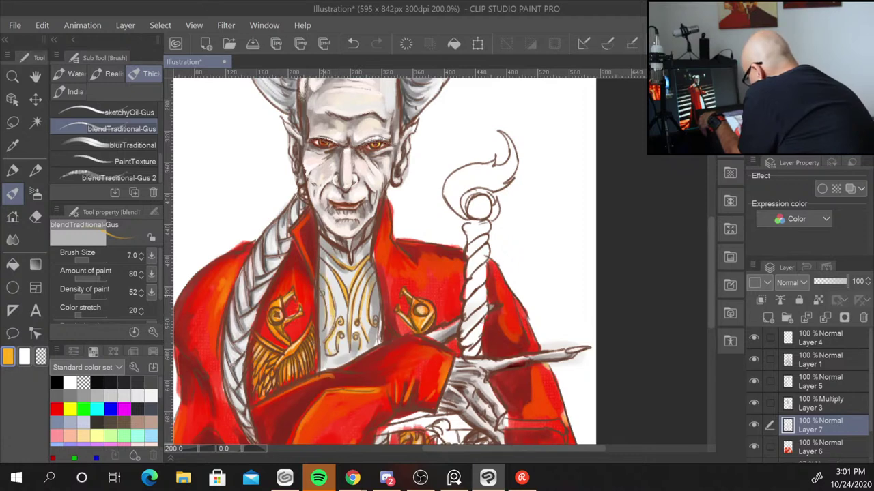
pyautogui.moveTo(337, 297); pyautogui.dragTo(388, 71)
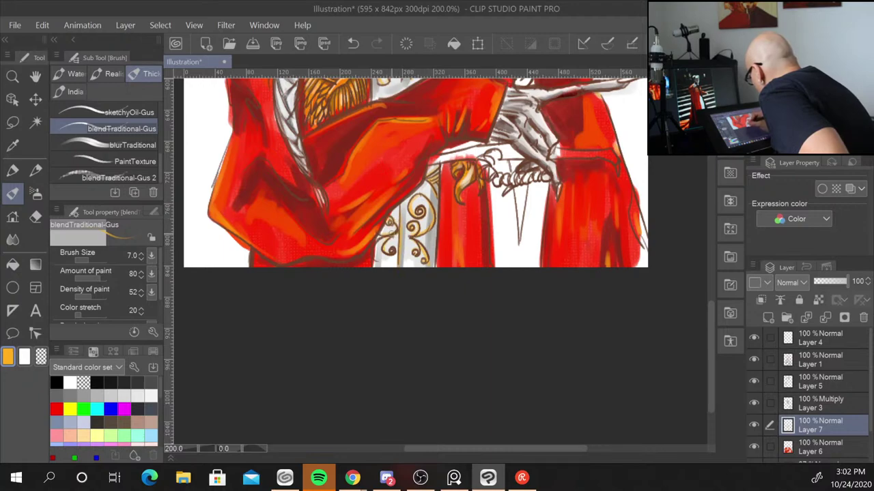
pyautogui.scroll(5, 409, 259)
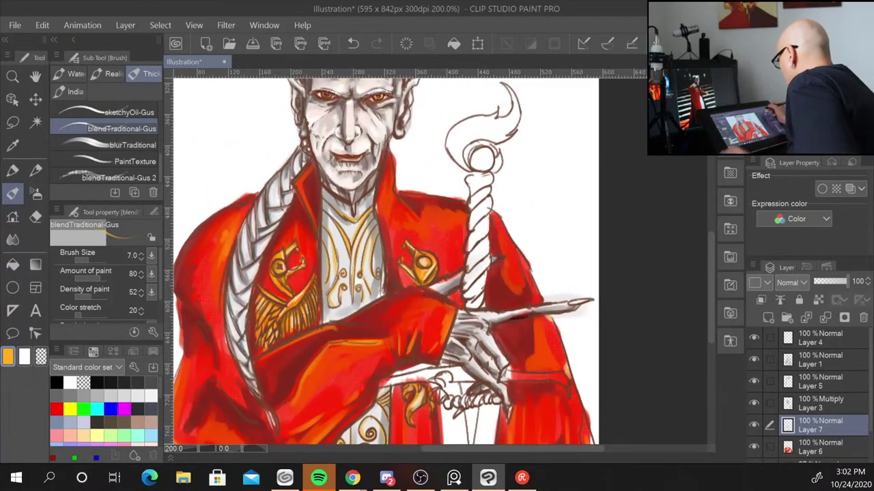
# Switch to white and narrow the brush to size 3 for fine vest and ornament highlights
pyautogui.click(151, 396)
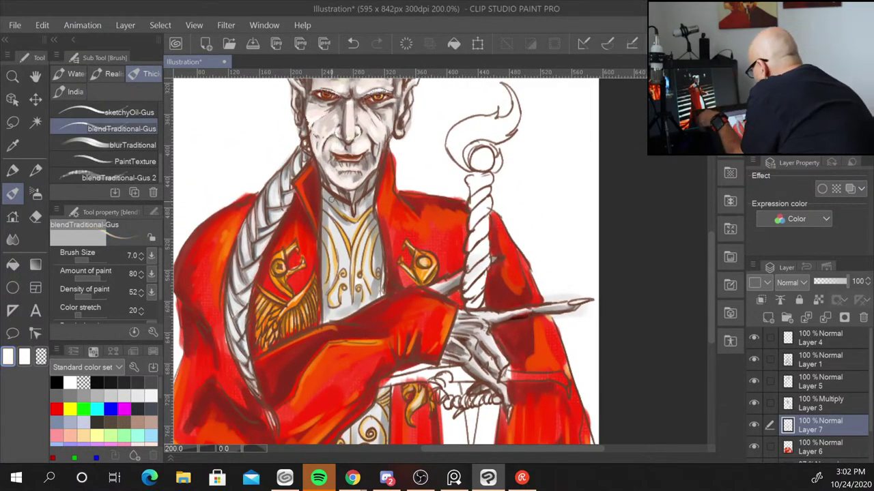
pyautogui.press('[')
pyautogui.press(']')
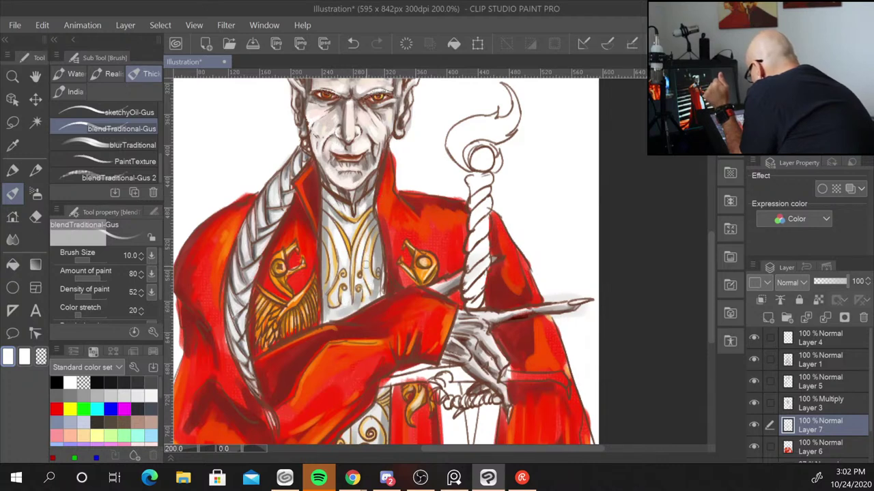
pyautogui.scroll(-5, 396, 259)
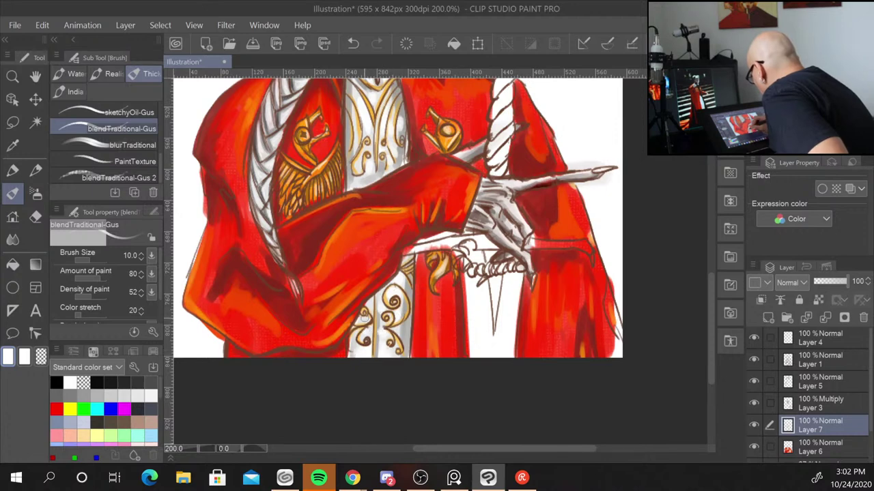
pyautogui.scroll(5, 396, 260)
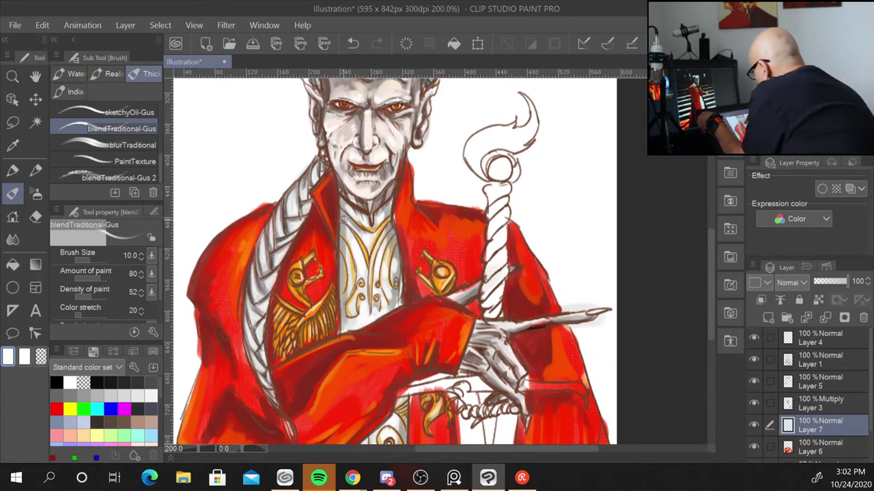
pyautogui.press('[')
pyautogui.press('[')
pyautogui.press('[')
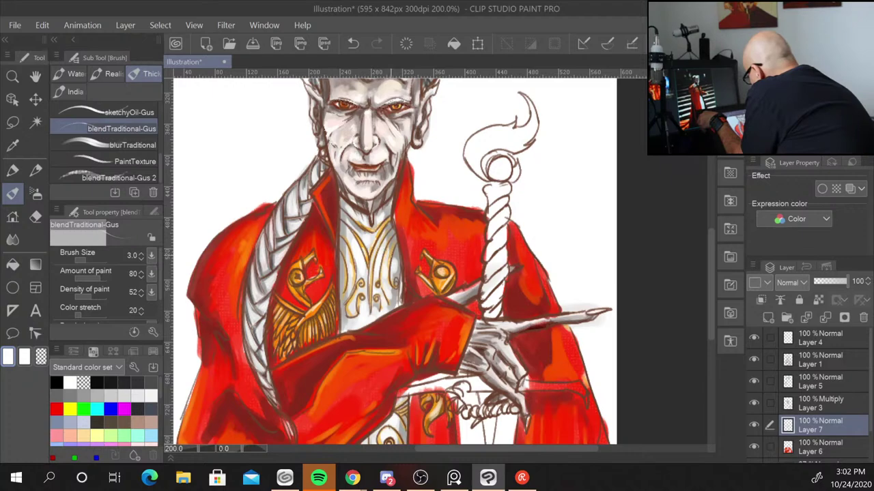
pyautogui.scroll(-5, 393, 259)
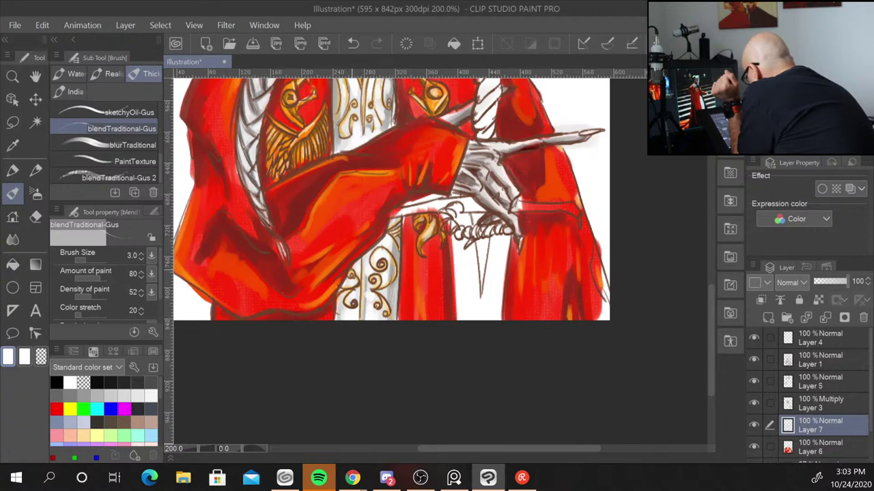
# Review the whole illustration at 100%, then zoom to 400% on the sword-gripping hand
pyautogui.hotkey('ctrl', '-')
pyautogui.hotkey('ctrl', '-')
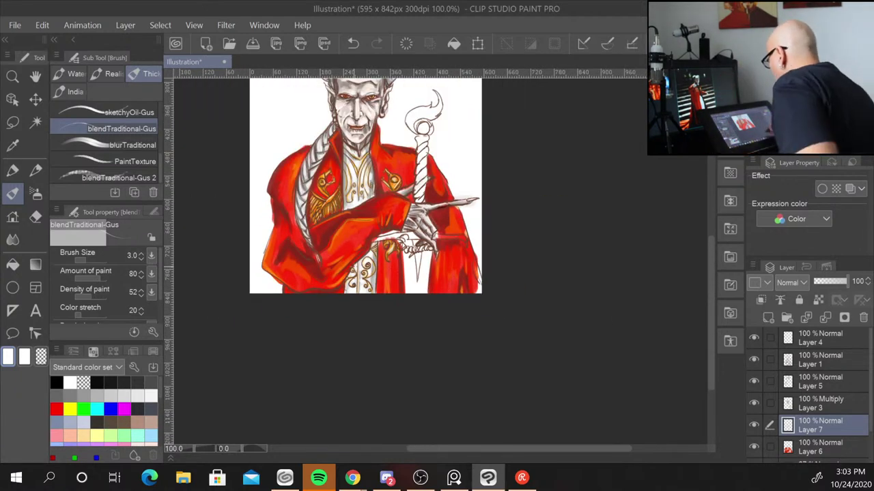
pyautogui.moveTo(509, 166); pyautogui.dragTo(501, 246)
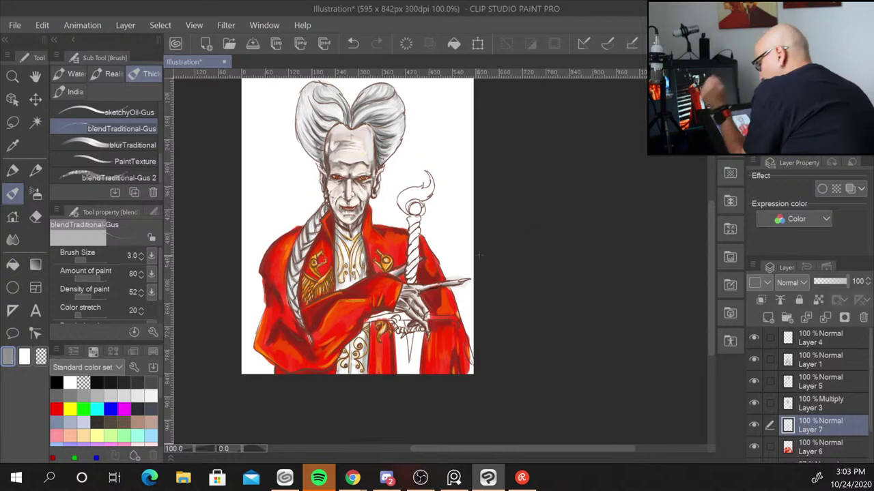
pyautogui.scroll(3, 472, 283)
pyautogui.scroll(2, 472, 283)
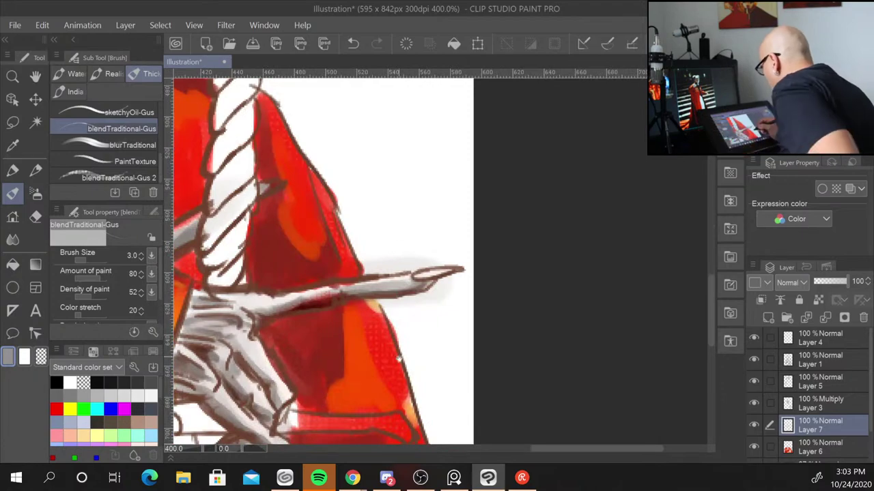
pyautogui.scroll(-3, 416, 249)
pyautogui.scroll(3, 376, 232)
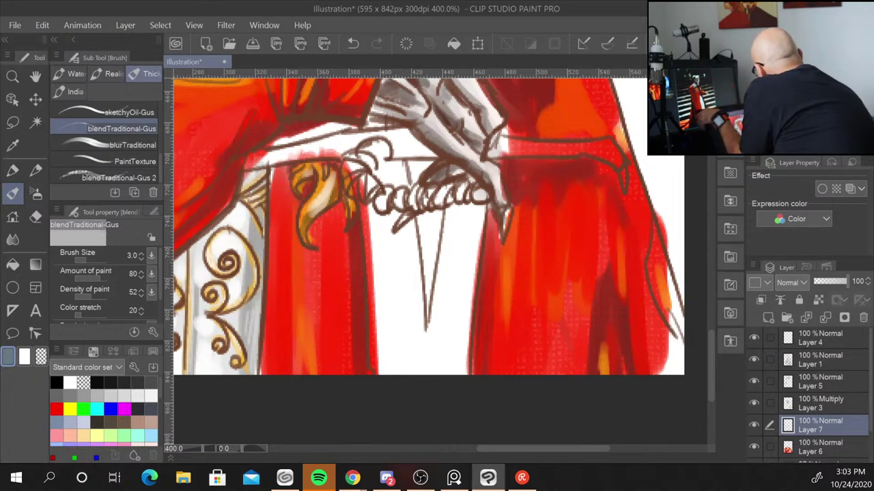
pyautogui.press('[')
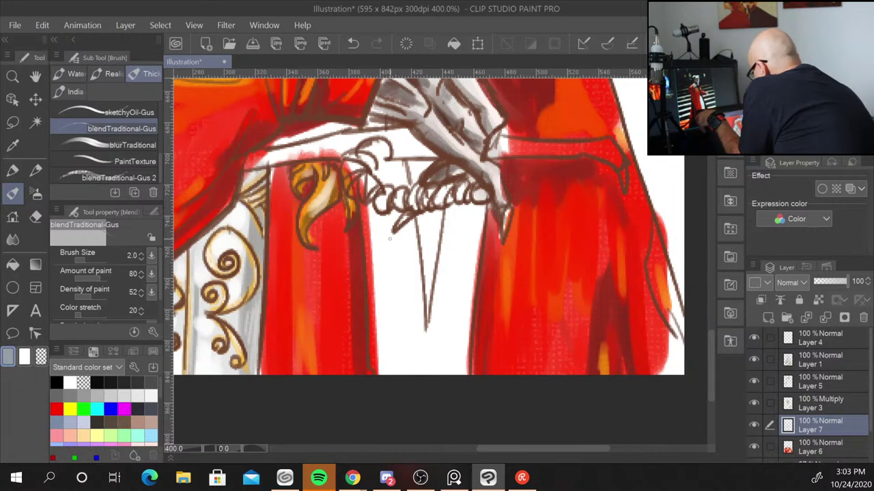
# Shade the blade's left edge, the area below the claw, and down the blade grey
pyautogui.press(']')
pyautogui.press(']')
pyautogui.moveTo(374, 300); pyautogui.dragTo(365, 201)
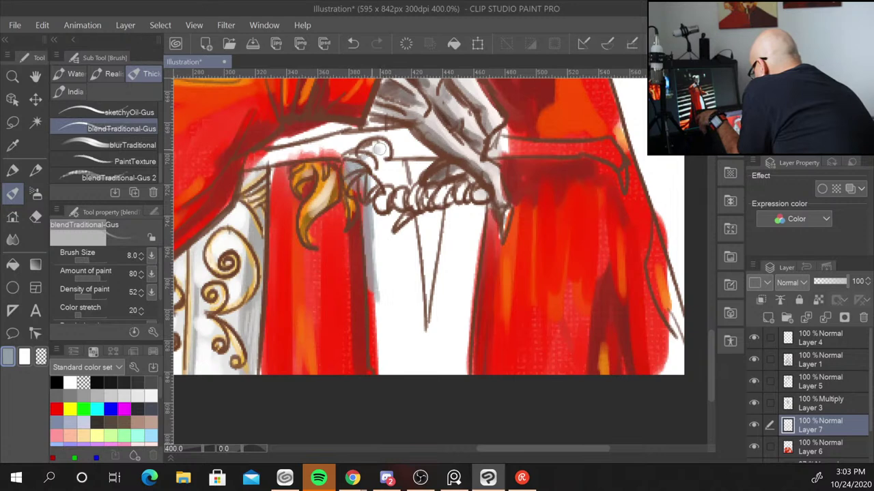
pyautogui.moveTo(380, 148)
pyautogui.mouseDown()
pyautogui.moveTo(423, 147)
pyautogui.moveTo(399, 156)
pyautogui.moveTo(403, 176)
pyautogui.moveTo(417, 170)
pyautogui.mouseUp()
pyautogui.moveTo(386, 212)
pyautogui.mouseDown()
pyautogui.moveTo(426, 184)
pyautogui.moveTo(478, 183)
pyautogui.mouseUp()
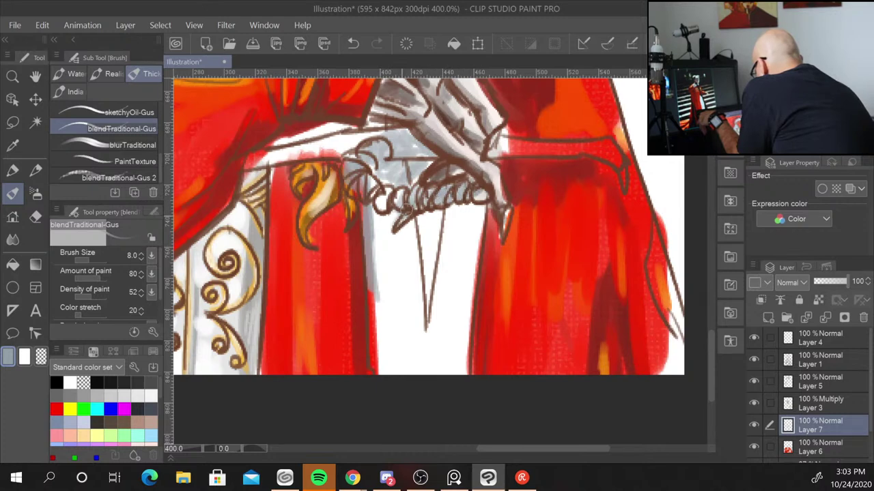
pyautogui.moveTo(403, 213); pyautogui.dragTo(444, 239)
pyautogui.moveTo(464, 198)
pyautogui.mouseDown()
pyautogui.moveTo(430, 280)
pyautogui.moveTo(469, 273)
pyautogui.mouseUp()
pyautogui.moveTo(477, 235)
pyautogui.mouseDown()
pyautogui.moveTo(461, 372)
pyautogui.moveTo(447, 372)
pyautogui.mouseUp()
pyautogui.moveTo(456, 266)
pyautogui.mouseDown()
pyautogui.moveTo(439, 368)
pyautogui.moveTo(424, 375)
pyautogui.mouseUp()
pyautogui.moveTo(435, 281); pyautogui.dragTo(428, 377)
pyautogui.moveTo(454, 324); pyautogui.dragTo(458, 363)
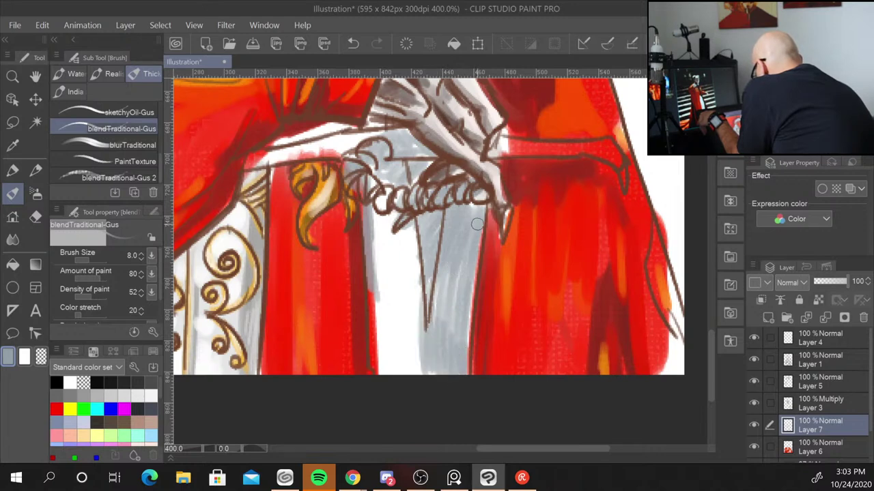
# Fill the remaining white strip on the blade's left and blend the grey below the claw
pyautogui.moveTo(389, 209); pyautogui.dragTo(386, 356)
pyautogui.moveTo(382, 224); pyautogui.dragTo(372, 335)
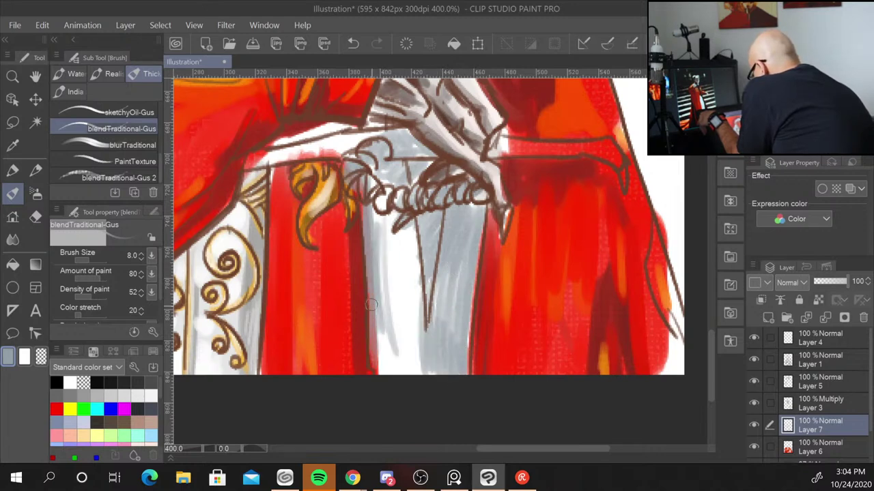
pyautogui.moveTo(371, 304)
pyautogui.mouseDown()
pyautogui.moveTo(380, 372)
pyautogui.moveTo(388, 374)
pyautogui.mouseUp()
pyautogui.moveTo(381, 217)
pyautogui.mouseDown()
pyautogui.moveTo(376, 321)
pyautogui.moveTo(395, 300)
pyautogui.mouseUp()
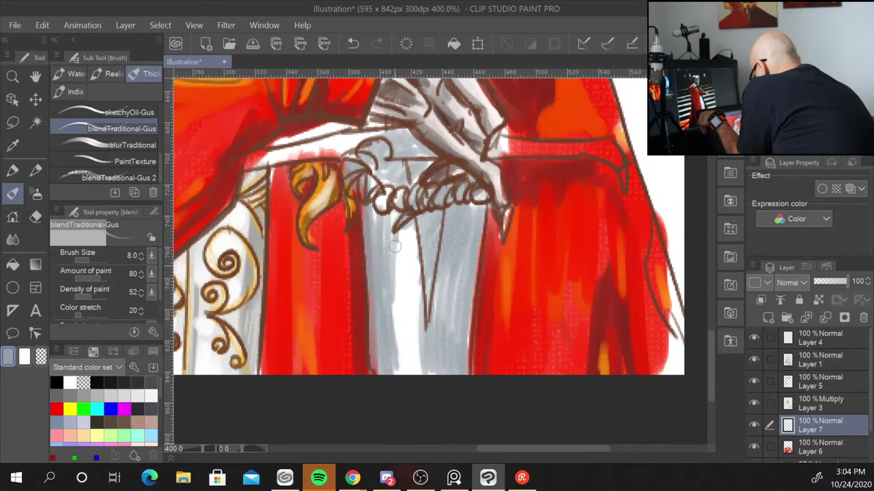
pyautogui.press(']')
pyautogui.press(']')
pyautogui.press(']')
pyautogui.moveTo(394, 228)
pyautogui.mouseDown()
pyautogui.moveTo(400, 372)
pyautogui.moveTo(418, 372)
pyautogui.mouseUp()
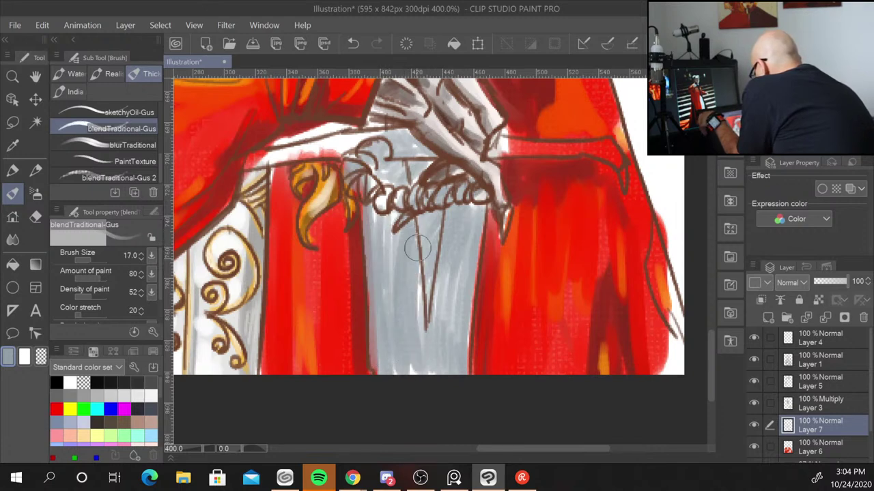
pyautogui.moveTo(418, 247); pyautogui.dragTo(423, 372)
pyautogui.moveTo(393, 212); pyautogui.dragTo(386, 314)
pyautogui.moveTo(383, 225); pyautogui.dragTo(393, 163)
pyautogui.moveTo(410, 201); pyautogui.dragTo(421, 300)
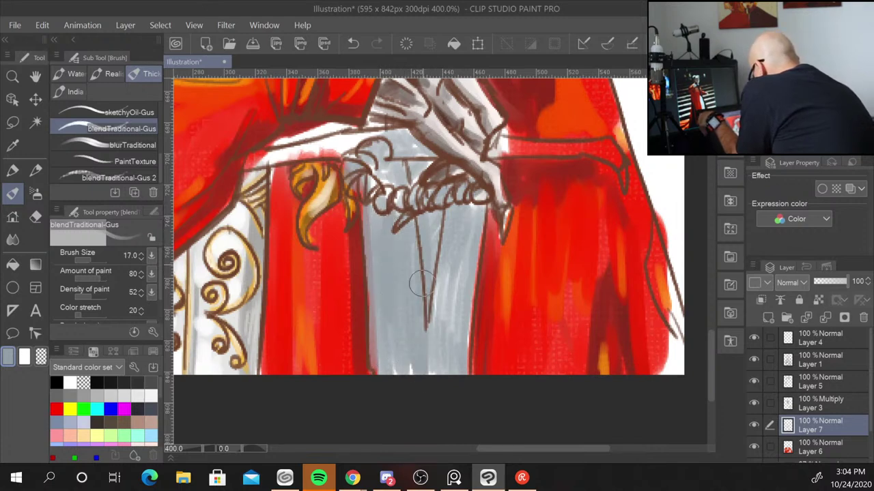
pyautogui.moveTo(437, 213)
pyautogui.mouseDown()
pyautogui.moveTo(434, 316)
pyautogui.moveTo(416, 287)
pyautogui.mouseUp()
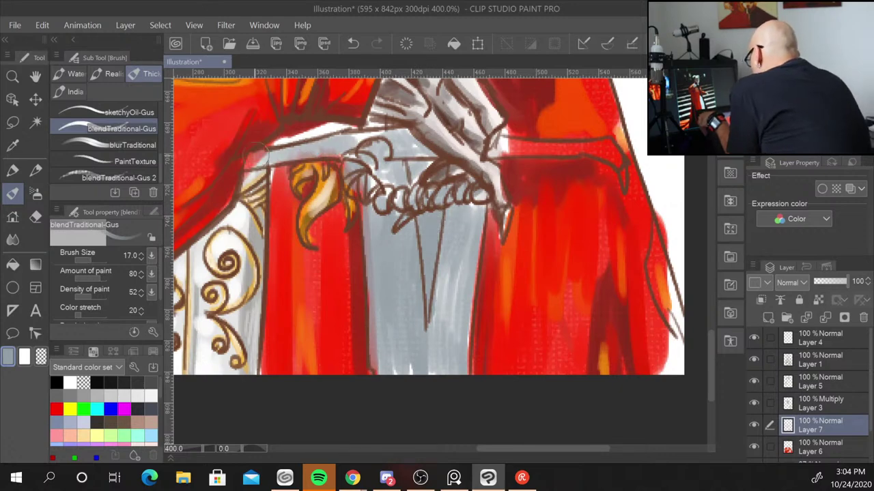
# Paint the sword's crossguard grey, adding a stroke along the guard
pyautogui.moveTo(258, 154)
pyautogui.mouseDown()
pyautogui.moveTo(341, 135)
pyautogui.moveTo(333, 131)
pyautogui.moveTo(344, 121)
pyautogui.moveTo(383, 126)
pyautogui.mouseUp()
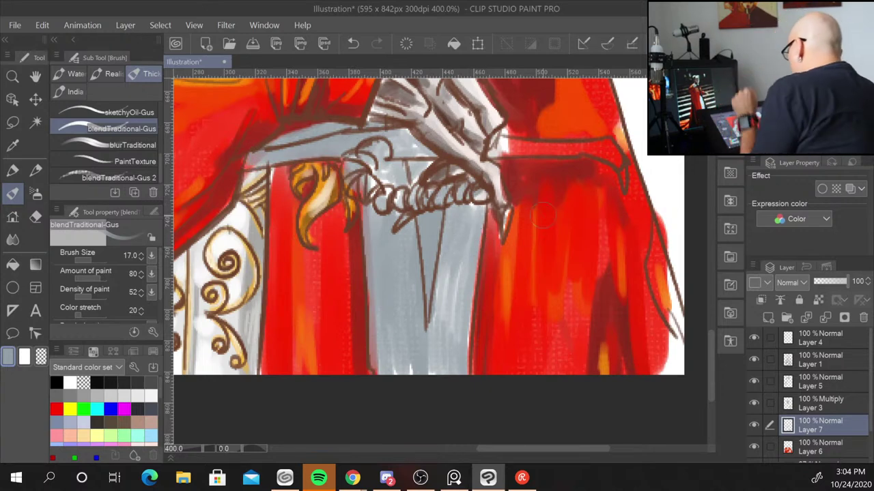
pyautogui.moveTo(543, 205); pyautogui.dragTo(516, 335)
pyautogui.moveTo(474, 280)
pyautogui.mouseDown()
pyautogui.moveTo(580, 283)
pyautogui.moveTo(591, 300)
pyautogui.mouseUp()
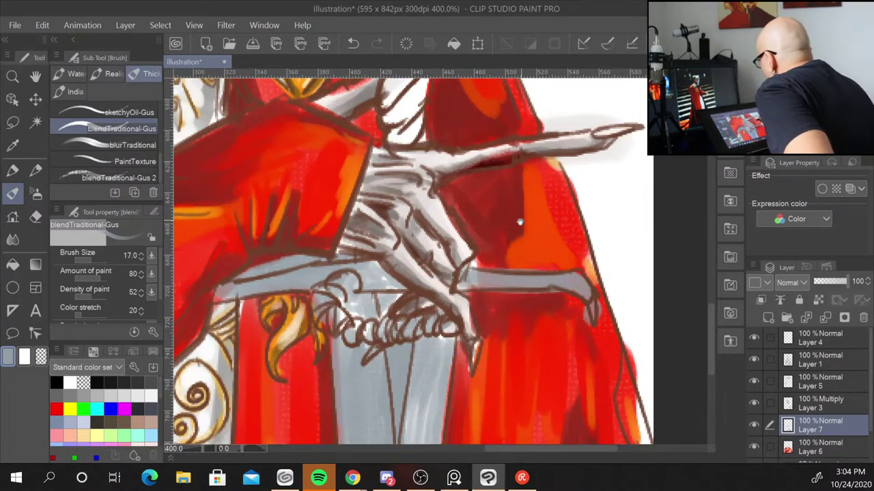
# Brush grey over the staff's round knob and the flame shape above it
pyautogui.moveTo(570, 106); pyautogui.dragTo(523, 429)
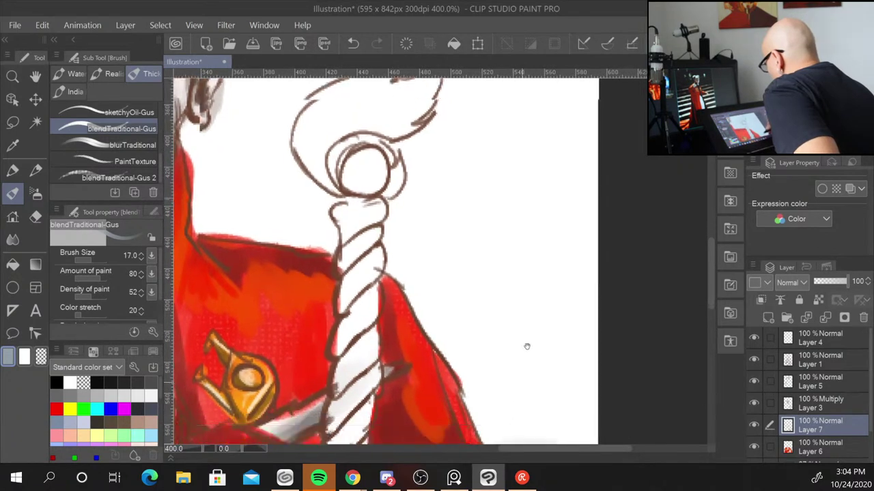
pyautogui.moveTo(526, 347)
pyautogui.mouseDown()
pyautogui.moveTo(546, 253)
pyautogui.moveTo(516, 368)
pyautogui.mouseUp()
pyautogui.moveTo(389, 178)
pyautogui.mouseDown()
pyautogui.moveTo(355, 228)
pyautogui.moveTo(382, 232)
pyautogui.mouseUp()
pyautogui.moveTo(396, 198)
pyautogui.mouseDown()
pyautogui.moveTo(388, 198)
pyautogui.moveTo(410, 232)
pyautogui.mouseUp()
pyautogui.moveTo(369, 140)
pyautogui.mouseDown()
pyautogui.moveTo(321, 205)
pyautogui.moveTo(341, 219)
pyautogui.moveTo(394, 155)
pyautogui.moveTo(409, 178)
pyautogui.moveTo(445, 116)
pyautogui.moveTo(437, 83)
pyautogui.moveTo(400, 144)
pyautogui.moveTo(382, 126)
pyautogui.moveTo(327, 171)
pyautogui.moveTo(334, 198)
pyautogui.moveTo(344, 197)
pyautogui.moveTo(355, 156)
pyautogui.moveTo(392, 191)
pyautogui.moveTo(402, 171)
pyautogui.mouseUp()
pyautogui.moveTo(453, 205)
pyautogui.mouseDown()
pyautogui.moveTo(455, 244)
pyautogui.moveTo(479, 297)
pyautogui.moveTo(589, 330)
pyautogui.mouseUp()
# Zoom out to 100% to check the shaded staff within the whole figure
pyautogui.scroll(-1, 585, 185)
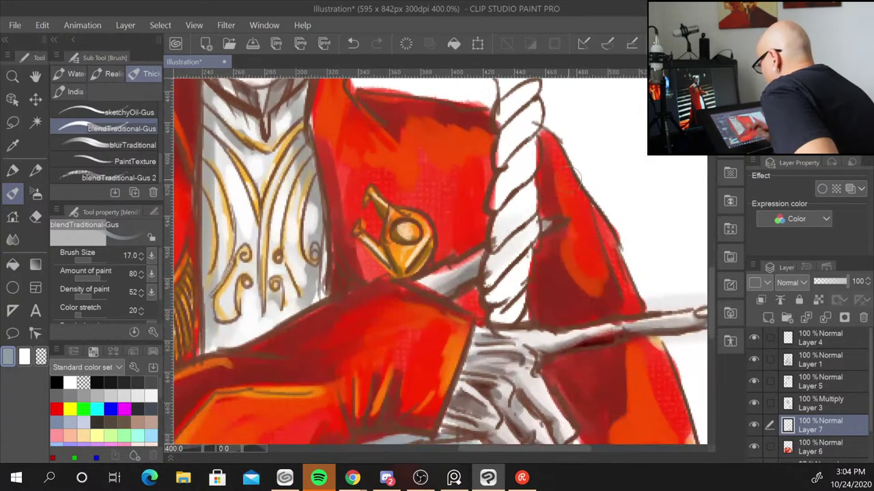
pyautogui.scroll(-1, 568, 182)
pyautogui.scroll(-1, 568, 183)
pyautogui.scroll(-1, 569, 182)
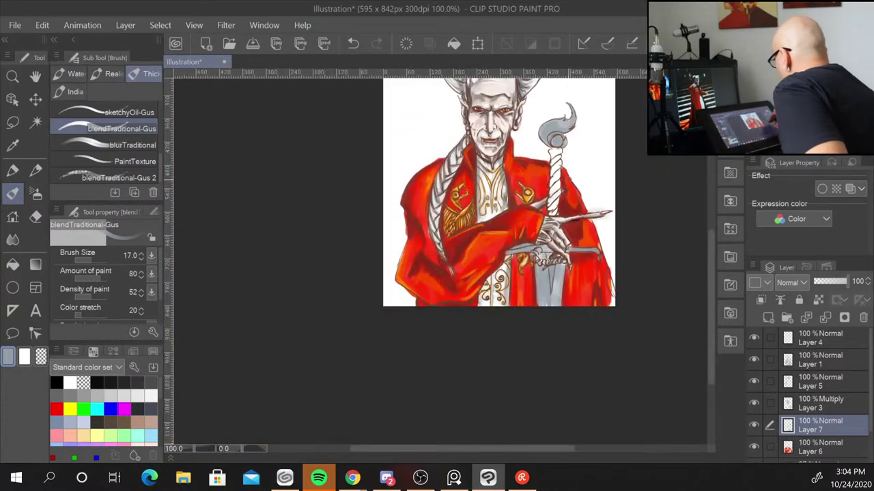
pyautogui.moveTo(639, 305); pyautogui.dragTo(544, 373)
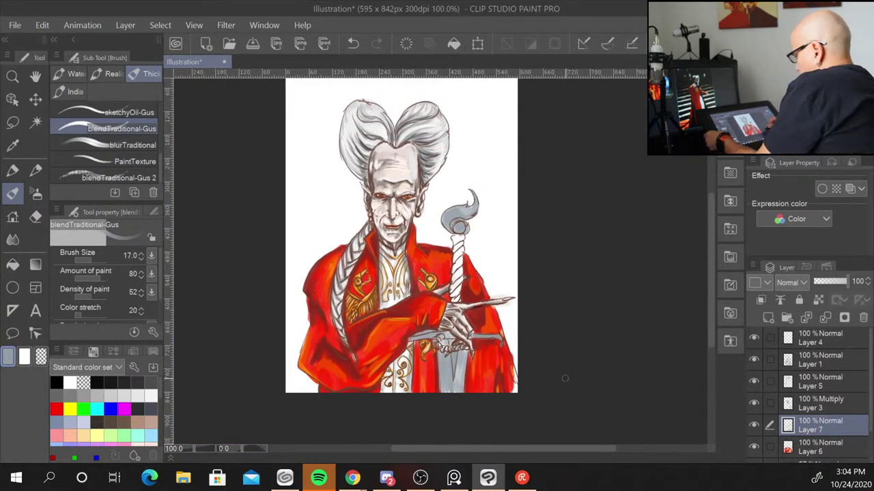
pyautogui.scroll(2, 544, 374)
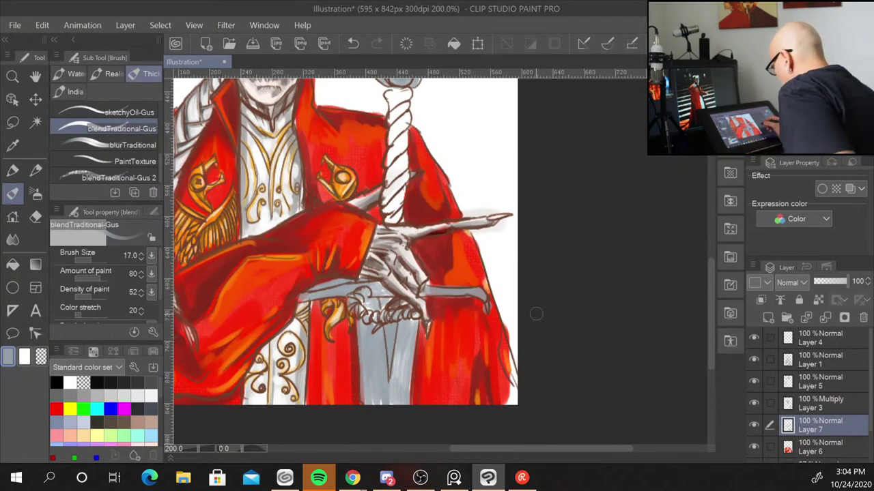
# Add darker grey strokes down the sword blade at 200% zoom
pyautogui.moveTo(536, 314)
pyautogui.mouseDown()
pyautogui.moveTo(566, 344)
pyautogui.moveTo(622, 313)
pyautogui.mouseUp()
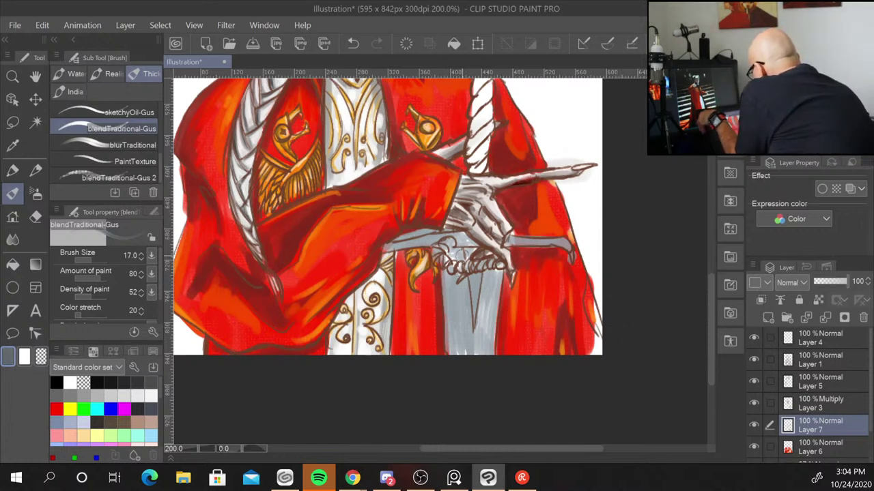
pyautogui.moveTo(461, 253); pyautogui.dragTo(471, 343)
pyautogui.moveTo(488, 266); pyautogui.dragTo(475, 349)
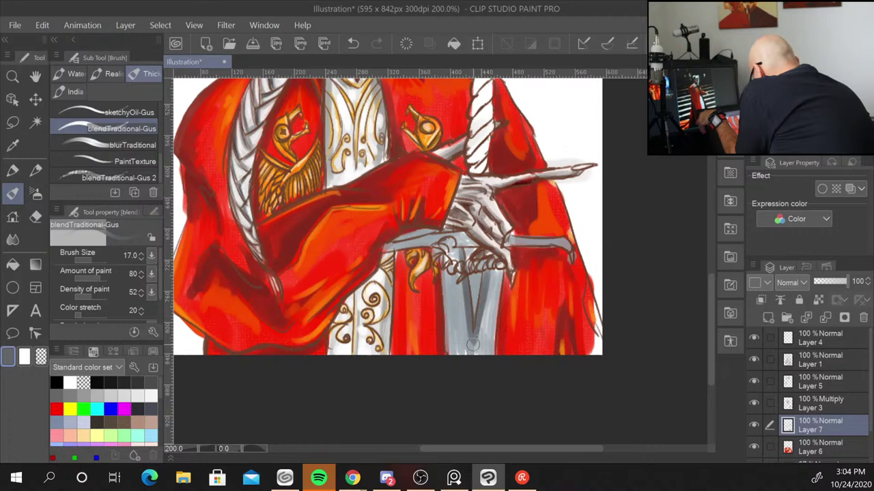
# At brush size 8, darken both sides of the crossguard and add more dark blade strokes
pyautogui.press('[')
pyautogui.press('[')
pyautogui.press('[')
pyautogui.press('[')
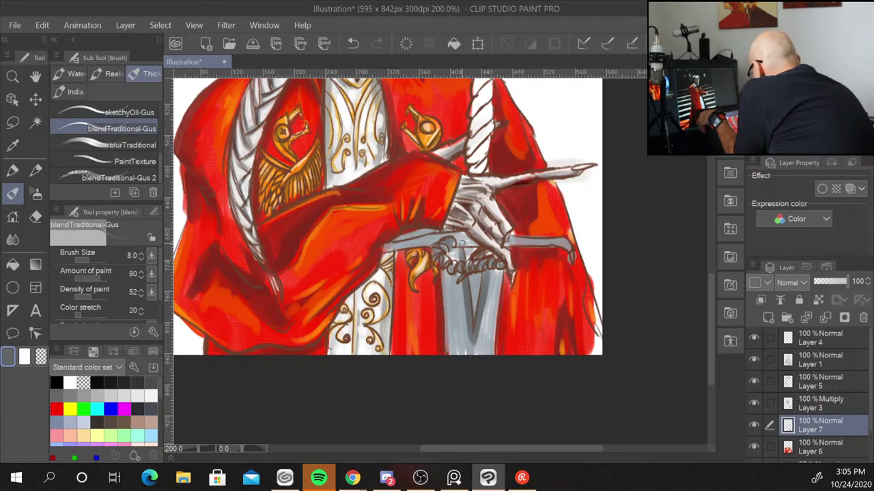
pyautogui.moveTo(453, 244); pyautogui.dragTo(566, 245)
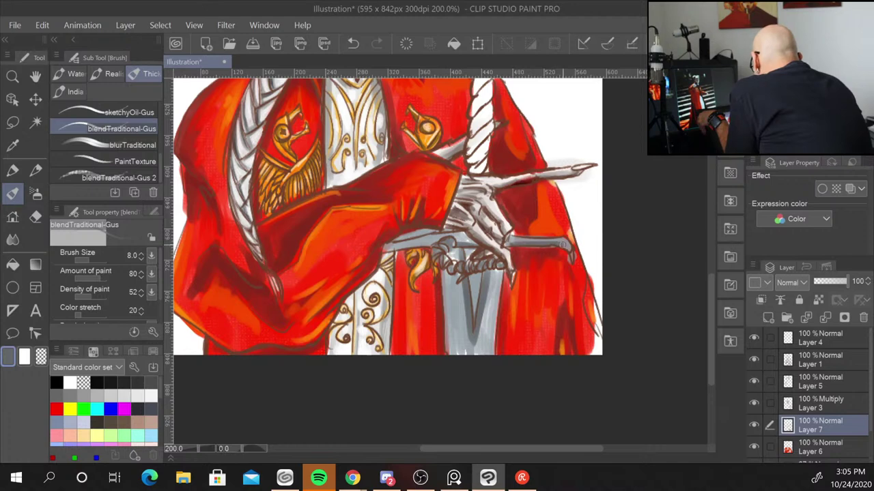
pyautogui.moveTo(436, 246); pyautogui.dragTo(380, 248)
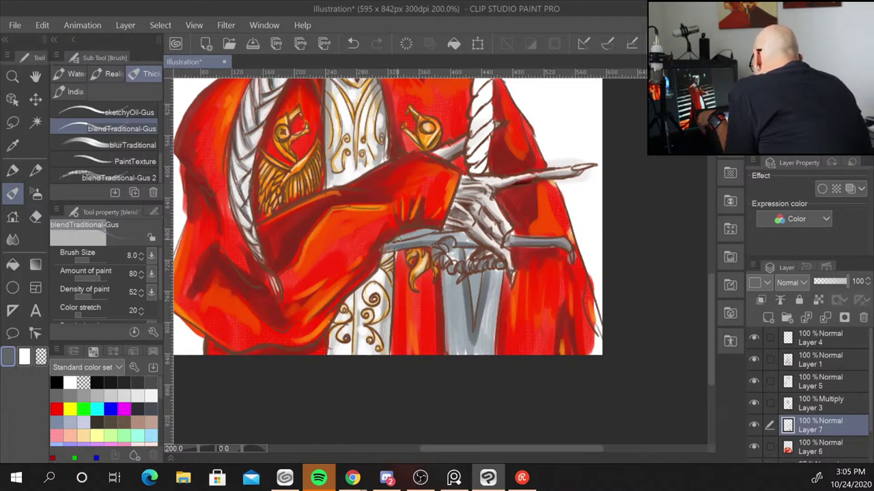
pyautogui.moveTo(432, 236); pyautogui.dragTo(397, 234)
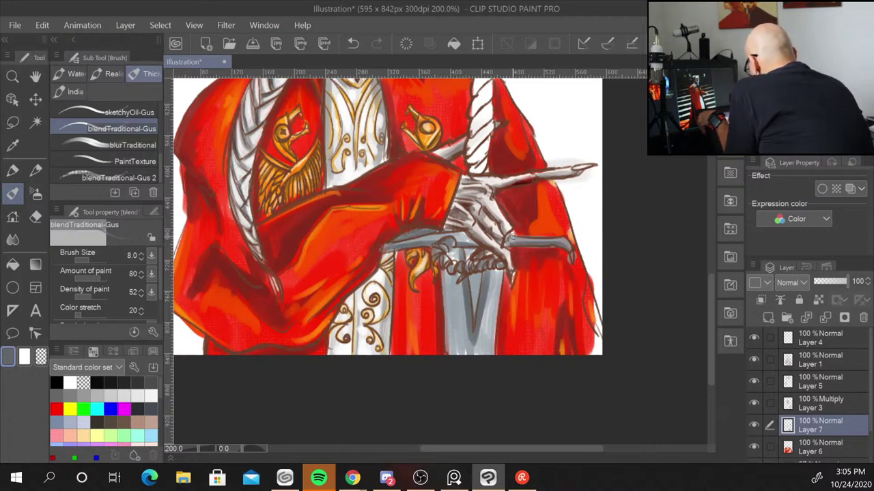
pyautogui.moveTo(471, 287); pyautogui.dragTo(474, 352)
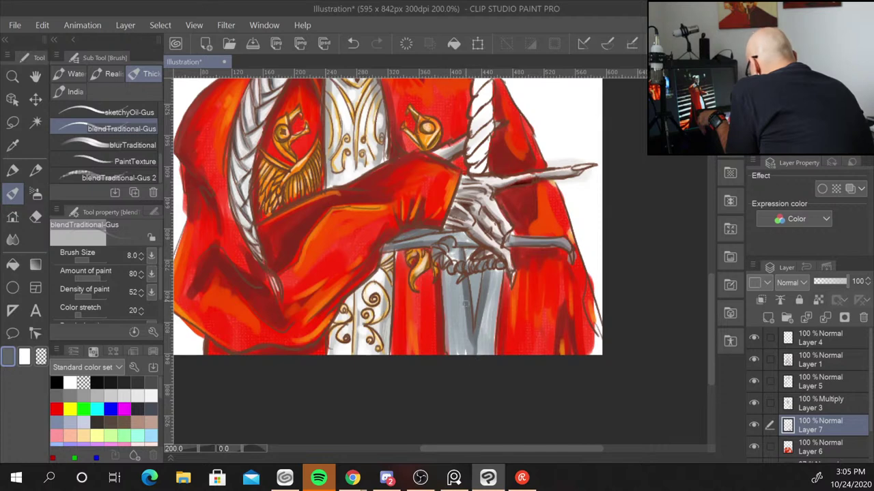
pyautogui.moveTo(447, 270)
pyautogui.mouseDown()
pyautogui.moveTo(450, 353)
pyautogui.moveTo(452, 275)
pyautogui.moveTo(451, 354)
pyautogui.moveTo(460, 355)
pyautogui.mouseUp()
pyautogui.moveTo(491, 270)
pyautogui.mouseDown()
pyautogui.moveTo(497, 355)
pyautogui.moveTo(488, 353)
pyautogui.mouseUp()
# Darken the staff's round knob and the right side of its flame-shaped top
pyautogui.scroll(5, 478, 164)
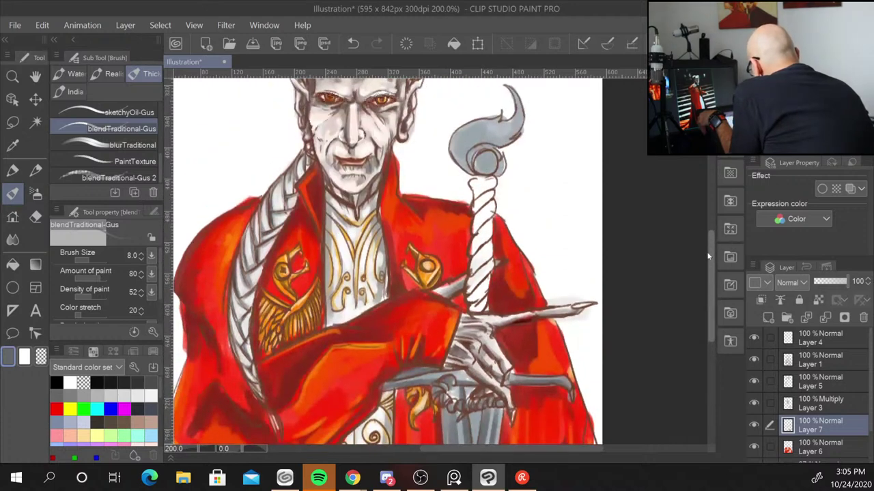
pyautogui.moveTo(477, 167)
pyautogui.mouseDown()
pyautogui.moveTo(489, 148)
pyautogui.moveTo(489, 171)
pyautogui.moveTo(500, 165)
pyautogui.mouseUp()
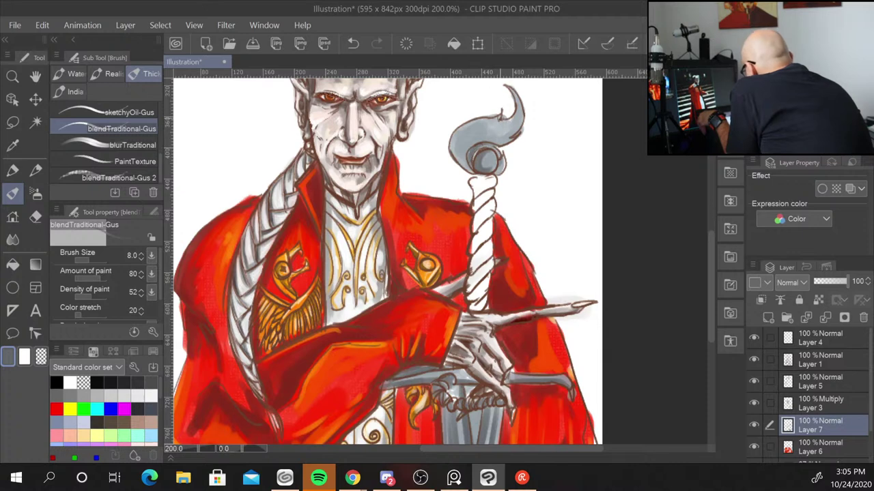
pyautogui.moveTo(503, 114)
pyautogui.mouseDown()
pyautogui.moveTo(469, 129)
pyautogui.moveTo(456, 145)
pyautogui.moveTo(463, 152)
pyautogui.moveTo(460, 130)
pyautogui.mouseUp()
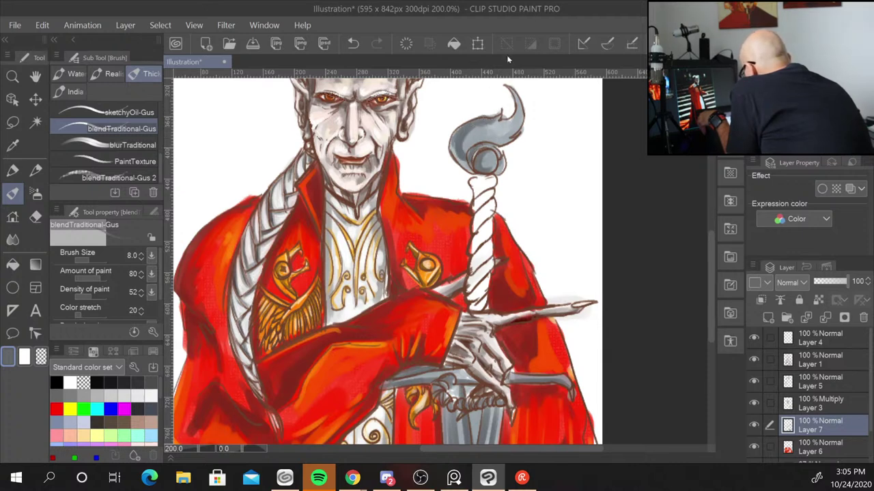
pyautogui.moveTo(499, 123)
pyautogui.mouseDown()
pyautogui.moveTo(513, 111)
pyautogui.moveTo(512, 128)
pyautogui.mouseUp()
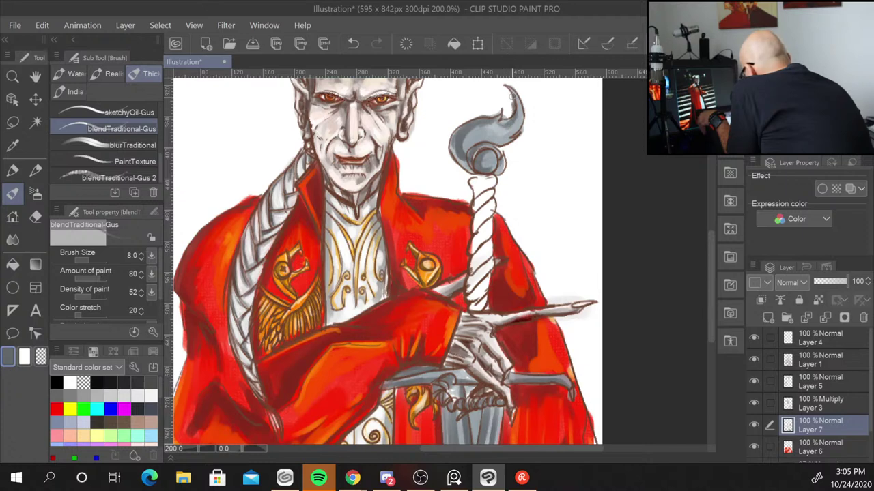
pyautogui.moveTo(512, 71); pyautogui.dragTo(512, 128)
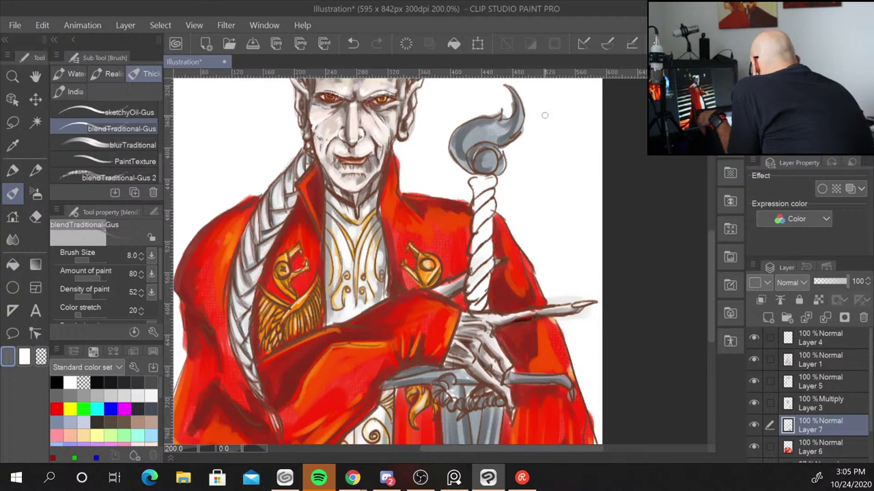
# Highlight the staff's knob and flame with a light blue-grey
pyautogui.keyDown('alt'); pyautogui.click(491, 133); pyautogui.keyUp('alt')
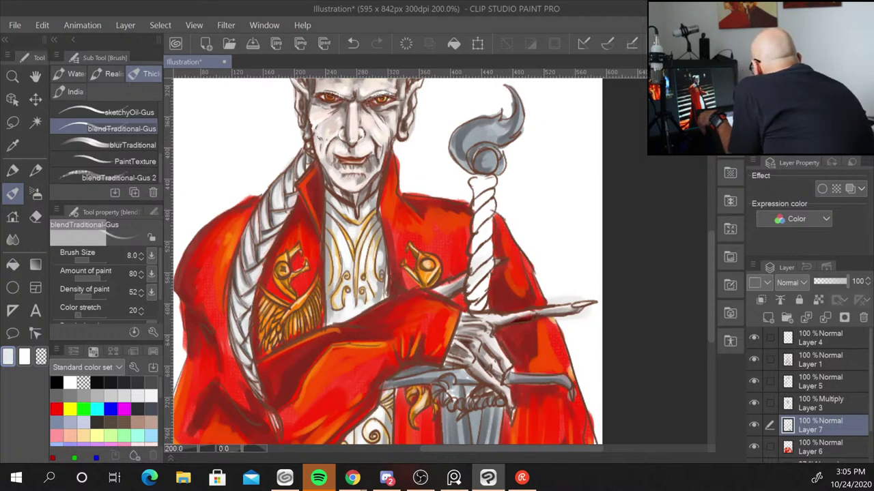
pyautogui.click(487, 158)
pyautogui.moveTo(486, 159)
pyautogui.mouseDown()
pyautogui.moveTo(494, 161)
pyautogui.moveTo(493, 141)
pyautogui.mouseUp()
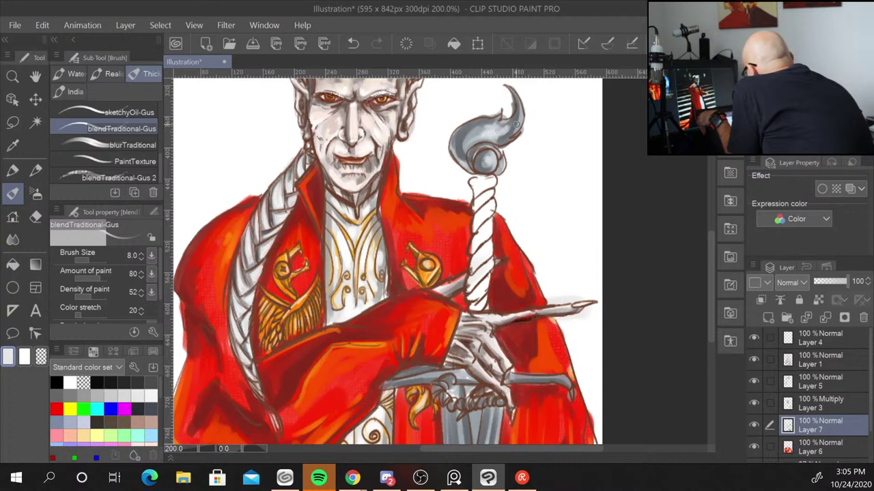
pyautogui.moveTo(517, 109); pyautogui.dragTo(518, 127)
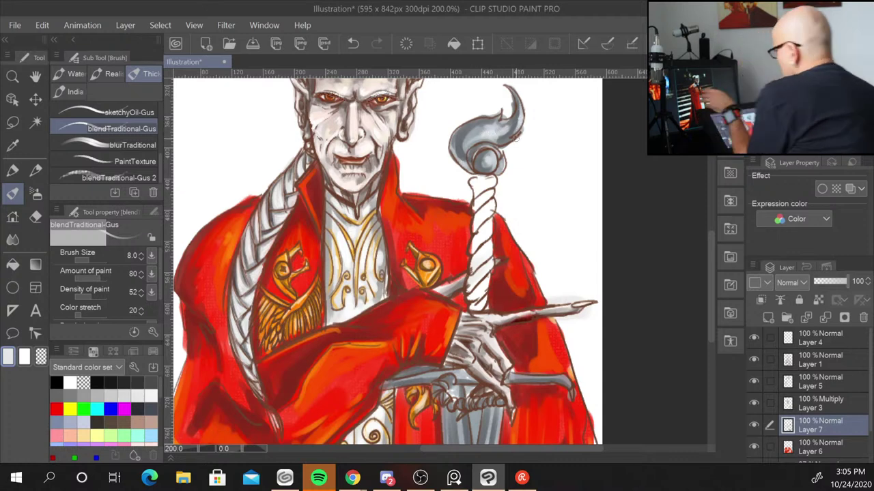
pyautogui.moveTo(646, 373); pyautogui.dragTo(655, 243)
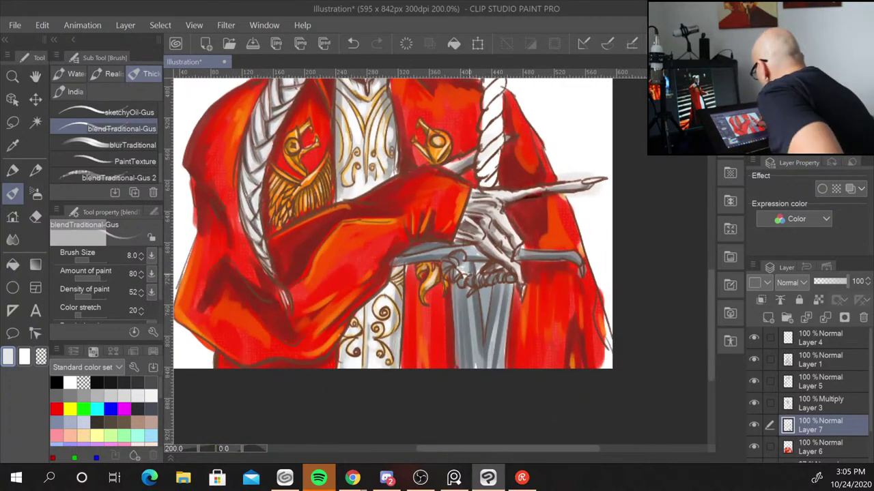
# Stroke light grey highlights down the blade and across the right and left crossguard arms
pyautogui.moveTo(456, 291); pyautogui.dragTo(466, 370)
pyautogui.moveTo(505, 287); pyautogui.dragTo(497, 369)
pyautogui.moveTo(507, 285); pyautogui.dragTo(496, 352)
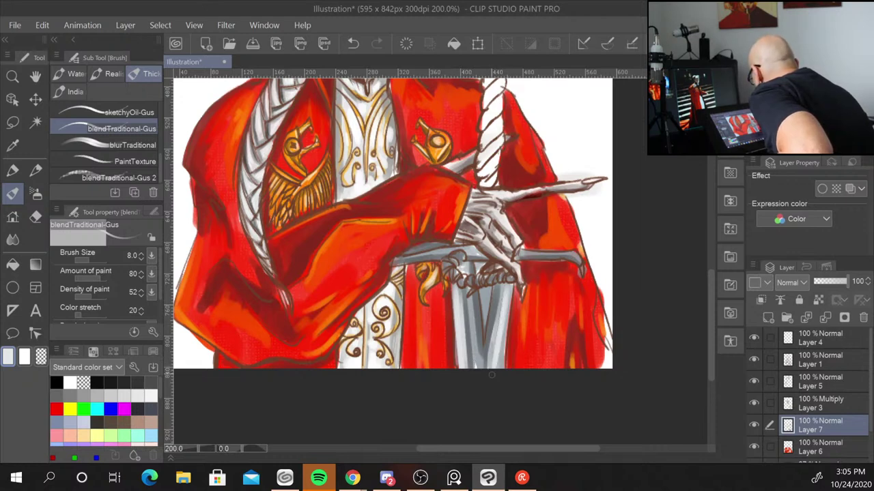
pyautogui.moveTo(480, 289); pyautogui.dragTo(482, 328)
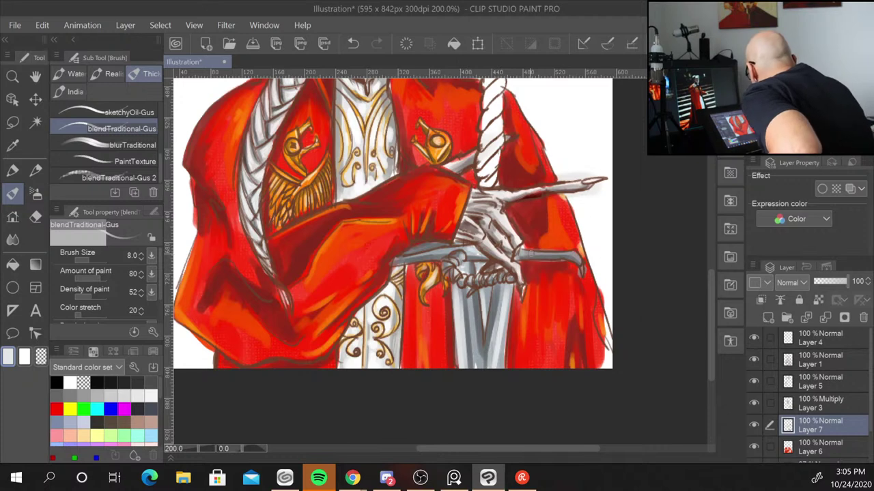
pyautogui.moveTo(525, 253)
pyautogui.mouseDown()
pyautogui.moveTo(577, 254)
pyautogui.moveTo(583, 275)
pyautogui.mouseUp()
pyautogui.moveTo(400, 254)
pyautogui.mouseDown()
pyautogui.moveTo(464, 245)
pyautogui.moveTo(438, 248)
pyautogui.mouseUp()
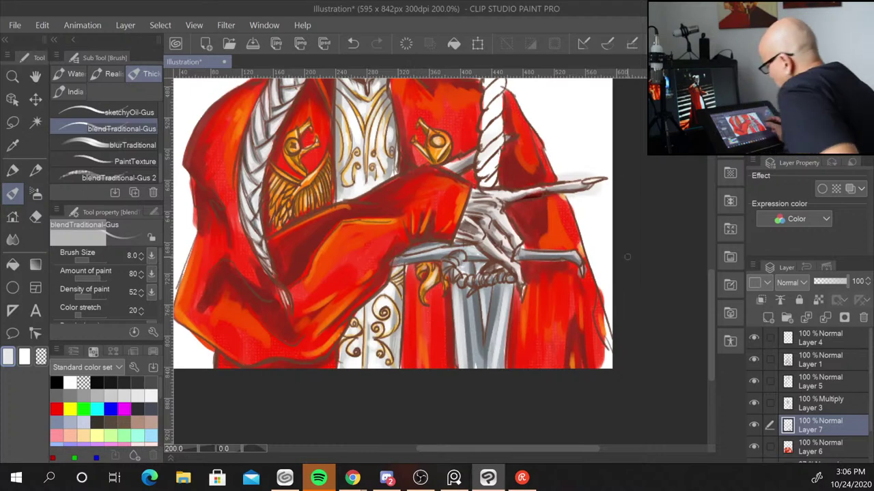
pyautogui.scroll(-1, 666, 338)
# Check the figure, then brighten the orb's highlight and blend grey into the flame top
pyautogui.scroll(-1, 665, 338)
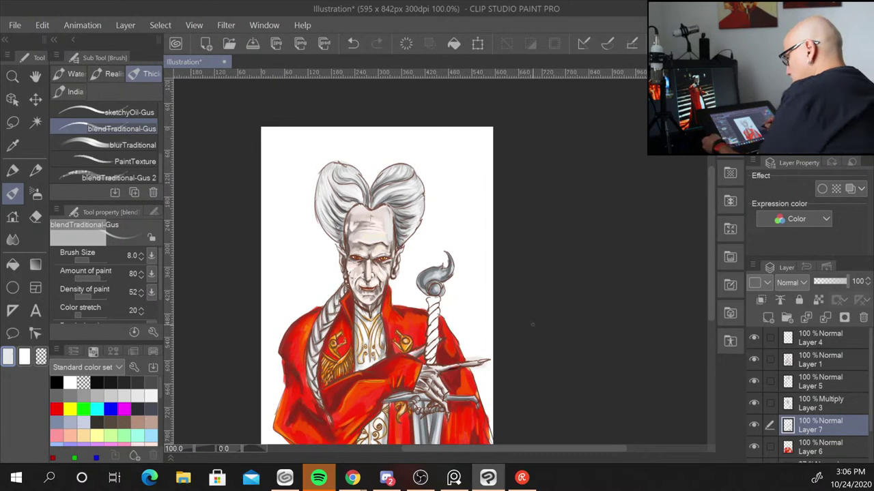
pyautogui.scroll(1, 539, 321)
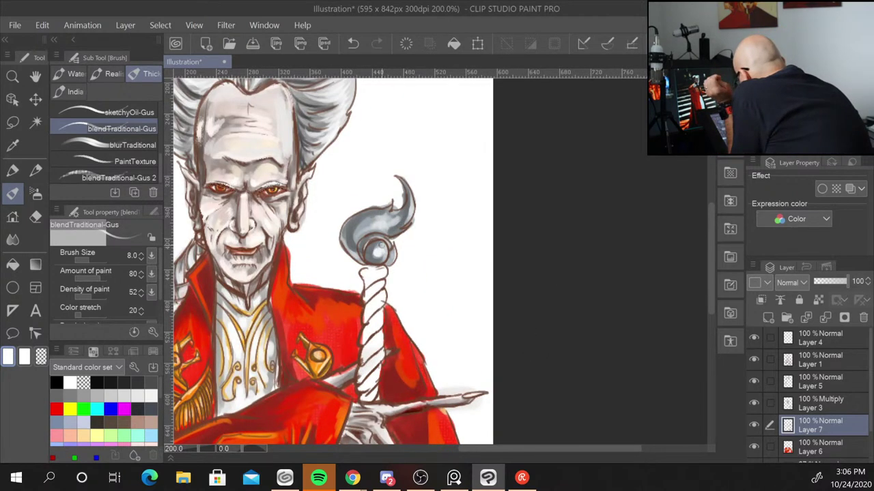
pyautogui.moveTo(379, 253)
pyautogui.mouseDown()
pyautogui.moveTo(383, 224)
pyautogui.moveTo(345, 246)
pyautogui.mouseUp()
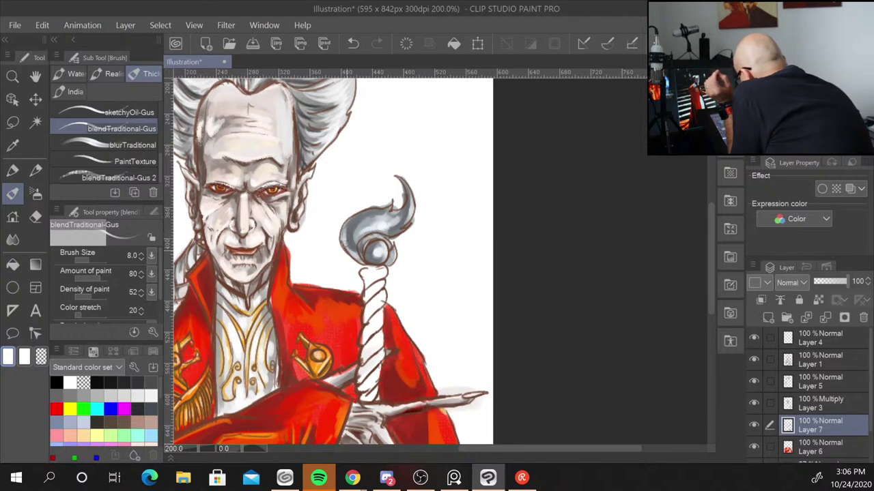
pyautogui.moveTo(411, 207); pyautogui.dragTo(390, 205)
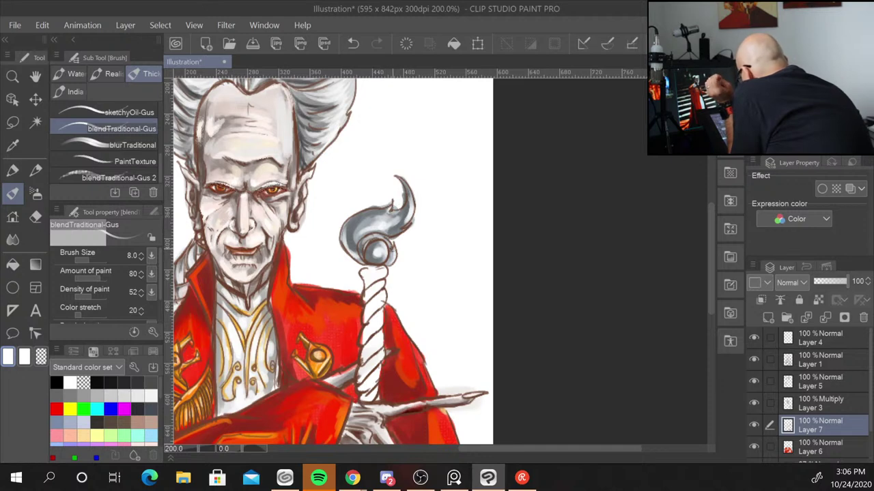
pyautogui.scroll(-5, 334, 259)
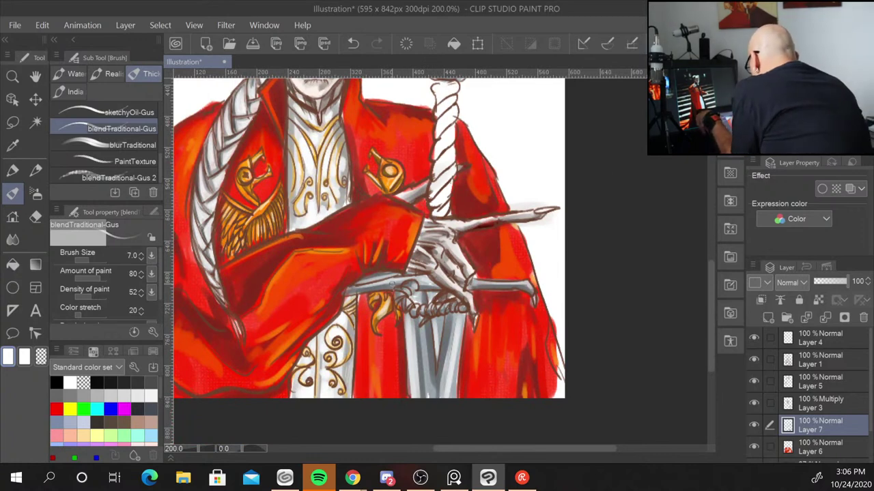
# At brush size 6, blend lighter strokes down the lower blade up toward the crossguard
pyautogui.press('[')
pyautogui.press('[')
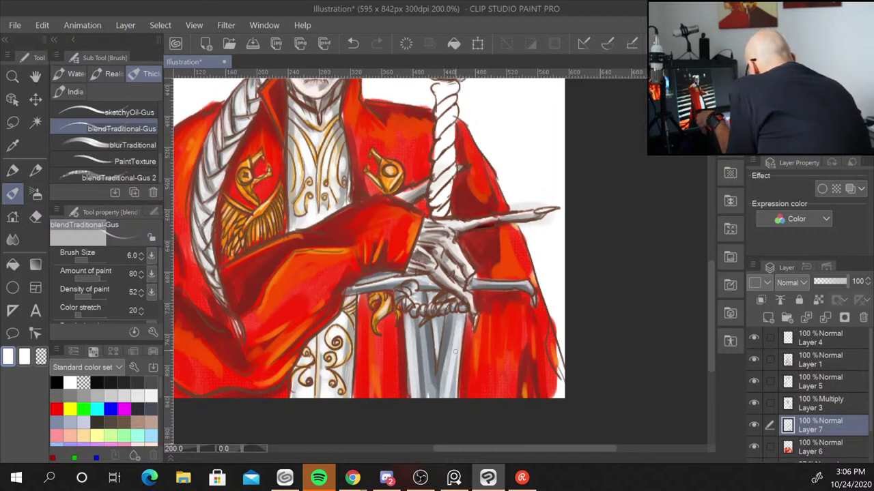
pyautogui.moveTo(459, 321); pyautogui.dragTo(457, 356)
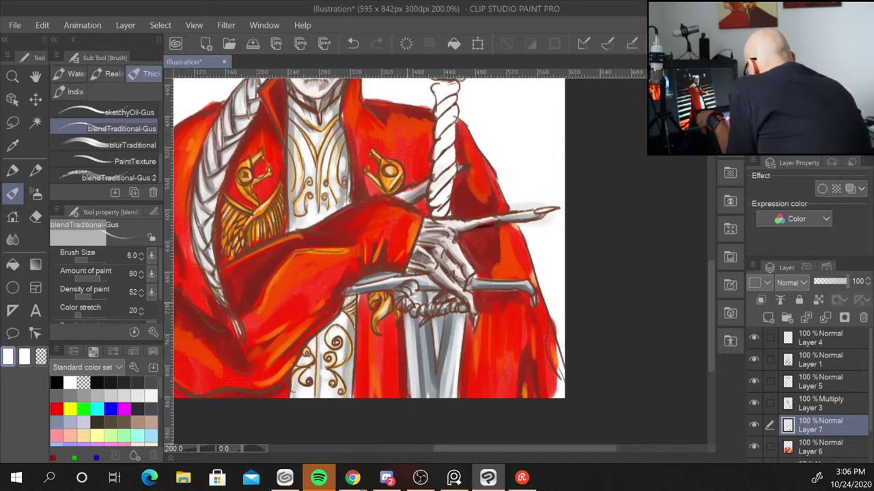
pyautogui.moveTo(407, 316); pyautogui.dragTo(413, 399)
pyautogui.moveTo(413, 341); pyautogui.dragTo(417, 399)
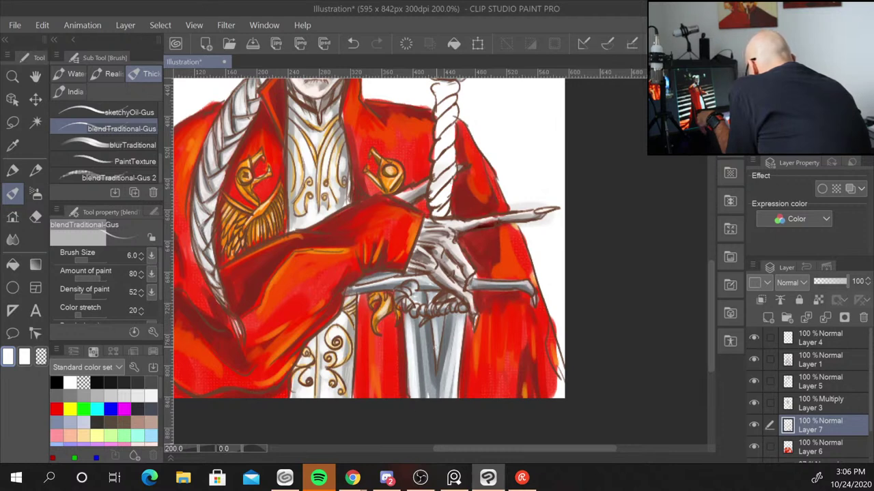
pyautogui.moveTo(434, 321); pyautogui.dragTo(434, 368)
pyautogui.moveTo(439, 336); pyautogui.dragTo(441, 360)
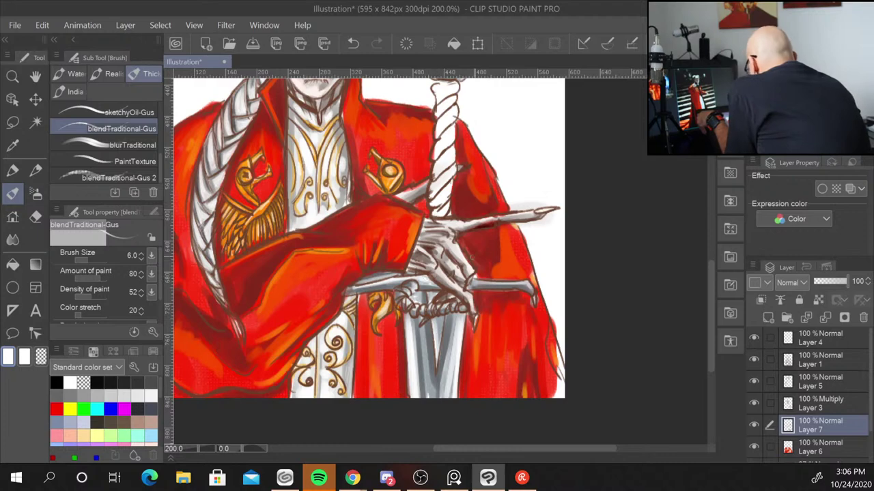
pyautogui.moveTo(566, 235); pyautogui.dragTo(542, 392)
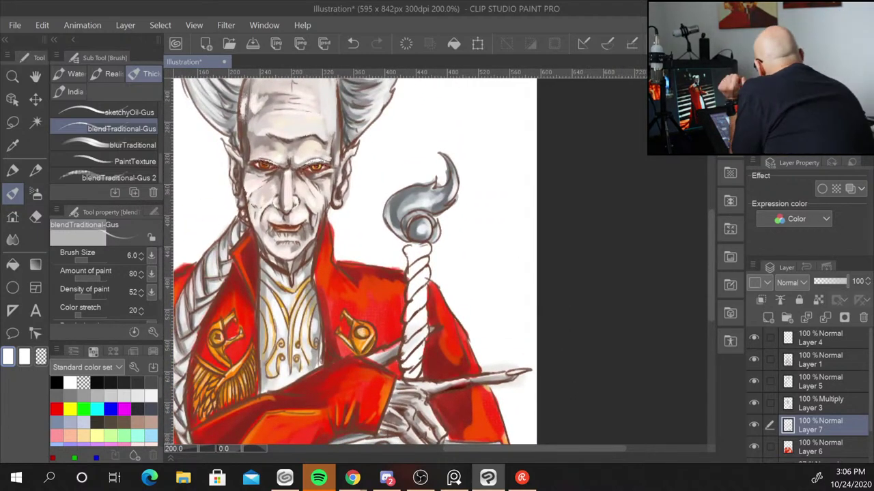
# Eyedrop an orange-brown and paint tan along the staff shaft at brush size 8
pyautogui.keyDown('alt'); pyautogui.click(355, 334); pyautogui.keyUp('alt')
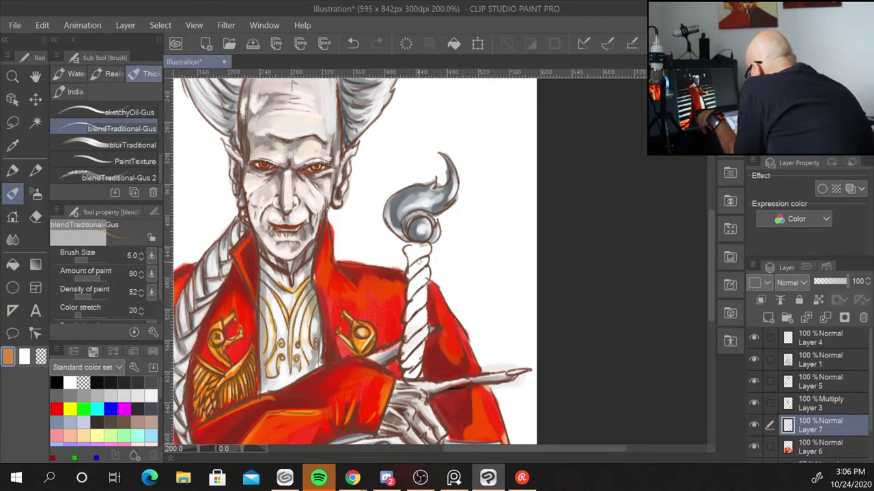
pyautogui.press(']')
pyautogui.moveTo(409, 251)
pyautogui.mouseDown()
pyautogui.moveTo(425, 248)
pyautogui.moveTo(414, 259)
pyautogui.moveTo(411, 376)
pyautogui.mouseUp()
pyautogui.moveTo(418, 345); pyautogui.dragTo(410, 376)
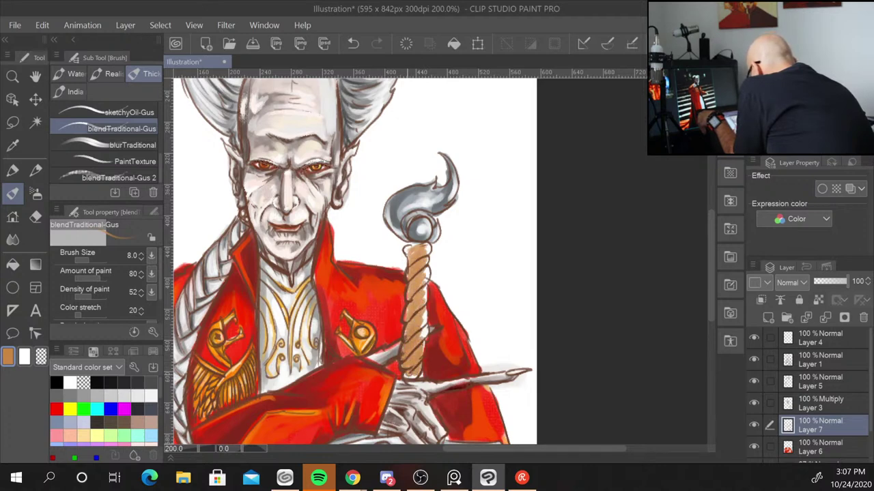
pyautogui.moveTo(422, 307)
pyautogui.mouseDown()
pyautogui.moveTo(421, 342)
pyautogui.moveTo(420, 320)
pyautogui.mouseUp()
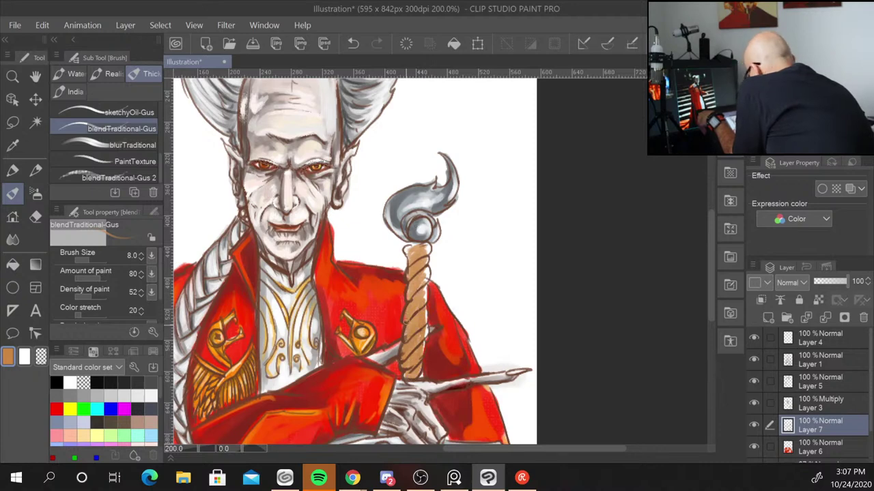
pyautogui.moveTo(418, 296); pyautogui.dragTo(419, 334)
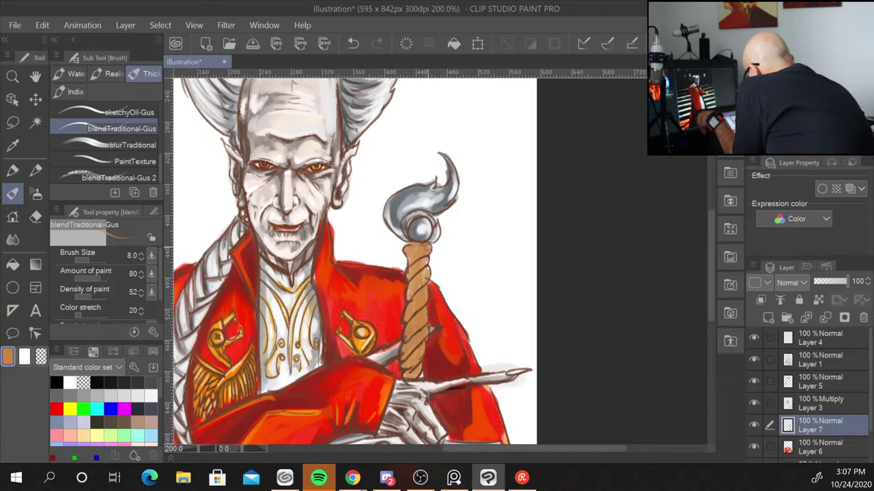
pyautogui.moveTo(423, 271); pyautogui.dragTo(422, 283)
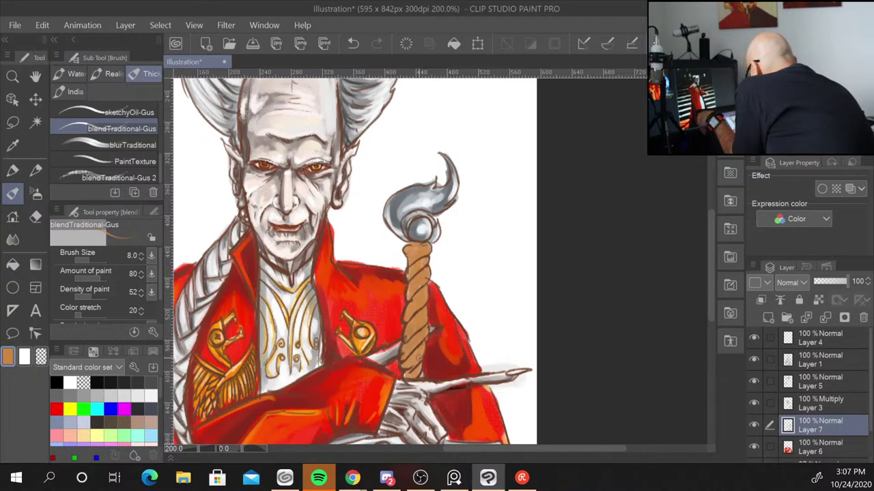
# Shade the rope staff in dark brown, add an orange accent, and set brush size 4
pyautogui.keyDown('alt'); pyautogui.click(422, 280); pyautogui.keyUp('alt')
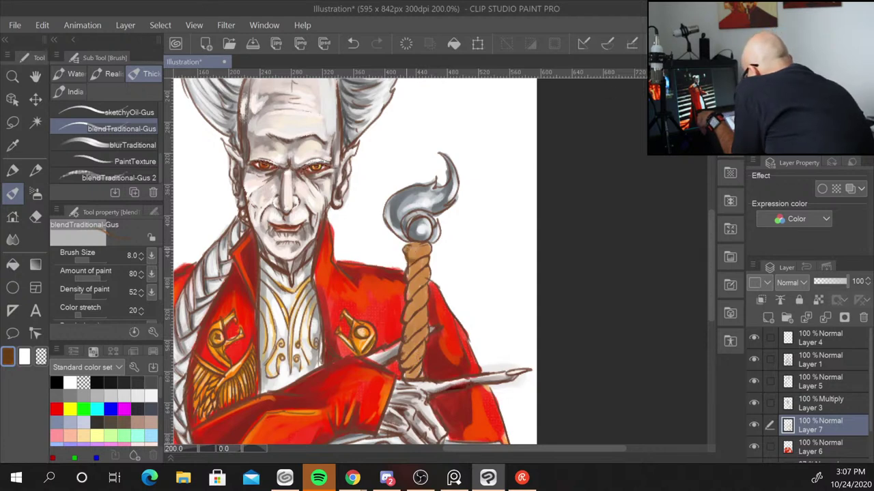
pyautogui.moveTo(413, 250); pyautogui.dragTo(428, 258)
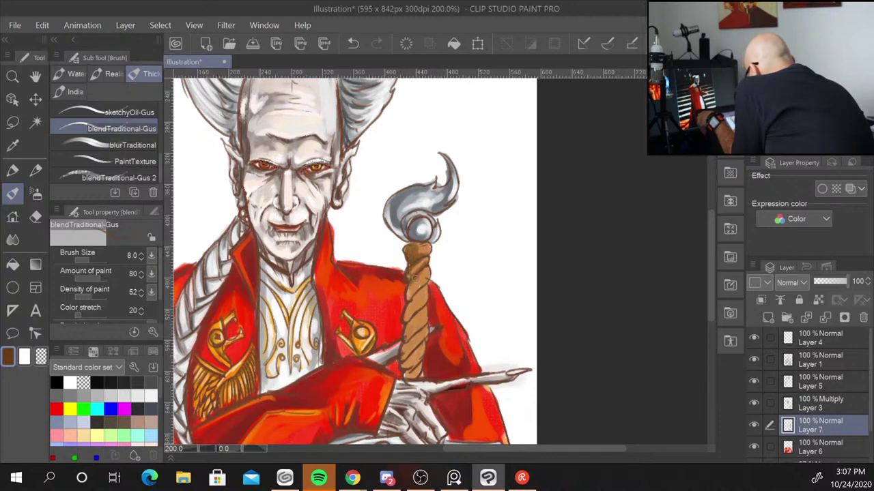
pyautogui.moveTo(417, 272)
pyautogui.mouseDown()
pyautogui.moveTo(415, 298)
pyautogui.moveTo(423, 283)
pyautogui.moveTo(402, 340)
pyautogui.mouseUp()
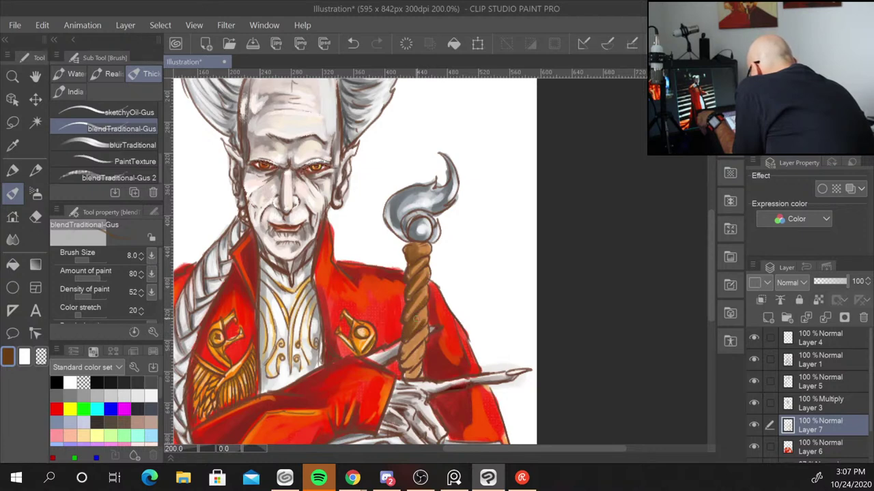
pyautogui.moveTo(420, 332); pyautogui.dragTo(404, 378)
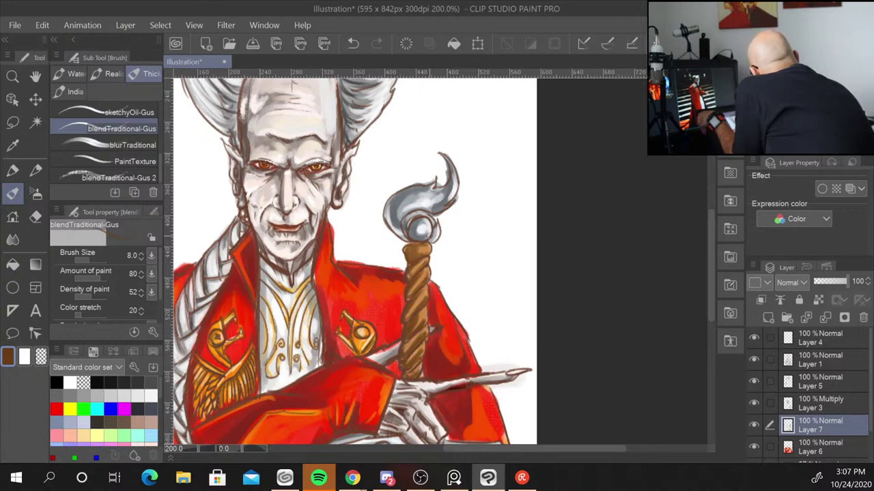
pyautogui.keyDown('alt'); pyautogui.click(437, 341); pyautogui.keyUp('alt')
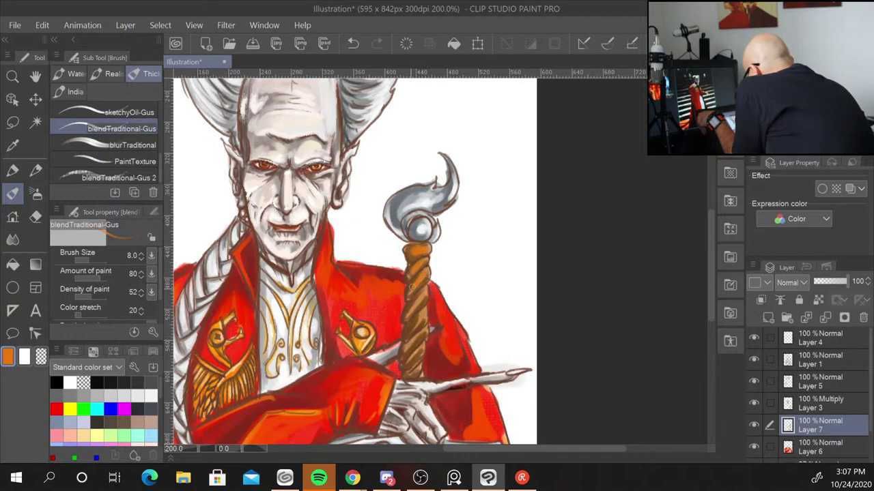
pyautogui.moveTo(417, 295); pyautogui.dragTo(410, 348)
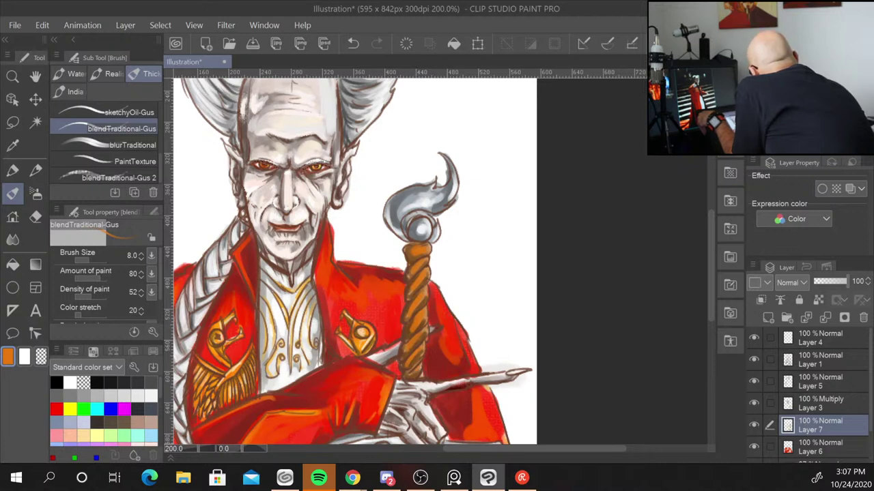
pyautogui.press('[')
pyautogui.press('[')
pyautogui.press('[')
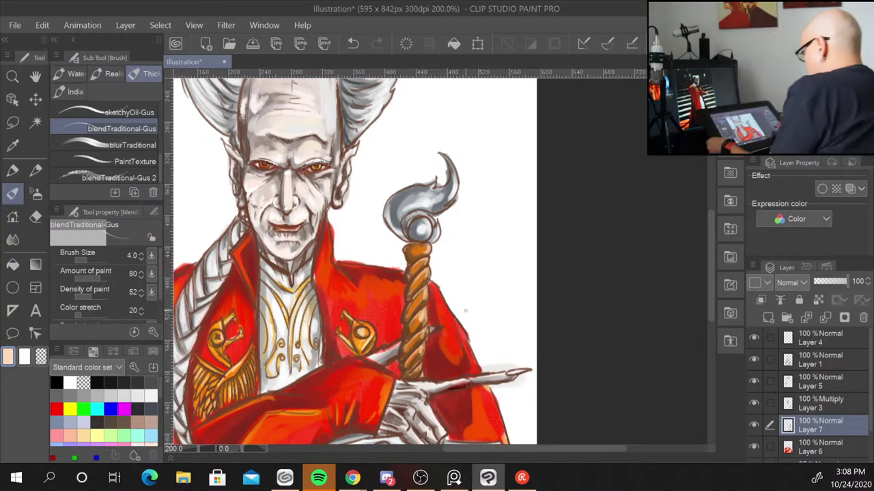
pyautogui.hotkey('ctrl', 'alt', '0')
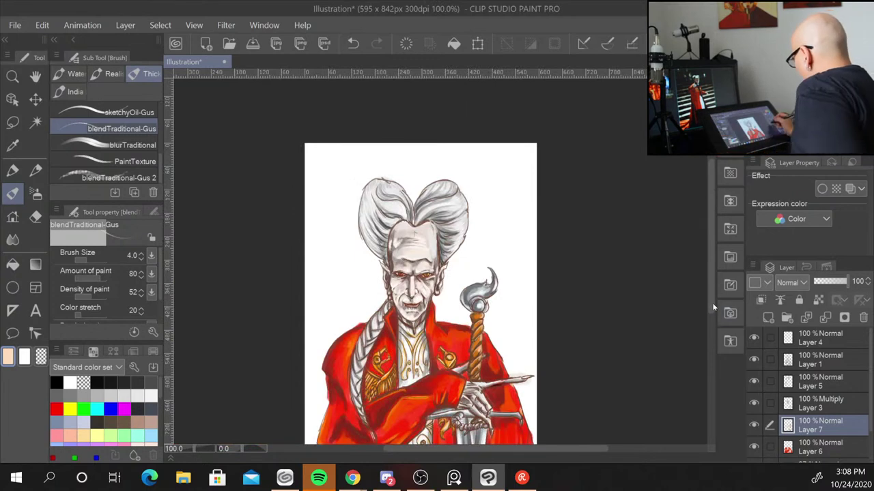
pyautogui.moveTo(710, 316)
pyautogui.mouseDown()
pyautogui.moveTo(712, 363)
pyautogui.moveTo(706, 335)
pyautogui.mouseUp()
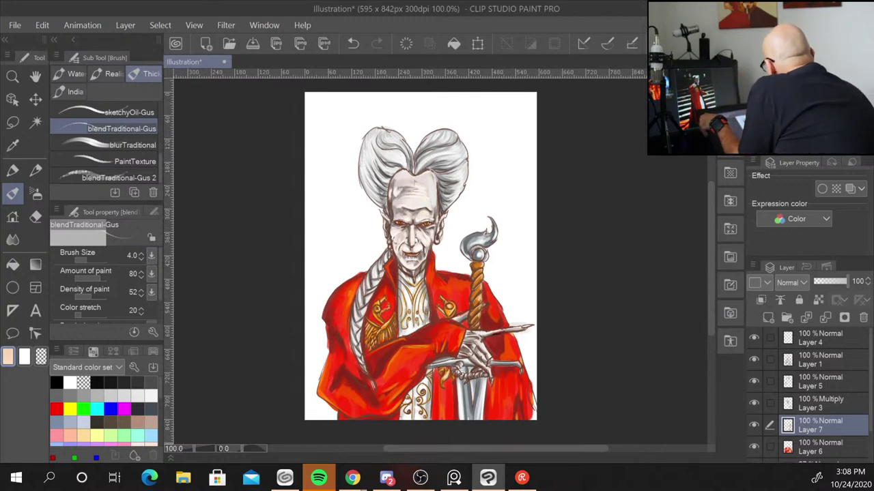
pyautogui.click(753, 382)
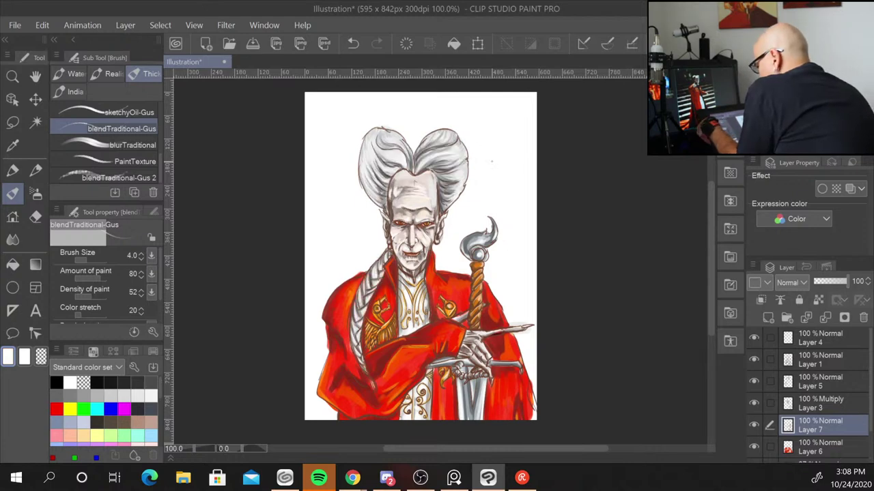
pyautogui.scroll(1, 491, 178)
pyautogui.scroll(2, 491, 182)
# Zoom out to 150%, shrink the Oil paint brush to size 8, and choose Oil paint flat brush
pyautogui.scroll(1, 491, 184)
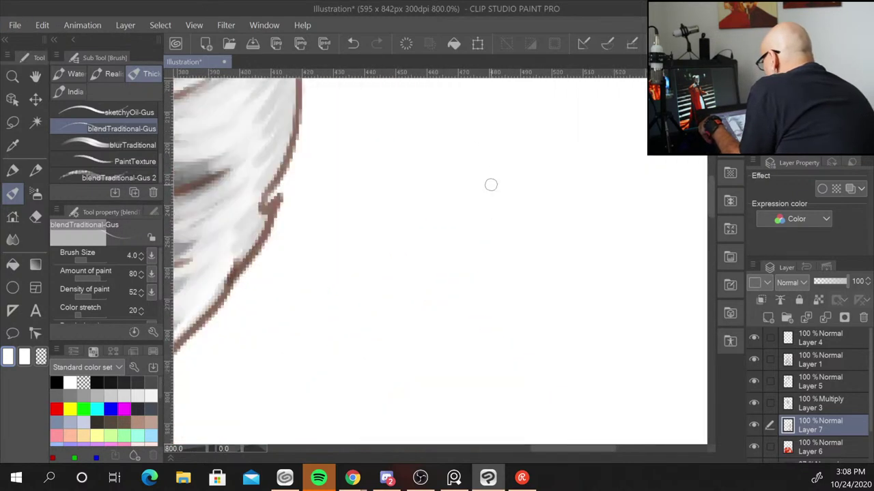
pyautogui.scroll(-2, 489, 179)
pyautogui.scroll(-2, 487, 179)
pyautogui.scroll(-1, 487, 180)
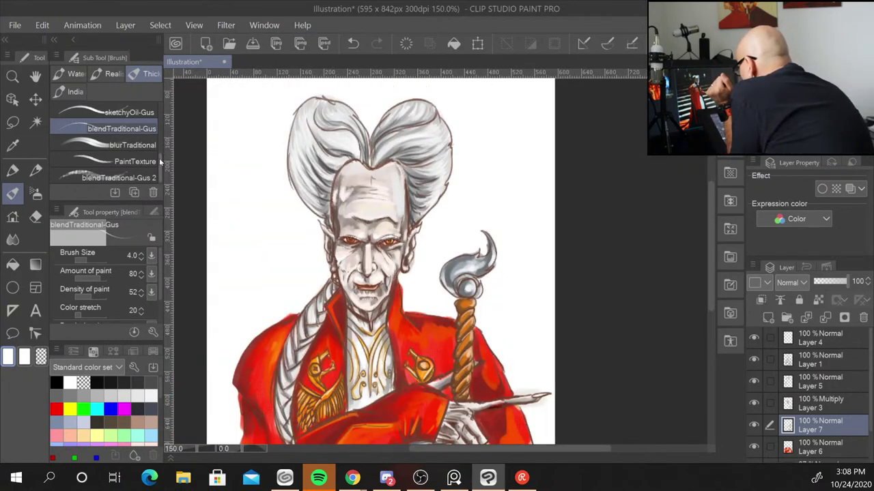
pyautogui.scroll(5, 159, 161)
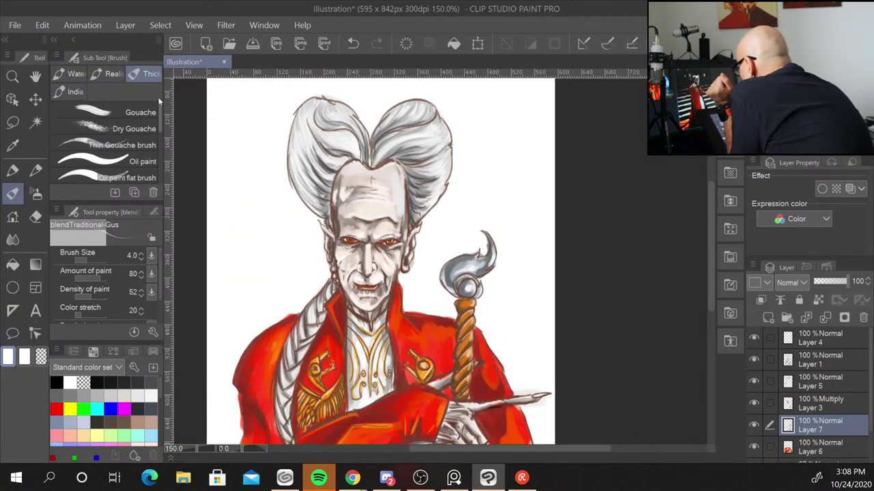
pyautogui.click(154, 161)
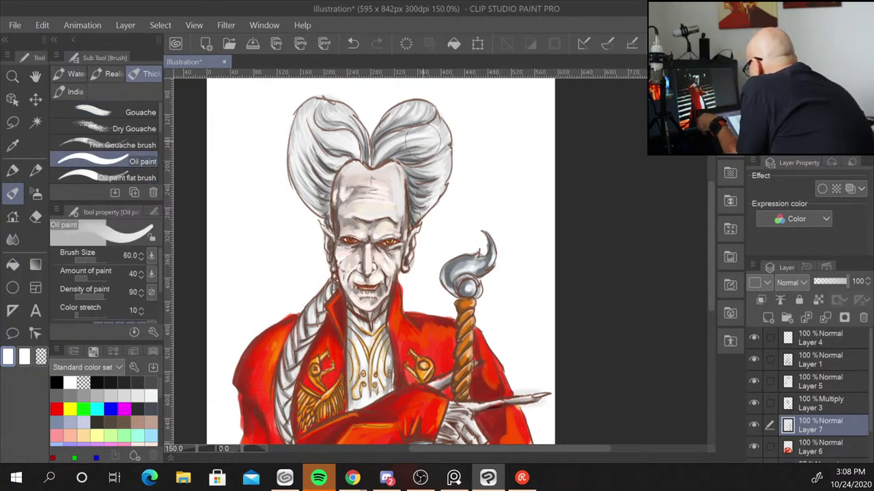
pyautogui.press('[')
pyautogui.press('[')
pyautogui.press('[')
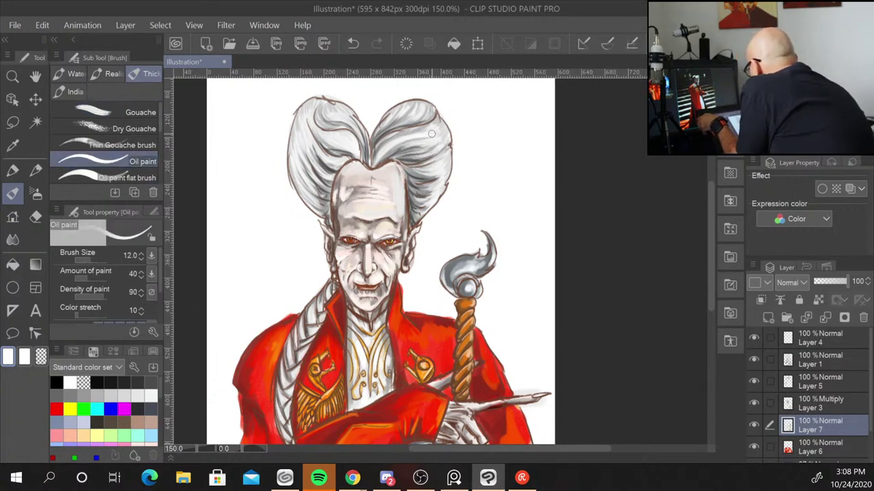
pyautogui.press('[')
pyautogui.press('[')
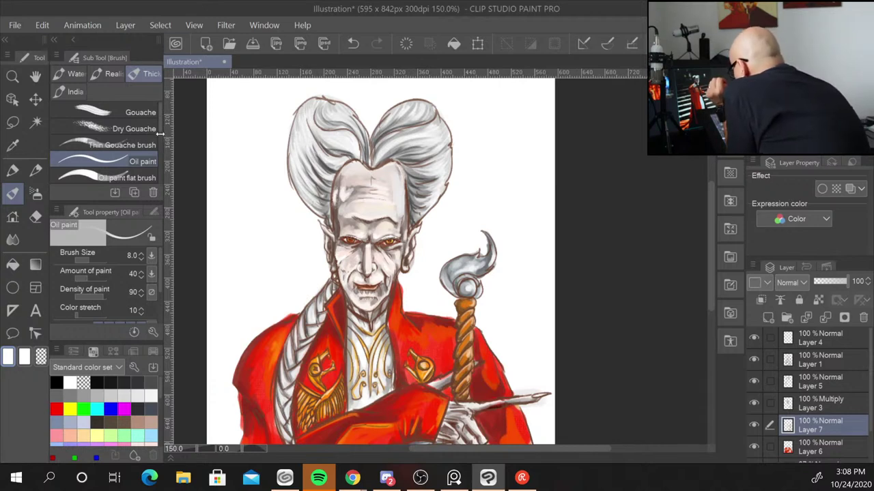
pyautogui.moveTo(161, 133); pyautogui.dragTo(162, 145)
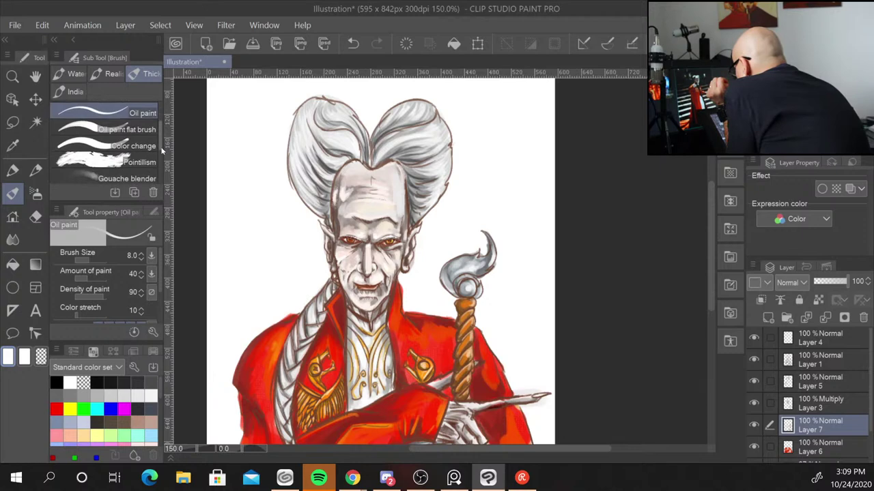
pyautogui.click(146, 144)
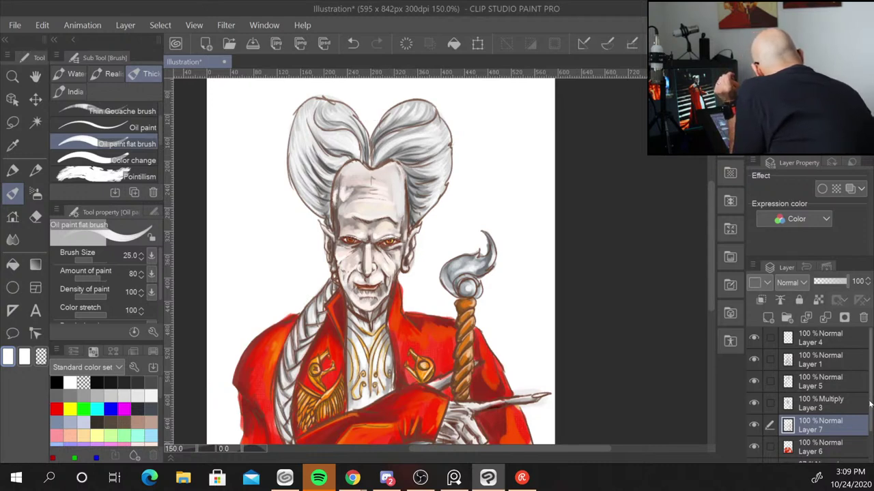
# Hide Layer 1's line art to compare the painting without it
pyautogui.click(753, 360)
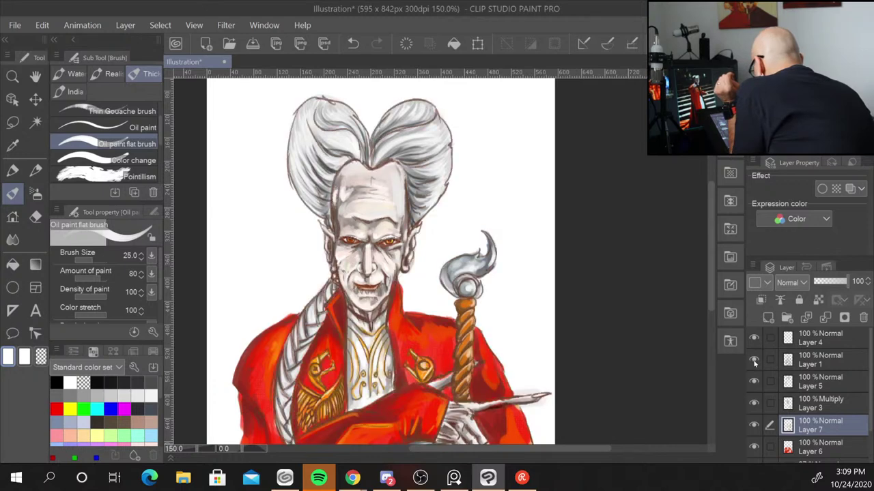
pyautogui.click(753, 360)
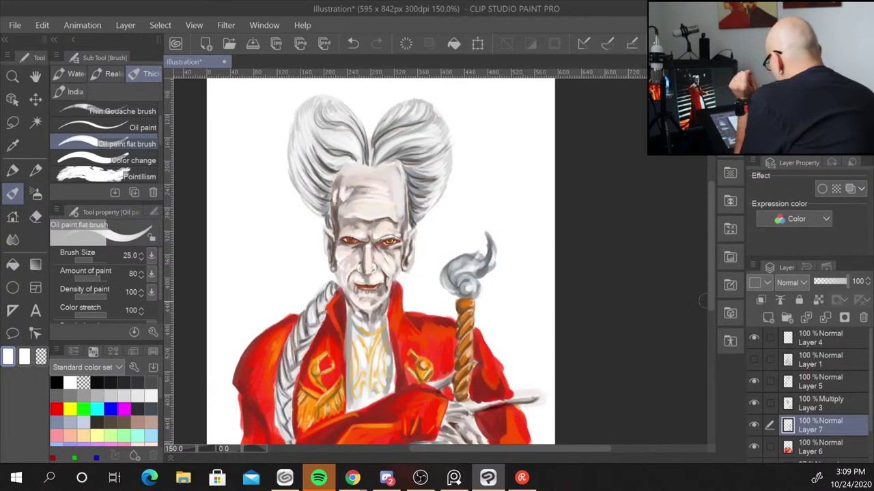
pyautogui.scroll(-5, 710, 333)
pyautogui.scroll(3, 704, 348)
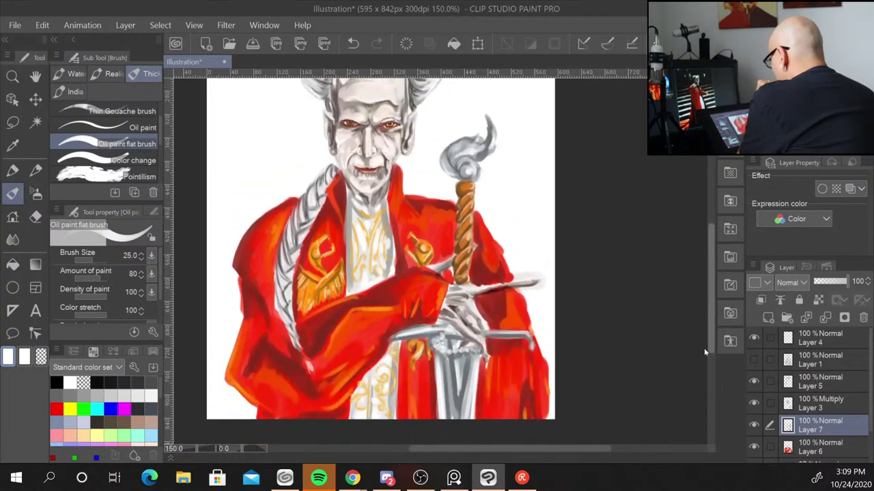
pyautogui.scroll(3, 701, 338)
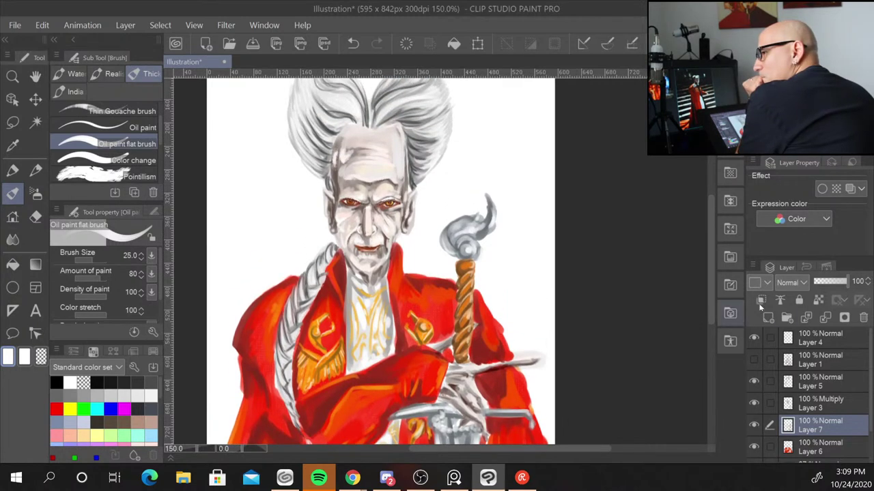
# Reshow Layer 1's line art and add an empty Layer 8 above it
pyautogui.click(754, 359)
pyautogui.click(833, 359)
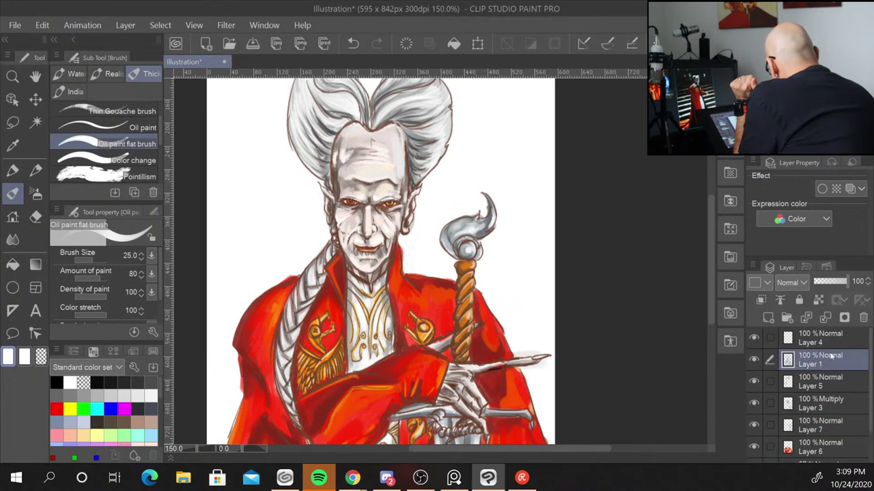
pyautogui.click(768, 318)
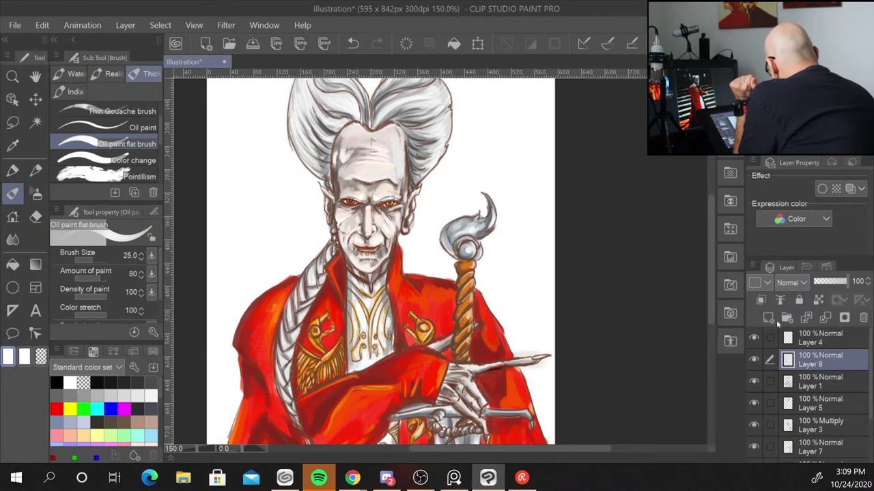
# Clip Layer 8 to the layer below and paint light grey highlights on the face, cheek, nose and chin
pyautogui.click(761, 301)
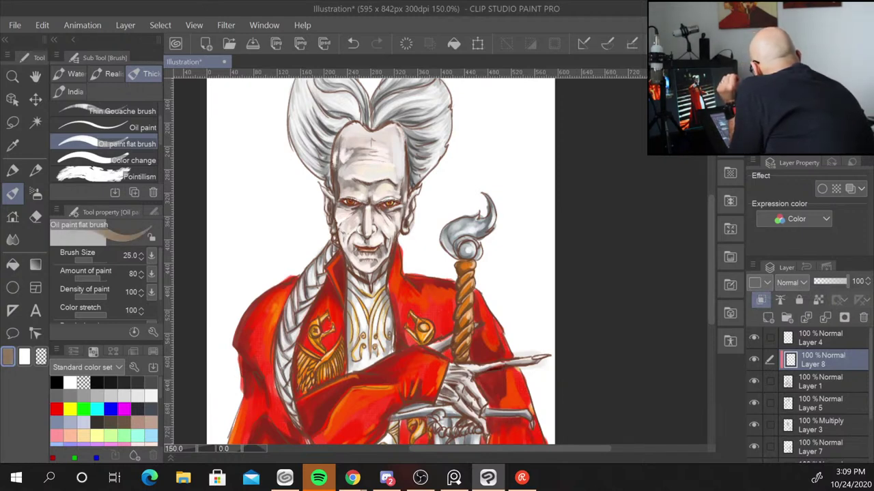
pyautogui.moveTo(328, 126); pyautogui.dragTo(338, 240)
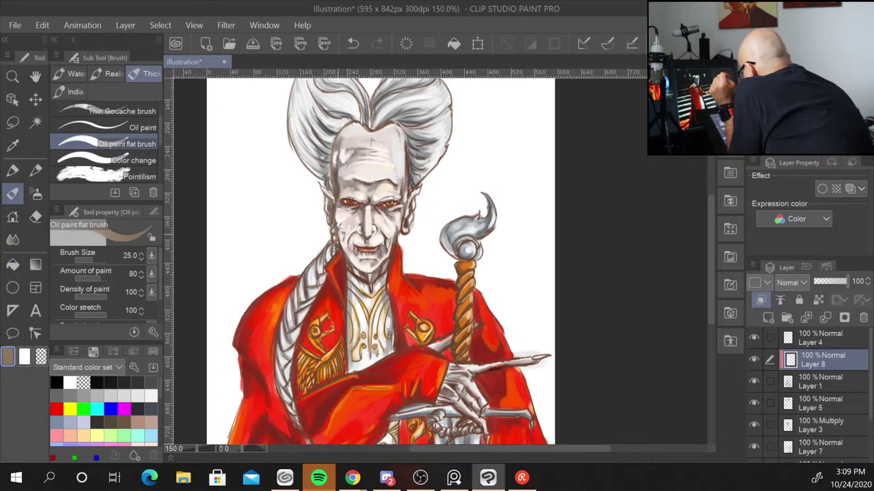
pyautogui.moveTo(348, 205)
pyautogui.mouseDown()
pyautogui.moveTo(345, 245)
pyautogui.moveTo(371, 260)
pyautogui.mouseUp()
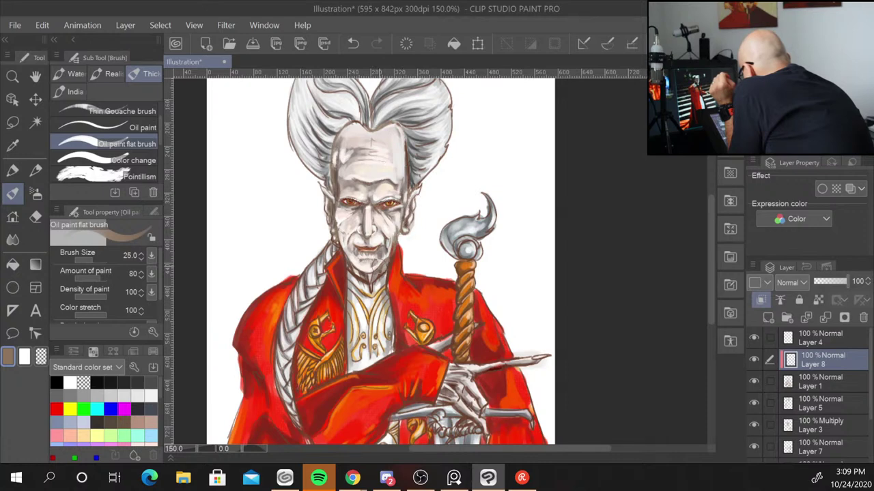
pyautogui.moveTo(374, 262)
pyautogui.mouseDown()
pyautogui.moveTo(360, 276)
pyautogui.moveTo(357, 256)
pyautogui.moveTo(334, 250)
pyautogui.mouseUp()
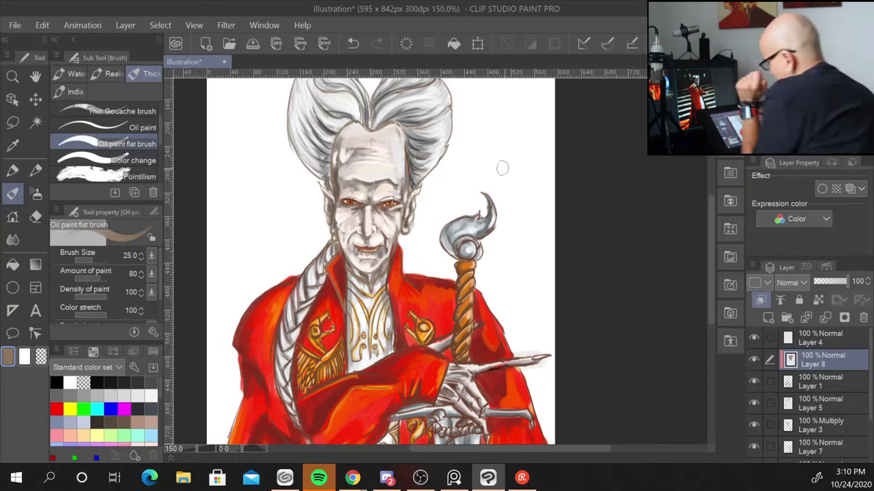
pyautogui.hotkey('ctrl', 'z')
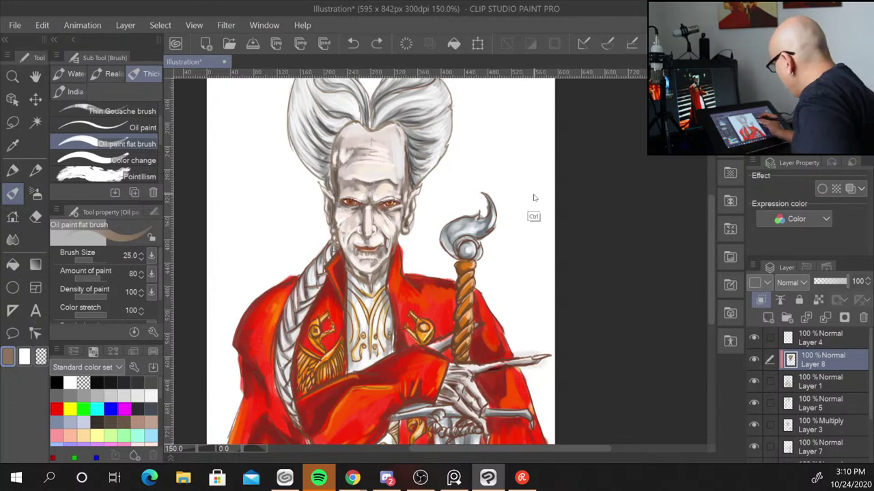
pyautogui.moveTo(551, 331); pyautogui.dragTo(562, 246)
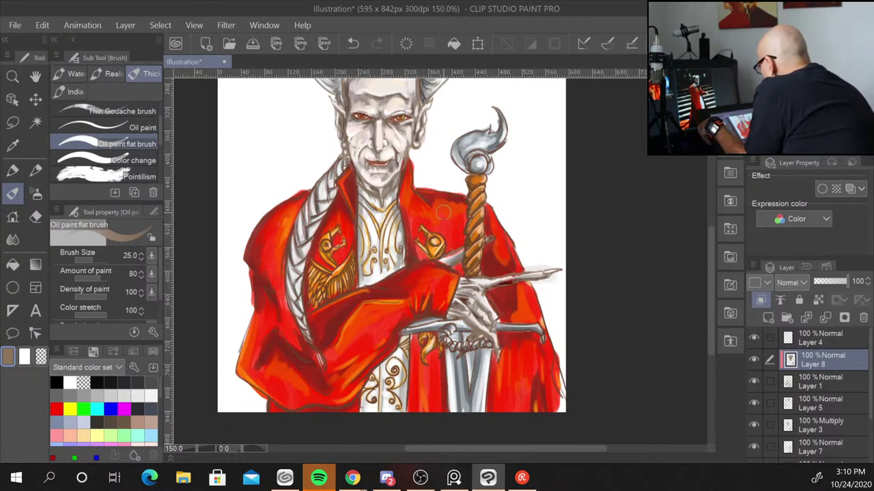
pyautogui.scroll(1, 443, 212)
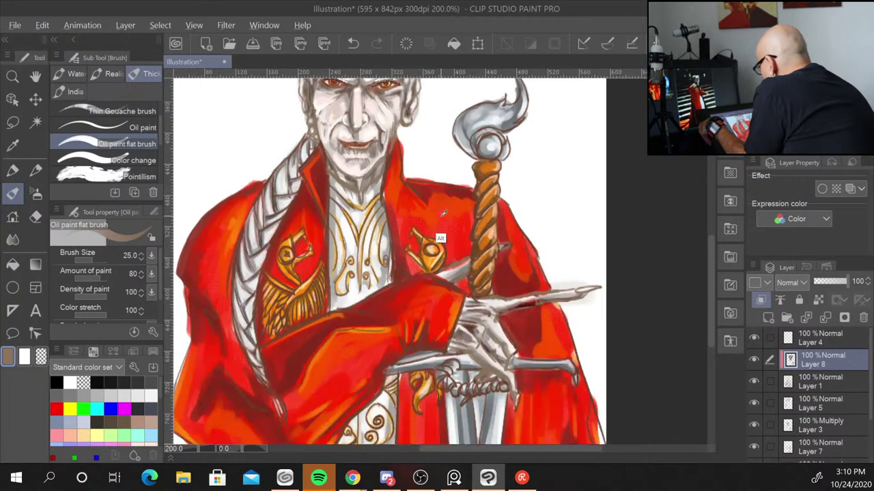
# Pick a deep red from the robe and darken the shoulder, cloak edge, lower robe and sleeve
pyautogui.keyDown('alt'); pyautogui.click(444, 214); pyautogui.keyUp('alt')
pyautogui.keyDown('alt'); pyautogui.click(443, 213); pyautogui.keyUp('alt')
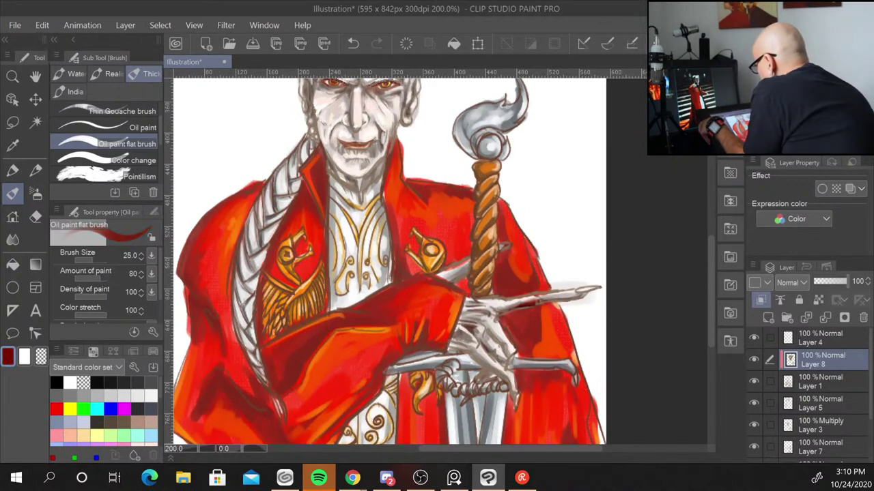
pyautogui.moveTo(262, 175); pyautogui.dragTo(249, 184)
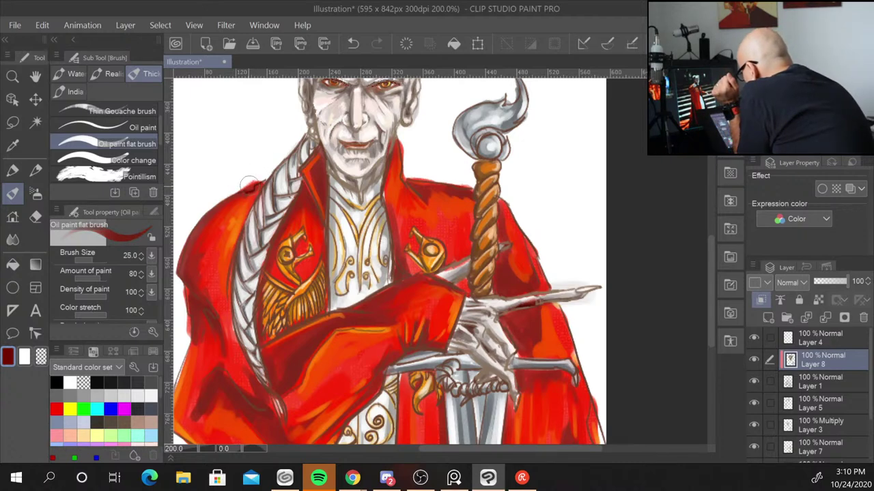
pyautogui.moveTo(187, 285); pyautogui.dragTo(190, 325)
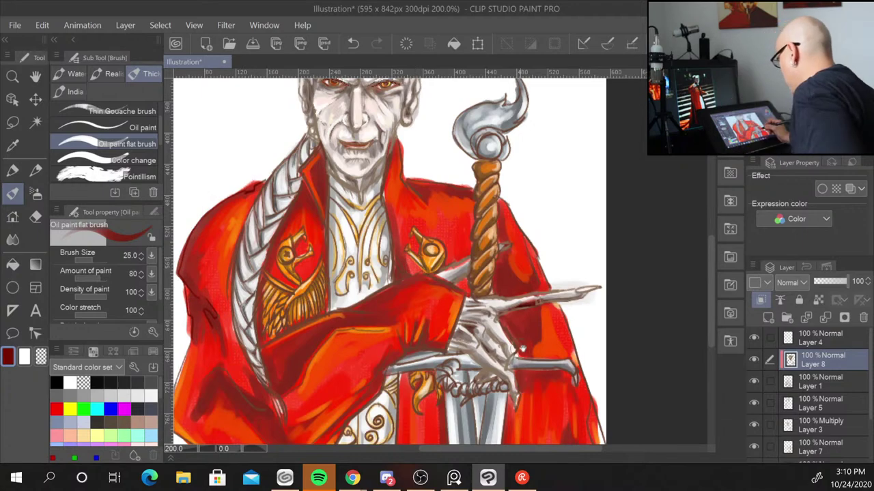
pyautogui.moveTo(539, 361)
pyautogui.mouseDown()
pyautogui.moveTo(616, 319)
pyautogui.moveTo(627, 327)
pyautogui.moveTo(655, 247)
pyautogui.mouseUp()
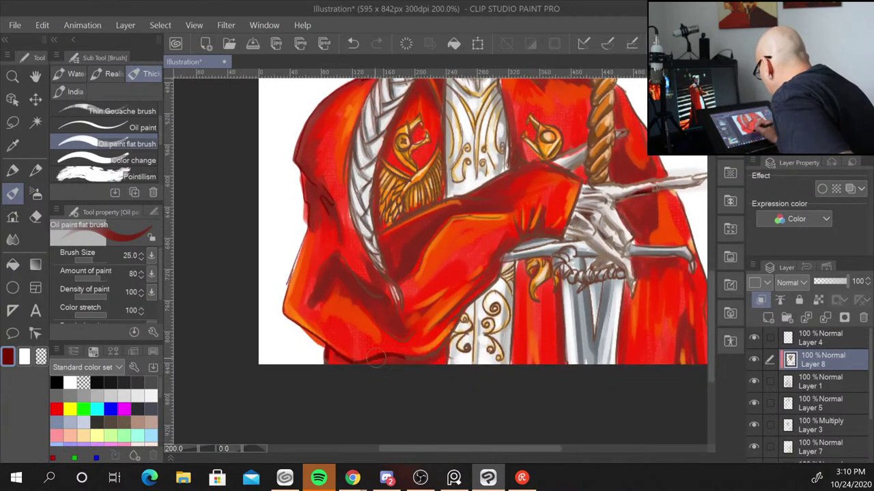
pyautogui.moveTo(442, 349)
pyautogui.mouseDown()
pyautogui.moveTo(478, 297)
pyautogui.moveTo(402, 334)
pyautogui.moveTo(395, 277)
pyautogui.mouseUp()
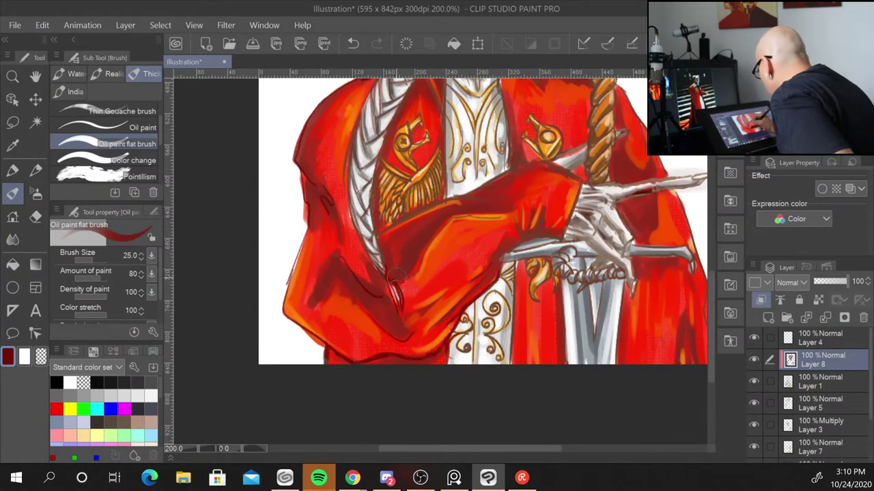
pyautogui.moveTo(461, 196)
pyautogui.mouseDown()
pyautogui.moveTo(396, 225)
pyautogui.moveTo(530, 165)
pyautogui.mouseUp()
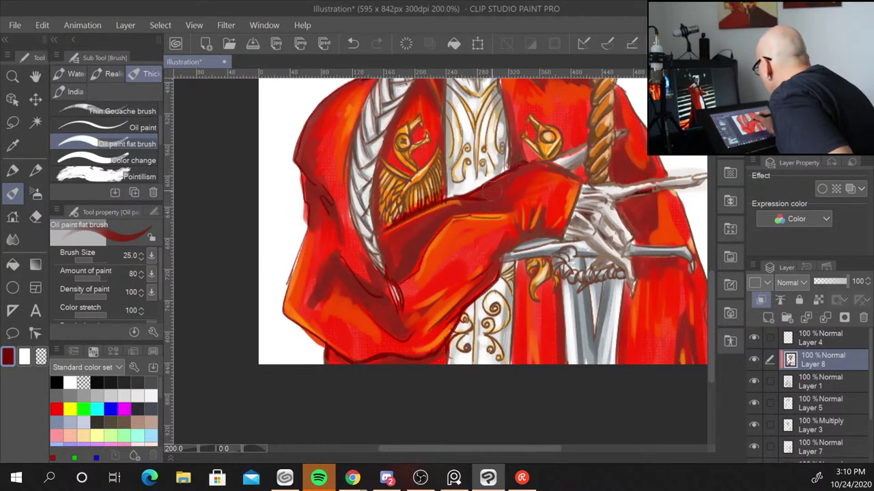
# Add a thin dark red line along the lapel and darken the robe's right edge
pyautogui.moveTo(551, 178); pyautogui.dragTo(502, 285)
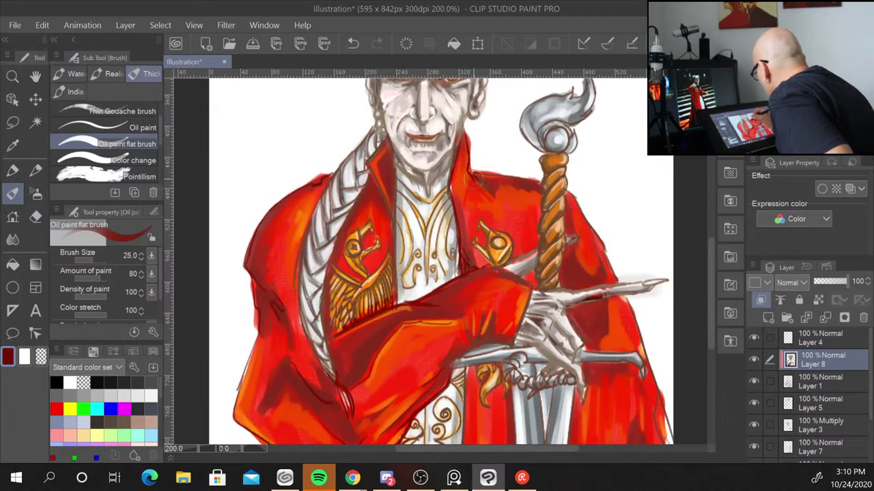
pyautogui.moveTo(394, 170); pyautogui.dragTo(395, 234)
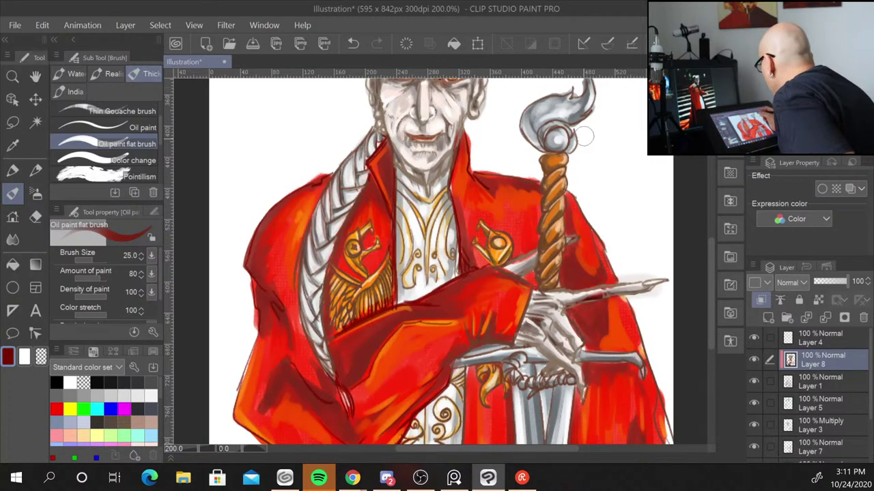
pyautogui.moveTo(661, 344); pyautogui.dragTo(627, 221)
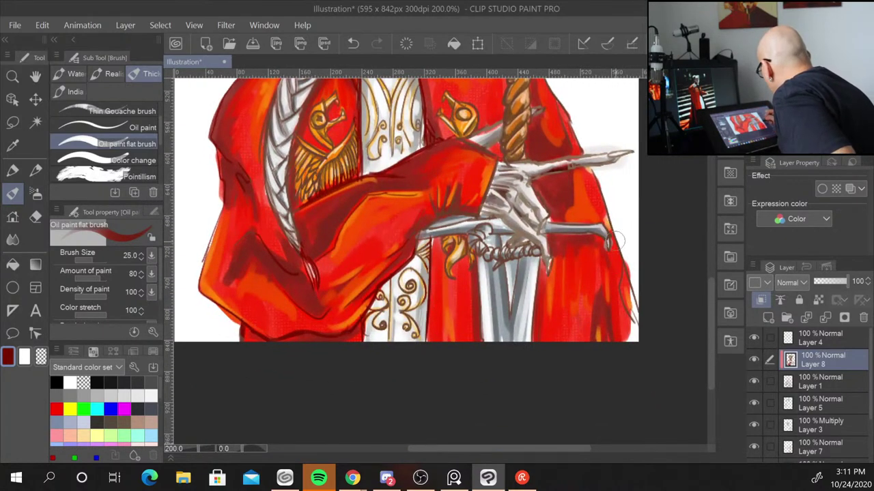
pyautogui.moveTo(600, 175)
pyautogui.mouseDown()
pyautogui.moveTo(615, 244)
pyautogui.moveTo(576, 387)
pyautogui.mouseUp()
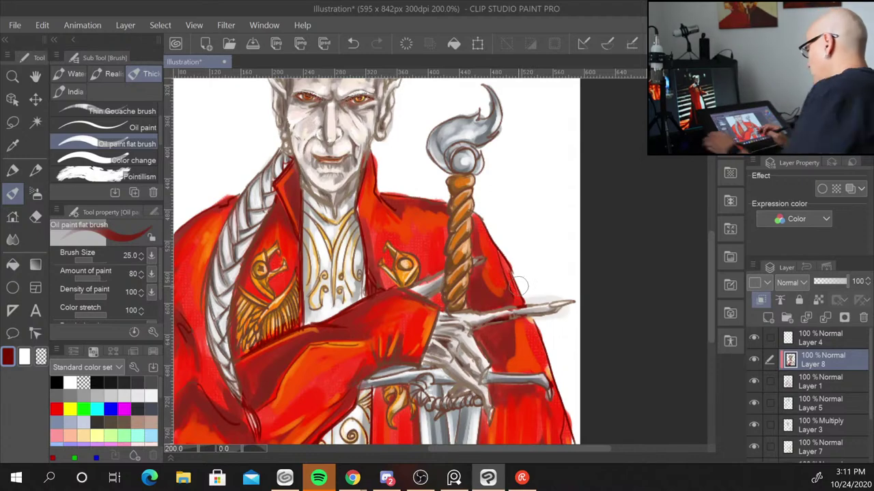
pyautogui.scroll(-1, 517, 286)
pyautogui.scroll(-1, 519, 287)
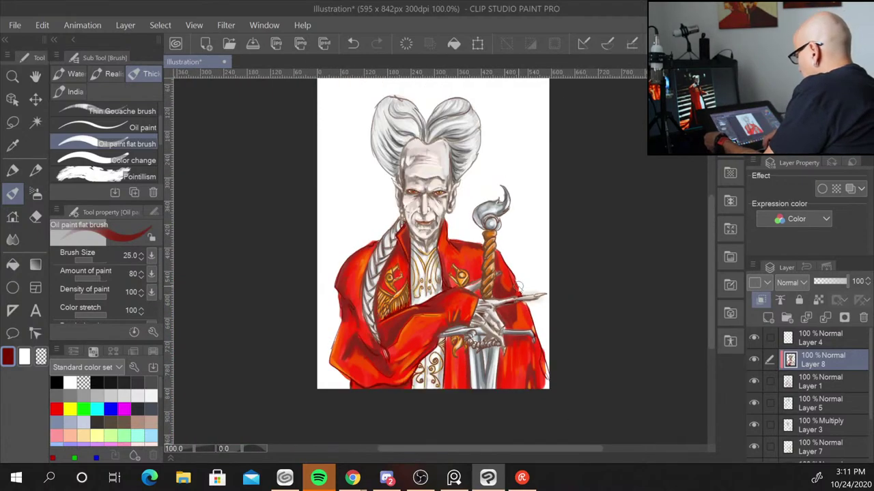
# Switch the drawing colour to transparent with C and bring the coat, hand and sword into view
pyautogui.scroll(1, 519, 287)
pyautogui.scroll(1, 477, 382)
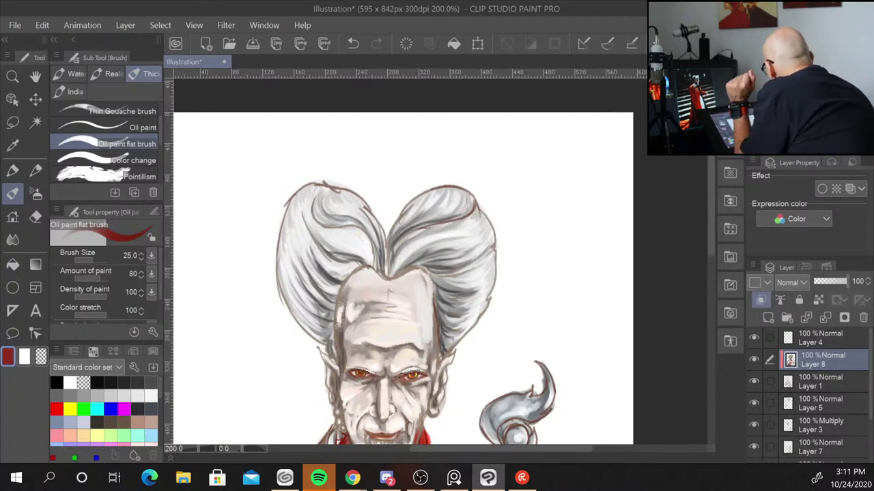
pyautogui.press('c')
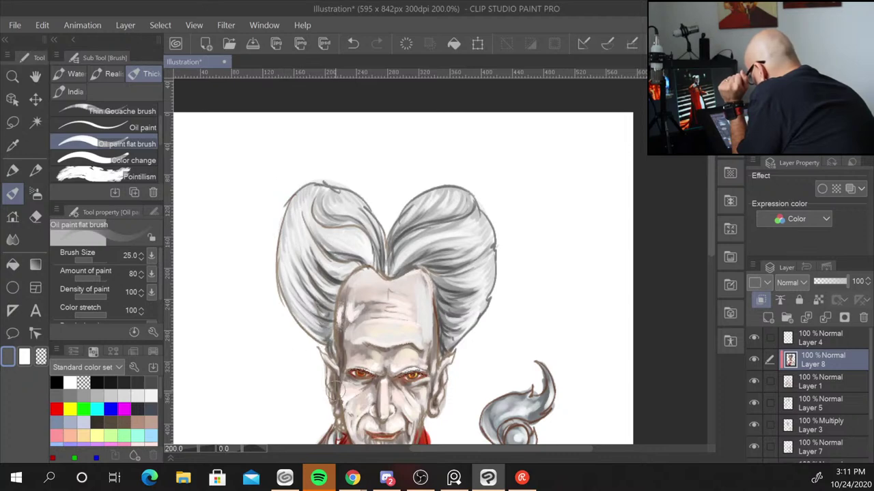
pyautogui.scroll(-4, 402, 273)
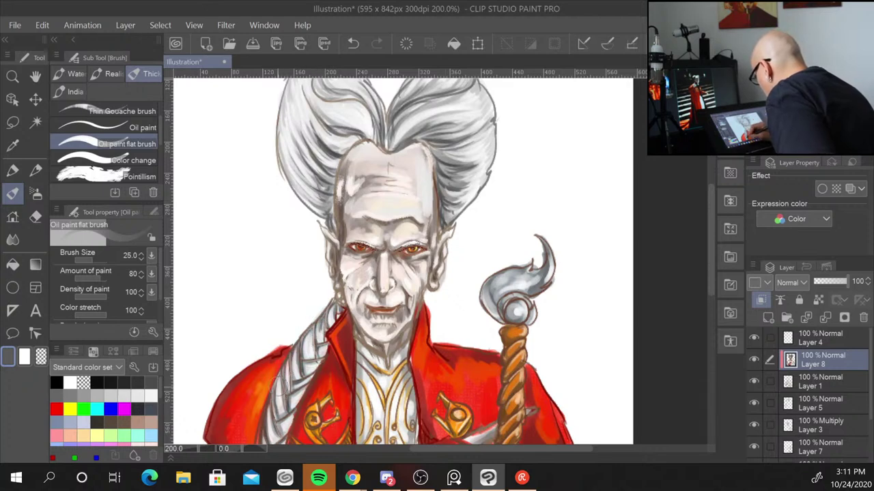
pyautogui.moveTo(593, 352); pyautogui.dragTo(662, 216)
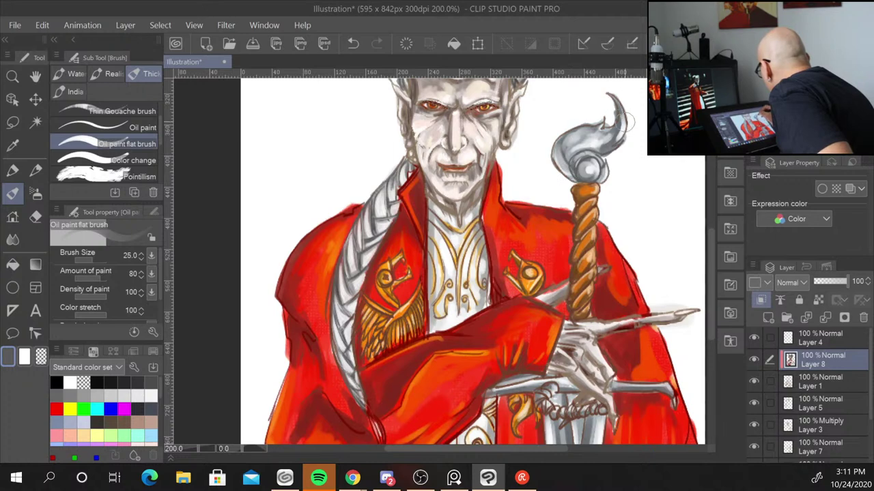
pyautogui.scroll(-3, 471, 259)
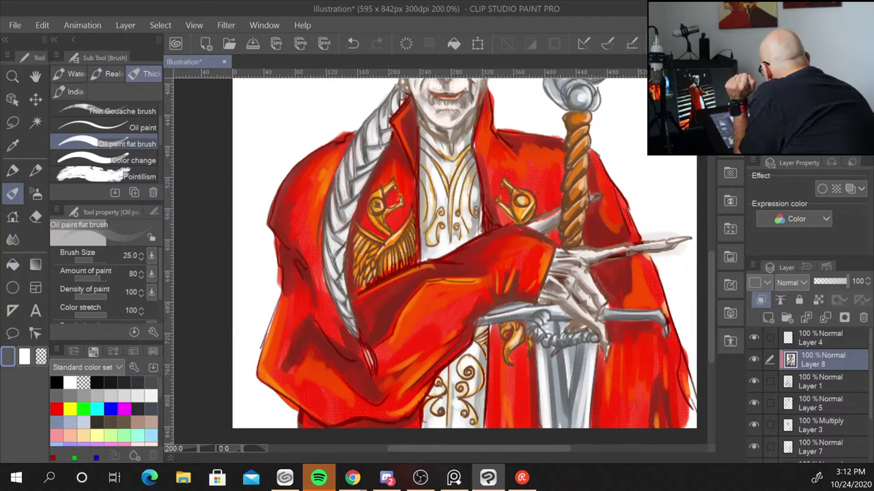
# Sample a tan-brown colour and brush light whitish strokes over the lower white robe
pyautogui.keyDown('alt'); pyautogui.click(574, 300); pyautogui.keyUp('alt')
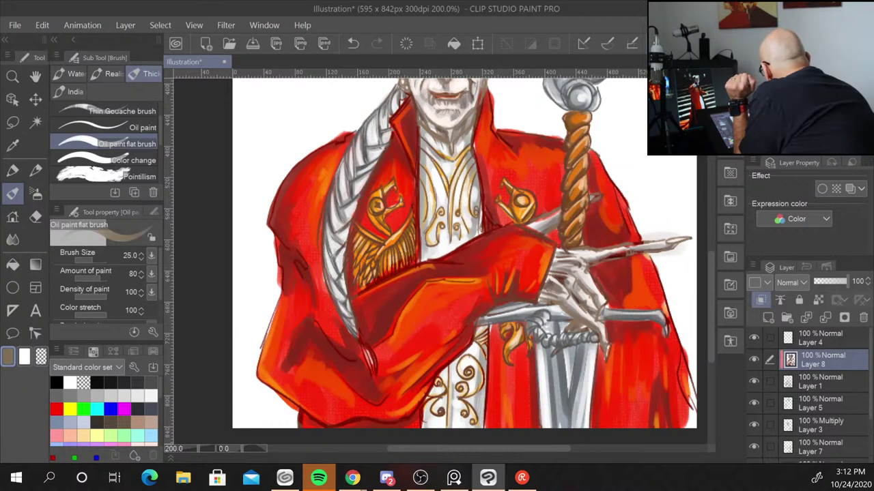
pyautogui.moveTo(435, 164)
pyautogui.mouseDown()
pyautogui.moveTo(436, 238)
pyautogui.moveTo(453, 239)
pyautogui.mouseUp()
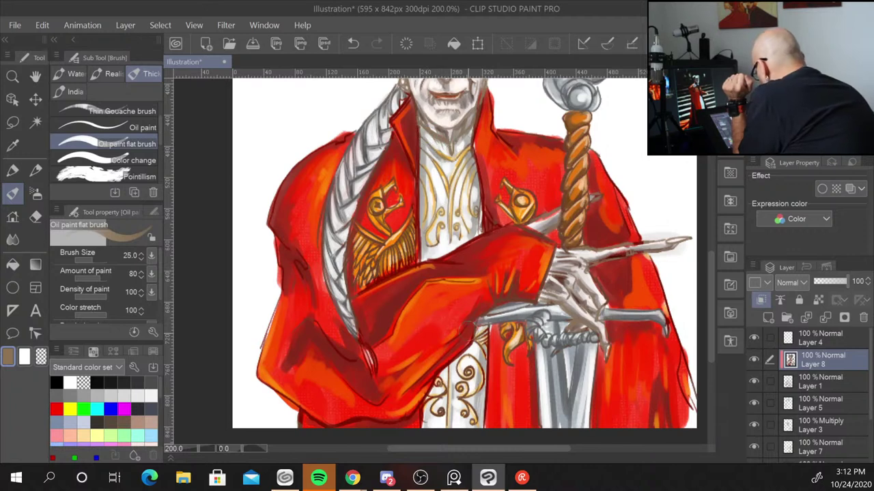
pyautogui.moveTo(470, 345); pyautogui.dragTo(472, 415)
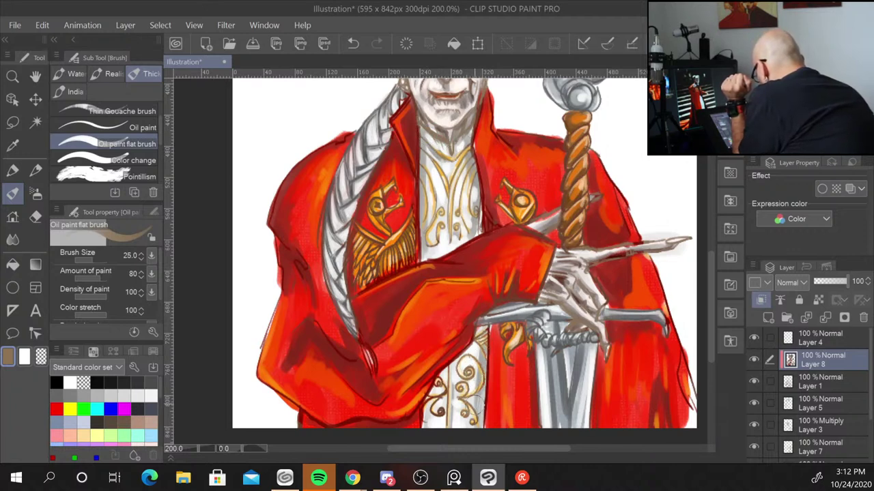
pyautogui.moveTo(464, 369)
pyautogui.mouseDown()
pyautogui.moveTo(437, 416)
pyautogui.moveTo(423, 408)
pyautogui.mouseUp()
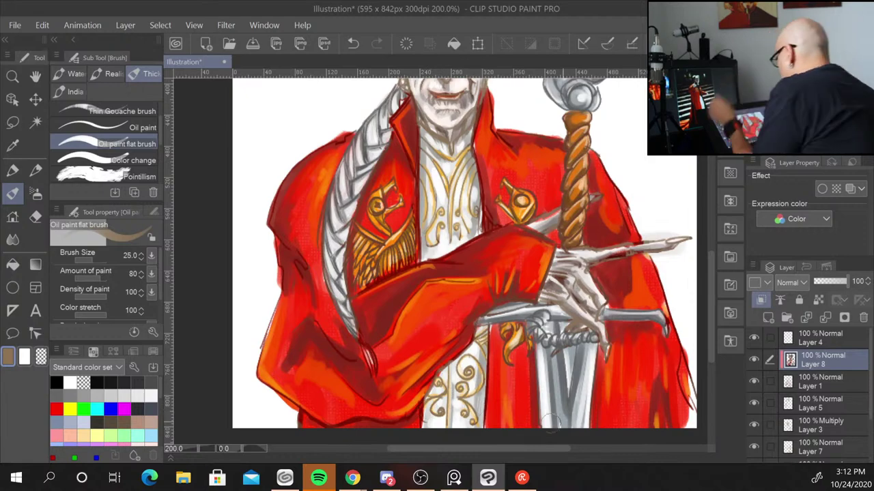
pyautogui.scroll(-1, 662, 197)
# Smooth the forehead, then with a darker grey at brush size 12 shade the cheek
pyautogui.moveTo(663, 197); pyautogui.dragTo(556, 301)
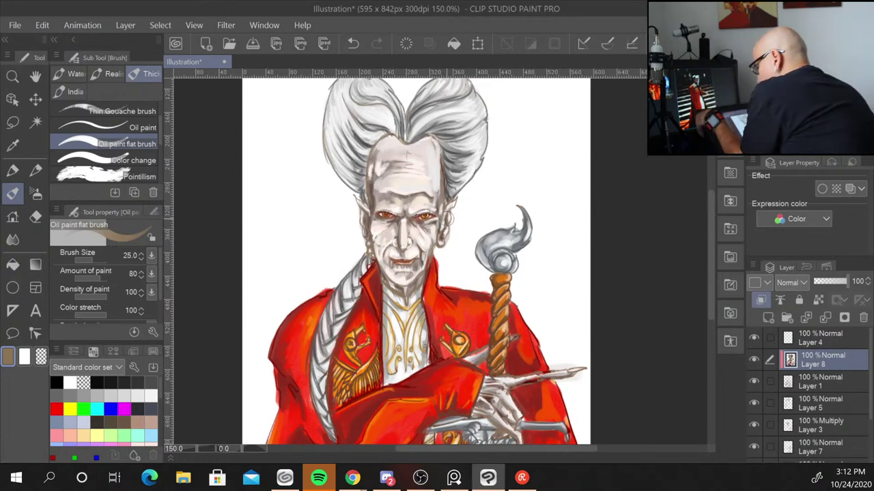
pyautogui.scroll(1, 443, 201)
pyautogui.moveTo(440, 194); pyautogui.dragTo(437, 205)
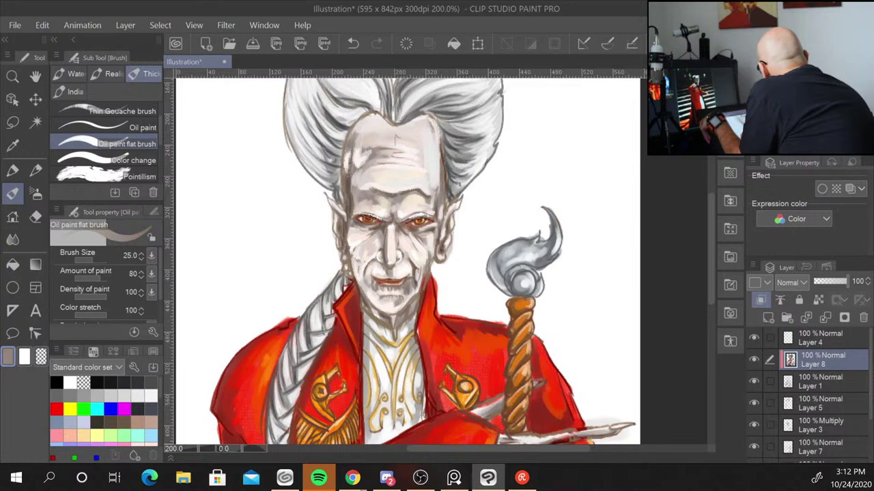
pyautogui.keyDown('alt'); pyautogui.click(394, 139); pyautogui.keyUp('alt')
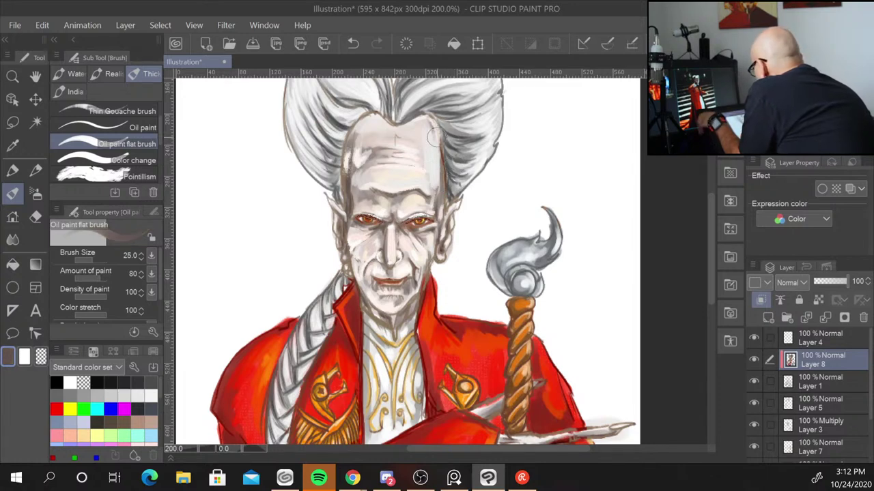
pyautogui.moveTo(440, 139); pyautogui.dragTo(432, 133)
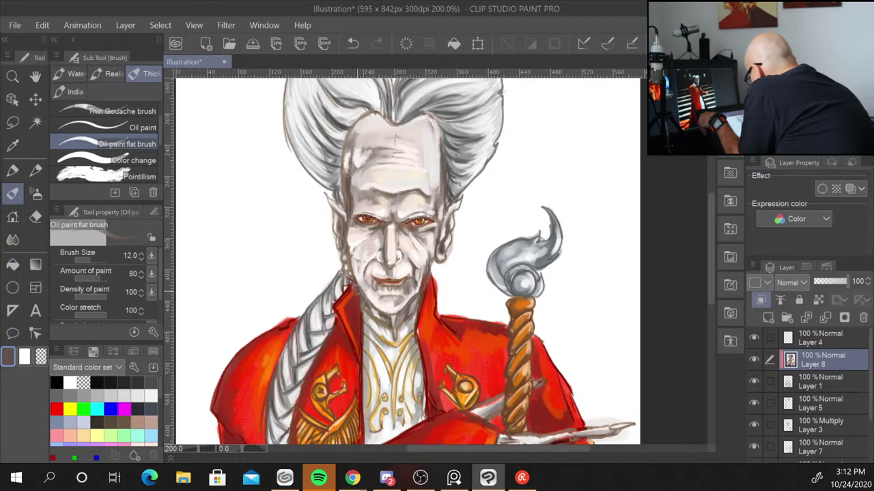
pyautogui.moveTo(350, 261); pyautogui.dragTo(346, 273)
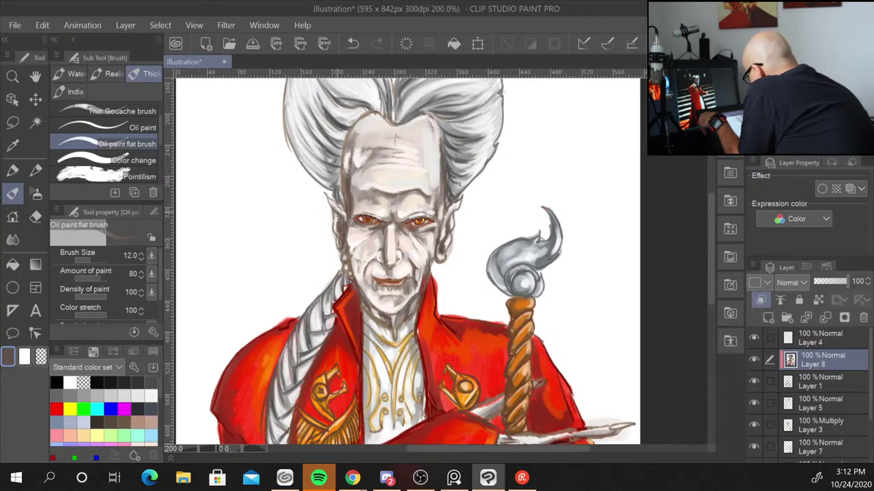
# Darken the left temple beside the hair, then zoom between 100% and 200% to review
pyautogui.moveTo(344, 162); pyautogui.dragTo(344, 200)
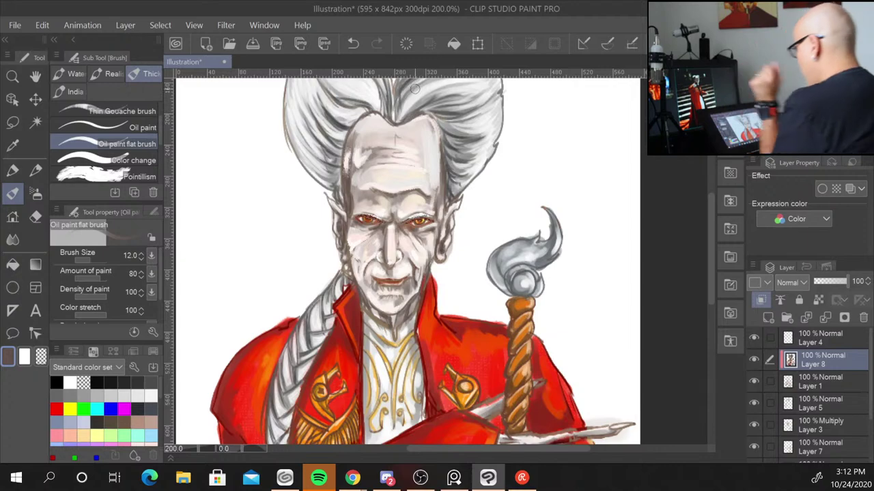
pyautogui.scroll(-2, 415, 89)
pyautogui.scroll(-2, 413, 86)
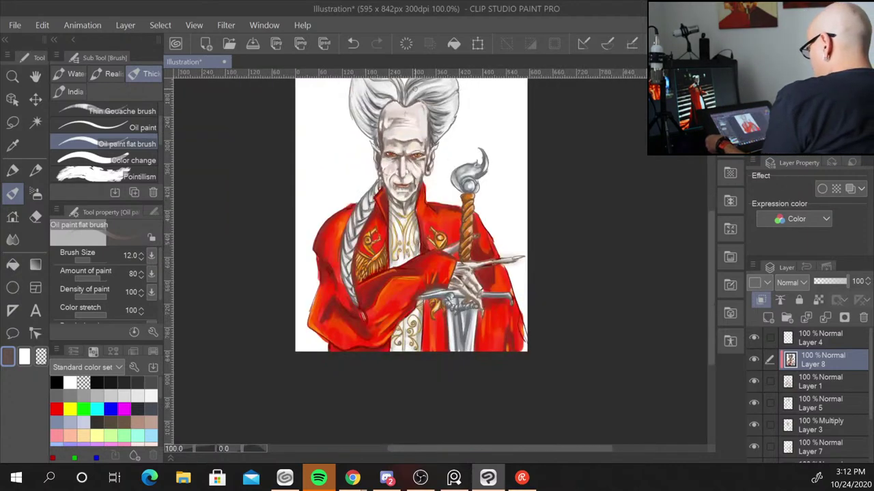
pyautogui.scroll(2, 415, 89)
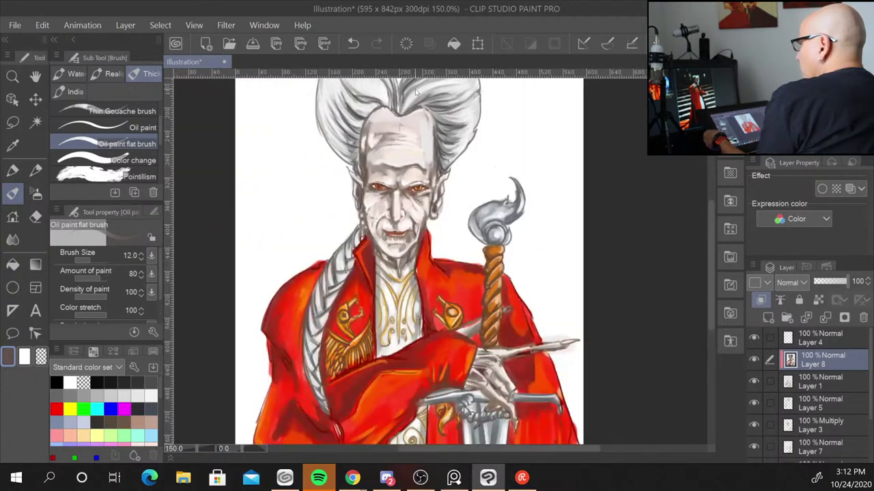
pyautogui.scroll(2, 415, 90)
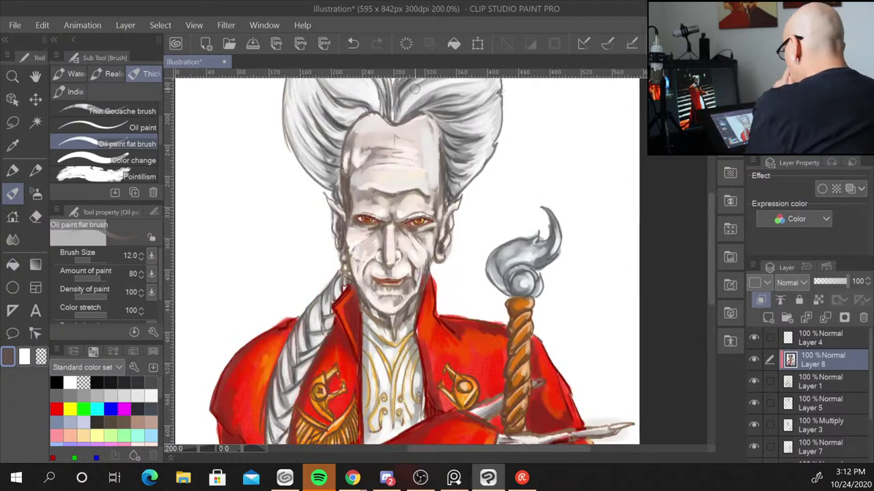
pyautogui.scroll(-2, 415, 90)
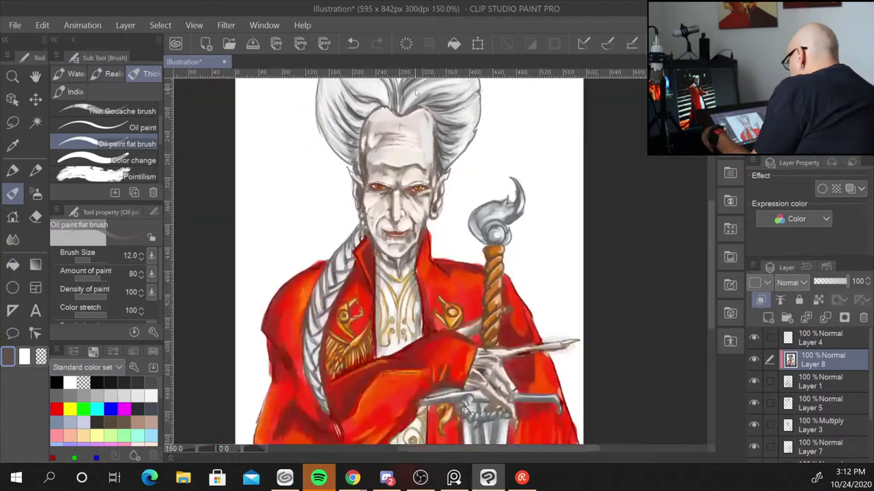
pyautogui.scroll(-2, 415, 90)
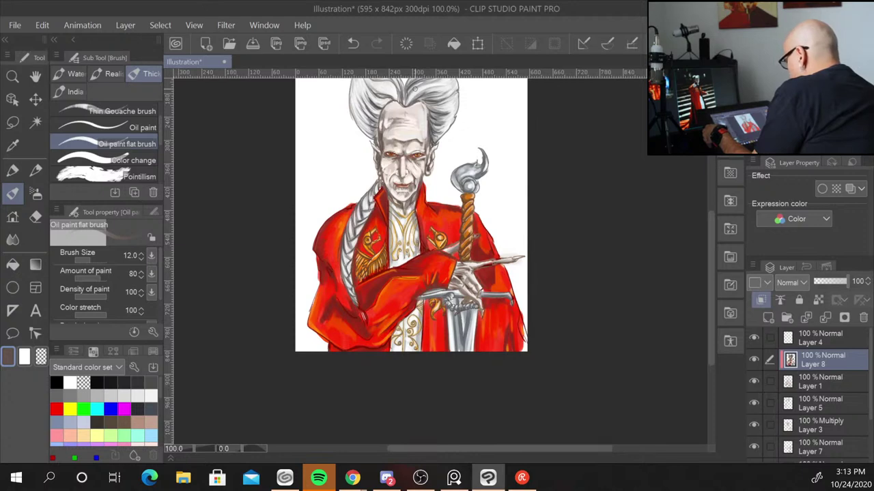
pyautogui.scroll(1, 414, 89)
pyautogui.scroll(1, 414, 90)
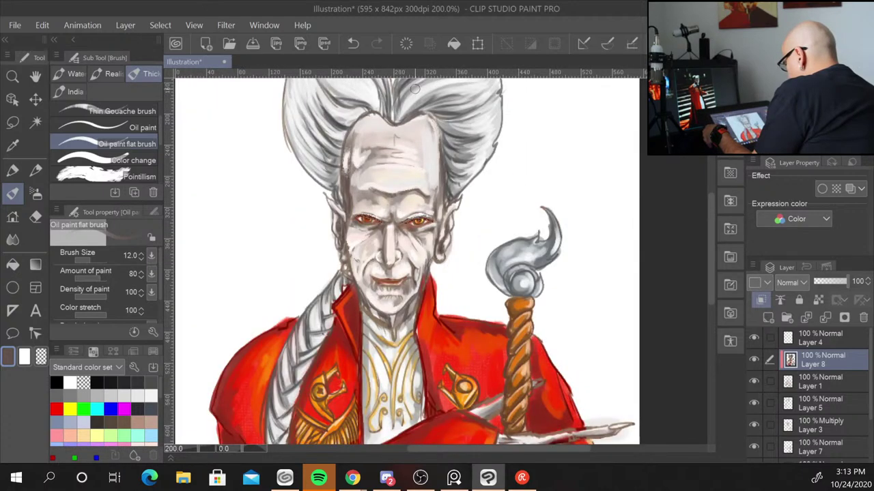
pyautogui.scroll(-1, 414, 89)
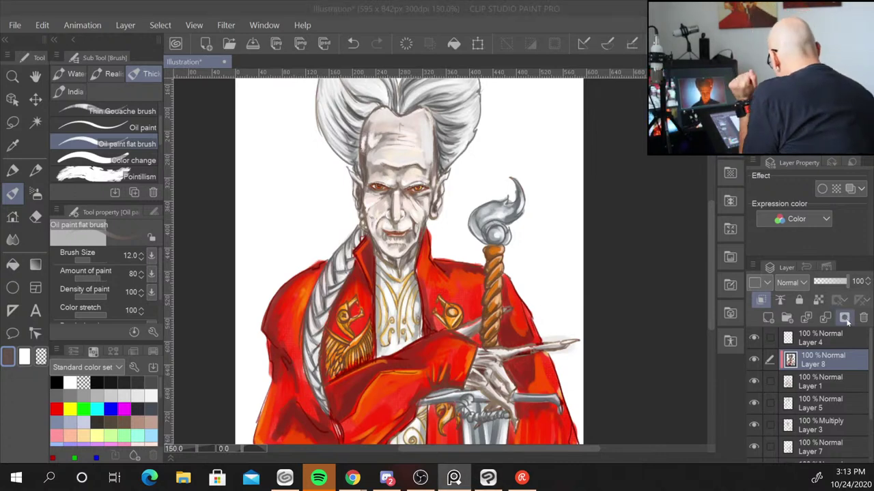
# Add a new empty Layer 9 directly above Layer 2
pyautogui.moveTo(870, 406); pyautogui.dragTo(867, 450)
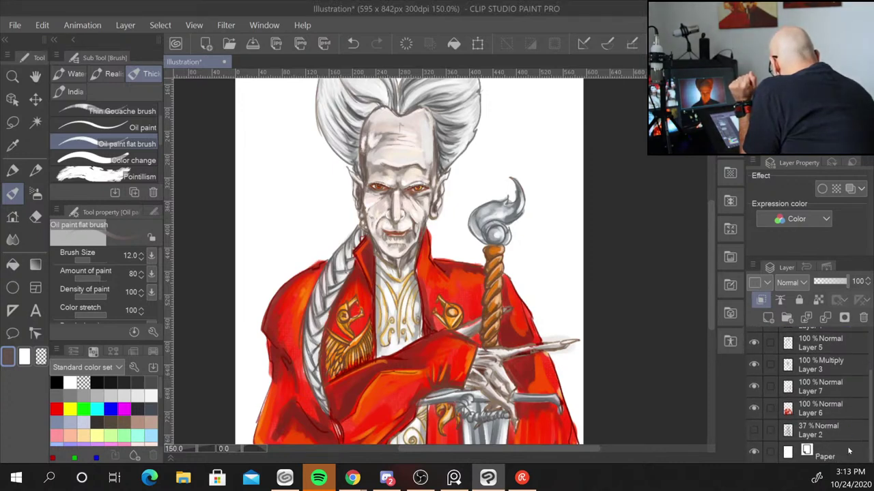
pyautogui.click(836, 428)
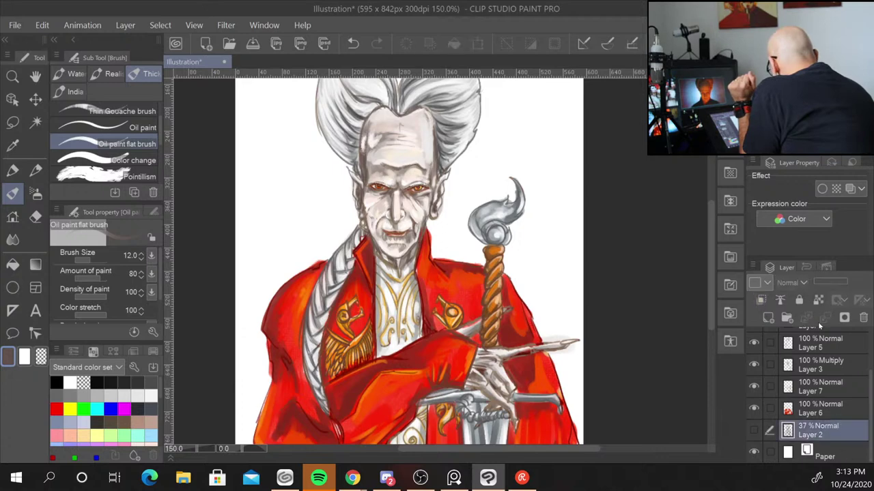
pyautogui.click(768, 317)
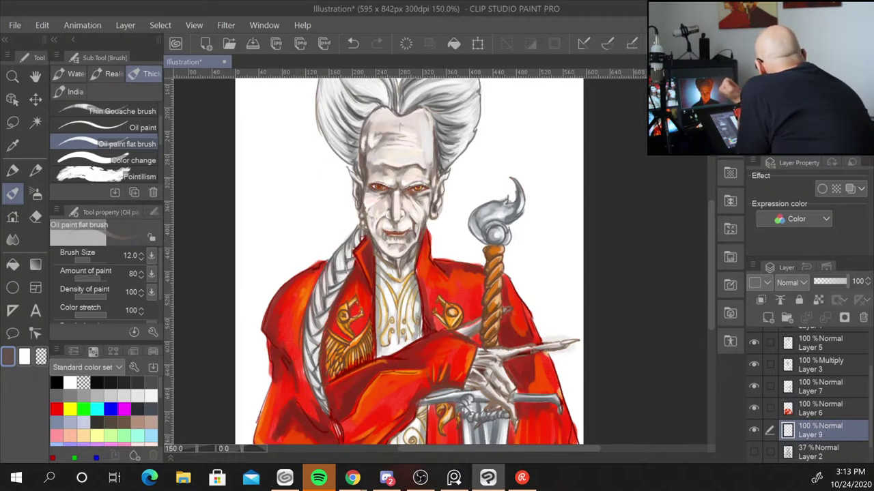
# Sample light grey from the forehead and adjust the brush size with [ and ]
pyautogui.keyDown('alt'); pyautogui.click(400, 127); pyautogui.keyUp('alt')
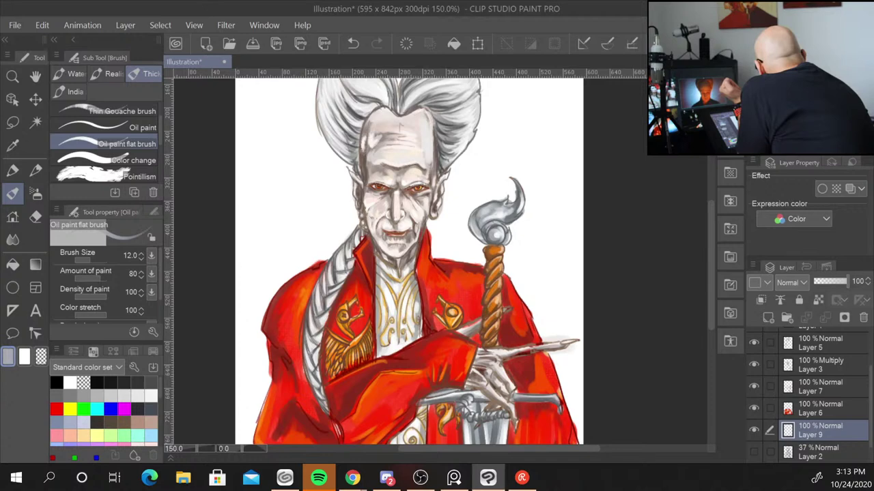
pyautogui.press('[')
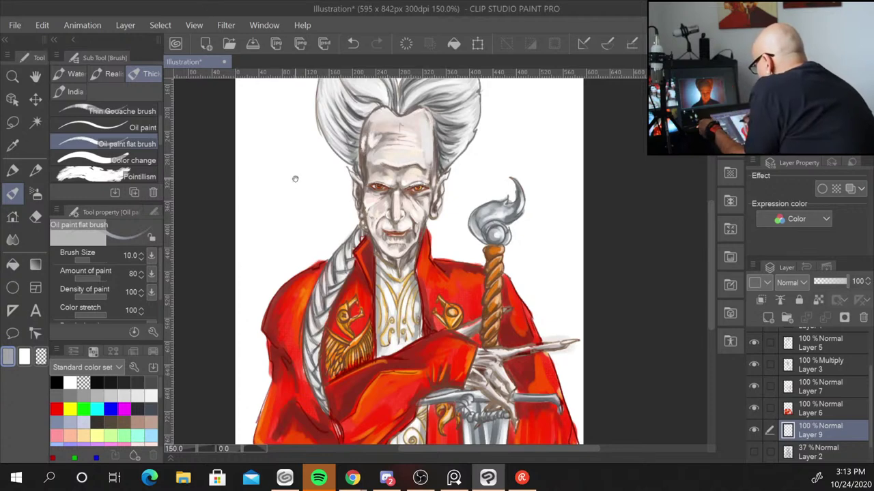
pyautogui.press(']')
pyautogui.press(']')
pyautogui.press(']')
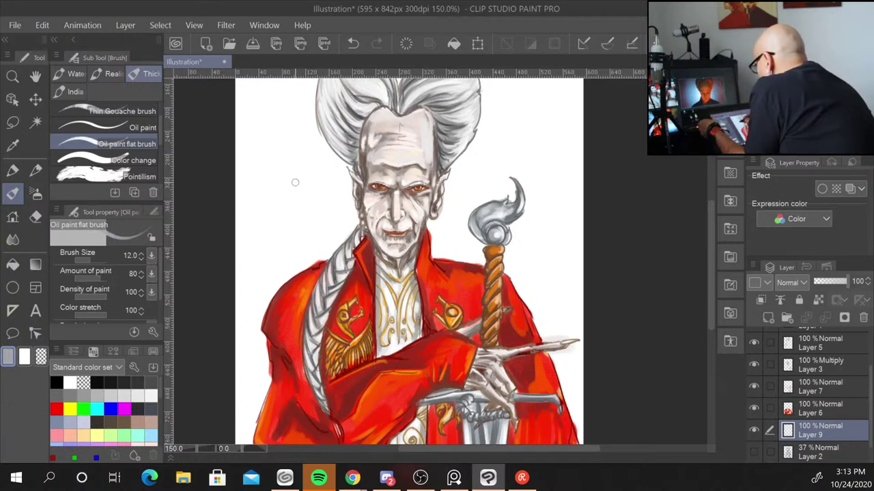
pyautogui.press(']')
pyautogui.press(']')
pyautogui.press(']')
pyautogui.press(']')
pyautogui.press(']')
pyautogui.press(']')
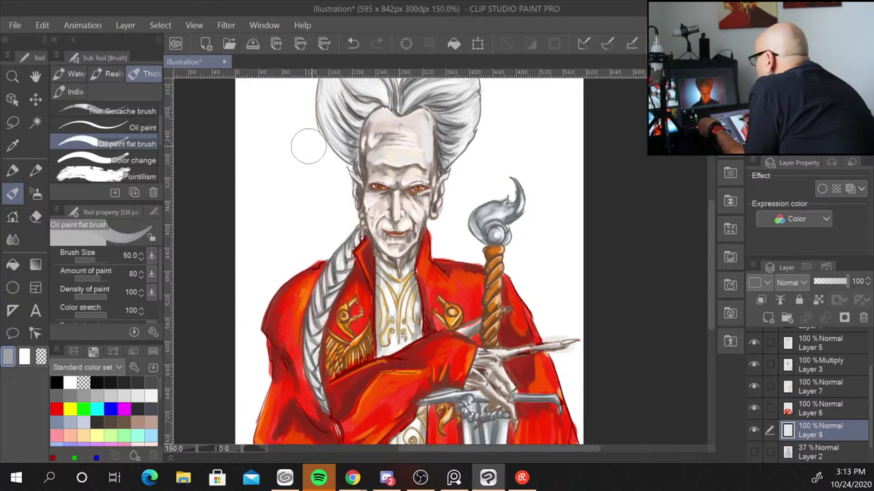
# Cover the white background around the head, staff and cloak with broad grey strokes
pyautogui.moveTo(345, 140)
pyautogui.mouseDown()
pyautogui.moveTo(268, 265)
pyautogui.moveTo(273, 321)
pyautogui.moveTo(239, 406)
pyautogui.moveTo(246, 437)
pyautogui.mouseUp()
pyautogui.moveTo(437, 260); pyautogui.dragTo(477, 205)
pyautogui.moveTo(478, 253)
pyautogui.mouseDown()
pyautogui.moveTo(505, 198)
pyautogui.moveTo(477, 136)
pyautogui.moveTo(409, 167)
pyautogui.moveTo(382, 130)
pyautogui.moveTo(410, 95)
pyautogui.mouseUp()
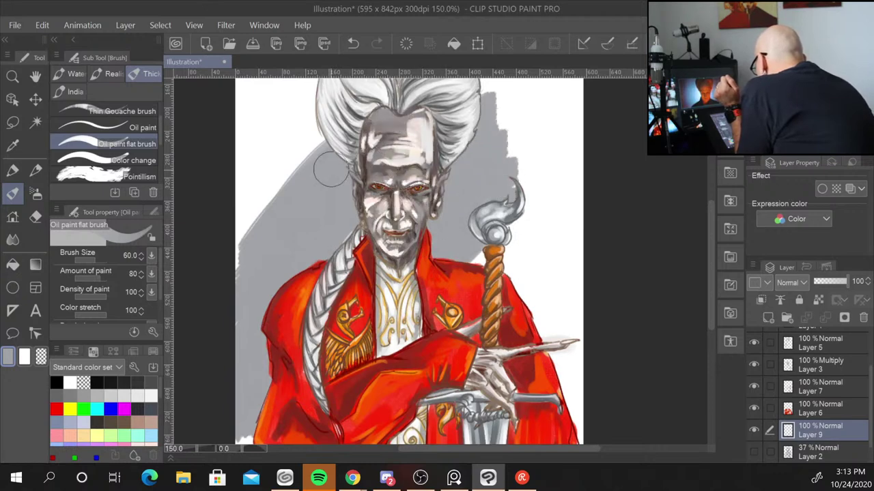
pyautogui.moveTo(508, 133)
pyautogui.mouseDown()
pyautogui.moveTo(580, 335)
pyautogui.moveTo(594, 331)
pyautogui.mouseUp()
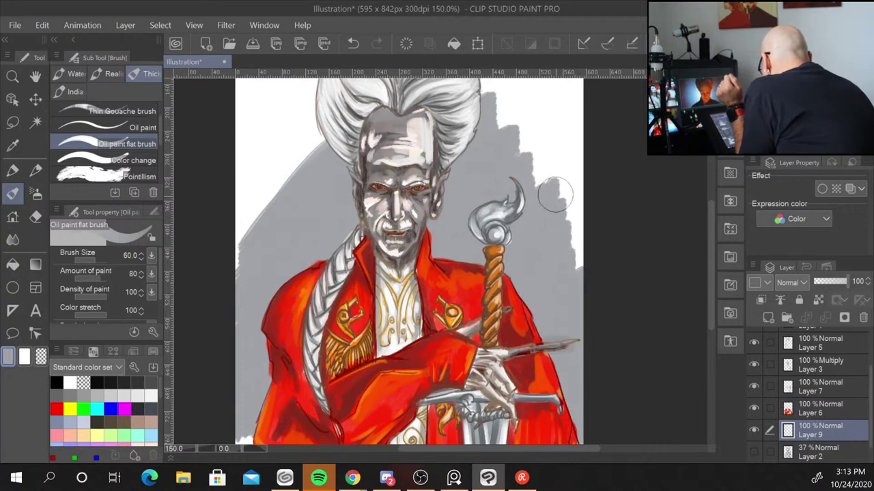
pyautogui.moveTo(555, 194)
pyautogui.mouseDown()
pyautogui.moveTo(560, 236)
pyautogui.moveTo(537, 113)
pyautogui.moveTo(509, 153)
pyautogui.moveTo(478, 89)
pyautogui.mouseUp()
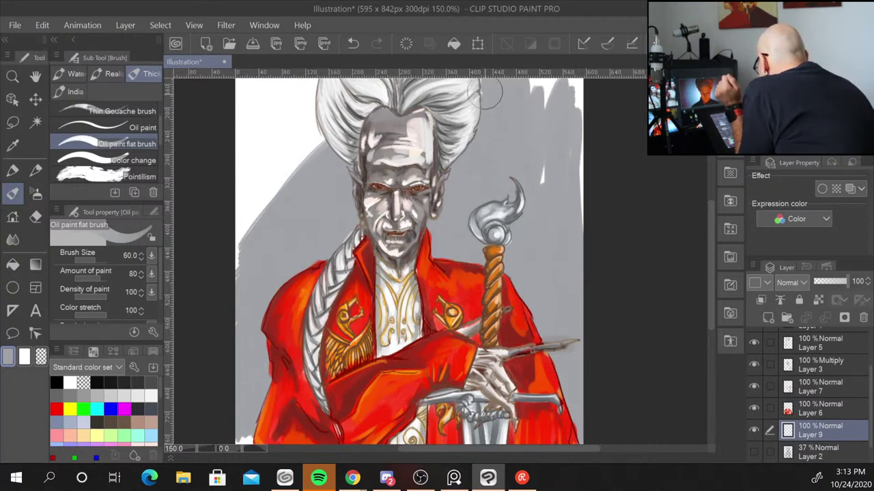
pyautogui.moveTo(546, 82)
pyautogui.mouseDown()
pyautogui.moveTo(547, 191)
pyautogui.moveTo(574, 110)
pyautogui.moveTo(583, 146)
pyautogui.mouseUp()
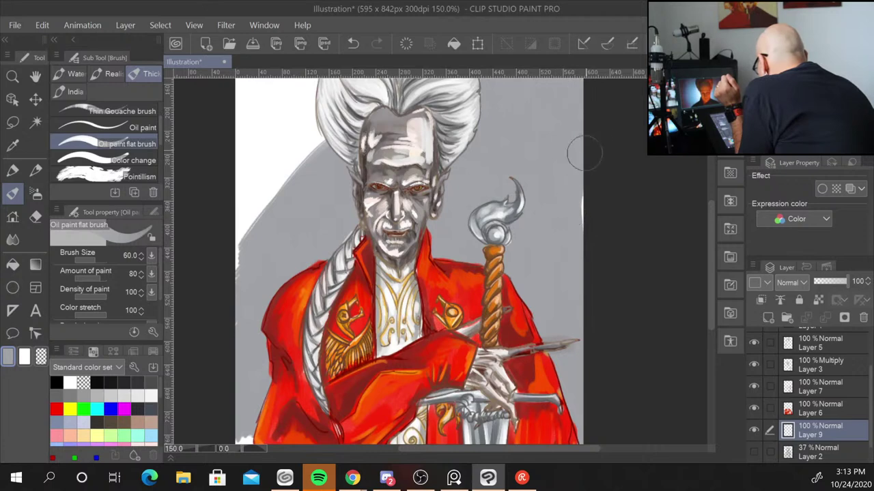
pyautogui.moveTo(321, 113)
pyautogui.mouseDown()
pyautogui.moveTo(267, 202)
pyautogui.moveTo(246, 171)
pyautogui.moveTo(252, 96)
pyautogui.moveTo(239, 109)
pyautogui.mouseUp()
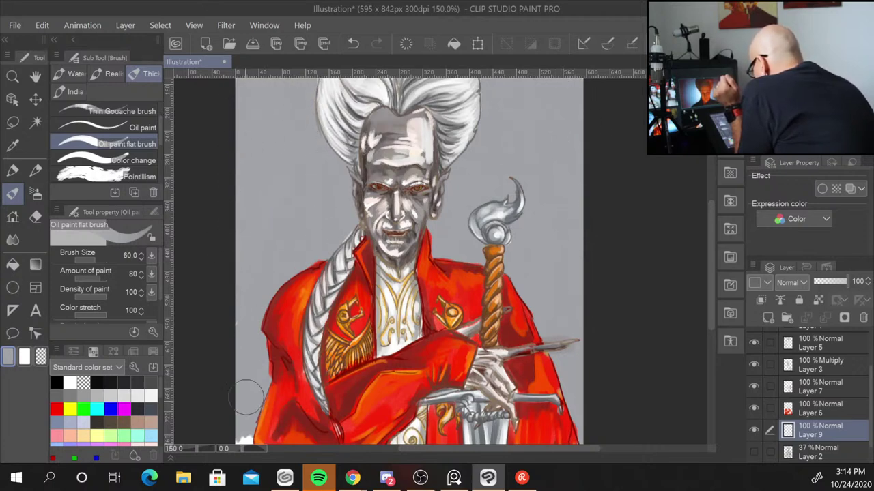
pyautogui.moveTo(244, 440); pyautogui.dragTo(254, 418)
pyautogui.moveTo(711, 270); pyautogui.dragTo(711, 309)
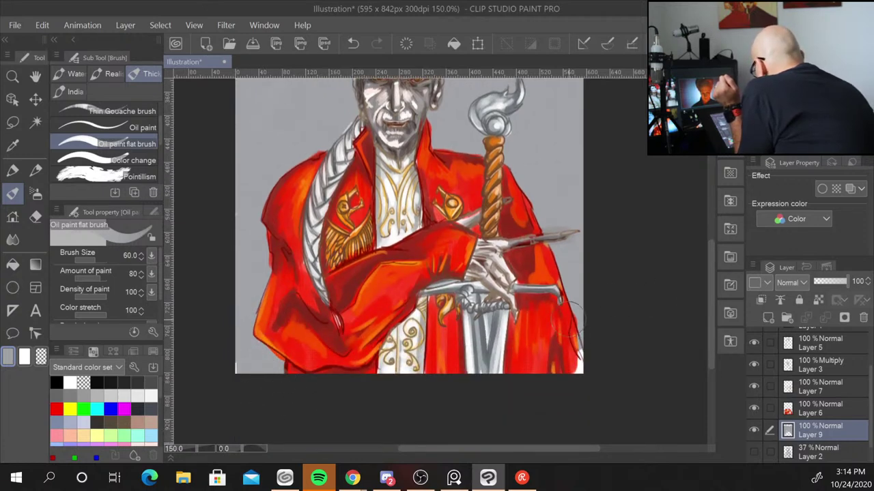
pyautogui.moveTo(577, 311); pyautogui.dragTo(579, 362)
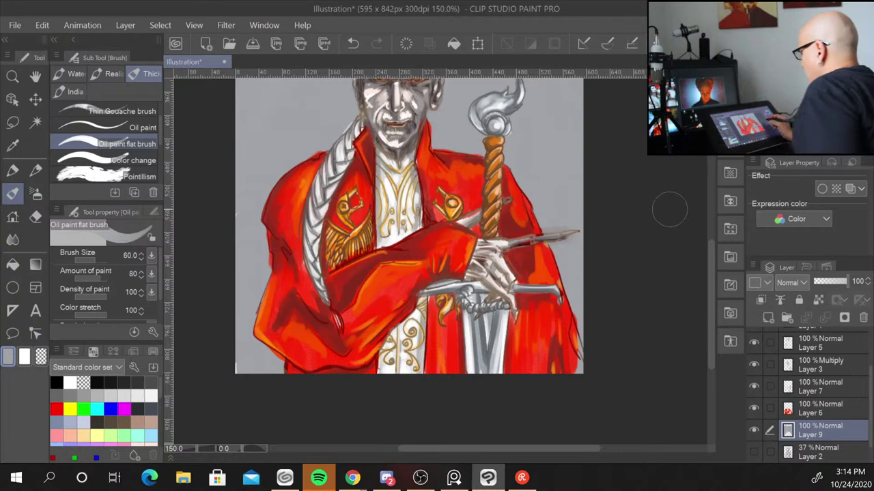
pyautogui.moveTo(635, 191); pyautogui.dragTo(616, 401)
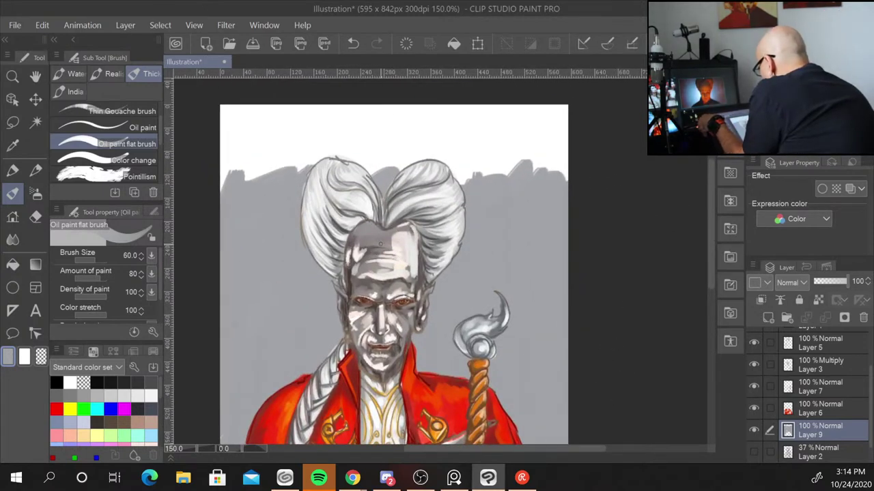
# Brighten the forehead, cheeks, chin and temple with light strokes
pyautogui.moveTo(332, 179)
pyautogui.mouseDown()
pyautogui.moveTo(345, 290)
pyautogui.moveTo(362, 214)
pyautogui.moveTo(374, 283)
pyautogui.mouseUp()
pyautogui.moveTo(383, 217)
pyautogui.mouseDown()
pyautogui.moveTo(393, 280)
pyautogui.moveTo(405, 278)
pyautogui.mouseUp()
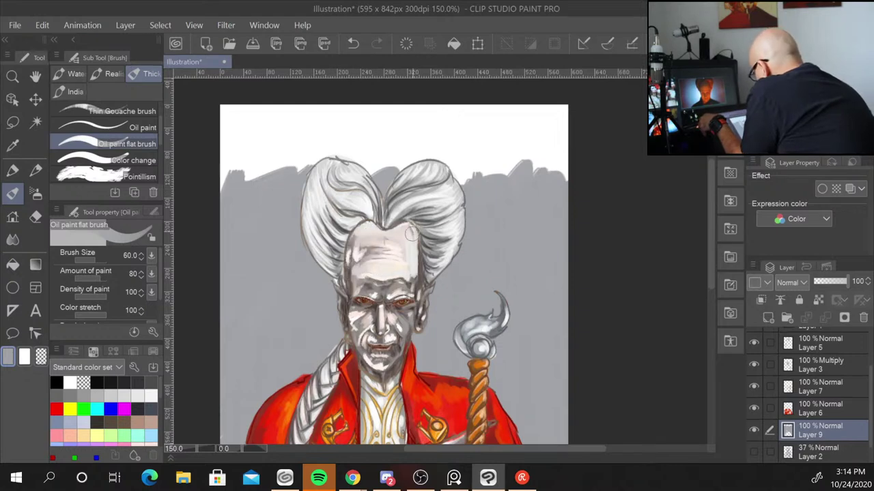
pyautogui.moveTo(415, 219); pyautogui.dragTo(420, 270)
pyautogui.moveTo(372, 282)
pyautogui.mouseDown()
pyautogui.moveTo(361, 311)
pyautogui.moveTo(376, 340)
pyautogui.moveTo(395, 337)
pyautogui.mouseUp()
pyautogui.moveTo(399, 280)
pyautogui.mouseDown()
pyautogui.moveTo(409, 346)
pyautogui.moveTo(399, 361)
pyautogui.mouseUp()
pyautogui.moveTo(401, 317); pyautogui.dragTo(382, 368)
pyautogui.moveTo(374, 334); pyautogui.dragTo(374, 376)
pyautogui.moveTo(362, 324); pyautogui.dragTo(373, 375)
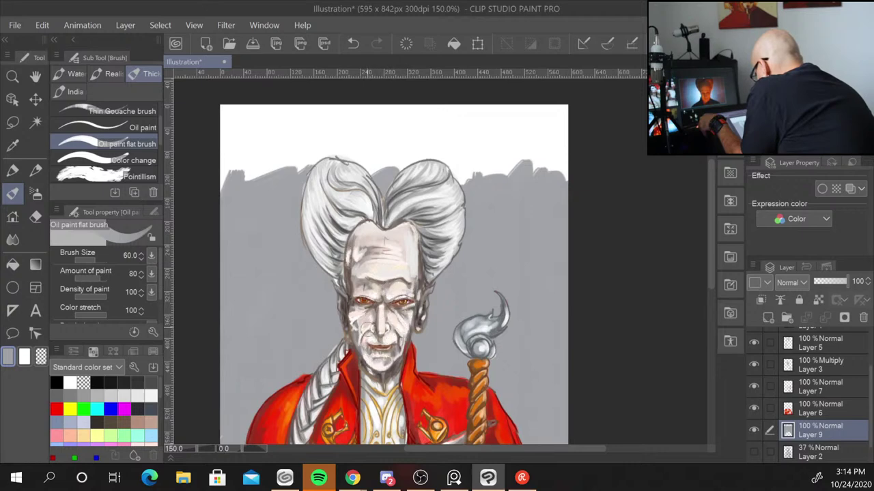
pyautogui.moveTo(362, 304); pyautogui.dragTo(365, 355)
pyautogui.moveTo(347, 282); pyautogui.dragTo(360, 326)
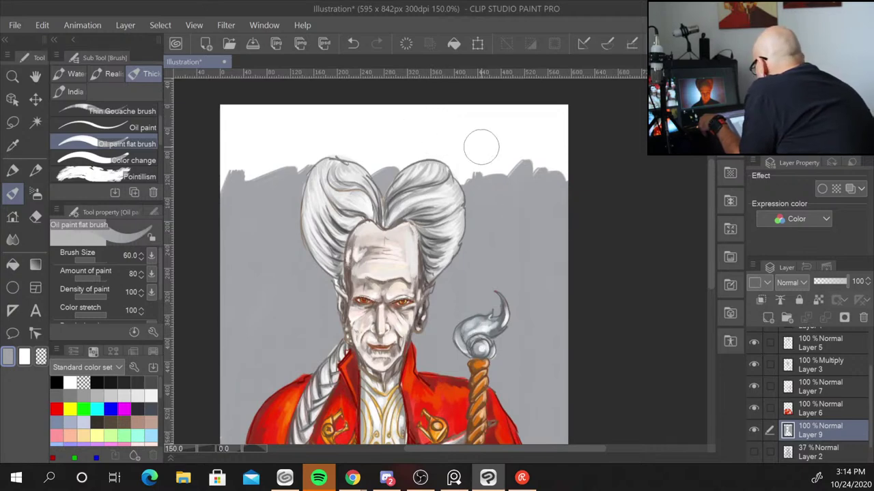
# Paint grey over the remaining white above the hair and in the top corners
pyautogui.moveTo(497, 140)
pyautogui.mouseDown()
pyautogui.moveTo(462, 170)
pyautogui.moveTo(450, 139)
pyautogui.moveTo(409, 137)
pyautogui.moveTo(395, 112)
pyautogui.moveTo(315, 114)
pyautogui.moveTo(230, 181)
pyautogui.moveTo(238, 142)
pyautogui.mouseUp()
pyautogui.moveTo(432, 133); pyautogui.dragTo(559, 146)
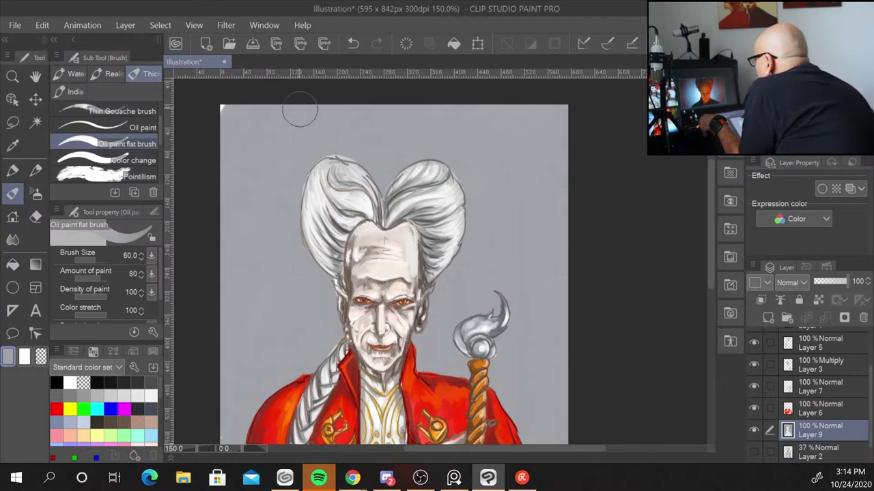
pyautogui.moveTo(236, 108); pyautogui.dragTo(218, 108)
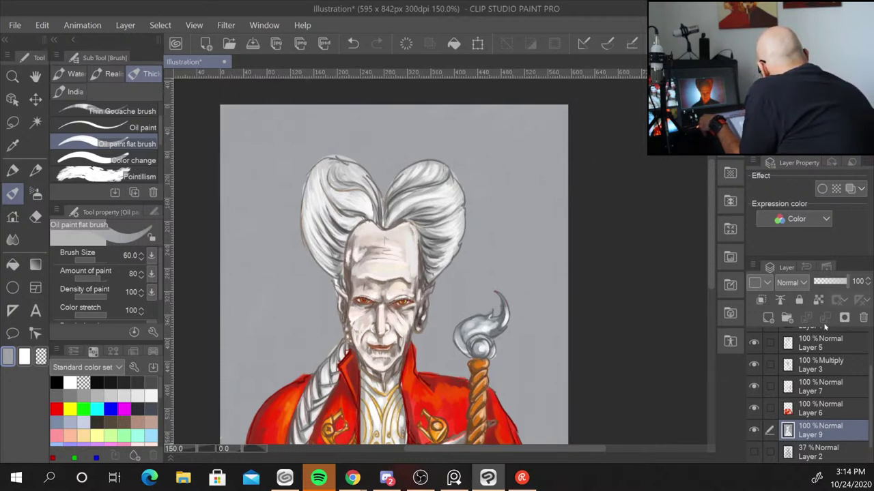
# Sample the forehead's light colour, brush pale lavender beside the face, and darken mouth and cheek
pyautogui.keyDown('alt'); pyautogui.click(385, 240); pyautogui.keyUp('alt')
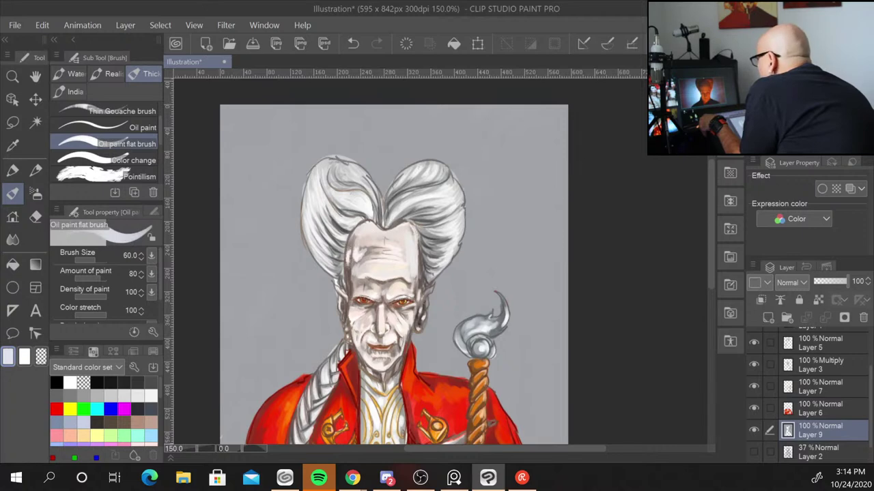
pyautogui.keyDown('alt'); pyautogui.click(385, 240); pyautogui.keyUp('alt')
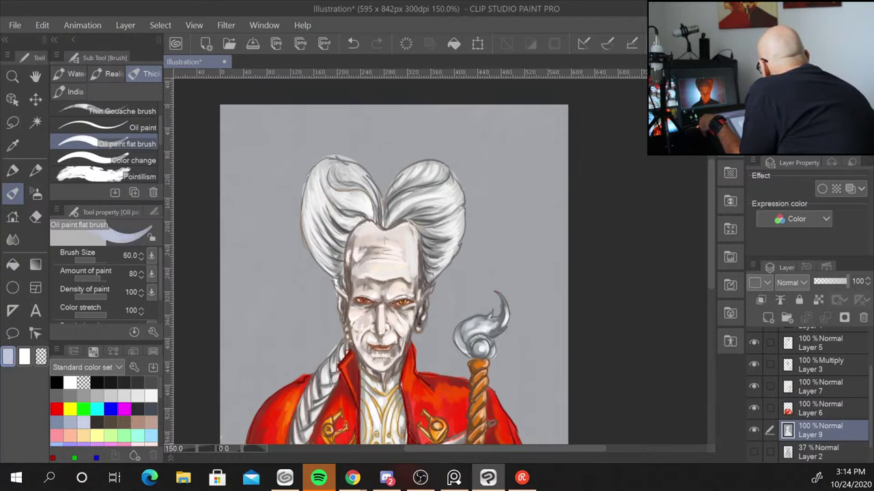
pyautogui.moveTo(306, 218); pyautogui.dragTo(316, 362)
pyautogui.moveTo(321, 262); pyautogui.dragTo(326, 348)
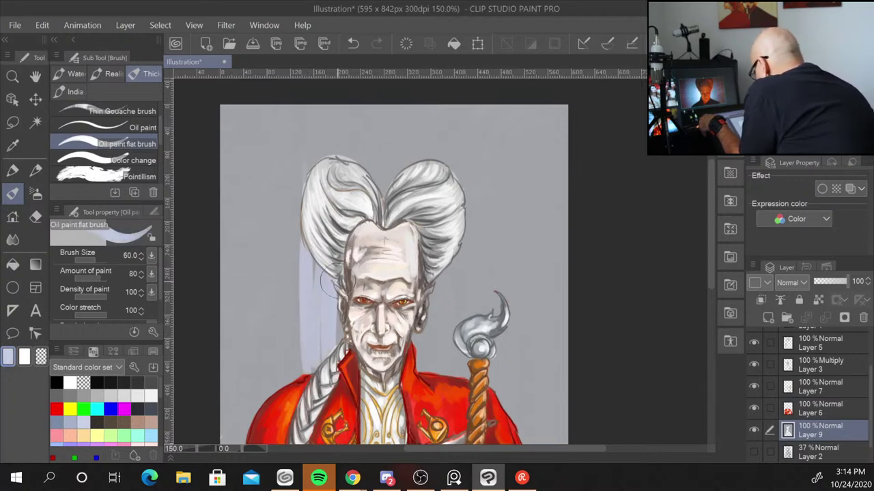
pyautogui.moveTo(332, 280); pyautogui.dragTo(338, 342)
pyautogui.moveTo(379, 318); pyautogui.dragTo(399, 362)
pyautogui.moveTo(415, 283); pyautogui.dragTo(402, 344)
# Extend light blue-grey strokes behind the hair up to the canvas top edge
pyautogui.moveTo(444, 290)
pyautogui.mouseDown()
pyautogui.moveTo(454, 375)
pyautogui.moveTo(464, 376)
pyautogui.mouseUp()
pyautogui.moveTo(426, 276)
pyautogui.mouseDown()
pyautogui.moveTo(450, 328)
pyautogui.moveTo(471, 258)
pyautogui.moveTo(461, 146)
pyautogui.moveTo(430, 198)
pyautogui.mouseUp()
pyautogui.moveTo(403, 123)
pyautogui.mouseDown()
pyautogui.moveTo(382, 198)
pyautogui.moveTo(355, 154)
pyautogui.moveTo(314, 164)
pyautogui.moveTo(300, 355)
pyautogui.moveTo(269, 380)
pyautogui.moveTo(326, 376)
pyautogui.moveTo(327, 299)
pyautogui.mouseUp()
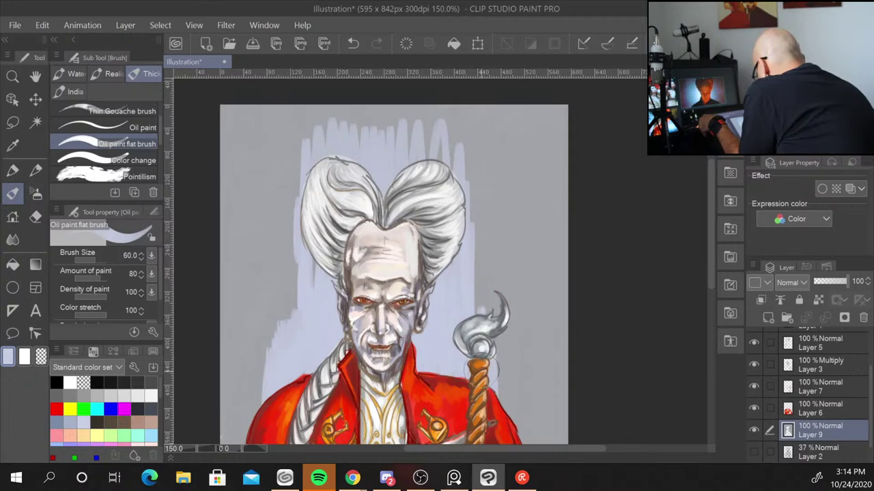
pyautogui.moveTo(443, 170)
pyautogui.mouseDown()
pyautogui.moveTo(412, 118)
pyautogui.moveTo(386, 136)
pyautogui.moveTo(317, 117)
pyautogui.moveTo(292, 175)
pyautogui.moveTo(303, 292)
pyautogui.mouseUp()
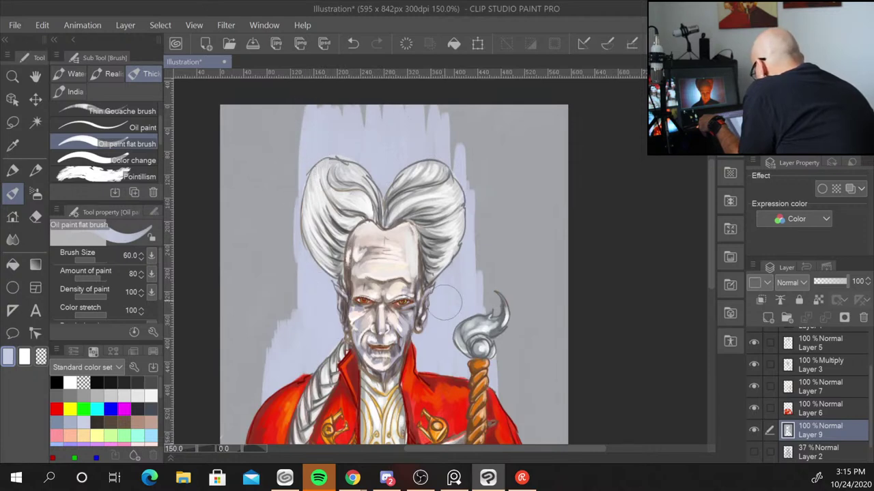
pyautogui.moveTo(457, 192)
pyautogui.mouseDown()
pyautogui.moveTo(444, 113)
pyautogui.moveTo(447, 179)
pyautogui.mouseUp()
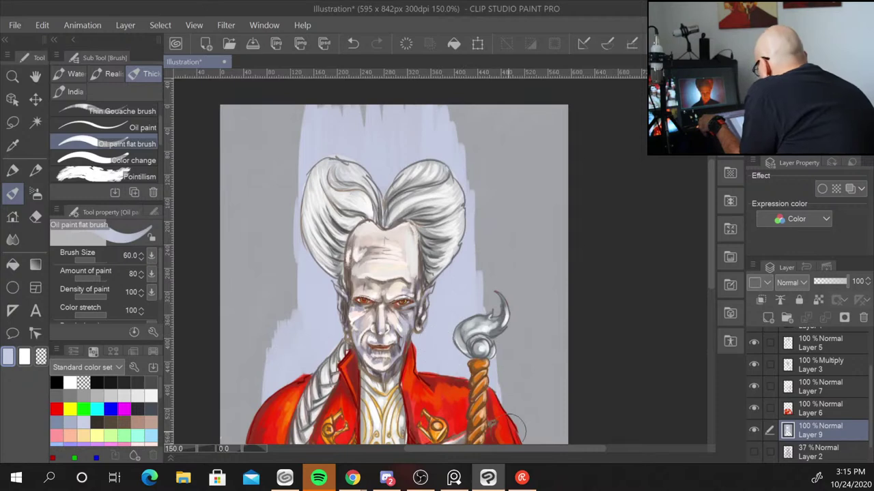
pyautogui.scroll(-5, 709, 282)
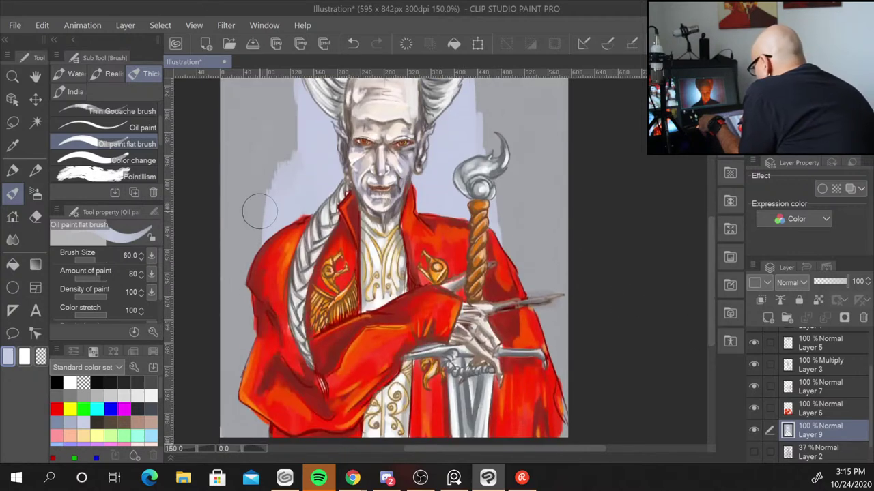
# Lighten the background beside the robe and staff, then smooth the nose and mouth
pyautogui.moveTo(259, 212); pyautogui.dragTo(253, 310)
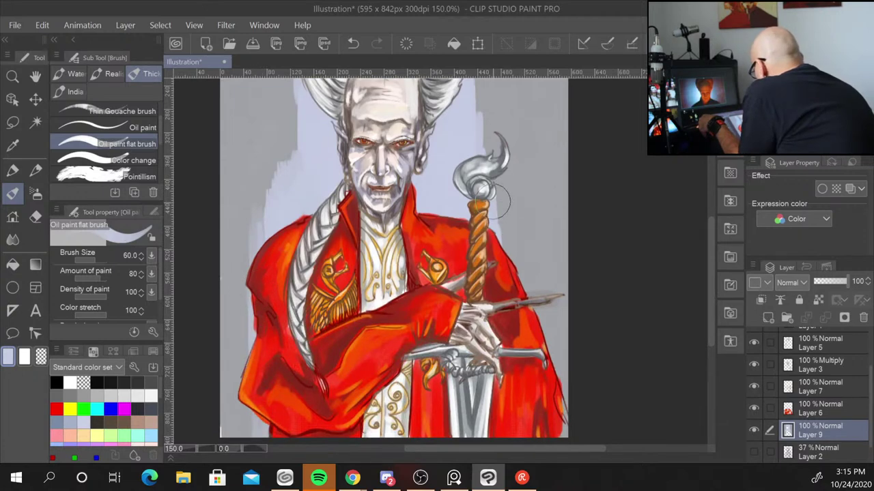
pyautogui.moveTo(496, 201)
pyautogui.mouseDown()
pyautogui.moveTo(514, 256)
pyautogui.moveTo(532, 280)
pyautogui.mouseUp()
pyautogui.moveTo(549, 341)
pyautogui.mouseDown()
pyautogui.moveTo(570, 403)
pyautogui.moveTo(570, 437)
pyautogui.mouseUp()
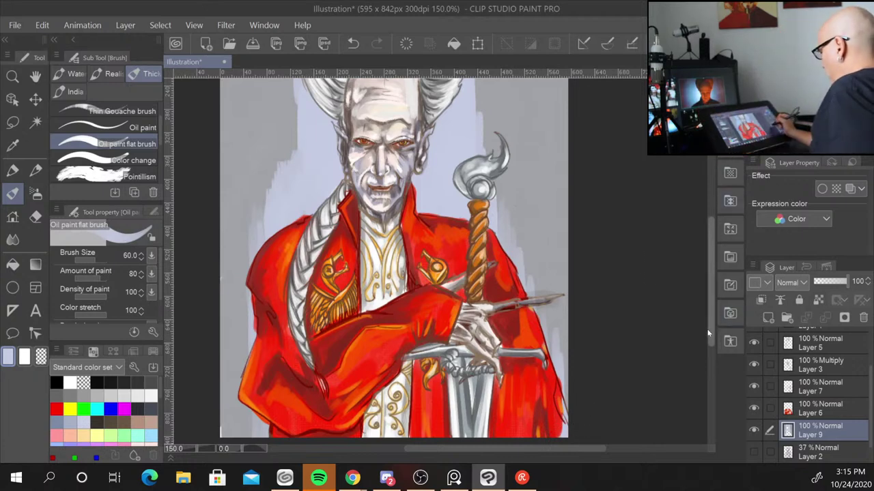
pyautogui.scroll(2, 400, 166)
pyautogui.scroll(3, 400, 166)
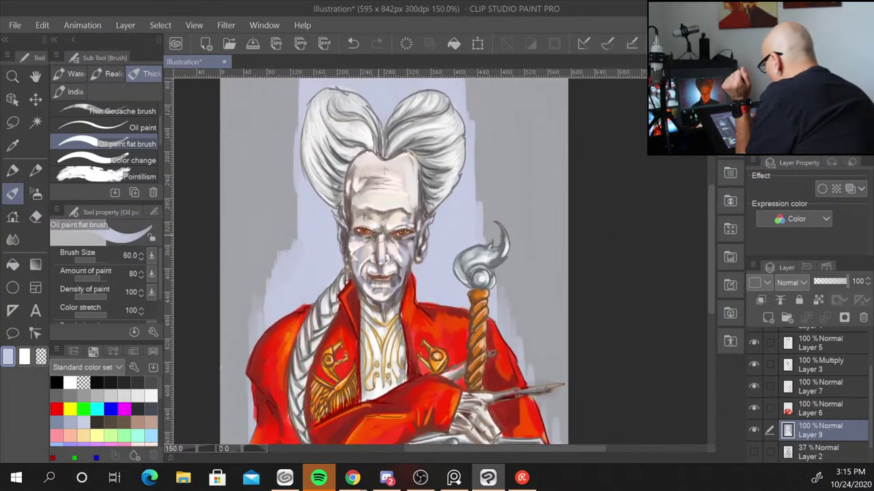
pyautogui.moveTo(382, 256); pyautogui.dragTo(389, 294)
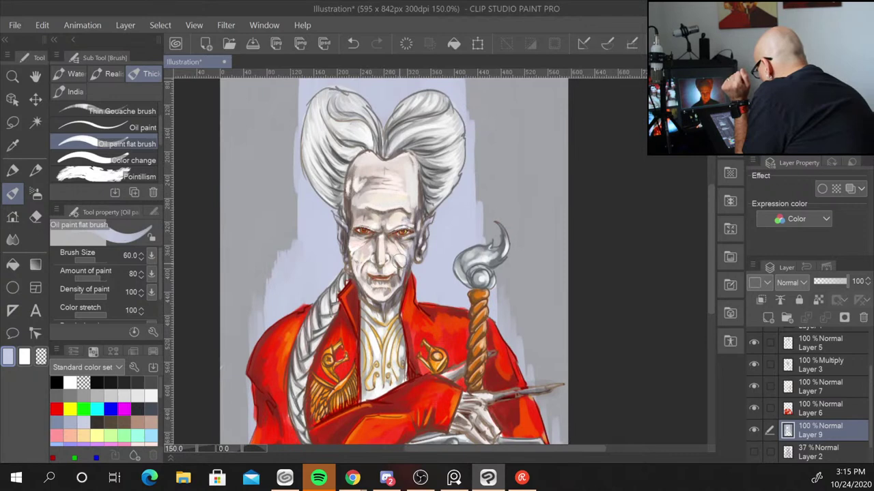
pyautogui.moveTo(401, 225); pyautogui.dragTo(399, 287)
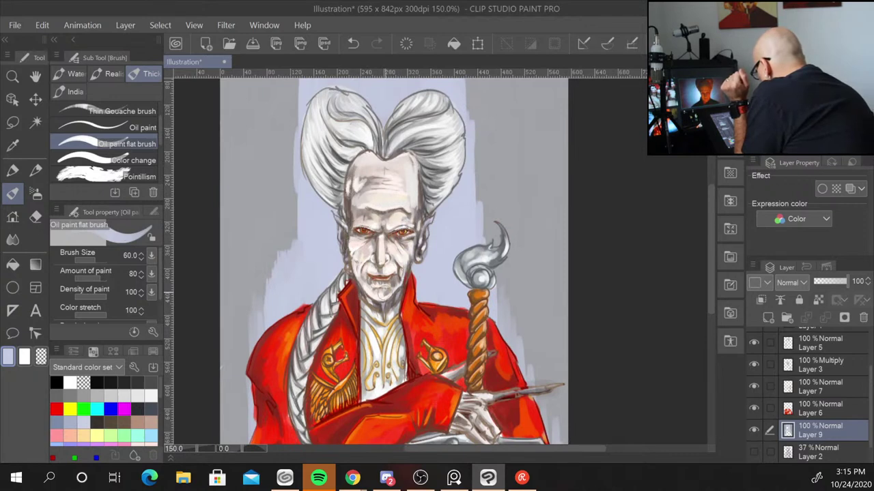
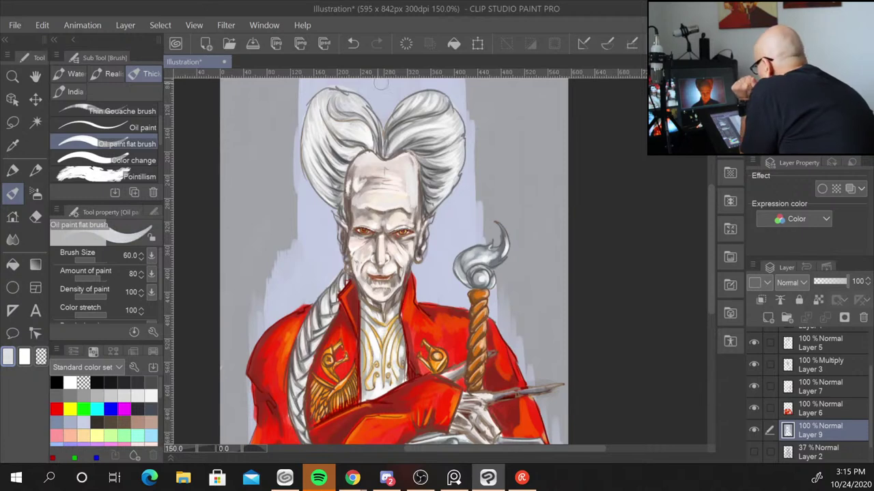
# Lighten the background along the hair, face, collar and beard edges, then choose a darker grey-blue
pyautogui.moveTo(301, 91); pyautogui.dragTo(305, 183)
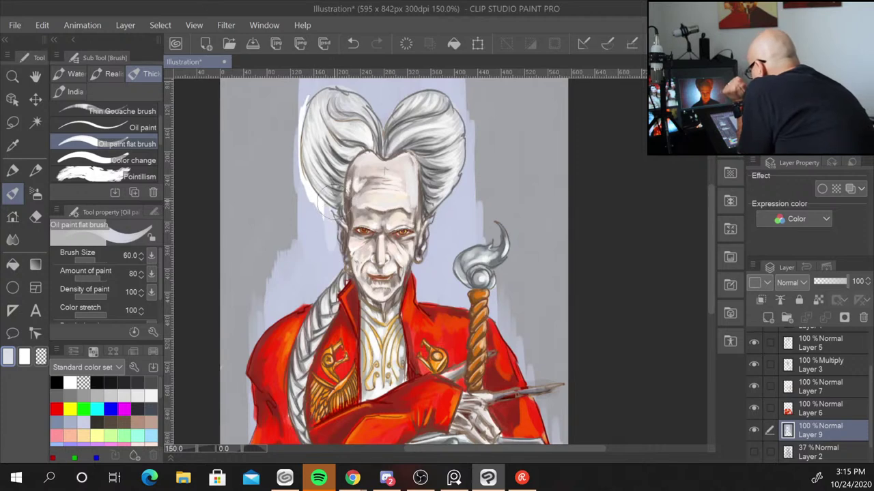
pyautogui.moveTo(298, 146); pyautogui.dragTo(313, 101)
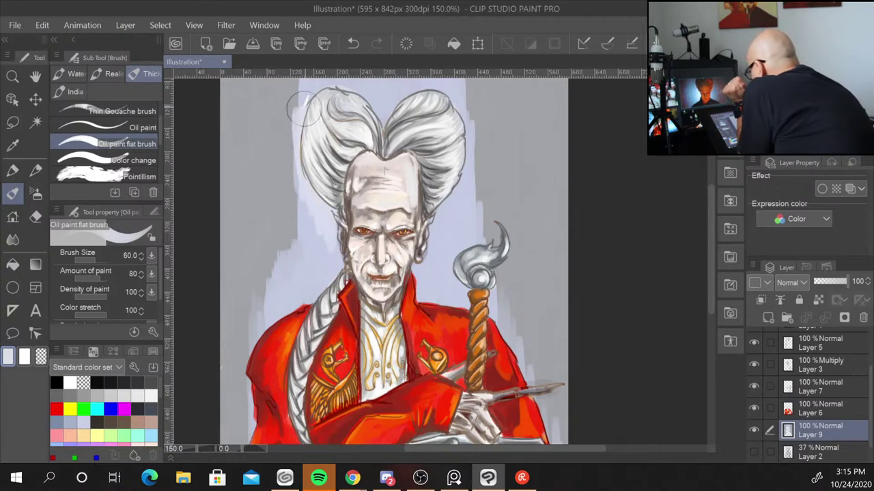
pyautogui.moveTo(326, 217); pyautogui.dragTo(321, 300)
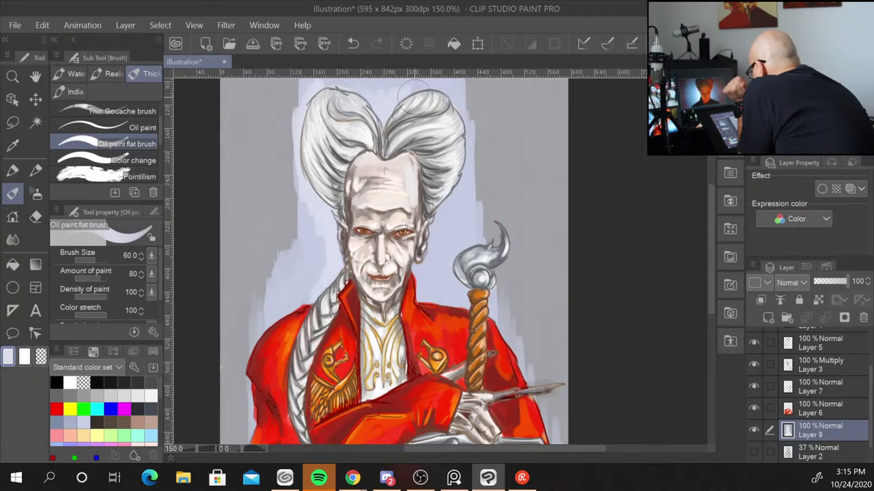
pyautogui.moveTo(443, 218); pyautogui.dragTo(433, 288)
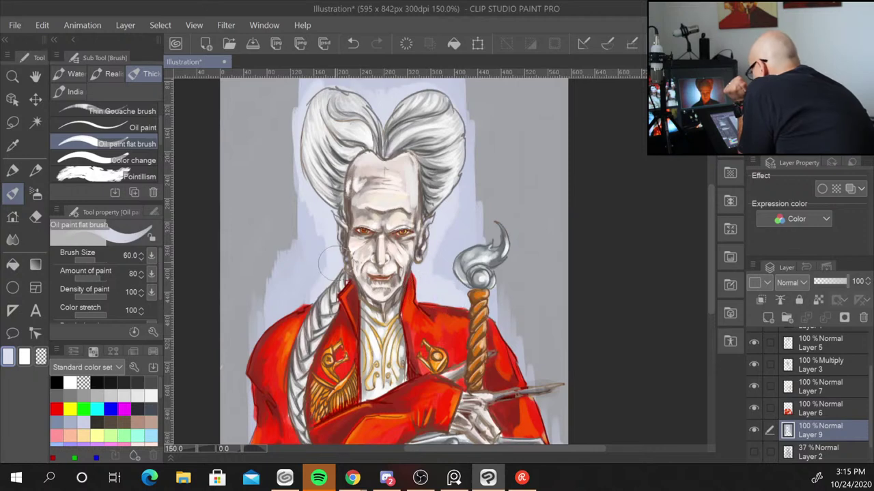
pyautogui.moveTo(326, 273)
pyautogui.mouseDown()
pyautogui.moveTo(253, 352)
pyautogui.moveTo(243, 426)
pyautogui.mouseUp()
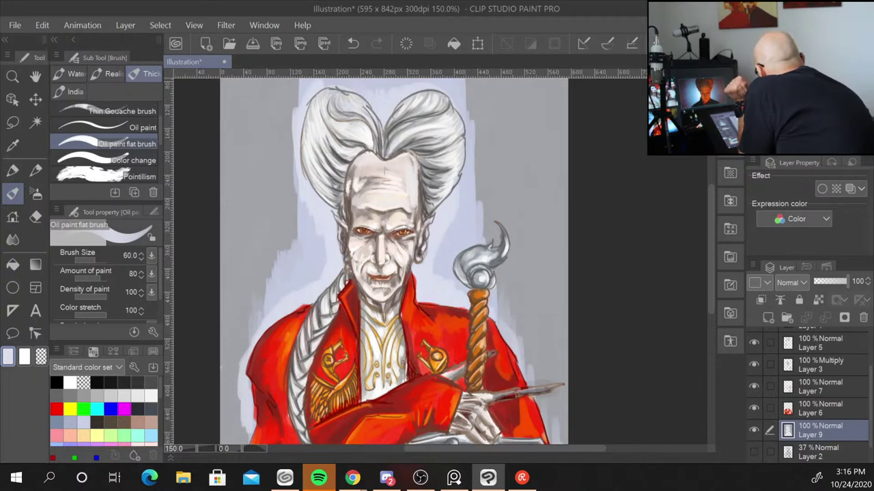
pyautogui.keyDown('alt'); pyautogui.click(539, 273); pyautogui.keyUp('alt')
# Paint dark grey vertical strokes and taller peaks in the background right of the staff
pyautogui.moveTo(538, 179); pyautogui.dragTo(539, 314)
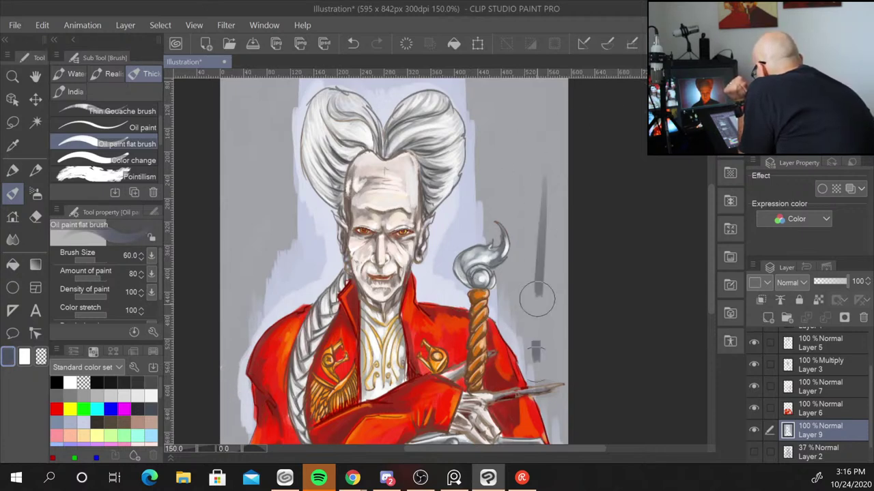
pyautogui.moveTo(546, 252); pyautogui.dragTo(551, 430)
pyautogui.moveTo(557, 287); pyautogui.dragTo(556, 440)
pyautogui.moveTo(553, 348)
pyautogui.mouseDown()
pyautogui.moveTo(549, 440)
pyautogui.moveTo(532, 430)
pyautogui.mouseUp()
pyautogui.moveTo(518, 331); pyautogui.dragTo(526, 367)
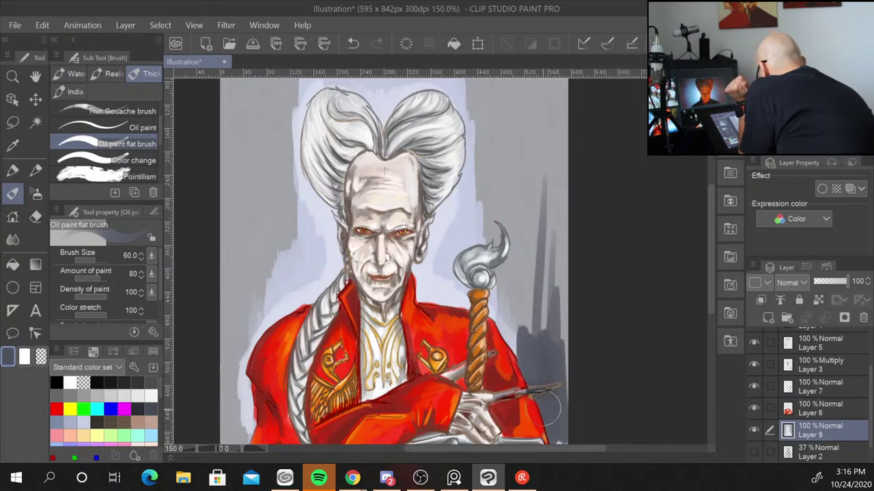
pyautogui.moveTo(560, 402); pyautogui.dragTo(550, 273)
pyautogui.moveTo(539, 376); pyautogui.dragTo(531, 273)
pyautogui.moveTo(525, 358); pyautogui.dragTo(519, 280)
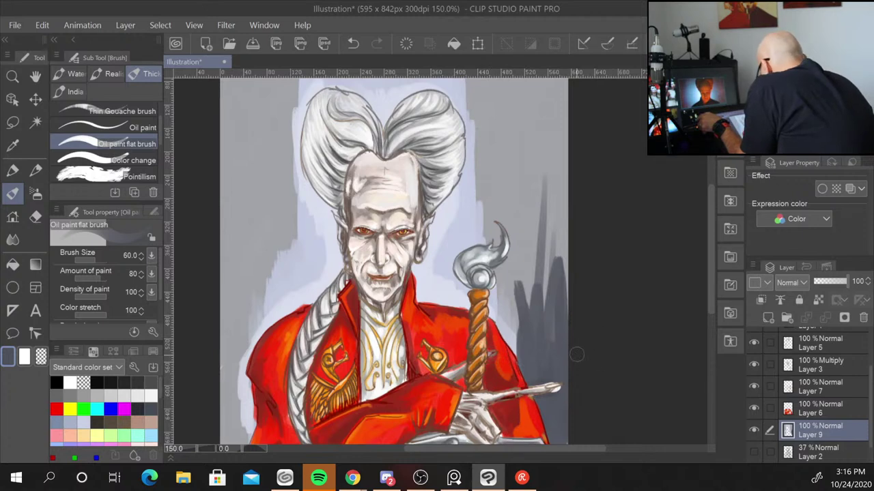
# Add a thin white stroke beside the staff with a smaller brush, then cover it with dark grey at size 50
pyautogui.press('[')
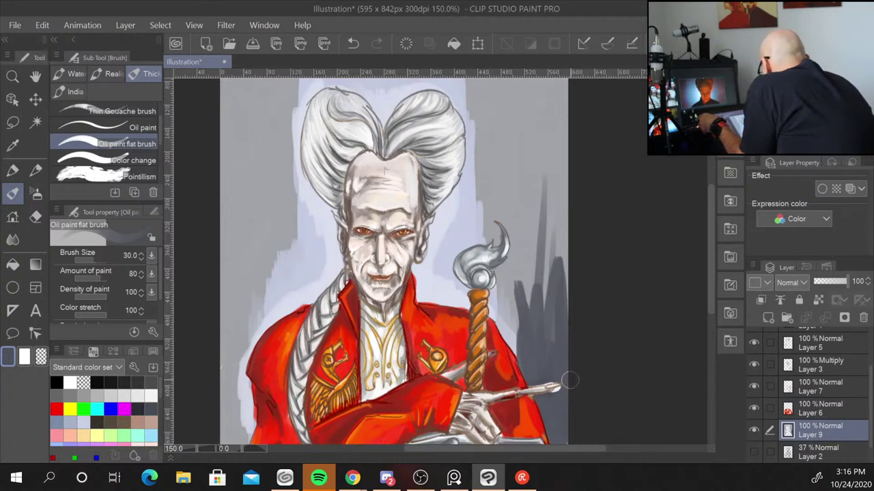
pyautogui.press('[')
pyautogui.press('[')
pyautogui.press('[')
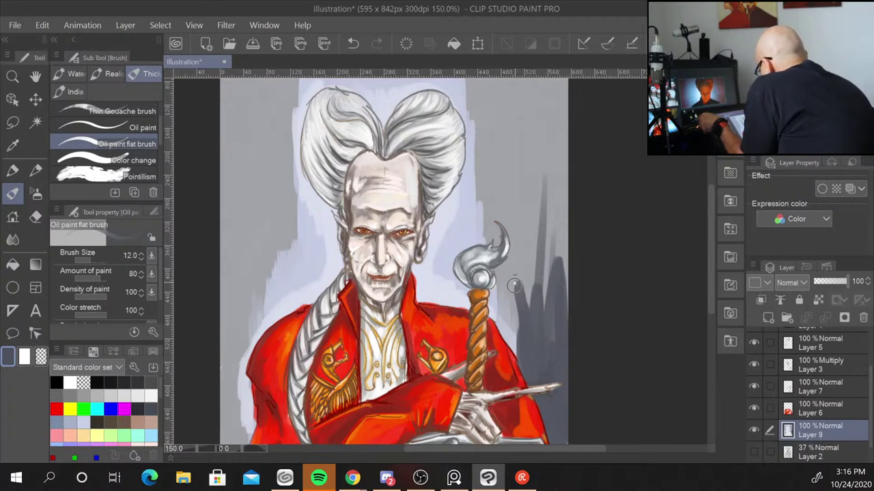
pyautogui.moveTo(513, 281); pyautogui.dragTo(516, 360)
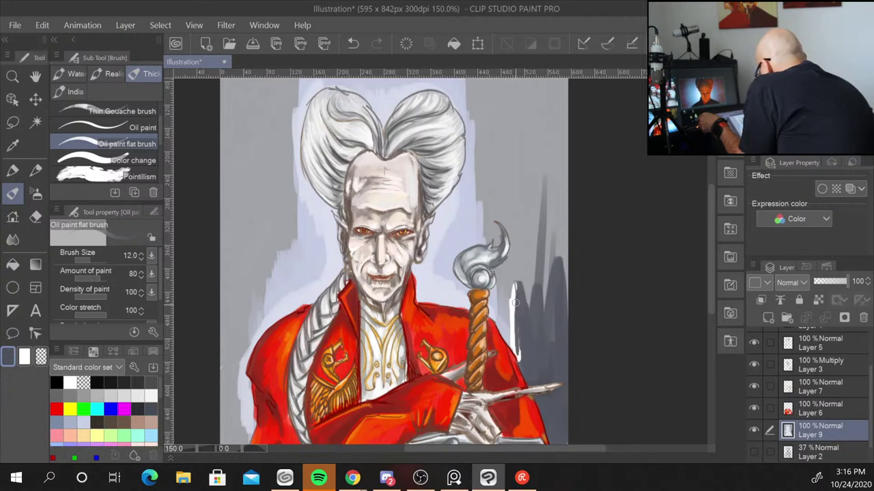
pyautogui.press(']')
pyautogui.press(']')
pyautogui.press(']')
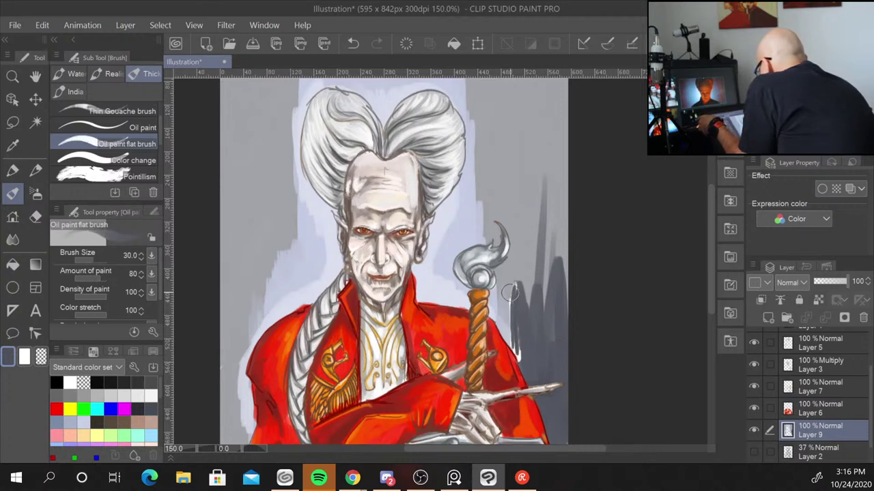
pyautogui.moveTo(508, 273)
pyautogui.mouseDown()
pyautogui.moveTo(506, 319)
pyautogui.moveTo(517, 342)
pyautogui.mouseUp()
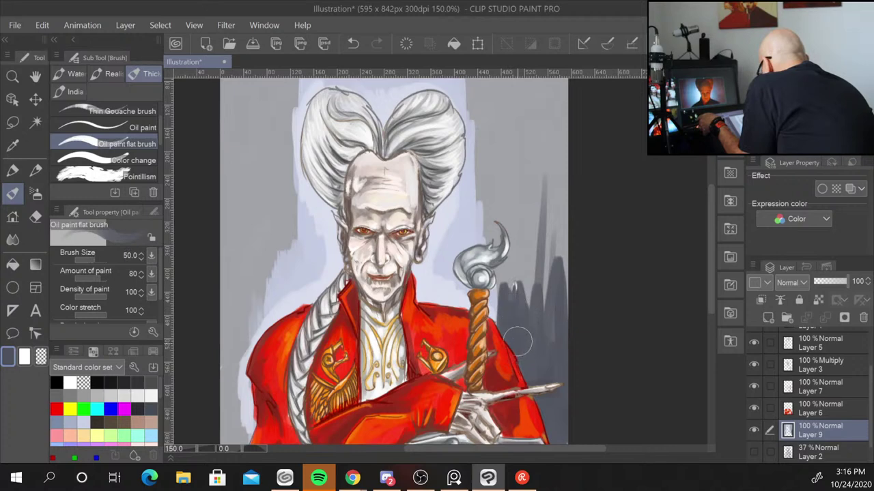
# Darken the background right of the staff and on both sides of the smoke plume
pyautogui.moveTo(532, 254)
pyautogui.mouseDown()
pyautogui.moveTo(532, 323)
pyautogui.moveTo(567, 296)
pyautogui.mouseUp()
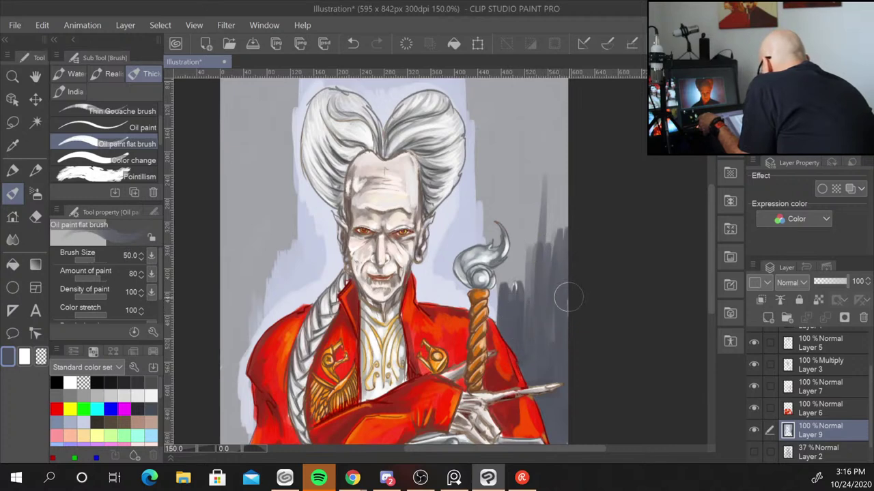
pyautogui.moveTo(521, 191)
pyautogui.mouseDown()
pyautogui.moveTo(522, 304)
pyautogui.moveTo(509, 225)
pyautogui.mouseUp()
pyautogui.moveTo(505, 259); pyautogui.dragTo(488, 300)
pyautogui.moveTo(505, 185)
pyautogui.mouseDown()
pyautogui.moveTo(506, 253)
pyautogui.moveTo(494, 204)
pyautogui.moveTo(479, 254)
pyautogui.moveTo(488, 235)
pyautogui.mouseUp()
pyautogui.moveTo(514, 203); pyautogui.dragTo(507, 267)
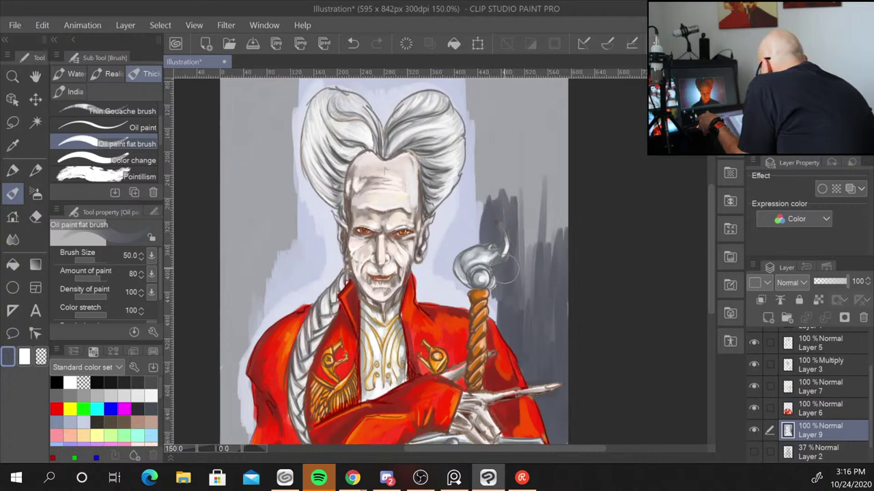
pyautogui.moveTo(543, 215)
pyautogui.mouseDown()
pyautogui.moveTo(545, 254)
pyautogui.moveTo(561, 163)
pyautogui.moveTo(524, 190)
pyautogui.moveTo(511, 252)
pyautogui.mouseUp()
# Extend tall dark grey strokes toward the top and fill the gap beside the hair
pyautogui.moveTo(518, 198); pyautogui.dragTo(539, 280)
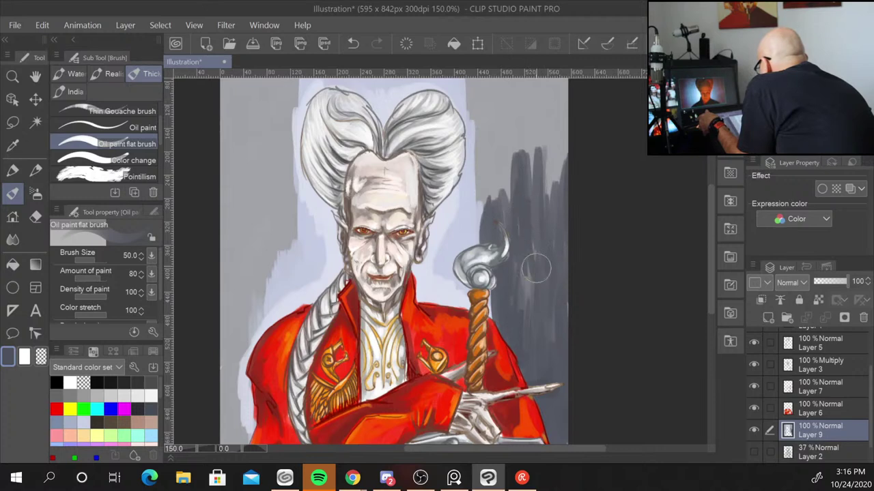
pyautogui.moveTo(543, 171); pyautogui.dragTo(539, 280)
pyautogui.moveTo(505, 95); pyautogui.dragTo(501, 195)
pyautogui.moveTo(499, 128); pyautogui.dragTo(493, 198)
pyautogui.moveTo(485, 103)
pyautogui.mouseDown()
pyautogui.moveTo(477, 204)
pyautogui.moveTo(466, 198)
pyautogui.mouseUp()
pyautogui.moveTo(477, 153); pyautogui.dragTo(468, 236)
# Darken the upper background beside the hair and in the upper-right corner
pyautogui.moveTo(481, 171); pyautogui.dragTo(485, 226)
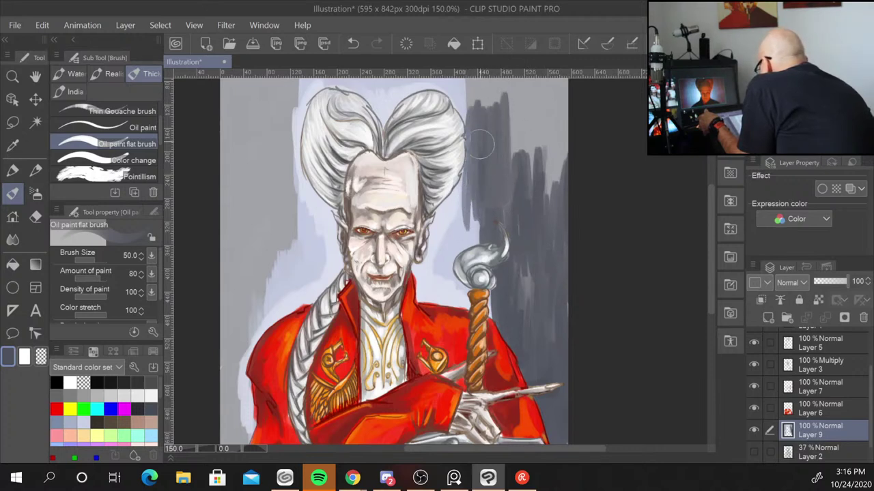
pyautogui.moveTo(474, 82)
pyautogui.mouseDown()
pyautogui.moveTo(478, 157)
pyautogui.moveTo(490, 110)
pyautogui.moveTo(498, 129)
pyautogui.mouseUp()
pyautogui.moveTo(505, 75)
pyautogui.mouseDown()
pyautogui.moveTo(522, 157)
pyautogui.moveTo(539, 164)
pyautogui.mouseUp()
pyautogui.moveTo(535, 82)
pyautogui.mouseDown()
pyautogui.moveTo(550, 191)
pyautogui.moveTo(566, 146)
pyautogui.moveTo(537, 146)
pyautogui.moveTo(553, 166)
pyautogui.mouseUp()
# Raise the brush to 60 and then 100, filling the upper-left background with dark grey strokes
pyautogui.press(']')
pyautogui.moveTo(288, 77); pyautogui.dragTo(280, 236)
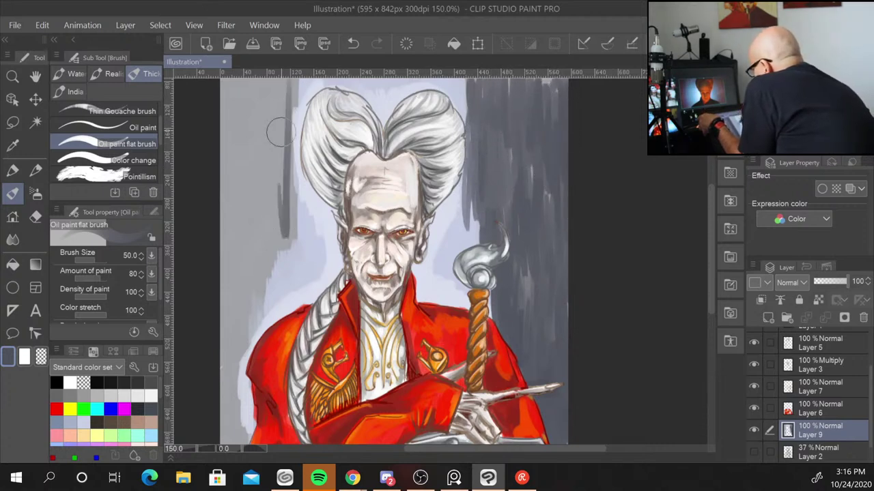
pyautogui.press(']')
pyautogui.press(']')
pyautogui.press(']')
pyautogui.moveTo(276, 82)
pyautogui.mouseDown()
pyautogui.moveTo(287, 191)
pyautogui.moveTo(273, 249)
pyautogui.moveTo(267, 236)
pyautogui.mouseUp()
pyautogui.moveTo(257, 137); pyautogui.dragTo(249, 232)
pyautogui.moveTo(236, 78); pyautogui.dragTo(239, 228)
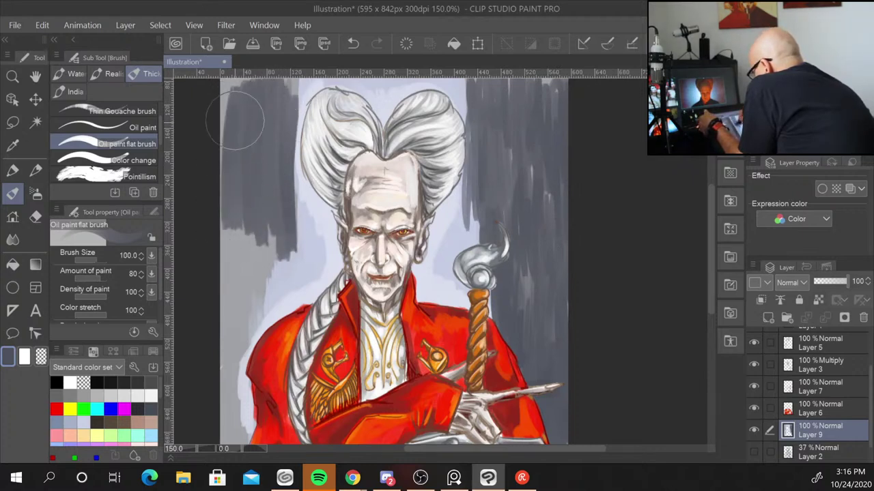
pyautogui.moveTo(243, 117); pyautogui.dragTo(244, 296)
pyautogui.moveTo(232, 225); pyautogui.dragTo(273, 321)
# Extend dark grey down beside the cape, deepen the upper-left strip, and smooth right of the staff
pyautogui.moveTo(300, 225); pyautogui.dragTo(286, 300)
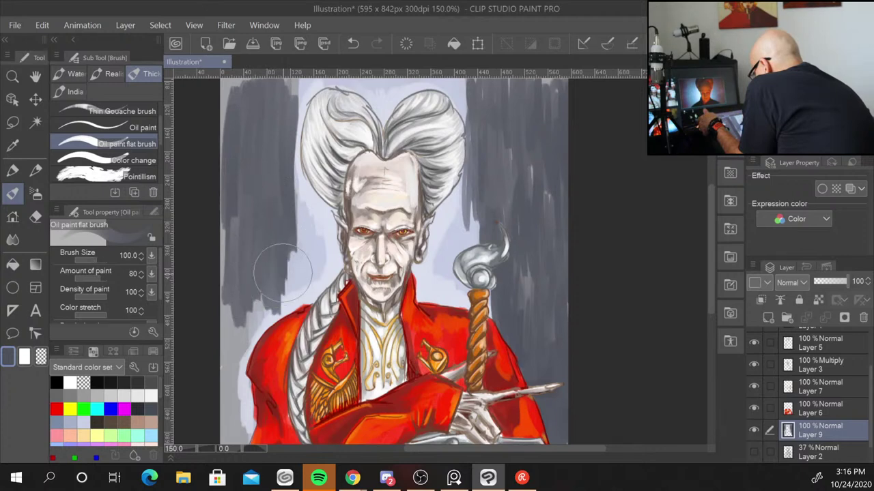
pyautogui.moveTo(304, 246)
pyautogui.mouseDown()
pyautogui.moveTo(273, 263)
pyautogui.moveTo(228, 410)
pyautogui.mouseUp()
pyautogui.moveTo(225, 253); pyautogui.dragTo(225, 437)
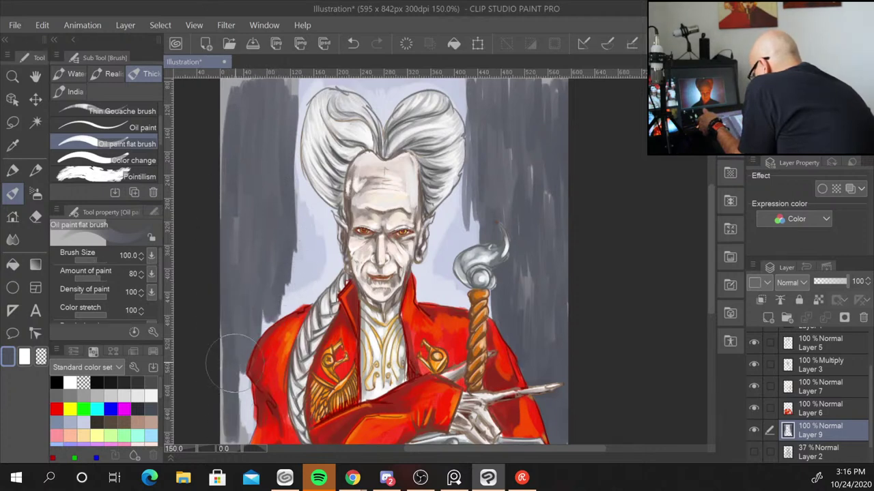
pyautogui.moveTo(220, 351); pyautogui.dragTo(235, 430)
pyautogui.moveTo(226, 106); pyautogui.dragTo(234, 171)
pyautogui.moveTo(236, 85)
pyautogui.mouseDown()
pyautogui.moveTo(239, 163)
pyautogui.moveTo(229, 263)
pyautogui.mouseUp()
pyautogui.moveTo(524, 99)
pyautogui.mouseDown()
pyautogui.moveTo(554, 146)
pyautogui.moveTo(539, 273)
pyautogui.moveTo(524, 198)
pyautogui.moveTo(526, 302)
pyautogui.moveTo(552, 312)
pyautogui.moveTo(566, 355)
pyautogui.mouseUp()
# Smooth the dark grey strokes on the lower and upper left background
pyautogui.scroll(-5, 659, 364)
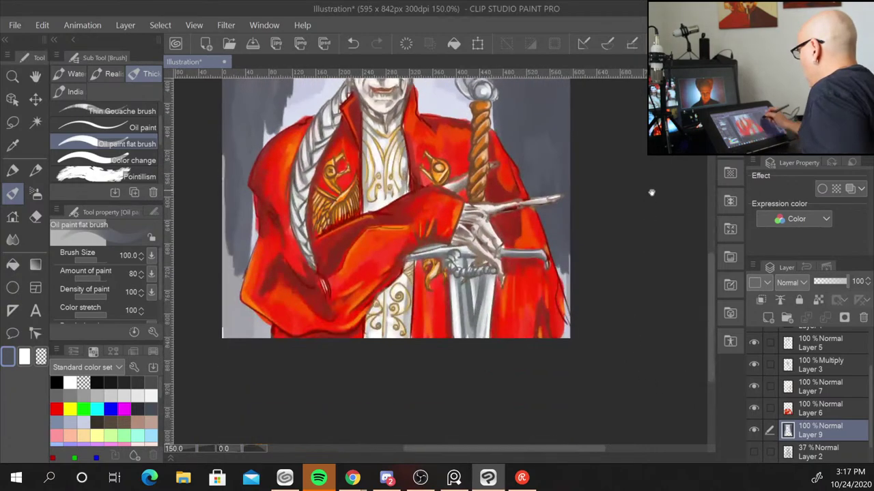
pyautogui.moveTo(214, 253); pyautogui.dragTo(234, 357)
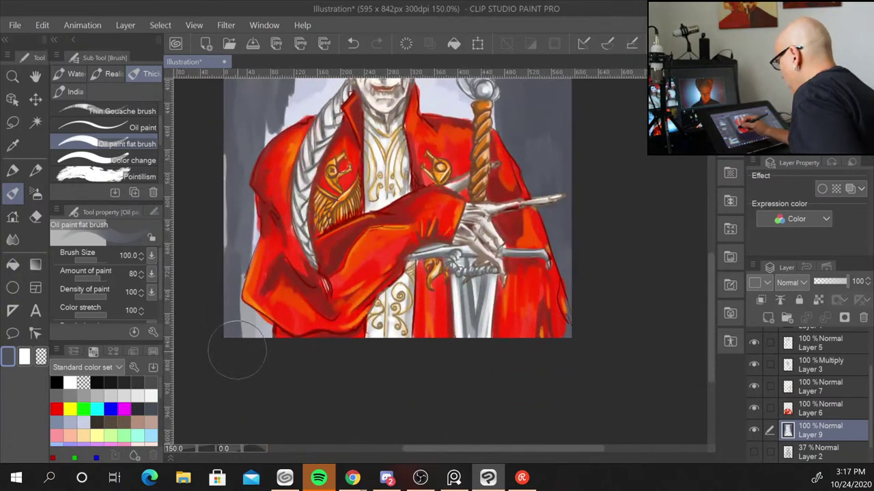
pyautogui.moveTo(221, 205); pyautogui.dragTo(222, 124)
pyautogui.scroll(7, 559, 396)
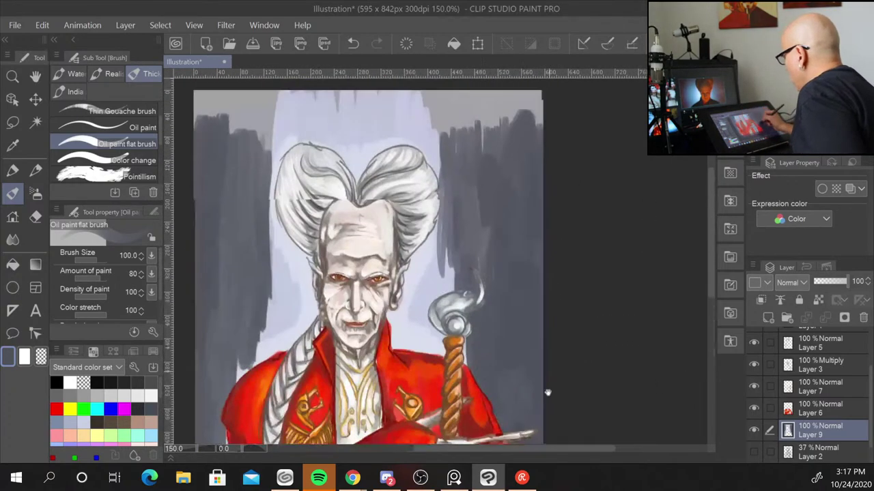
# At brush size 40, add whitish light between the hair lobes, beside the face and right of the collar
pyautogui.moveTo(559, 396); pyautogui.dragTo(570, 399)
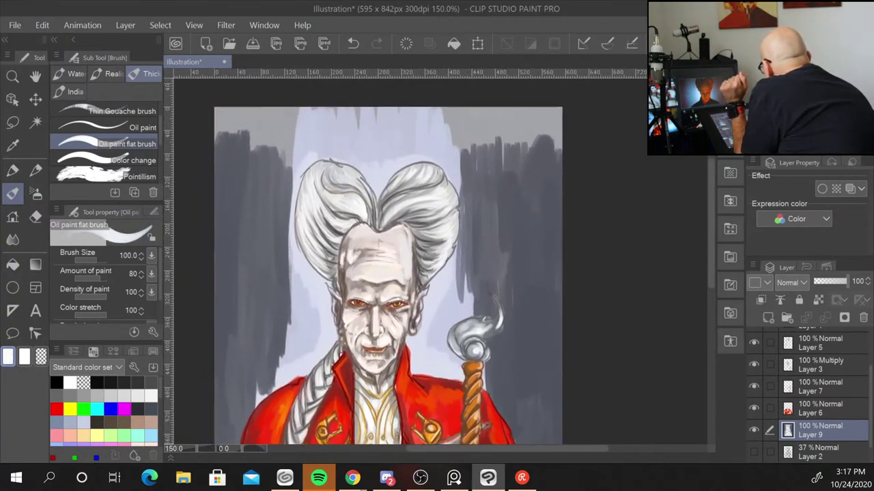
pyautogui.press('[')
pyautogui.press('[')
pyautogui.press('[')
pyautogui.press('[')
pyautogui.press('[')
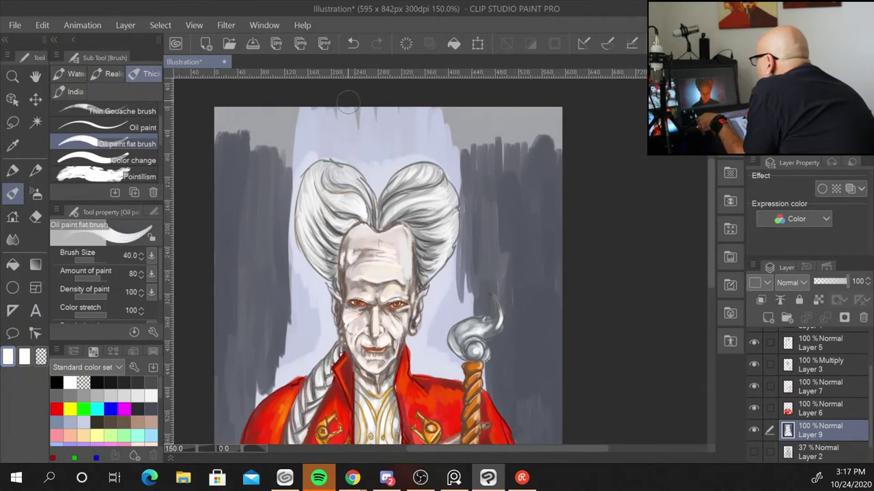
pyautogui.moveTo(357, 145)
pyautogui.mouseDown()
pyautogui.moveTo(370, 185)
pyautogui.moveTo(399, 175)
pyautogui.moveTo(322, 164)
pyautogui.mouseUp()
pyautogui.moveTo(302, 246)
pyautogui.mouseDown()
pyautogui.moveTo(310, 273)
pyautogui.moveTo(329, 268)
pyautogui.mouseUp()
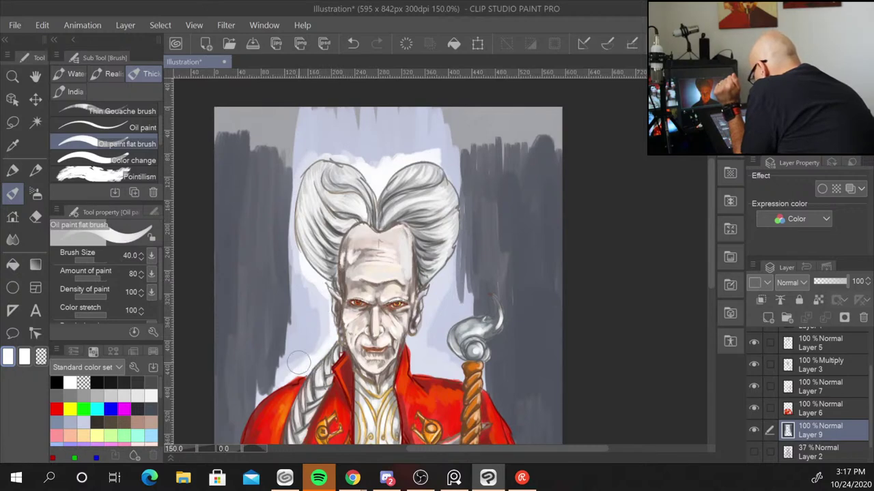
pyautogui.moveTo(419, 309); pyautogui.dragTo(451, 254)
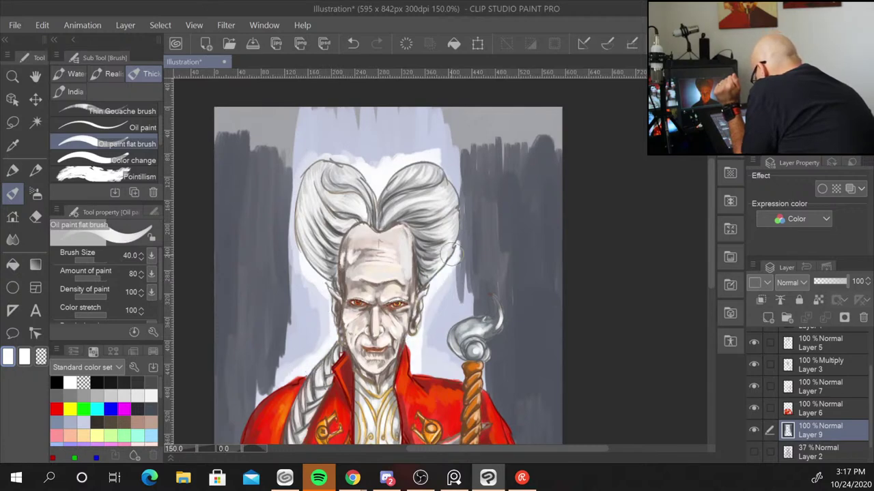
pyautogui.moveTo(427, 287)
pyautogui.mouseDown()
pyautogui.moveTo(420, 369)
pyautogui.moveTo(448, 374)
pyautogui.mouseUp()
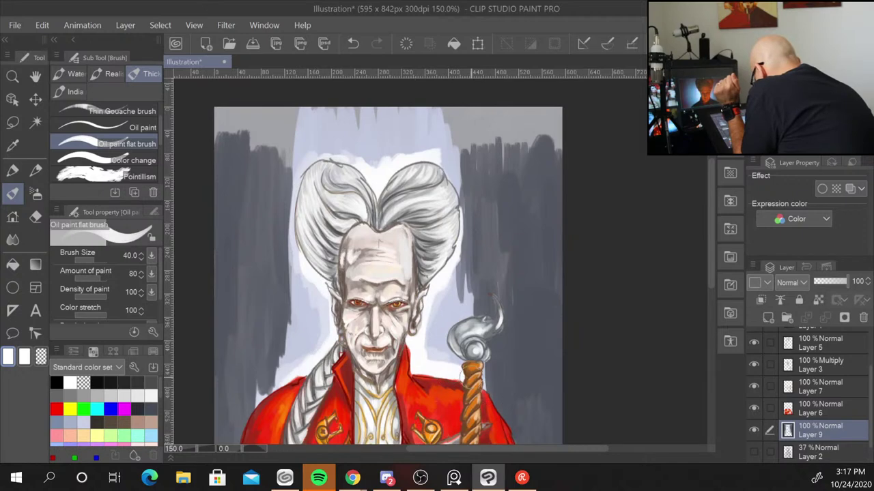
pyautogui.moveTo(712, 225); pyautogui.dragTo(712, 241)
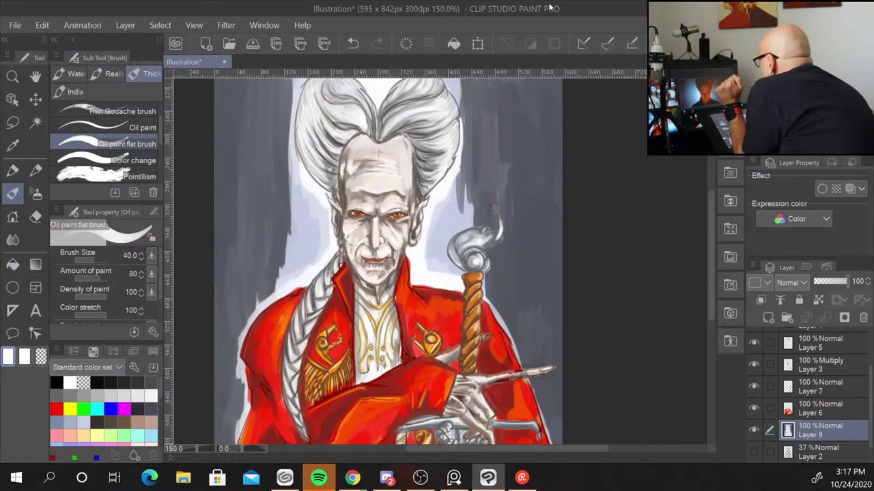
# With the Blend tool, smooth the background left and right of the face and hair
pyautogui.press('j')
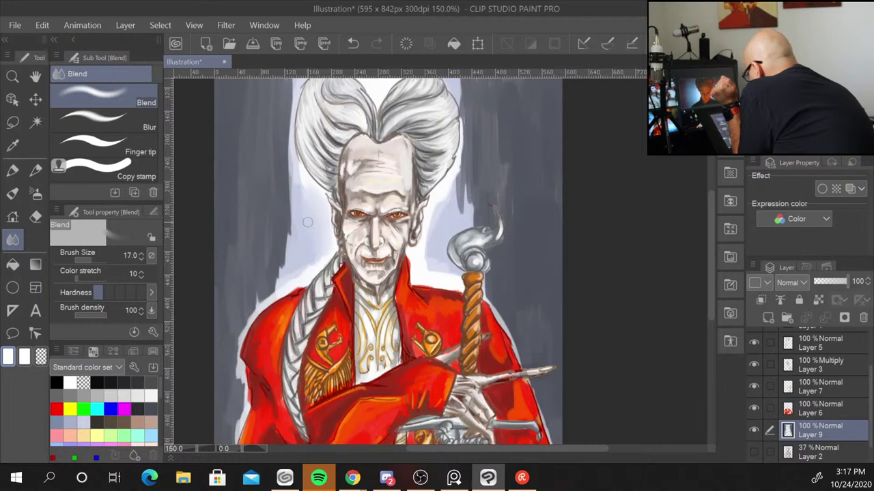
pyautogui.moveTo(305, 255); pyautogui.dragTo(273, 232)
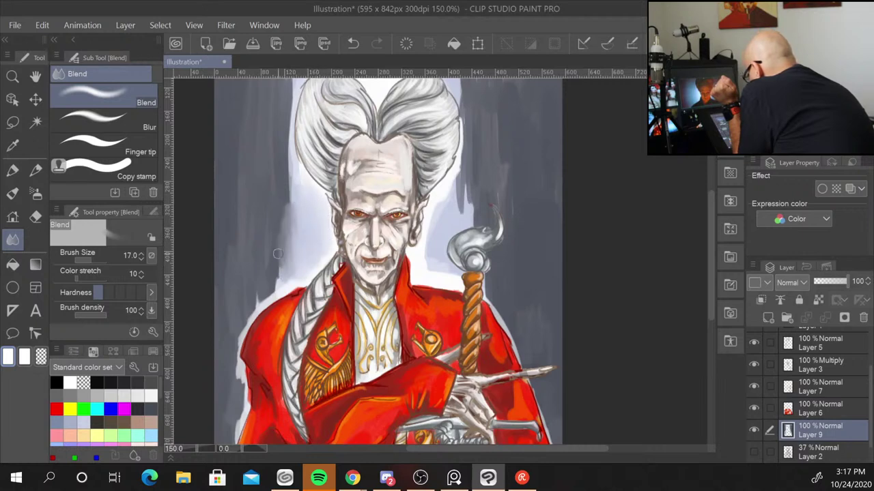
pyautogui.moveTo(285, 175); pyautogui.dragTo(288, 109)
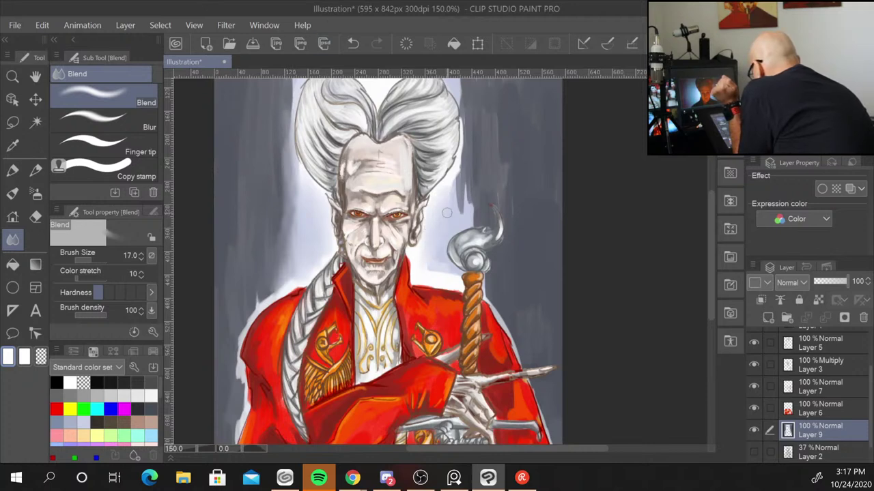
pyautogui.moveTo(447, 213)
pyautogui.mouseDown()
pyautogui.moveTo(456, 184)
pyautogui.moveTo(462, 216)
pyautogui.mouseUp()
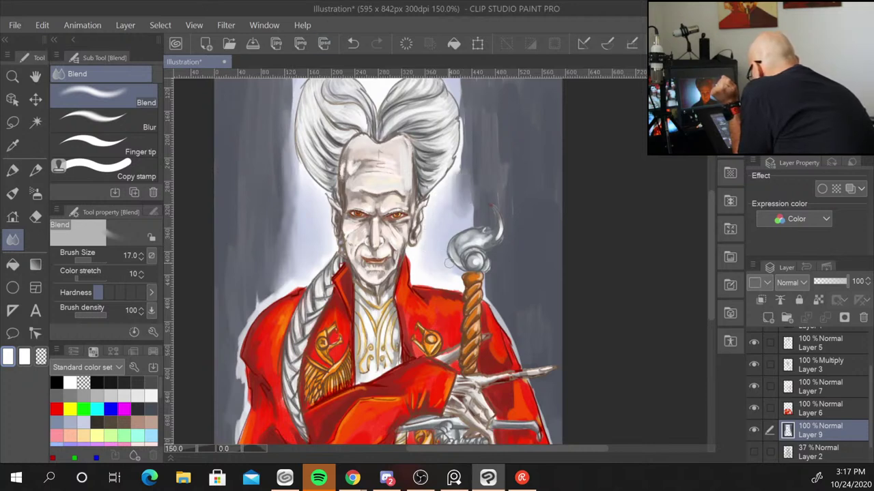
pyautogui.moveTo(464, 142); pyautogui.dragTo(469, 176)
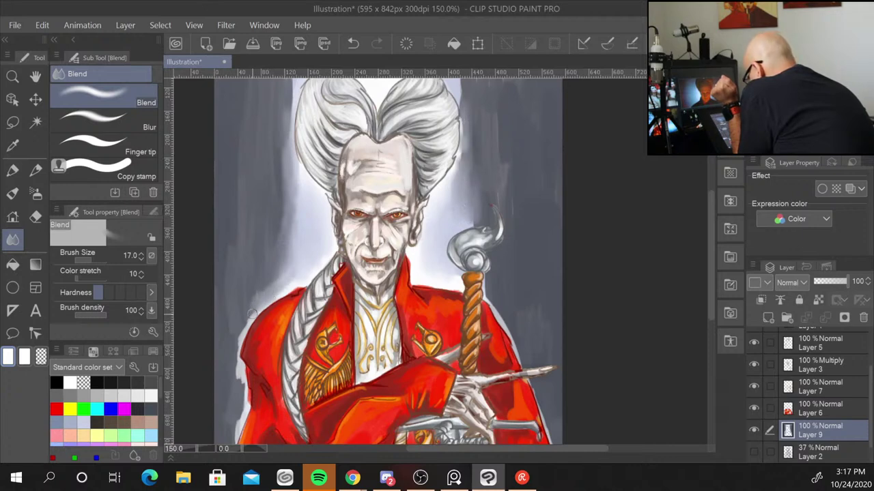
# Blend the background along the coat's left and lower edges, right of the coat and beside the staff
pyautogui.moveTo(235, 343); pyautogui.dragTo(236, 312)
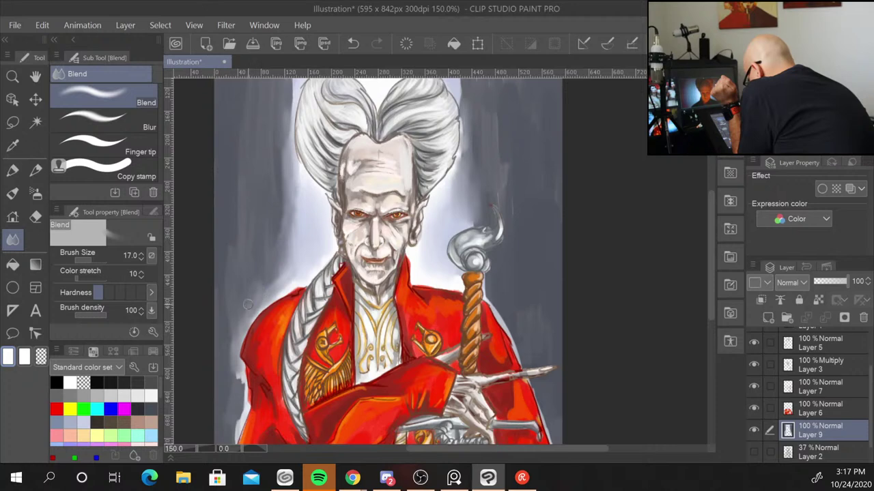
pyautogui.moveTo(240, 384); pyautogui.dragTo(233, 440)
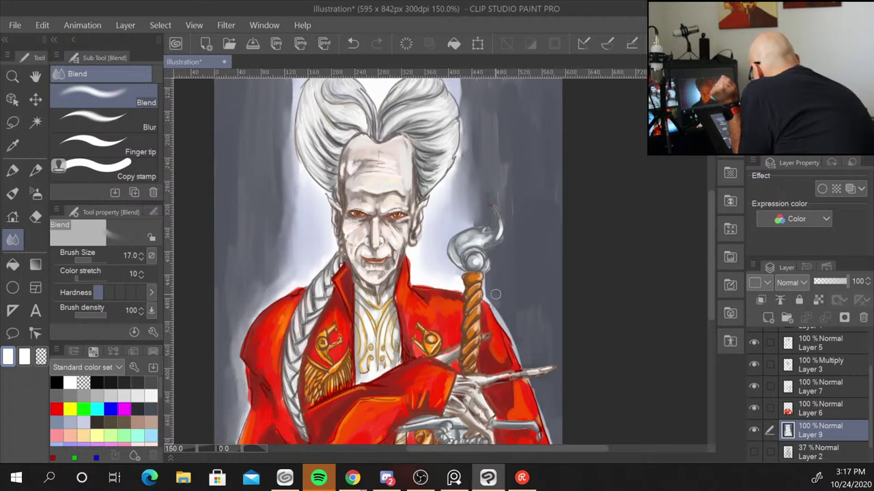
pyautogui.moveTo(532, 383); pyautogui.dragTo(546, 426)
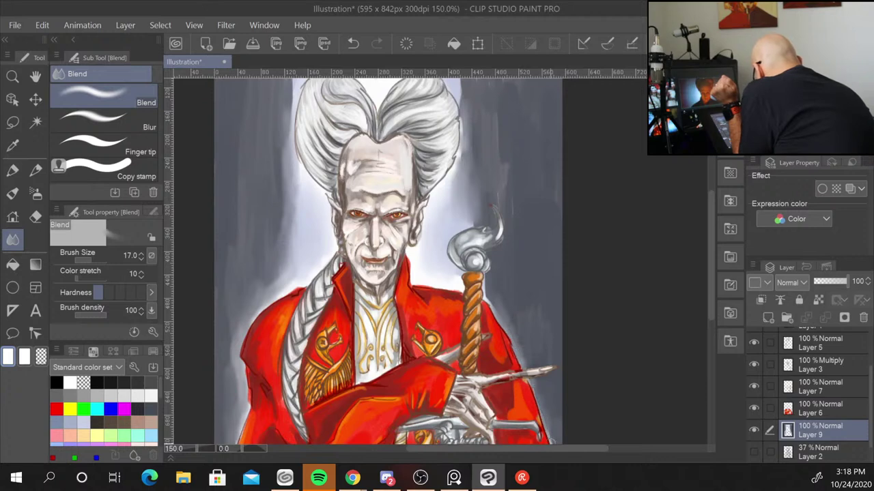
pyautogui.moveTo(492, 305); pyautogui.dragTo(486, 274)
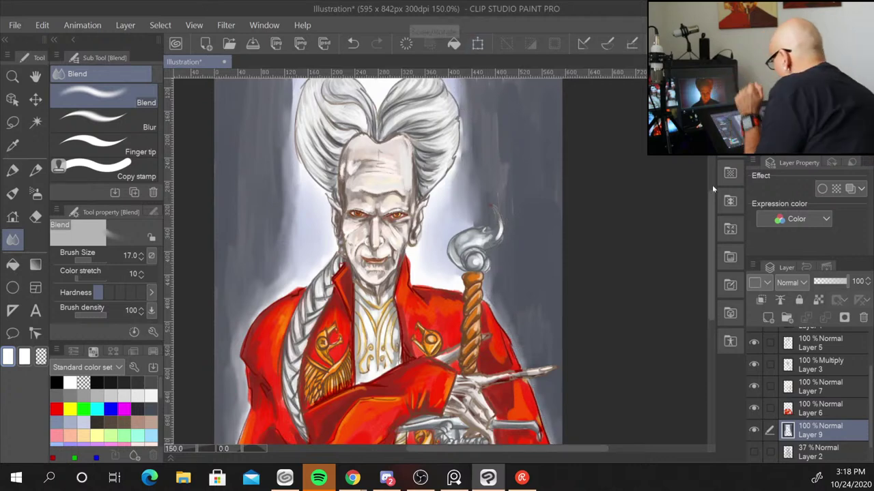
# Blend the jagged grey strokes at the top-left and top-right of the background
pyautogui.scroll(3, 709, 190)
pyautogui.scroll(1, 708, 190)
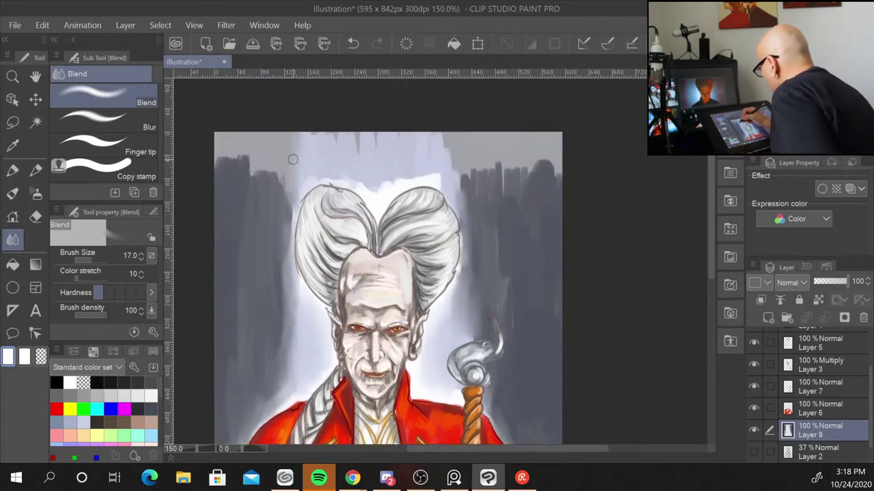
pyautogui.moveTo(273, 188); pyautogui.dragTo(269, 168)
pyautogui.moveTo(253, 181)
pyautogui.mouseDown()
pyautogui.moveTo(239, 157)
pyautogui.moveTo(219, 160)
pyautogui.mouseUp()
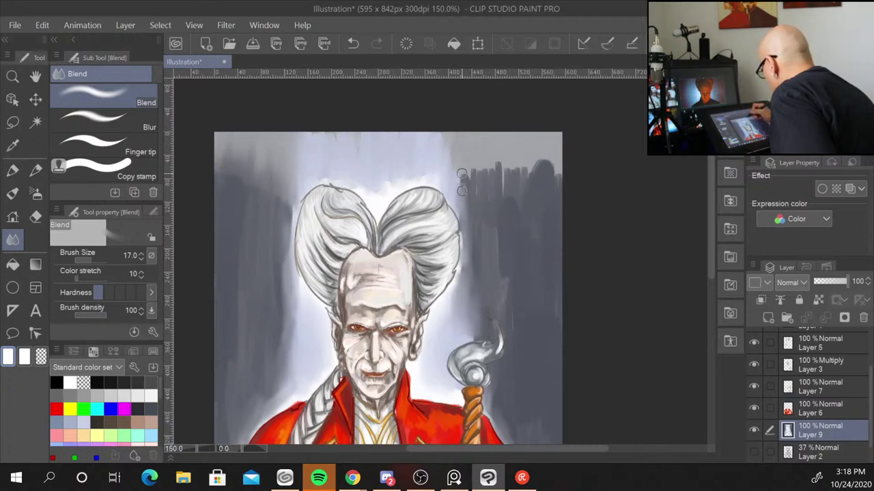
pyautogui.moveTo(528, 183); pyautogui.dragTo(542, 144)
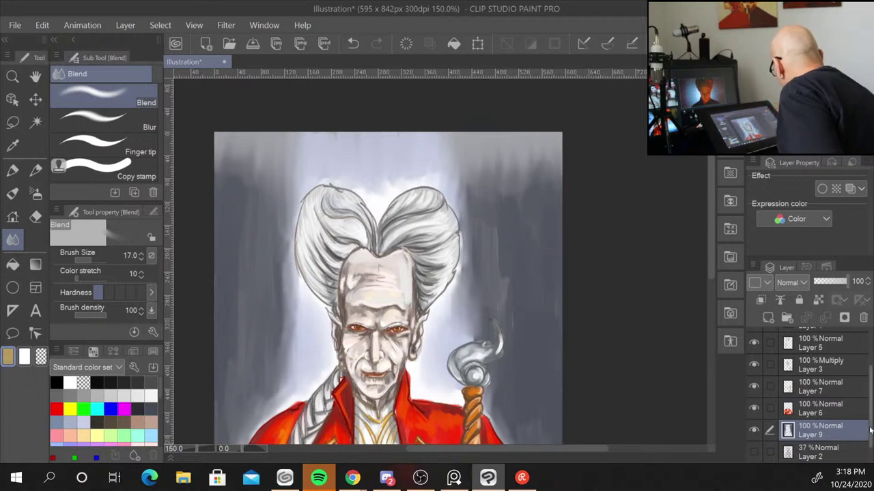
# Add new Layer 10 above Layer 9, enlarge the brush, and select the Oil paint flat brush
pyautogui.scroll(-1, 826, 369)
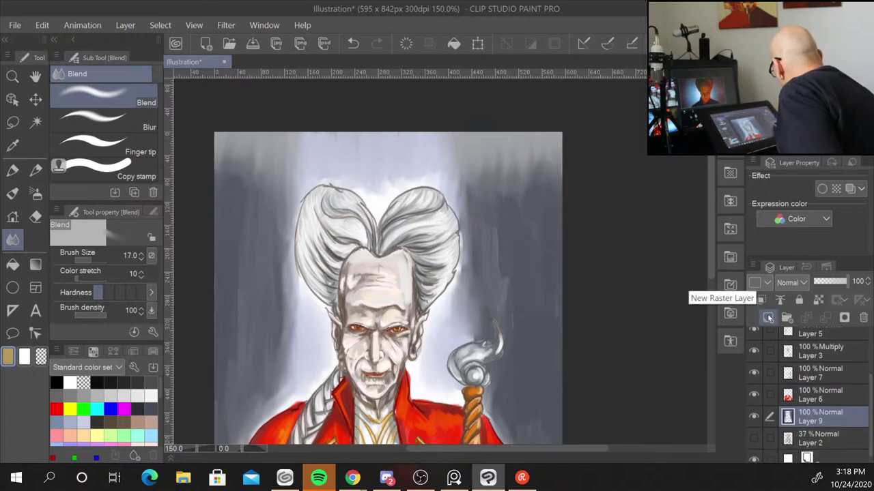
pyautogui.click(768, 317)
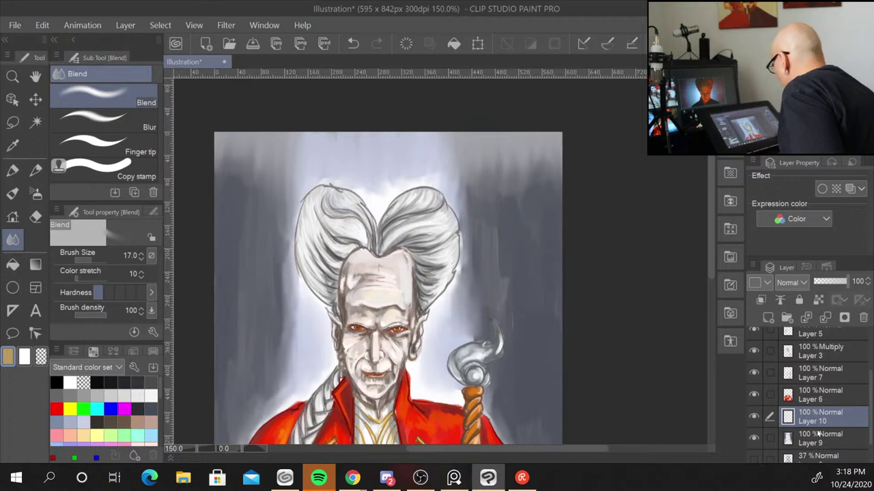
pyautogui.scroll(-2, 388, 270)
pyautogui.scroll(-1, 675, 329)
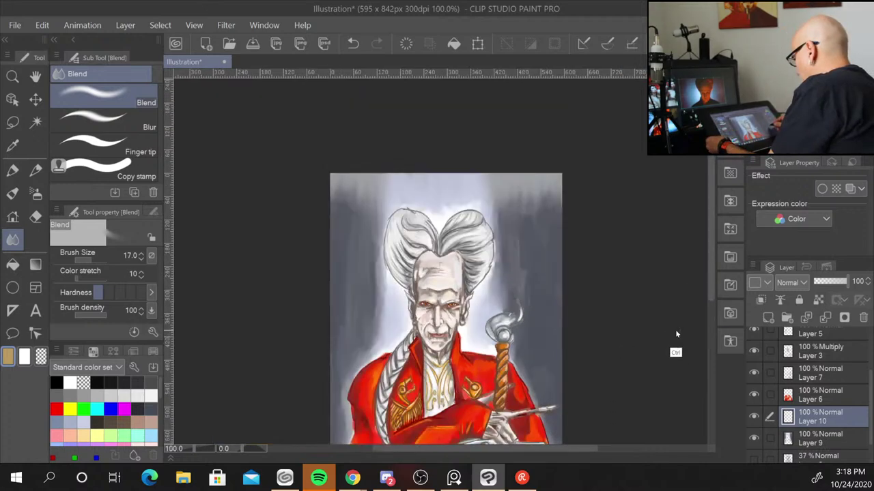
pyautogui.scroll(-1, 675, 330)
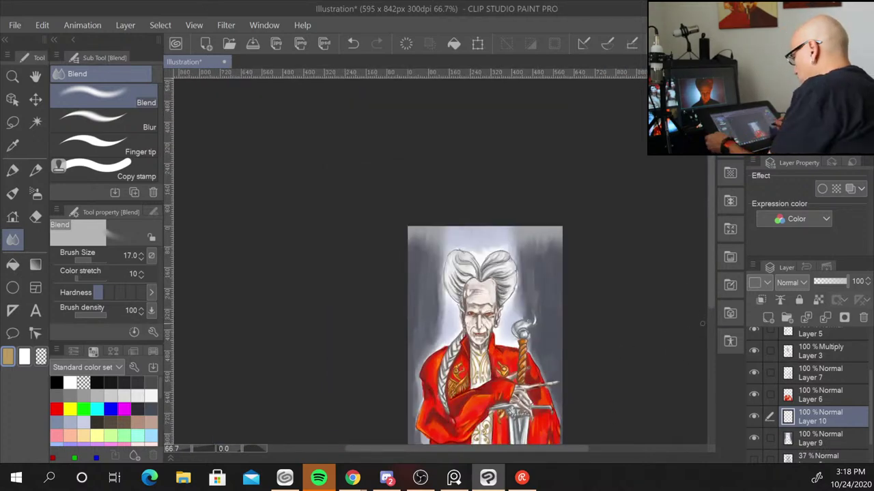
pyautogui.scroll(1, 704, 317)
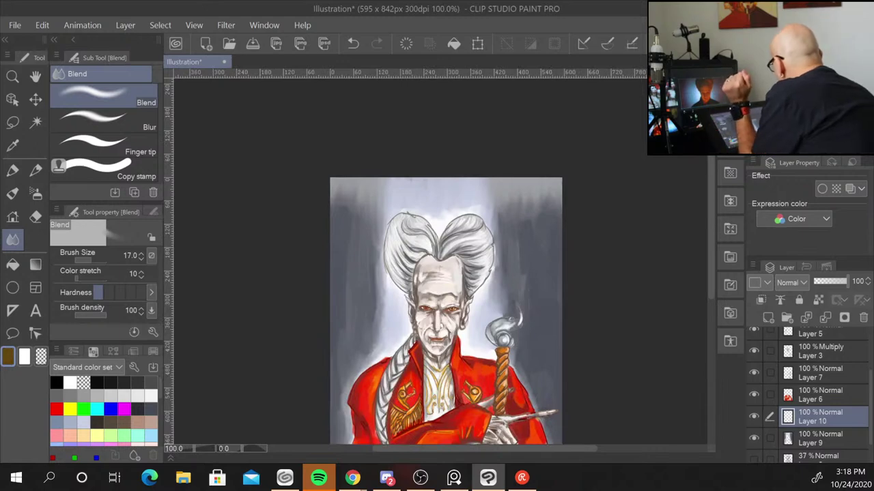
pyautogui.press(']')
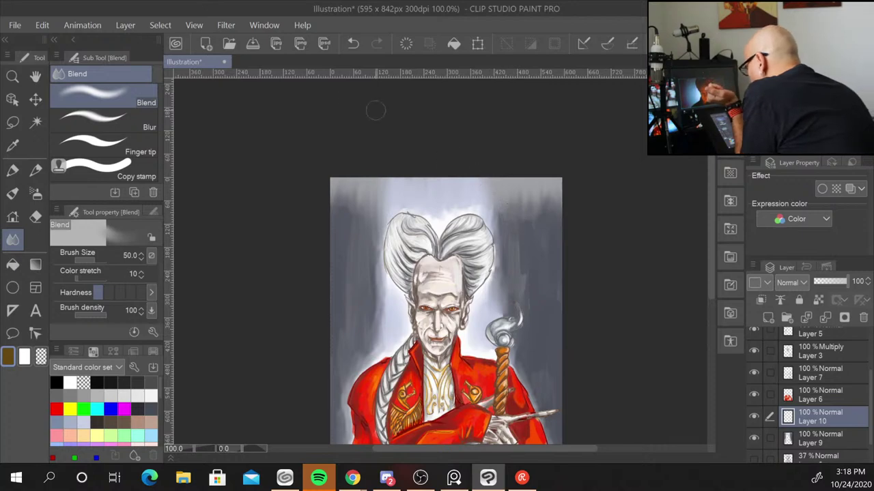
pyautogui.click(12, 193)
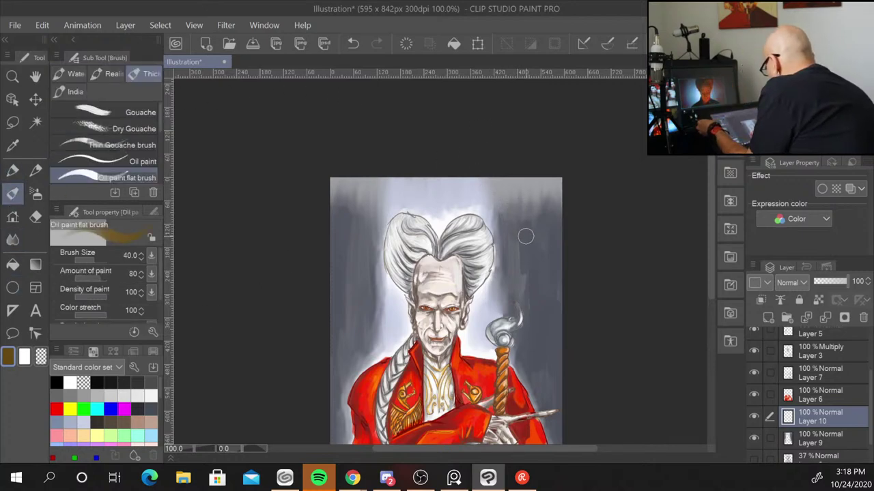
# At brush size 80, paint ochre strokes beside the upper-right hair and dab ochre up the left background
pyautogui.press(']')
pyautogui.press(']')
pyautogui.press(']')
pyautogui.moveTo(514, 204)
pyautogui.mouseDown()
pyautogui.moveTo(548, 250)
pyautogui.moveTo(523, 228)
pyautogui.moveTo(510, 230)
pyautogui.moveTo(508, 188)
pyautogui.moveTo(539, 188)
pyautogui.moveTo(509, 232)
pyautogui.moveTo(503, 278)
pyautogui.moveTo(532, 240)
pyautogui.mouseUp()
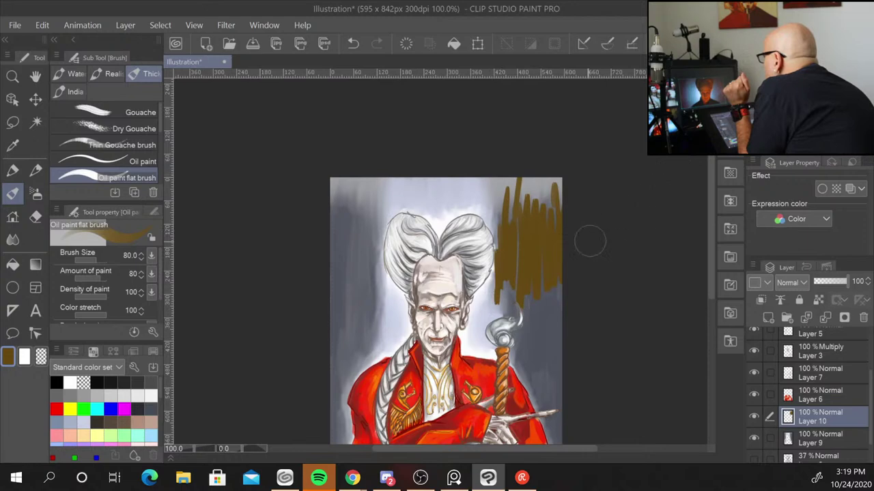
pyautogui.moveTo(590, 242)
pyautogui.mouseDown()
pyautogui.moveTo(544, 286)
pyautogui.moveTo(550, 295)
pyautogui.mouseUp()
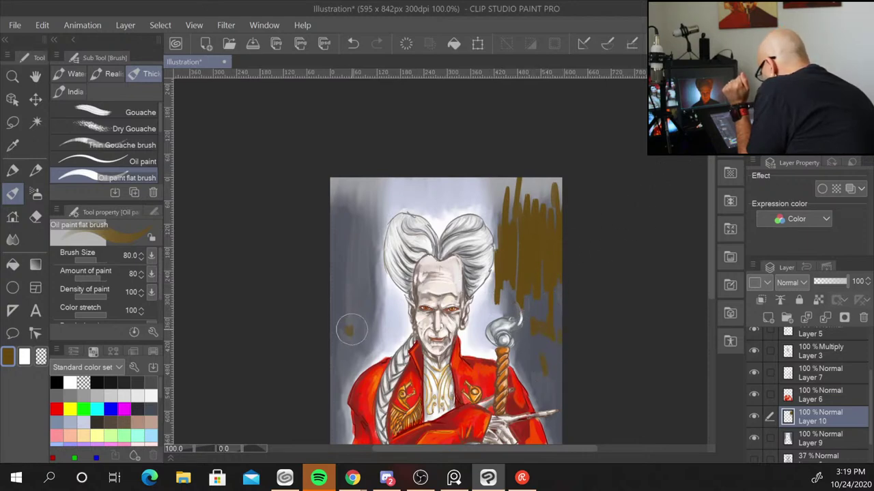
pyautogui.moveTo(351, 330)
pyautogui.mouseDown()
pyautogui.moveTo(362, 331)
pyautogui.moveTo(348, 335)
pyautogui.moveTo(347, 303)
pyautogui.moveTo(355, 300)
pyautogui.moveTo(347, 266)
pyautogui.mouseUp()
pyautogui.moveTo(351, 230)
pyautogui.mouseDown()
pyautogui.moveTo(359, 234)
pyautogui.moveTo(359, 275)
pyautogui.mouseUp()
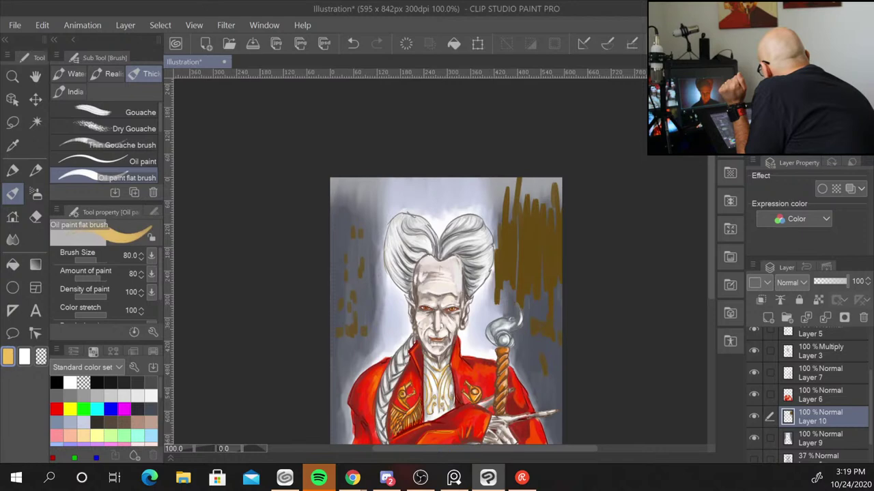
# Add light-gold strokes left and right of the hair, along the top, and near both side edges
pyautogui.moveTo(360, 215)
pyautogui.mouseDown()
pyautogui.moveTo(365, 300)
pyautogui.moveTo(377, 301)
pyautogui.mouseUp()
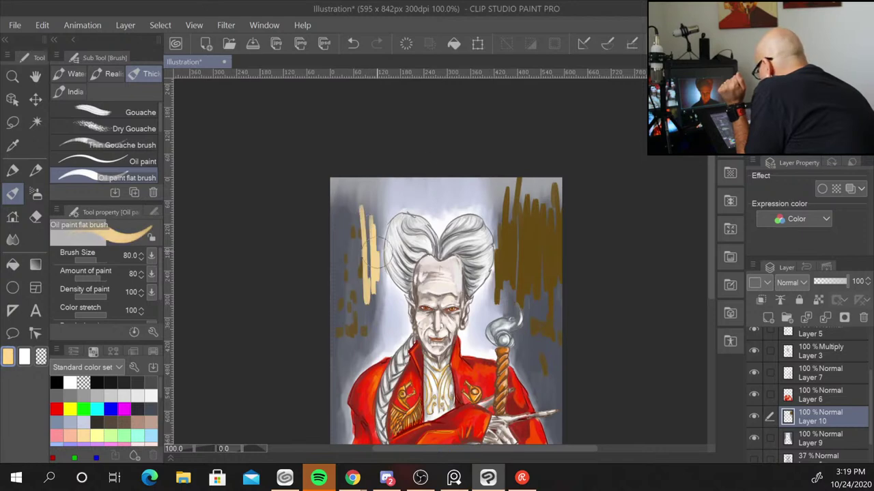
pyautogui.moveTo(381, 228); pyautogui.dragTo(387, 285)
pyautogui.moveTo(464, 195); pyautogui.dragTo(478, 229)
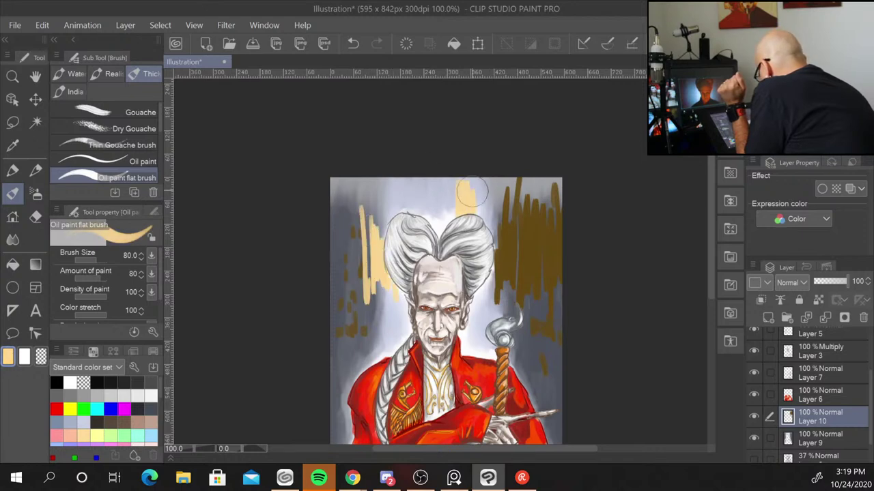
pyautogui.moveTo(478, 178); pyautogui.dragTo(488, 229)
pyautogui.moveTo(494, 194); pyautogui.dragTo(502, 238)
pyautogui.moveTo(442, 179)
pyautogui.mouseDown()
pyautogui.moveTo(444, 196)
pyautogui.moveTo(420, 198)
pyautogui.mouseUp()
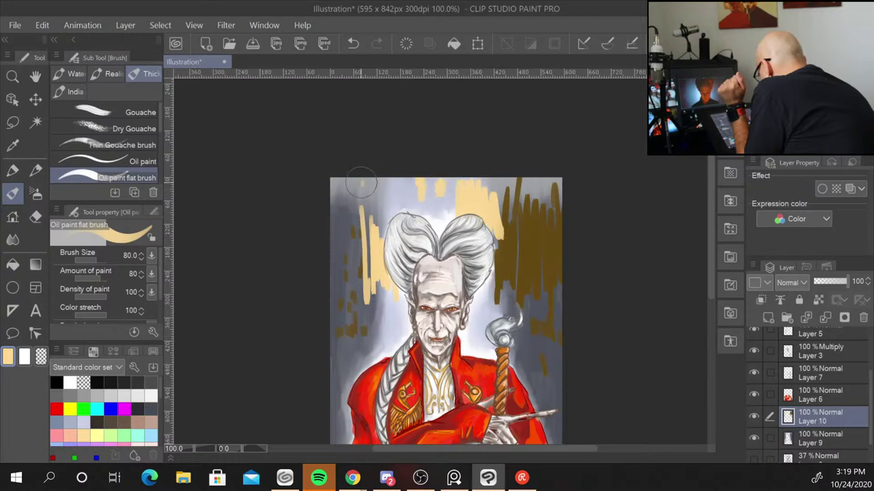
pyautogui.moveTo(362, 179)
pyautogui.mouseDown()
pyautogui.moveTo(366, 208)
pyautogui.moveTo(342, 198)
pyautogui.moveTo(342, 267)
pyautogui.mouseUp()
pyautogui.moveTo(335, 365); pyautogui.dragTo(335, 379)
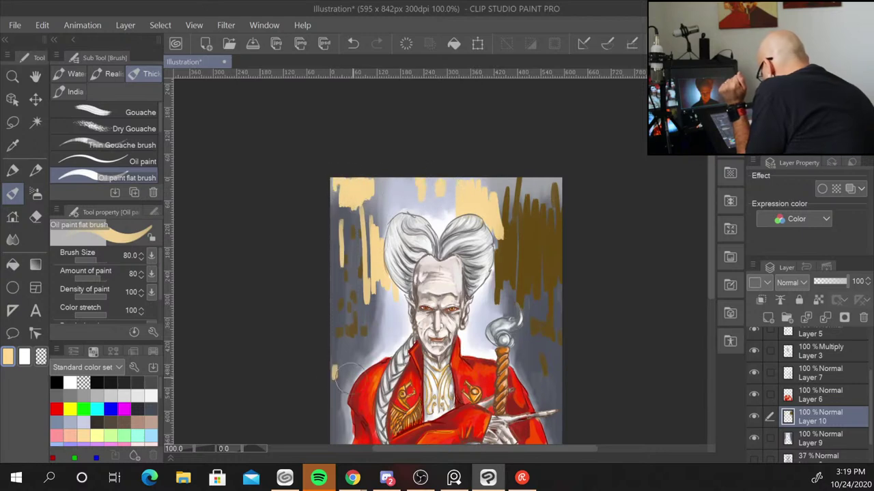
pyautogui.moveTo(554, 348); pyautogui.dragTo(553, 409)
pyautogui.moveTo(553, 374); pyautogui.dragTo(546, 367)
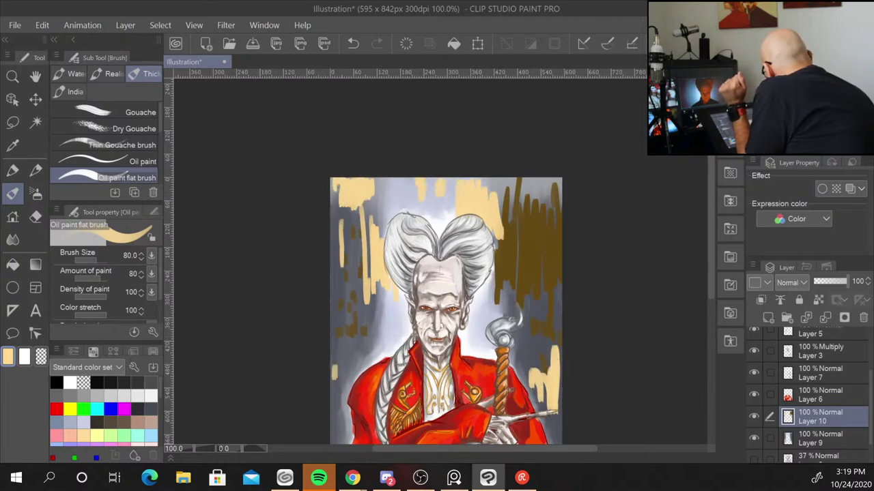
# Switch Layer 10 from Multiply to Hard light at 100% opacity, then add more gold on the right
pyautogui.click(802, 284)
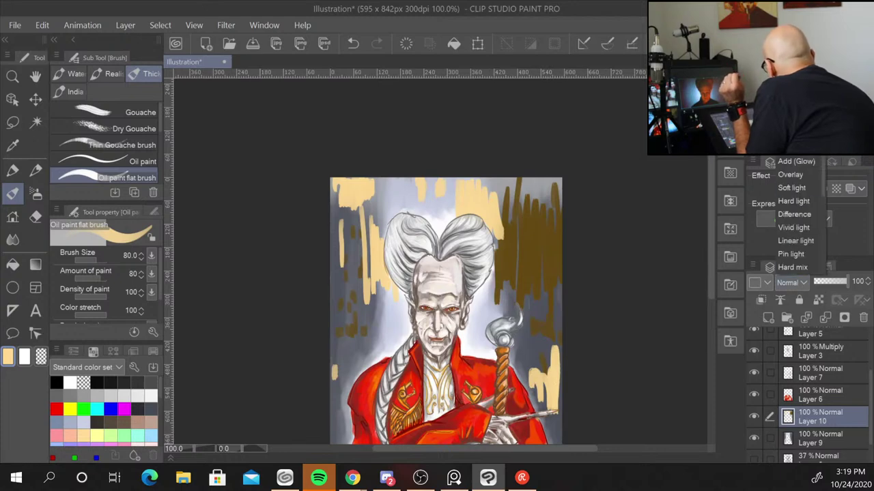
pyautogui.click(792, 27)
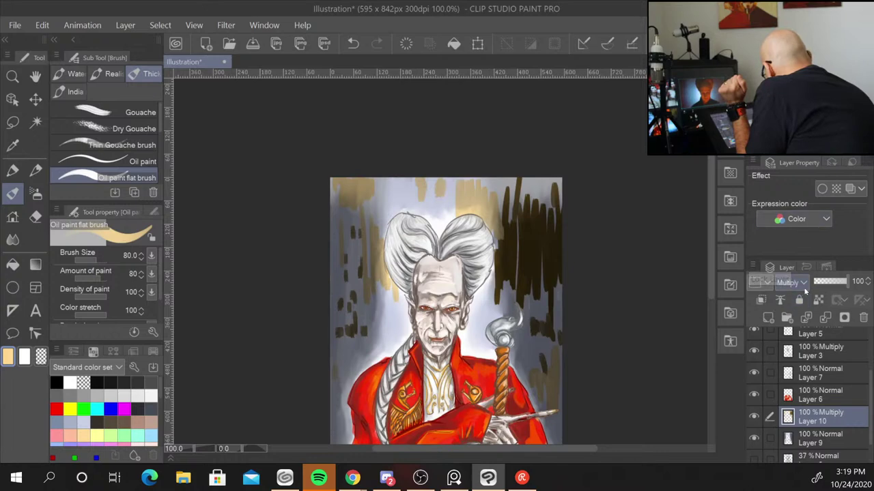
pyautogui.click(804, 283)
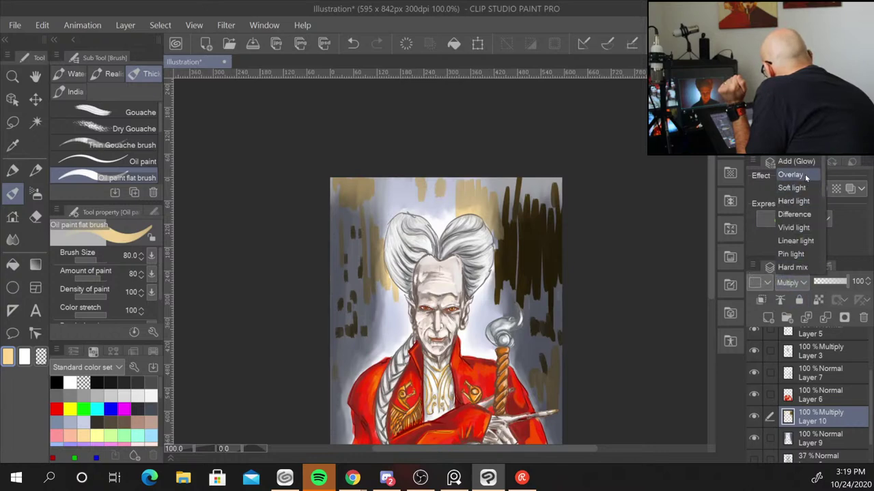
pyautogui.click(806, 201)
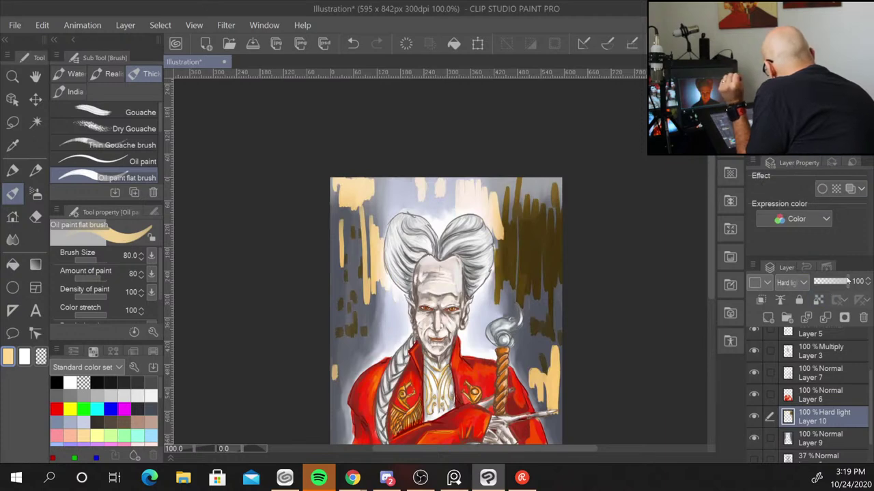
pyautogui.moveTo(849, 281)
pyautogui.mouseDown()
pyautogui.moveTo(832, 284)
pyautogui.moveTo(852, 283)
pyautogui.mouseUp()
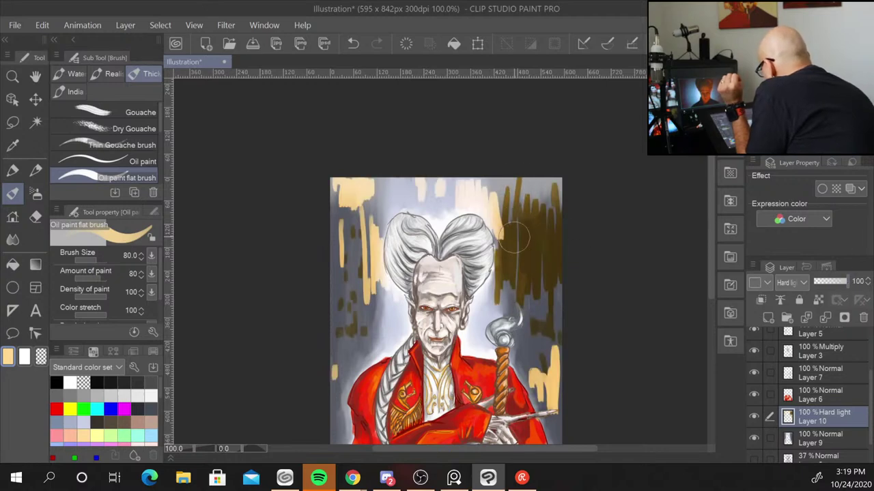
pyautogui.moveTo(514, 237); pyautogui.dragTo(511, 266)
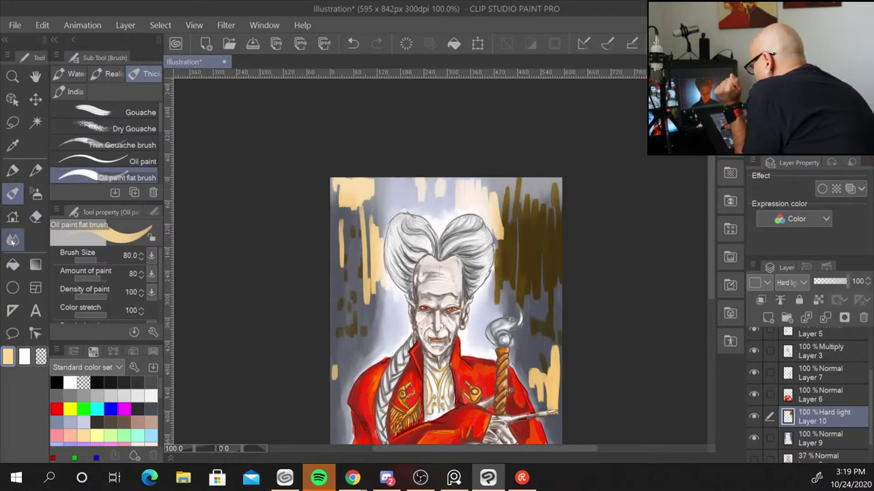
# Blend the Layer 10 gold strokes into the grey on the right and upper right, then reselect the oil brush
pyautogui.press('j')
pyautogui.moveTo(496, 268)
pyautogui.mouseDown()
pyautogui.moveTo(547, 343)
pyautogui.moveTo(550, 377)
pyautogui.mouseUp()
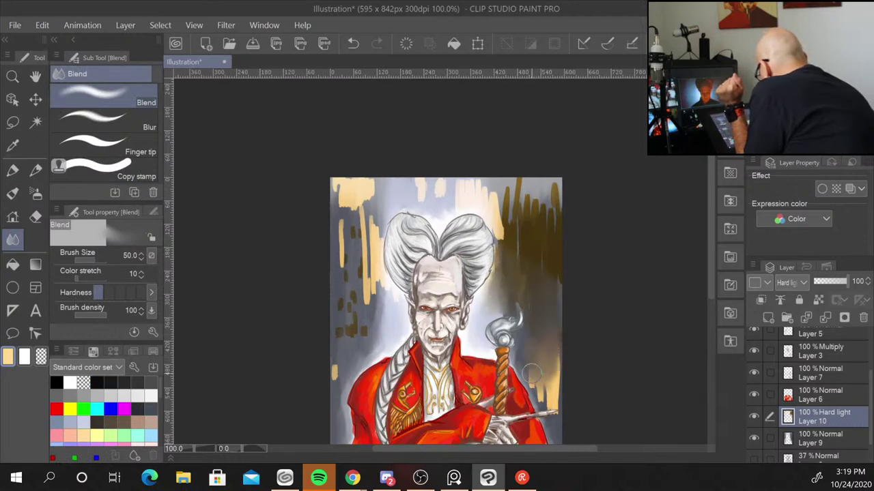
pyautogui.moveTo(555, 311)
pyautogui.mouseDown()
pyautogui.moveTo(451, 165)
pyautogui.moveTo(391, 317)
pyautogui.moveTo(335, 209)
pyautogui.moveTo(342, 240)
pyautogui.mouseUp()
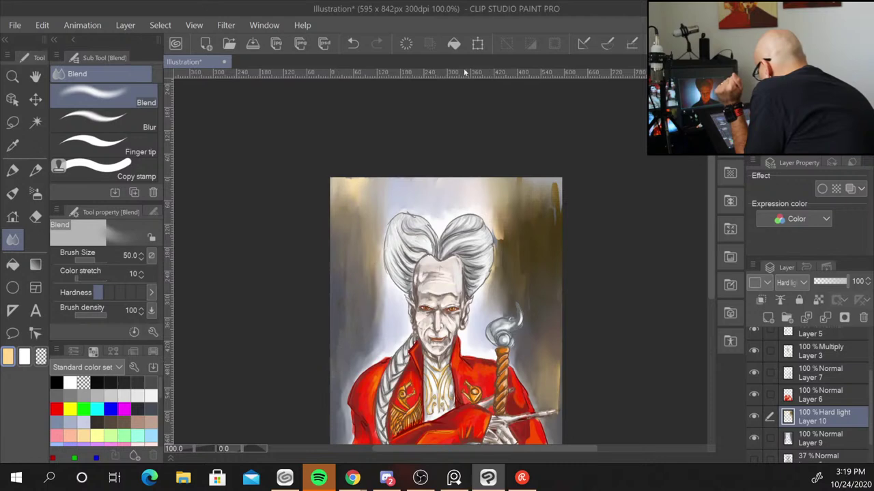
pyautogui.moveTo(502, 244); pyautogui.dragTo(554, 216)
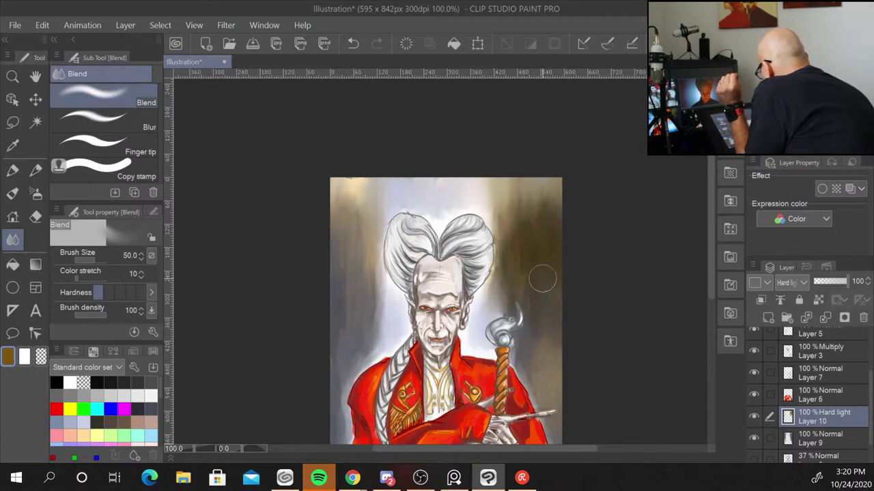
pyautogui.moveTo(542, 279); pyautogui.dragTo(546, 360)
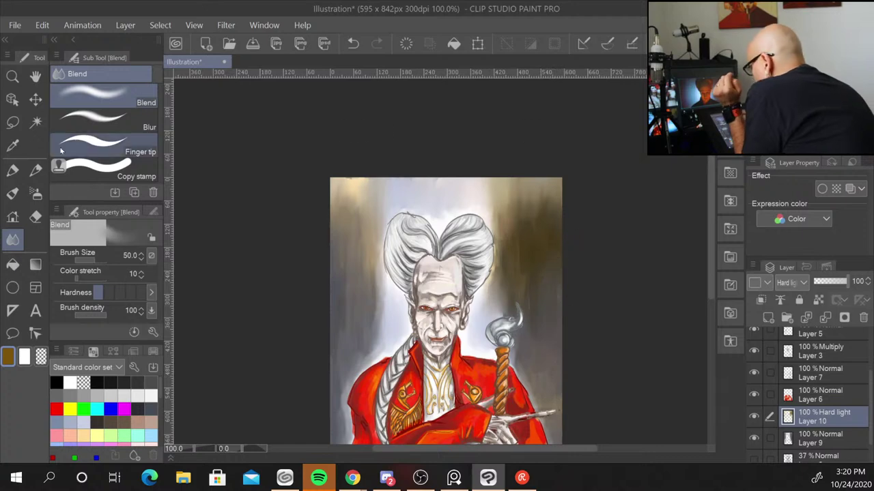
pyautogui.click(12, 193)
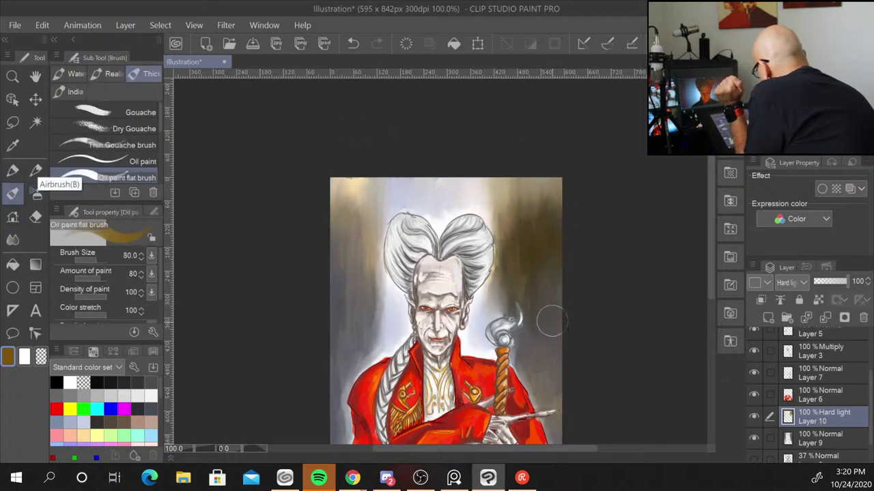
# Paint brown streaks down the right background edge beside the staff
pyautogui.moveTo(542, 314)
pyautogui.mouseDown()
pyautogui.moveTo(546, 399)
pyautogui.moveTo(556, 409)
pyautogui.mouseUp()
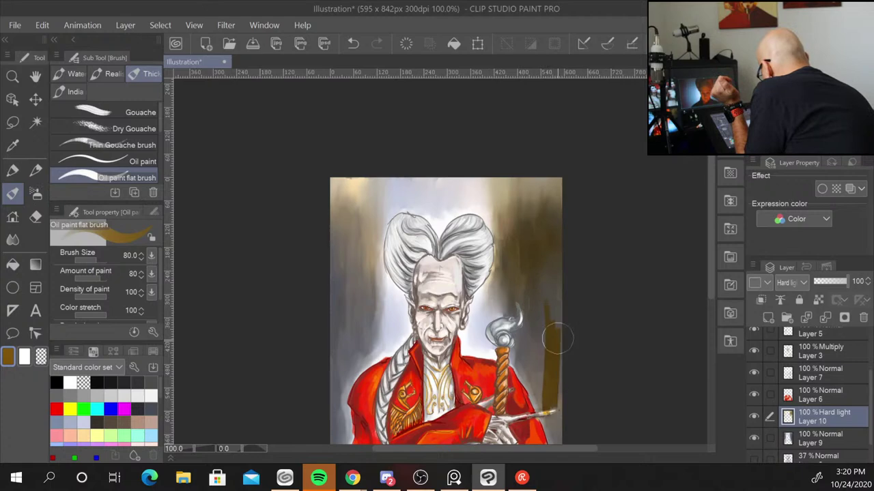
pyautogui.moveTo(560, 327); pyautogui.dragTo(556, 424)
pyautogui.moveTo(549, 348)
pyautogui.mouseDown()
pyautogui.moveTo(542, 392)
pyautogui.moveTo(531, 342)
pyautogui.moveTo(559, 283)
pyautogui.mouseUp()
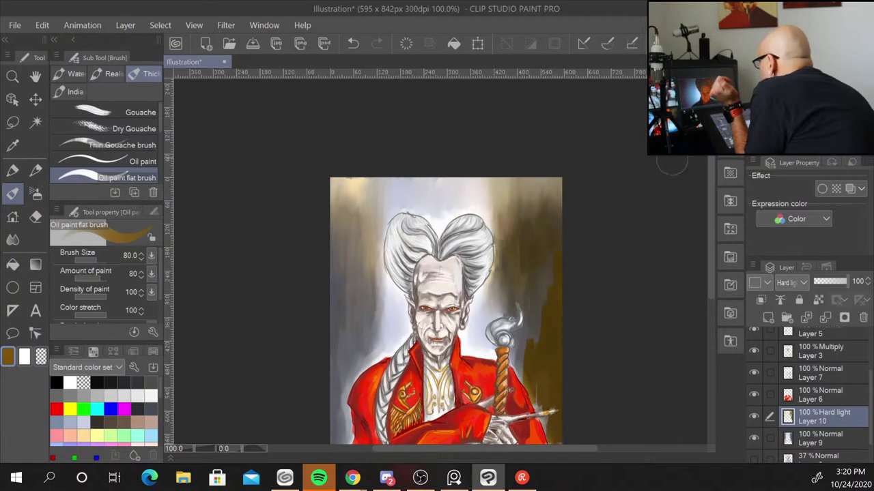
# Paint brown streaks along the left edge beside the hair, then restore Layer 10 opacity to 100
pyautogui.scroll(-3, 444, 273)
pyautogui.moveTo(338, 215); pyautogui.dragTo(336, 349)
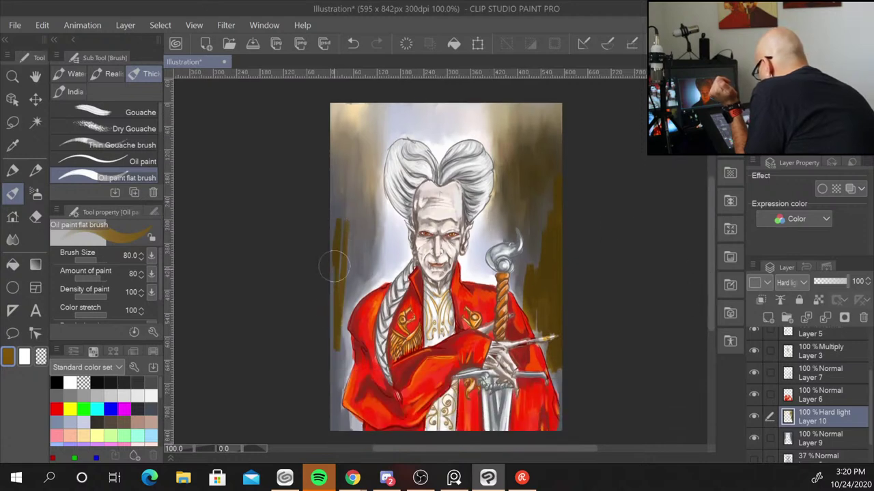
pyautogui.moveTo(335, 232); pyautogui.dragTo(334, 362)
pyautogui.moveTo(337, 328); pyautogui.dragTo(334, 423)
pyautogui.moveTo(334, 171); pyautogui.dragTo(335, 225)
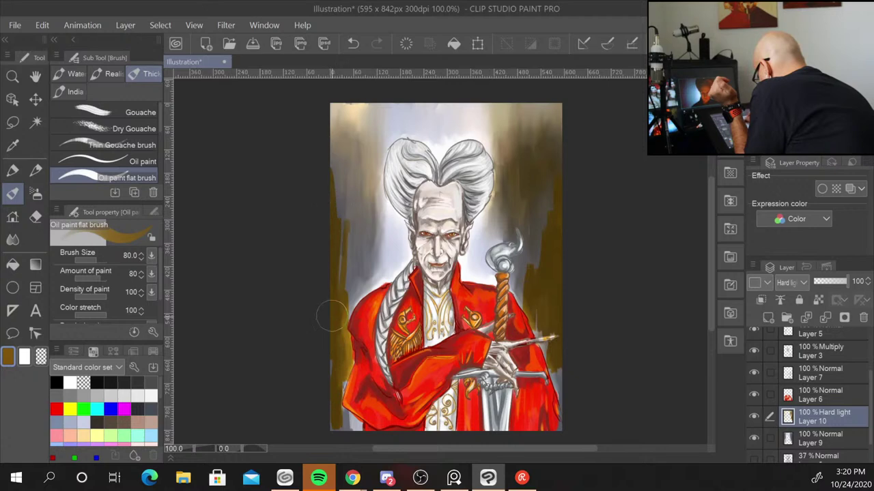
pyautogui.moveTo(332, 278); pyautogui.dragTo(334, 133)
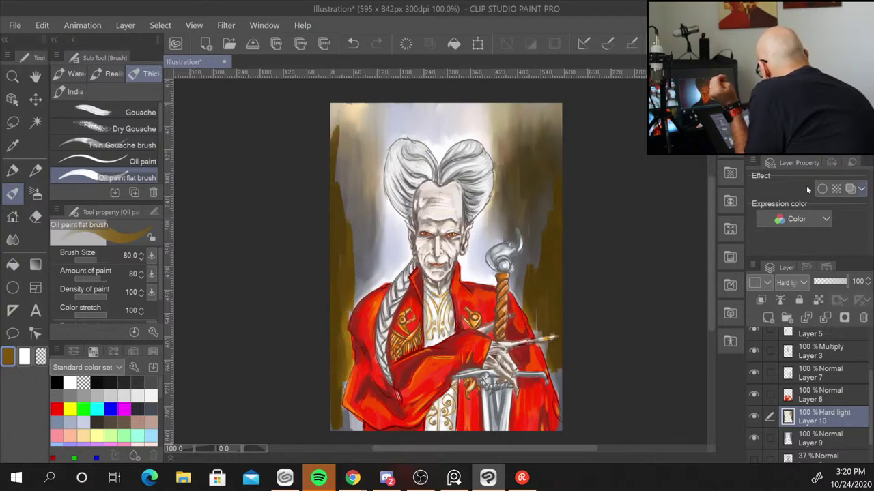
pyautogui.moveTo(843, 284); pyautogui.dragTo(849, 282)
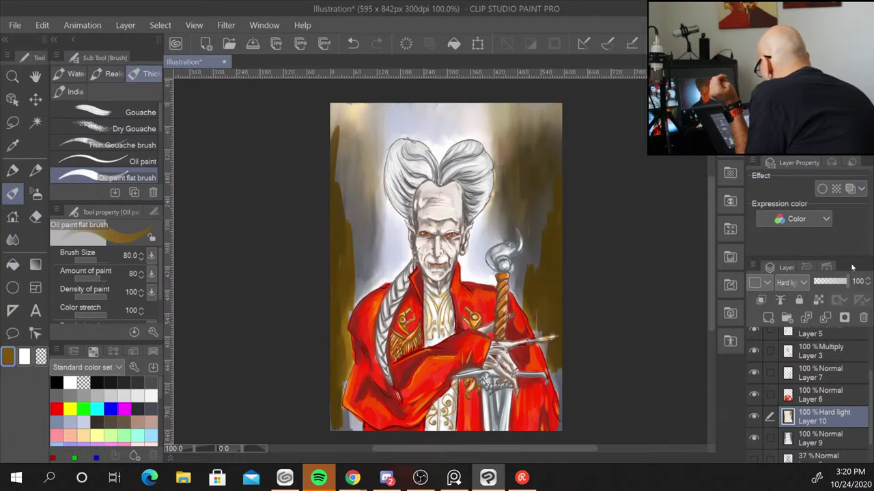
pyautogui.click(13, 239)
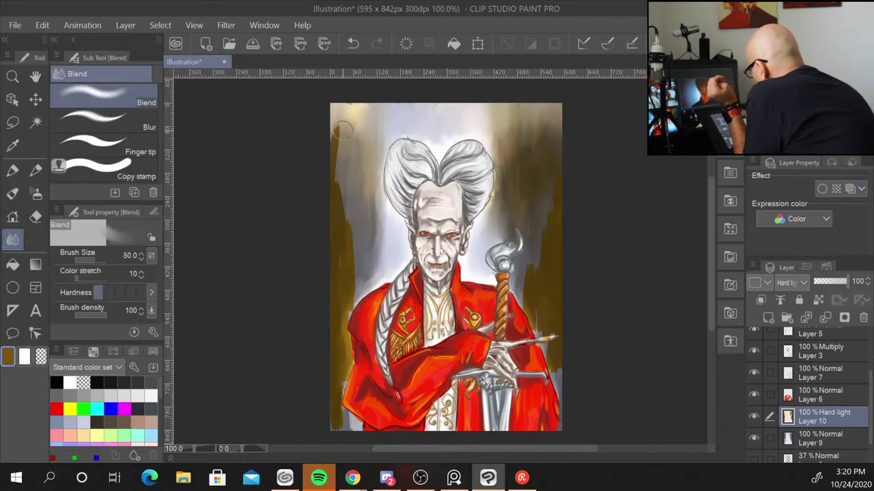
# Smudge the dark brown left-edge strip into the background, then zoom to 200% on the head
pyautogui.moveTo(339, 217)
pyautogui.mouseDown()
pyautogui.moveTo(357, 228)
pyautogui.moveTo(348, 304)
pyautogui.mouseUp()
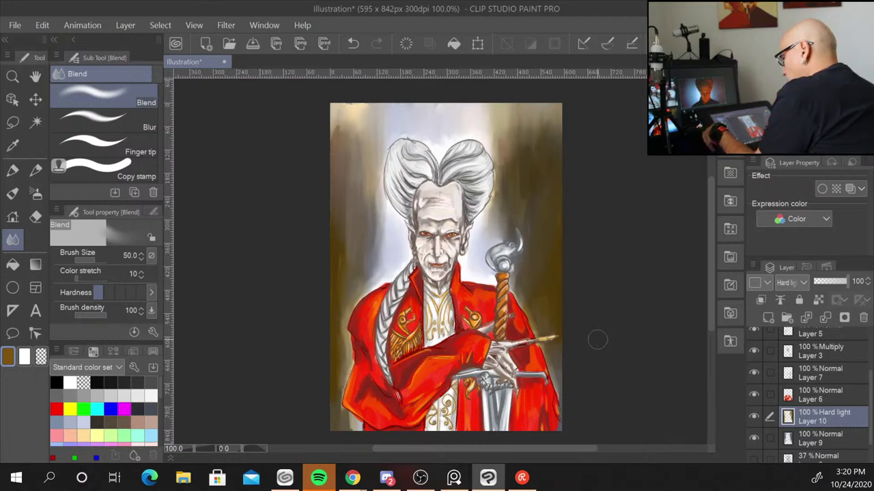
pyautogui.scroll(1, 591, 341)
pyautogui.scroll(1, 594, 344)
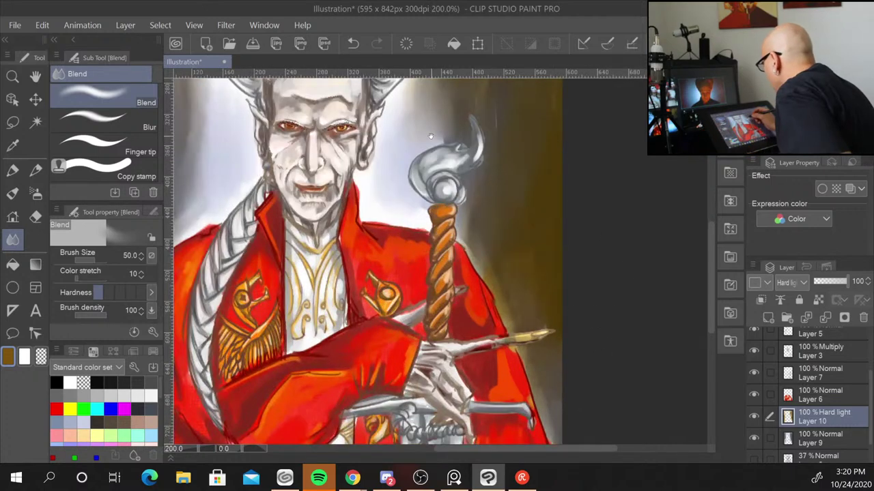
pyautogui.moveTo(445, 164); pyautogui.dragTo(524, 334)
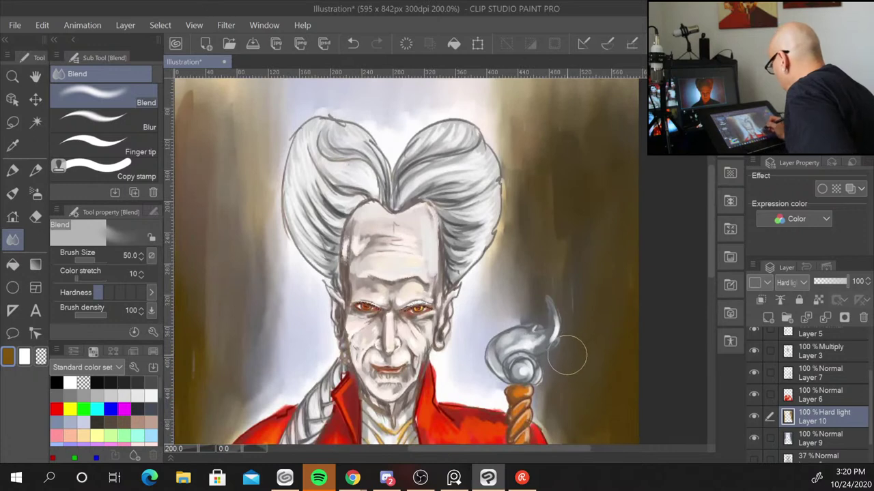
pyautogui.moveTo(870, 407); pyautogui.dragTo(870, 382)
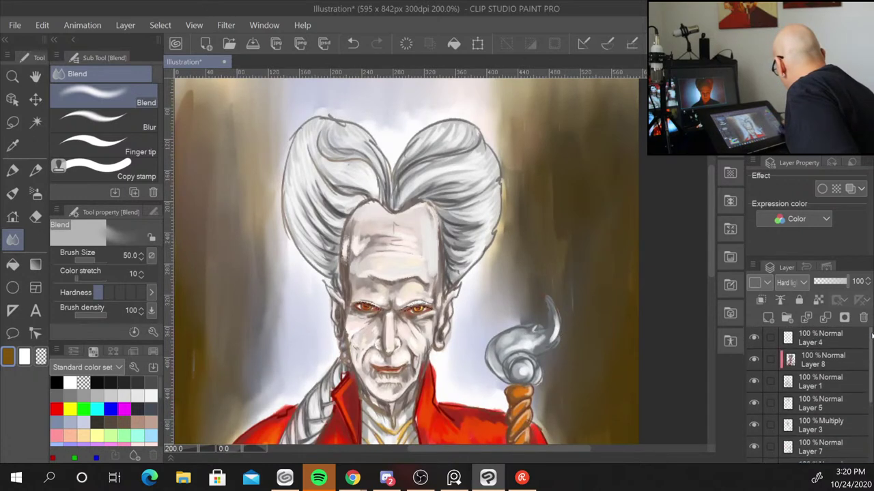
# Add a new Layer 11 above Layer 4 and select the Dense watercolor brush
pyautogui.click(826, 336)
pyautogui.click(768, 318)
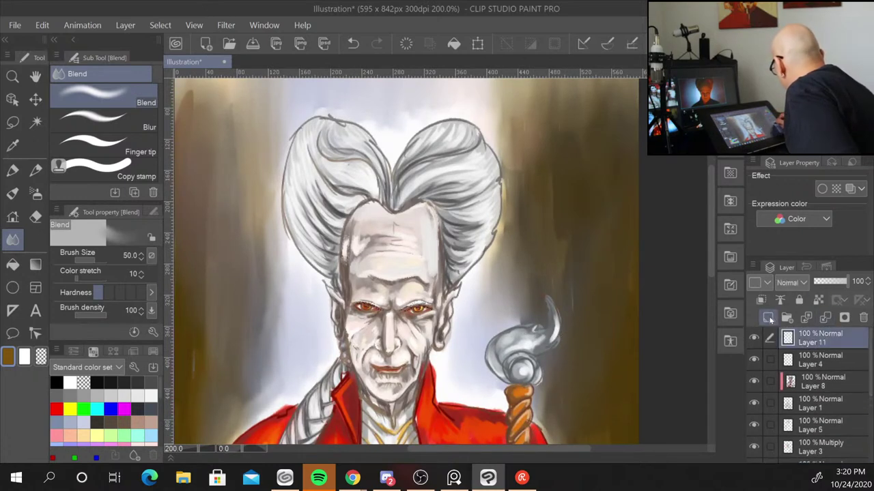
pyautogui.click(13, 194)
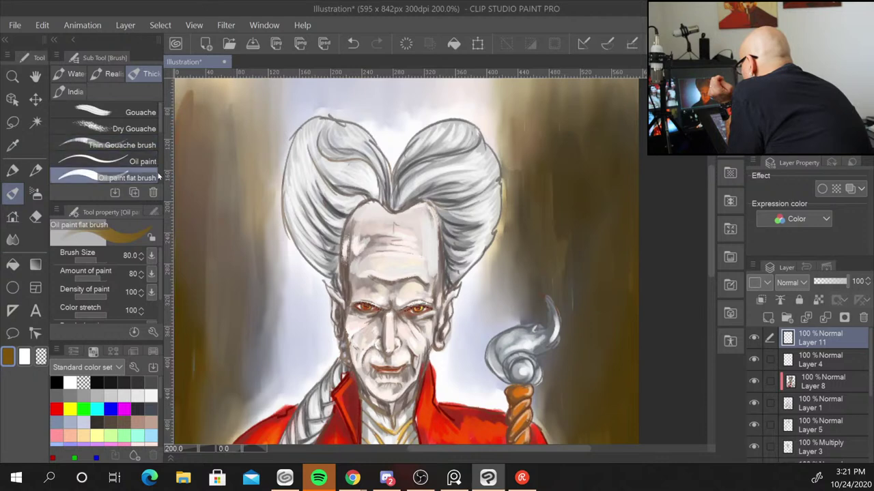
pyautogui.click(77, 74)
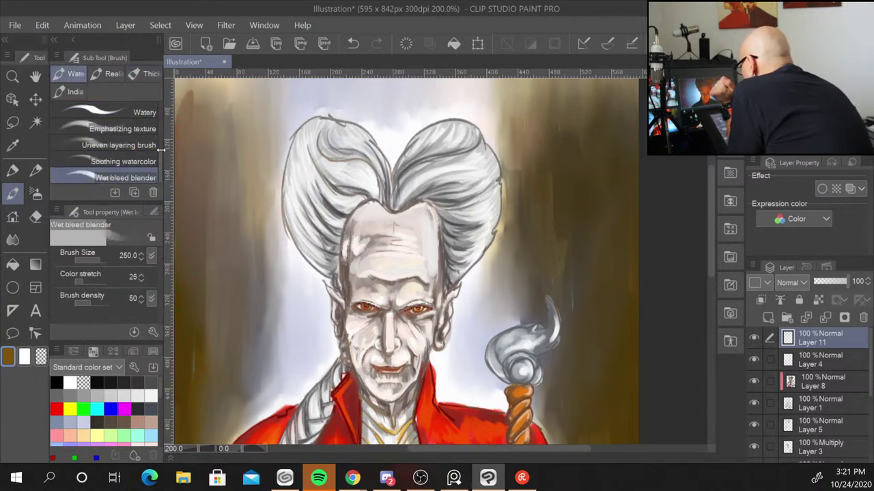
pyautogui.scroll(3, 155, 150)
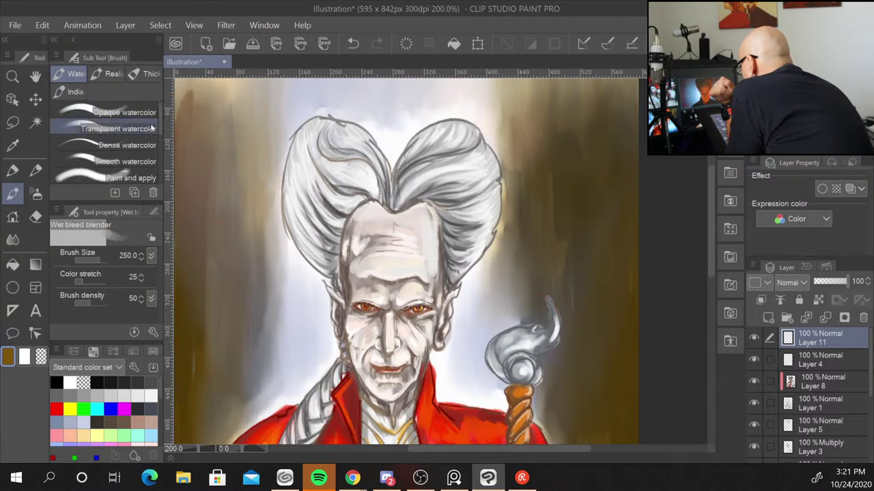
pyautogui.click(136, 144)
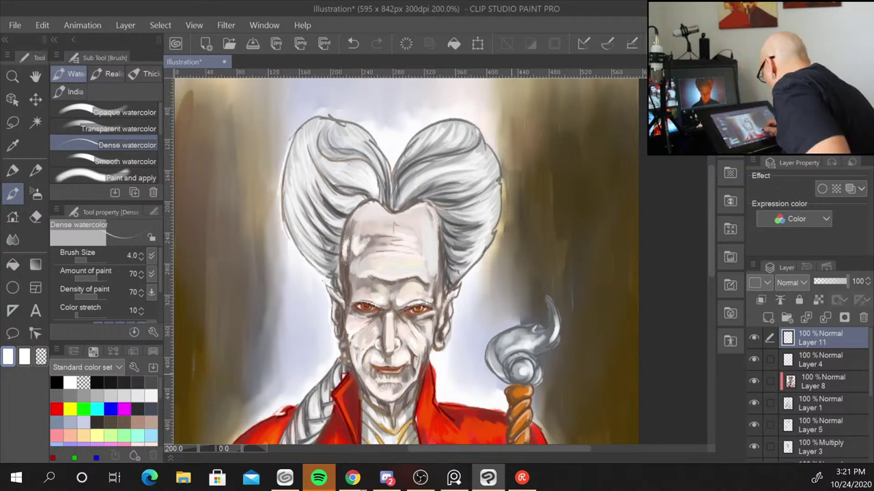
# Paint light highlights on the coat's left edge, the collar, the neck and the left cheek
pyautogui.moveTo(526, 367); pyautogui.dragTo(640, 191)
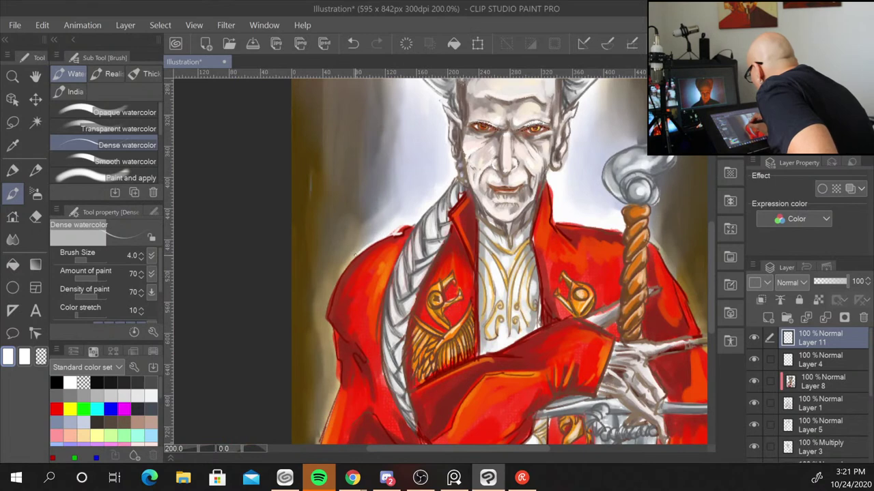
pyautogui.moveTo(352, 260)
pyautogui.mouseDown()
pyautogui.moveTo(328, 311)
pyautogui.moveTo(340, 372)
pyautogui.mouseUp()
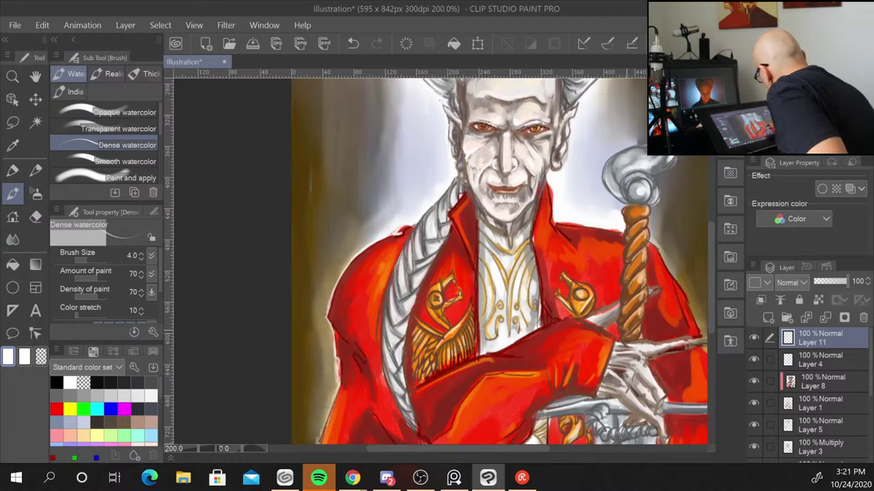
pyautogui.moveTo(651, 324)
pyautogui.mouseDown()
pyautogui.moveTo(426, 307)
pyautogui.moveTo(410, 392)
pyautogui.mouseUp()
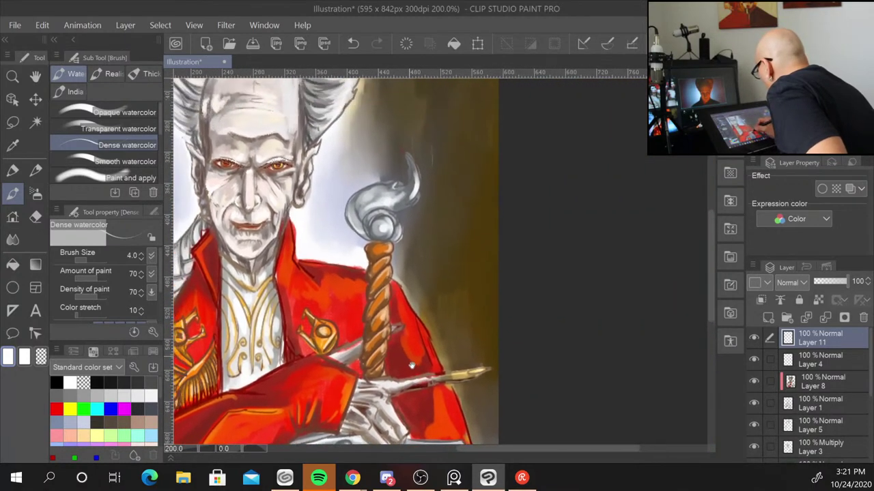
pyautogui.moveTo(311, 254)
pyautogui.mouseDown()
pyautogui.moveTo(308, 279)
pyautogui.moveTo(292, 299)
pyautogui.mouseUp()
pyautogui.moveTo(301, 259); pyautogui.dragTo(293, 298)
pyautogui.moveTo(229, 258); pyautogui.dragTo(216, 279)
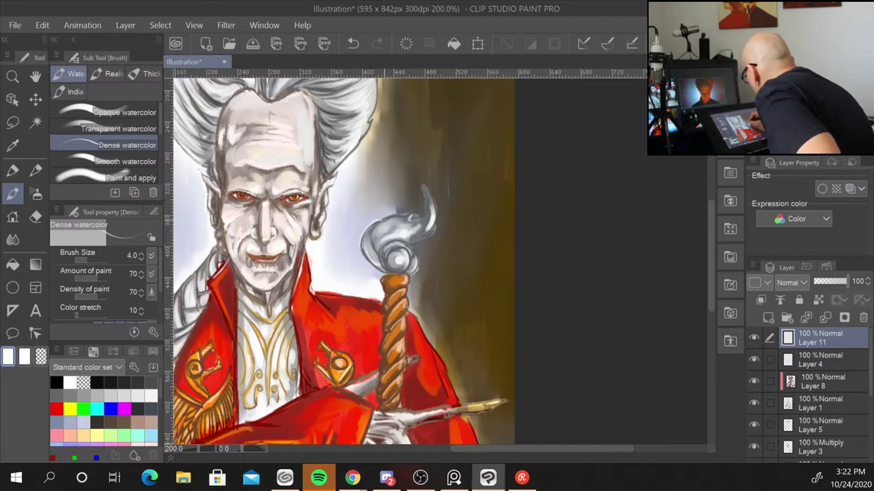
# Add small highlights to the smoke and orb and along the right edge of the hair
pyautogui.moveTo(372, 228); pyautogui.dragTo(396, 267)
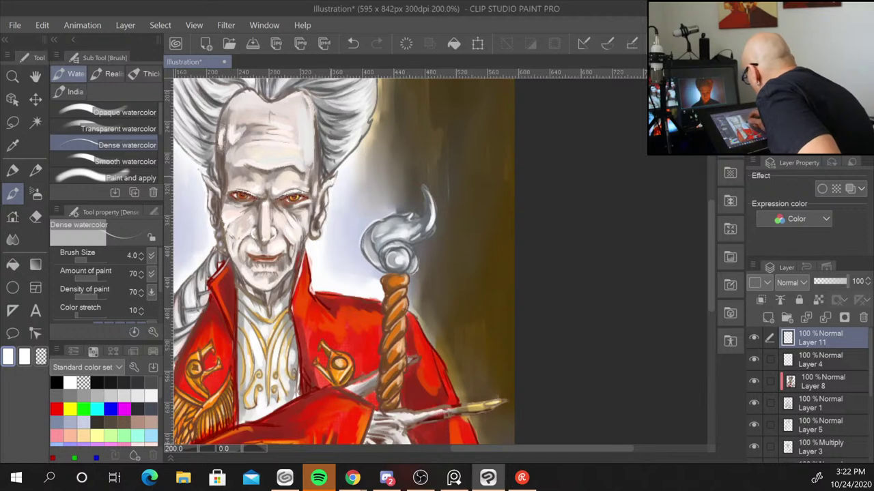
pyautogui.moveTo(316, 260); pyautogui.dragTo(296, 355)
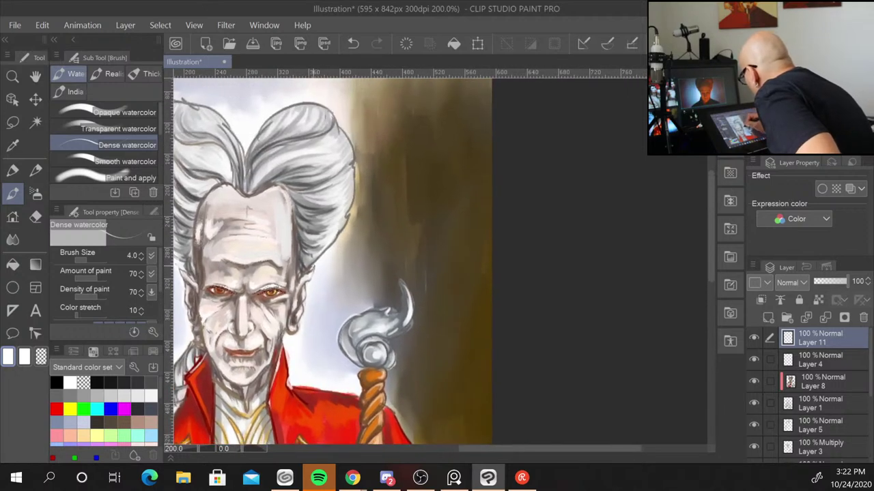
pyautogui.moveTo(321, 258); pyautogui.dragTo(342, 230)
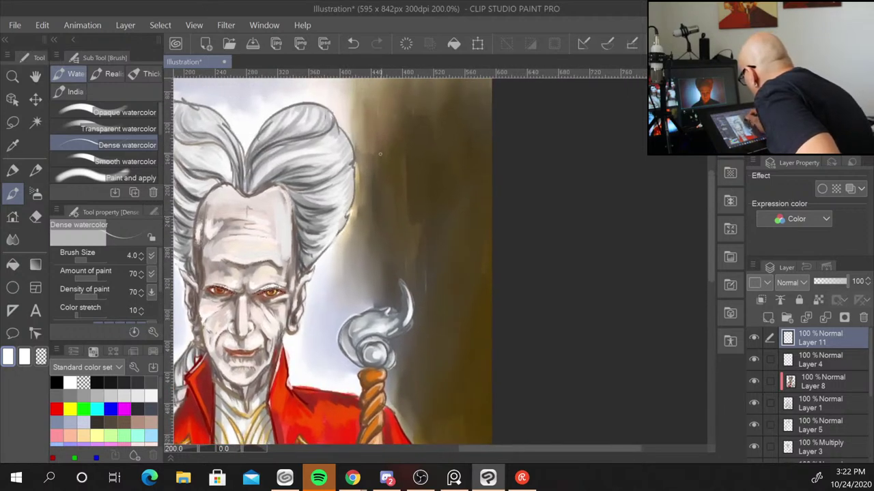
pyautogui.moveTo(355, 176); pyautogui.dragTo(352, 209)
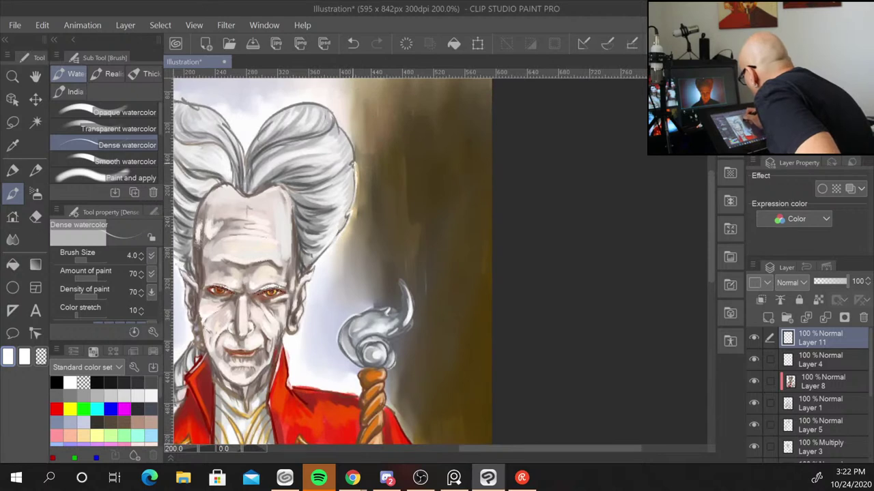
pyautogui.moveTo(355, 151); pyautogui.dragTo(352, 165)
pyautogui.moveTo(342, 126); pyautogui.dragTo(355, 157)
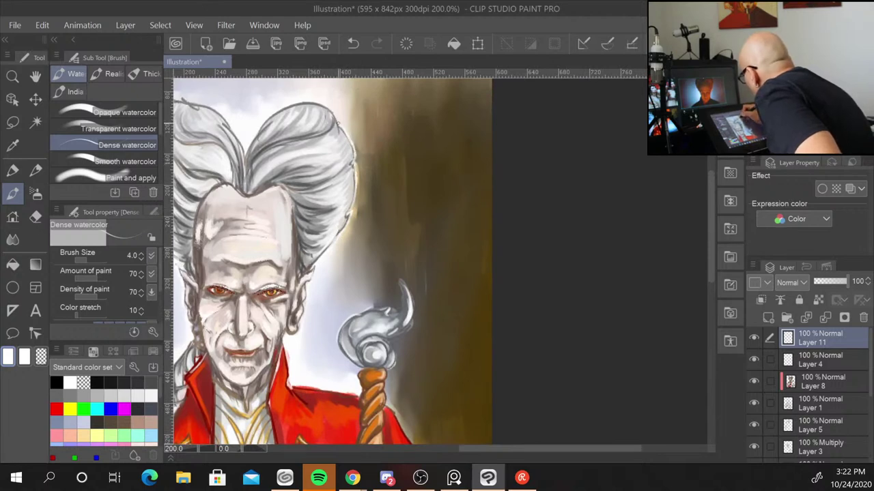
pyautogui.moveTo(383, 204); pyautogui.dragTo(427, 266)
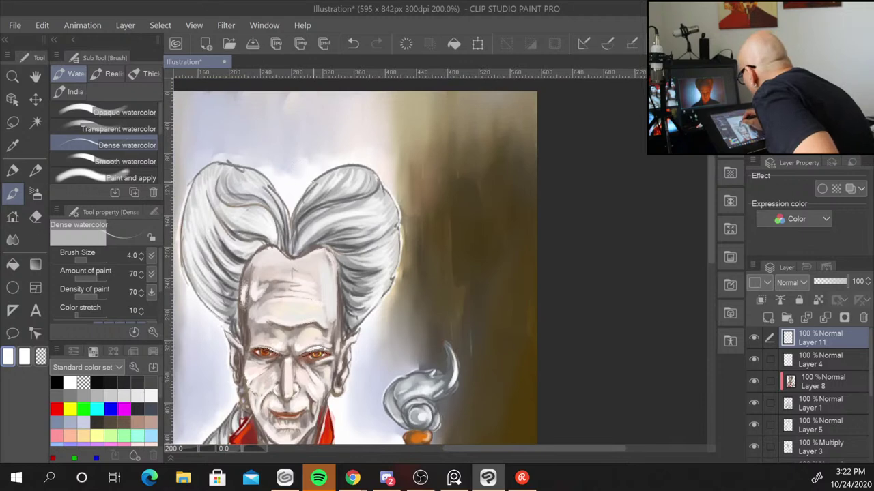
pyautogui.moveTo(336, 192)
pyautogui.mouseDown()
pyautogui.moveTo(302, 215)
pyautogui.moveTo(349, 201)
pyautogui.moveTo(304, 246)
pyautogui.moveTo(344, 219)
pyautogui.mouseUp()
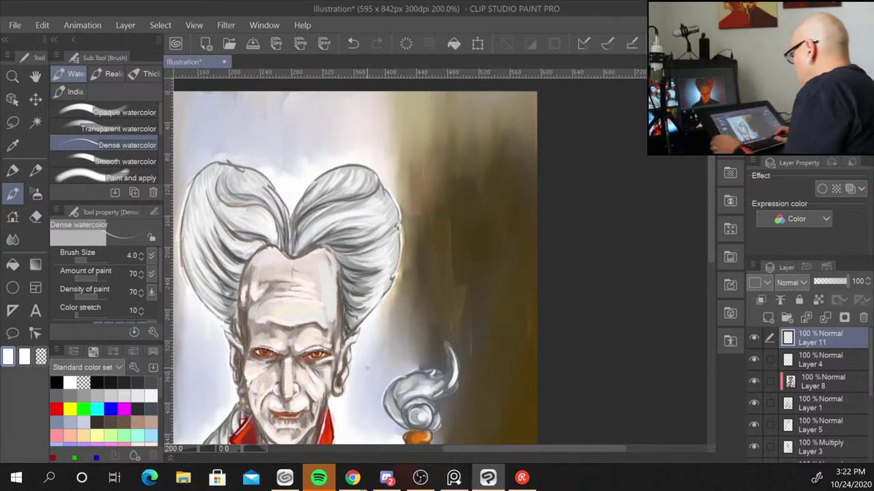
# Highlight the hand, the golden pen tip, the sword blade and its crossguard
pyautogui.scroll(-1, 366, 371)
pyautogui.scroll(-1, 367, 371)
pyautogui.moveTo(463, 305); pyautogui.dragTo(463, 160)
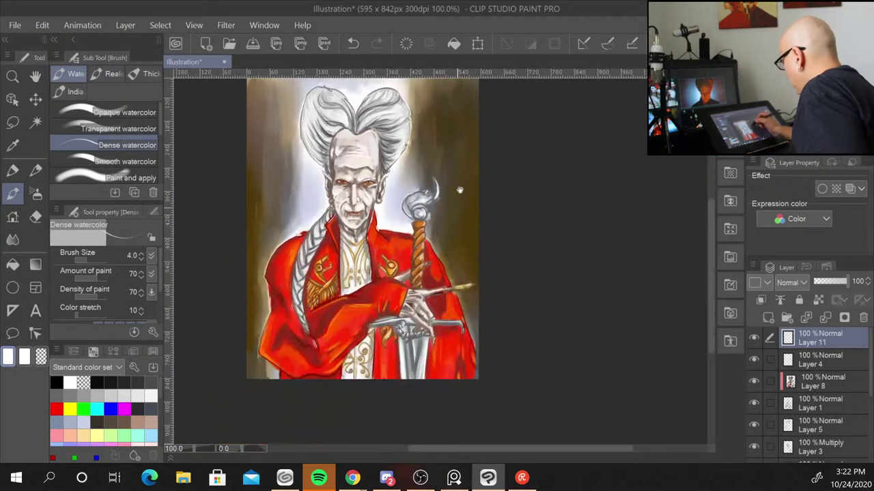
pyautogui.scroll(2, 487, 221)
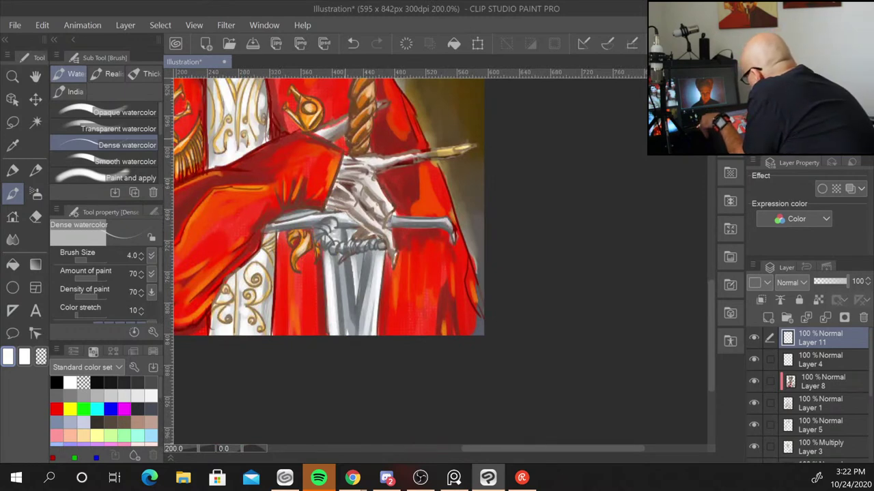
pyautogui.moveTo(368, 217)
pyautogui.mouseDown()
pyautogui.moveTo(382, 202)
pyautogui.moveTo(365, 183)
pyautogui.mouseUp()
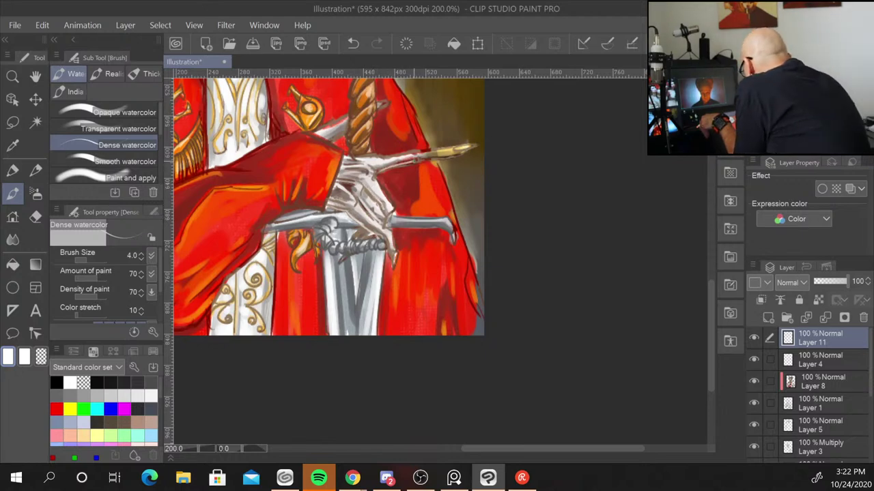
pyautogui.moveTo(434, 158); pyautogui.dragTo(462, 154)
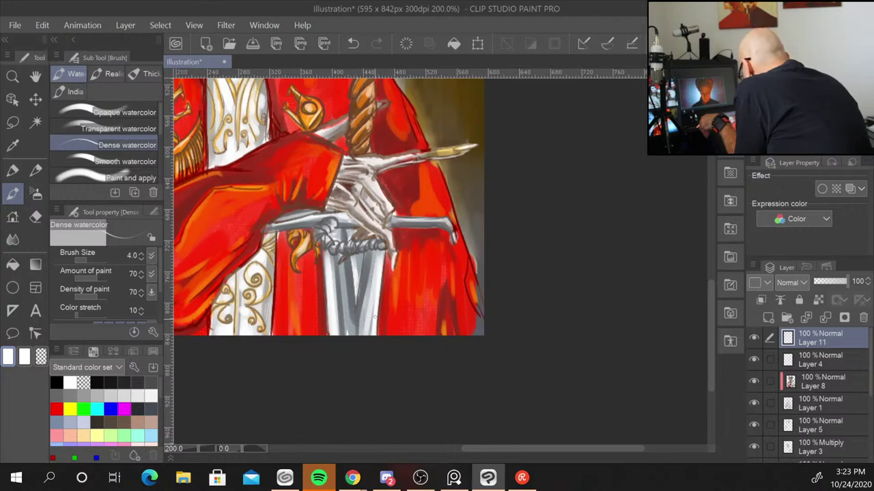
pyautogui.moveTo(326, 262); pyautogui.dragTo(327, 335)
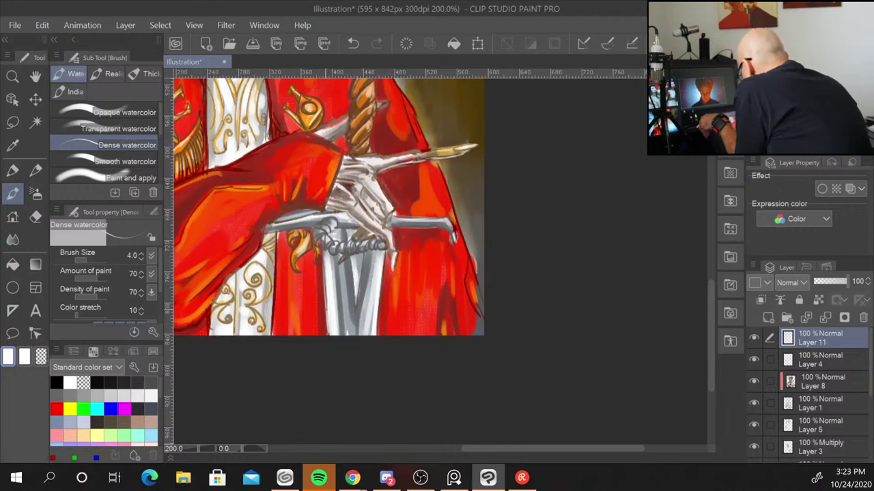
pyautogui.moveTo(322, 250); pyautogui.dragTo(327, 329)
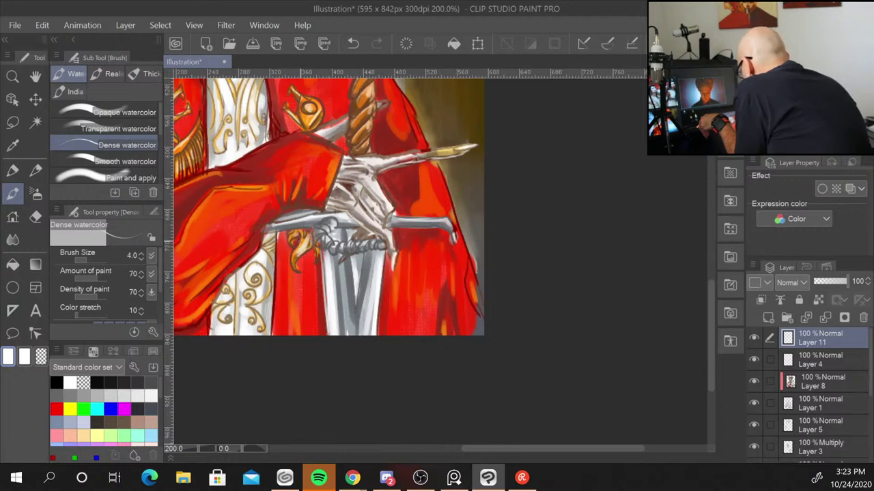
pyautogui.moveTo(276, 229); pyautogui.dragTo(312, 227)
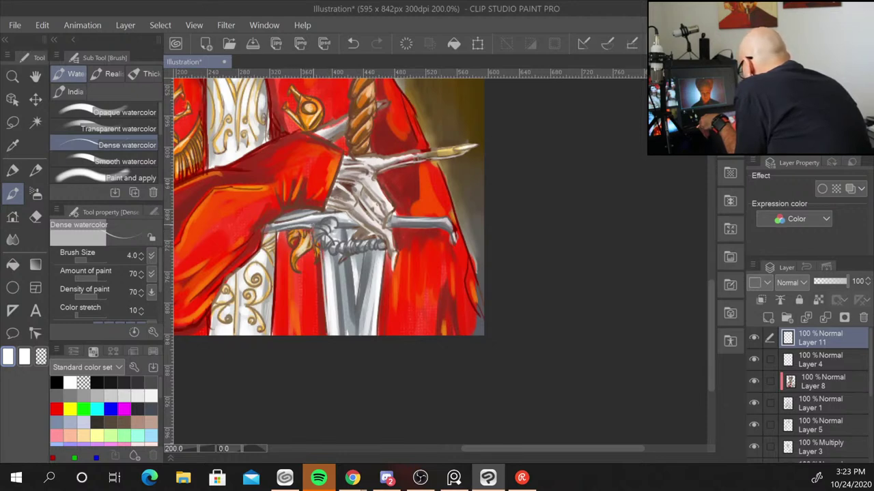
pyautogui.hotkey('ctrl', '-')
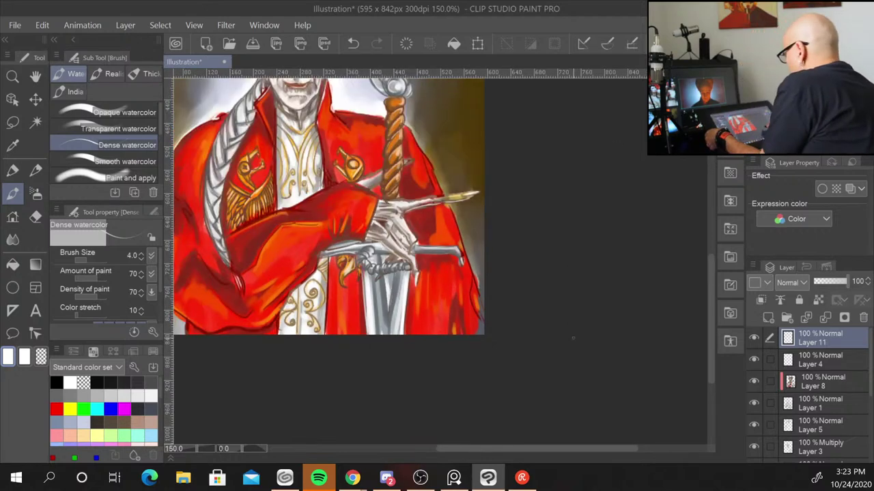
pyautogui.moveTo(571, 311); pyautogui.dragTo(585, 438)
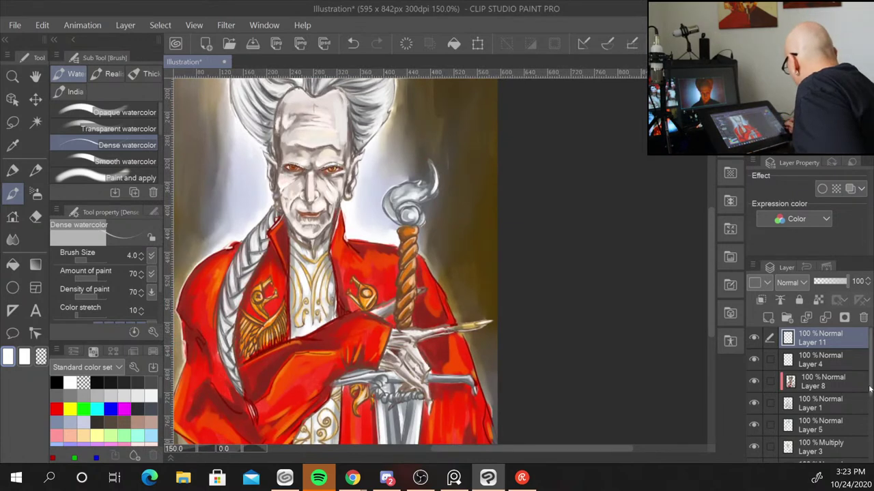
pyautogui.scroll(-5, 863, 409)
pyautogui.click(823, 365)
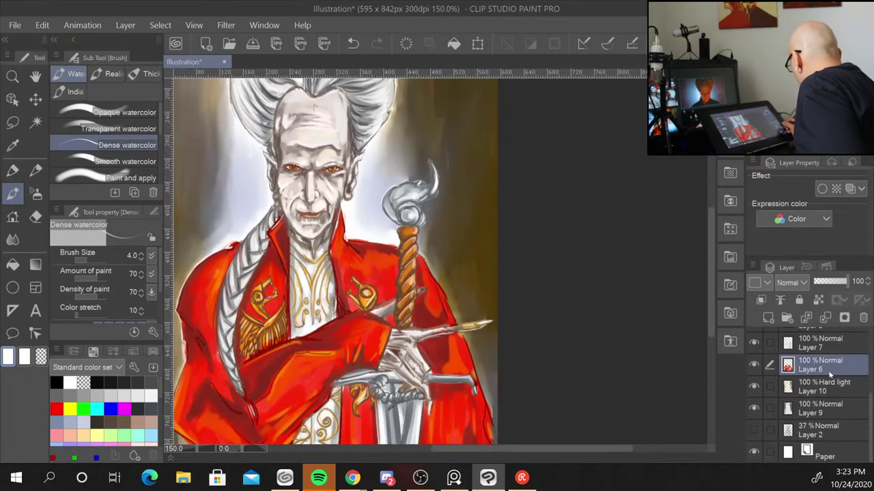
pyautogui.click(829, 387)
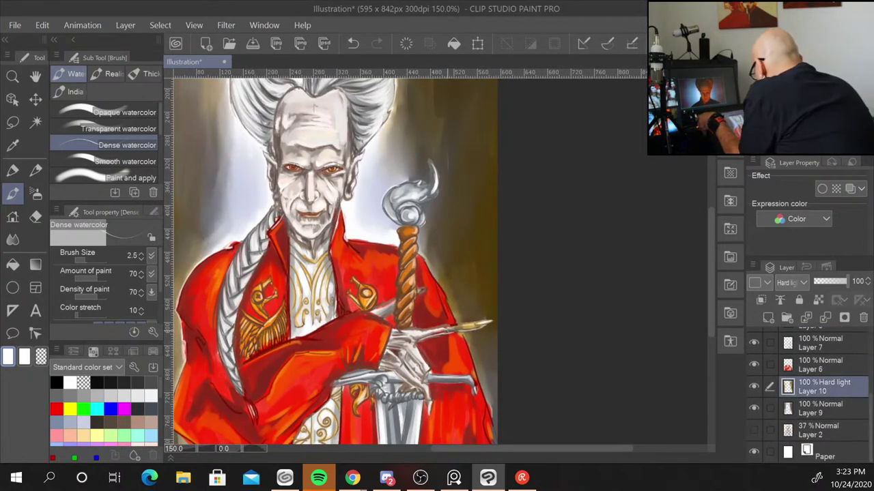
pyautogui.press('[')
pyautogui.press('[')
pyautogui.press(']')
pyautogui.press(']')
pyautogui.press(']')
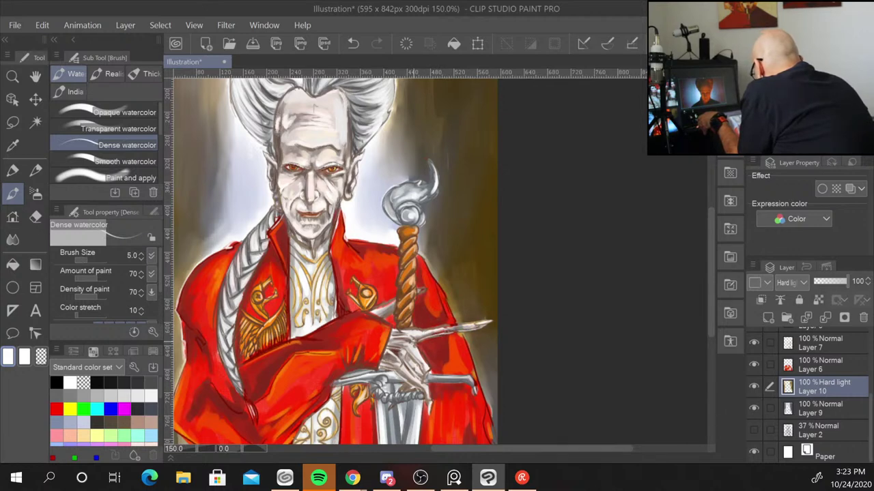
pyautogui.hotkey('alt', ']')
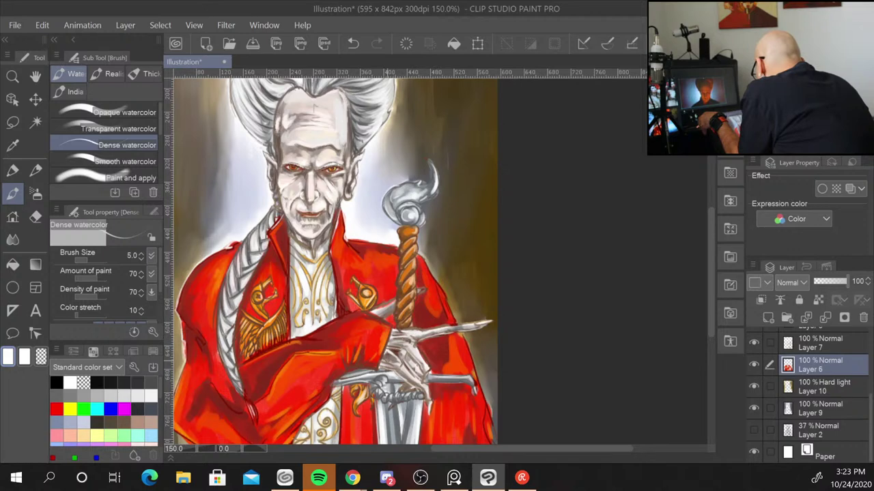
pyautogui.hotkey('alt', '[')
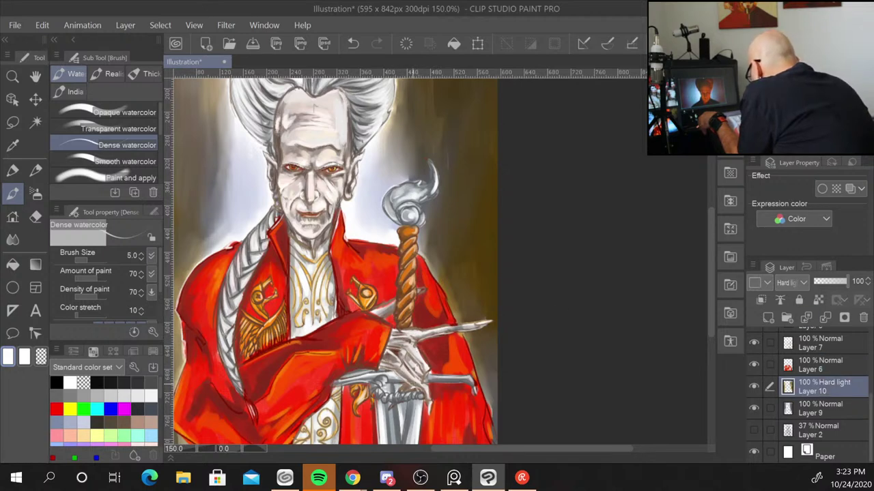
pyautogui.click(814, 411)
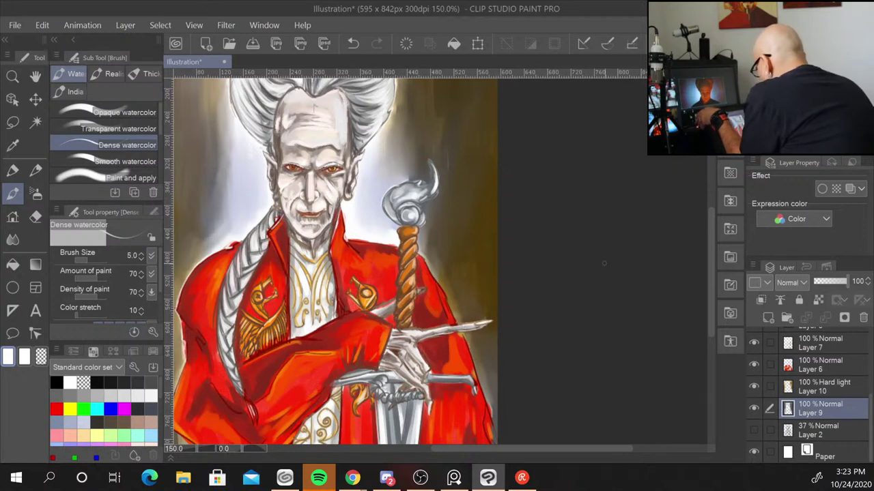
pyautogui.scroll(3, 716, 331)
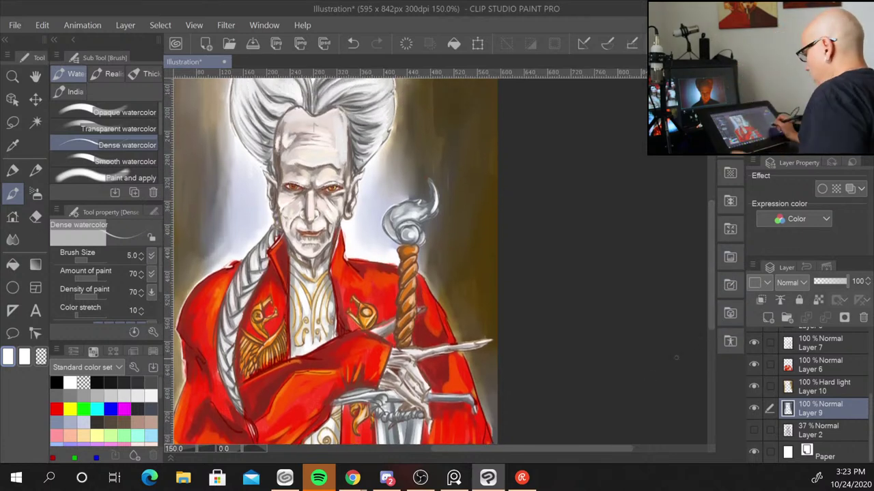
pyautogui.hotkey('ctrl', 'alt', '0')
pyautogui.scroll(-5, 614, 338)
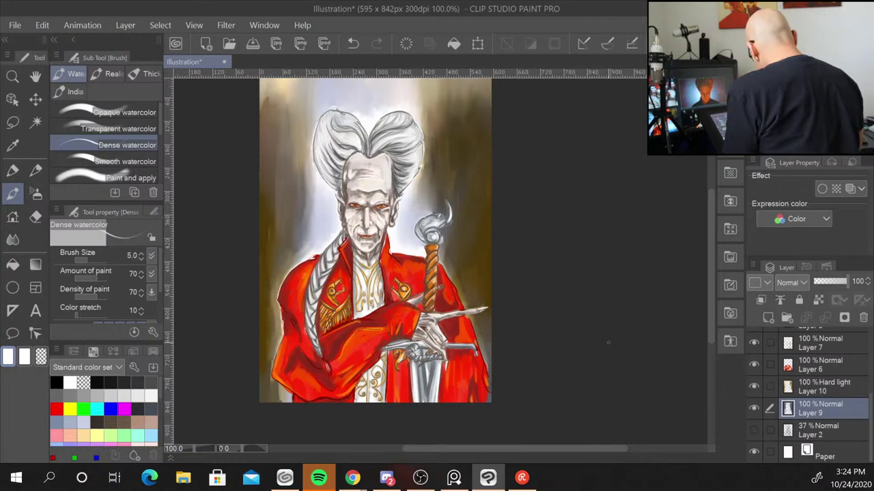
# Place the calligraphy signature material and scale it down into the upper-right corner
pyautogui.click(730, 172)
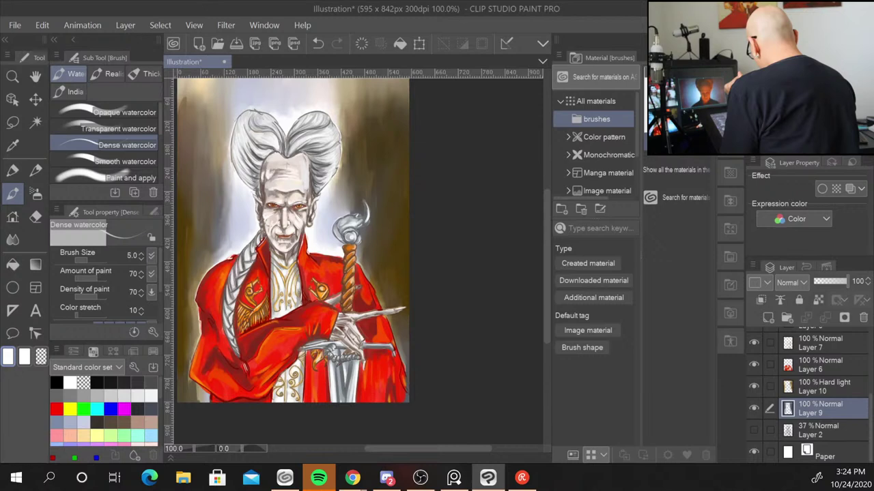
pyautogui.moveTo(423, 75); pyautogui.dragTo(374, 170)
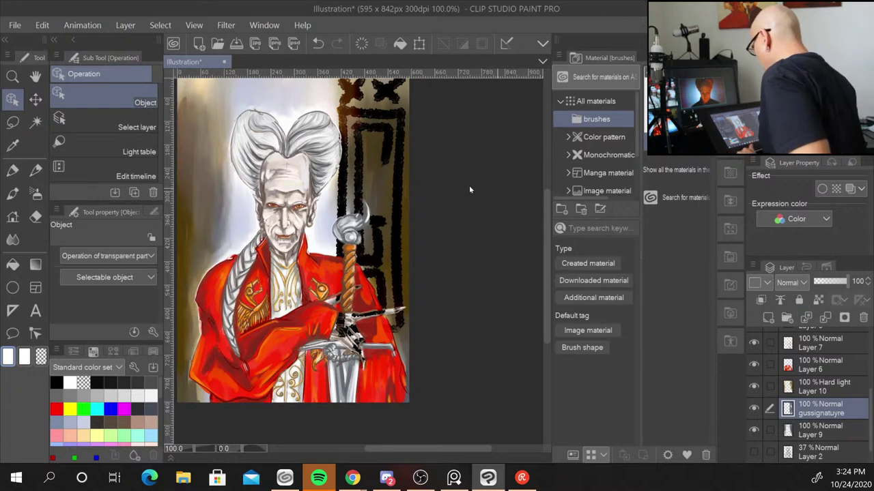
pyautogui.click(419, 43)
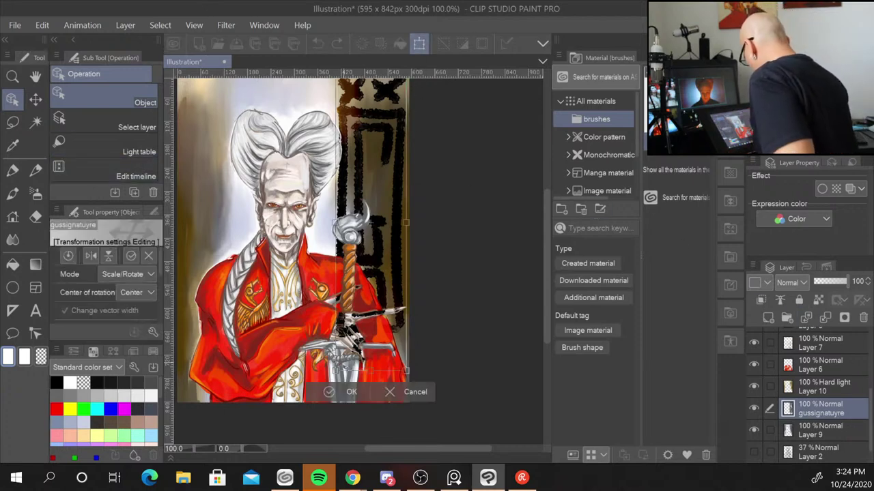
pyautogui.moveTo(335, 372)
pyautogui.mouseDown()
pyautogui.moveTo(398, 116)
pyautogui.moveTo(369, 153)
pyautogui.mouseUp()
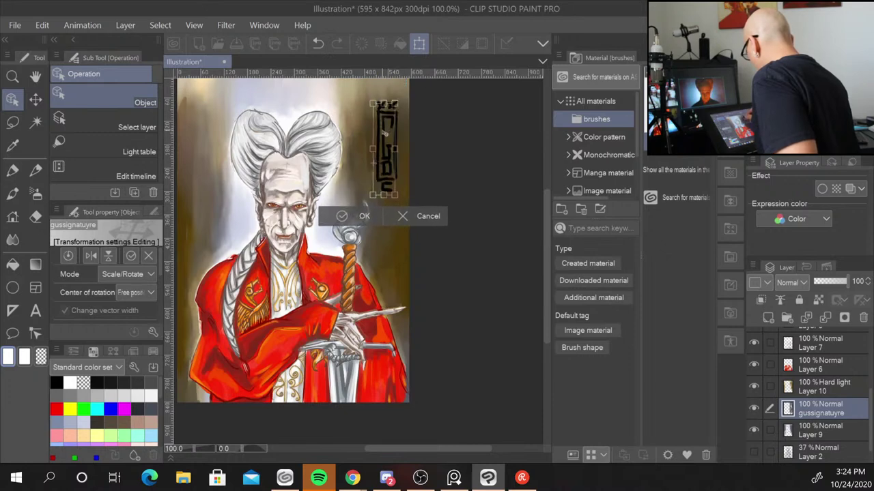
pyautogui.moveTo(374, 186)
pyautogui.mouseDown()
pyautogui.moveTo(386, 140)
pyautogui.moveTo(389, 148)
pyautogui.mouseUp()
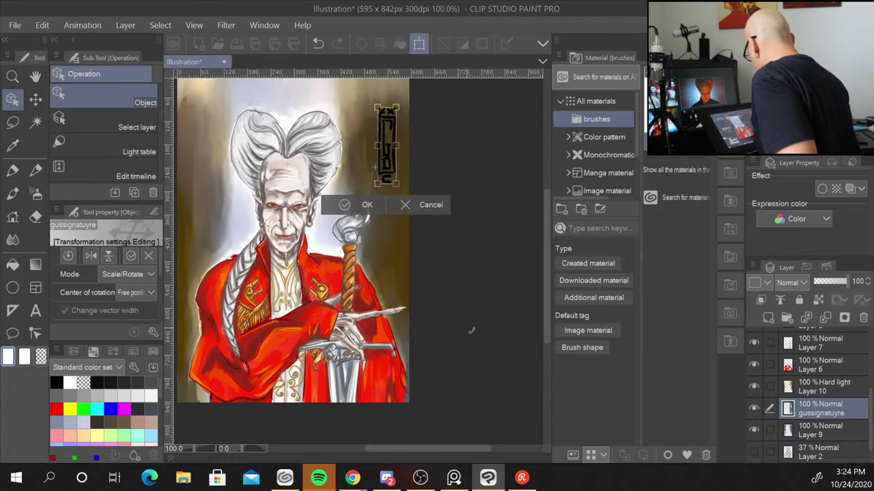
pyautogui.click(804, 287)
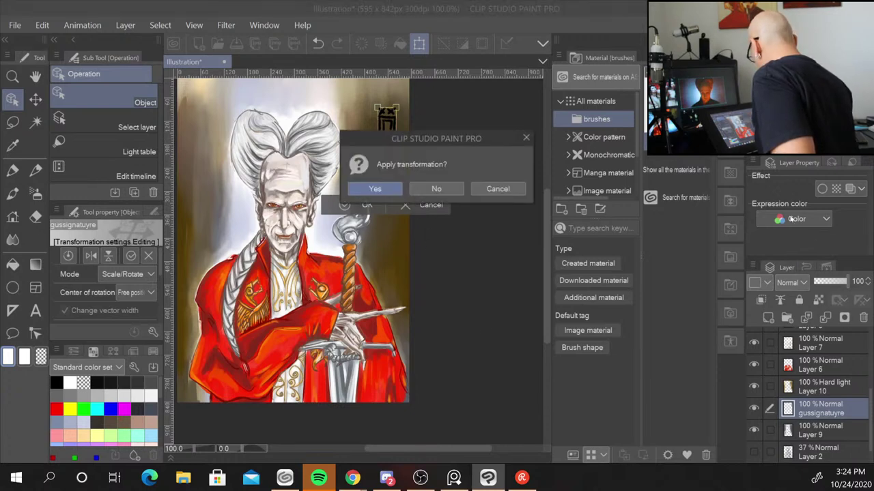
pyautogui.press('Return')
# Try Hard light at 74% opacity, then Multiply, and enable a yellow layer tint on the signature
pyautogui.click(792, 282)
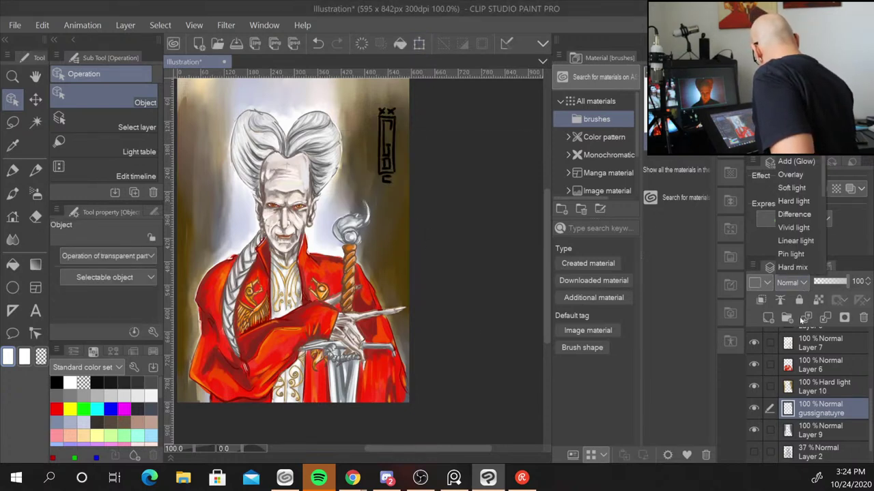
pyautogui.click(803, 202)
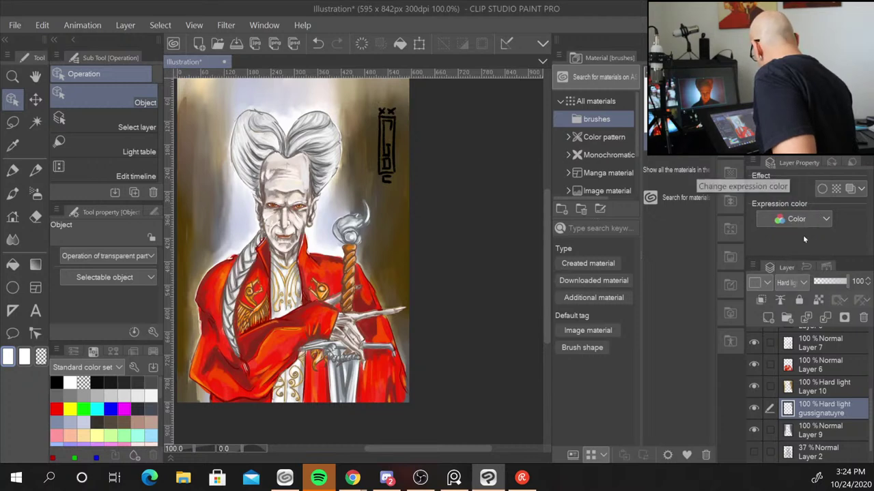
pyautogui.click(840, 286)
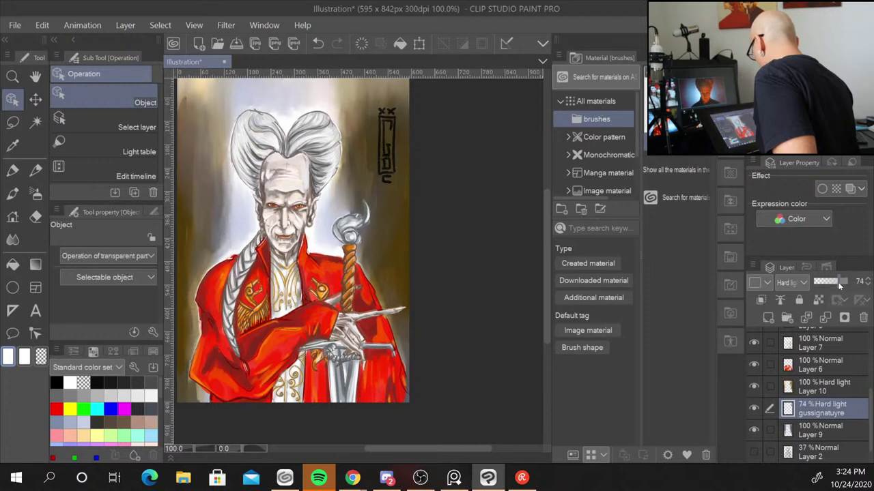
pyautogui.click(805, 284)
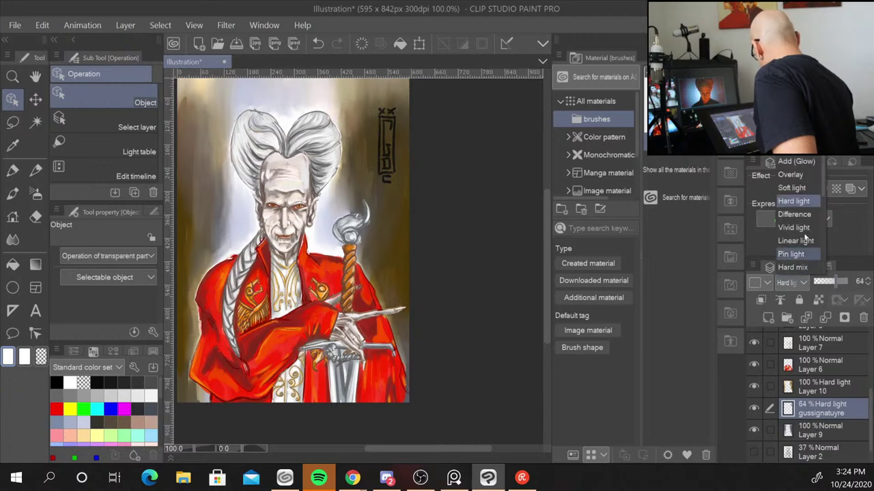
pyautogui.click(792, 174)
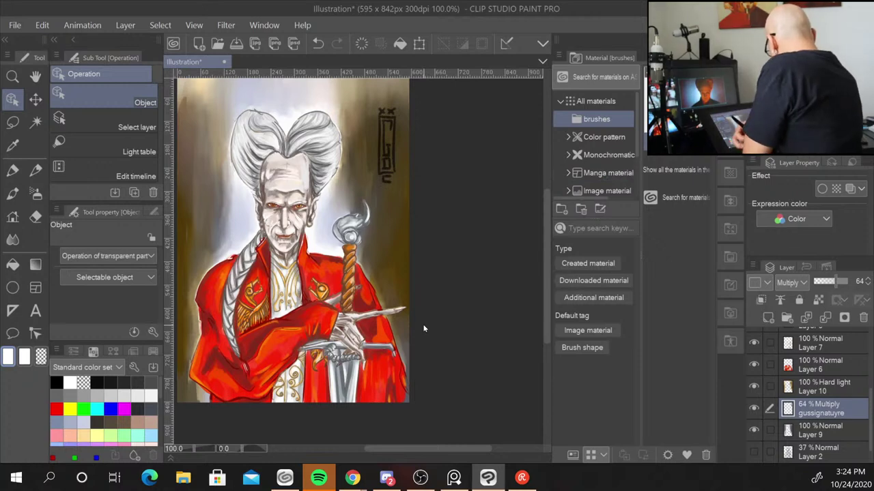
pyautogui.click(850, 189)
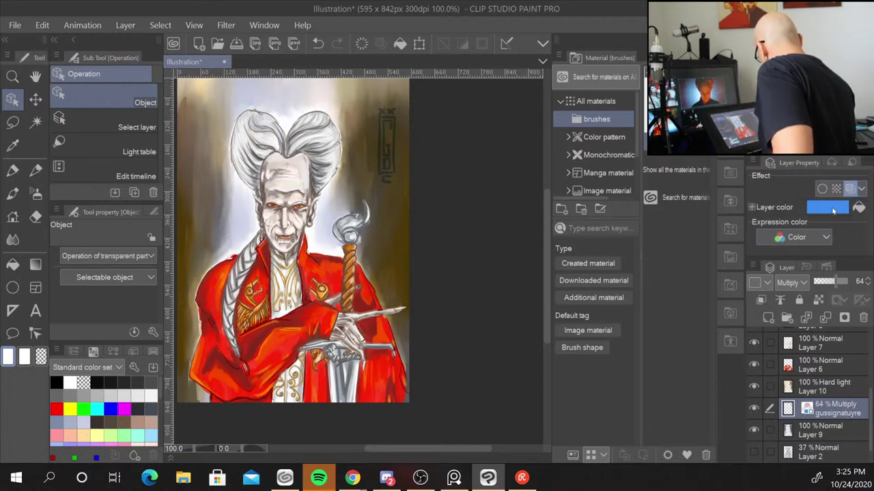
pyautogui.click(833, 208)
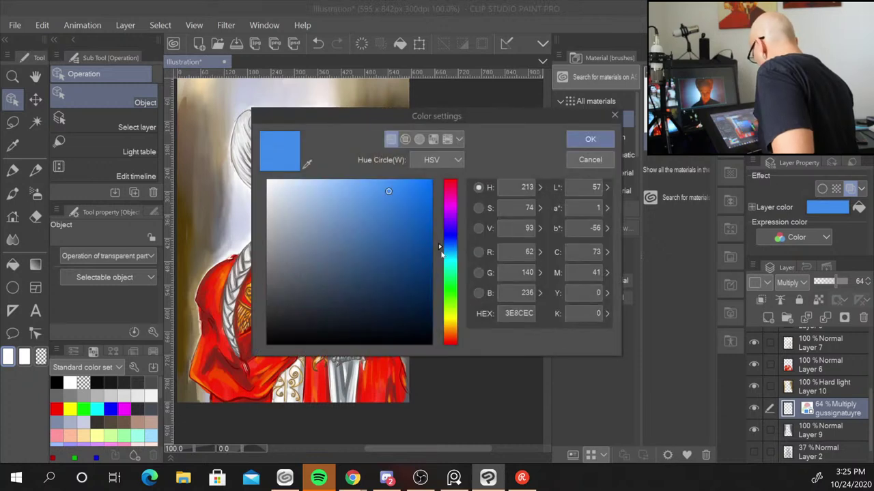
pyautogui.moveTo(440, 254); pyautogui.dragTo(448, 322)
pyautogui.click(590, 139)
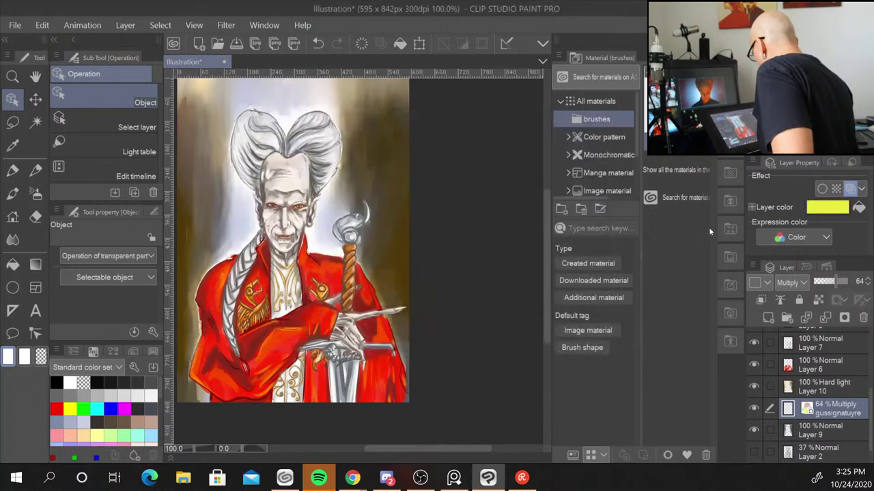
# Revert the signature to Normal blending at 41% opacity and change its layer tint to red
pyautogui.click(804, 283)
pyautogui.scroll(5, 799, 205)
pyautogui.click(796, 164)
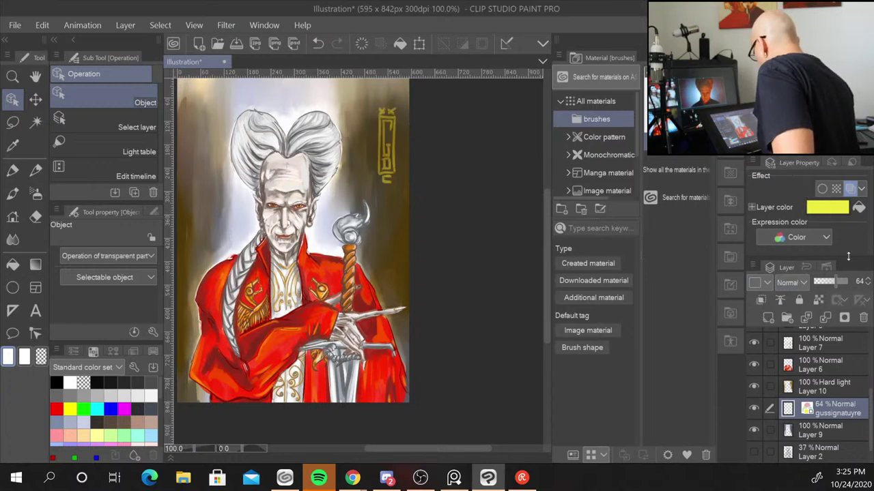
pyautogui.moveTo(834, 283); pyautogui.dragTo(829, 283)
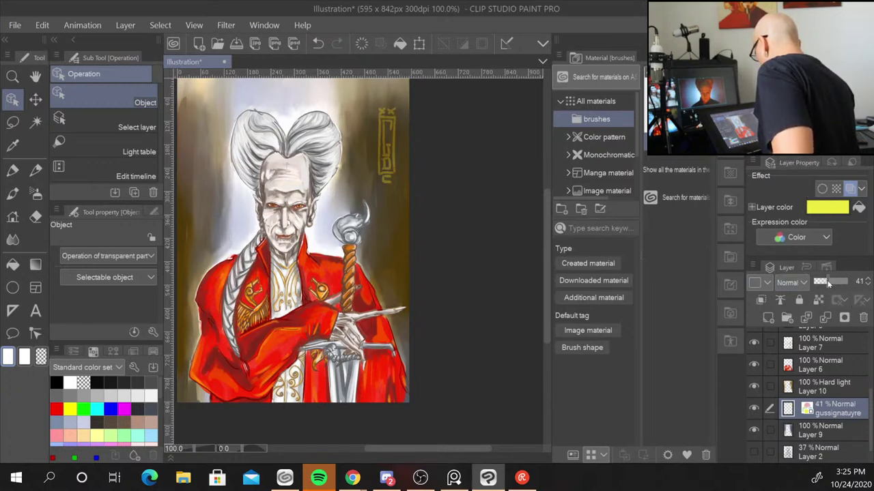
pyautogui.click(833, 210)
pyautogui.click(451, 192)
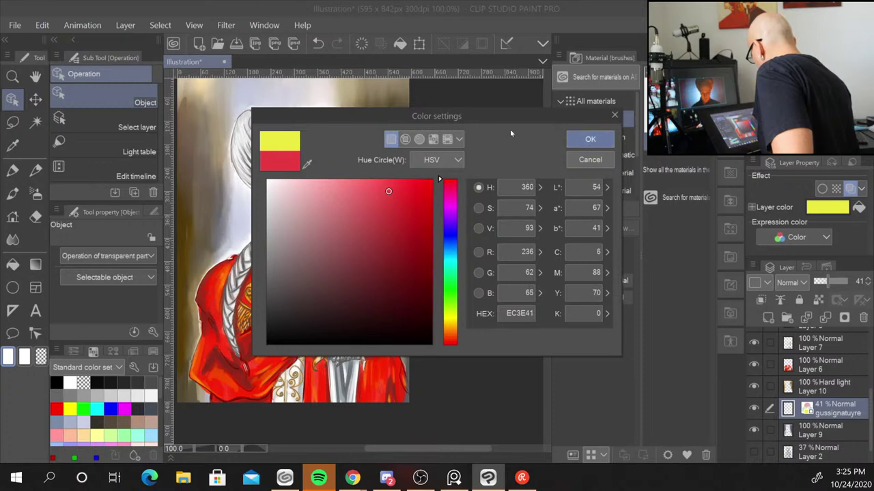
pyautogui.moveTo(510, 129); pyautogui.dragTo(530, 228)
pyautogui.click(610, 258)
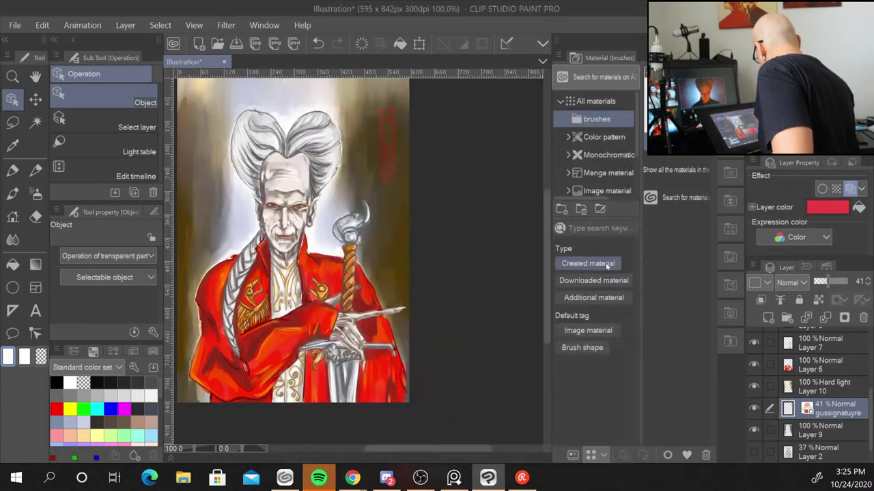
# Set the red signature layer to Multiply at 55% opacity and close the Material palette
pyautogui.click(804, 282)
pyautogui.click(792, 28)
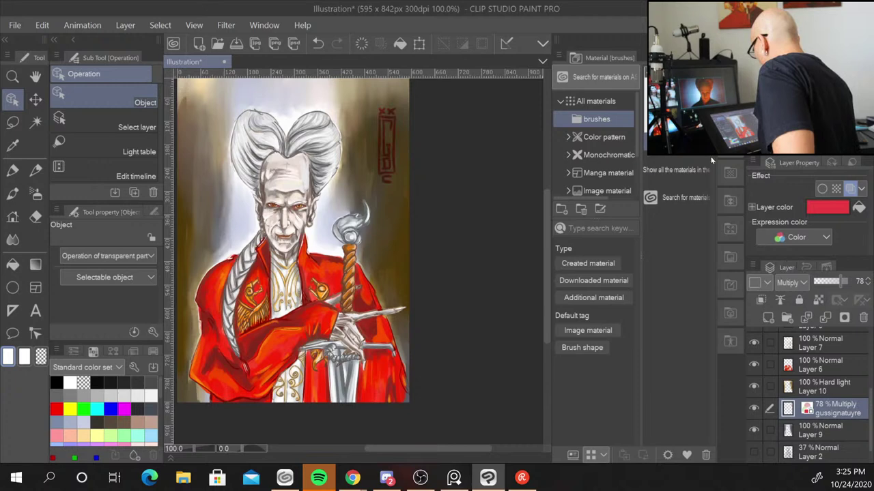
pyautogui.moveTo(840, 284); pyautogui.dragTo(831, 281)
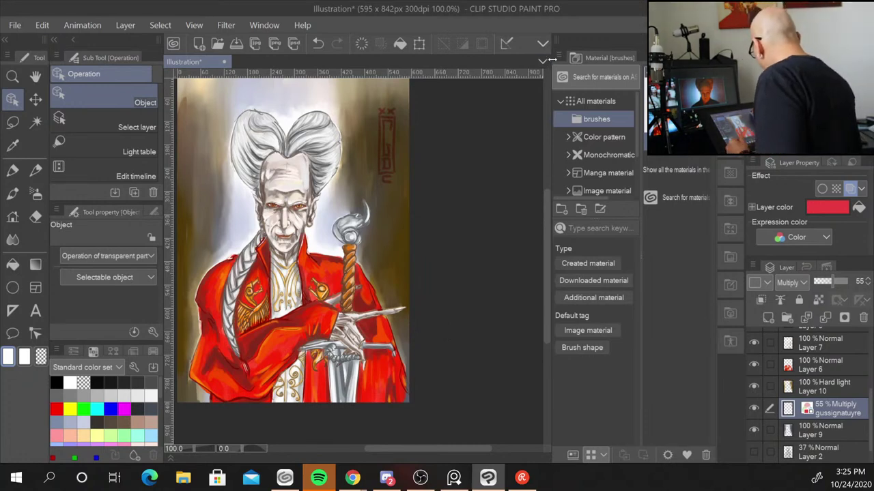
pyautogui.press('Tab')
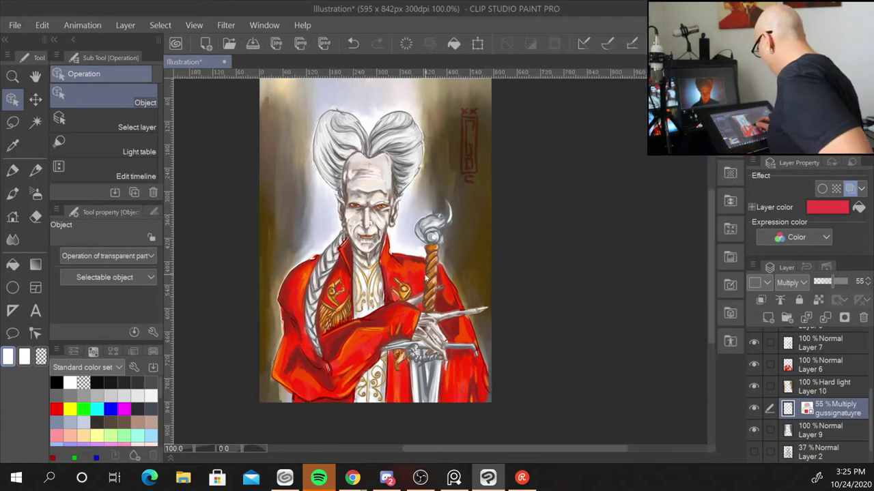
pyautogui.moveTo(425, 278); pyautogui.dragTo(474, 300)
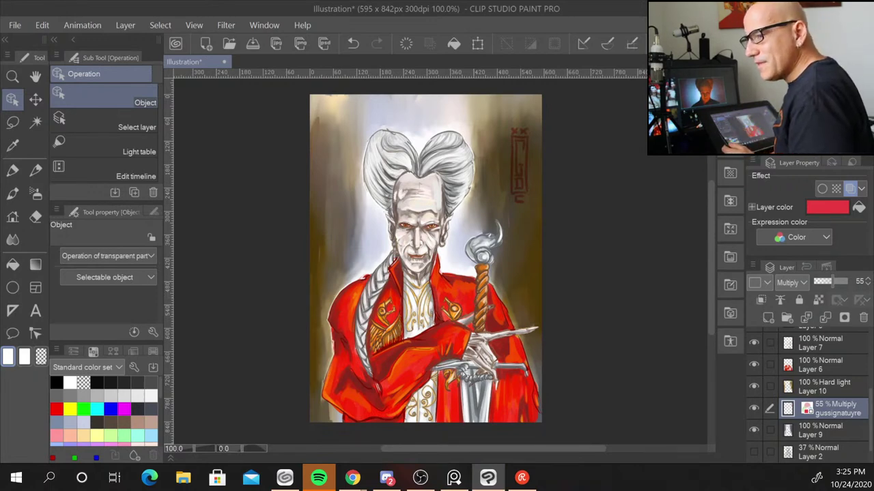
pyautogui.hotkey('alt', 'Tab')
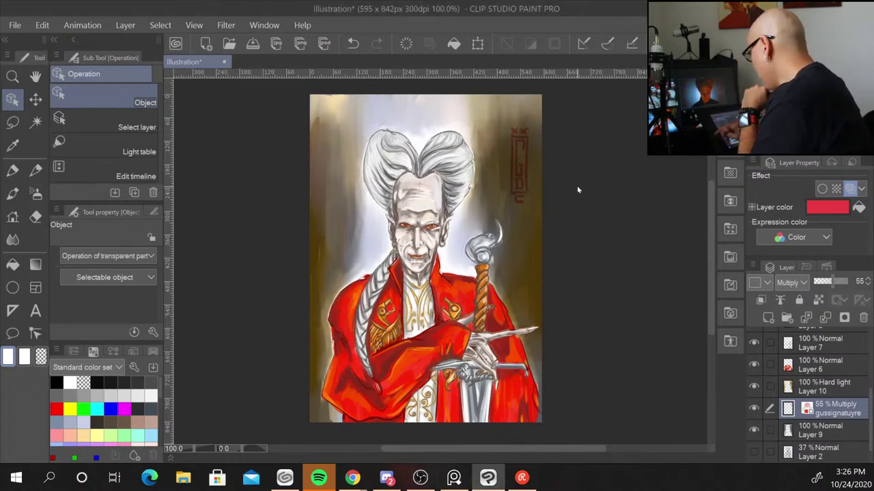
pyautogui.scroll(5, 577, 188)
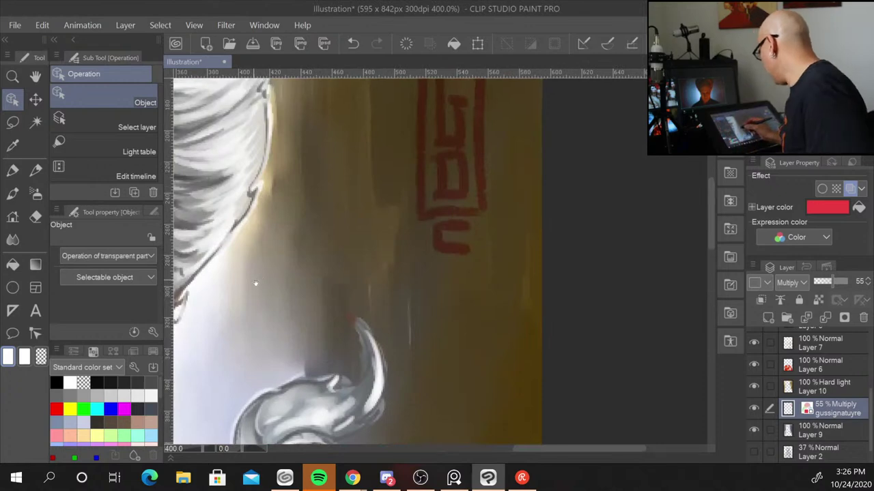
pyautogui.moveTo(254, 284)
pyautogui.mouseDown()
pyautogui.moveTo(561, 323)
pyautogui.moveTo(567, 310)
pyautogui.moveTo(540, 283)
pyautogui.moveTo(499, 285)
pyautogui.mouseUp()
pyautogui.scroll(-3, 565, 311)
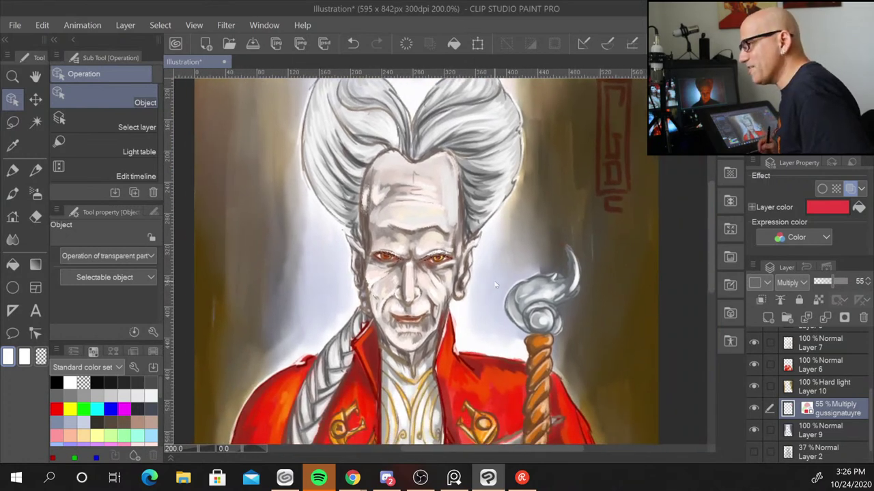